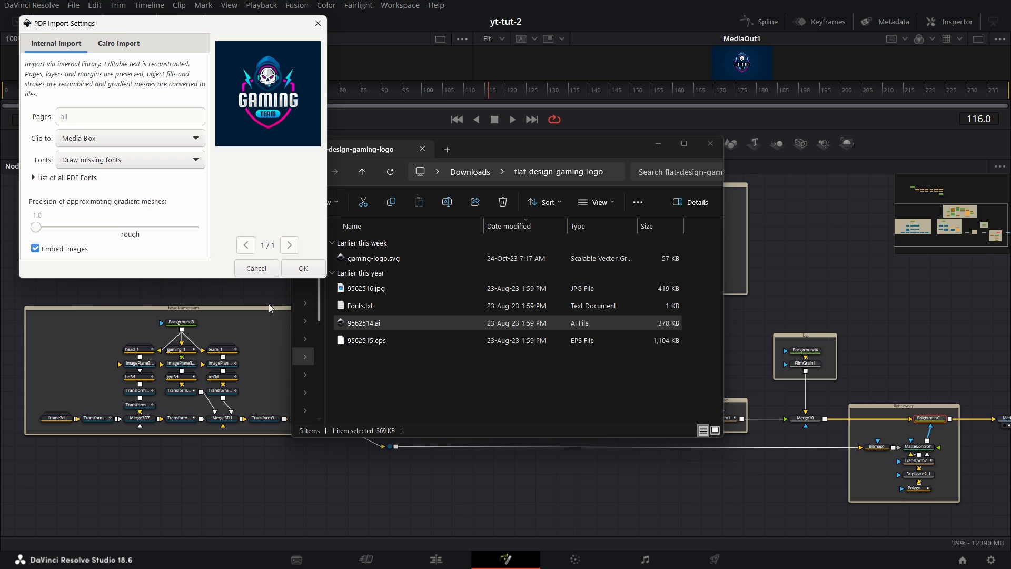
Import the 9562514.ai logo and save it as a Plain SVG file named 9562514.svg in the flat-design-gaming-logo folder.
{"action": "left_click", "coordinate": [295, 268]}
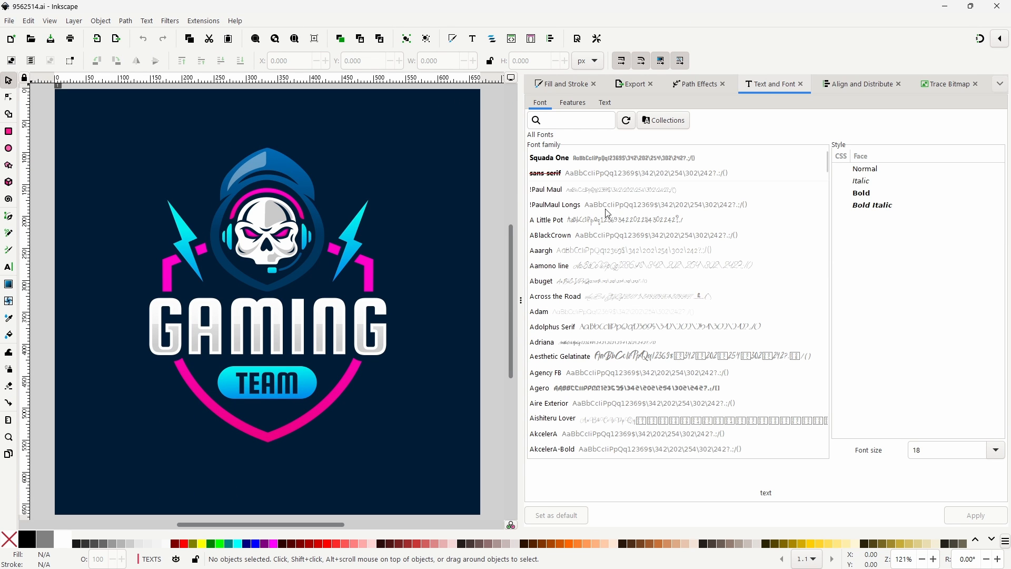
{"action": "left_click", "coordinate": [9, 20]}
{"action": "left_click", "coordinate": [78, 121]}
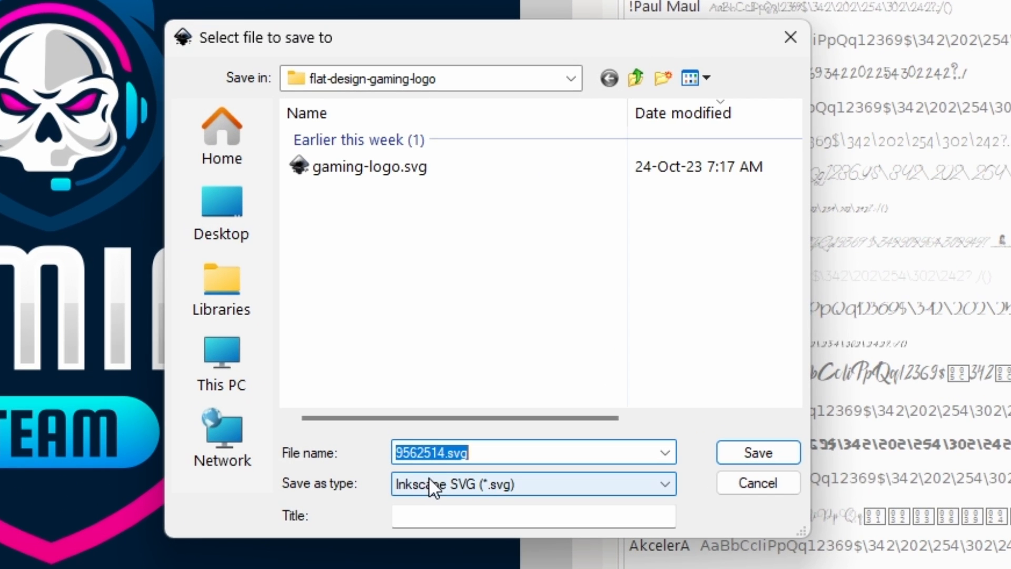
{"action": "left_click", "coordinate": [439, 406]}
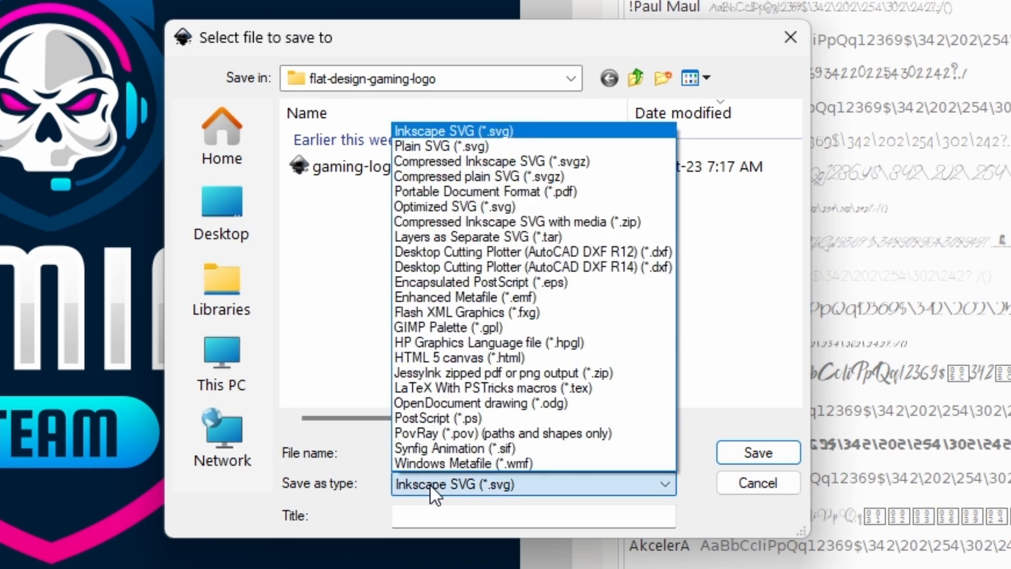
{"action": "left_click", "coordinate": [443, 144]}
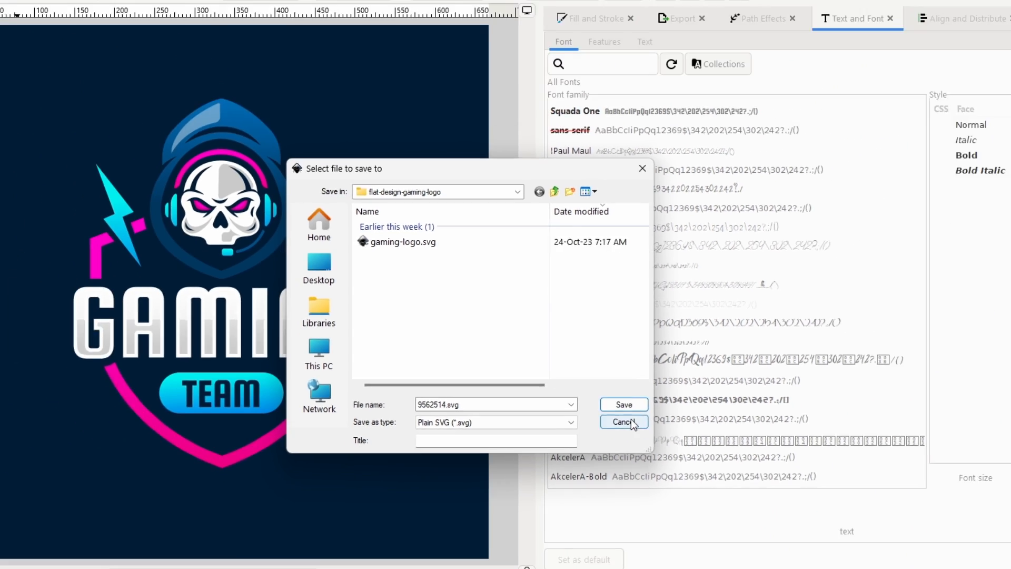
{"action": "left_click", "coordinate": [624, 422]}
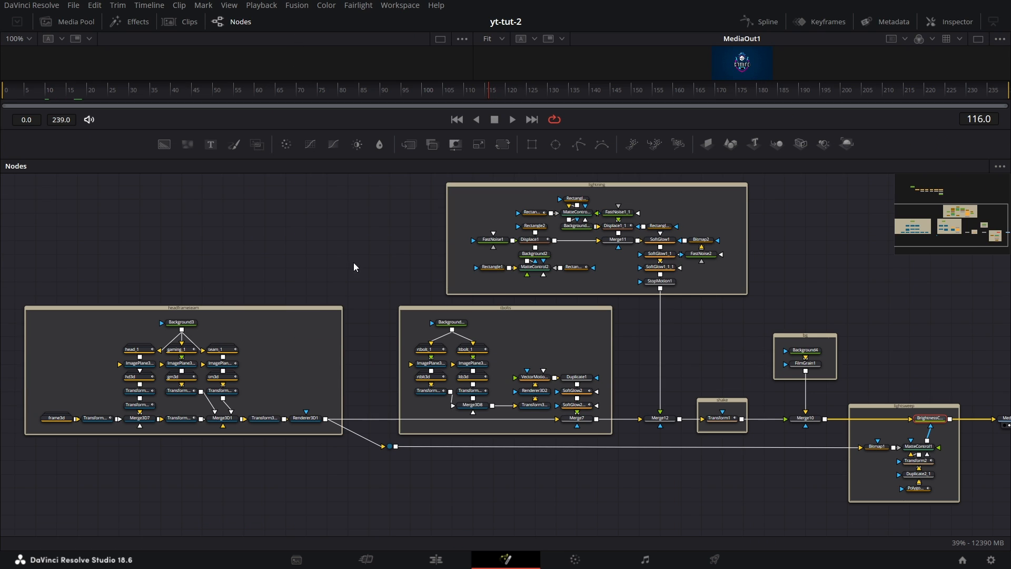
Import the gaming-logo.svg file into the Fusion composition through the SVG import option.
{"action": "scroll", "coordinate": [499, 391], "scroll_direction": "down", "scroll_amount": 10}
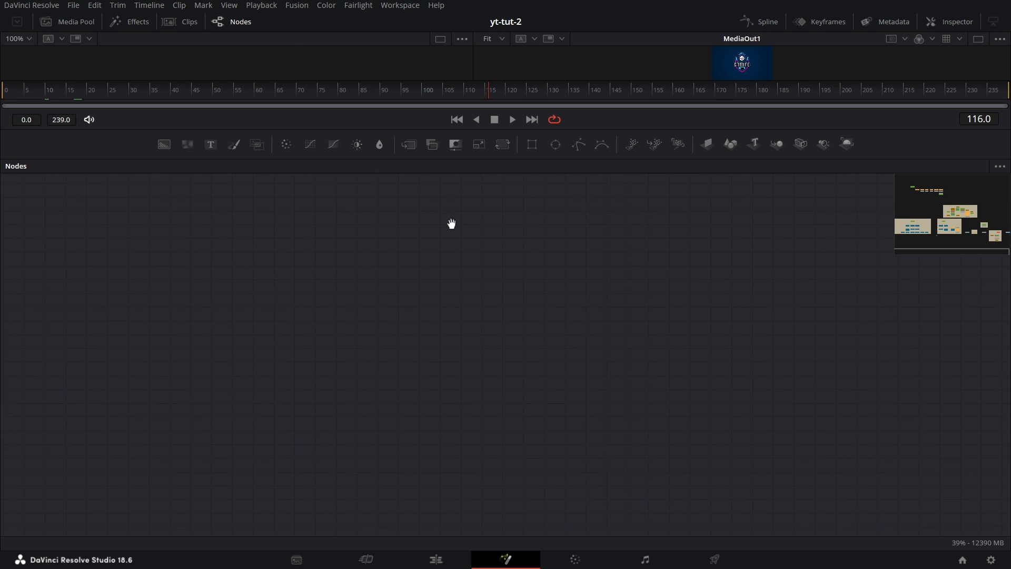
{"action": "scroll", "coordinate": [452, 303], "scroll_direction": "up", "scroll_amount": 5}
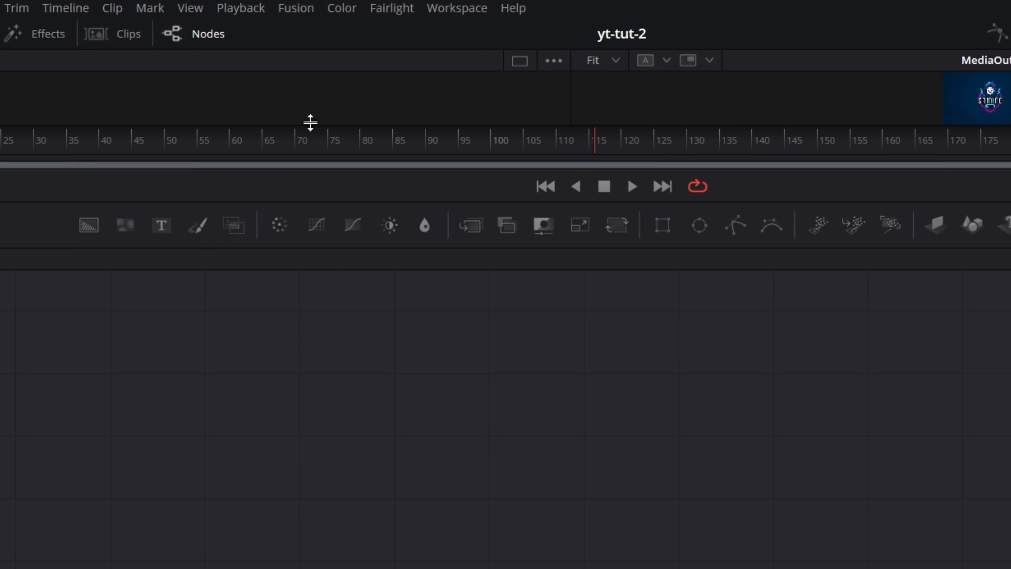
{"action": "left_click", "coordinate": [298, 8]}
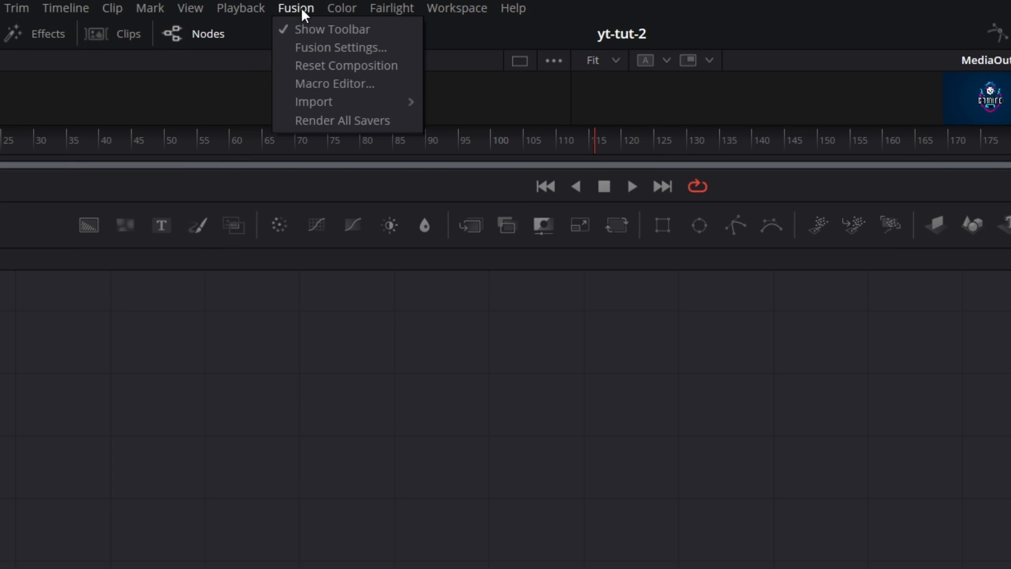
{"action": "mouse_move", "coordinate": [310, 102]}
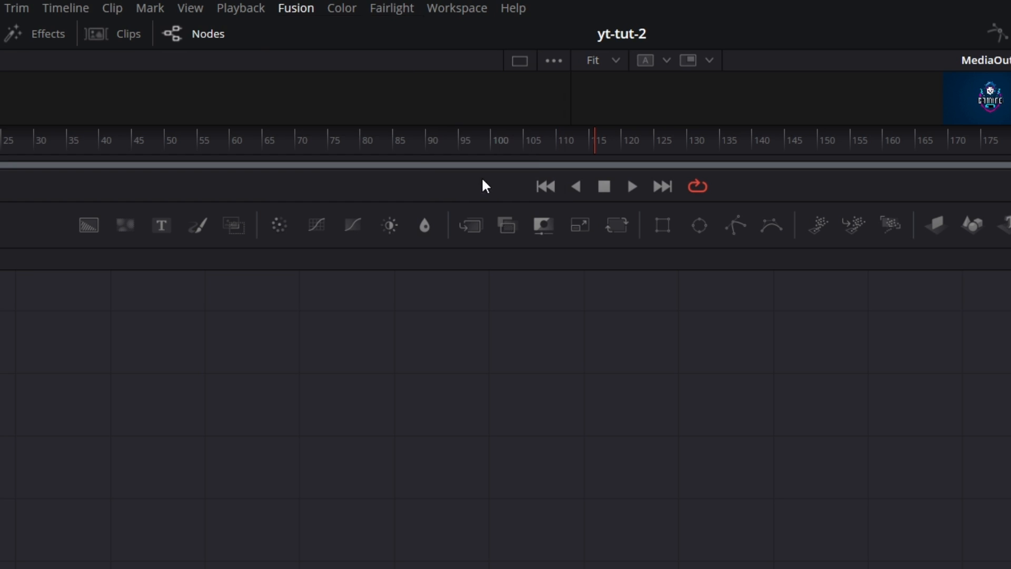
{"action": "left_click", "coordinate": [483, 175]}
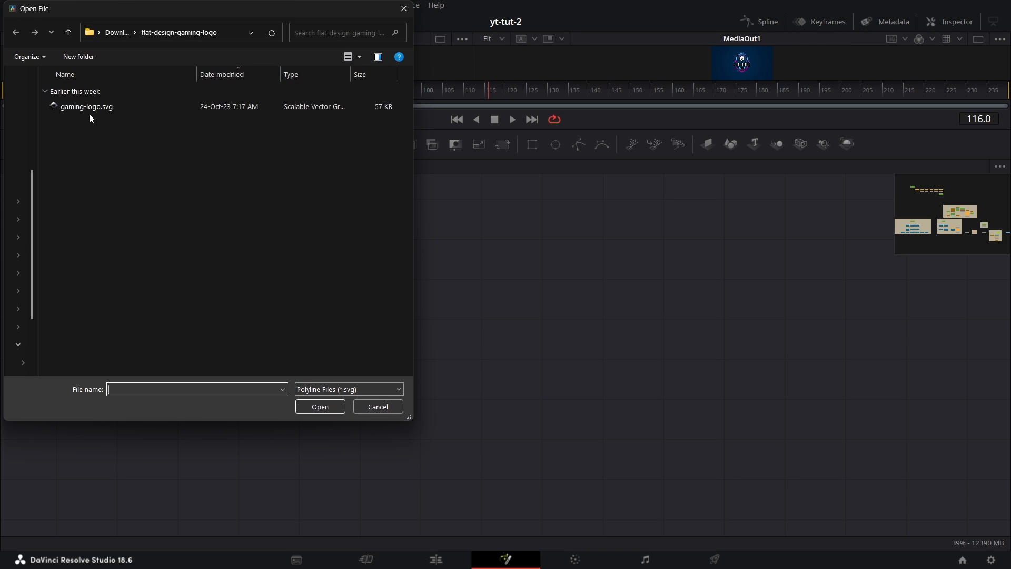
{"action": "left_click", "coordinate": [90, 109]}
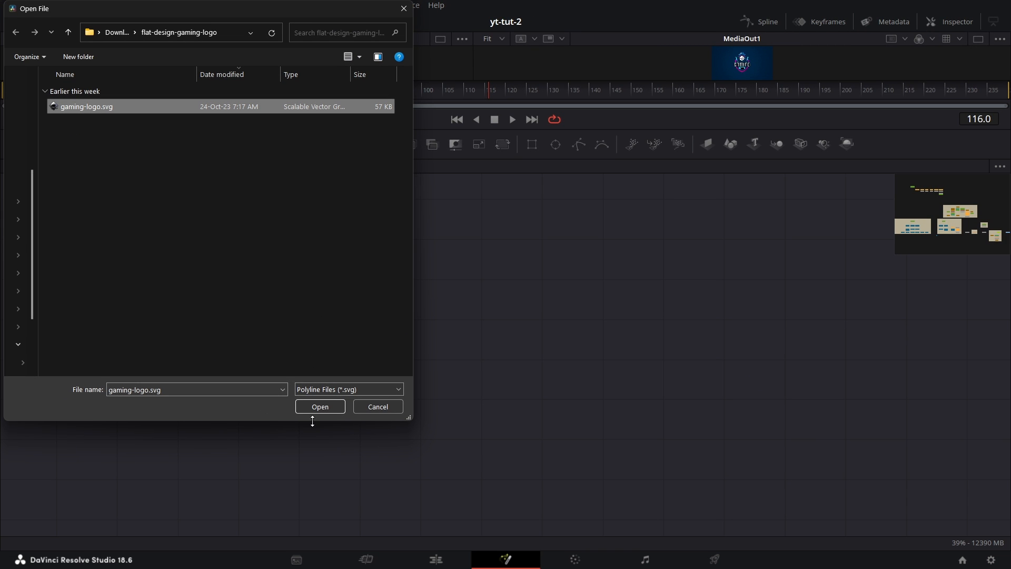
{"action": "left_click", "coordinate": [321, 408]}
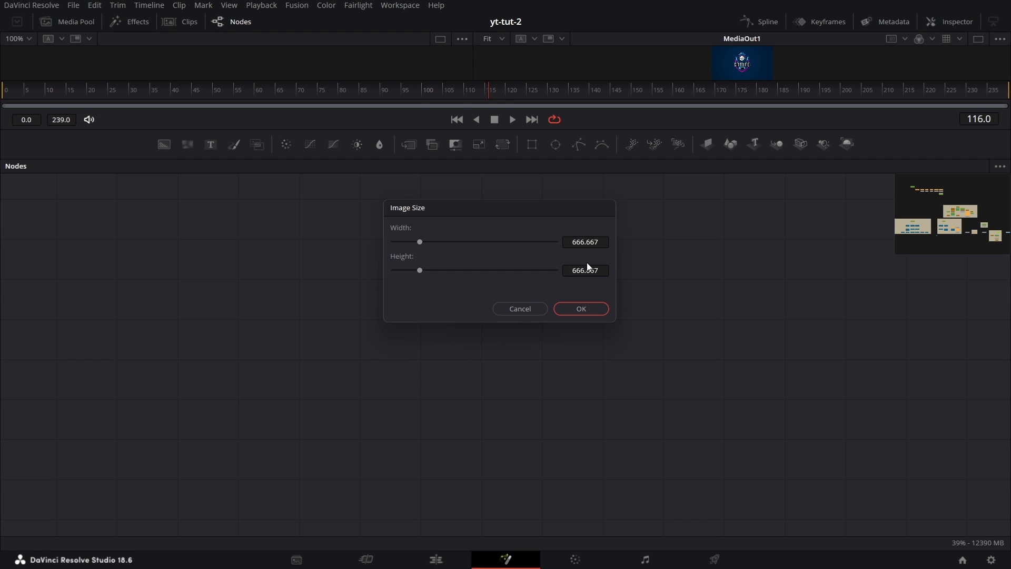
Set the imported image width to 1080 and confirm the image size.
{"action": "double_click", "coordinate": [603, 243]}
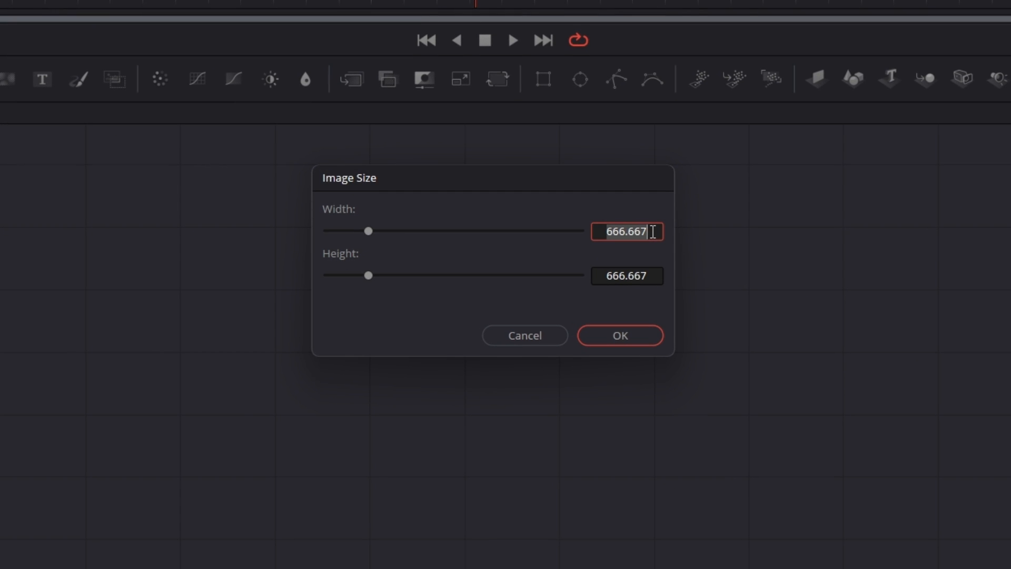
{"action": "type", "text": "1080"}
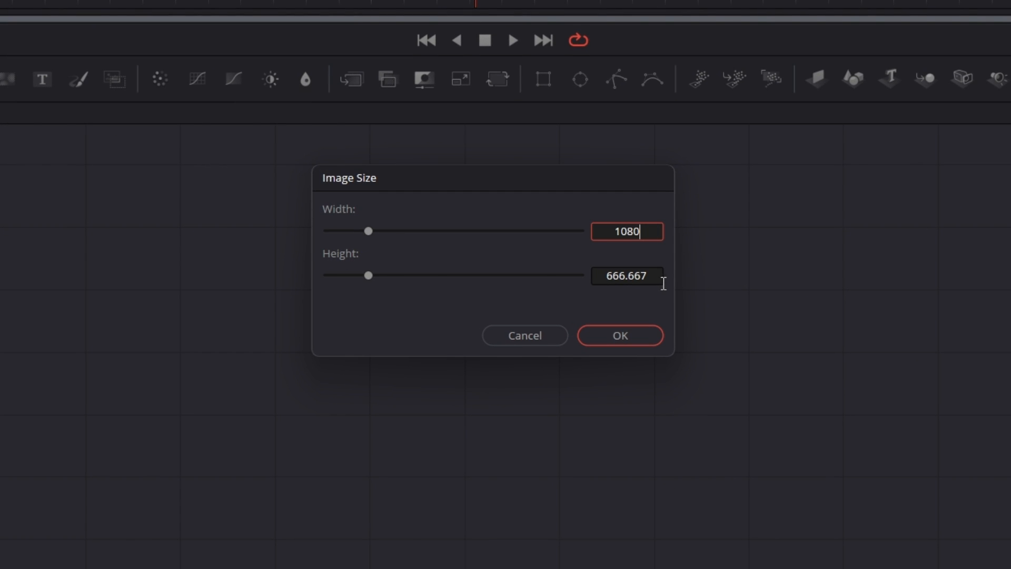
{"action": "left_click", "coordinate": [655, 277]}
{"action": "left_click", "coordinate": [618, 338]}
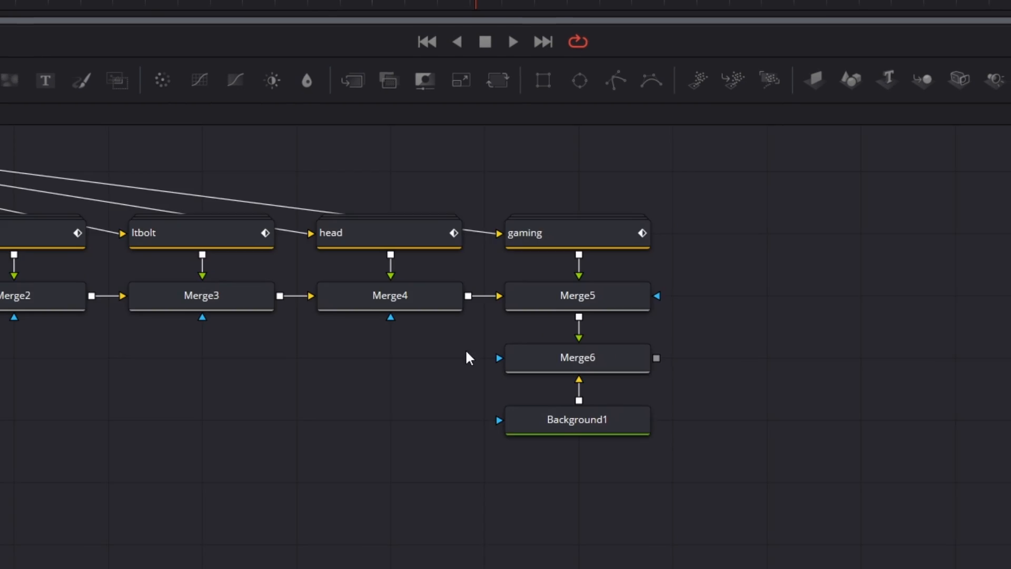
Move the new gaminglogo group node to an empty area of the node graph.
{"action": "left_click_drag", "start_coordinate": [90, 218], "coordinate": [211, 419]}
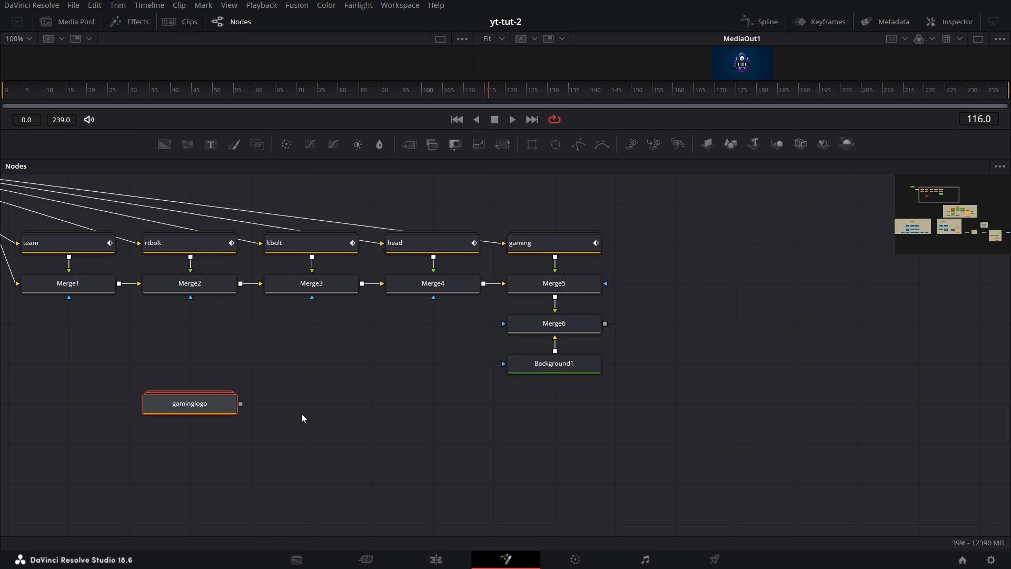
{"action": "left_click_drag", "start_coordinate": [295, 419], "coordinate": [354, 248]}
{"action": "left_click_drag", "start_coordinate": [239, 242], "coordinate": [220, 313]}
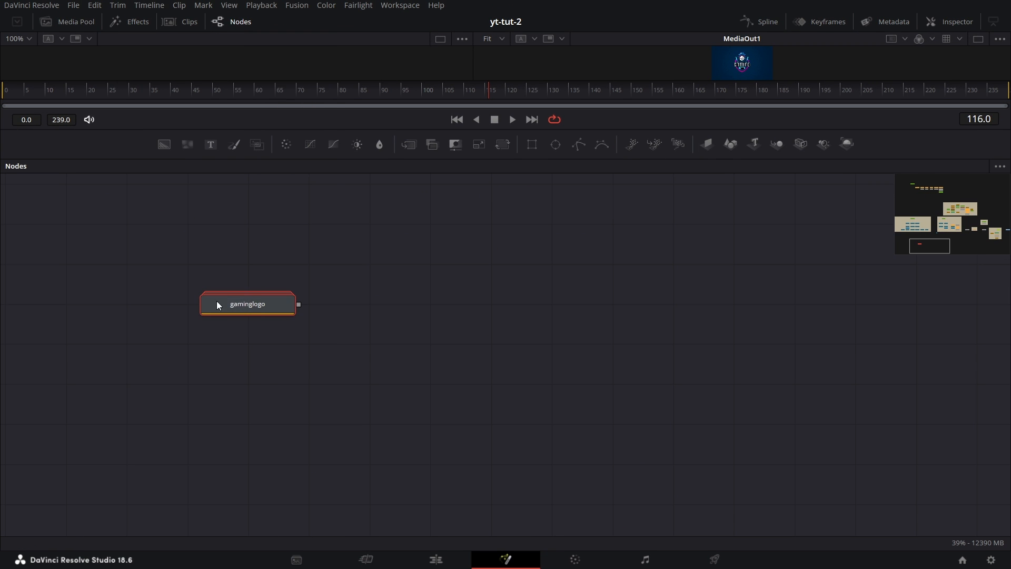
Expand the gaminglogo group to show all of its nodes.
{"action": "double_click", "coordinate": [257, 308]}
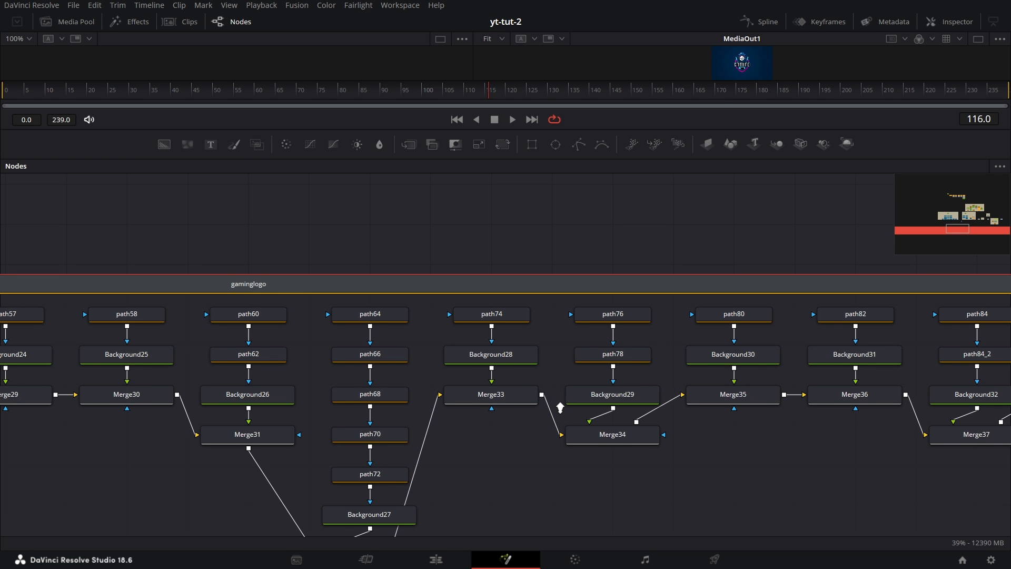
{"action": "scroll", "coordinate": [527, 408], "scroll_direction": "down", "scroll_amount": 6}
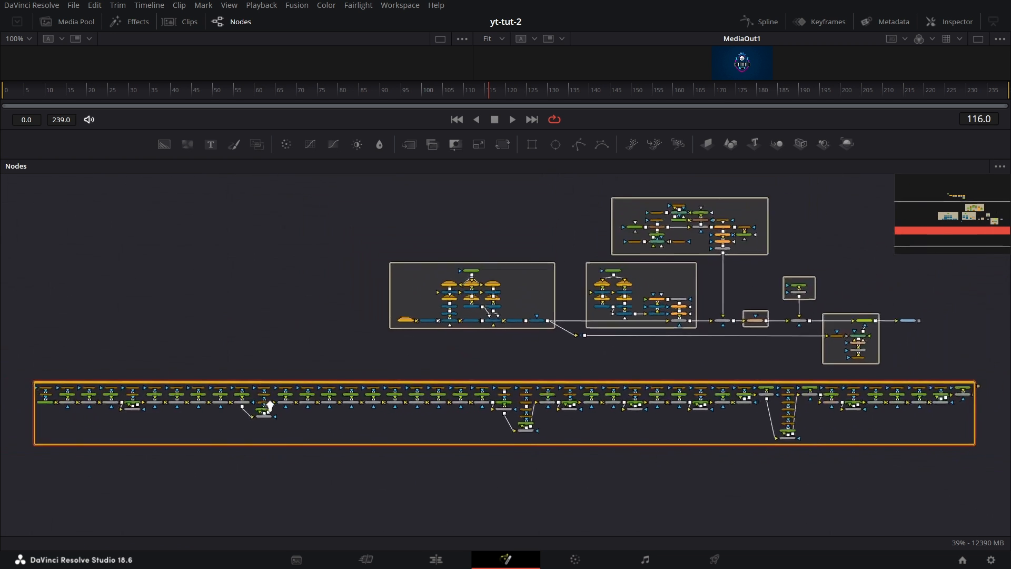
{"action": "scroll", "coordinate": [276, 408], "scroll_direction": "down", "scroll_amount": 2}
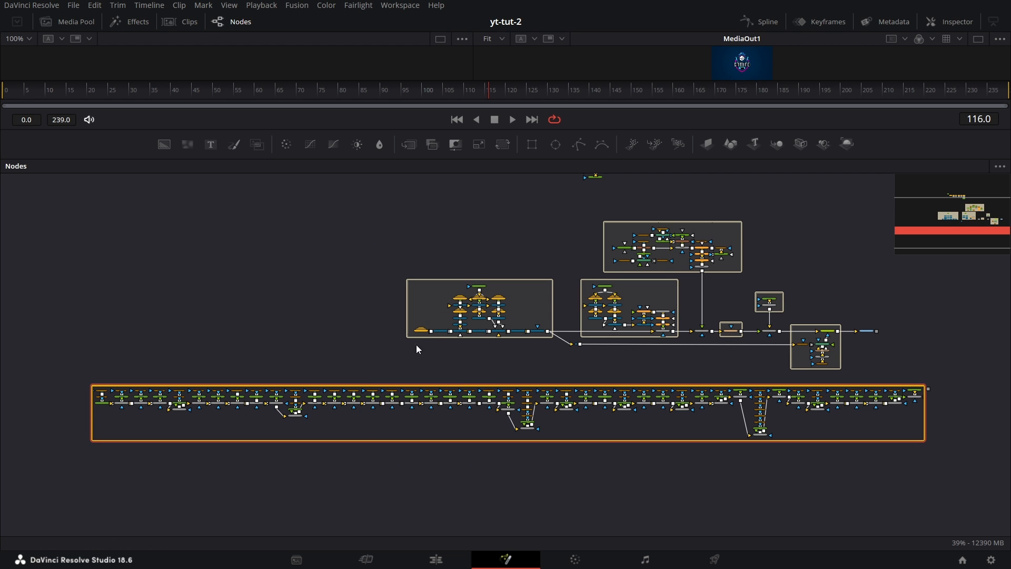
Resize the viewer panel above the node editor.
{"action": "left_click_drag", "start_coordinate": [601, 131], "coordinate": [581, 344]}
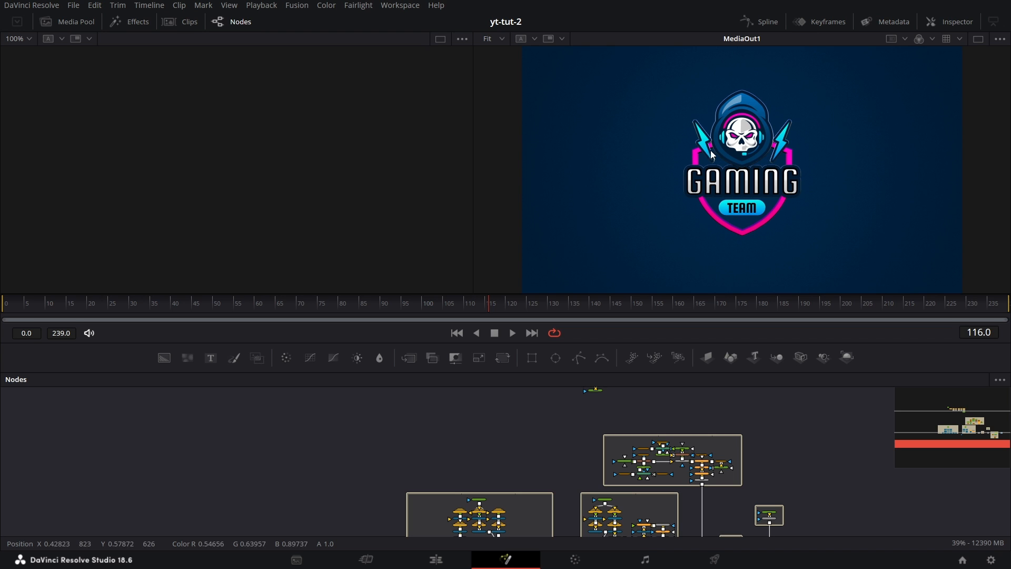
{"action": "left_click_drag", "start_coordinate": [780, 484], "coordinate": [658, 347]}
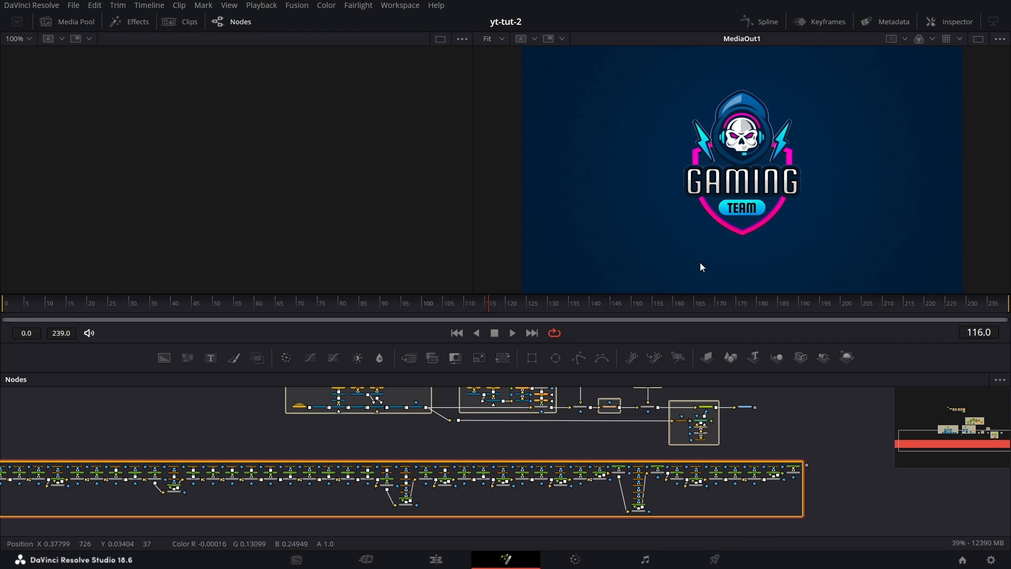
{"action": "left_click_drag", "start_coordinate": [673, 343], "coordinate": [673, 245]}
Inspect the first path nodes of the gaminglogo group by selecting each and viewing its outline in the viewer.
{"action": "left_click_drag", "start_coordinate": [466, 432], "coordinate": [624, 460]}
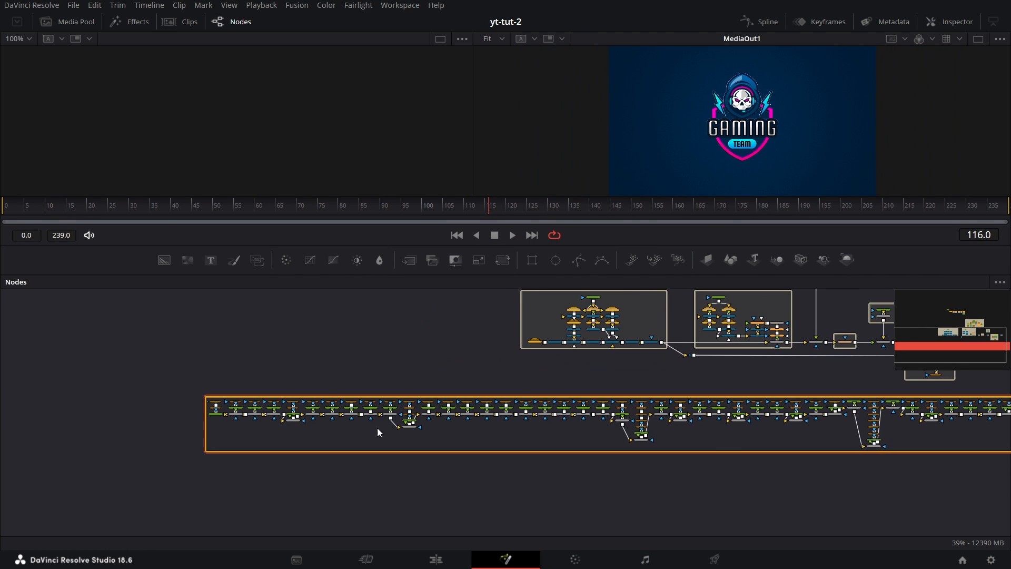
{"action": "scroll", "coordinate": [443, 456], "scroll_direction": "up", "scroll_amount": 5}
{"action": "left_click_drag", "start_coordinate": [429, 462], "coordinate": [492, 467]}
{"action": "left_click_drag", "start_coordinate": [133, 414], "coordinate": [145, 359]}
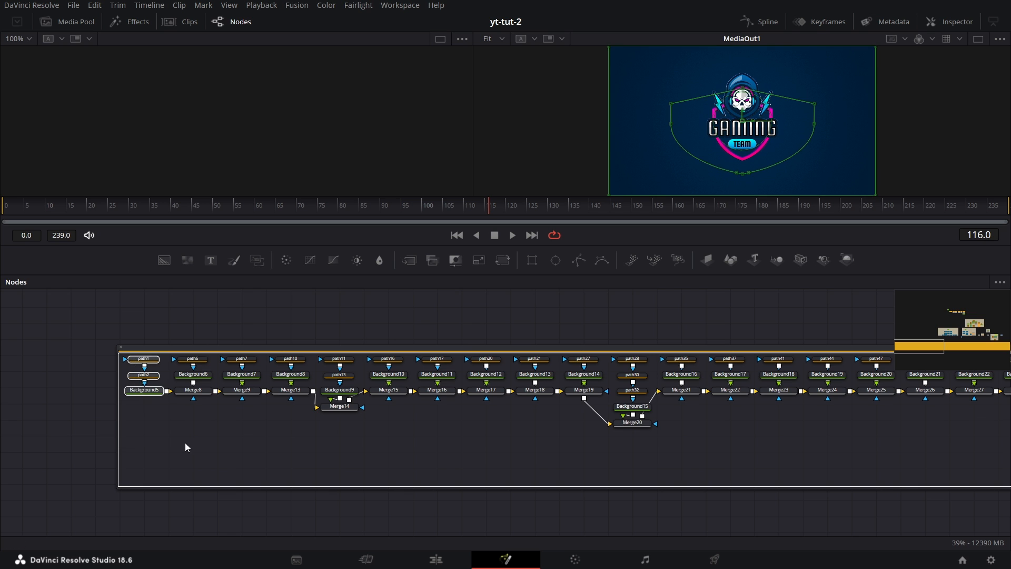
{"action": "left_click", "coordinate": [193, 358]}
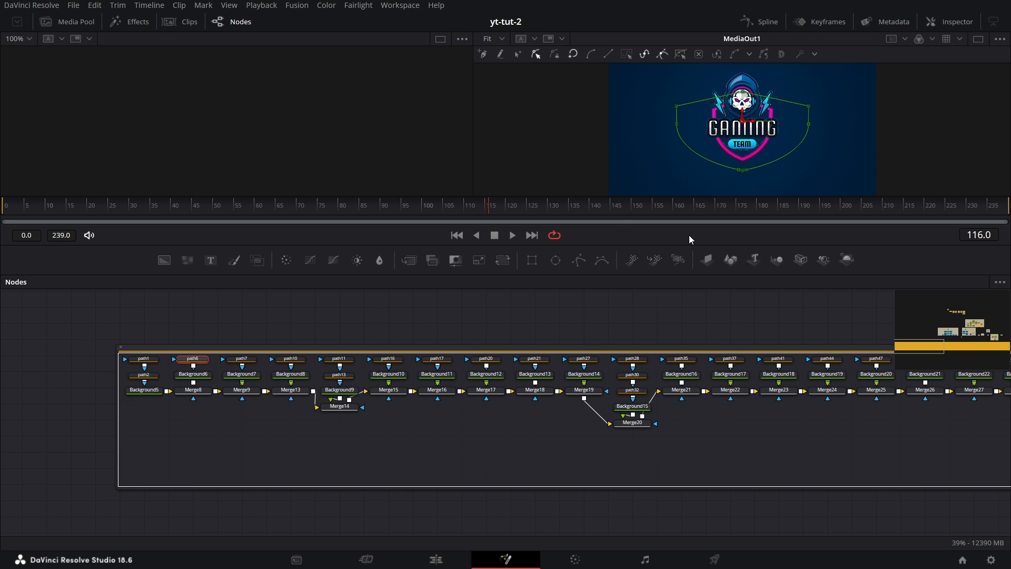
{"action": "left_click_drag", "start_coordinate": [744, 440], "coordinate": [636, 494]}
{"action": "left_click_drag", "start_coordinate": [696, 403], "coordinate": [781, 167]}
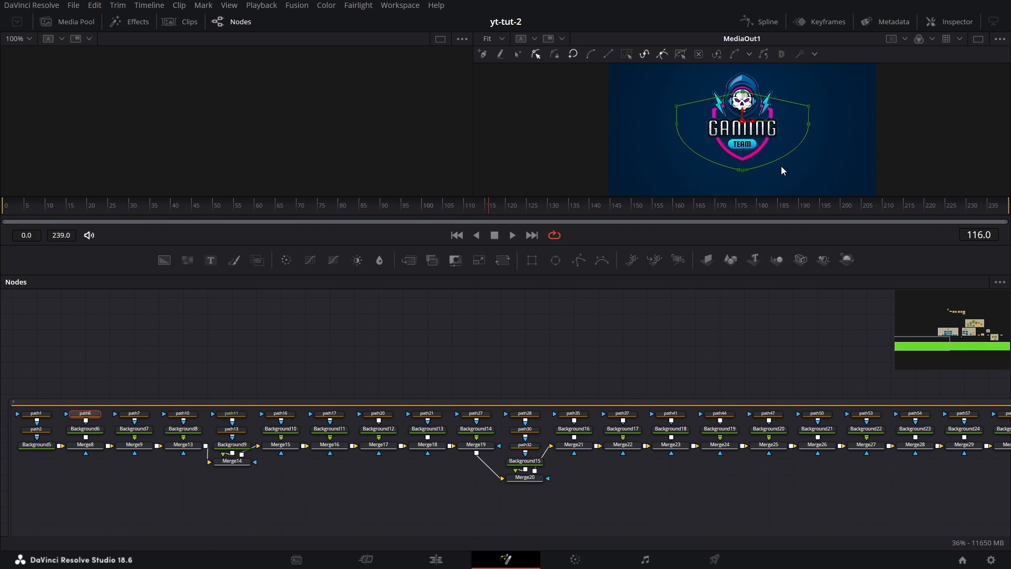
{"action": "left_click_drag", "start_coordinate": [238, 336], "coordinate": [257, 339]}
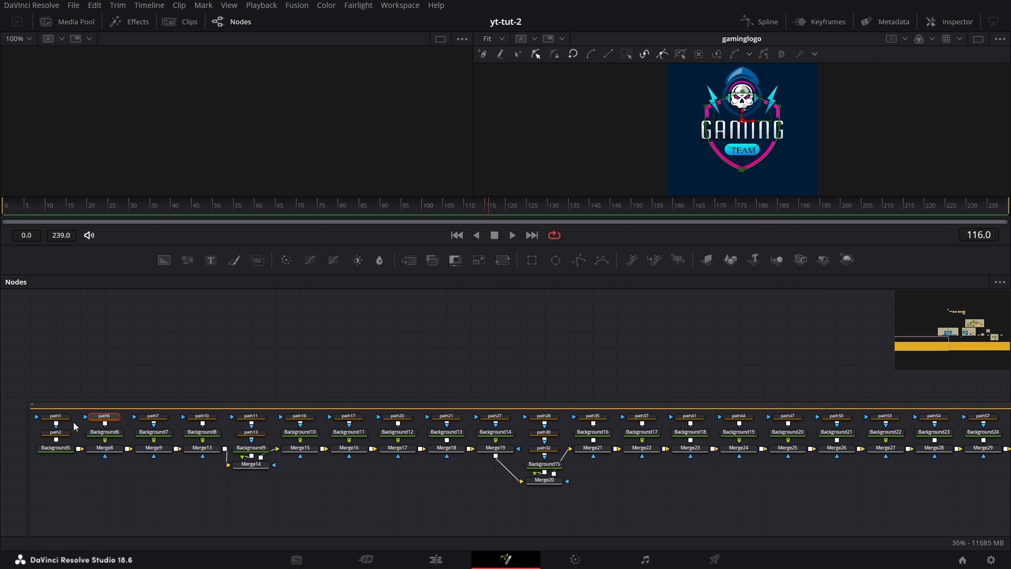
{"action": "left_click_drag", "start_coordinate": [107, 432], "coordinate": [107, 437]}
{"action": "left_click", "coordinate": [113, 419]}
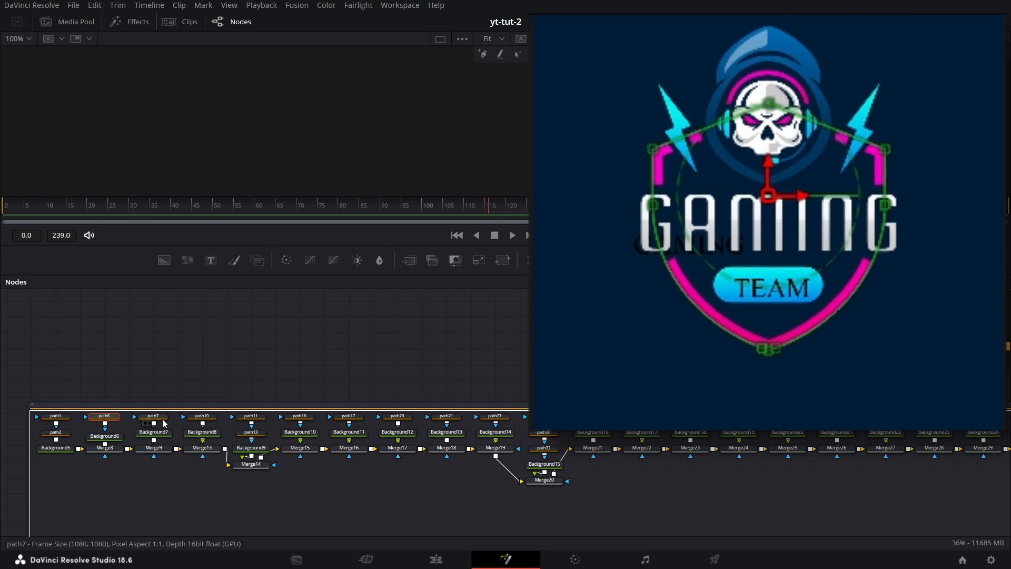
{"action": "left_click", "coordinate": [163, 420]}
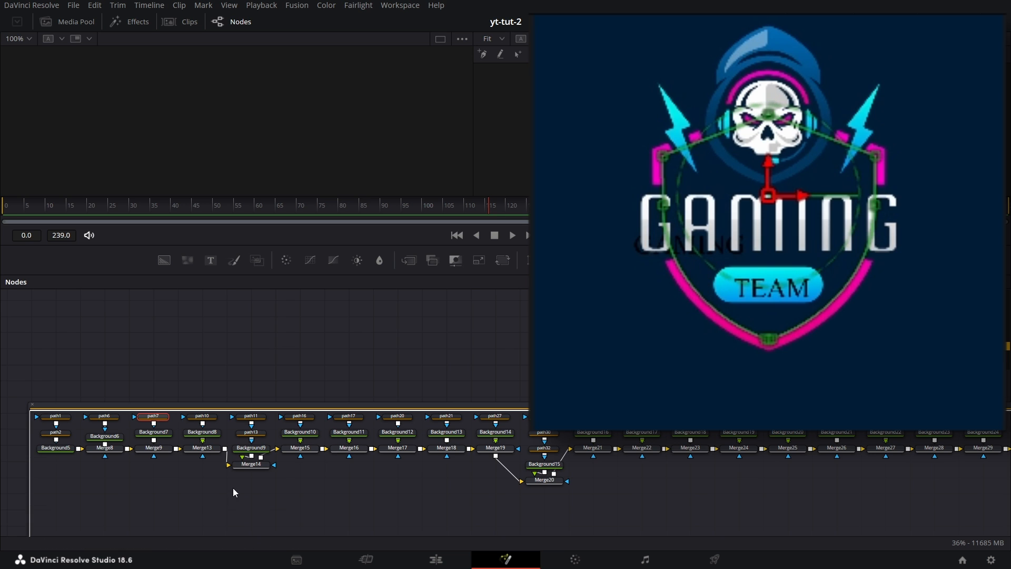
Copy the path6, path7, Background6, Background7, Merge8 and Merge9 nodes together.
{"action": "left_click_drag", "start_coordinate": [230, 493], "coordinate": [265, 494]}
{"action": "left_click_drag", "start_coordinate": [135, 479], "coordinate": [186, 420]}
{"action": "right_click", "coordinate": [187, 422]}
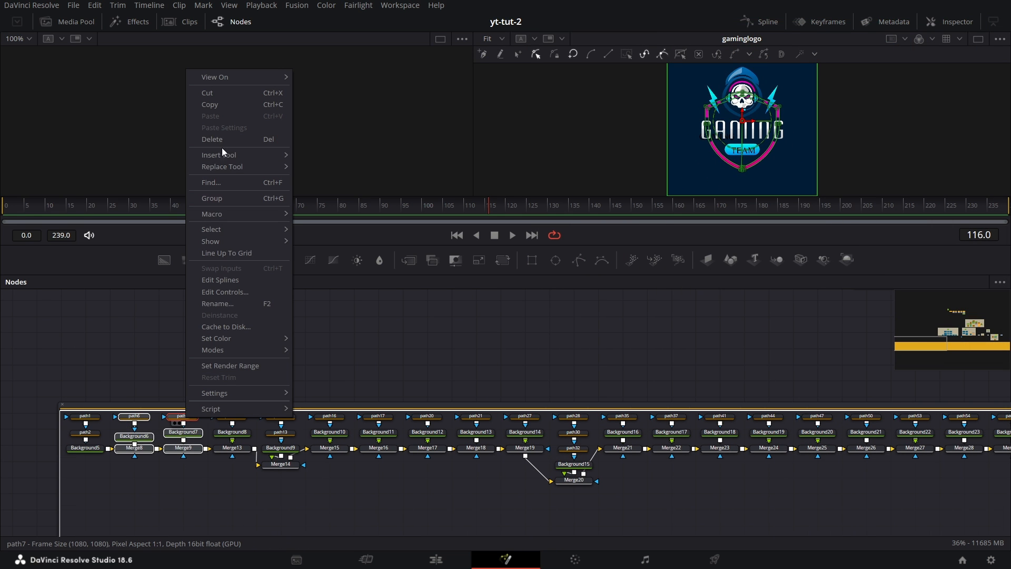
{"action": "left_click", "coordinate": [229, 104]}
Paste the copied nodes into empty space below the gaminglogo group.
{"action": "left_click_drag", "start_coordinate": [235, 486], "coordinate": [244, 373]}
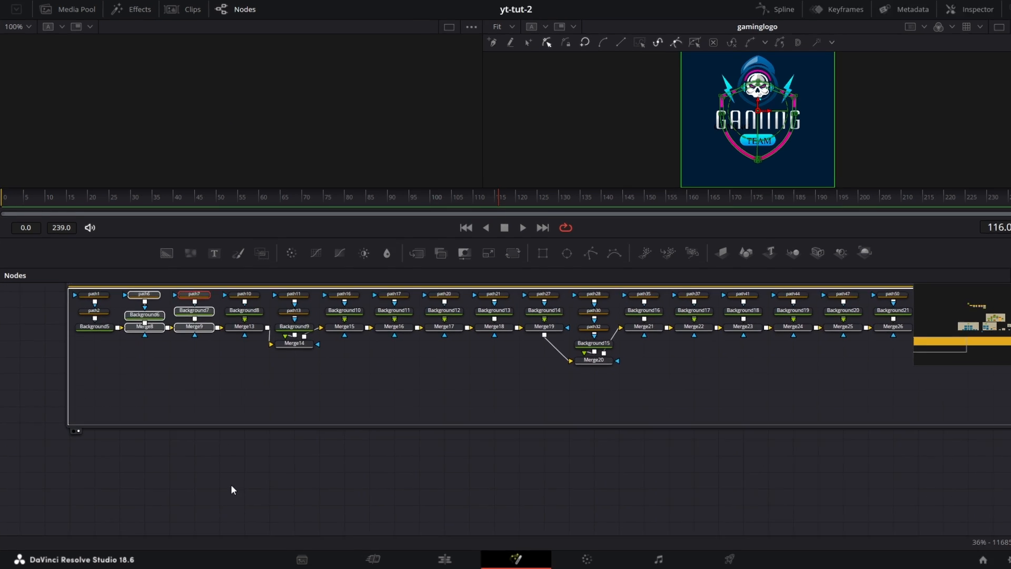
{"action": "right_click", "coordinate": [222, 485]}
{"action": "left_click", "coordinate": [351, 401]}
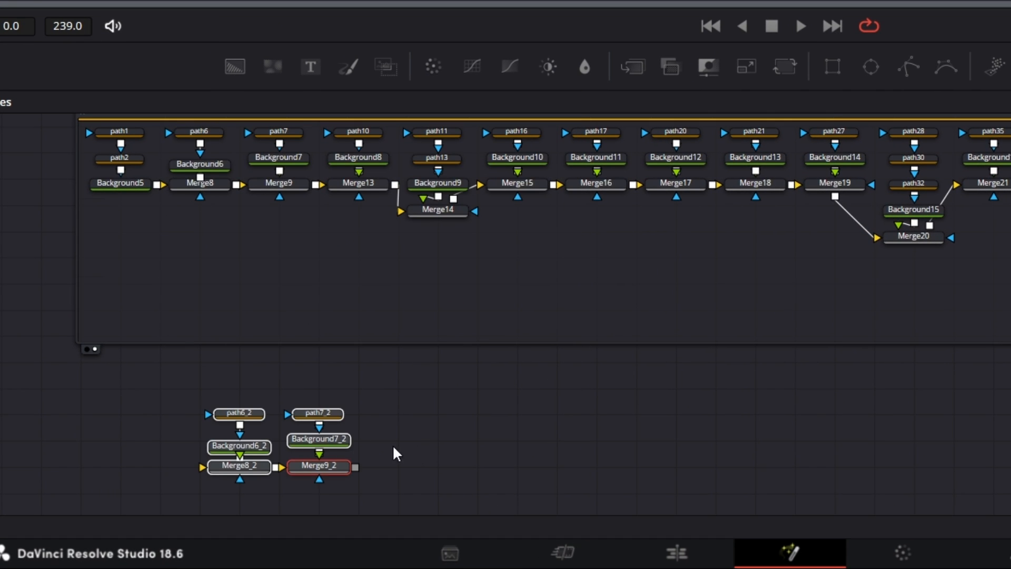
Copy the Background5 node at the start of the gaminglogo chain.
{"action": "scroll", "coordinate": [410, 385], "scroll_direction": "up", "scroll_amount": 5}
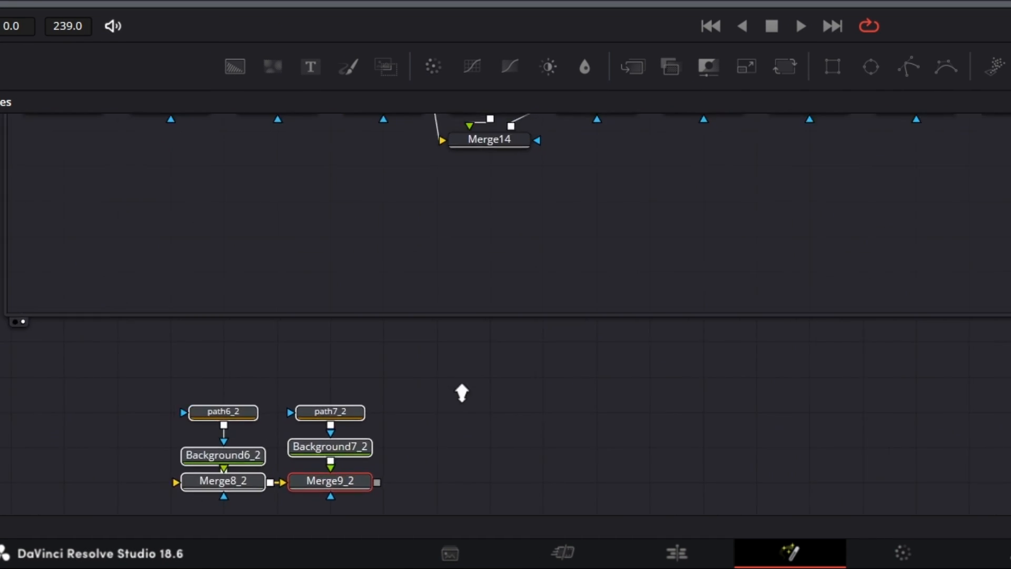
{"action": "left_click_drag", "start_coordinate": [576, 417], "coordinate": [931, 372]}
{"action": "left_click_drag", "start_coordinate": [867, 451], "coordinate": [1010, 381]}
{"action": "left_click_drag", "start_coordinate": [996, 234], "coordinate": [1004, 466]}
{"action": "left_click_drag", "start_coordinate": [773, 279], "coordinate": [944, 412]}
{"action": "left_click", "coordinate": [551, 196]}
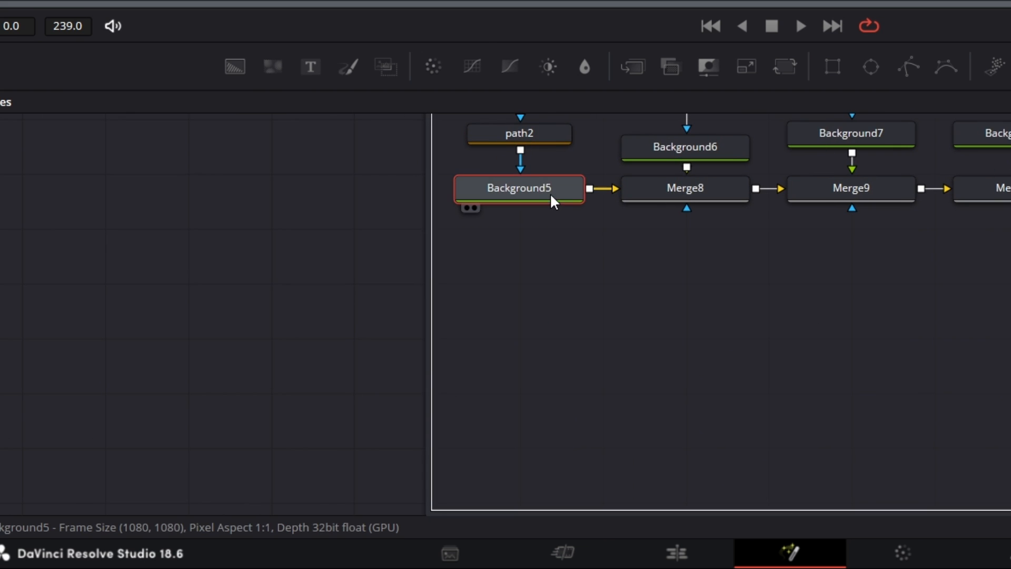
{"action": "right_click", "coordinate": [550, 195]}
{"action": "key", "text": "Escape"}
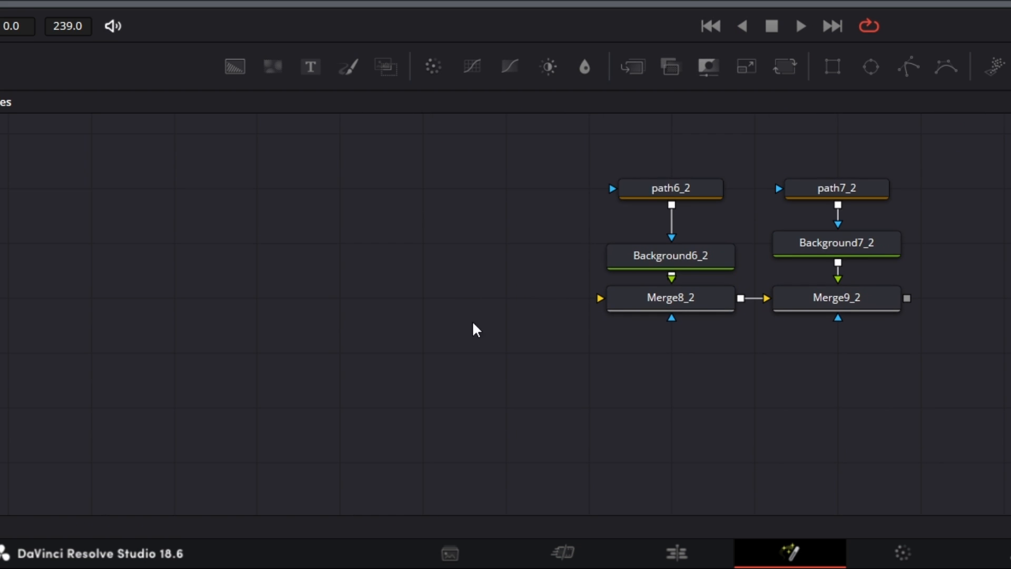
Paste Background5 beside the copies, wire it into Merge8_2 as the base layer, and view Merge9_2 in the first viewer.
{"action": "right_click", "coordinate": [448, 301]}
{"action": "left_click", "coordinate": [505, 260]}
{"action": "left_click_drag", "start_coordinate": [492, 298], "coordinate": [600, 299]}
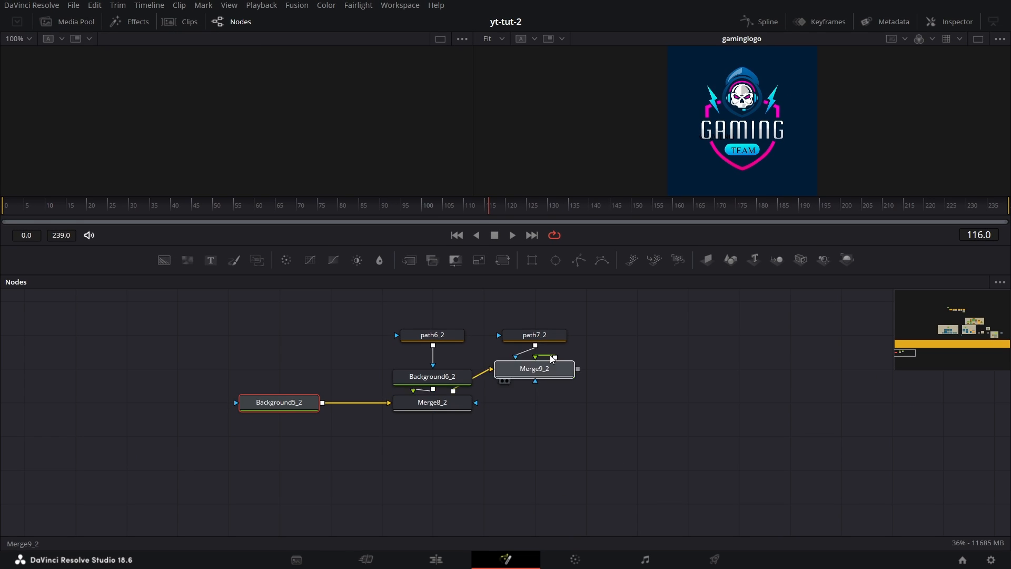
{"action": "key", "text": "1"}
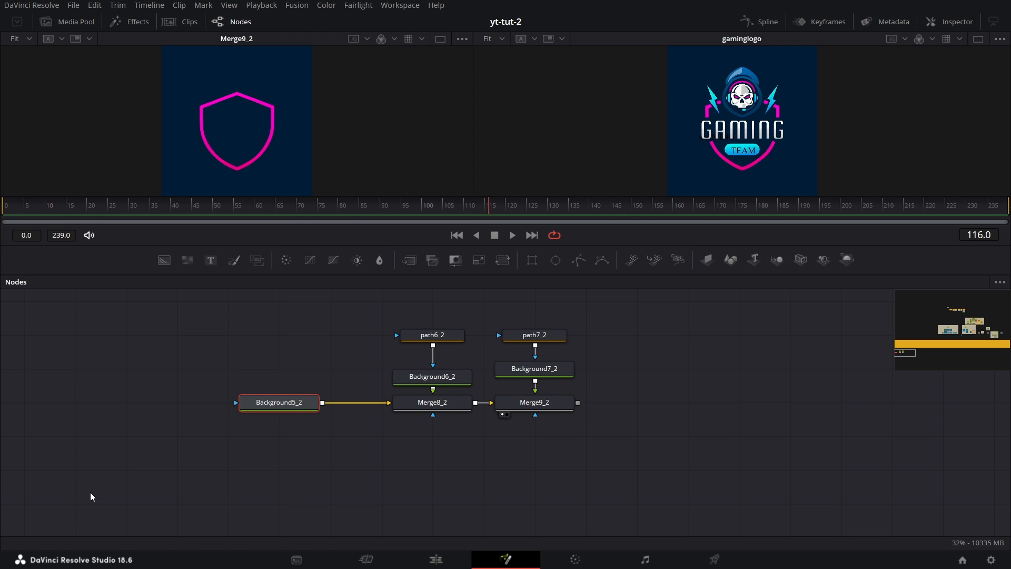
Set Background5_2's colour to black and drag its alpha down to 0 for a transparent base.
{"action": "left_click", "coordinate": [966, 23]}
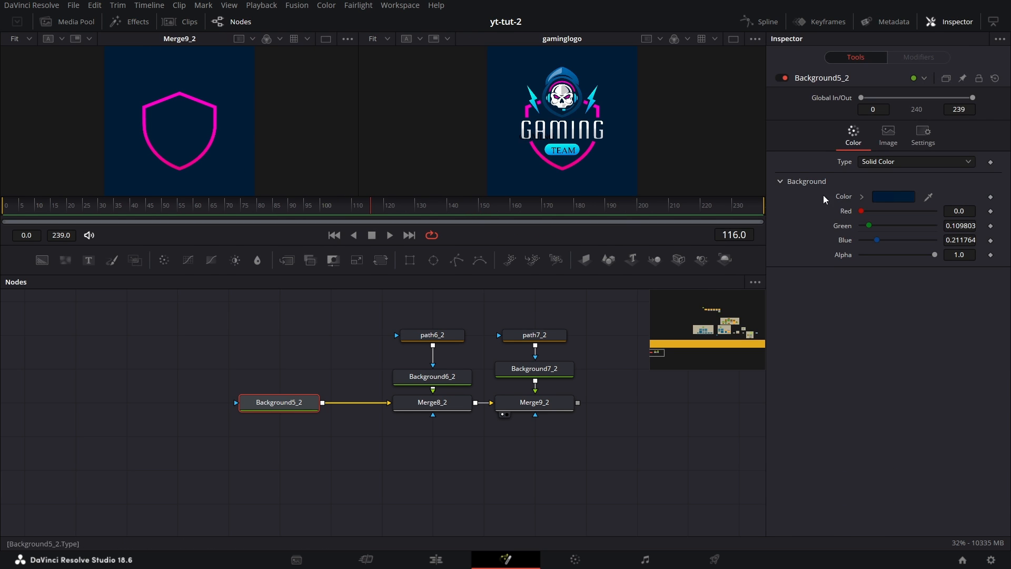
{"action": "left_click", "coordinate": [894, 197]}
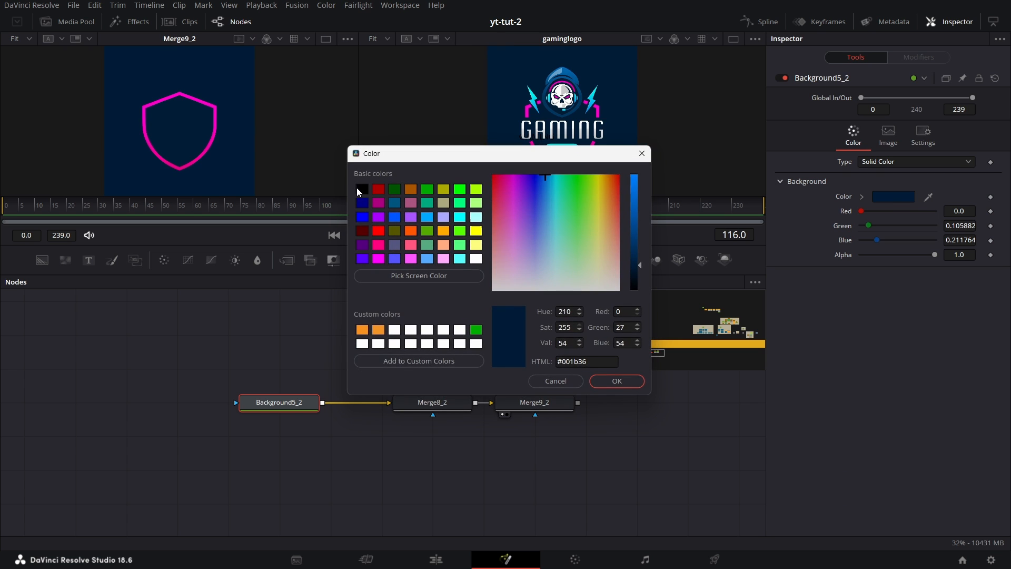
{"action": "left_click", "coordinate": [358, 188]}
{"action": "left_click", "coordinate": [617, 380]}
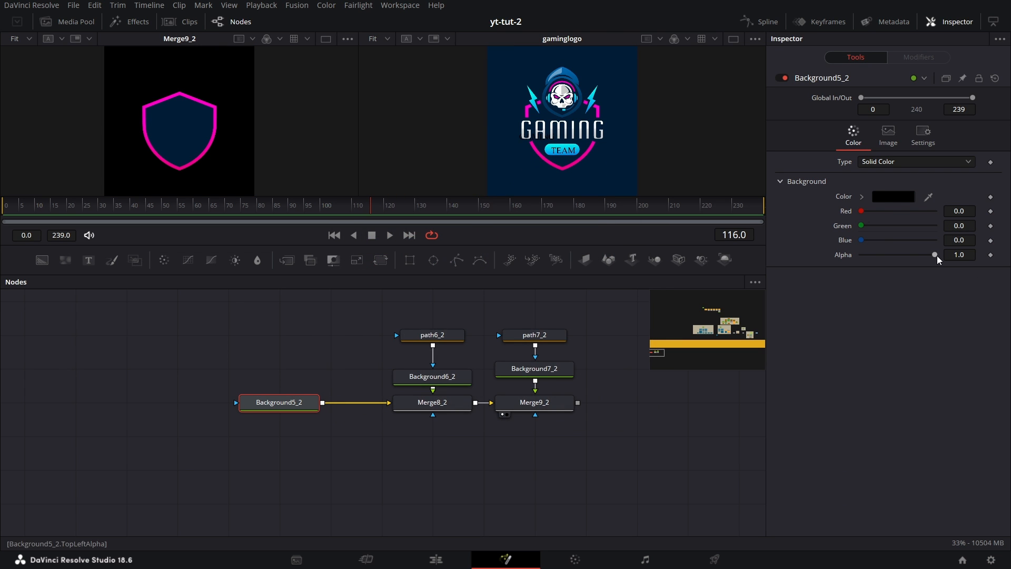
{"action": "left_click_drag", "start_coordinate": [936, 255], "coordinate": [618, 267]}
Set Background7_2's colour to black and drag its alpha down to 0.
{"action": "left_click", "coordinate": [437, 377]}
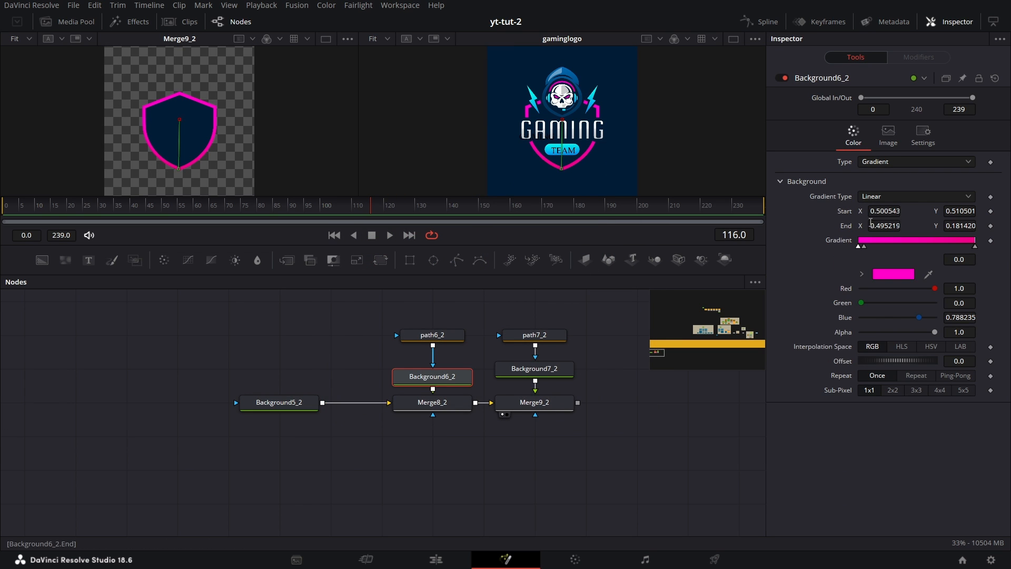
{"action": "left_click", "coordinate": [557, 375]}
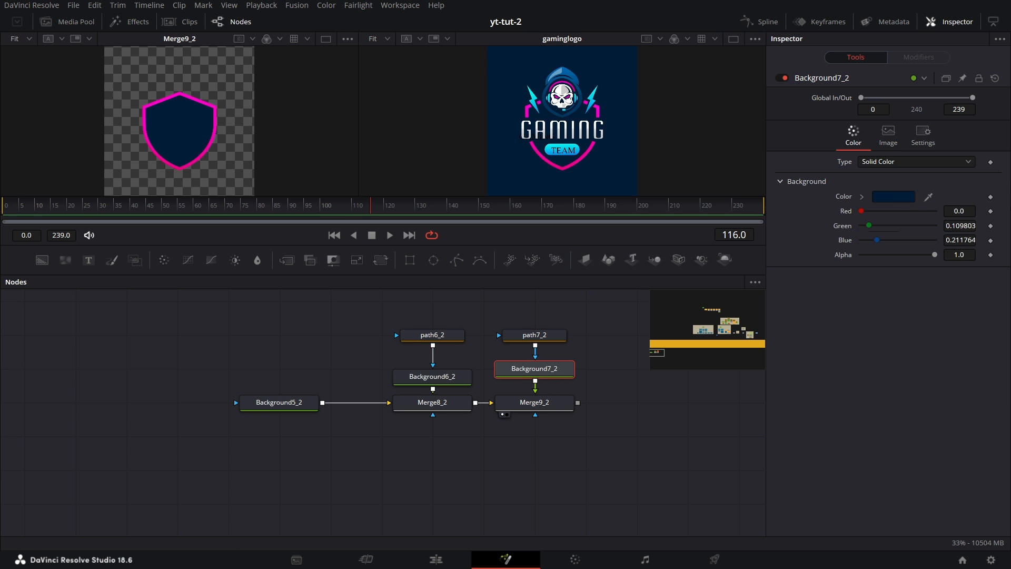
{"action": "left_click", "coordinate": [897, 198]}
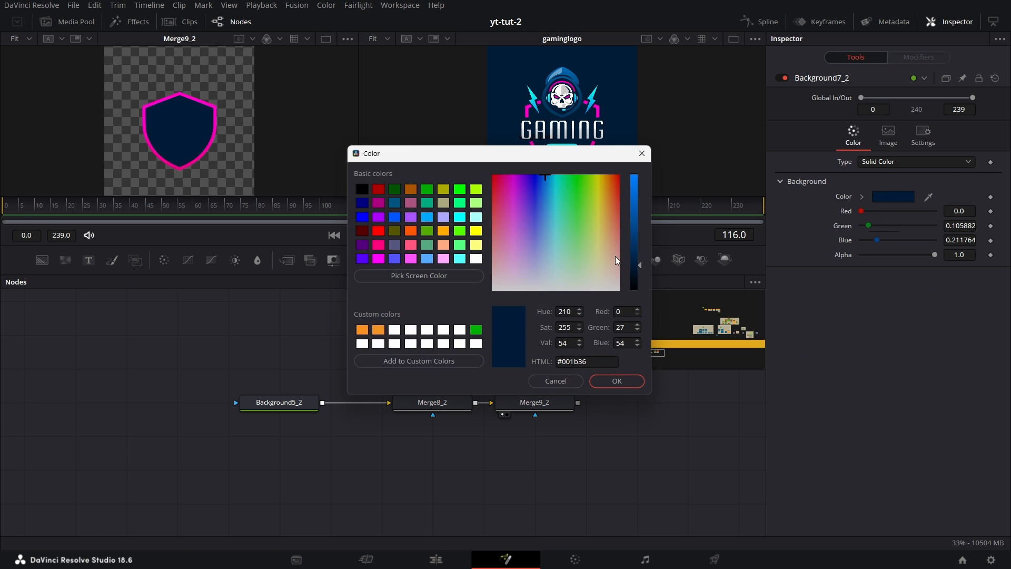
{"action": "left_click", "coordinate": [363, 189]}
{"action": "left_click", "coordinate": [621, 381]}
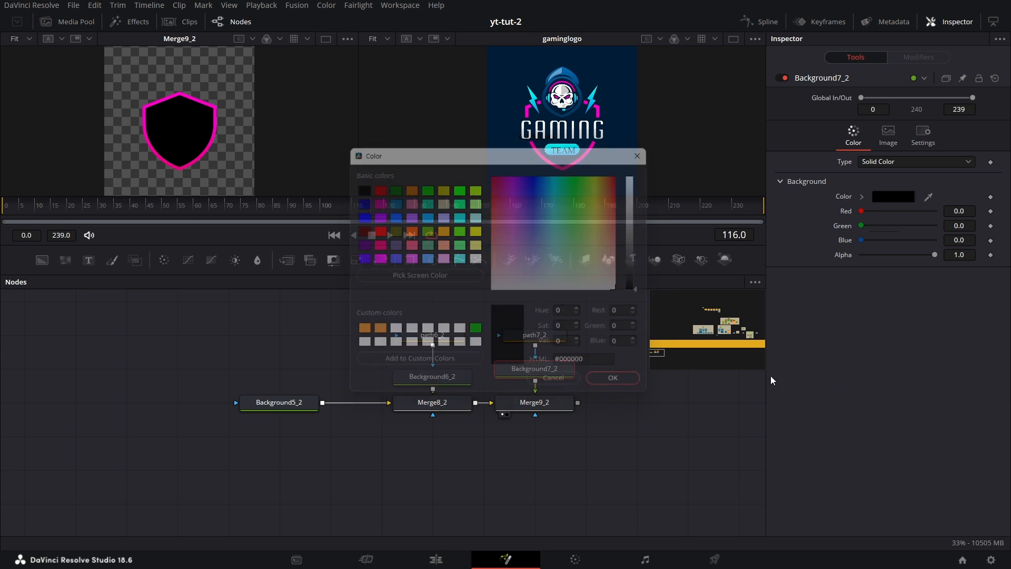
{"action": "left_click_drag", "start_coordinate": [937, 256], "coordinate": [853, 258]}
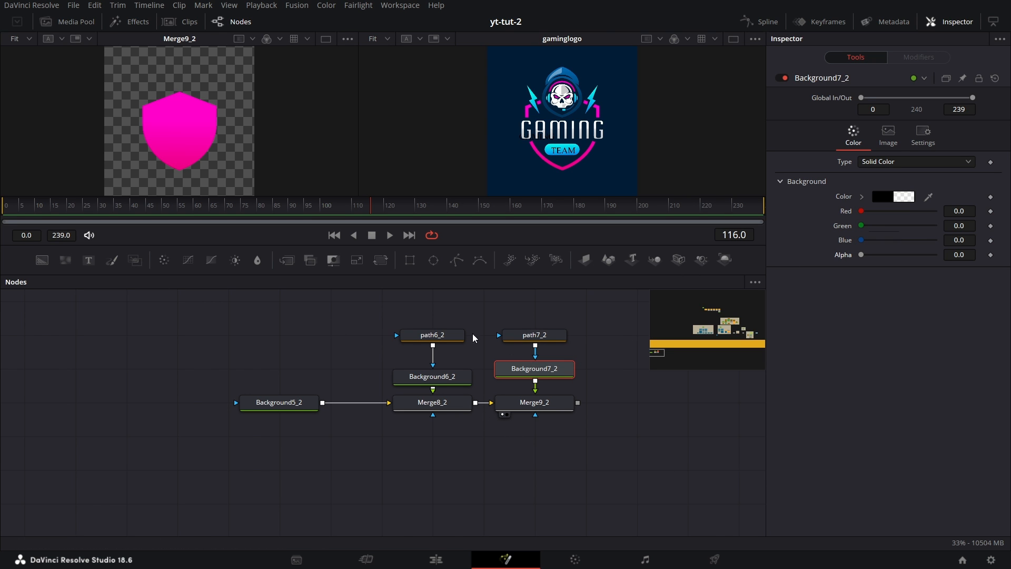
Chain path6_2 into path7_2 as Background6_2's mask, then delete Background7_2 and Merge9_2.
{"action": "left_click_drag", "start_coordinate": [448, 334], "coordinate": [451, 319]}
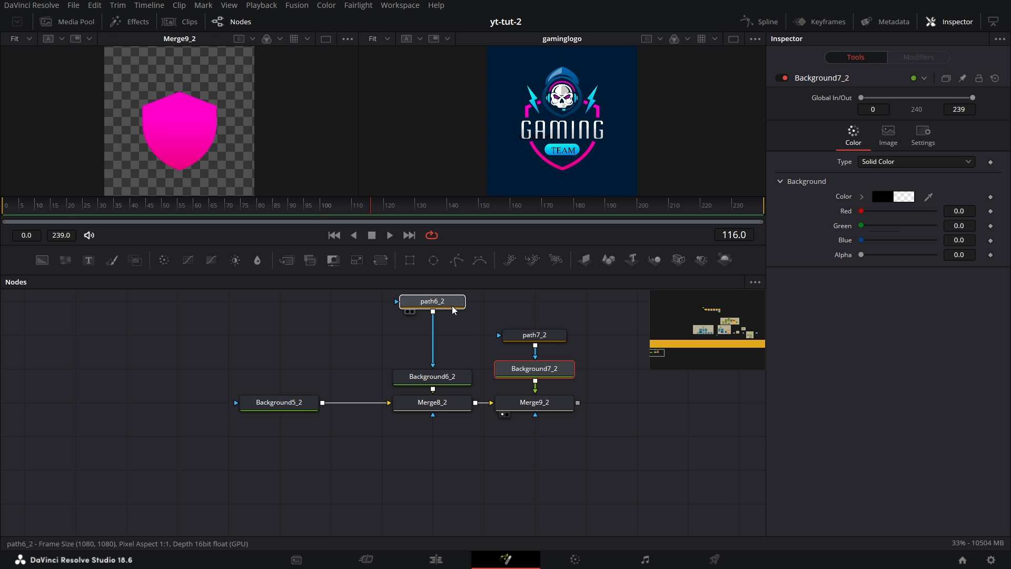
{"action": "left_click", "coordinate": [452, 307]}
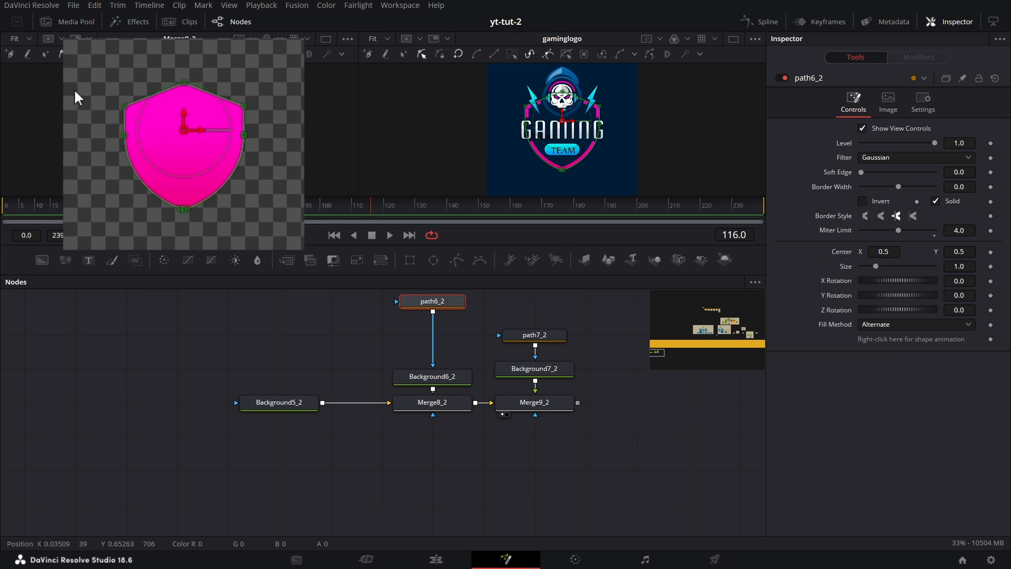
{"action": "left_click", "coordinate": [557, 341]}
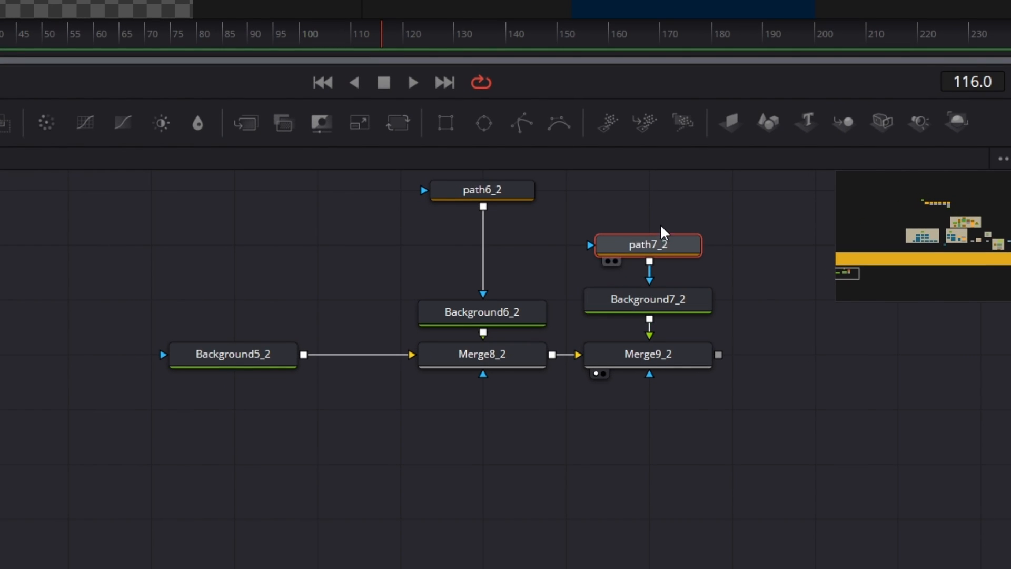
{"action": "left_click_drag", "start_coordinate": [661, 227], "coordinate": [659, 217]}
{"action": "left_click_drag", "start_coordinate": [650, 262], "coordinate": [553, 289]}
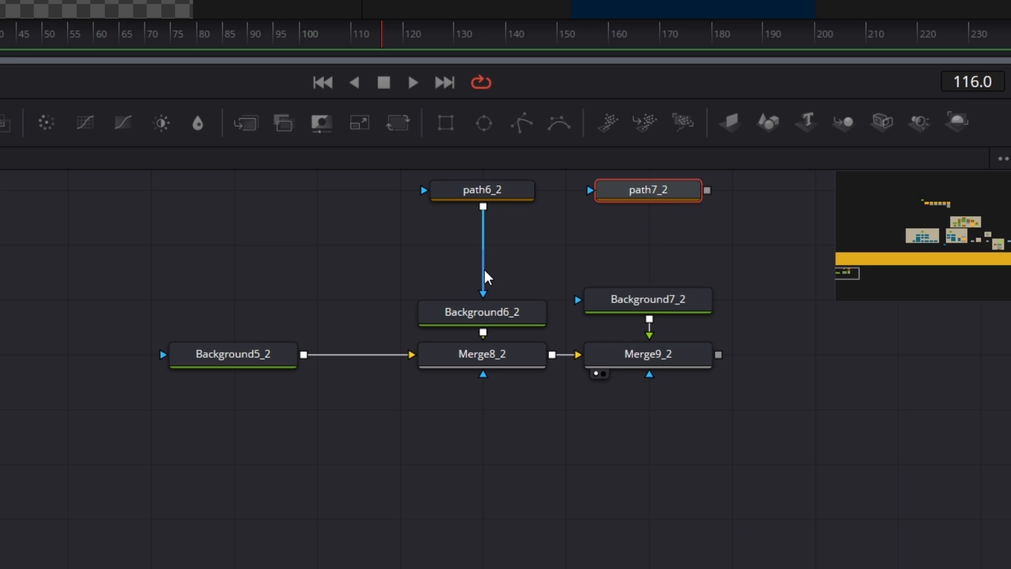
{"action": "left_click_drag", "start_coordinate": [488, 277], "coordinate": [492, 276]}
{"action": "left_click_drag", "start_coordinate": [687, 200], "coordinate": [536, 262]}
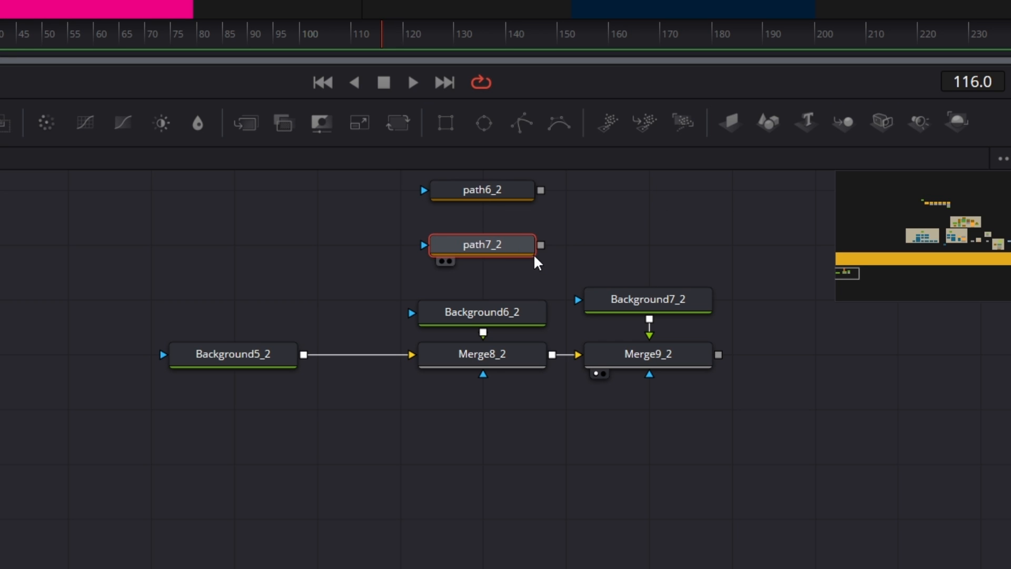
{"action": "left_click_drag", "start_coordinate": [550, 182], "coordinate": [495, 244]}
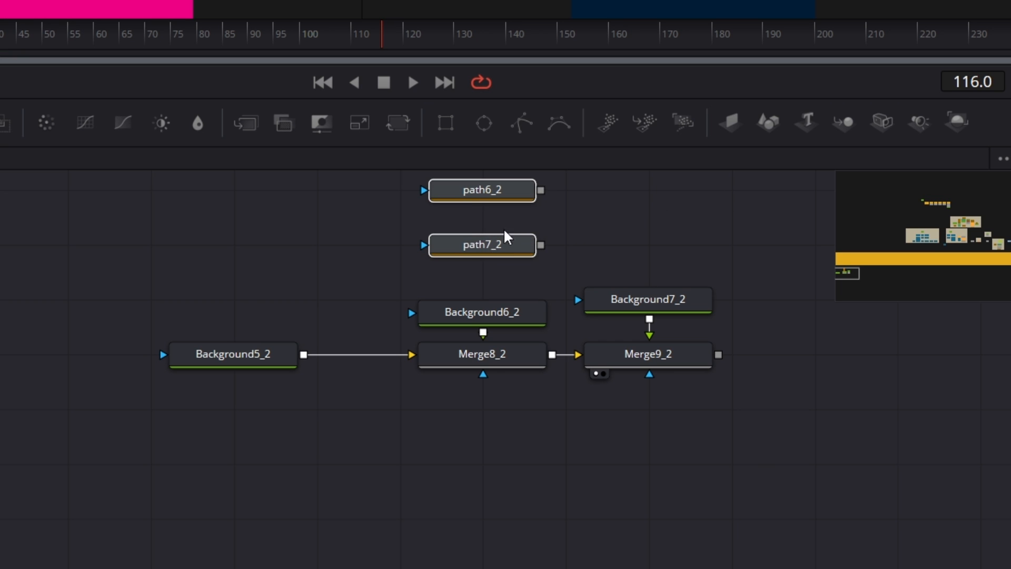
{"action": "left_click_drag", "start_coordinate": [541, 190], "coordinate": [490, 318]}
{"action": "left_click_drag", "start_coordinate": [760, 262], "coordinate": [671, 389]}
{"action": "key", "text": "Delete"}
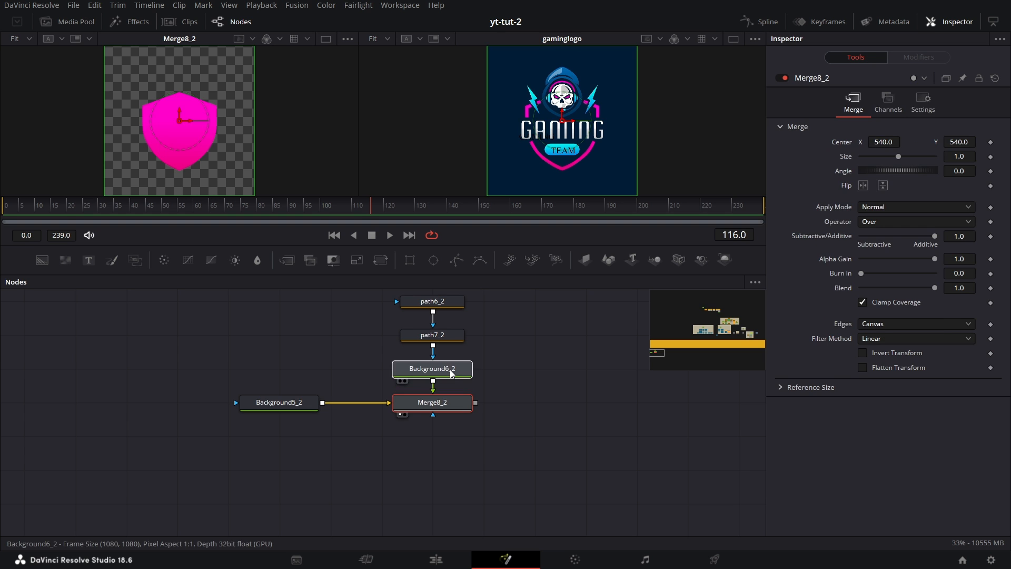
Set path7_2's paint mode to Subtract so the shield becomes an outline.
{"action": "left_click", "coordinate": [451, 372]}
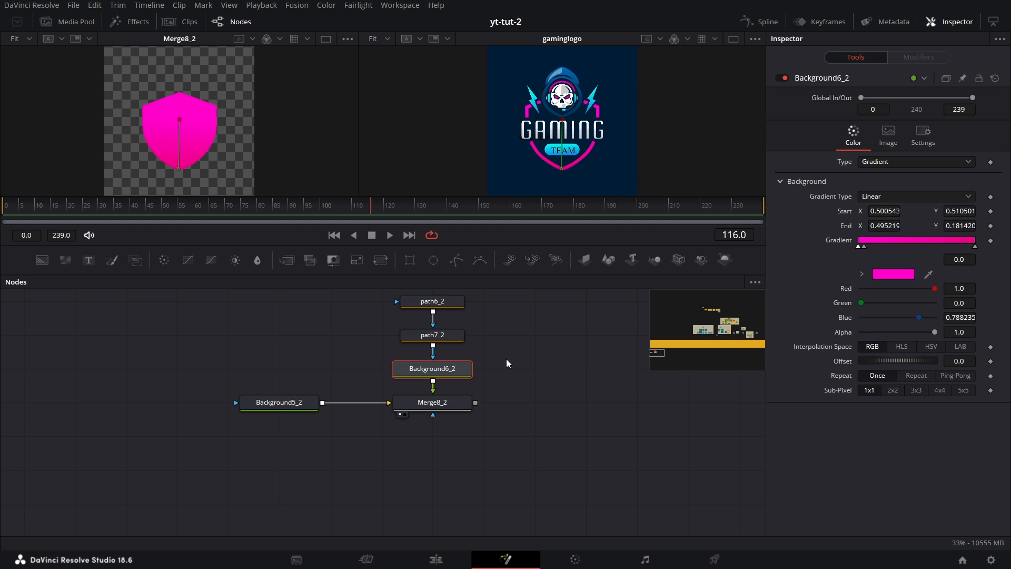
{"action": "left_click", "coordinate": [449, 340]}
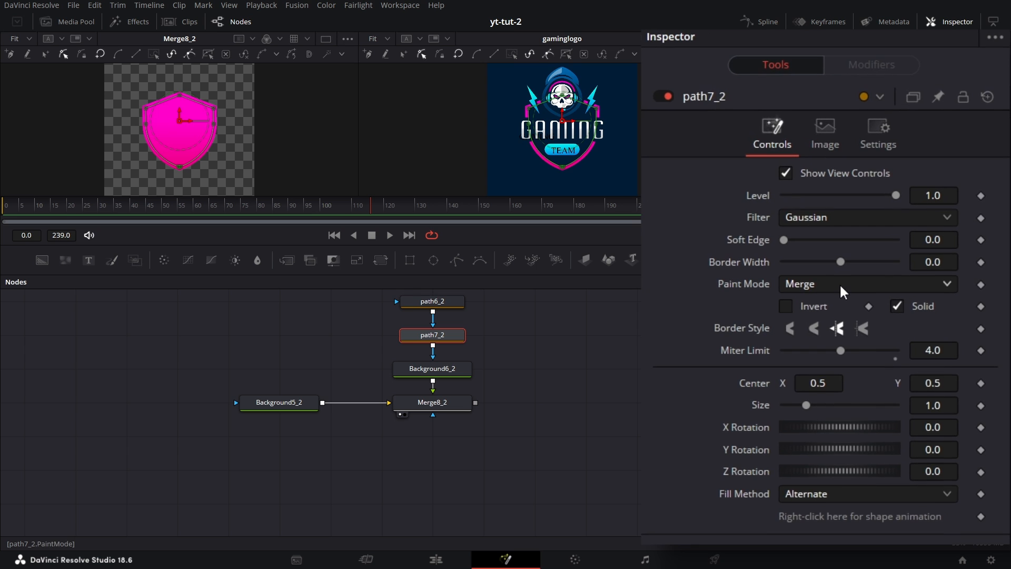
{"action": "left_click", "coordinate": [839, 283]}
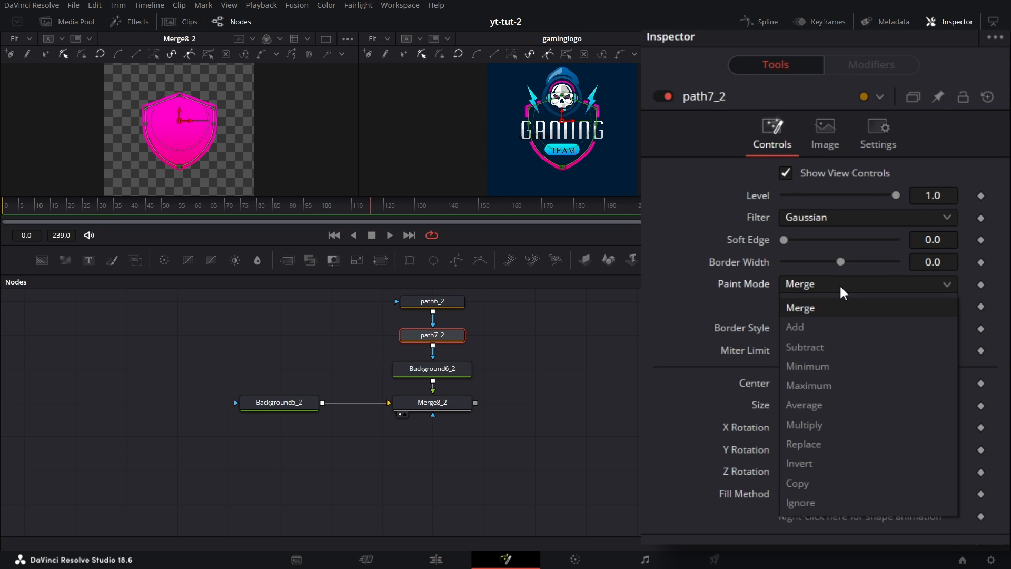
{"action": "left_click", "coordinate": [835, 347]}
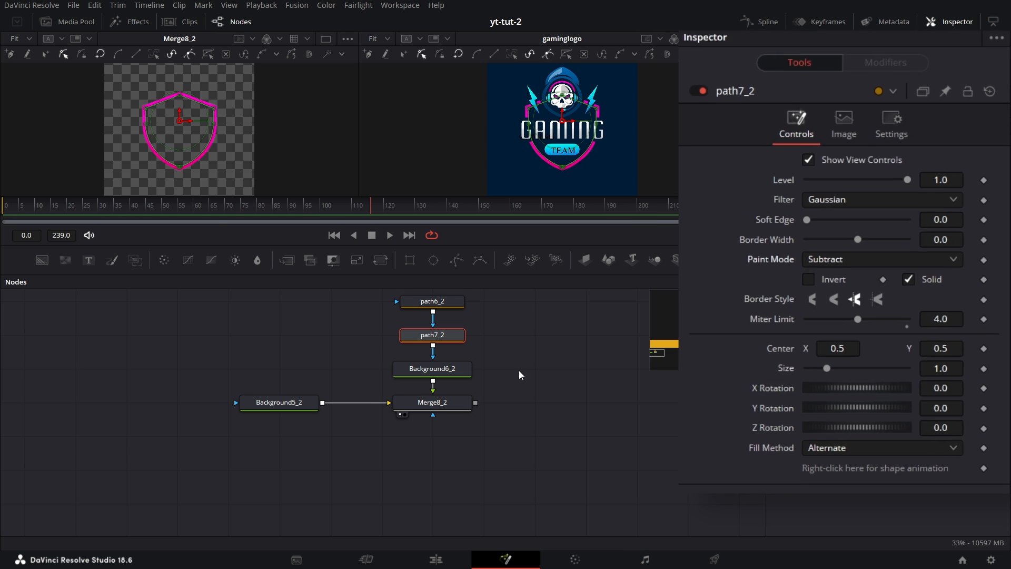
Select path6_2, path7_2, Background6_2 and Merge8_2 and group them together.
{"action": "left_click_drag", "start_coordinate": [515, 399], "coordinate": [497, 440]}
{"action": "left_click_drag", "start_coordinate": [435, 461], "coordinate": [399, 473]}
{"action": "right_click", "coordinate": [425, 448]}
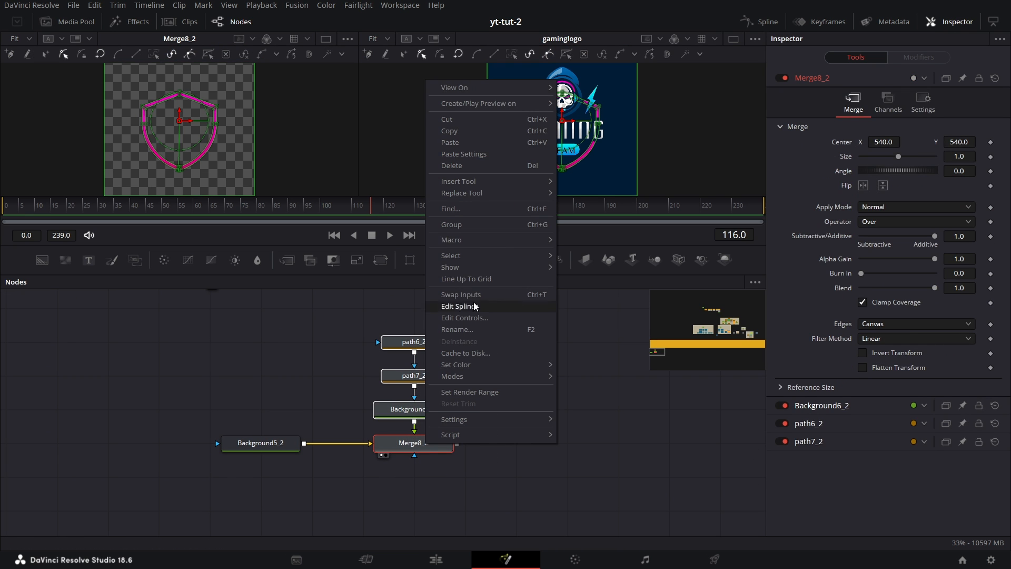
{"action": "left_click", "coordinate": [472, 225]}
Rename the new group as fr.
{"action": "right_click", "coordinate": [408, 336]}
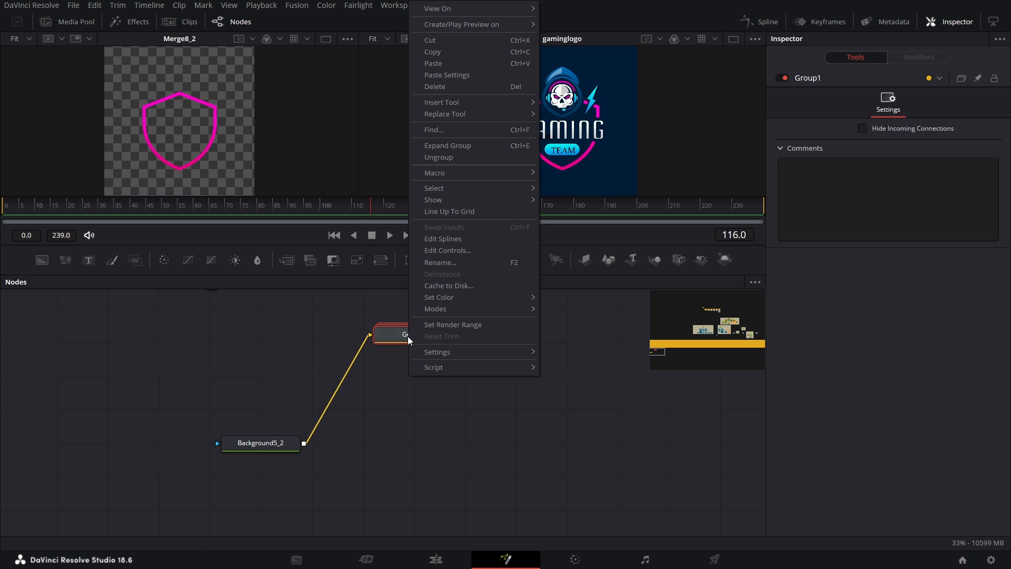
{"action": "left_click", "coordinate": [466, 262]}
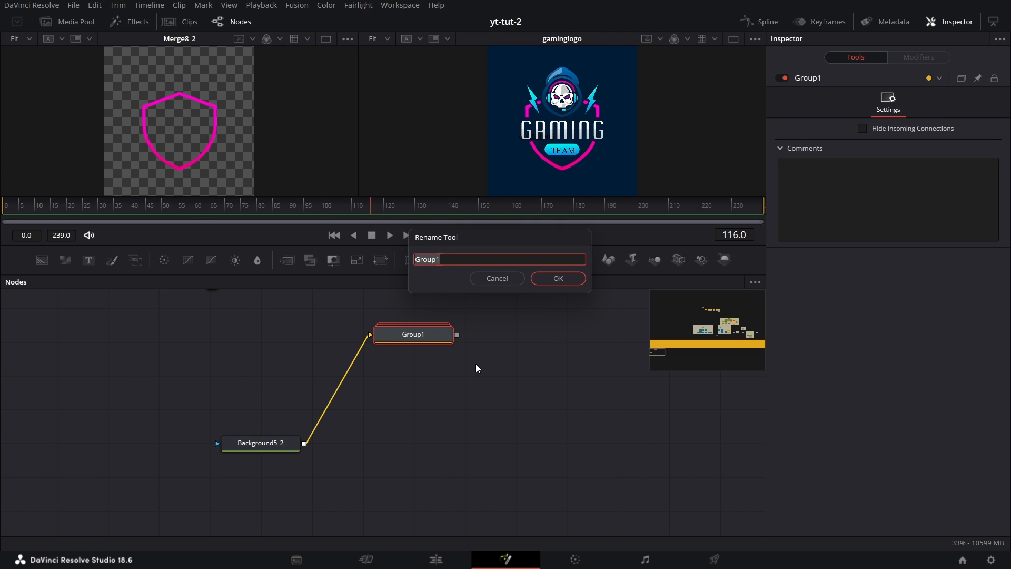
{"action": "type", "text": "fr"}
{"action": "key", "text": "Return"}
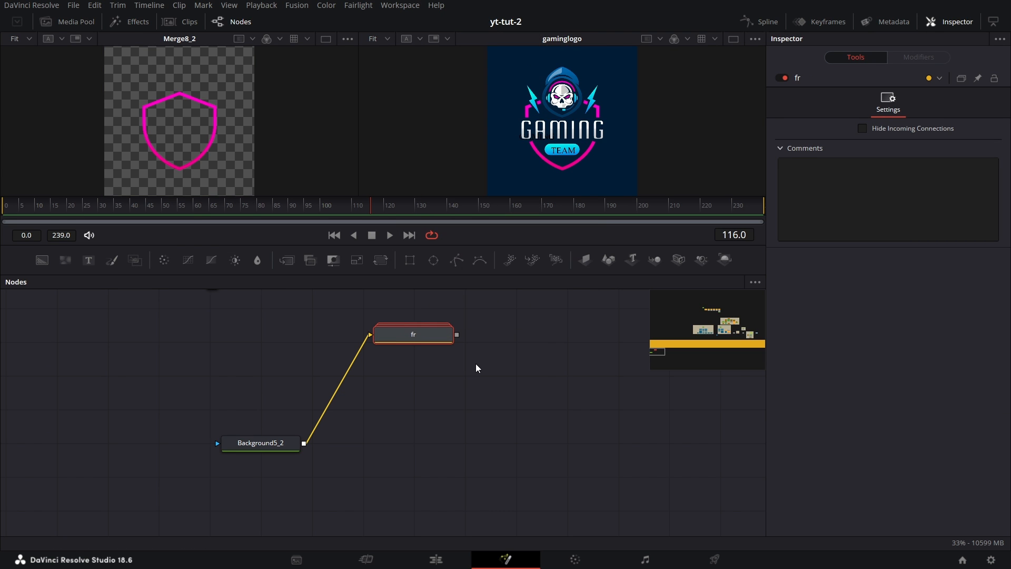
Locate the TEAM text node Text1 in the logo chain and set its font to Squada One.
{"action": "left_click_drag", "start_coordinate": [388, 339], "coordinate": [338, 380]}
{"action": "left_click_drag", "start_coordinate": [504, 393], "coordinate": [507, 396]}
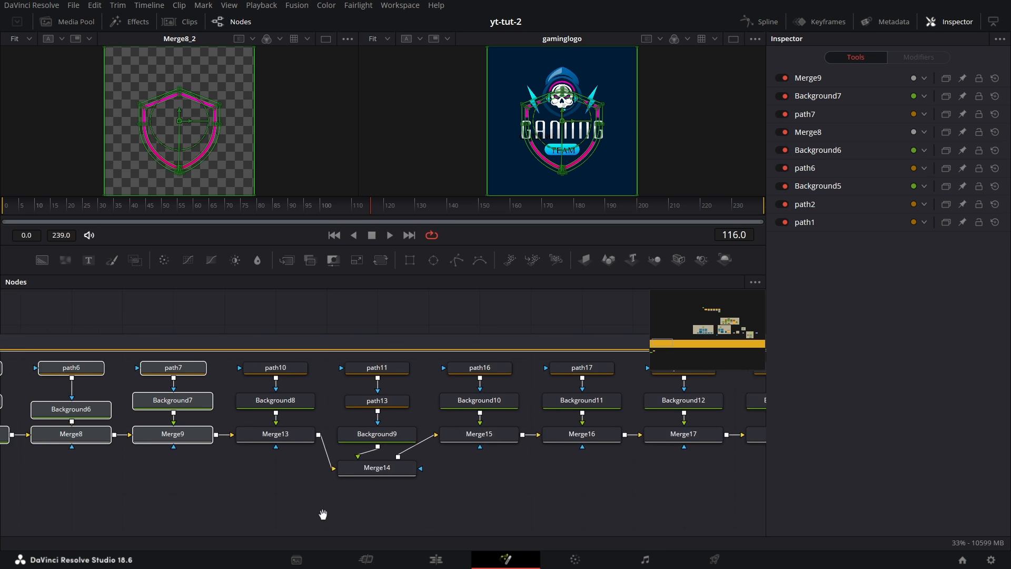
{"action": "left_click_drag", "start_coordinate": [323, 515], "coordinate": [291, 521]}
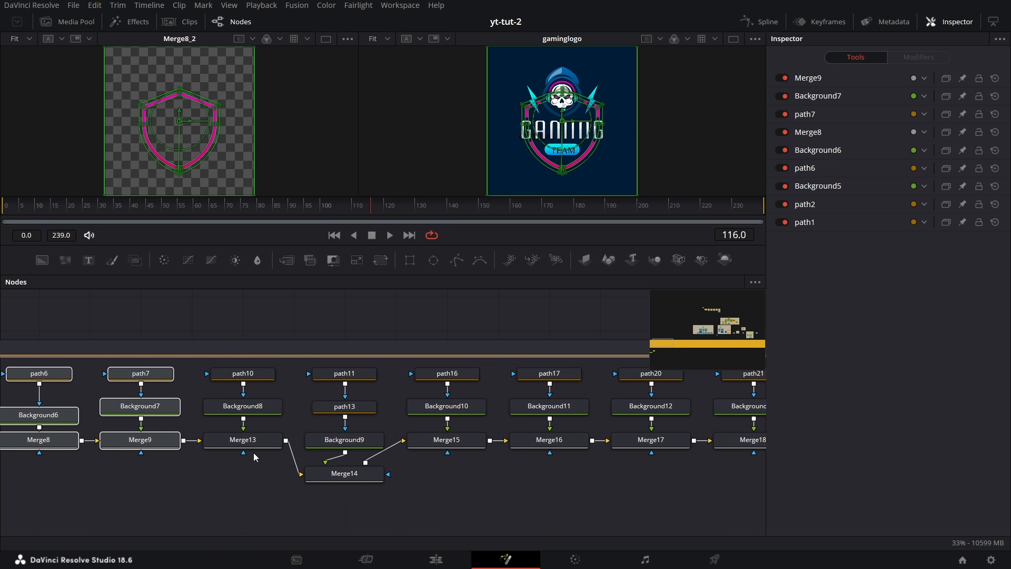
{"action": "left_click", "coordinate": [262, 377]}
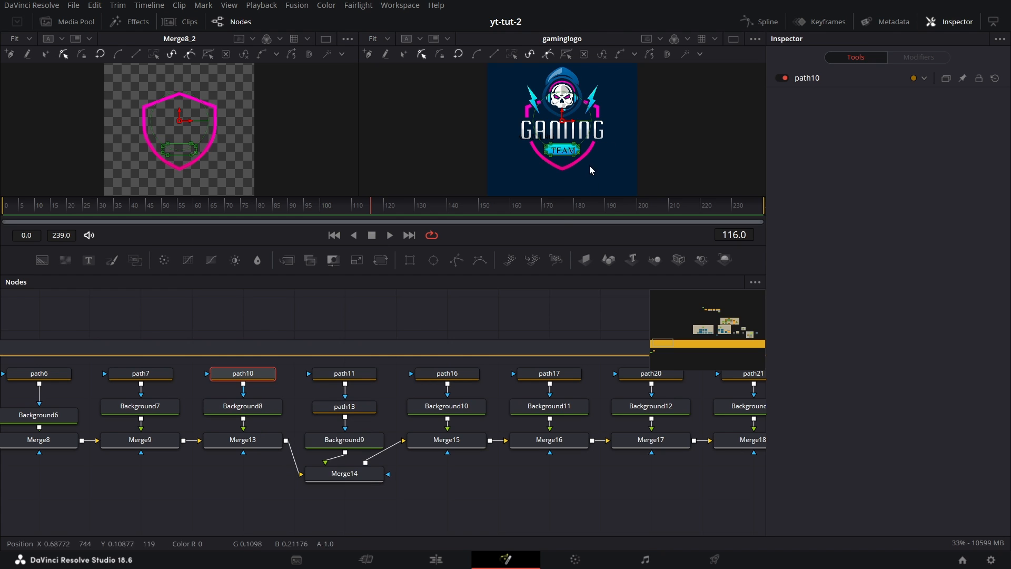
{"action": "scroll", "coordinate": [561, 167], "scroll_direction": "up", "scroll_amount": 5}
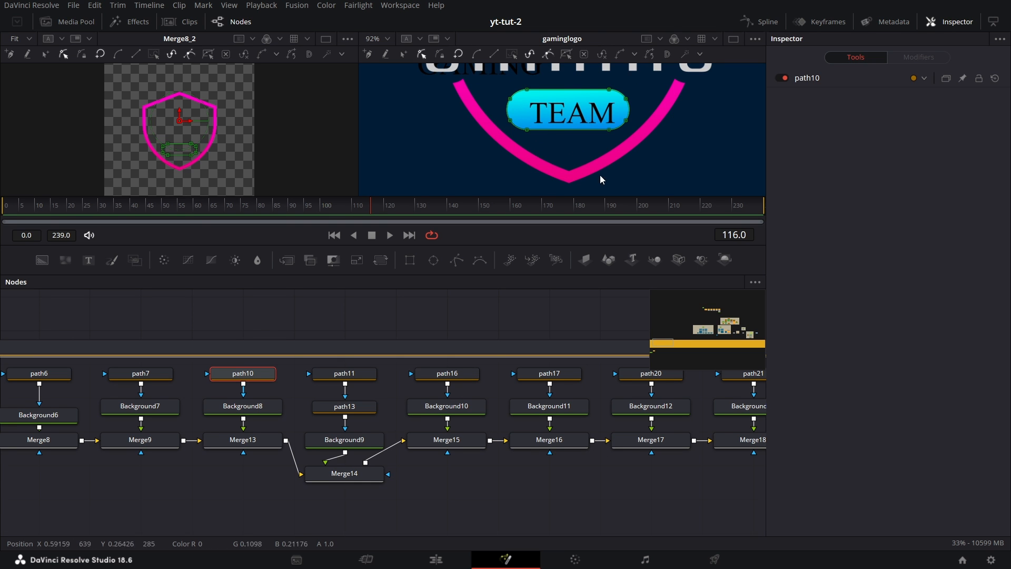
{"action": "scroll", "coordinate": [316, 410], "scroll_direction": "right", "scroll_amount": 10}
{"action": "scroll", "coordinate": [553, 413], "scroll_direction": "right", "scroll_amount": 15}
{"action": "scroll", "coordinate": [263, 516], "scroll_direction": "right", "scroll_amount": 5}
{"action": "left_click", "coordinate": [394, 374]}
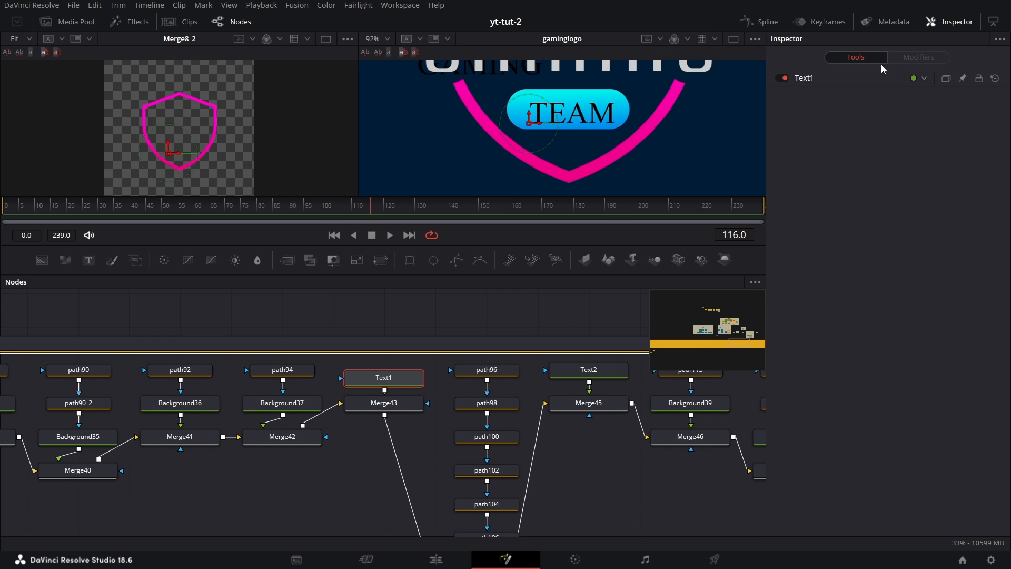
{"action": "left_click", "coordinate": [811, 80]}
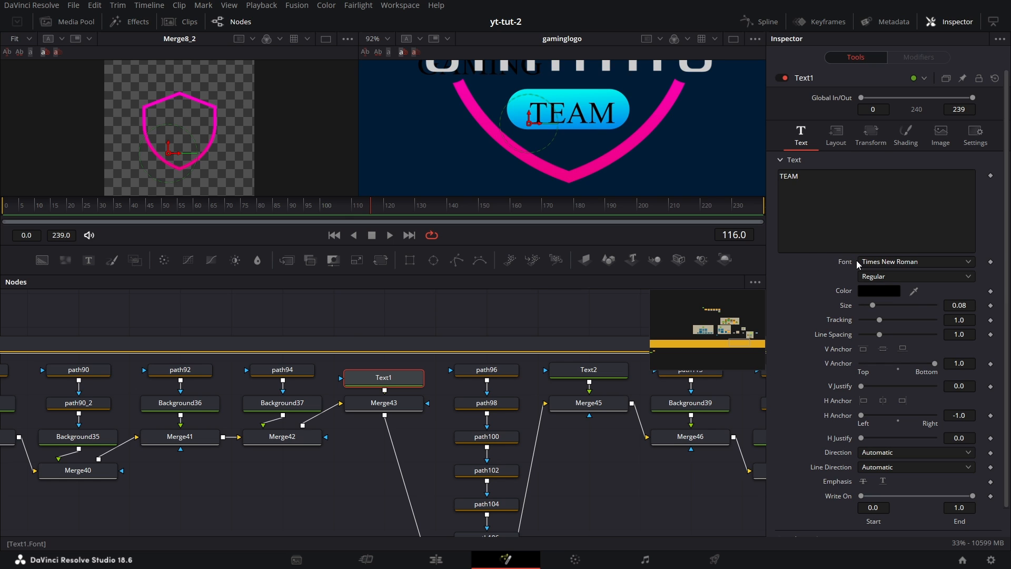
{"action": "left_click", "coordinate": [903, 260]}
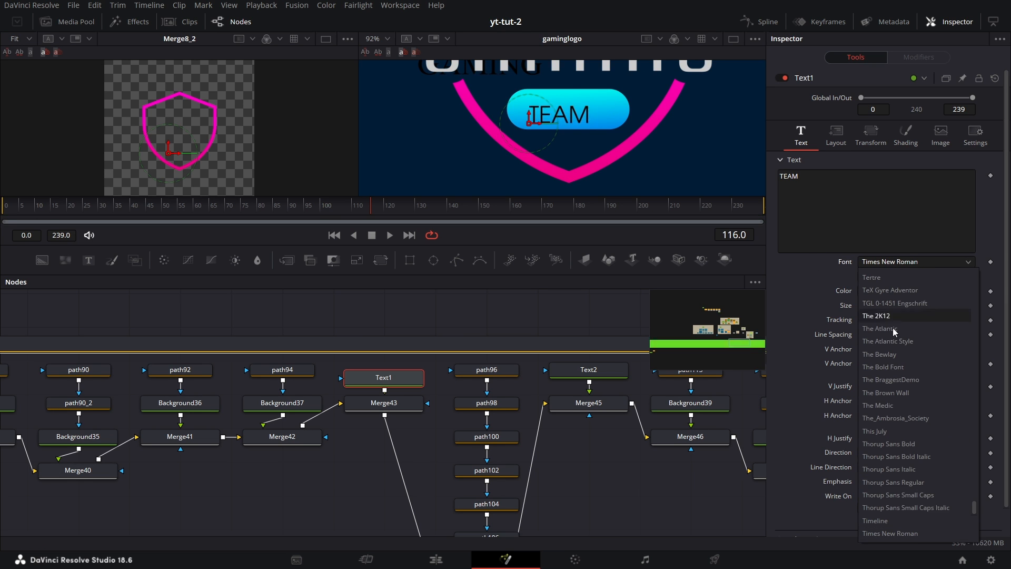
{"action": "type", "text": "squar"}
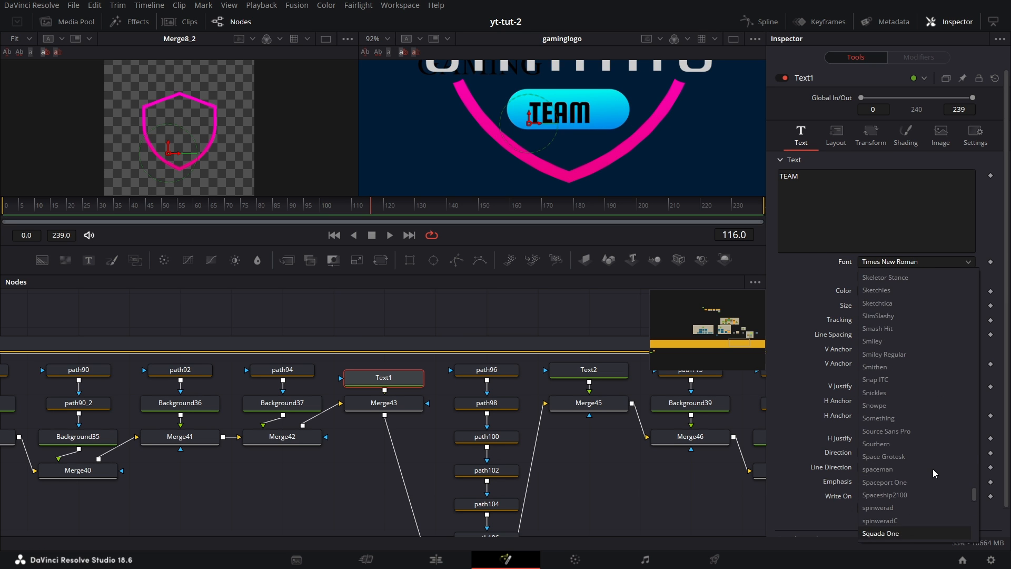
{"action": "scroll", "coordinate": [899, 535], "scroll_direction": "down", "scroll_amount": 1}
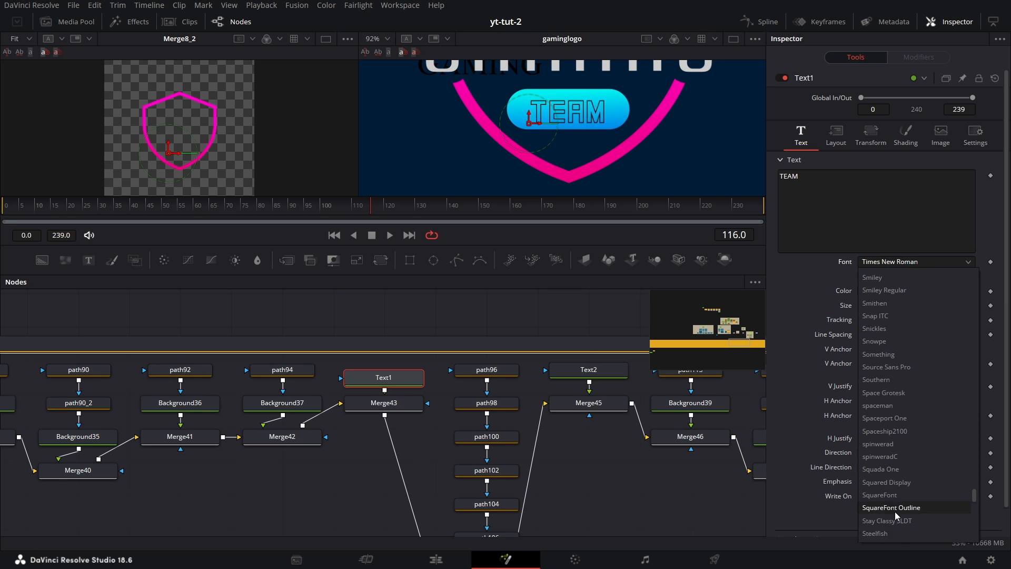
{"action": "left_click", "coordinate": [887, 469]}
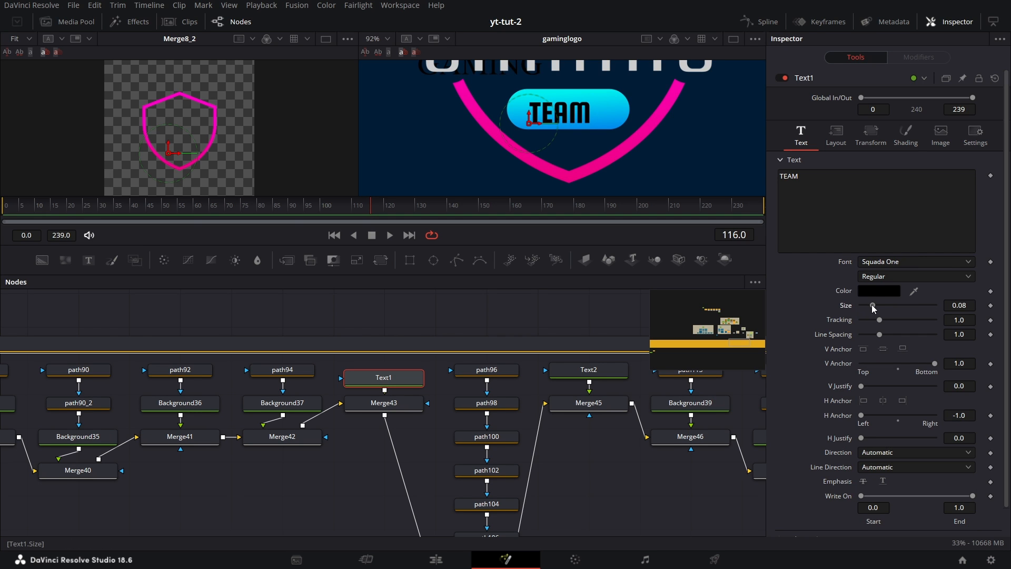
Set Text1's size to 0.1.
{"action": "left_click_drag", "start_coordinate": [871, 304], "coordinate": [878, 306]}
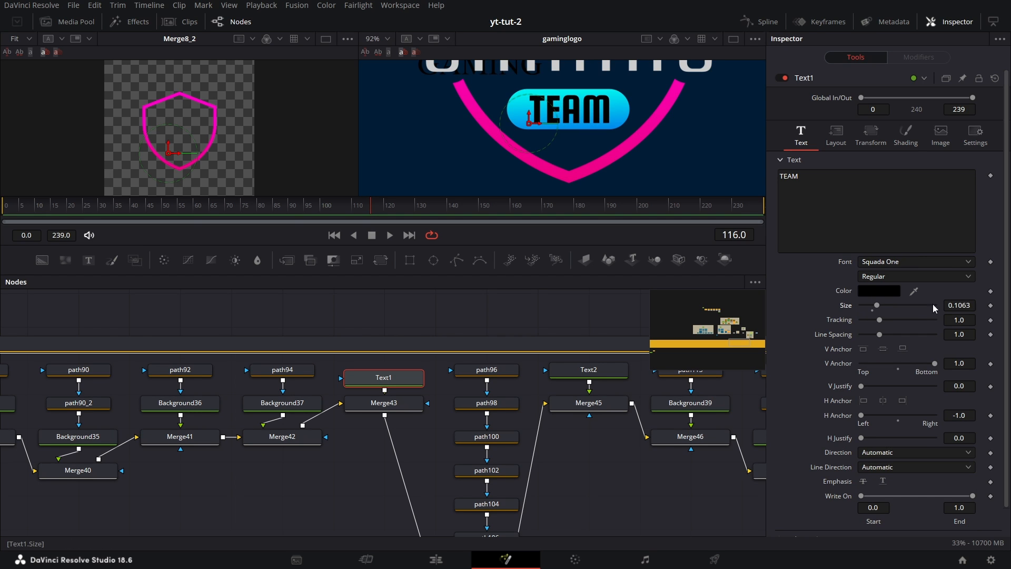
{"action": "key", "text": "BackSpace"}
{"action": "key", "text": "BackSpace"}
{"action": "key", "text": "Return"}
{"action": "key", "text": "Tab"}
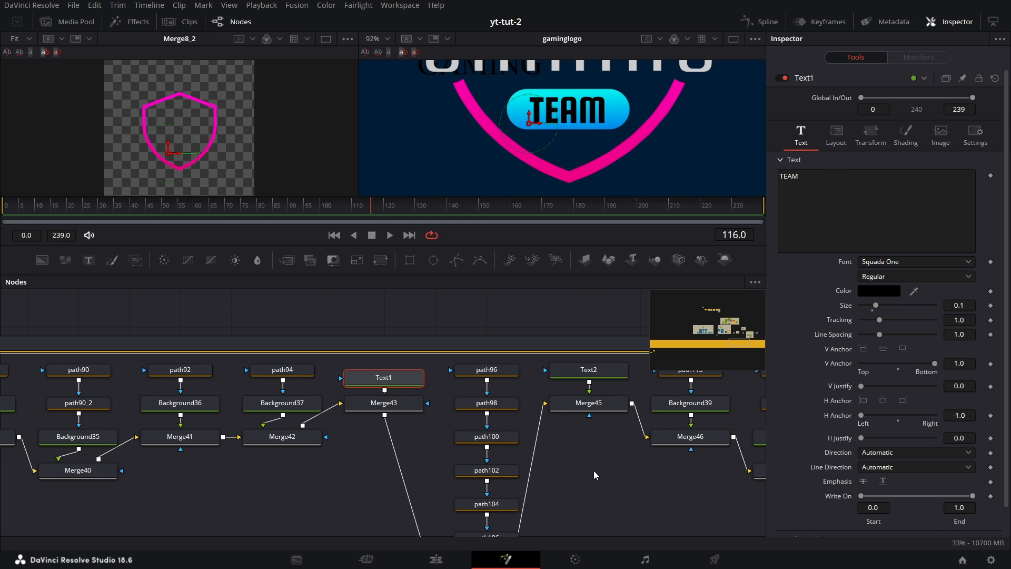
{"action": "left_click_drag", "start_coordinate": [624, 496], "coordinate": [658, 485]}
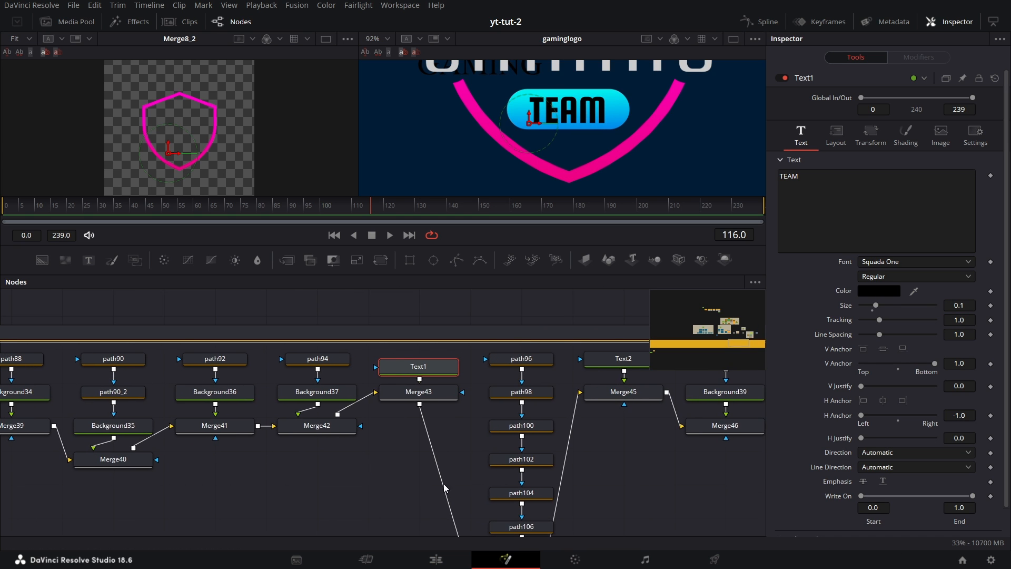
Copy the Text1 and Merge43 nodes and paste them into the separate grouping area of the node graph.
{"action": "left_click", "coordinate": [442, 394], "text": "ctrl"}
{"action": "right_click", "coordinate": [435, 367]}
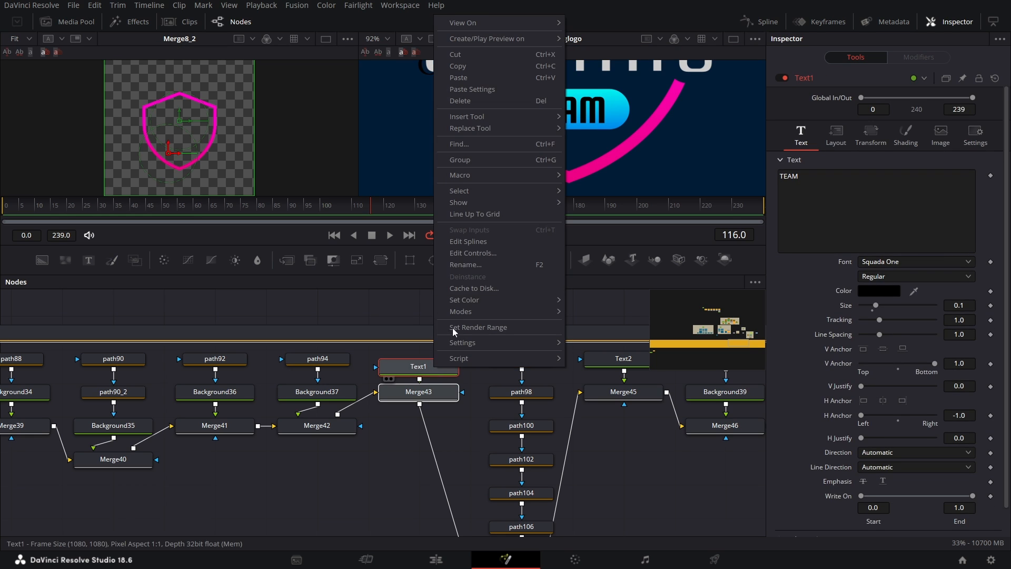
{"action": "left_click", "coordinate": [481, 67]}
{"action": "left_click_drag", "start_coordinate": [322, 455], "coordinate": [399, 350]}
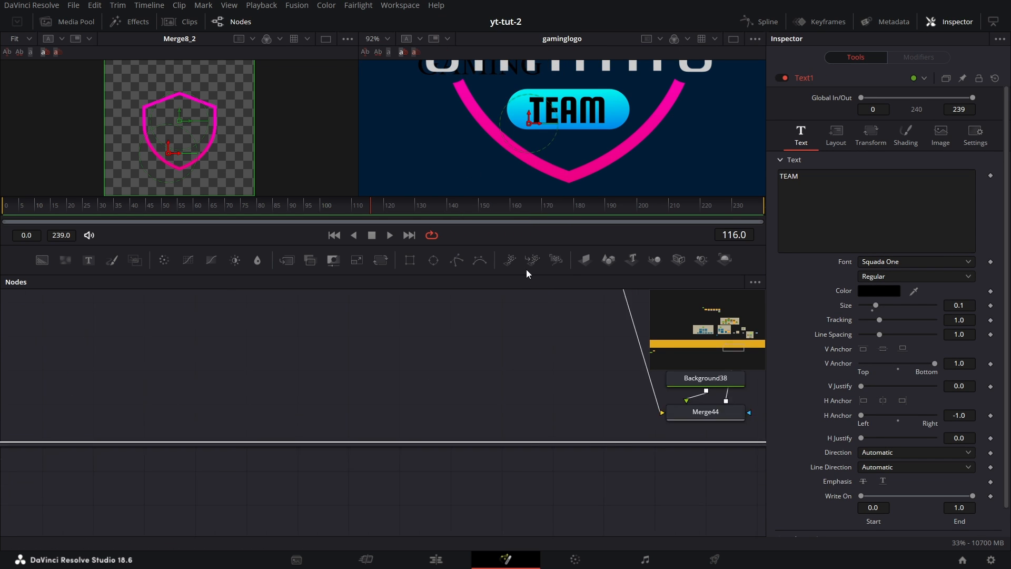
{"action": "right_click", "coordinate": [510, 456]}
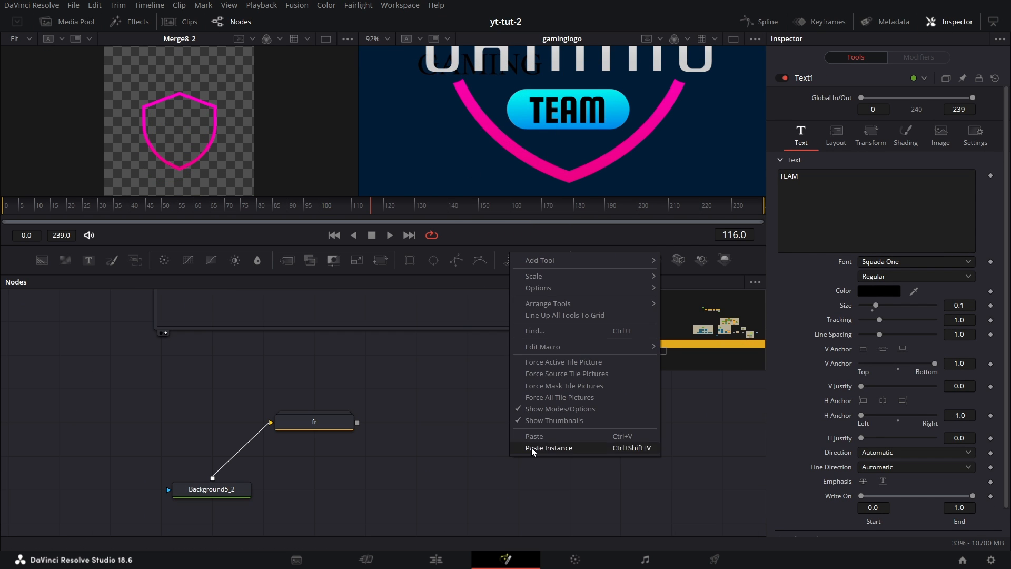
{"action": "left_click", "coordinate": [546, 439]}
Copy the path10, Background8 and Merge13 chain and paste it beside the pasted text nodes.
{"action": "left_click_drag", "start_coordinate": [523, 485], "coordinate": [670, 471]}
{"action": "scroll", "coordinate": [488, 384], "scroll_direction": "up", "scroll_amount": 5}
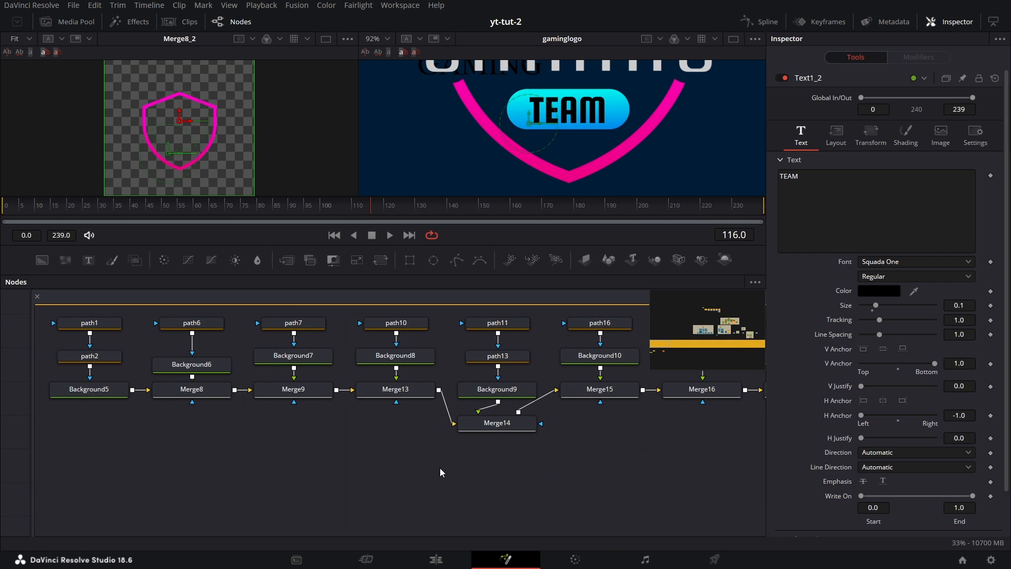
{"action": "left_click", "coordinate": [416, 323]}
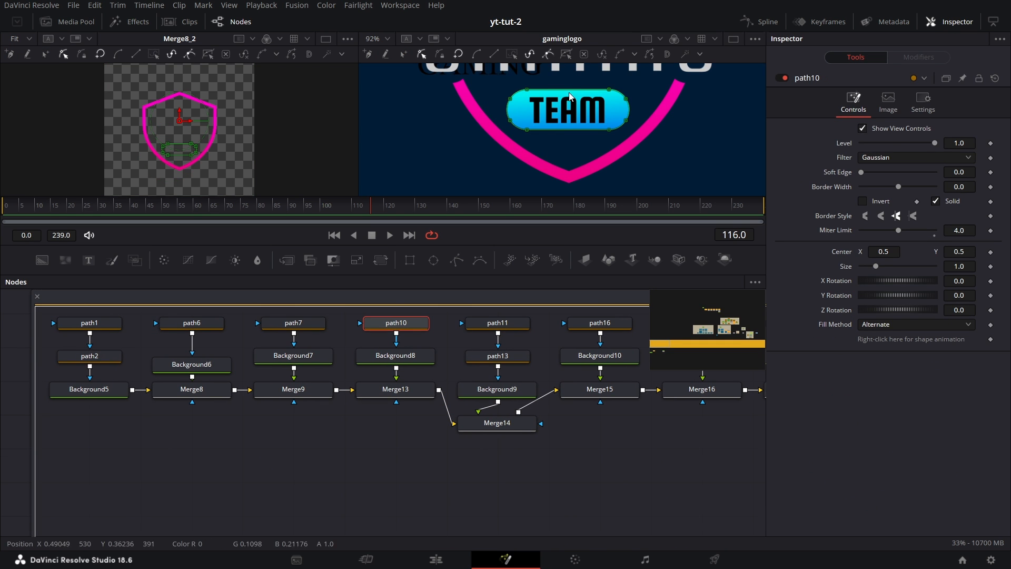
{"action": "left_click_drag", "start_coordinate": [362, 426], "coordinate": [401, 322]}
{"action": "right_click", "coordinate": [402, 323]}
{"action": "left_click", "coordinate": [457, 38]}
{"action": "left_click_drag", "start_coordinate": [384, 479], "coordinate": [381, 337]}
{"action": "right_click", "coordinate": [419, 434]}
{"action": "left_click", "coordinate": [452, 417]}
Connect Merge13_2's output into Merge43_1 and Background5_2's output into Merge13_2, viewing Merge43_1 in the left viewer.
{"action": "left_click_drag", "start_coordinate": [437, 463], "coordinate": [437, 395]}
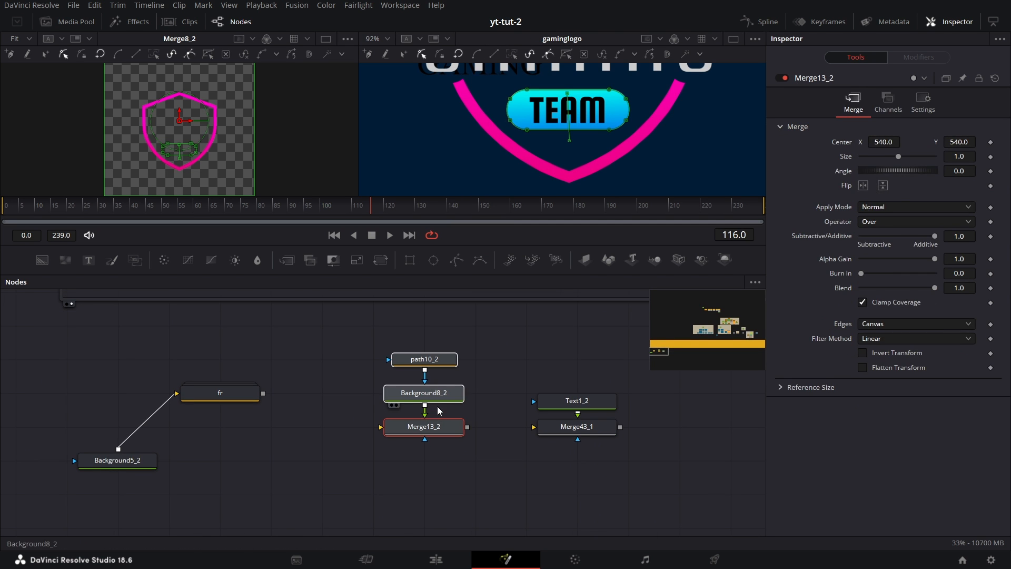
{"action": "left_click_drag", "start_coordinate": [468, 427], "coordinate": [534, 427]}
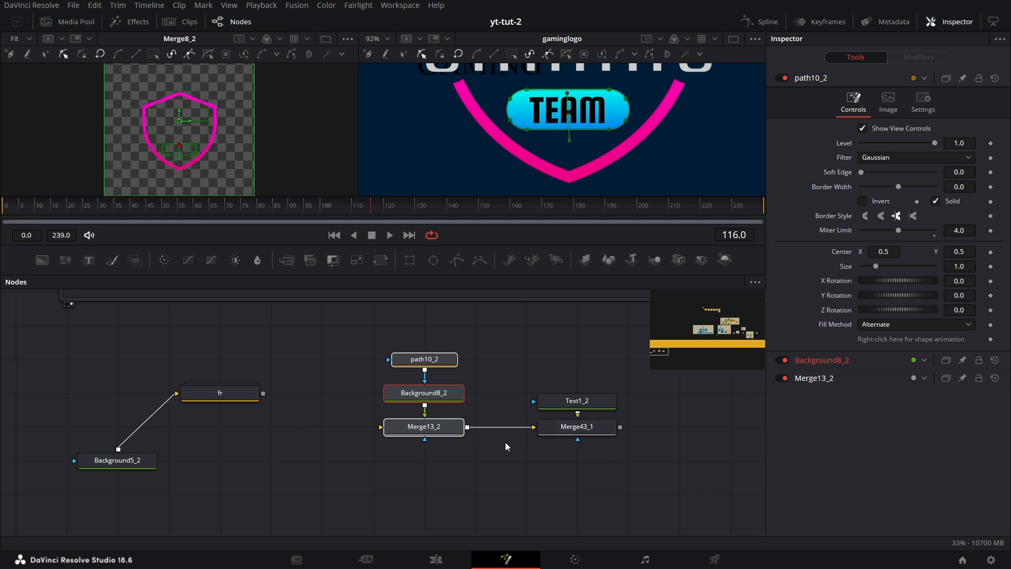
{"action": "left_click_drag", "start_coordinate": [118, 449], "coordinate": [381, 427]}
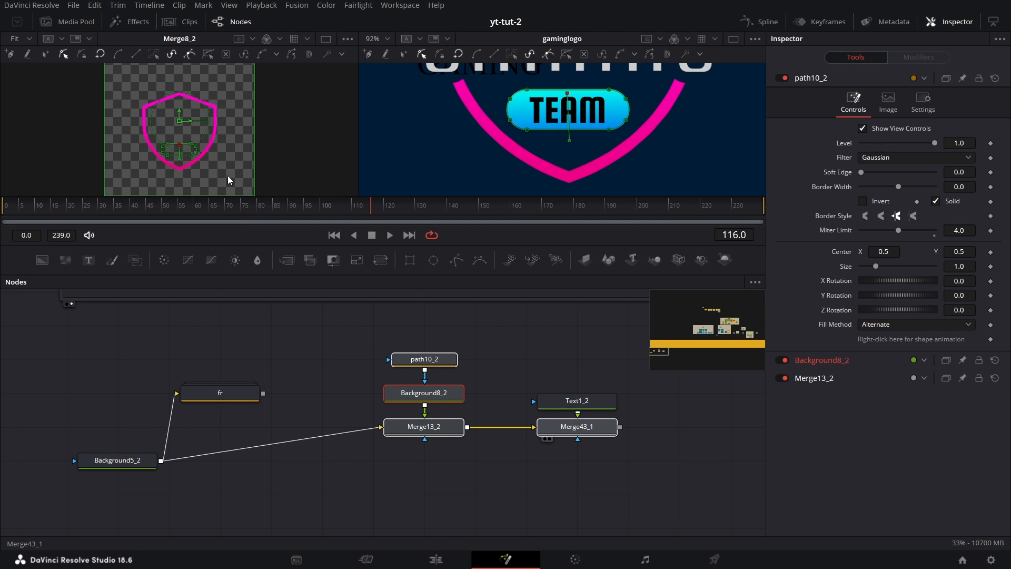
{"action": "left_click_drag", "start_coordinate": [228, 177], "coordinate": [175, 166]}
{"action": "scroll", "coordinate": [177, 156], "scroll_direction": "up", "scroll_amount": 5}
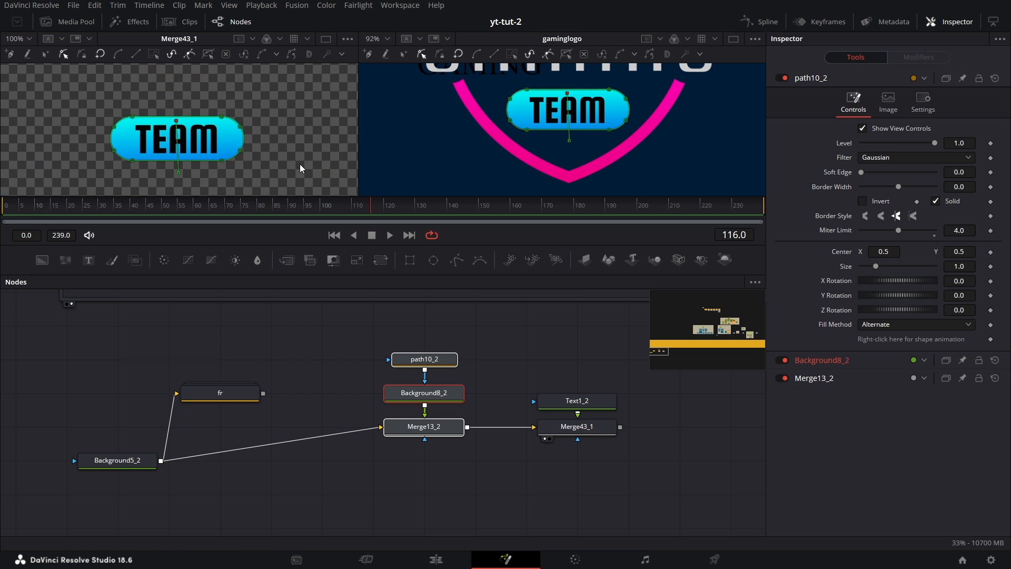
Select path10_2, Background8_2, Merge13_2, Text1_2 and Merge43_1 and group them together.
{"action": "left_click_drag", "start_coordinate": [680, 390], "coordinate": [519, 457]}
{"action": "left_click_drag", "start_coordinate": [560, 428], "coordinate": [508, 428]}
{"action": "left_click_drag", "start_coordinate": [396, 328], "coordinate": [548, 444]}
{"action": "right_click", "coordinate": [544, 432]}
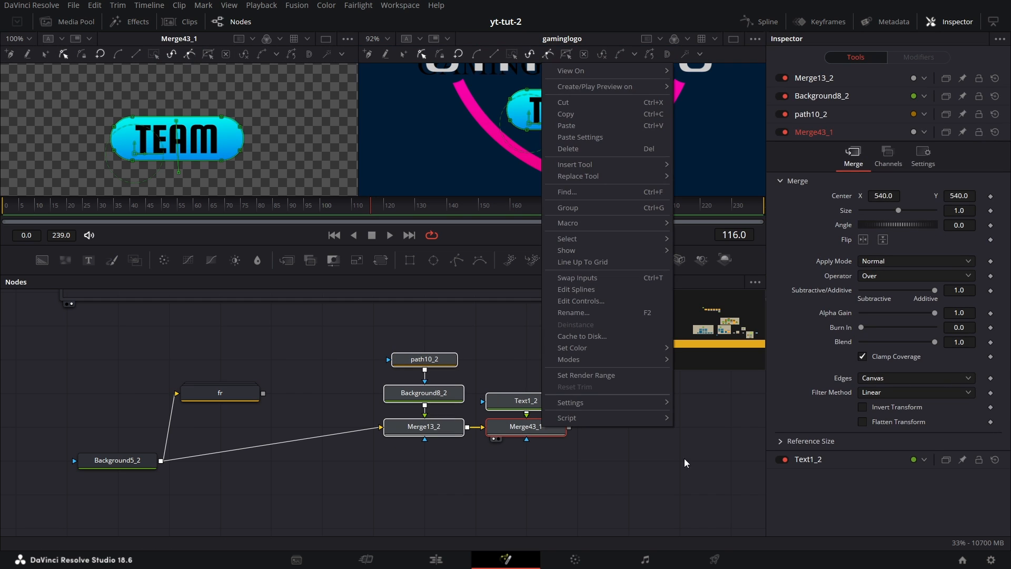
{"action": "left_click", "coordinate": [624, 210]}
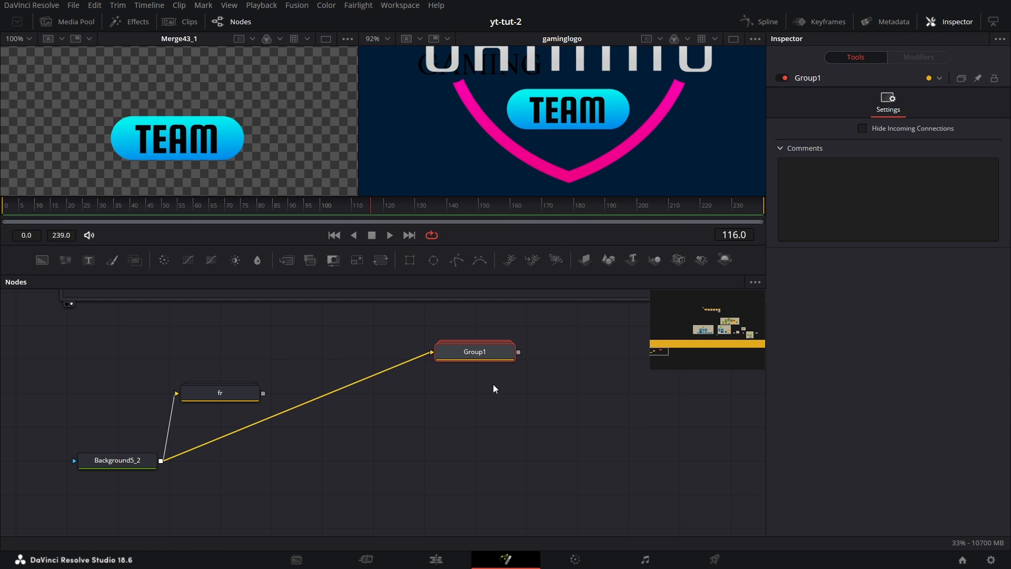
Rename the new group as tm and place it beside the fr group.
{"action": "right_click", "coordinate": [467, 358]}
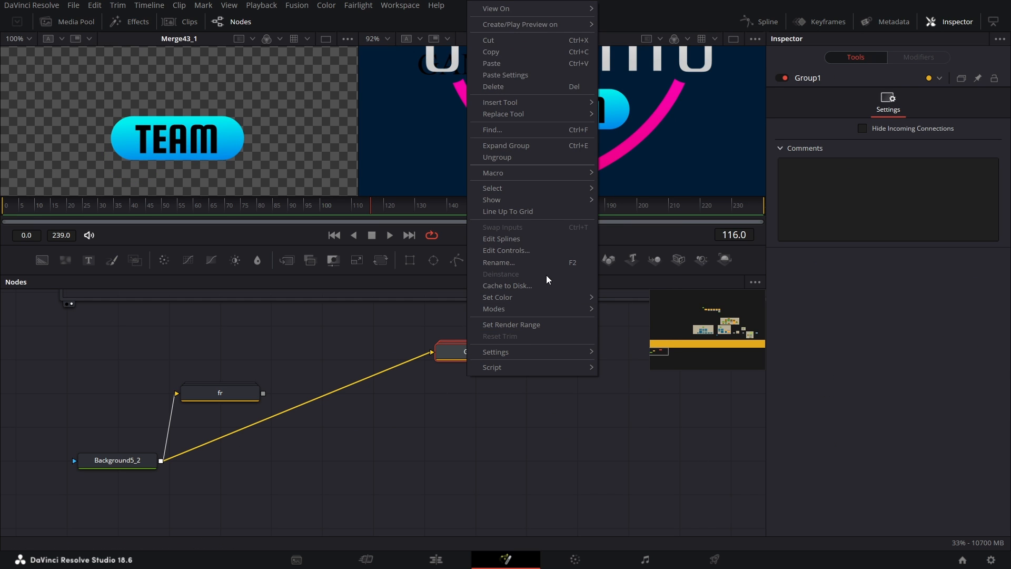
{"action": "left_click", "coordinate": [552, 263]}
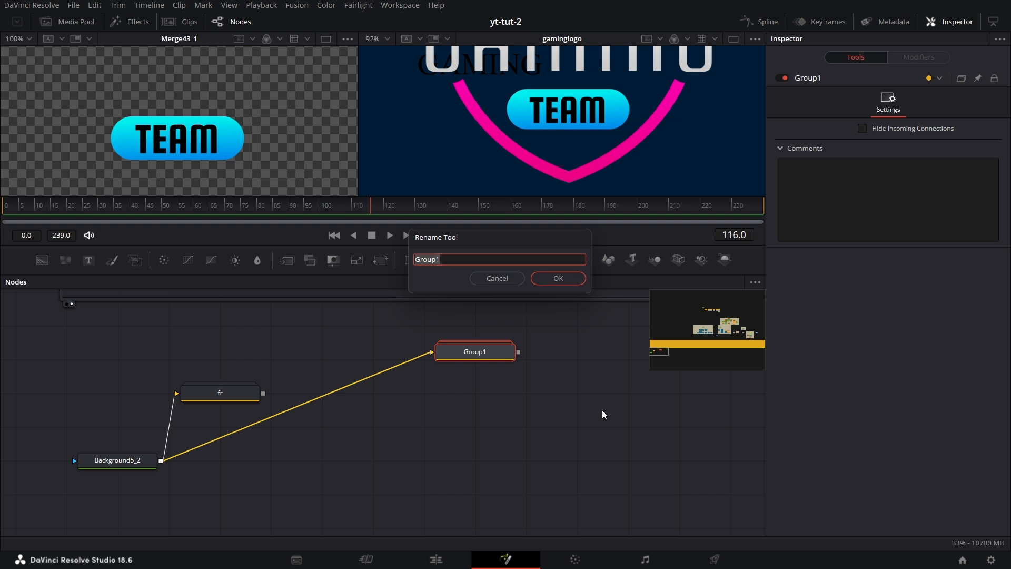
{"action": "key", "text": "Return"}
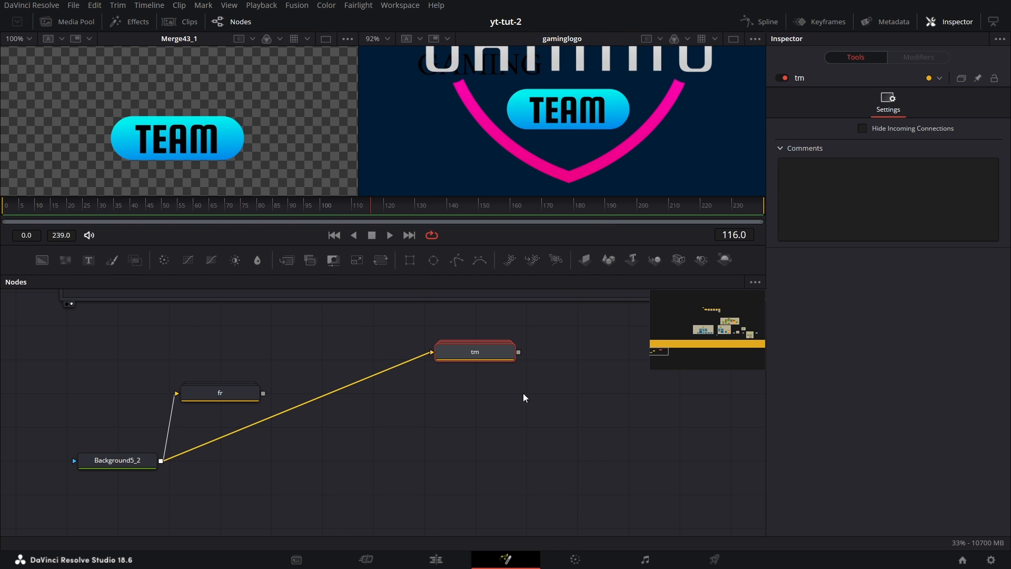
{"action": "left_click_drag", "start_coordinate": [480, 352], "coordinate": [327, 393]}
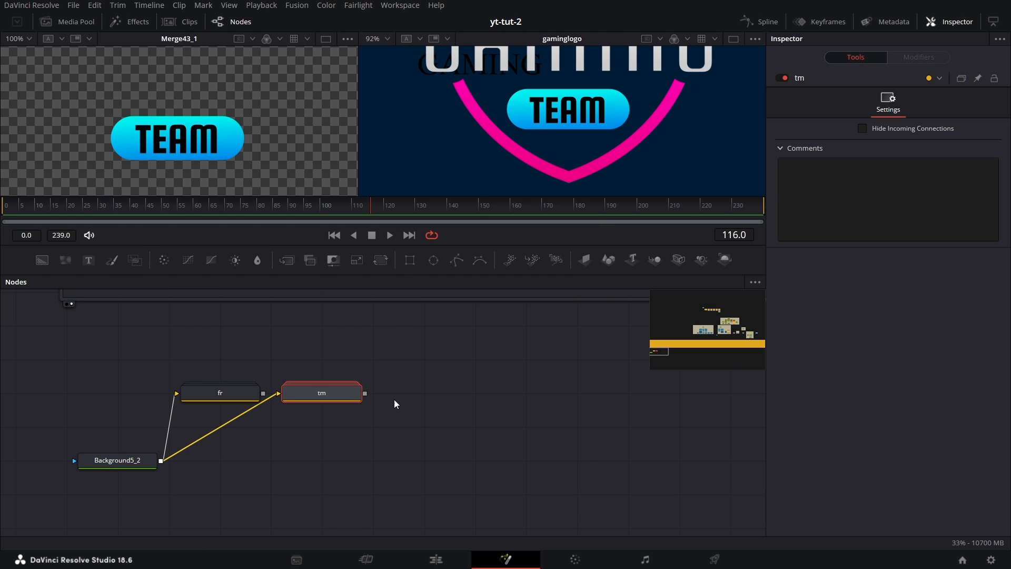
Inspect the path10, path11, path13 and path16 nodes to find those forming the right lightning bolt.
{"action": "left_click_drag", "start_coordinate": [404, 382], "coordinate": [383, 555]}
{"action": "left_click_drag", "start_coordinate": [426, 407], "coordinate": [367, 547]}
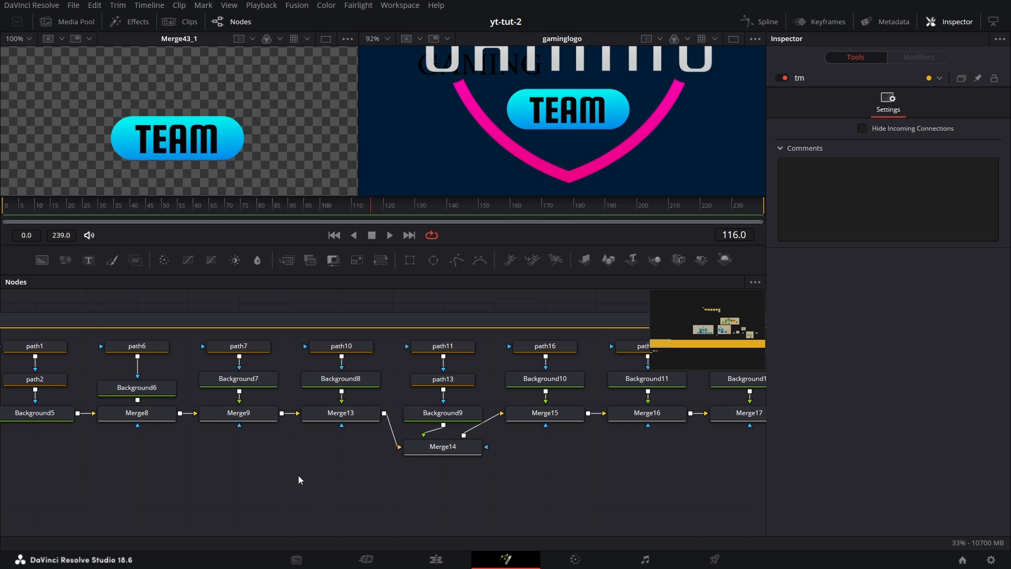
{"action": "left_click", "coordinate": [362, 348]}
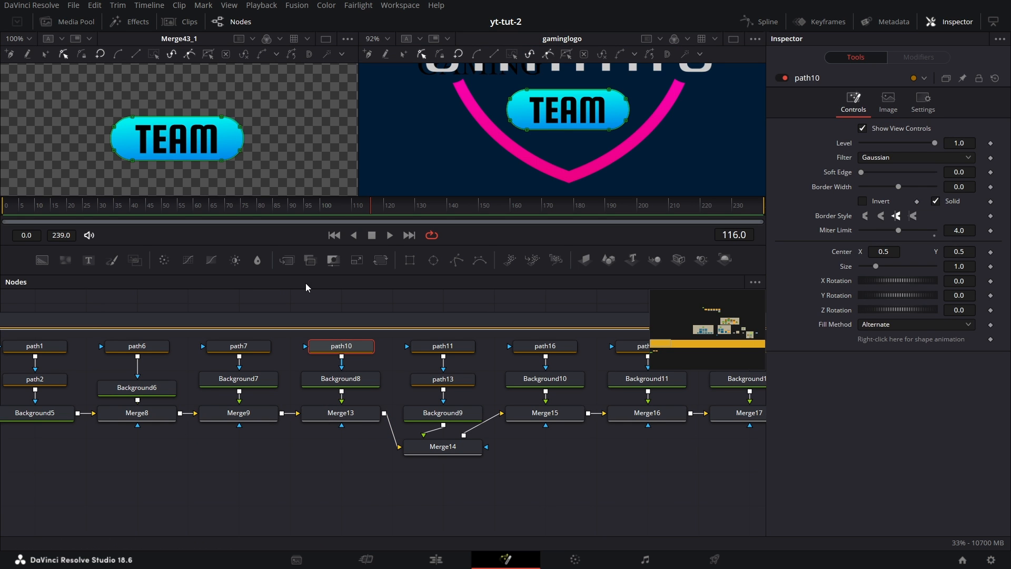
{"action": "left_click", "coordinate": [462, 349]}
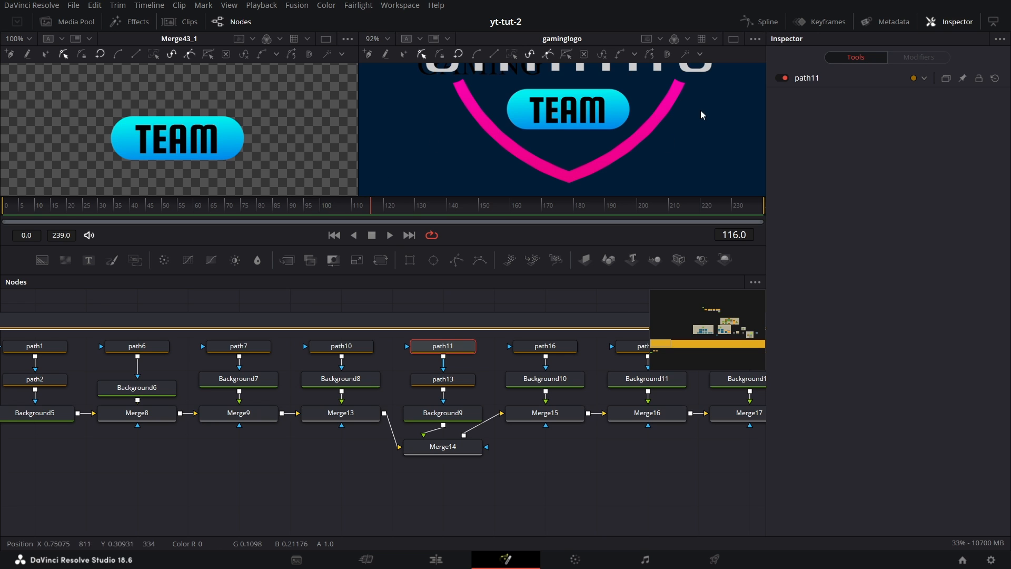
{"action": "scroll", "coordinate": [700, 110], "scroll_direction": "down", "scroll_amount": 5}
{"action": "left_click_drag", "start_coordinate": [731, 96], "coordinate": [672, 150]}
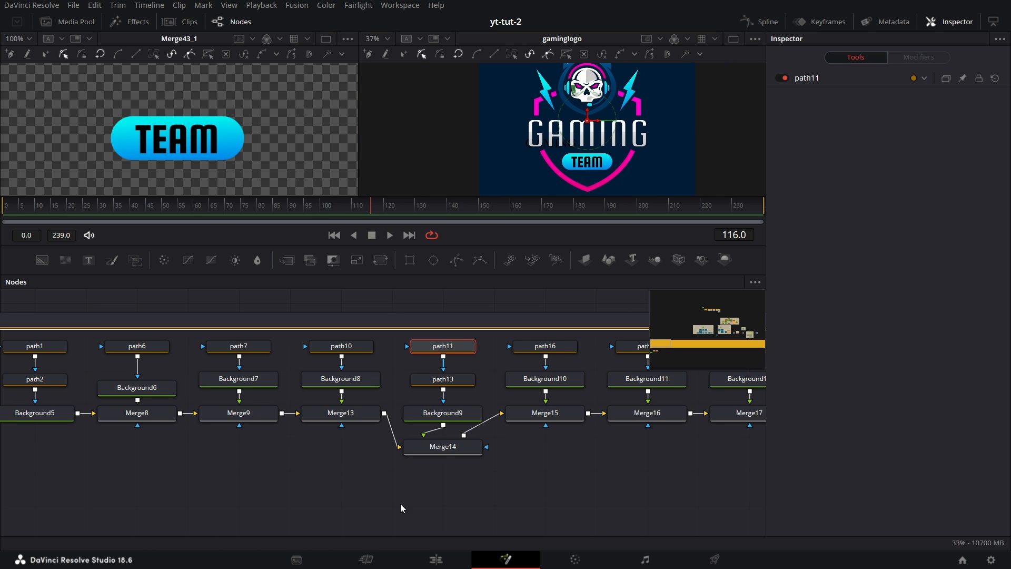
{"action": "left_click", "coordinate": [470, 386]}
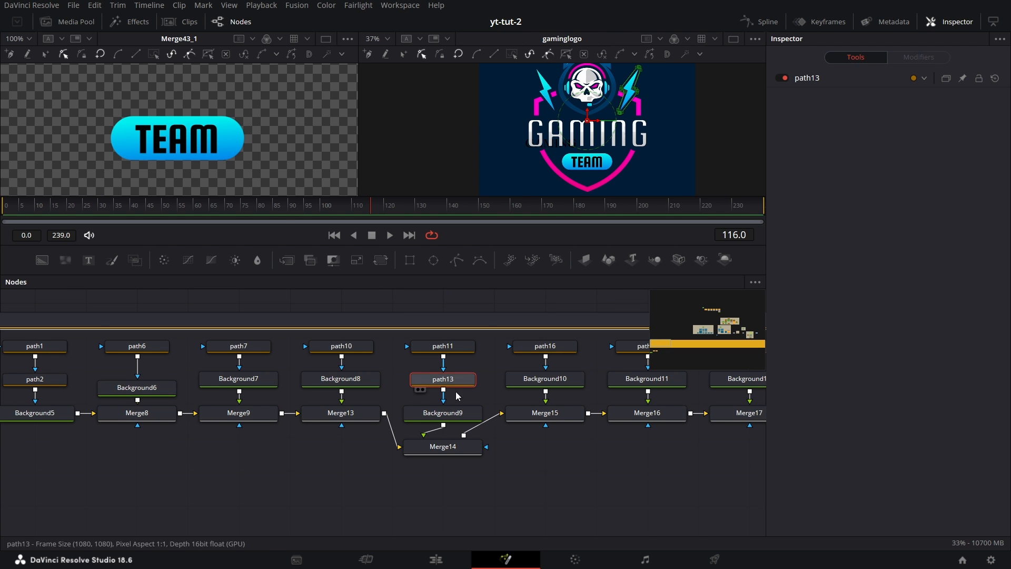
{"action": "left_click_drag", "start_coordinate": [561, 345], "coordinate": [563, 351]}
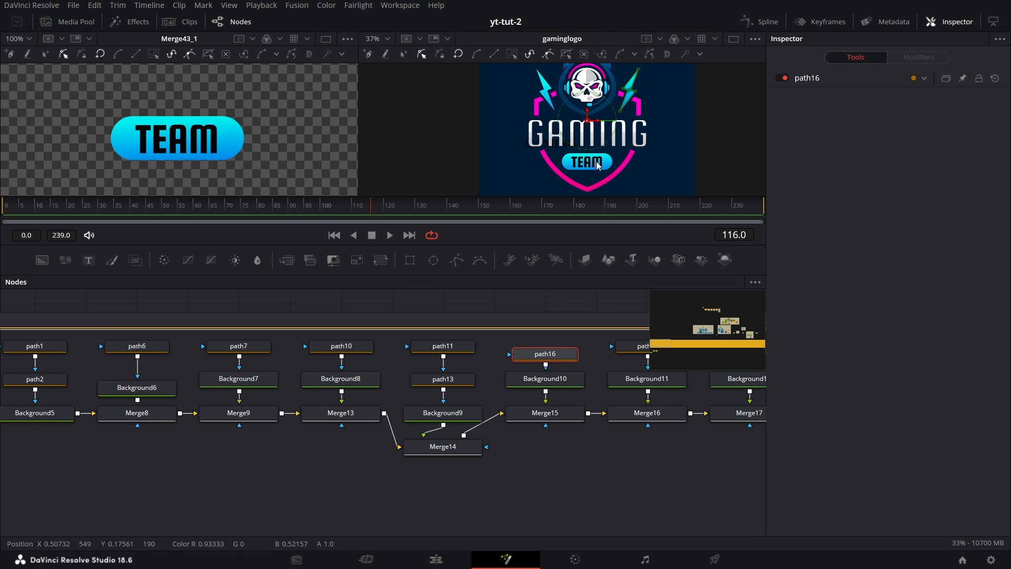
Copy path11, path13, Background9, Merge14, path16, Background10 and Merge15 and paste them into the grouping area.
{"action": "left_click_drag", "start_coordinate": [425, 501], "coordinate": [552, 330]}
{"action": "right_click", "coordinate": [560, 361]}
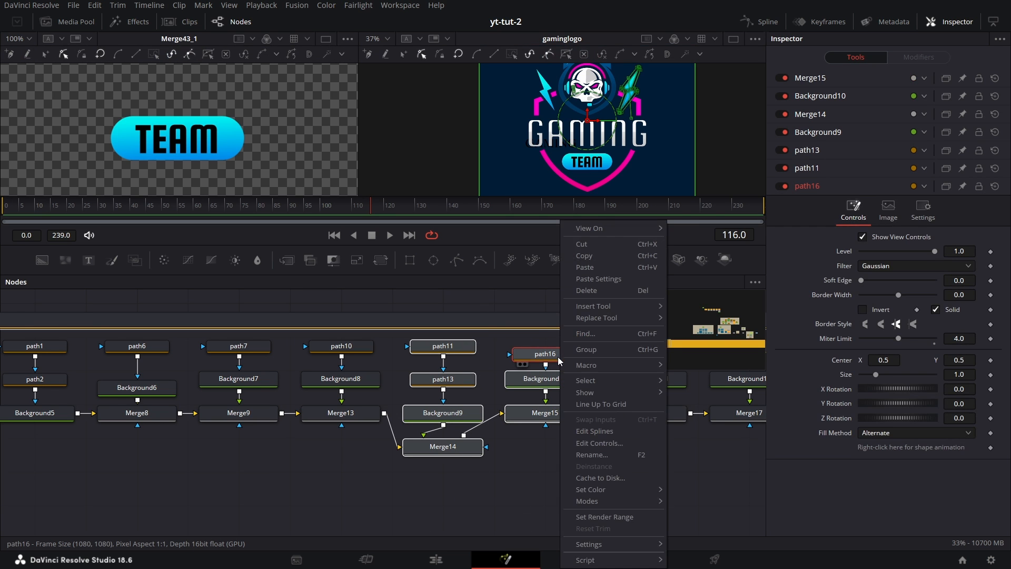
{"action": "left_click", "coordinate": [585, 256]}
{"action": "scroll", "coordinate": [549, 471], "scroll_direction": "down", "scroll_amount": 4}
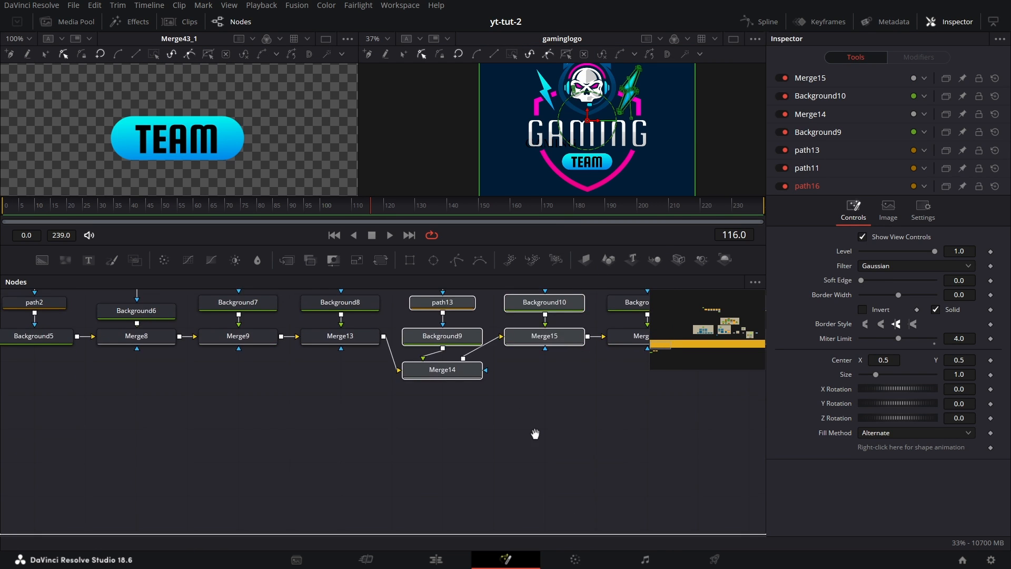
{"action": "scroll", "coordinate": [426, 455], "scroll_direction": "down", "scroll_amount": 10}
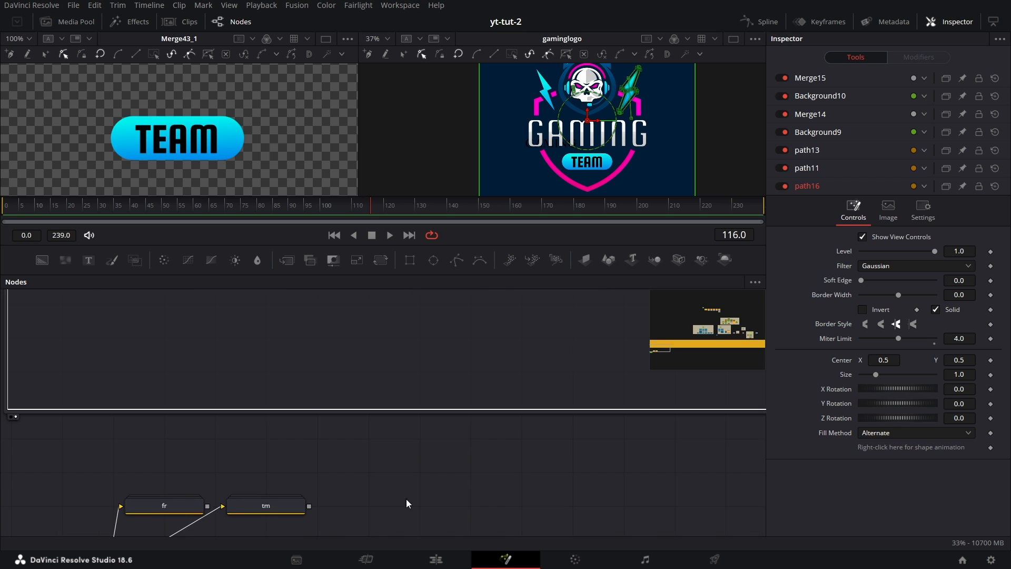
{"action": "right_click", "coordinate": [409, 480]}
{"action": "left_click", "coordinate": [457, 460]}
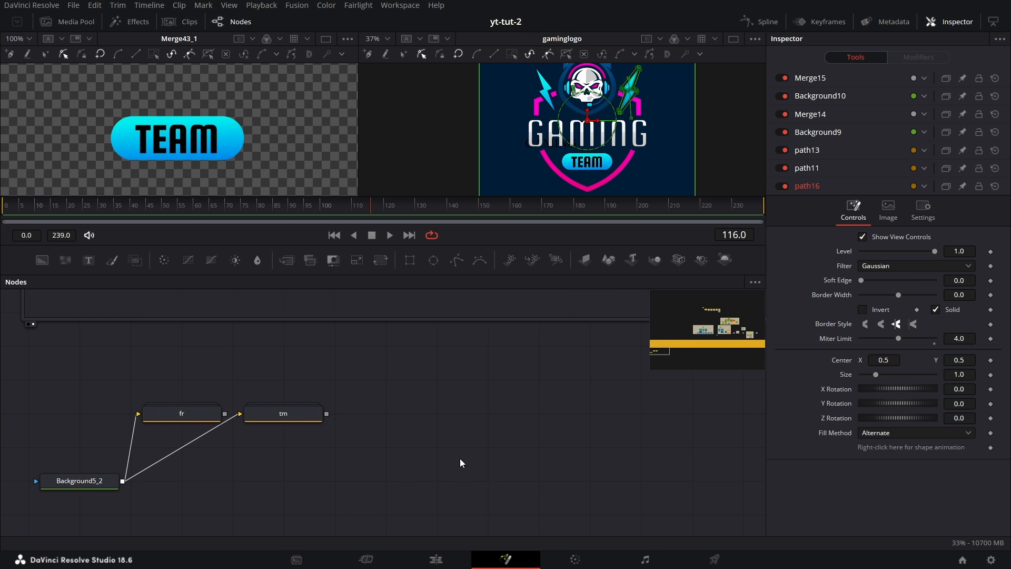
Connect Background5_2's output into Merge14_2 and view Merge15_2 fitted in the left viewer.
{"action": "left_click_drag", "start_coordinate": [123, 447], "coordinate": [393, 447]}
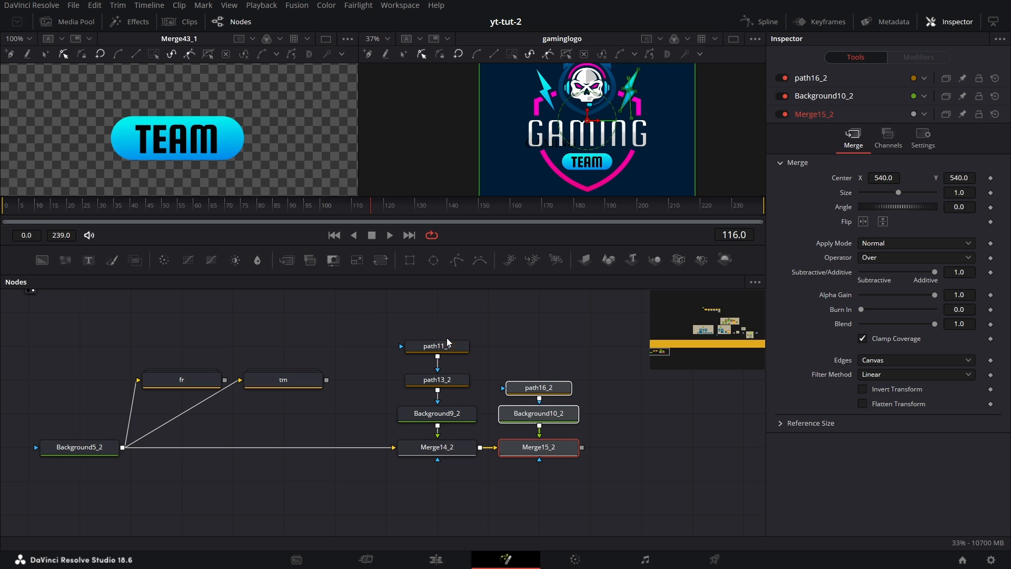
{"action": "left_click", "coordinate": [551, 470]}
{"action": "left_click_drag", "start_coordinate": [551, 450], "coordinate": [291, 141]}
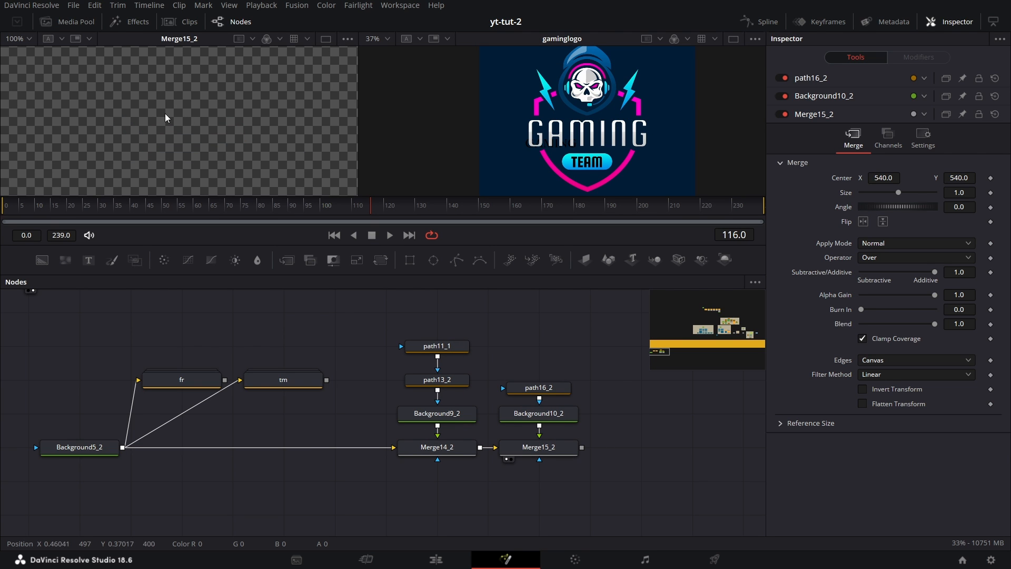
{"action": "key", "text": "ctrl+f"}
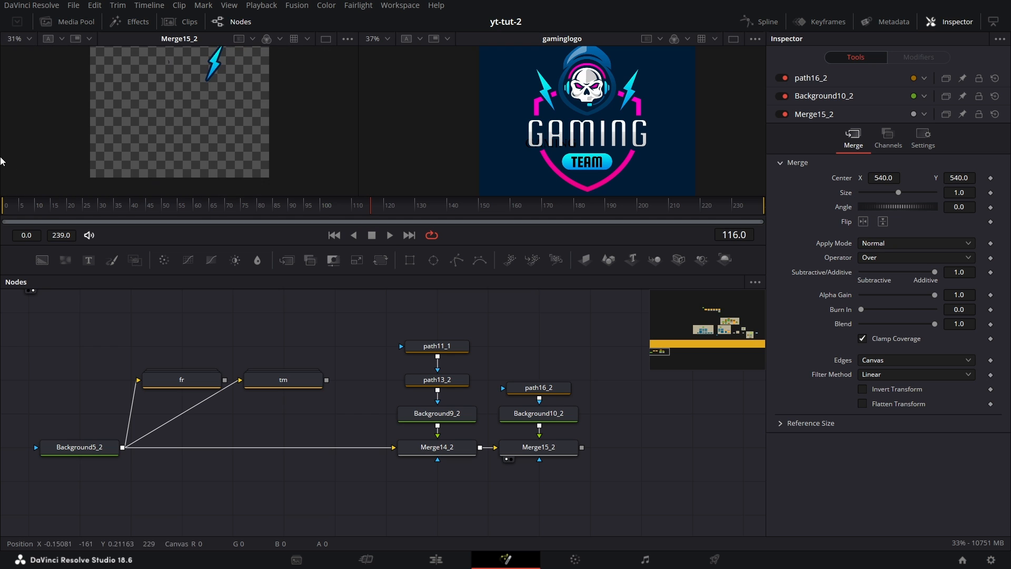
{"action": "left_click_drag", "start_coordinate": [203, 101], "coordinate": [197, 152]}
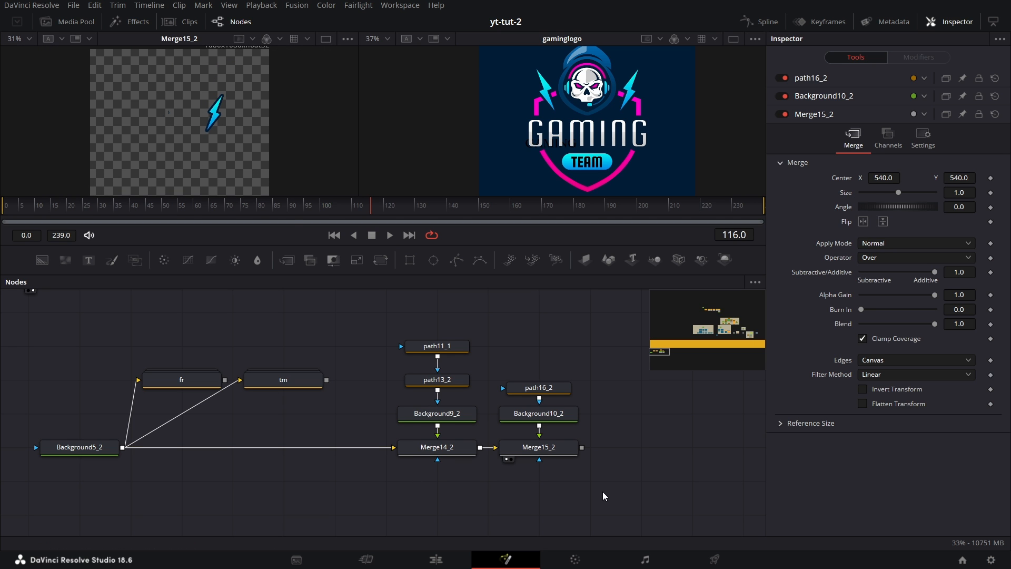
Select the pasted bolt nodes and group them together.
{"action": "left_click_drag", "start_coordinate": [426, 318], "coordinate": [558, 483]}
{"action": "right_click", "coordinate": [561, 451]}
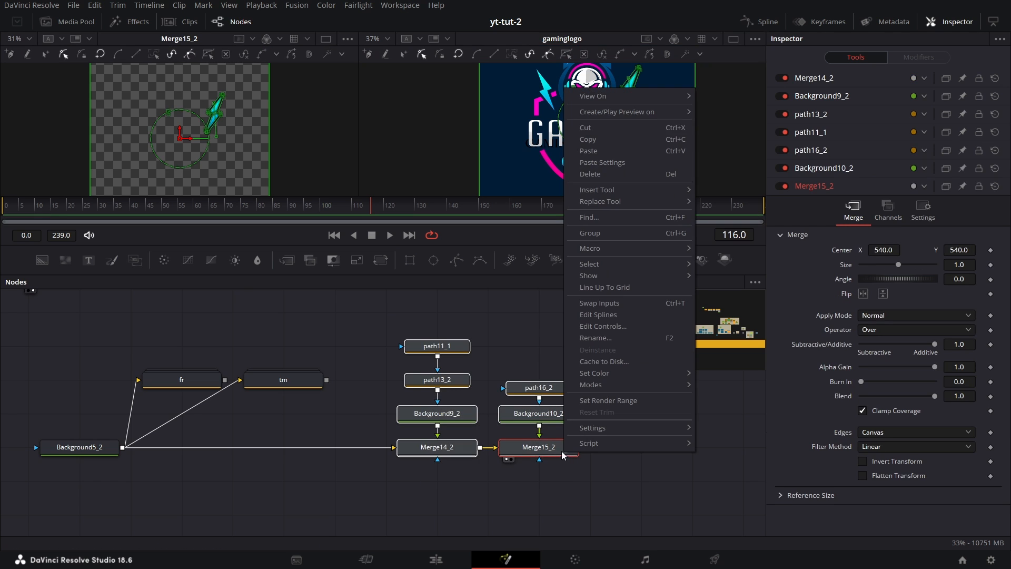
{"action": "left_click", "coordinate": [633, 233]}
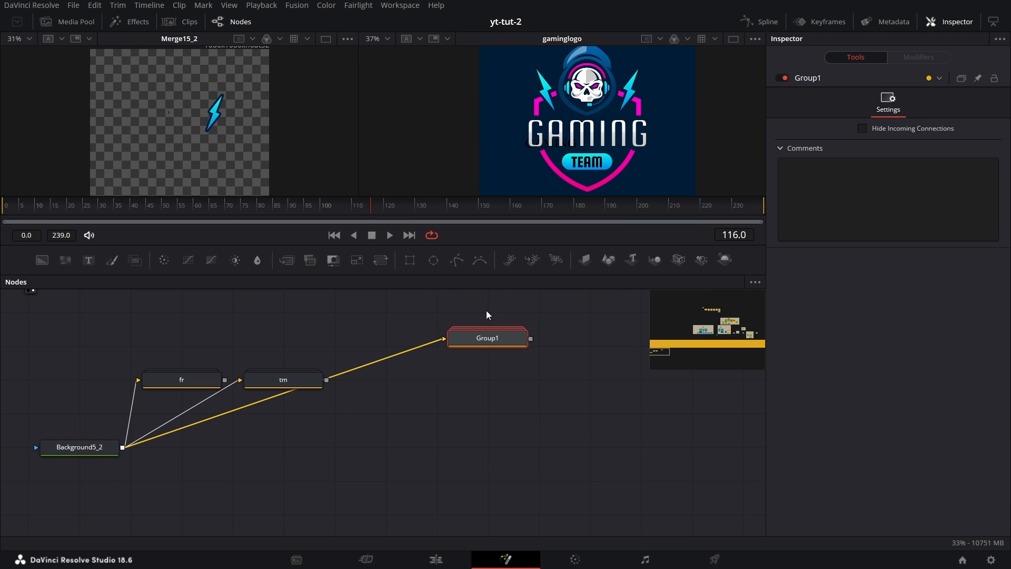
Rename the new group as rbolt and place it beside the tm group.
{"action": "right_click", "coordinate": [496, 341]}
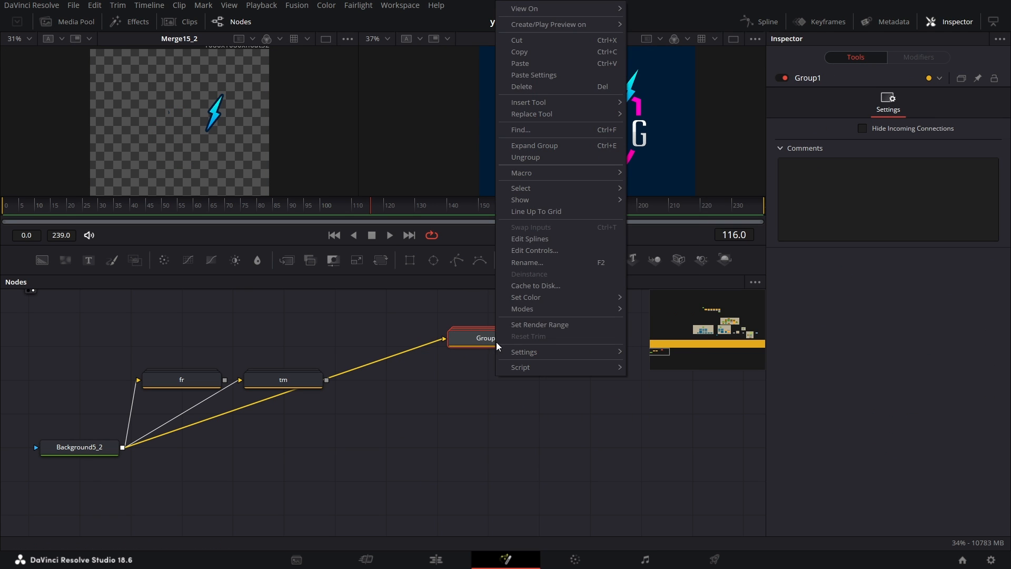
{"action": "left_click", "coordinate": [548, 263]}
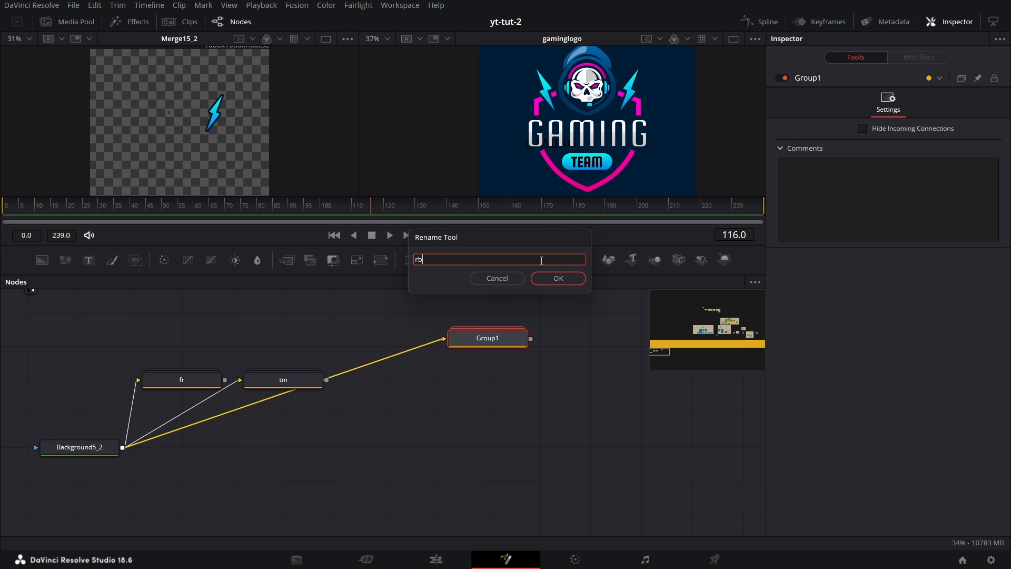
{"action": "key", "text": "Return"}
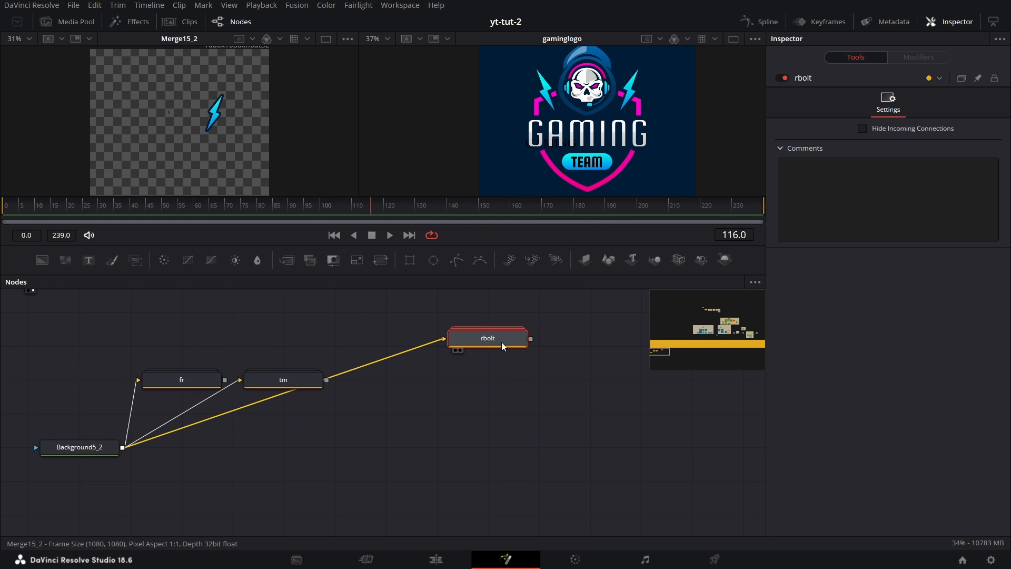
{"action": "left_click_drag", "start_coordinate": [499, 340], "coordinate": [409, 384]}
{"action": "scroll", "coordinate": [497, 419], "scroll_direction": "up", "scroll_amount": 5}
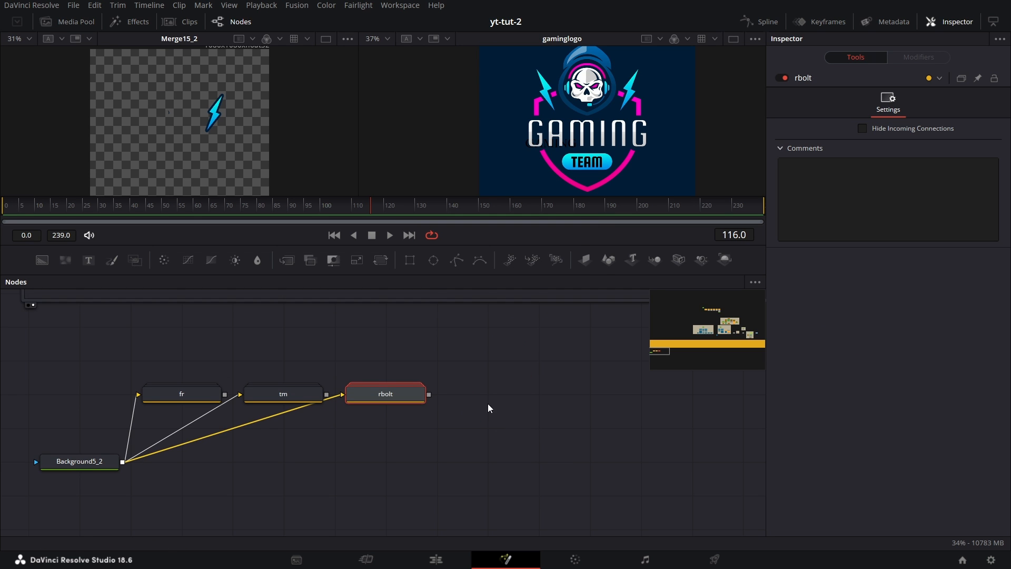
{"action": "scroll", "coordinate": [476, 346], "scroll_direction": "up", "scroll_amount": 5}
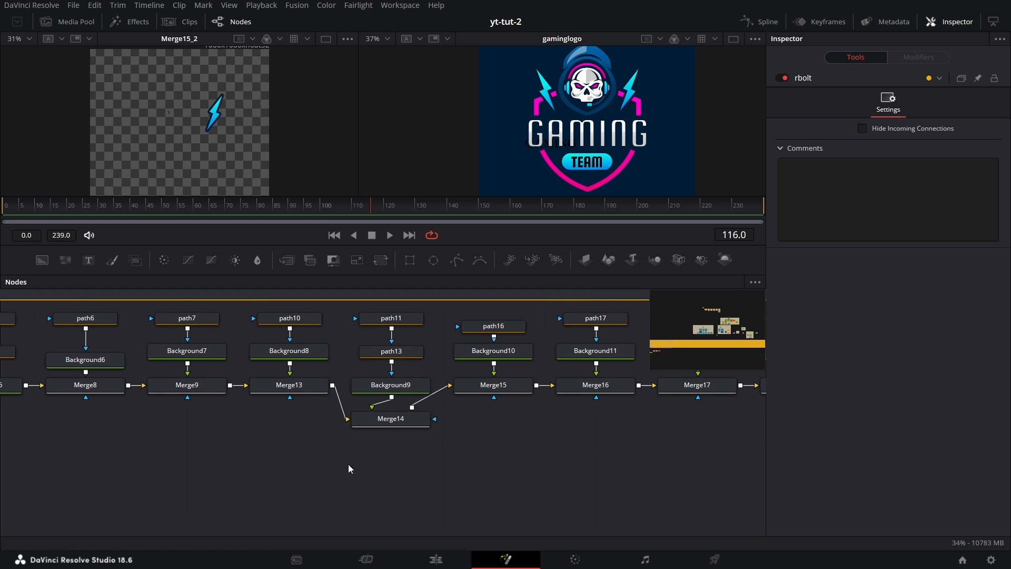
Copy path17, path20, Background11, Background12, Merge16 and Merge17 and paste them into the grouping area.
{"action": "left_click_drag", "start_coordinate": [525, 413], "coordinate": [192, 422]}
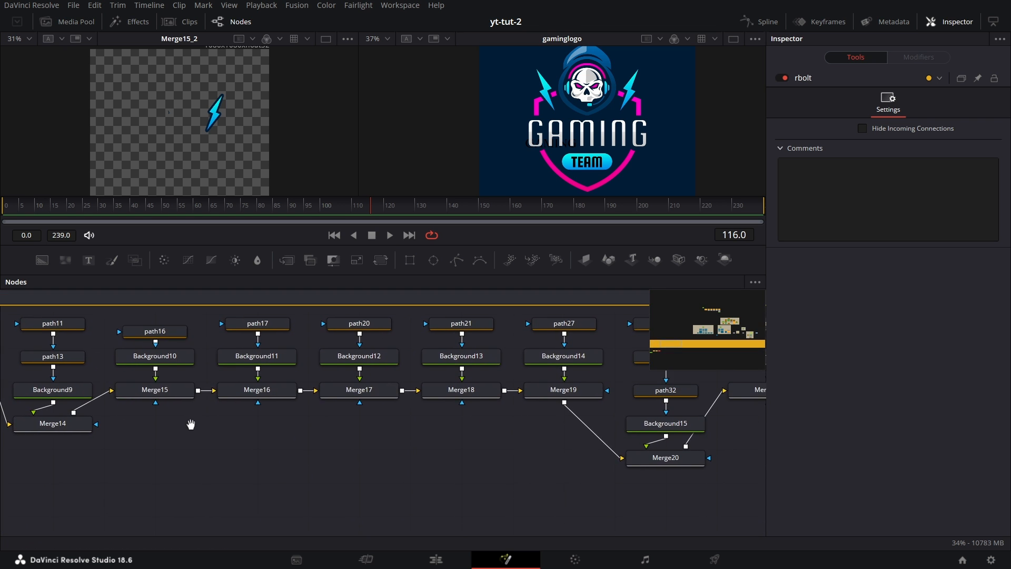
{"action": "left_click", "coordinate": [274, 325]}
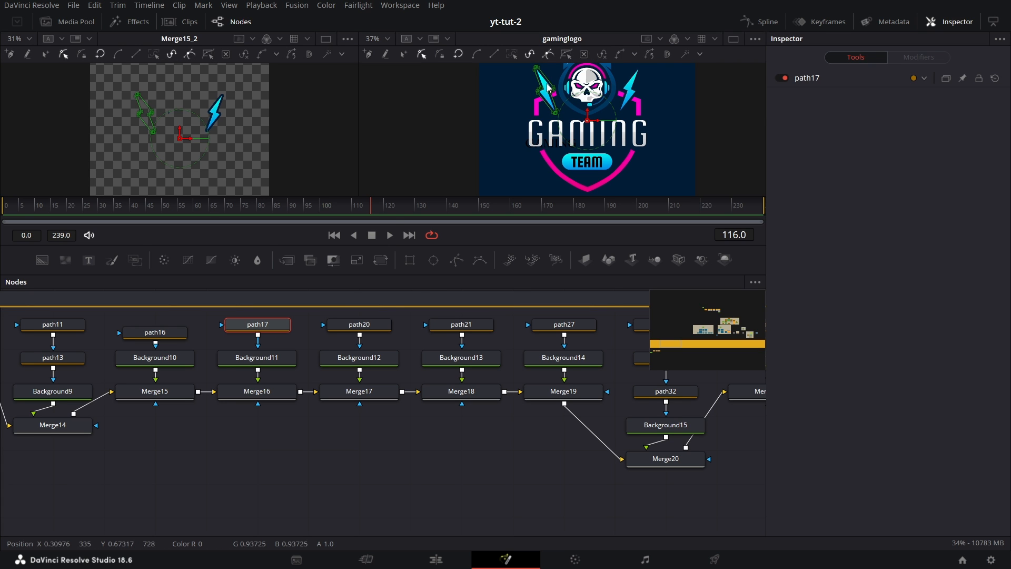
{"action": "left_click", "coordinate": [381, 325]}
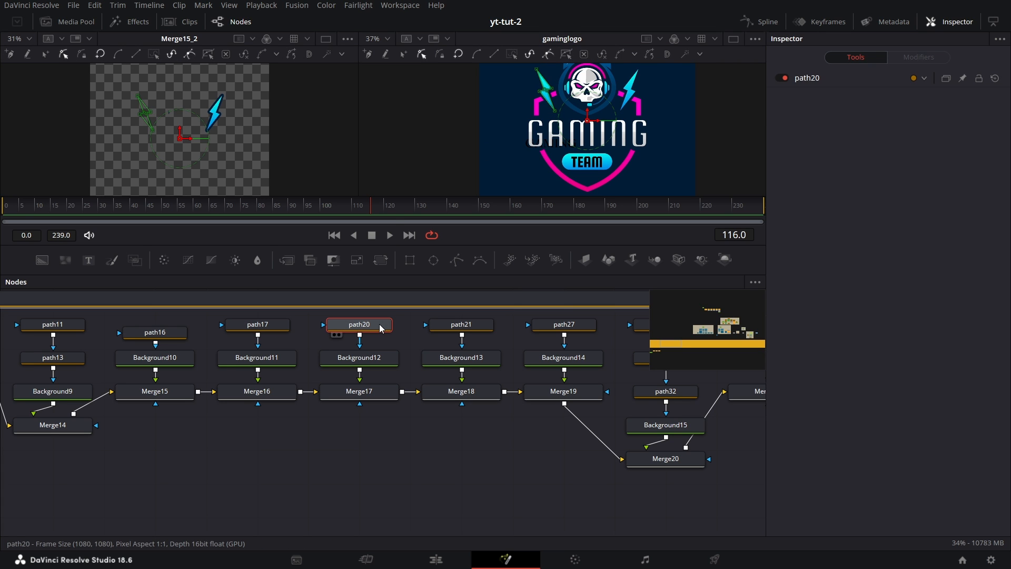
{"action": "left_click_drag", "start_coordinate": [400, 455], "coordinate": [264, 305]}
{"action": "right_click", "coordinate": [269, 326]}
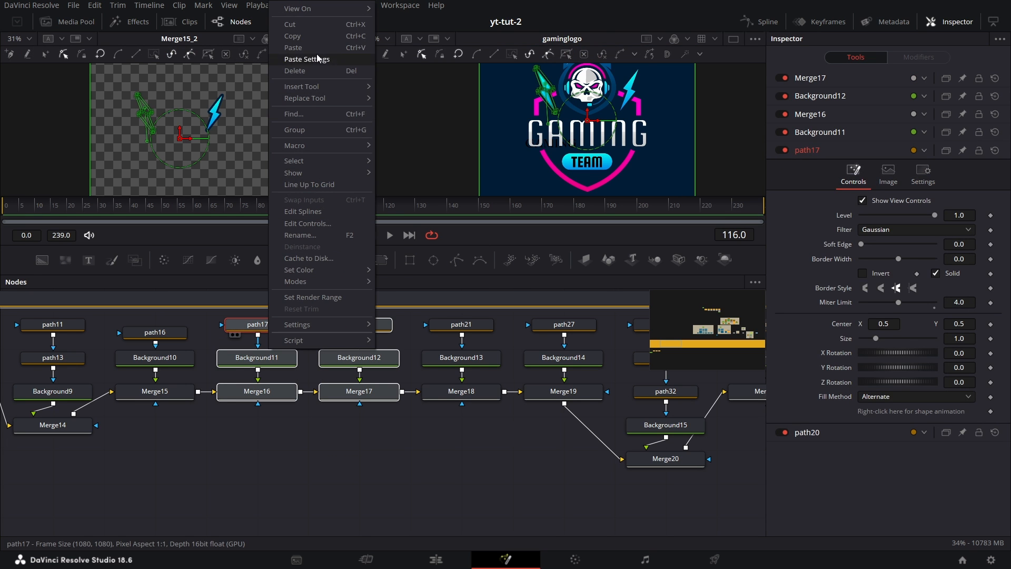
{"action": "left_click", "coordinate": [315, 37]}
{"action": "scroll", "coordinate": [212, 406], "scroll_direction": "down", "scroll_amount": 10}
{"action": "right_click", "coordinate": [331, 453]}
{"action": "left_click", "coordinate": [380, 431]}
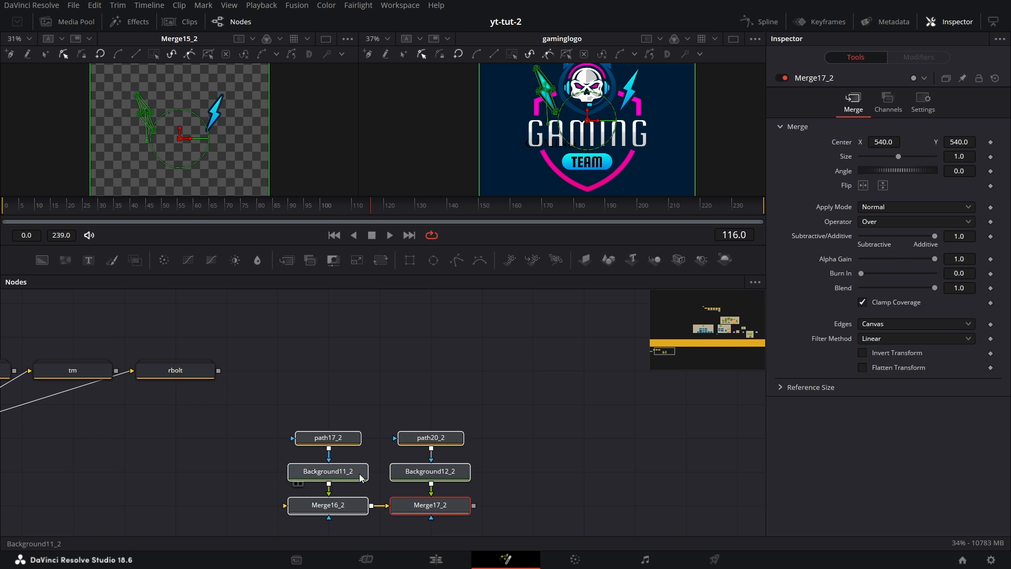
Connect Background5_2's output into Merge16_2 and view Merge17_2 in the left viewer.
{"action": "left_click_drag", "start_coordinate": [360, 475], "coordinate": [377, 383]}
{"action": "left_click_drag", "start_coordinate": [213, 450], "coordinate": [260, 443]}
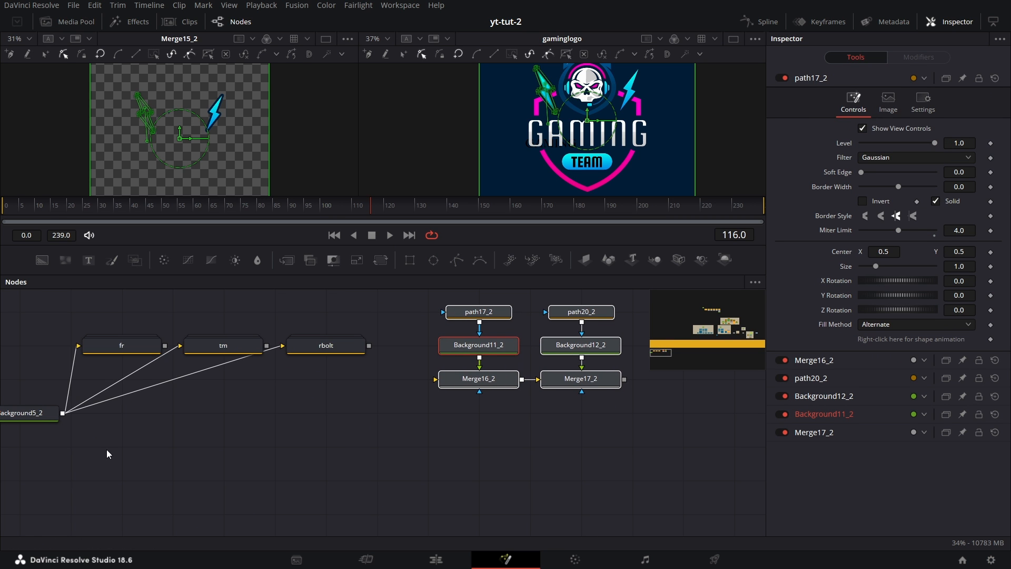
{"action": "left_click_drag", "start_coordinate": [62, 413], "coordinate": [435, 379]}
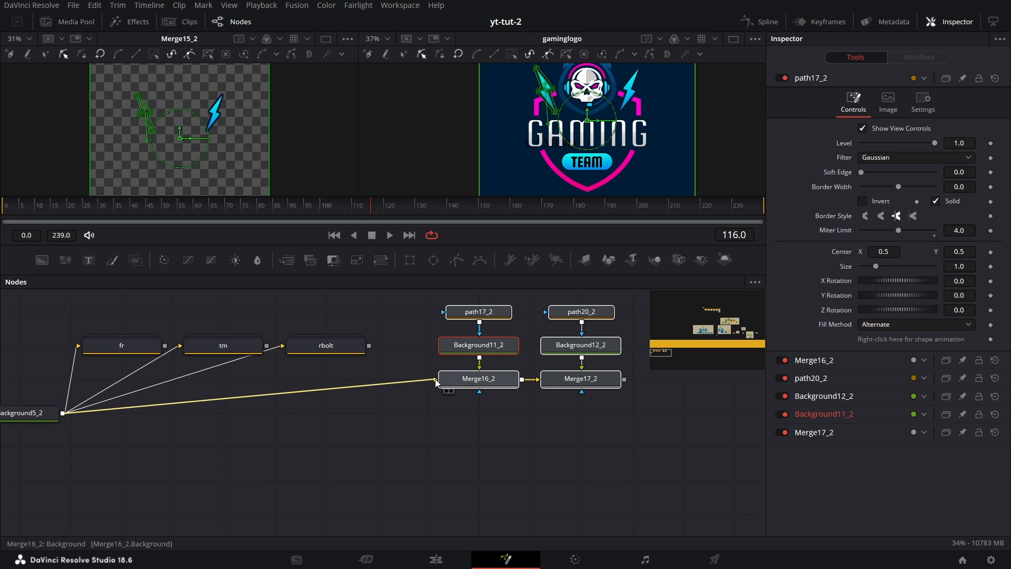
{"action": "left_click_drag", "start_coordinate": [583, 438], "coordinate": [508, 481]}
{"action": "left_click", "coordinate": [580, 451]}
{"action": "mouse_move", "coordinate": [512, 422]}
{"action": "left_mouse_down"}
{"action": "mouse_move", "coordinate": [334, 225]}
{"action": "mouse_move", "coordinate": [153, 105]}
{"action": "left_mouse_up"}
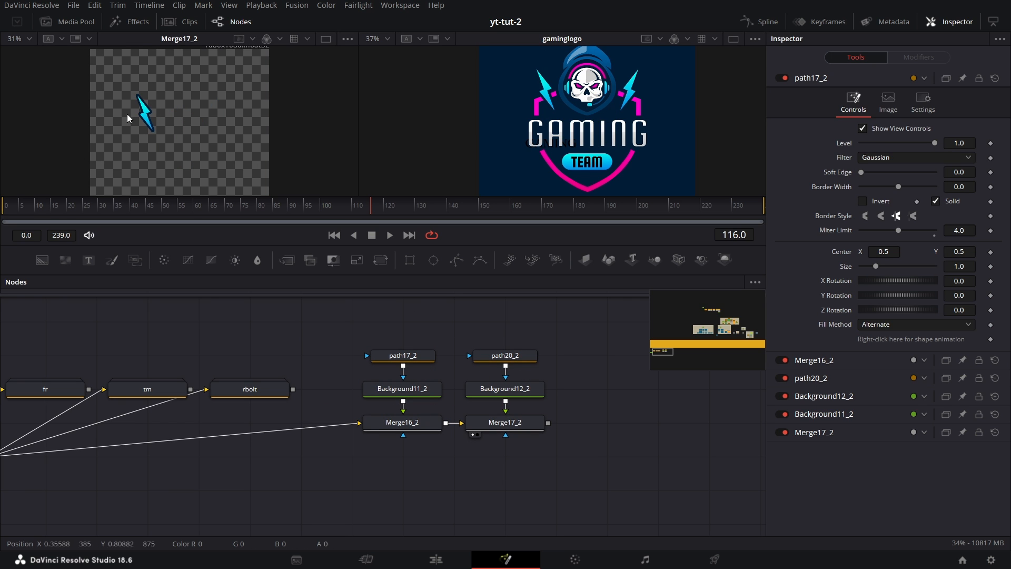
Select the pasted left bolt nodes and group them together.
{"action": "left_click_drag", "start_coordinate": [365, 467], "coordinate": [542, 341]}
{"action": "right_click", "coordinate": [526, 358]}
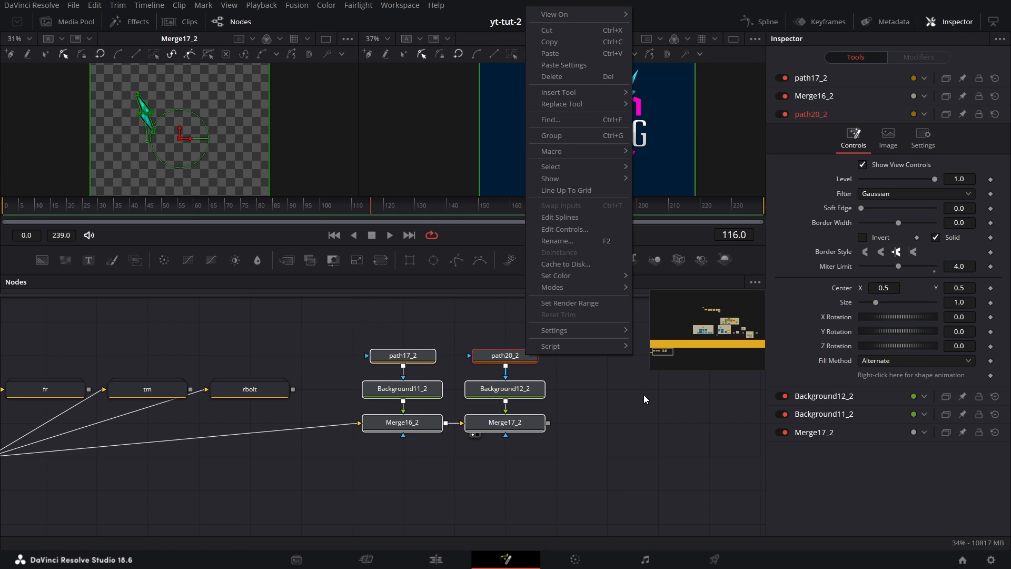
{"action": "left_click", "coordinate": [558, 136]}
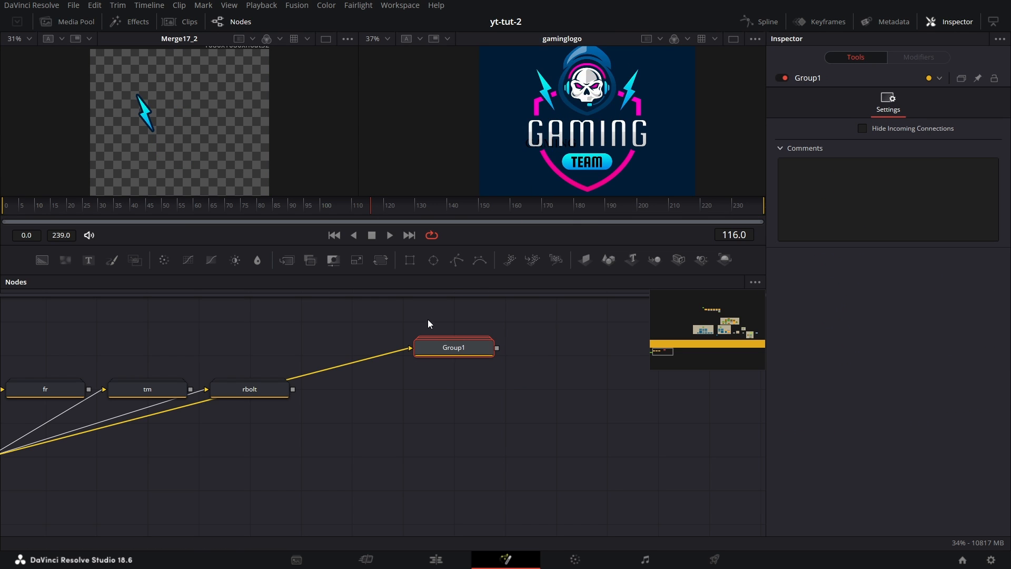
Rename the new group as lbolt and place it beside the rbolt group.
{"action": "right_click", "coordinate": [469, 353]}
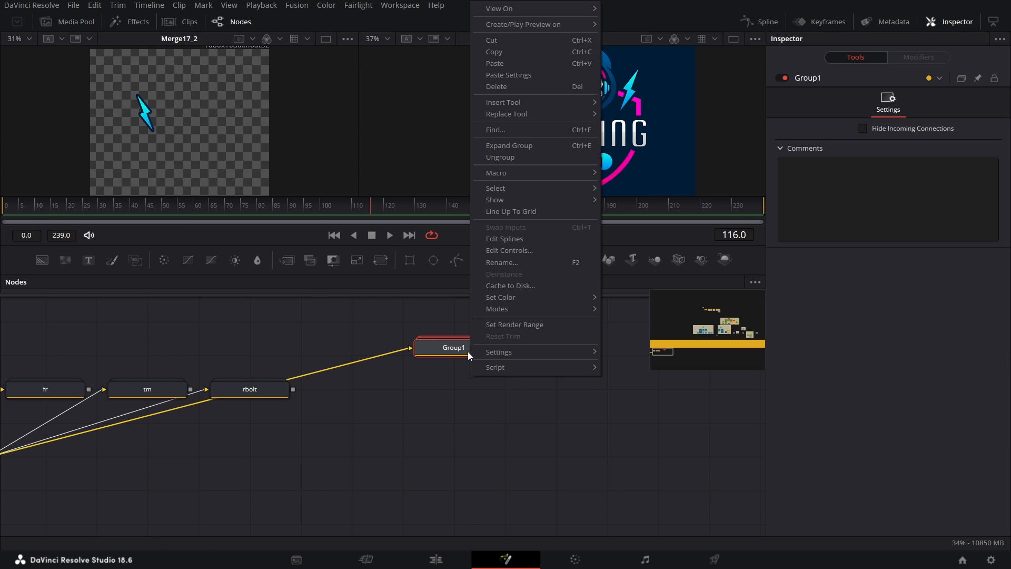
{"action": "left_click", "coordinate": [525, 264]}
{"action": "type", "text": "lbolt"}
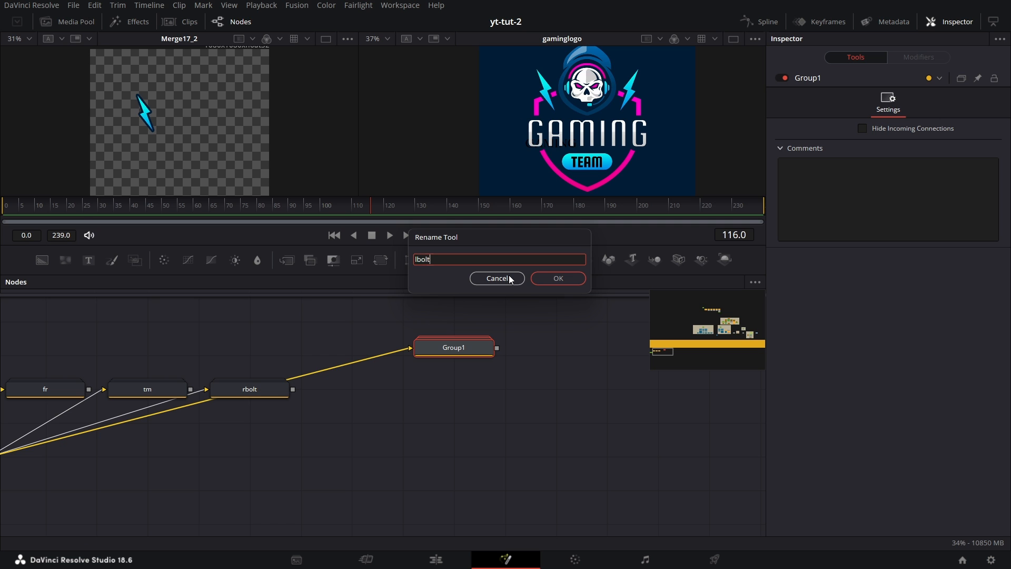
{"action": "key", "text": "Return"}
{"action": "left_click_drag", "start_coordinate": [464, 349], "coordinate": [361, 397]}
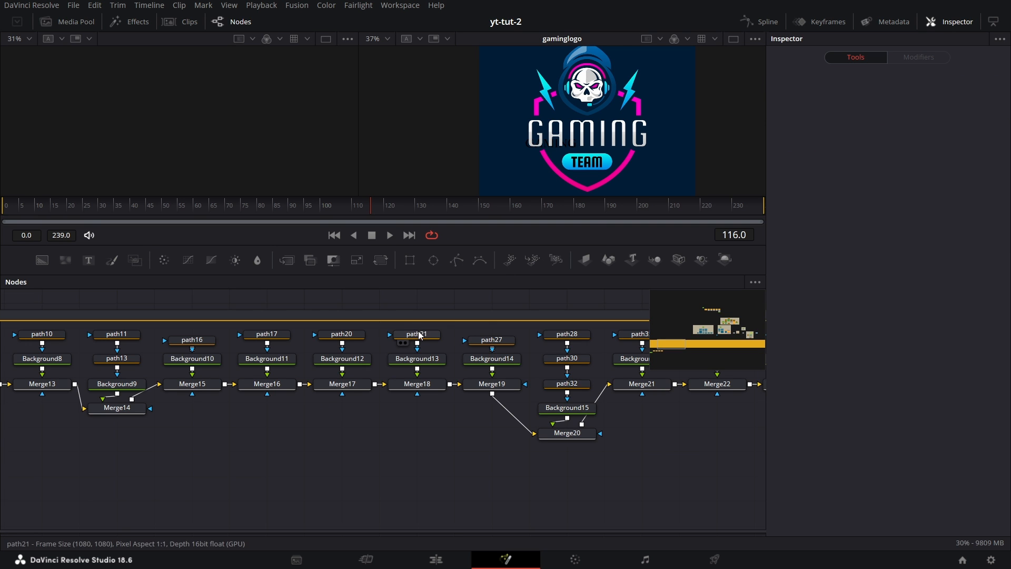
Select the skull head's path, Background and Merge nodes in the main tree, ending at Merge42, and copy them.
{"action": "left_click", "coordinate": [420, 335]}
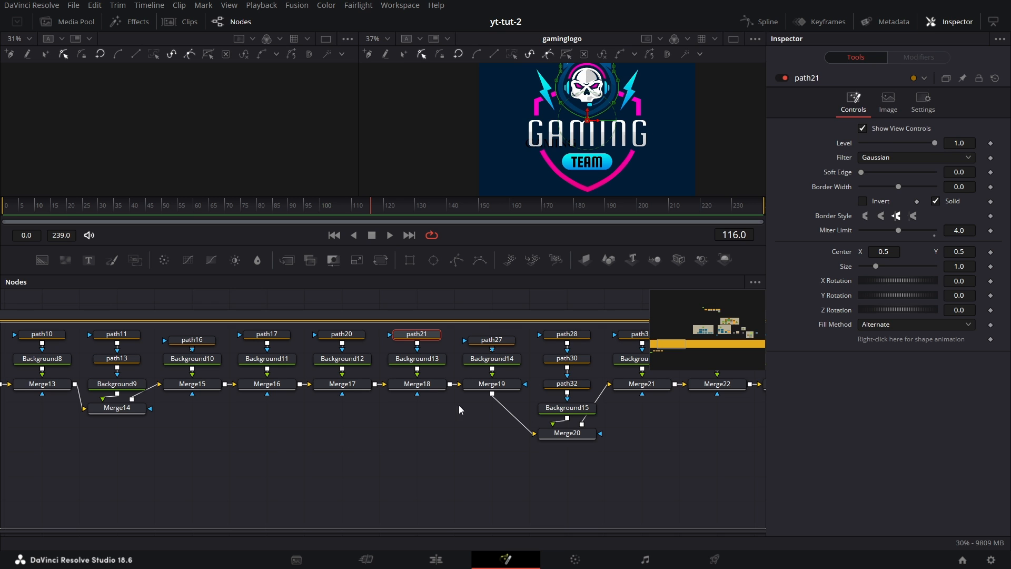
{"action": "left_click_drag", "start_coordinate": [648, 437], "coordinate": [124, 443]}
{"action": "left_click_drag", "start_coordinate": [577, 475], "coordinate": [219, 483]}
{"action": "left_click_drag", "start_coordinate": [556, 459], "coordinate": [222, 439]}
{"action": "left_click_drag", "start_coordinate": [589, 441], "coordinate": [351, 452]}
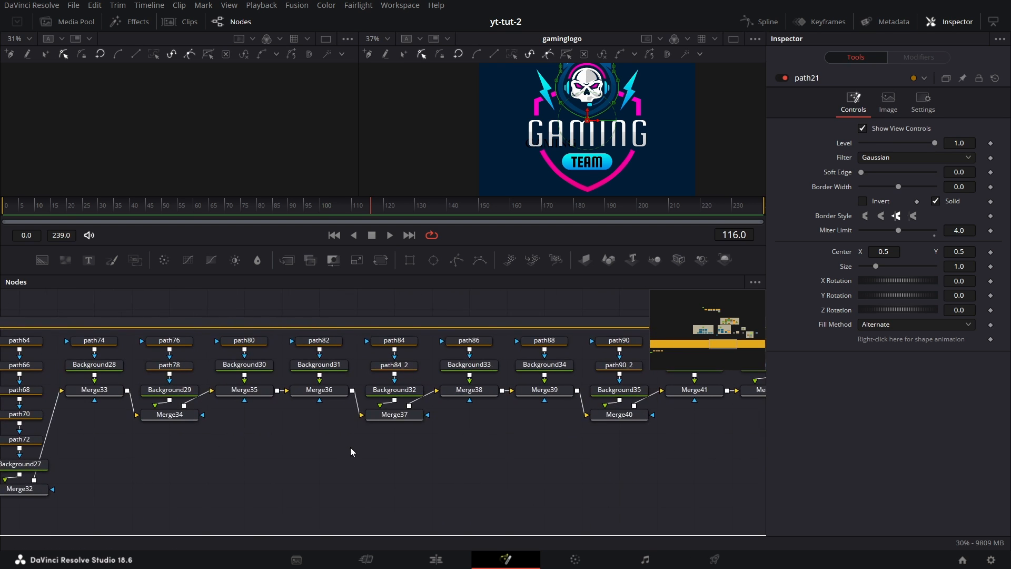
{"action": "left_click_drag", "start_coordinate": [536, 429], "coordinate": [389, 413]}
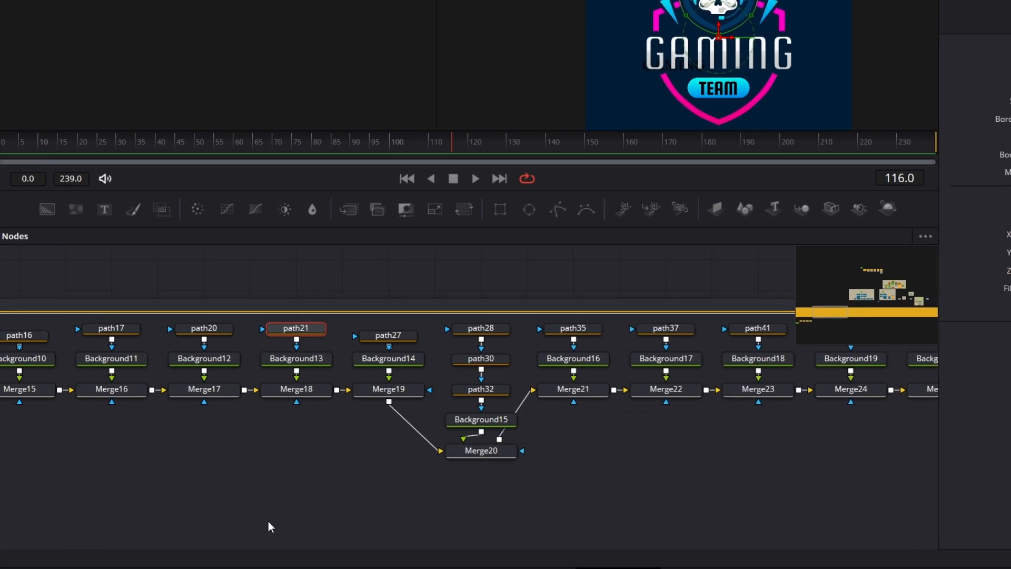
{"action": "left_click_drag", "start_coordinate": [223, 511], "coordinate": [253, 486]}
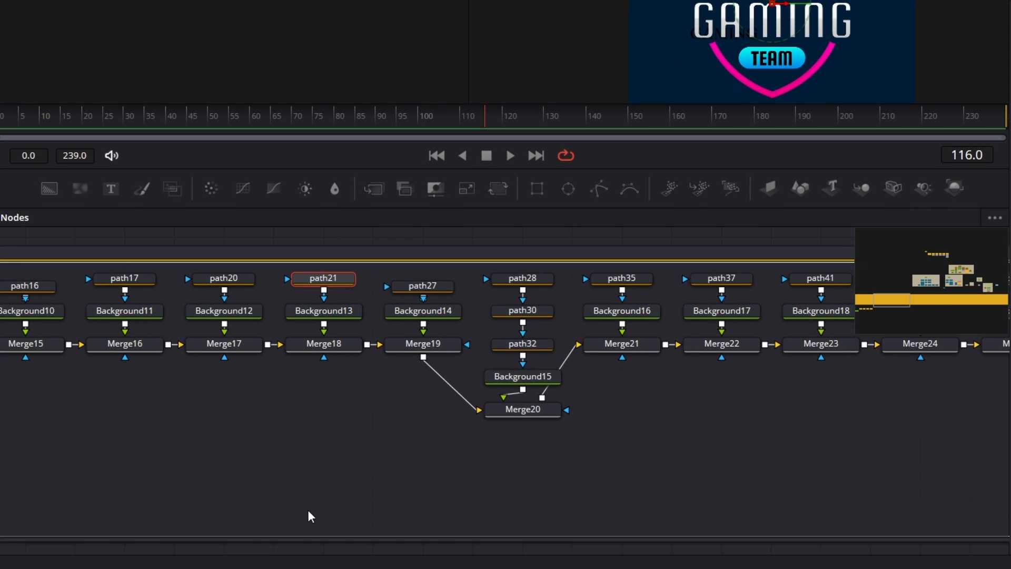
{"action": "left_click_drag", "start_coordinate": [306, 517], "coordinate": [550, 282]}
{"action": "right_click", "coordinate": [503, 344]}
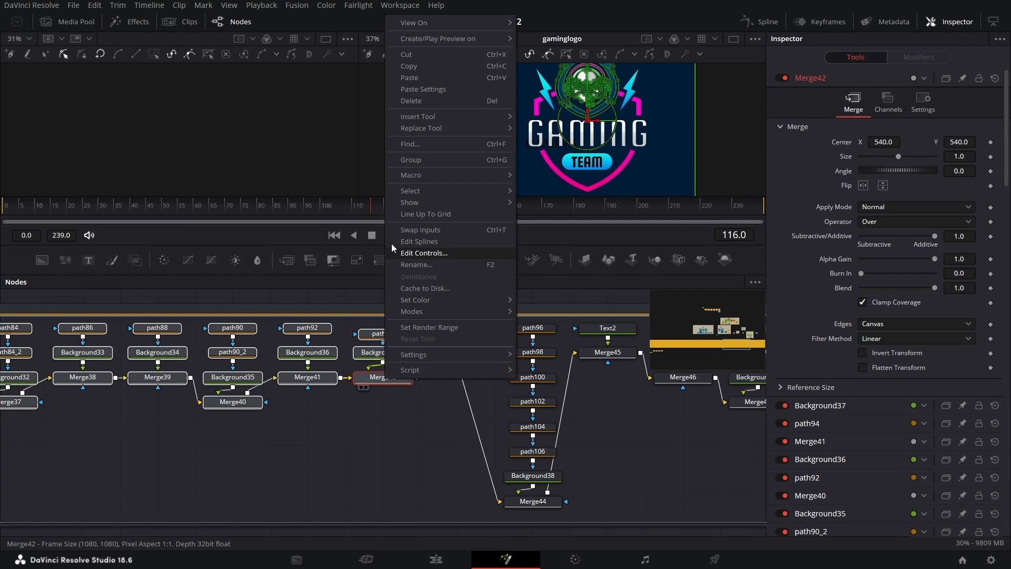
{"action": "left_click", "coordinate": [425, 68]}
Paste the copied head nodes into the empty grouping area.
{"action": "scroll", "coordinate": [392, 472], "scroll_direction": "down", "scroll_amount": 6}
{"action": "left_click_drag", "start_coordinate": [318, 434], "coordinate": [429, 419]}
{"action": "left_click_drag", "start_coordinate": [189, 408], "coordinate": [232, 458]}
{"action": "left_click_drag", "start_coordinate": [671, 444], "coordinate": [634, 437]}
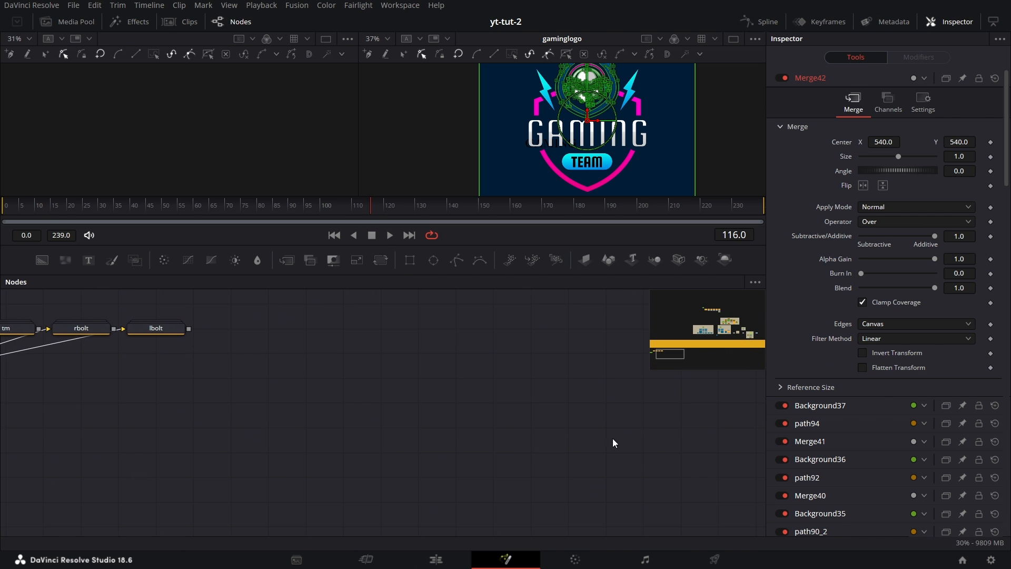
{"action": "left_click_drag", "start_coordinate": [644, 504], "coordinate": [643, 453]}
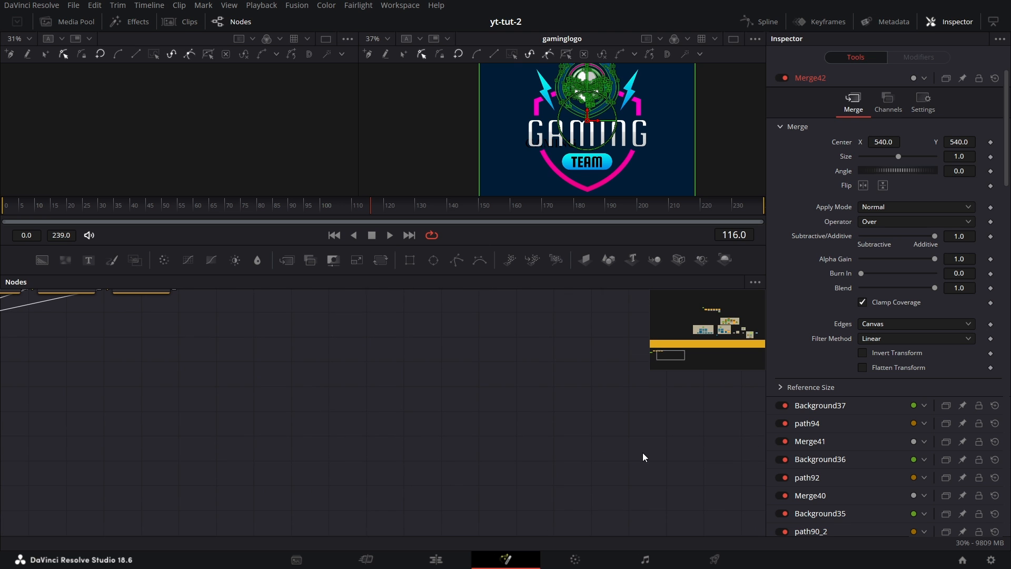
{"action": "right_click", "coordinate": [642, 453]}
{"action": "left_click", "coordinate": [663, 432]}
Connect Background5_2's output into the first pasted head merge and view Merge42_1 in the left viewer.
{"action": "left_click_drag", "start_coordinate": [580, 368], "coordinate": [761, 387]}
{"action": "left_click_drag", "start_coordinate": [252, 398], "coordinate": [302, 418]}
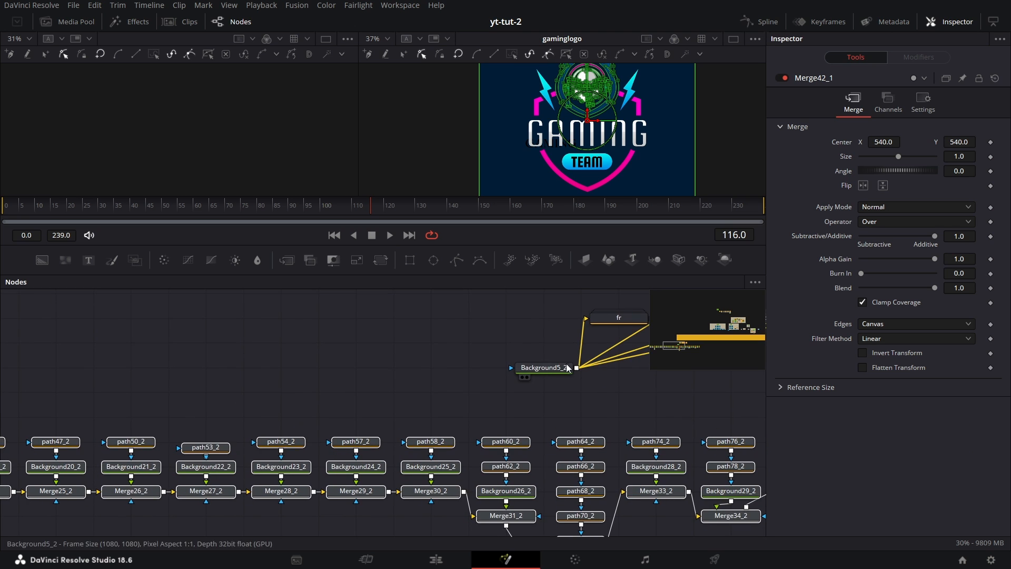
{"action": "left_click_drag", "start_coordinate": [558, 384], "coordinate": [43, 426]}
{"action": "left_click_drag", "start_coordinate": [511, 440], "coordinate": [207, 456]}
{"action": "left_click_drag", "start_coordinate": [632, 441], "coordinate": [203, 439]}
{"action": "left_click_drag", "start_coordinate": [695, 438], "coordinate": [213, 437]}
{"action": "left_click_drag", "start_coordinate": [506, 437], "coordinate": [227, 437]}
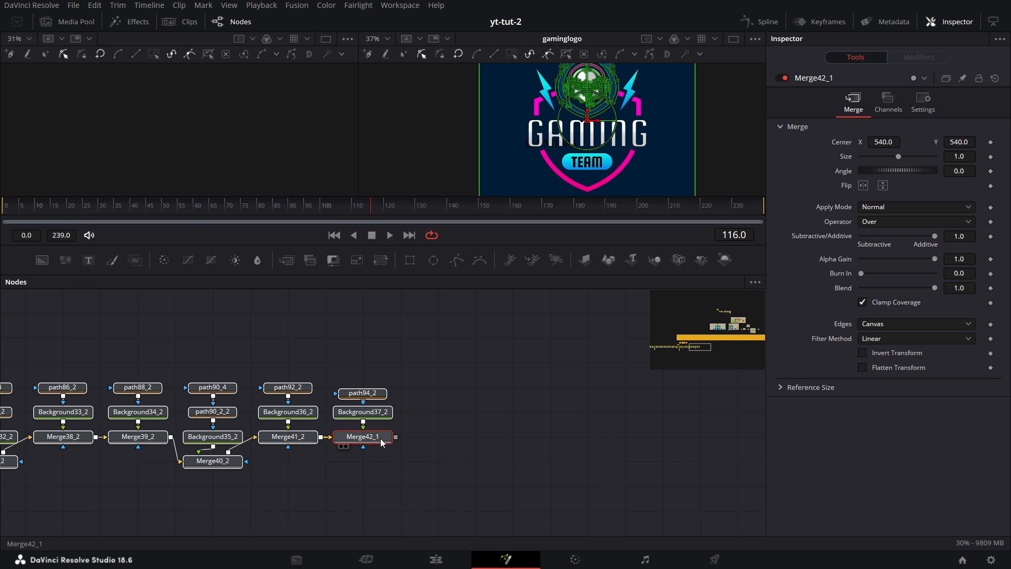
{"action": "key", "text": "1"}
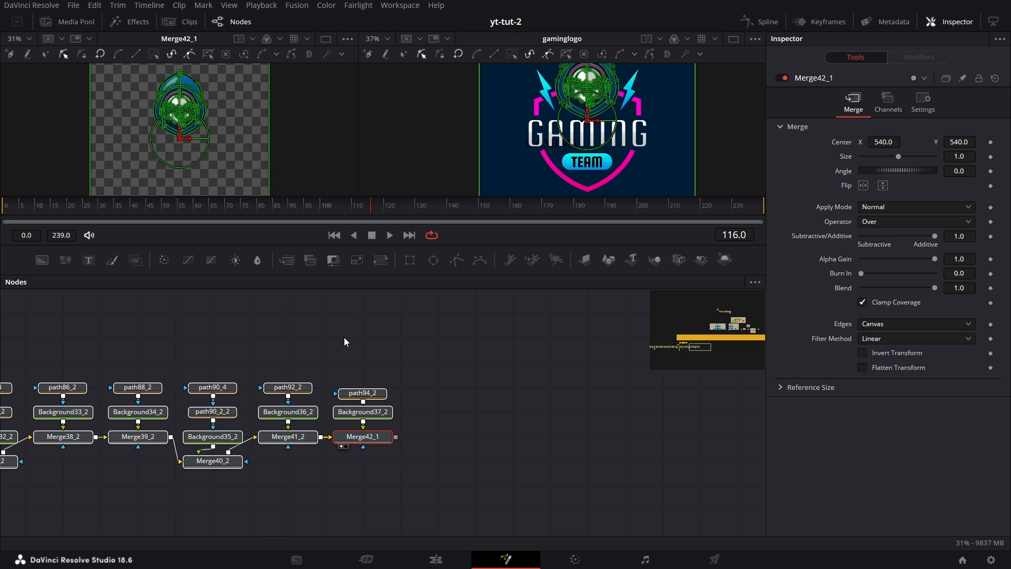
Group the pasted head nodes together.
{"action": "scroll", "coordinate": [360, 336], "scroll_direction": "left", "scroll_amount": 10}
{"action": "right_click", "coordinate": [329, 341]}
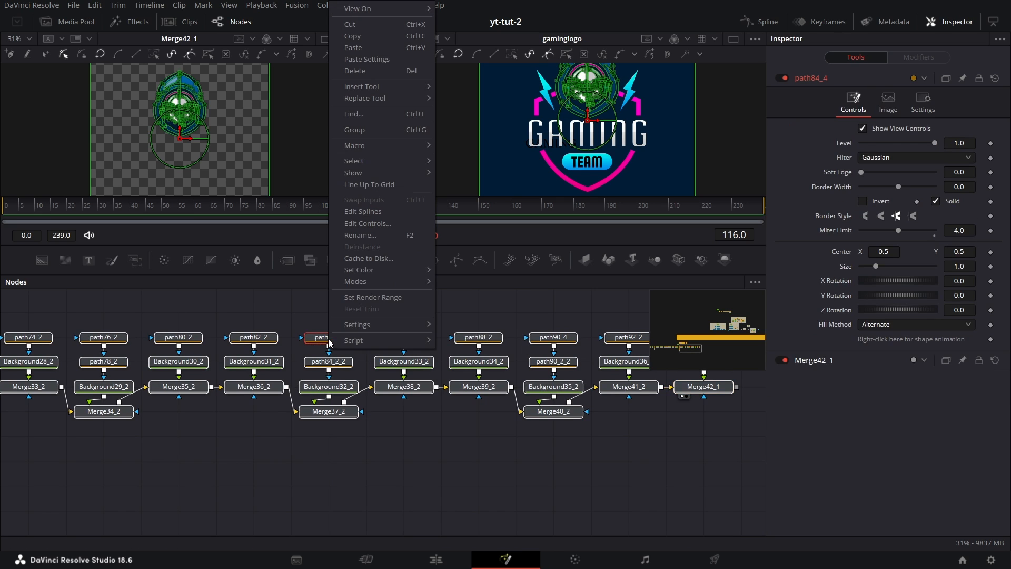
{"action": "left_click", "coordinate": [381, 132]}
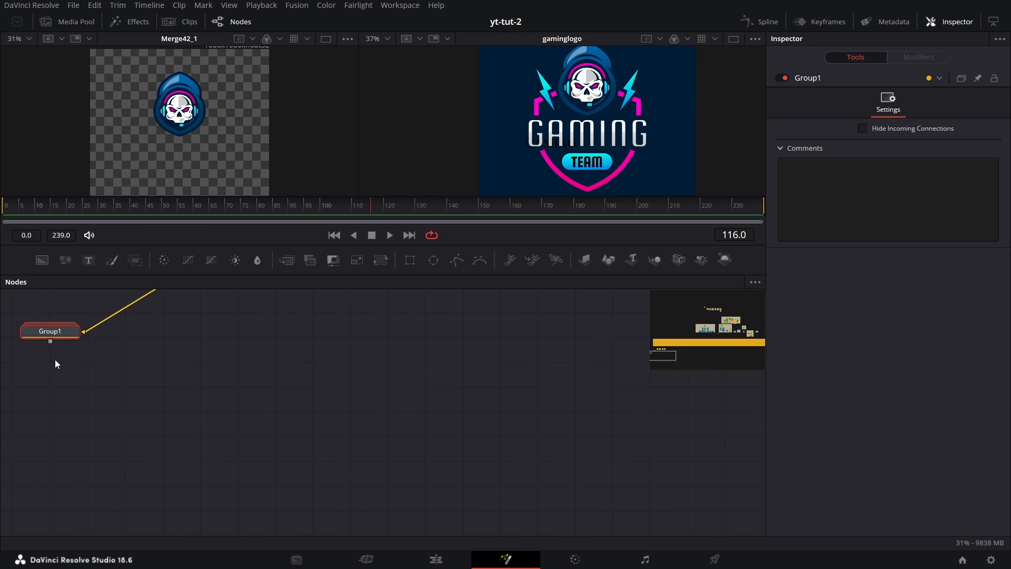
Rename the new group as hd.
{"action": "right_click", "coordinate": [61, 330]}
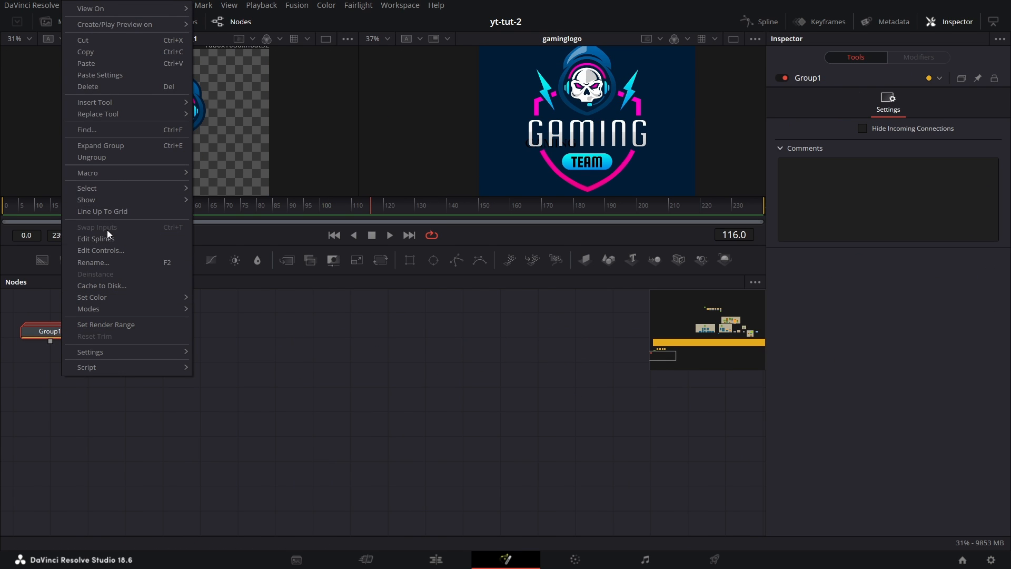
{"action": "left_click", "coordinate": [103, 260]}
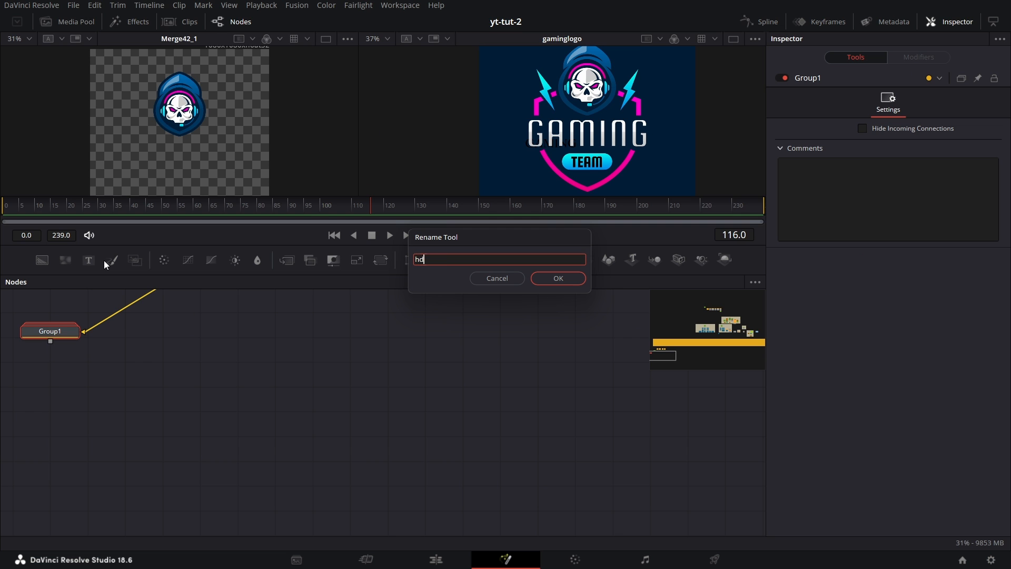
{"action": "key", "text": "Return"}
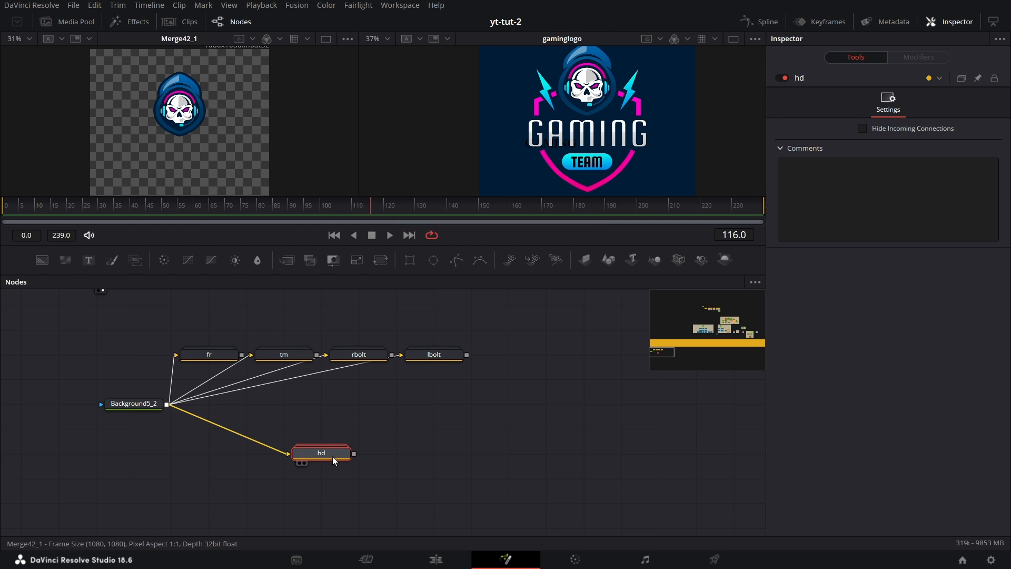
{"action": "left_click_drag", "start_coordinate": [333, 456], "coordinate": [403, 431]}
Examine the Text nodes and the GAMING letter paths path96 to path106 in the main node tree.
{"action": "left_click_drag", "start_coordinate": [546, 356], "coordinate": [309, 481]}
{"action": "left_click_drag", "start_coordinate": [435, 400], "coordinate": [261, 465]}
{"action": "left_click_drag", "start_coordinate": [600, 432], "coordinate": [256, 426]}
{"action": "left_click_drag", "start_coordinate": [548, 411], "coordinate": [241, 405]}
{"action": "left_click_drag", "start_coordinate": [515, 433], "coordinate": [387, 391]}
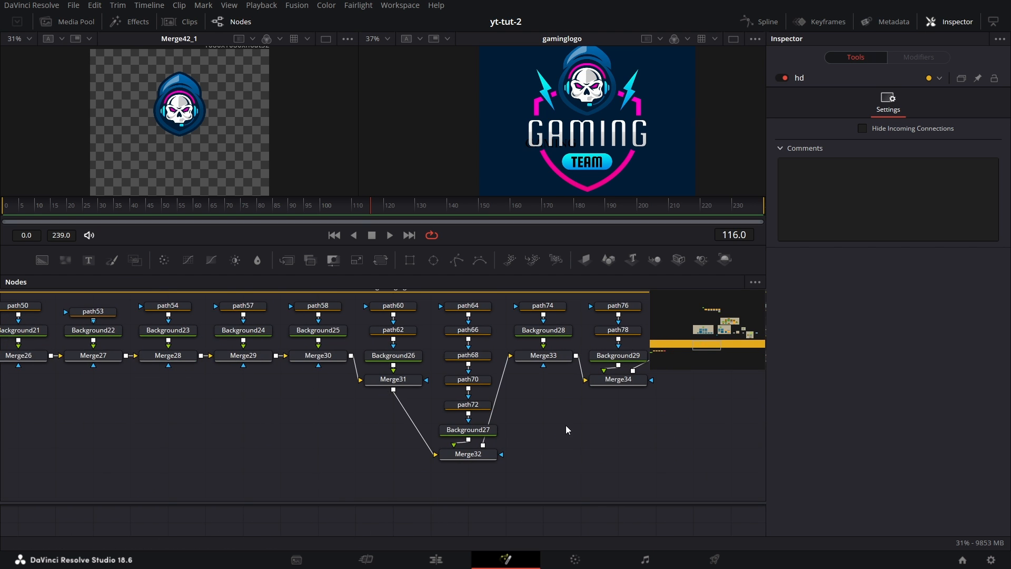
{"action": "left_click_drag", "start_coordinate": [561, 430], "coordinate": [238, 465]}
{"action": "left_click_drag", "start_coordinate": [507, 460], "coordinate": [121, 447]}
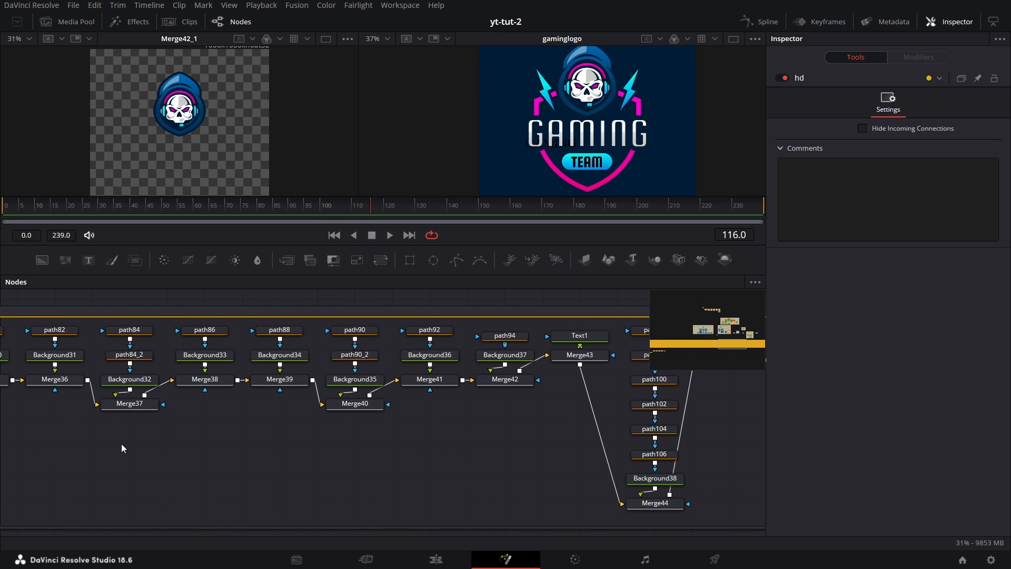
{"action": "left_click", "coordinate": [599, 336]}
{"action": "left_click_drag", "start_coordinate": [588, 453], "coordinate": [302, 453]}
{"action": "left_click", "coordinate": [357, 339]}
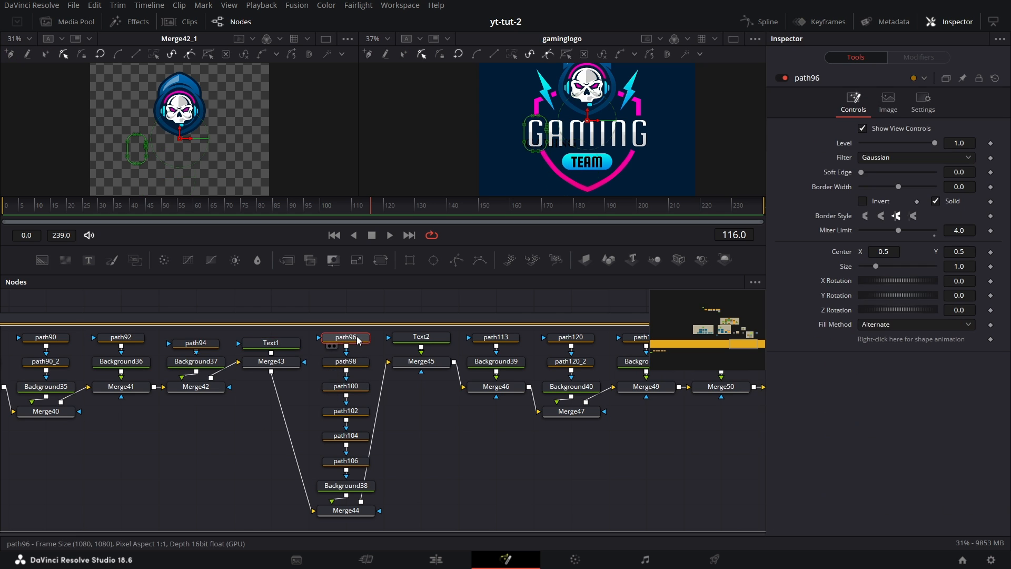
{"action": "left_click", "coordinate": [362, 368]}
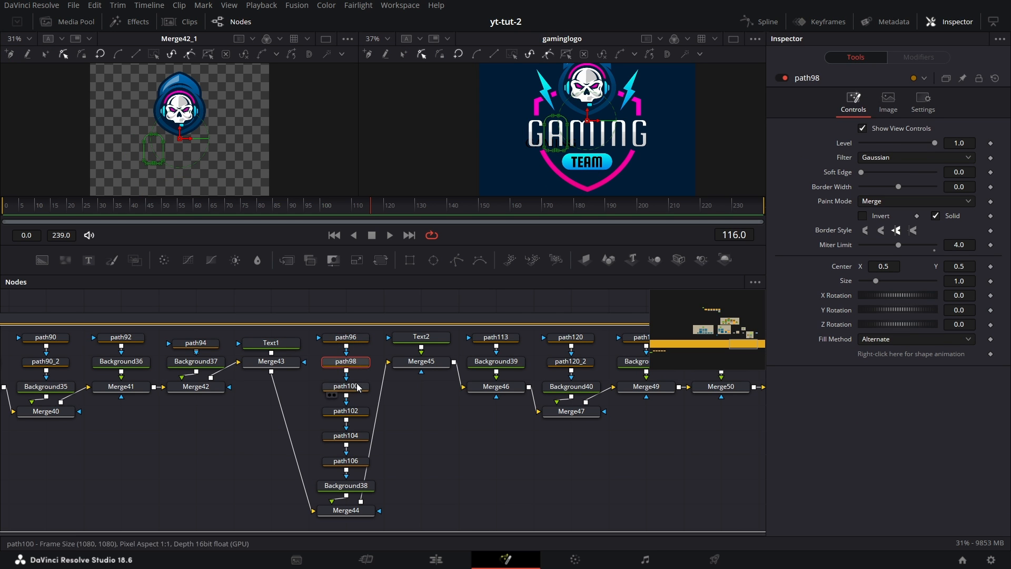
{"action": "left_click_drag", "start_coordinate": [380, 469], "coordinate": [334, 331]}
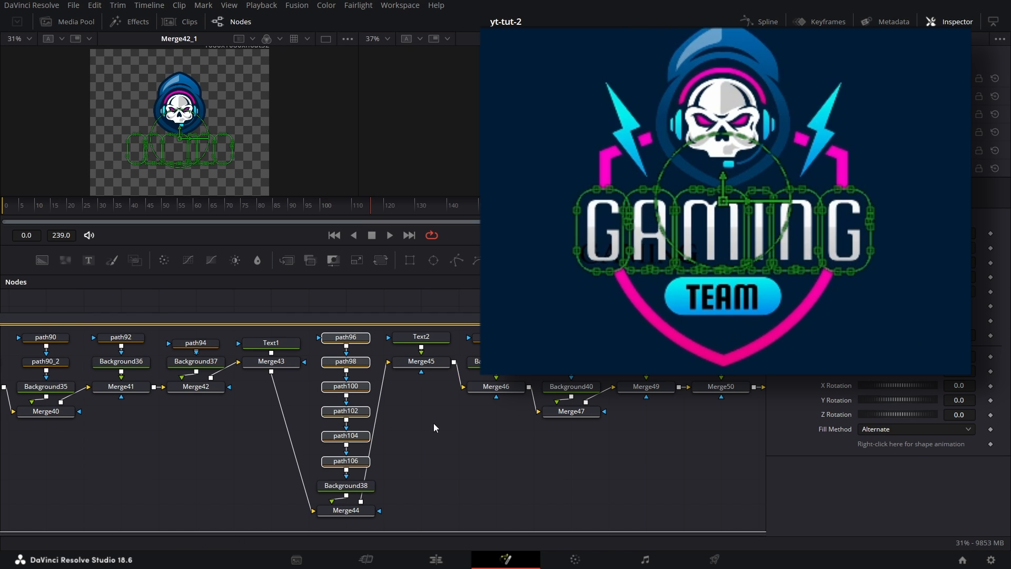
Open Text2's text controls and set its font to Squada One.
{"action": "left_click", "coordinate": [436, 338]}
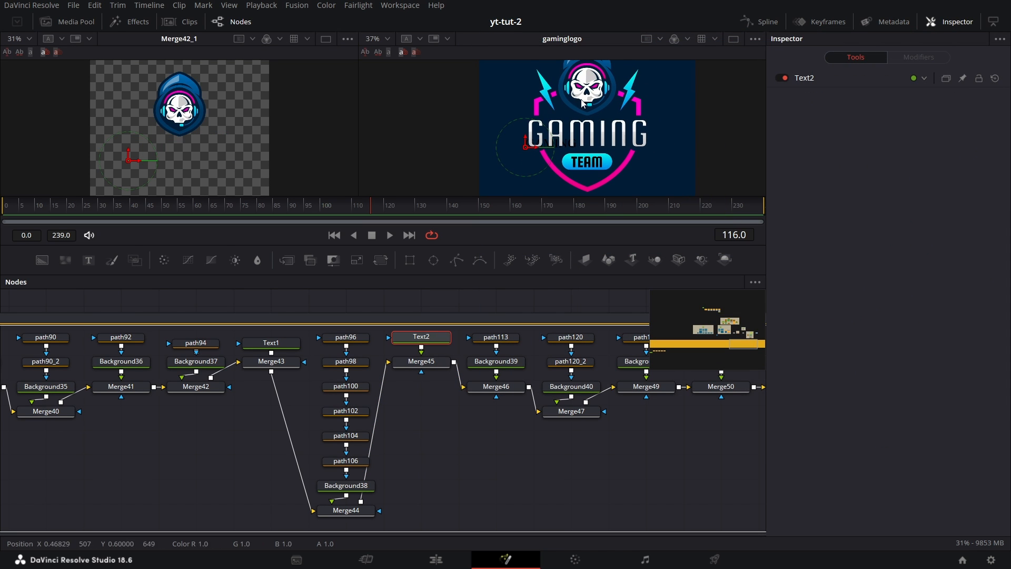
{"action": "left_click_drag", "start_coordinate": [560, 149], "coordinate": [766, 150]}
{"action": "right_click", "coordinate": [766, 149]}
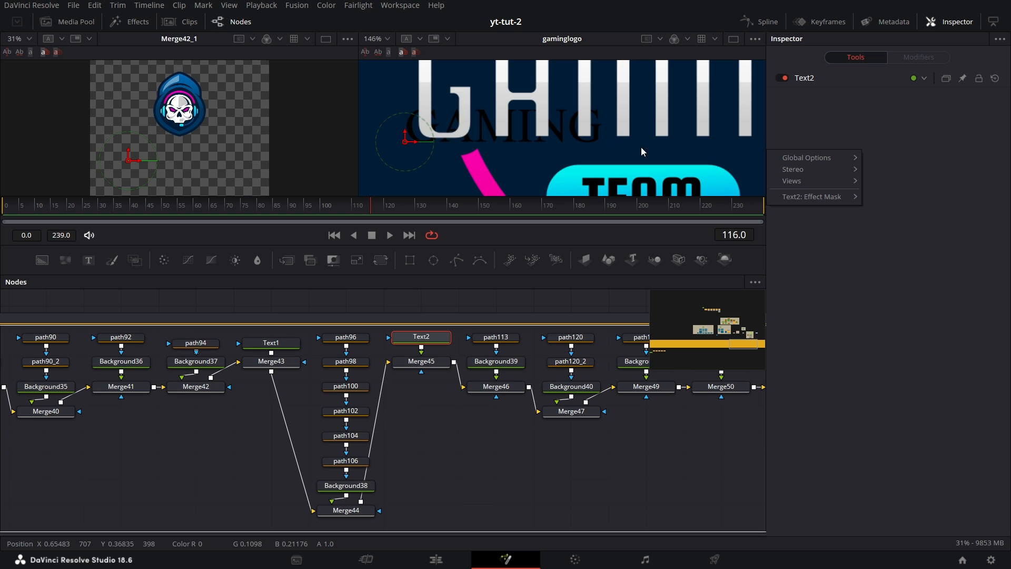
{"action": "left_click", "coordinate": [441, 339]}
{"action": "left_click", "coordinate": [808, 82]}
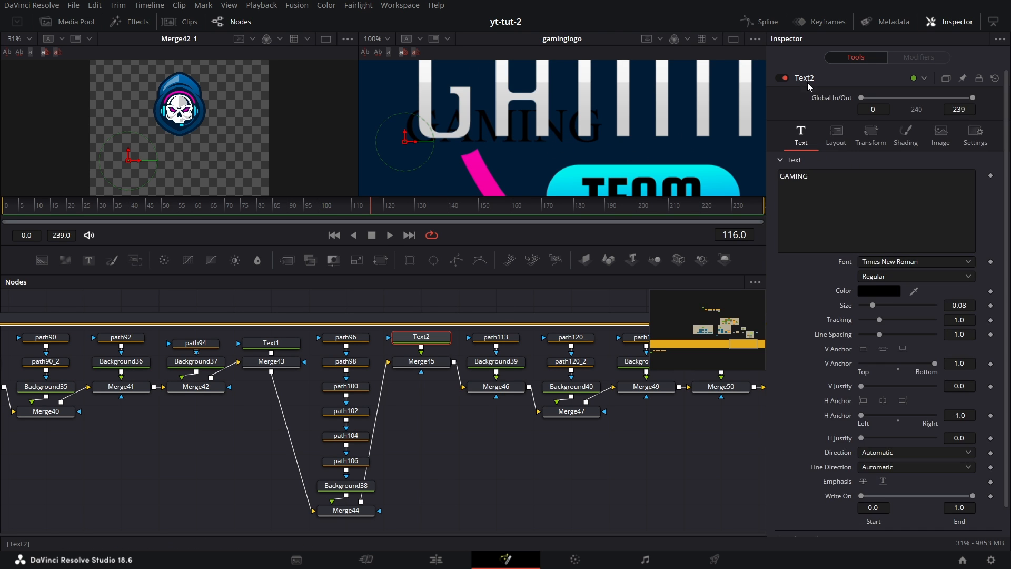
{"action": "left_click", "coordinate": [903, 263]}
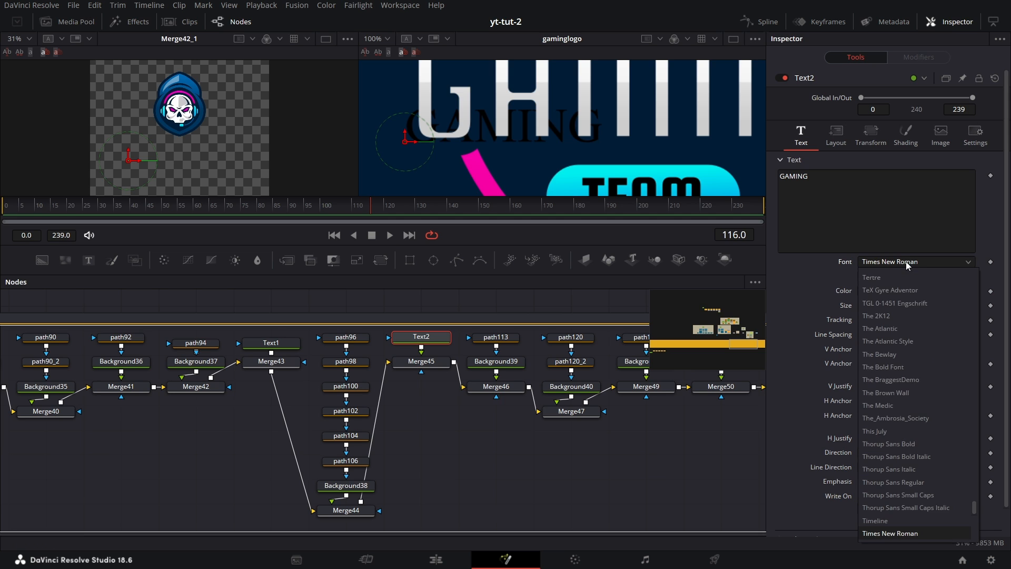
{"action": "type", "text": "sq"}
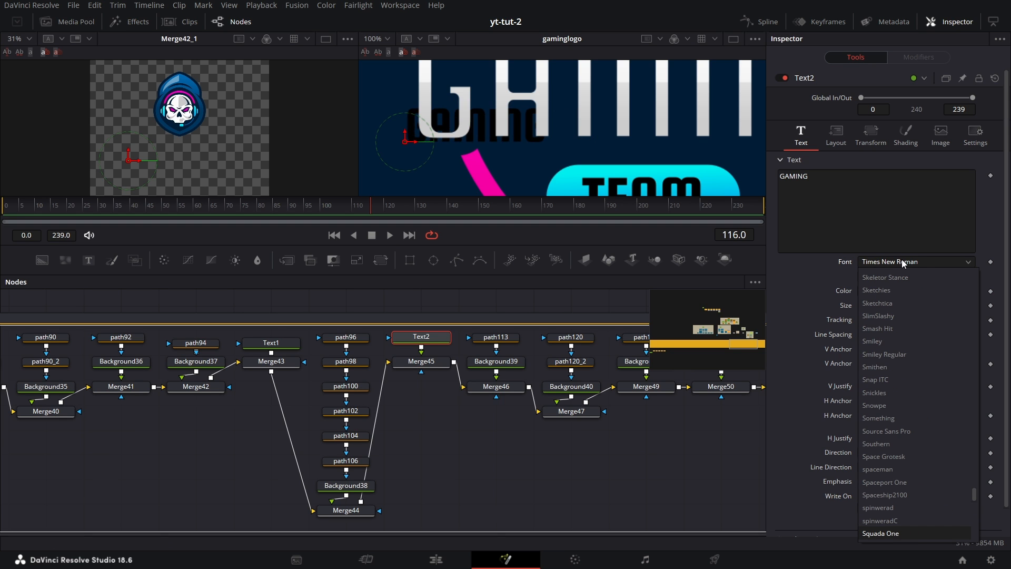
{"action": "left_click", "coordinate": [902, 532]}
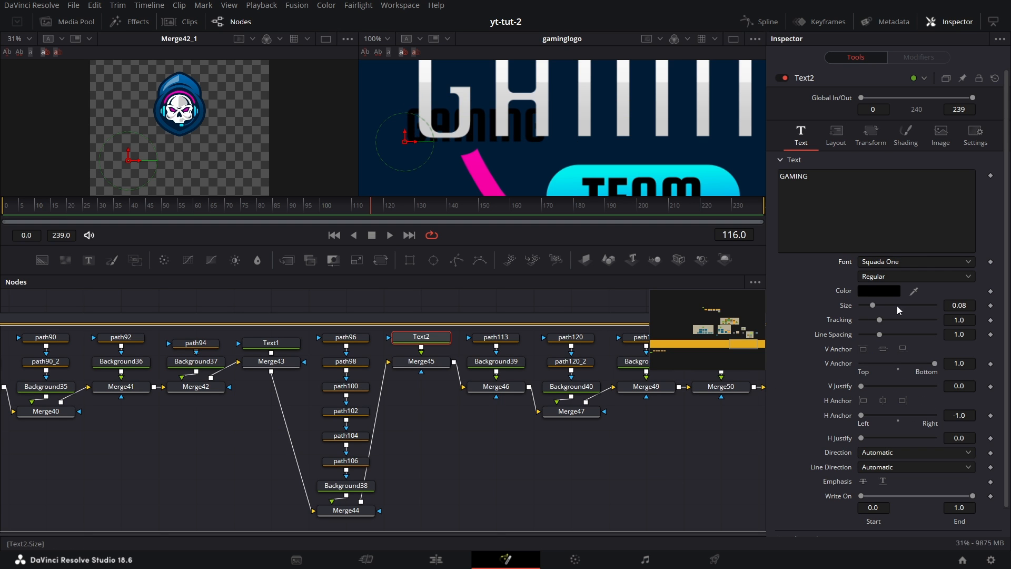
Increase Text2's size to 0.2701 to match the logo's GAMING lettering.
{"action": "left_click_drag", "start_coordinate": [876, 304], "coordinate": [894, 299]}
{"action": "left_click_drag", "start_coordinate": [553, 96], "coordinate": [415, 140]}
{"action": "left_click_drag", "start_coordinate": [892, 306], "coordinate": [902, 306]}
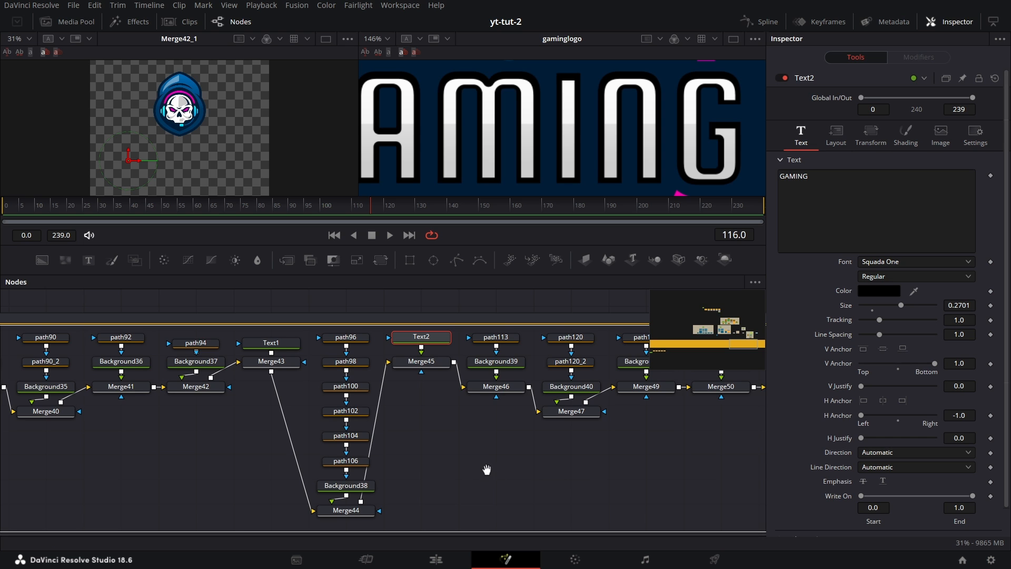
{"action": "left_click_drag", "start_coordinate": [486, 470], "coordinate": [486, 456]}
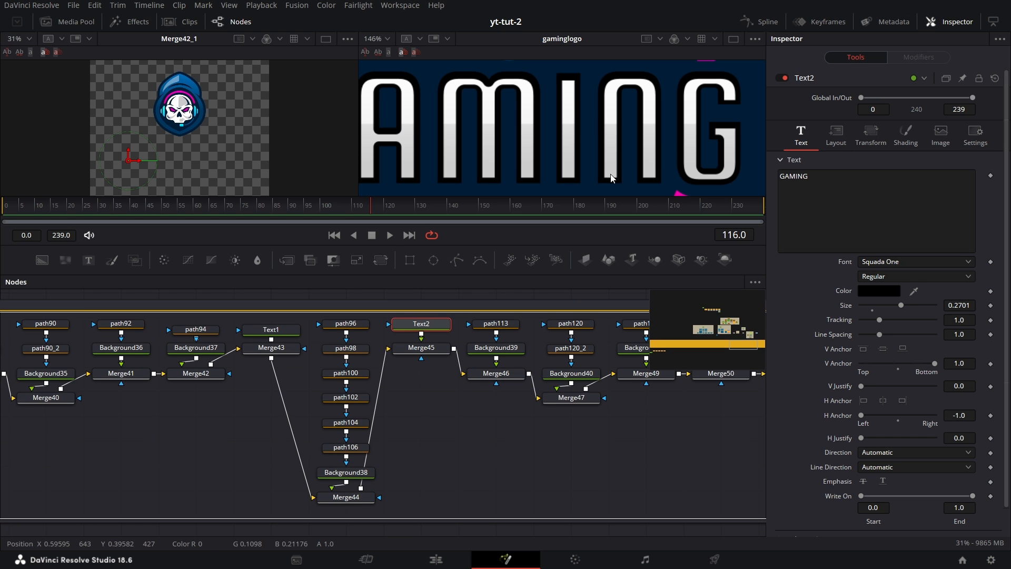
{"action": "scroll", "coordinate": [671, 147], "scroll_direction": "down", "scroll_amount": 10}
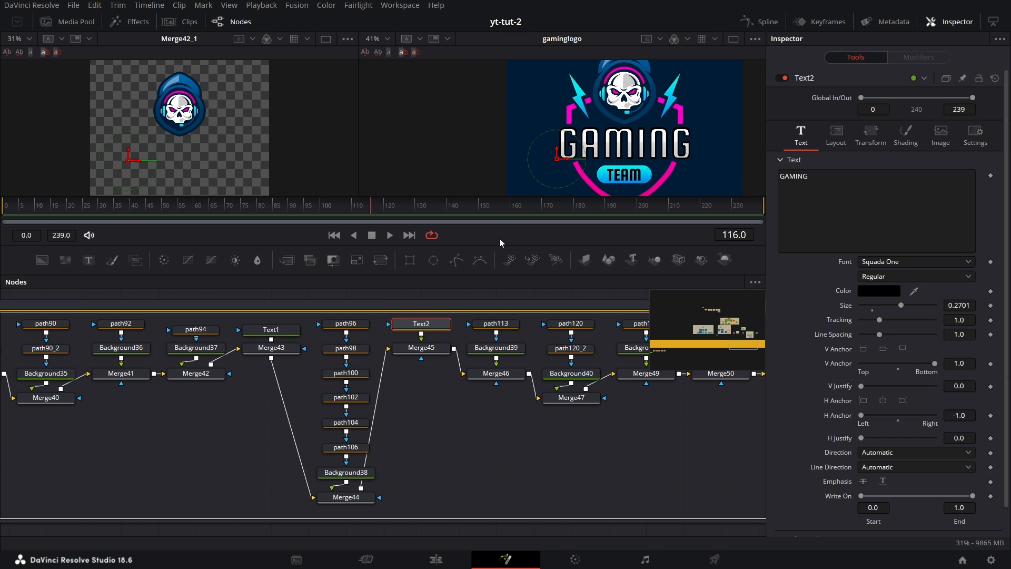
Inspect the GAMING letter path nodes path113 through path141 in the viewer.
{"action": "left_click", "coordinate": [509, 324]}
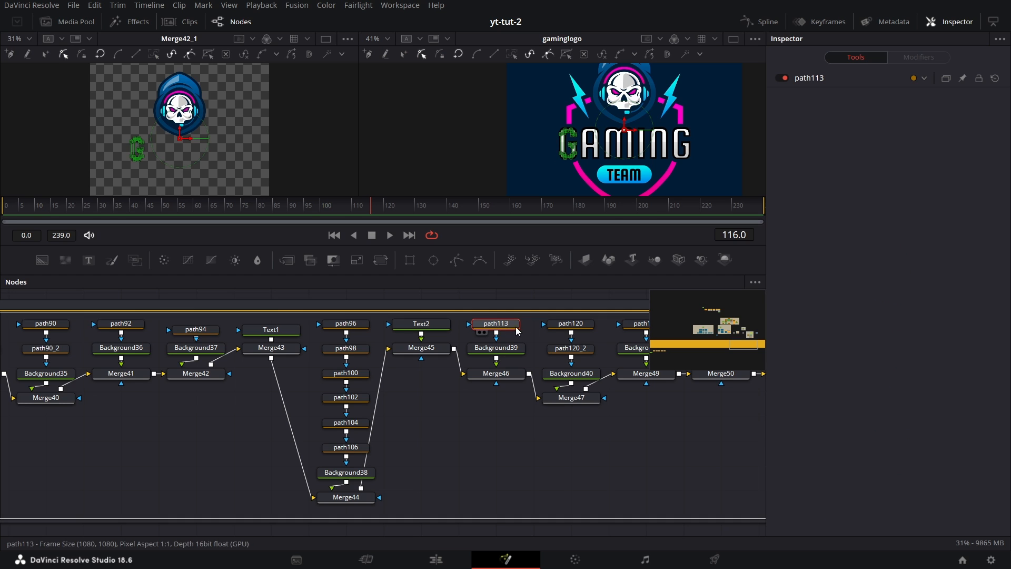
{"action": "left_click", "coordinate": [578, 327]}
{"action": "scroll", "coordinate": [599, 387], "scroll_direction": "right", "scroll_amount": 5}
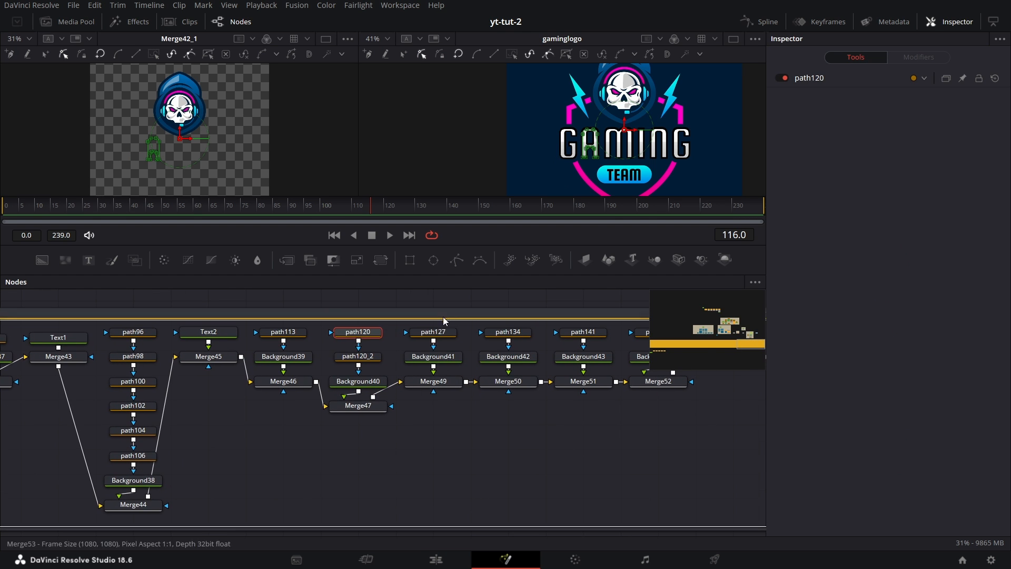
{"action": "left_click", "coordinate": [445, 337]}
{"action": "left_click", "coordinate": [509, 332]}
{"action": "left_click", "coordinate": [583, 332]}
{"action": "left_click_drag", "start_coordinate": [581, 423], "coordinate": [497, 432]}
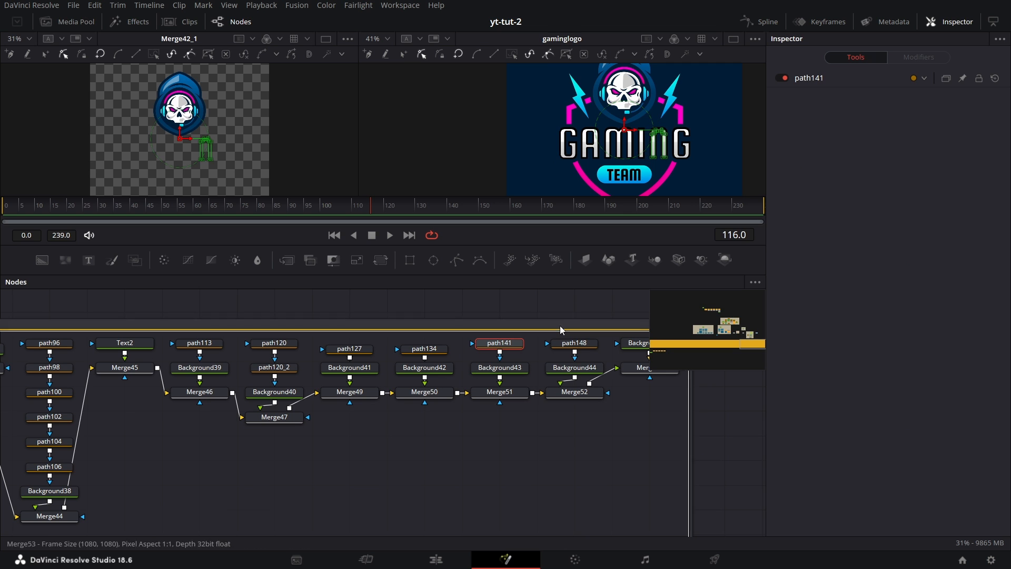
{"action": "left_click_drag", "start_coordinate": [567, 415], "coordinate": [509, 429]}
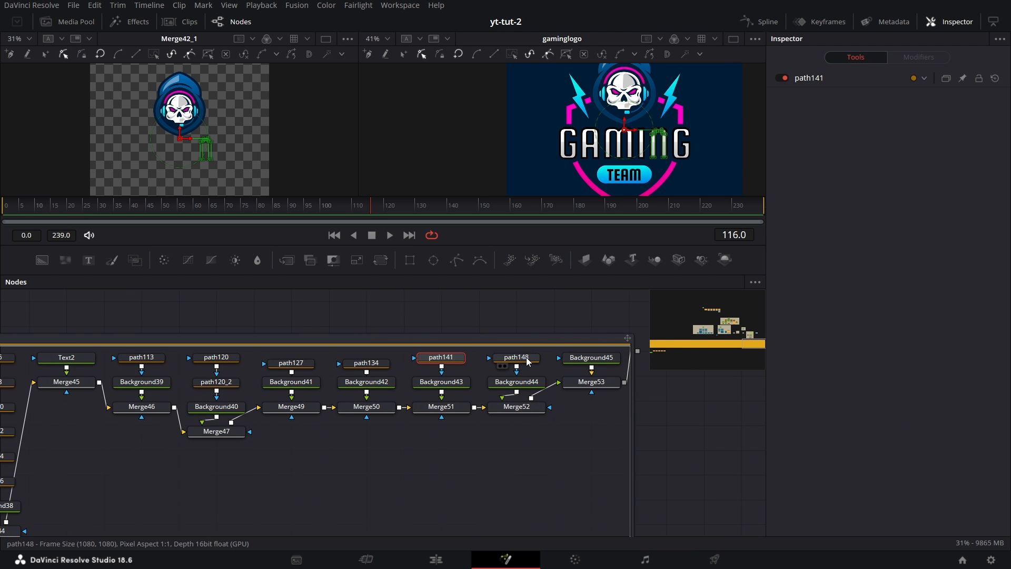
Select Text2 and all GAMING letter path, background and merge nodes, and copy them.
{"action": "left_click", "coordinate": [528, 361]}
{"action": "left_click_drag", "start_coordinate": [527, 361], "coordinate": [638, 314]}
{"action": "left_click_drag", "start_coordinate": [89, 498], "coordinate": [640, 313]}
{"action": "left_click_drag", "start_coordinate": [629, 401], "coordinate": [461, 448]}
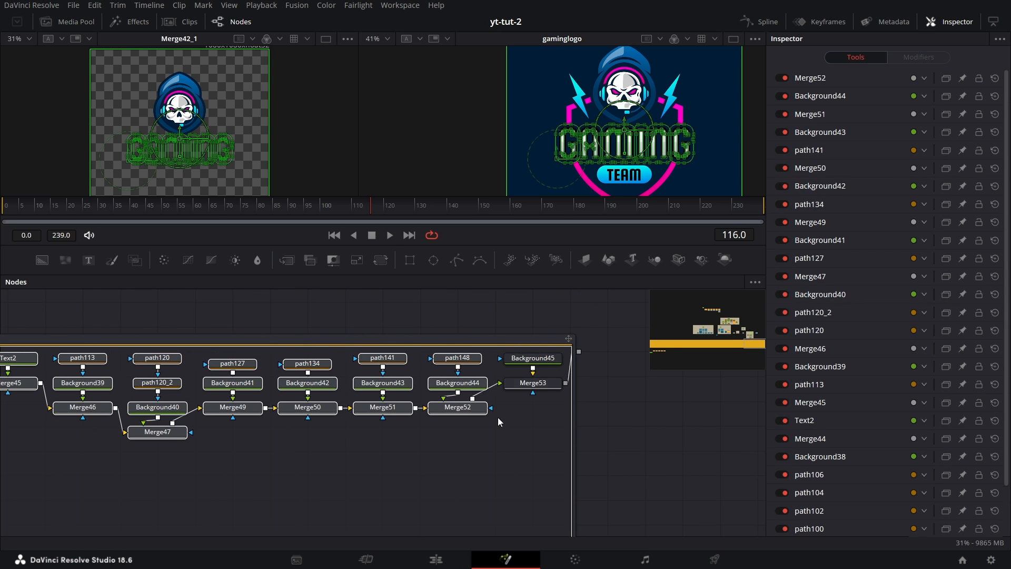
{"action": "right_click", "coordinate": [472, 413]}
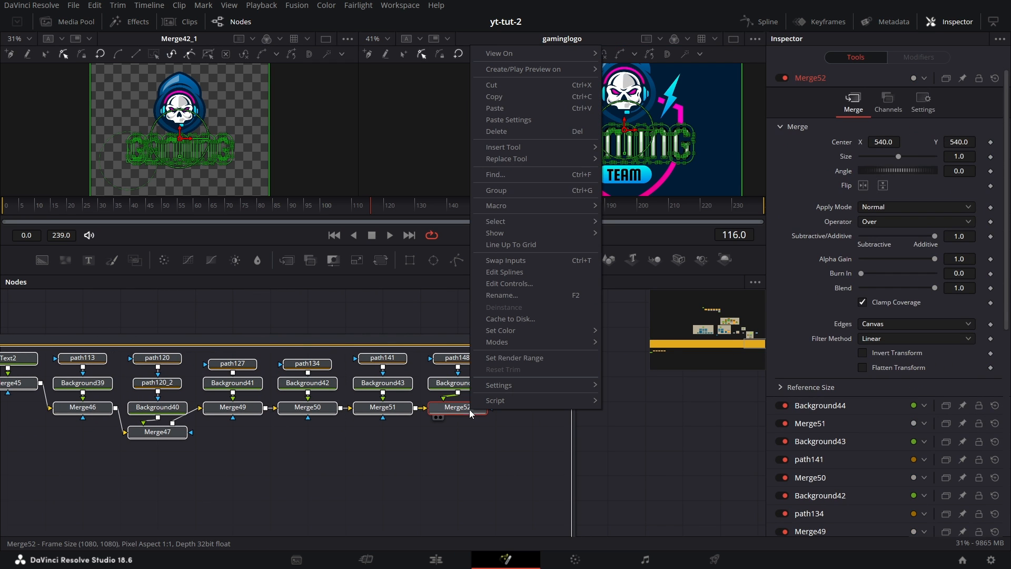
{"action": "left_click", "coordinate": [510, 97]}
Paste the copied GAMING nodes beside the grouped fr, tm, rbolt, lbolt and hd chains.
{"action": "left_click_drag", "start_coordinate": [157, 441], "coordinate": [579, 295]}
{"action": "left_click_drag", "start_coordinate": [171, 377], "coordinate": [594, 462]}
{"action": "left_click_drag", "start_coordinate": [148, 442], "coordinate": [569, 355]}
{"action": "left_click_drag", "start_coordinate": [155, 408], "coordinate": [266, 483]}
{"action": "left_click", "coordinate": [504, 409]}
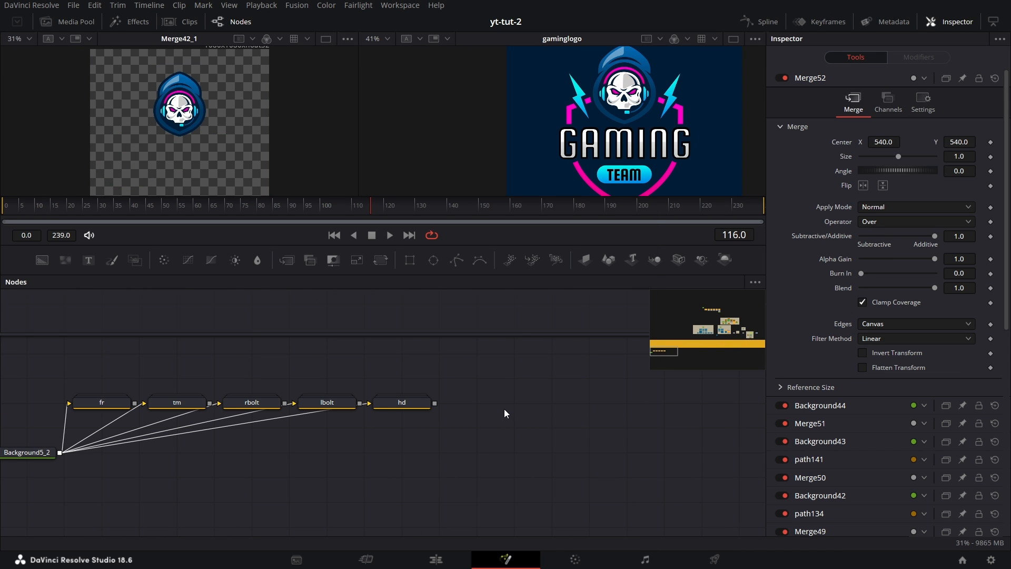
{"action": "right_click", "coordinate": [504, 409]}
{"action": "left_click_drag", "start_coordinate": [519, 498], "coordinate": [509, 405]}
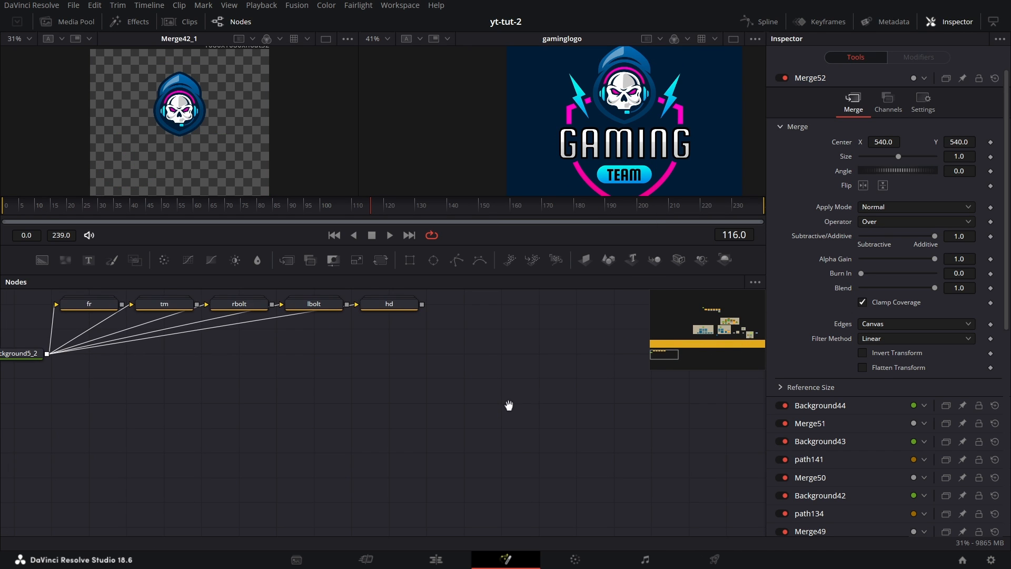
{"action": "right_click", "coordinate": [520, 437]}
{"action": "left_click", "coordinate": [565, 421]}
Connect Background5_2's output into the pasted GAMING chain and view Merge52_1 in the left viewer.
{"action": "left_click_drag", "start_coordinate": [351, 469], "coordinate": [595, 468]}
{"action": "left_click_drag", "start_coordinate": [294, 353], "coordinate": [191, 484]}
{"action": "left_click_drag", "start_coordinate": [557, 462], "coordinate": [471, 466]}
{"action": "key", "text": "1"}
{"action": "left_click_drag", "start_coordinate": [486, 404], "coordinate": [776, 374]}
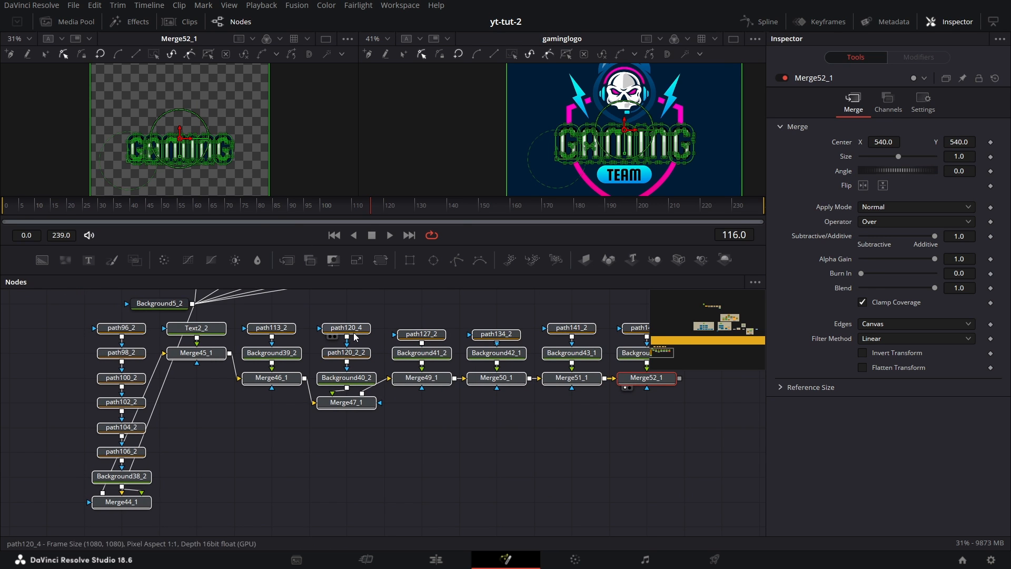
Group the pasted GAMING nodes and rename the group as gm.
{"action": "right_click", "coordinate": [356, 337]}
{"action": "left_click", "coordinate": [412, 131]}
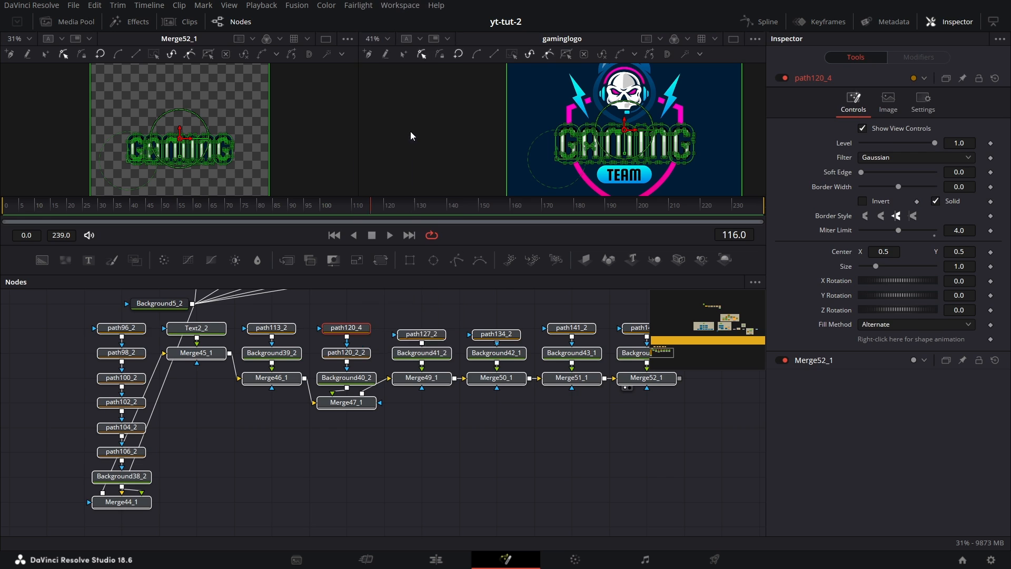
{"action": "right_click", "coordinate": [389, 320]}
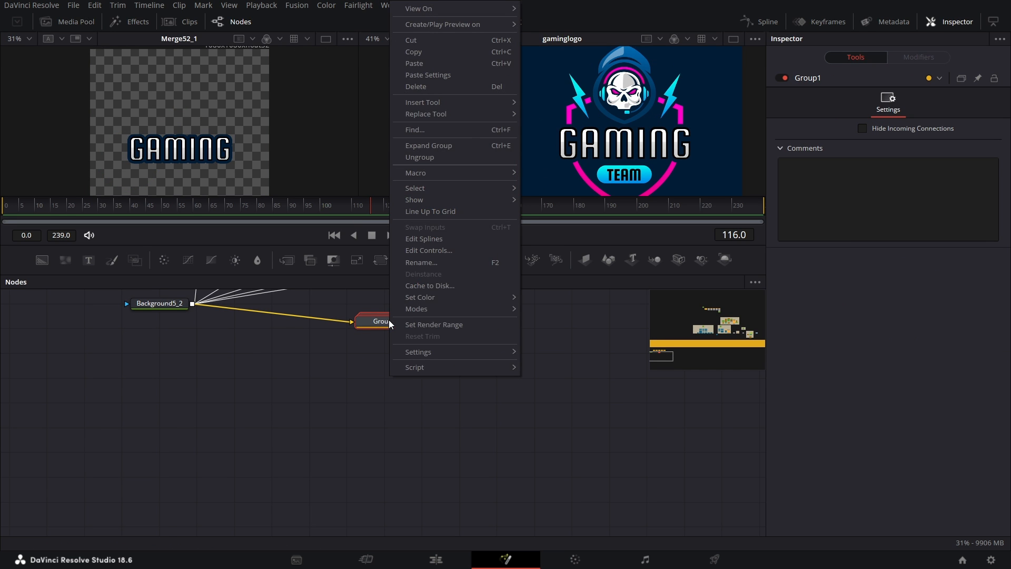
{"action": "left_click", "coordinate": [433, 262]}
{"action": "type", "text": "gm"}
{"action": "key", "text": "Return"}
Place gm at the end of the group row and move the fr group below it, beside Background5_2.
{"action": "scroll", "coordinate": [465, 478], "scroll_direction": "up", "scroll_amount": 5}
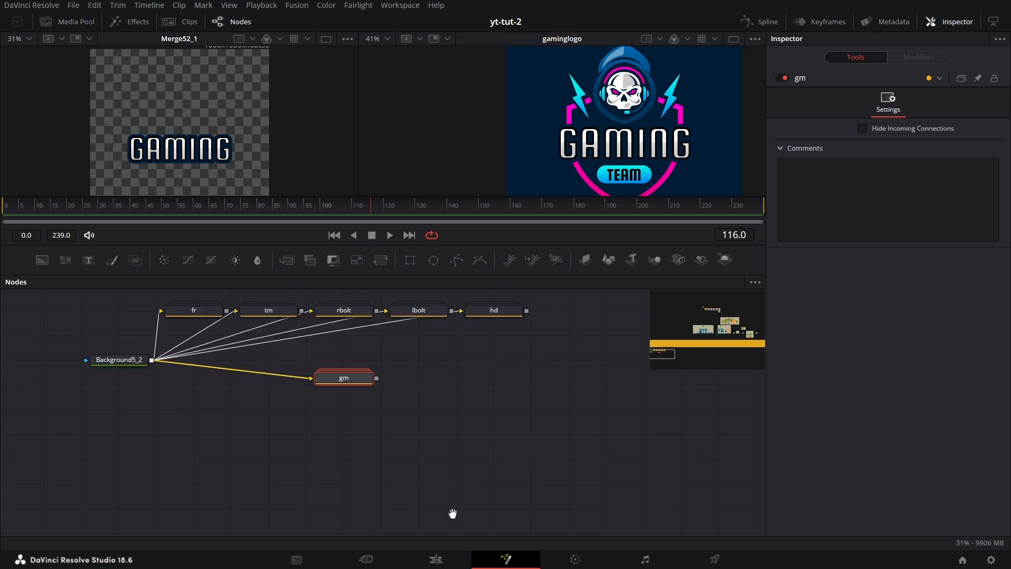
{"action": "left_click_drag", "start_coordinate": [301, 437], "coordinate": [563, 371]}
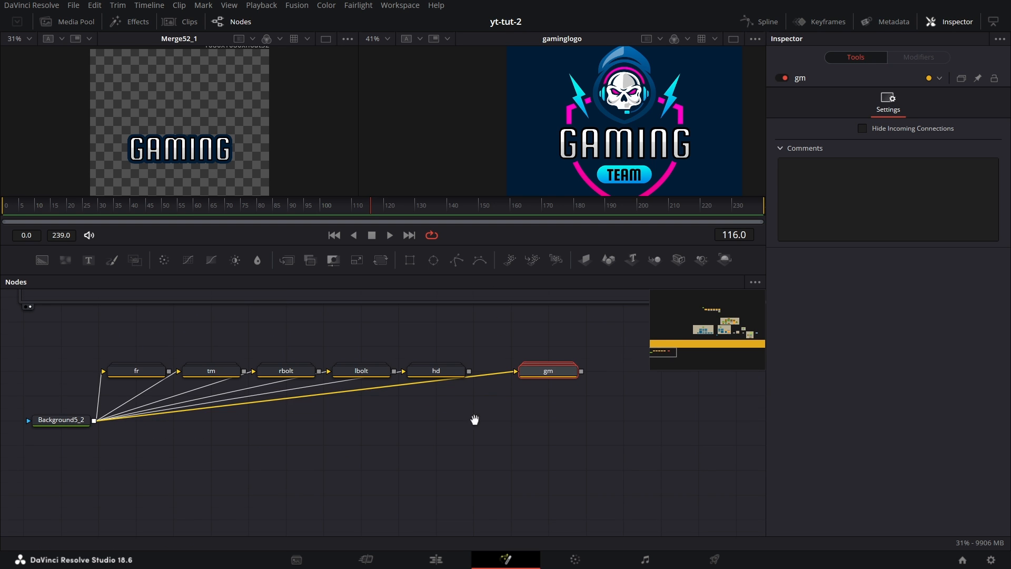
{"action": "scroll", "coordinate": [166, 454], "scroll_direction": "up", "scroll_amount": 2}
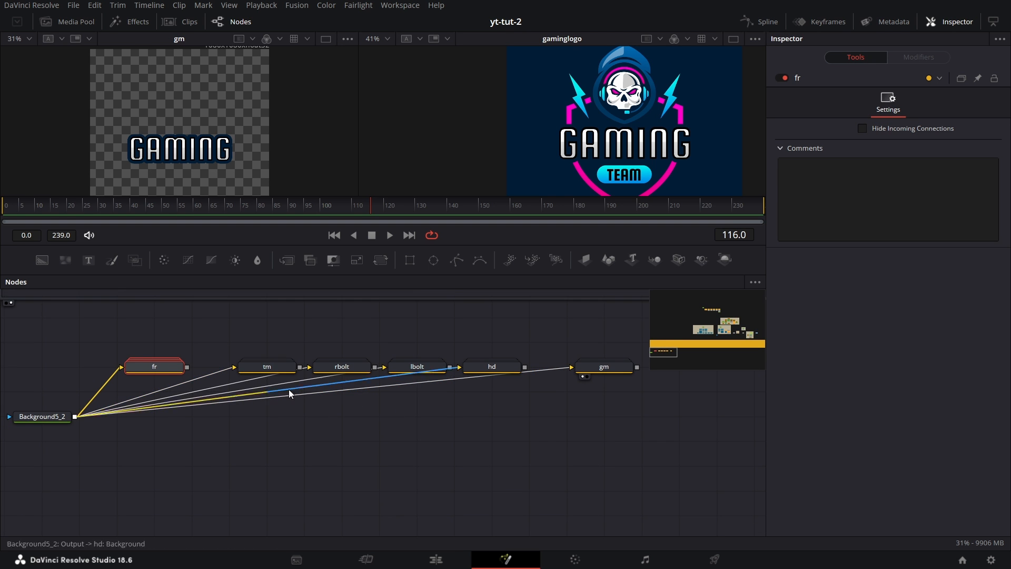
{"action": "left_click_drag", "start_coordinate": [175, 371], "coordinate": [163, 454]}
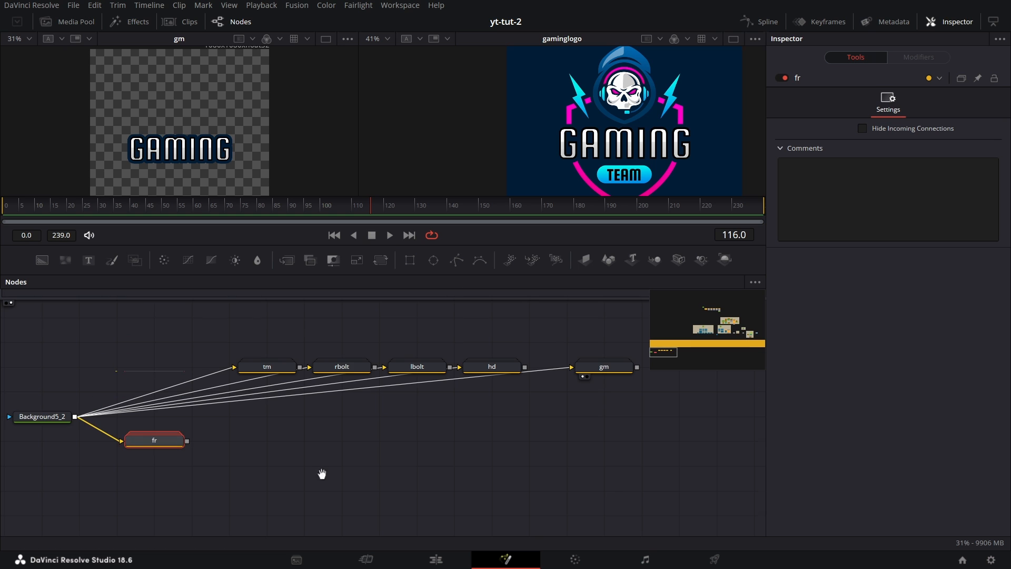
{"action": "left_click_drag", "start_coordinate": [321, 474], "coordinate": [379, 423]}
{"action": "left_click_drag", "start_coordinate": [216, 389], "coordinate": [252, 389]}
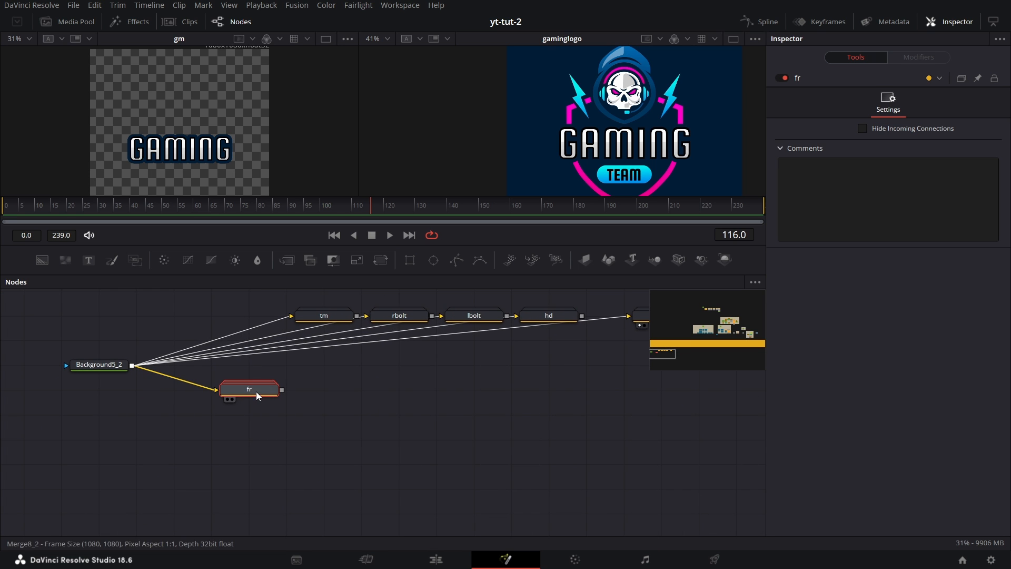
Expand the fr group, view path6_2 in the left viewer, and copy its shield polyline.
{"action": "double_click", "coordinate": [256, 391]}
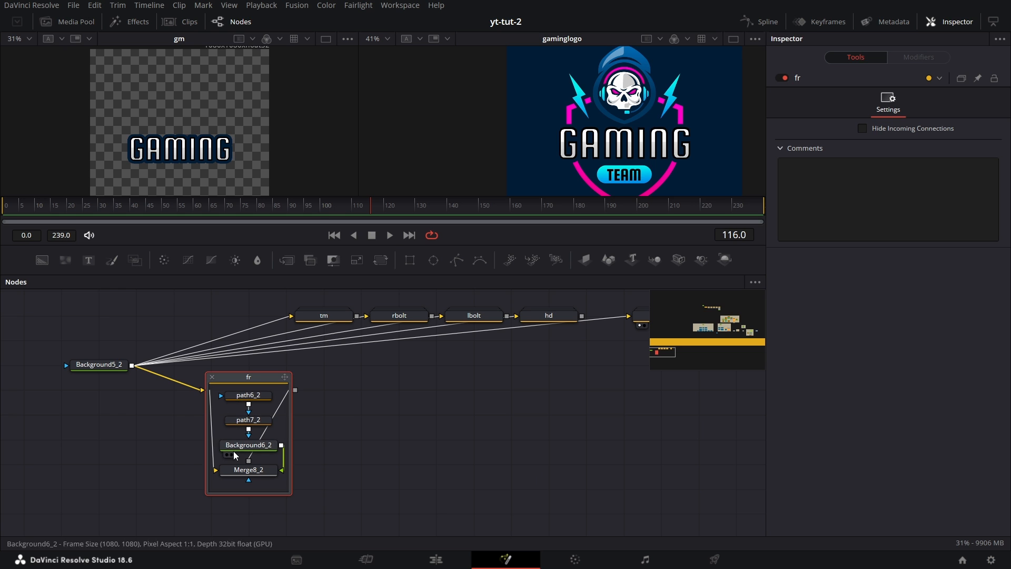
{"action": "left_click_drag", "start_coordinate": [478, 498], "coordinate": [467, 465]}
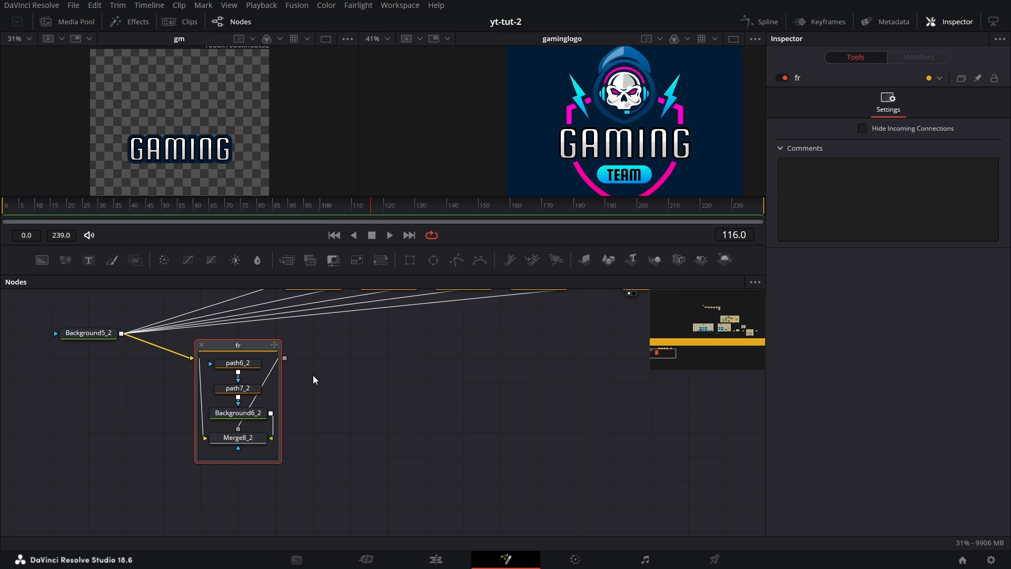
{"action": "left_click", "coordinate": [252, 369]}
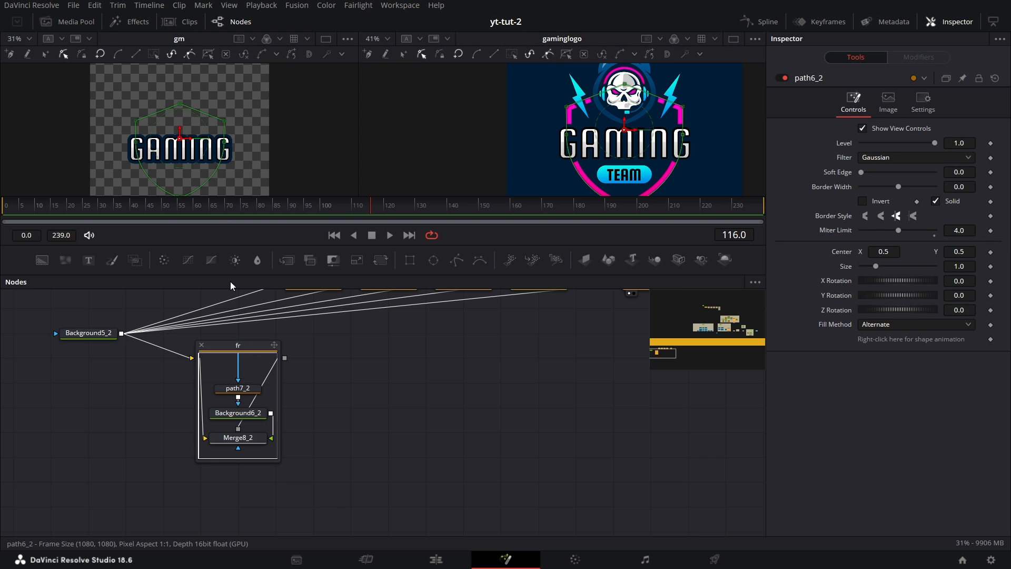
{"action": "key", "text": "1"}
{"action": "left_click_drag", "start_coordinate": [118, 69], "coordinate": [248, 192]}
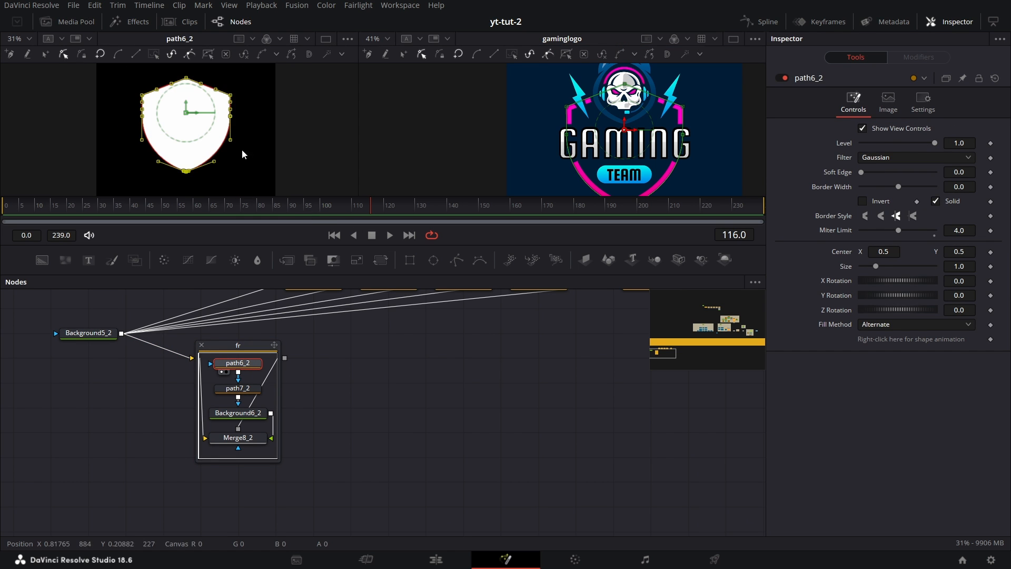
{"action": "right_click", "coordinate": [232, 98]}
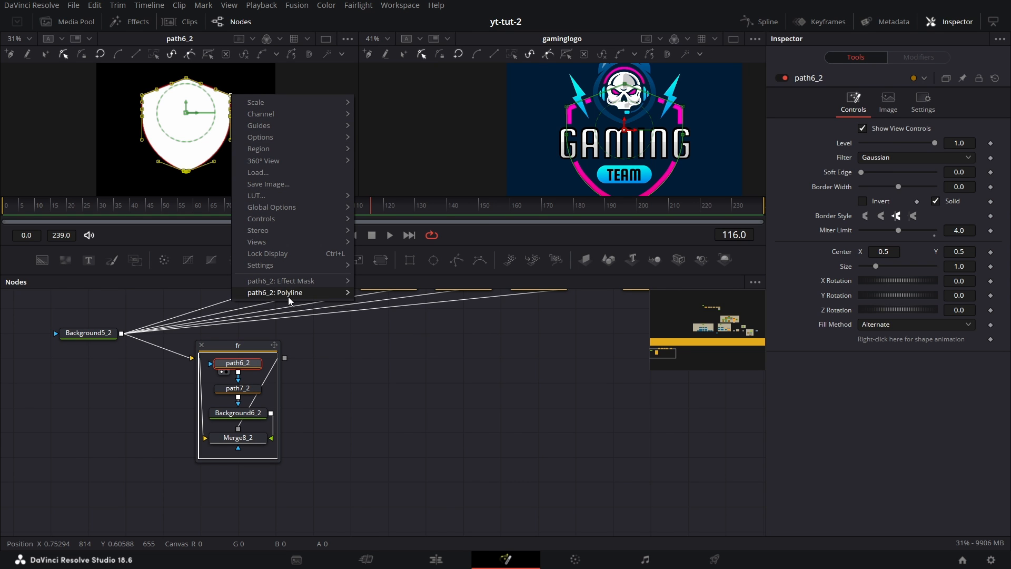
{"action": "mouse_move", "coordinate": [304, 292]}
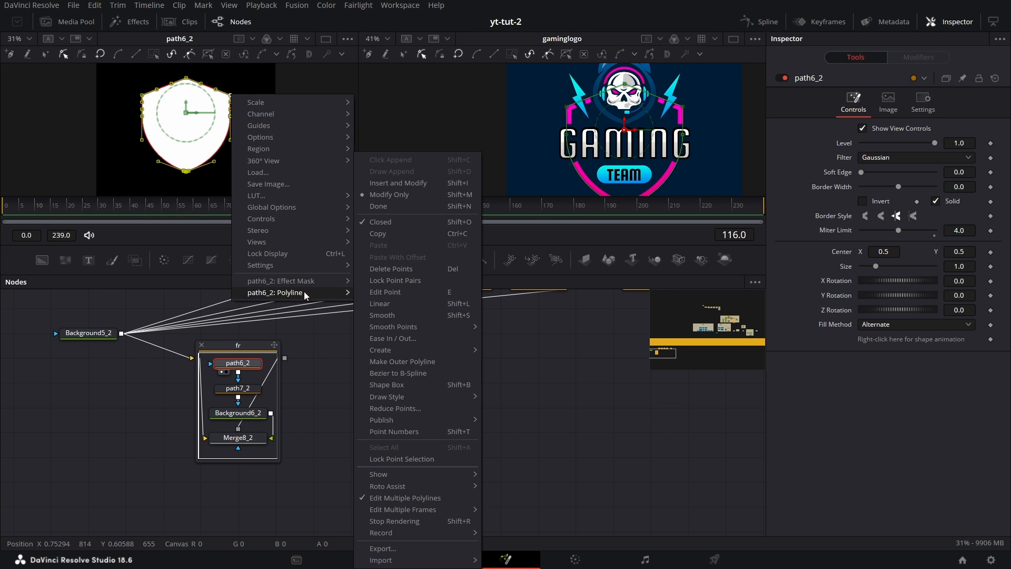
{"action": "left_click", "coordinate": [409, 233]}
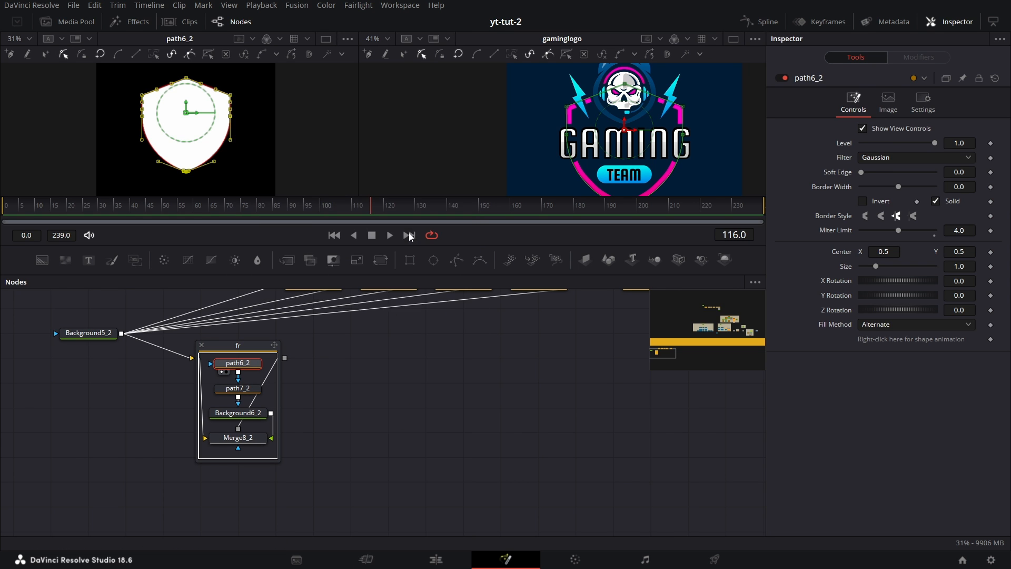
Add an sPolygon node to the node tree.
{"action": "left_click", "coordinate": [453, 416]}
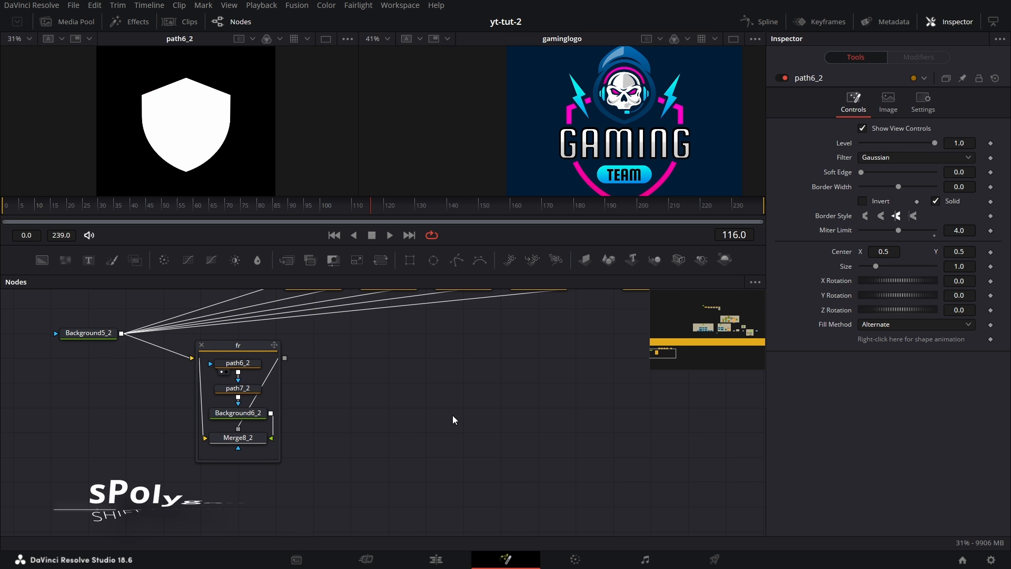
{"action": "key", "text": "shift+space"}
{"action": "type", "text": "spol"}
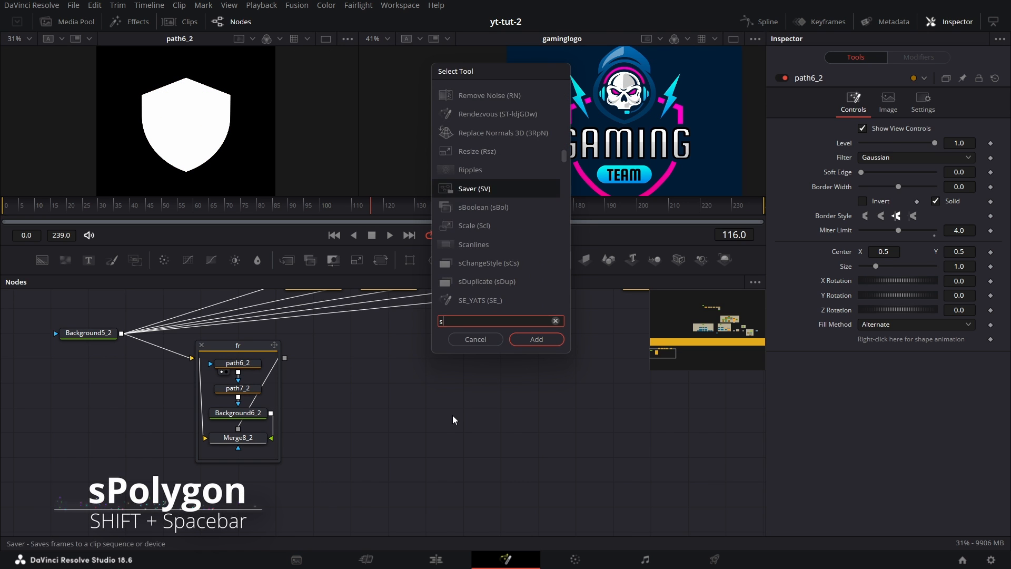
{"action": "key", "text": "Return"}
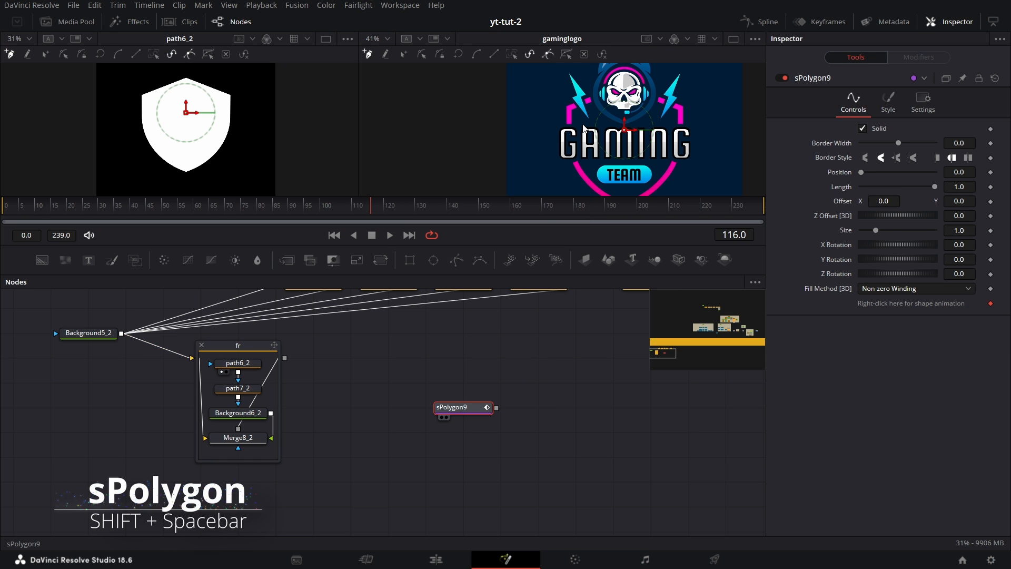
Paste the copied shield polyline into sPolygon9 and move the node up beside the fr group.
{"action": "key", "text": "2"}
{"action": "right_click", "coordinate": [515, 118]}
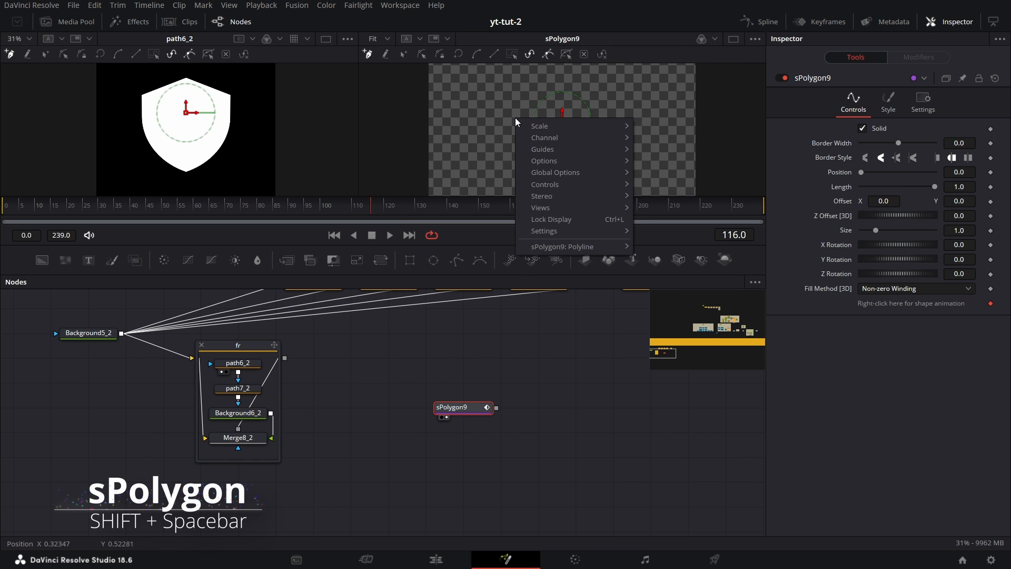
{"action": "mouse_move", "coordinate": [596, 246]}
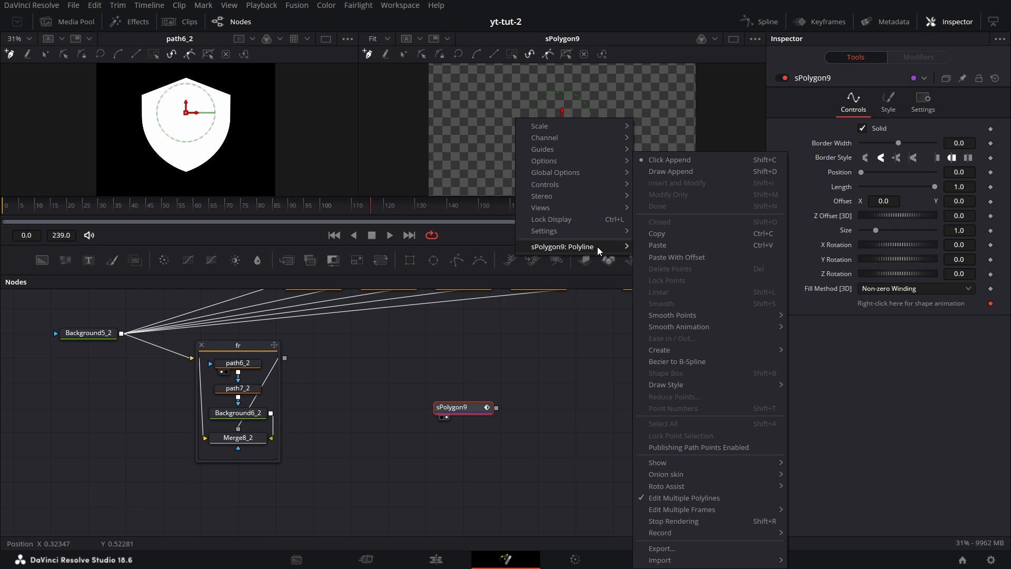
{"action": "left_click", "coordinate": [673, 246]}
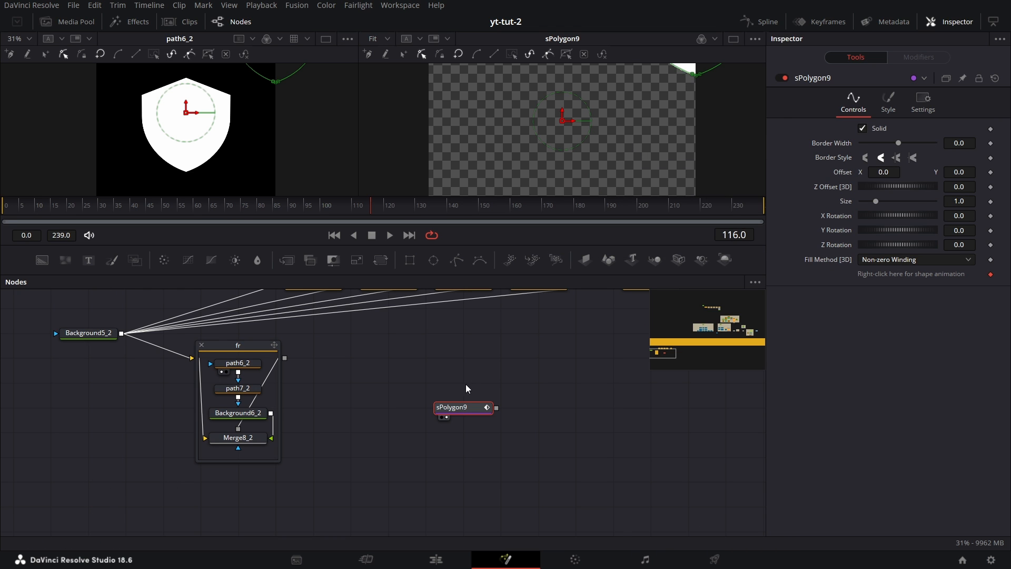
{"action": "left_click_drag", "start_coordinate": [464, 415], "coordinate": [410, 366]}
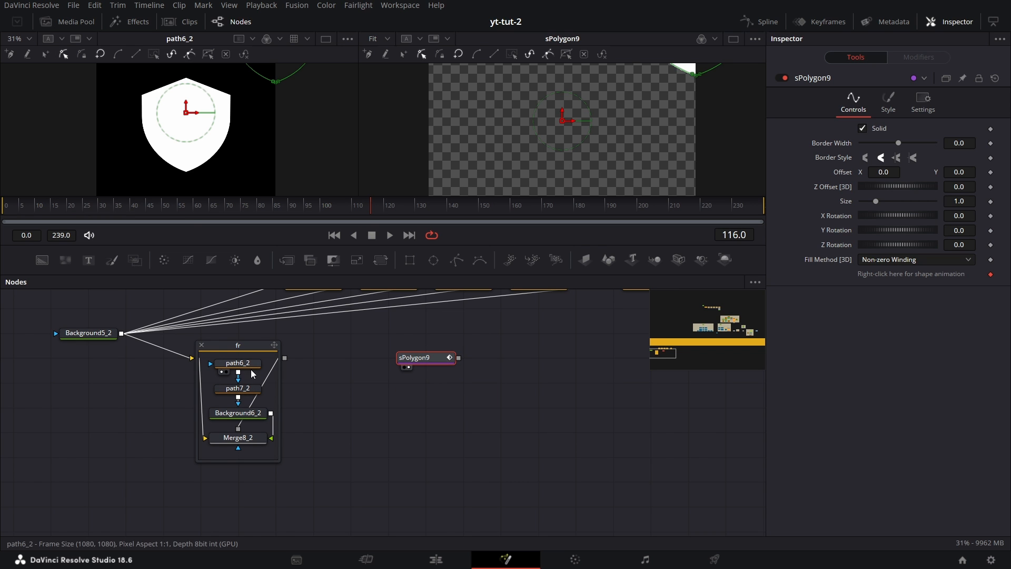
View path7_2 in the left viewer, select all its points and copy its inner shield polyline.
{"action": "left_click", "coordinate": [250, 390]}
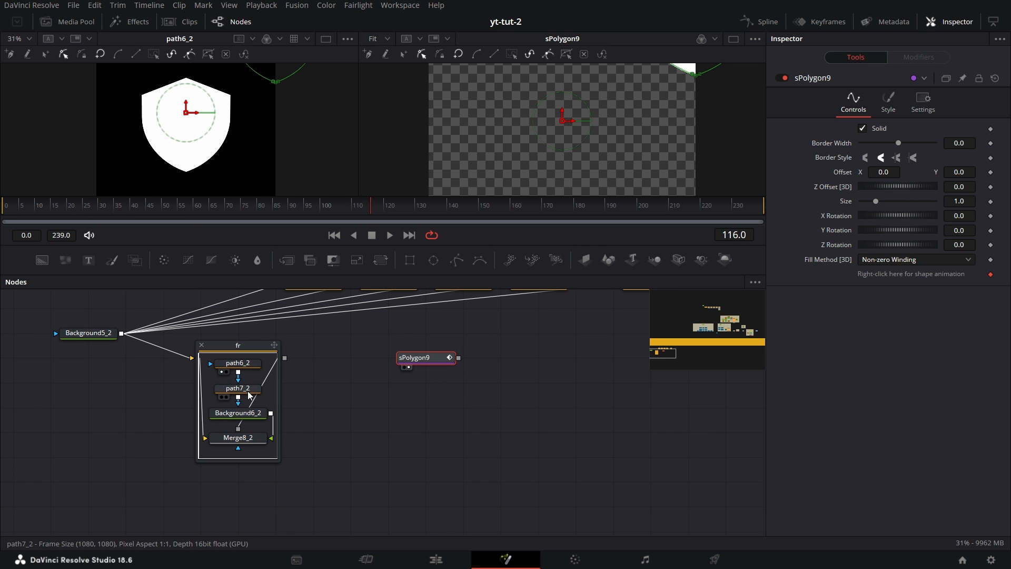
{"action": "key", "text": "1"}
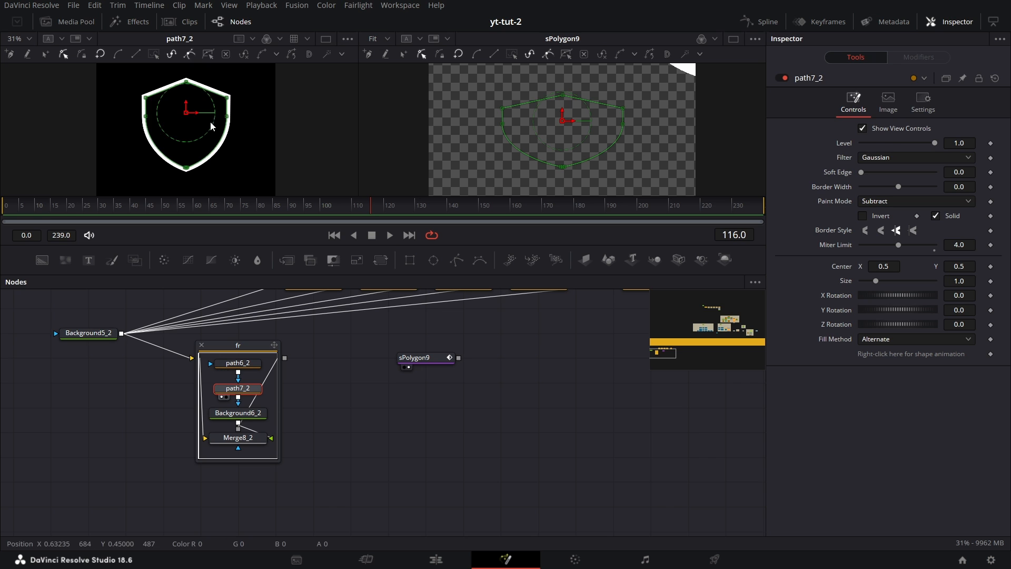
{"action": "left_click_drag", "start_coordinate": [124, 72], "coordinate": [238, 182]}
{"action": "right_click", "coordinate": [227, 99]}
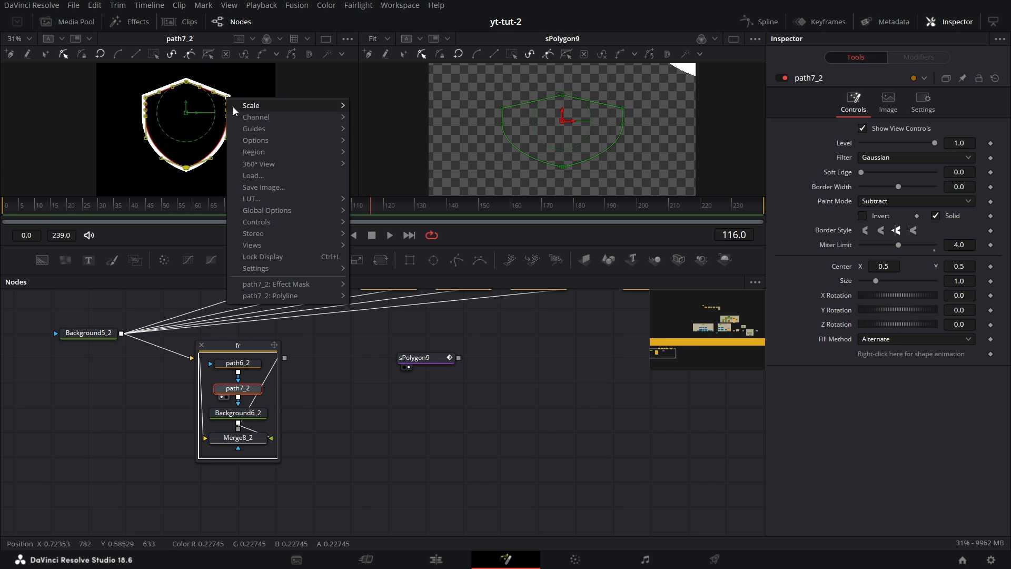
{"action": "mouse_move", "coordinate": [289, 296]}
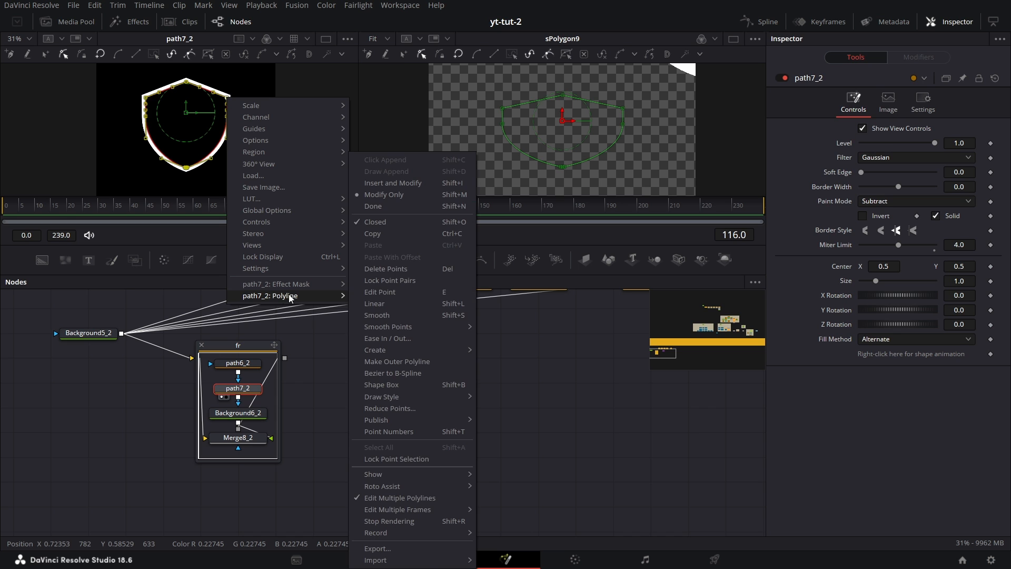
{"action": "left_click", "coordinate": [402, 232]}
{"action": "left_click", "coordinate": [452, 425]}
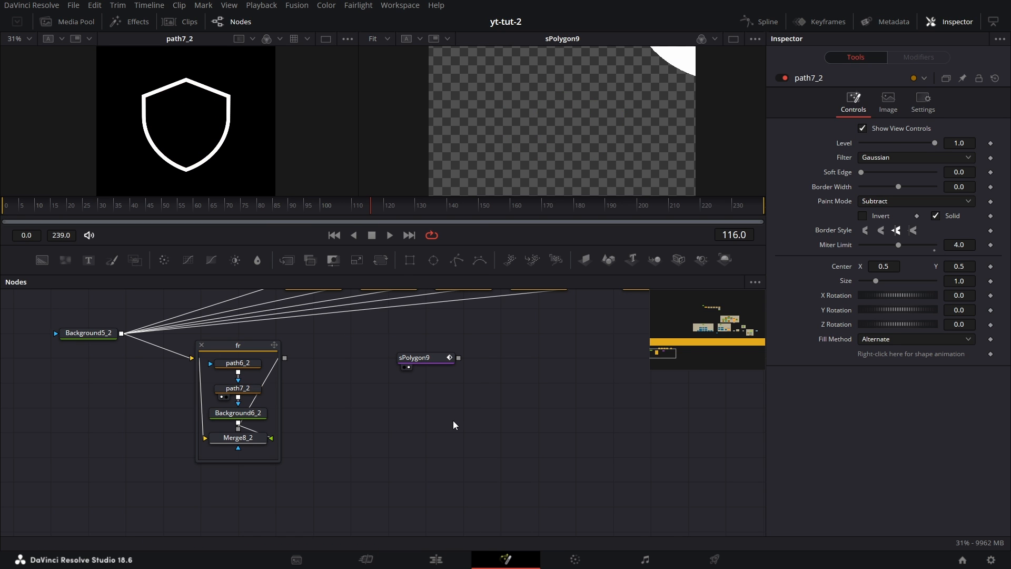
Add a second sPolygon node to the node tree.
{"action": "key", "text": "shift+space"}
{"action": "type", "text": "spol"}
{"action": "left_click", "coordinate": [548, 335]}
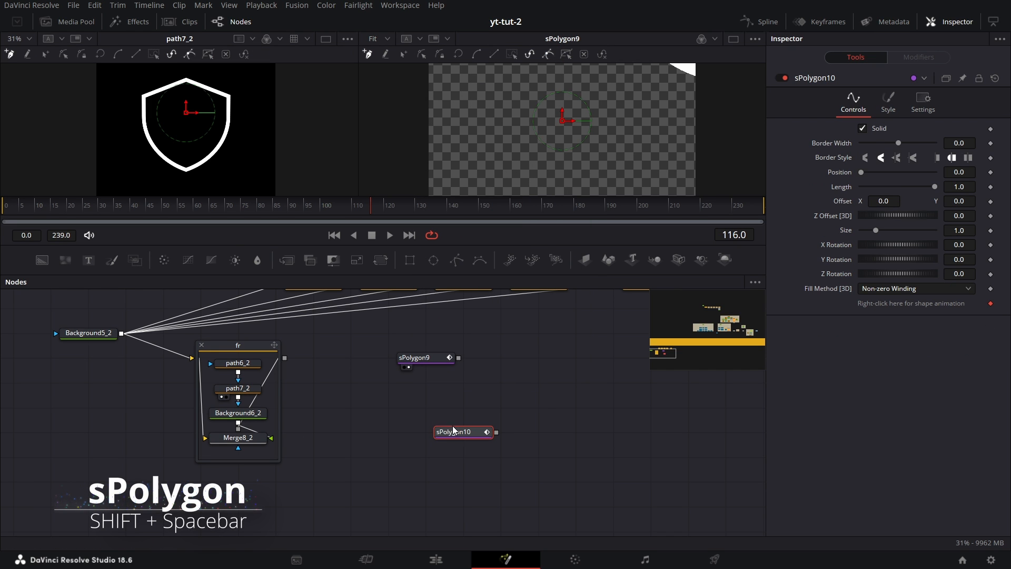
Paste the copied inner shield polyline into sPolygon10 and place it below sPolygon9.
{"action": "key", "text": "2"}
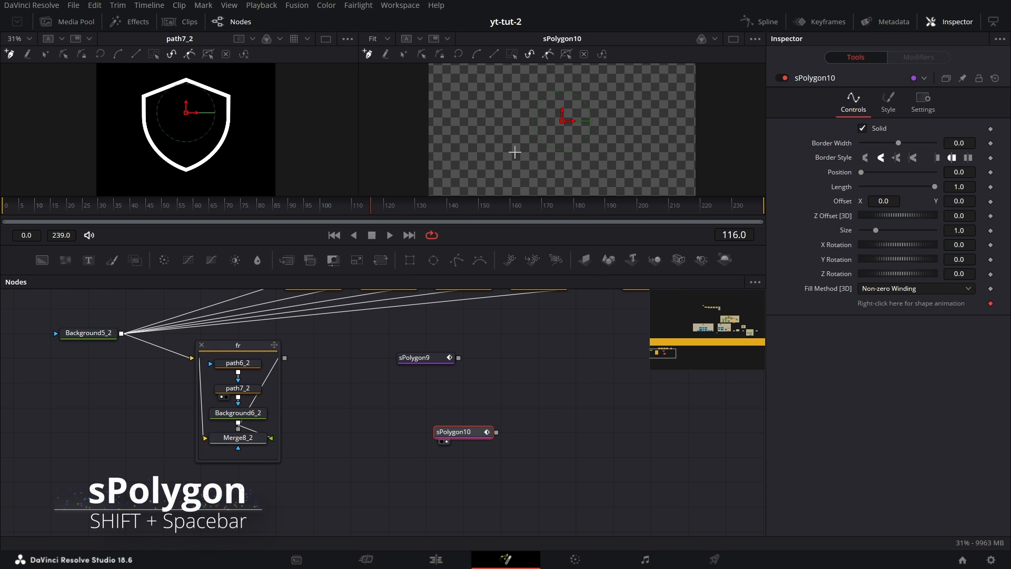
{"action": "right_click", "coordinate": [516, 109]}
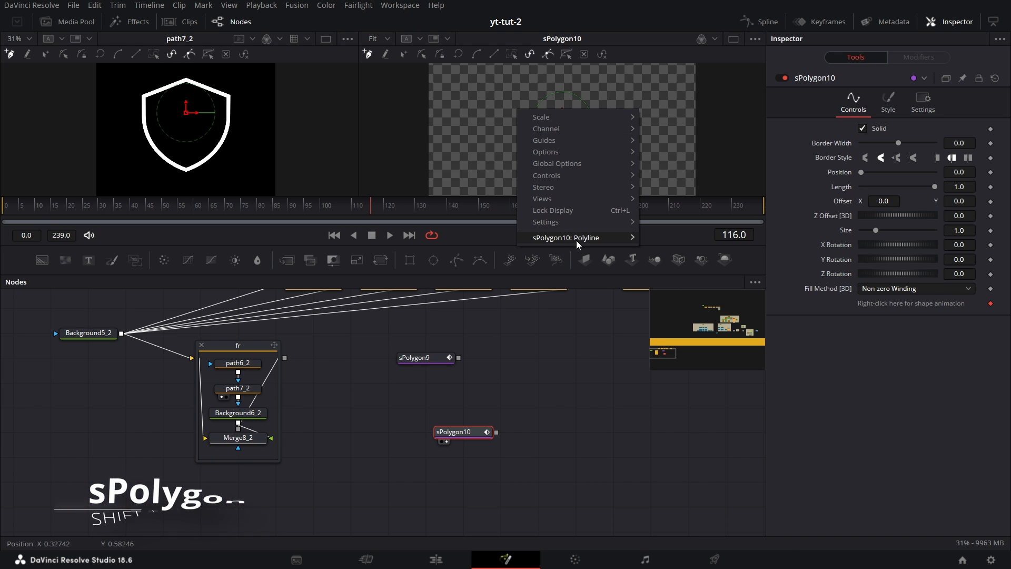
{"action": "mouse_move", "coordinate": [577, 240]}
{"action": "left_click", "coordinate": [666, 245]}
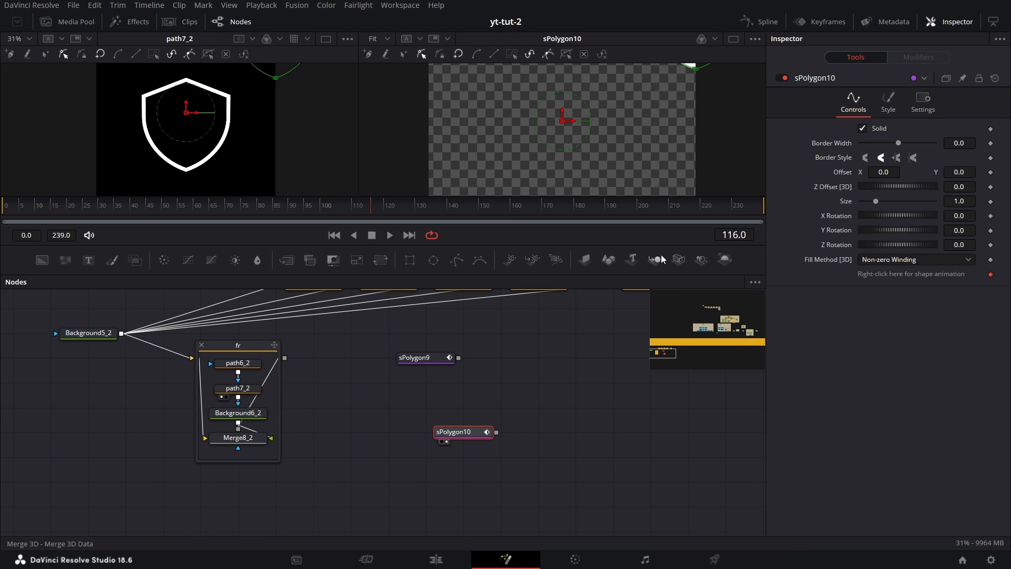
{"action": "left_click_drag", "start_coordinate": [471, 432], "coordinate": [434, 408]}
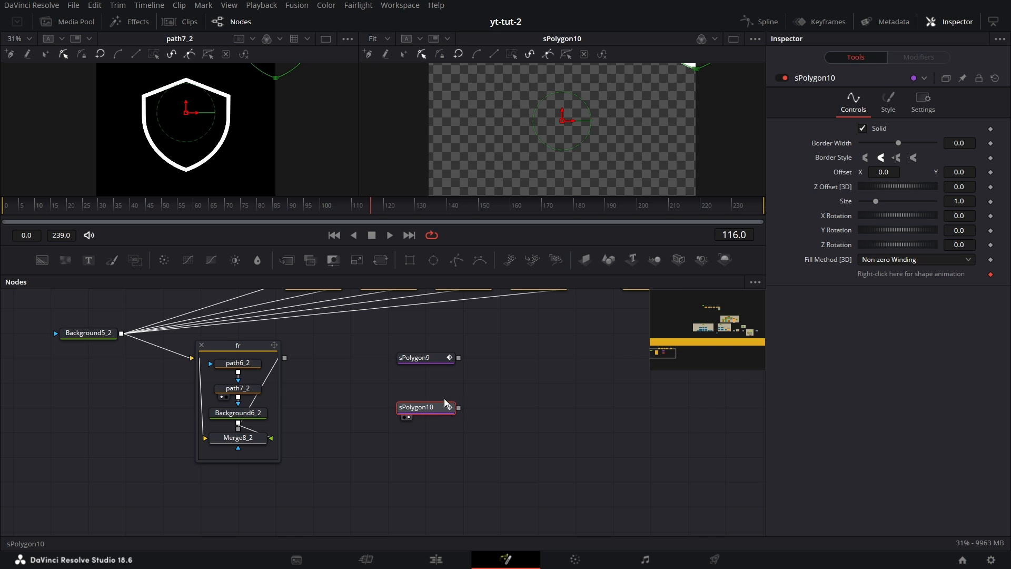
Add an sBoolean node and connect sPolygon9 and sPolygon10 to its two inputs.
{"action": "left_click", "coordinate": [500, 385]}
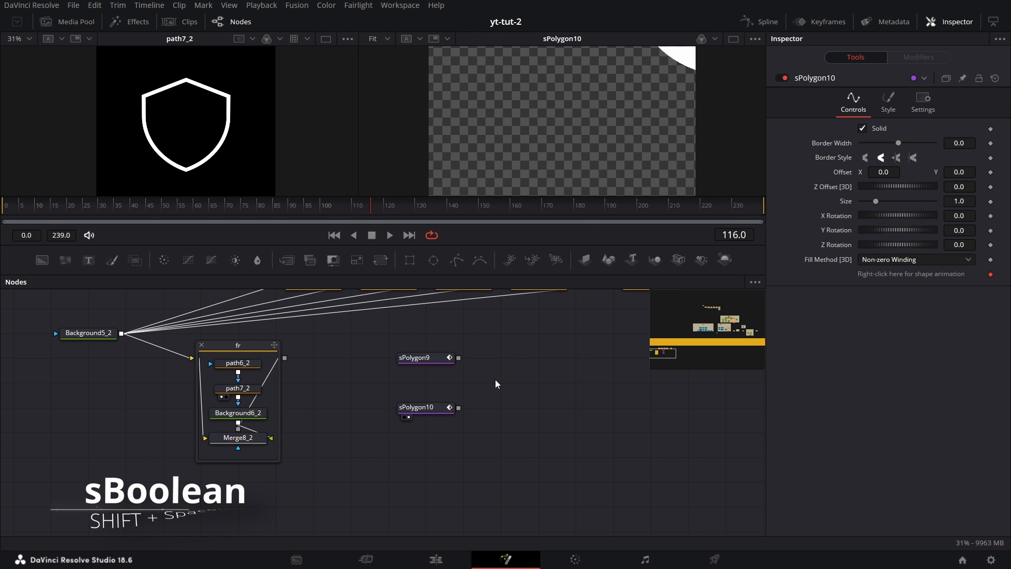
{"action": "key", "text": "shift+space"}
{"action": "type", "text": "sbool"}
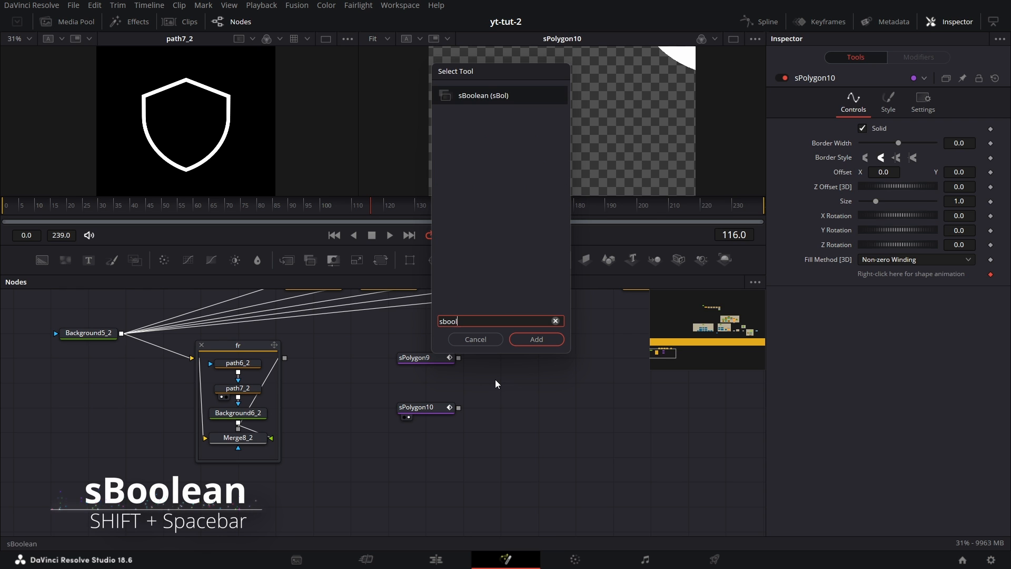
{"action": "key", "text": "Return"}
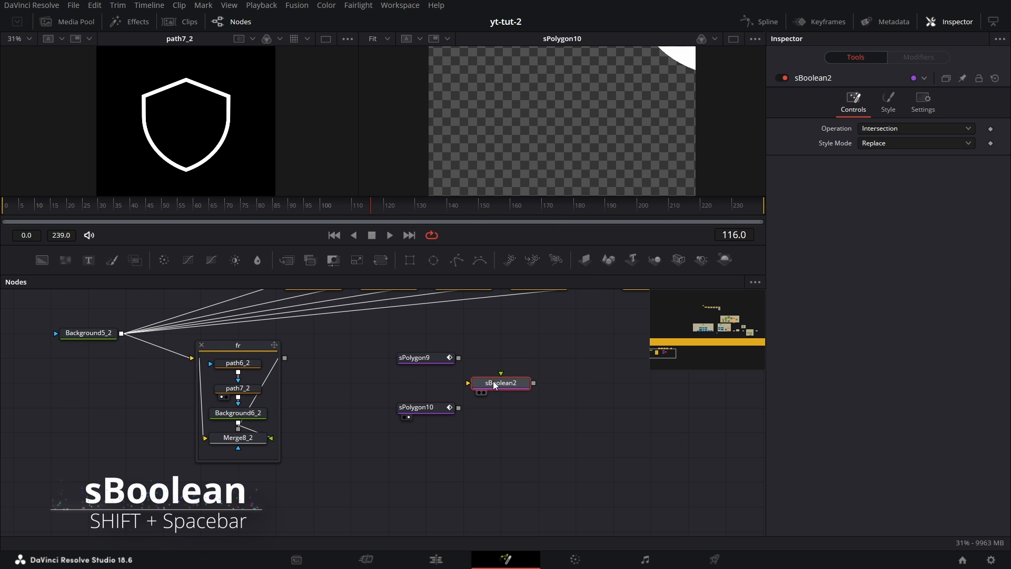
{"action": "left_click", "coordinate": [460, 362]}
{"action": "left_click_drag", "start_coordinate": [459, 358], "coordinate": [502, 377]}
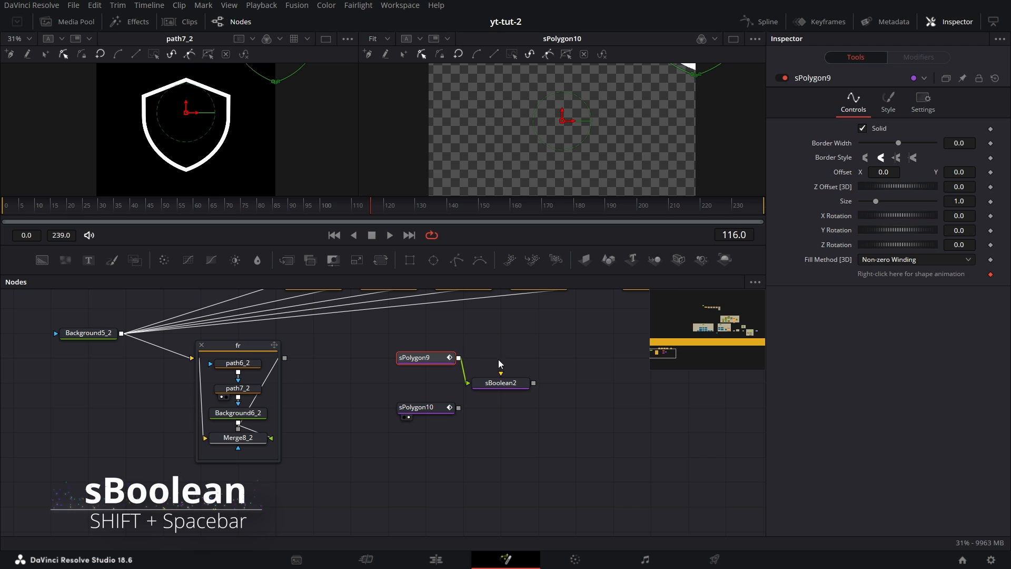
{"action": "left_click_drag", "start_coordinate": [459, 407], "coordinate": [488, 390]}
Set the sBoolean operation to Subtract, view it in the right viewer, and swap its inputs.
{"action": "left_click", "coordinate": [515, 382]}
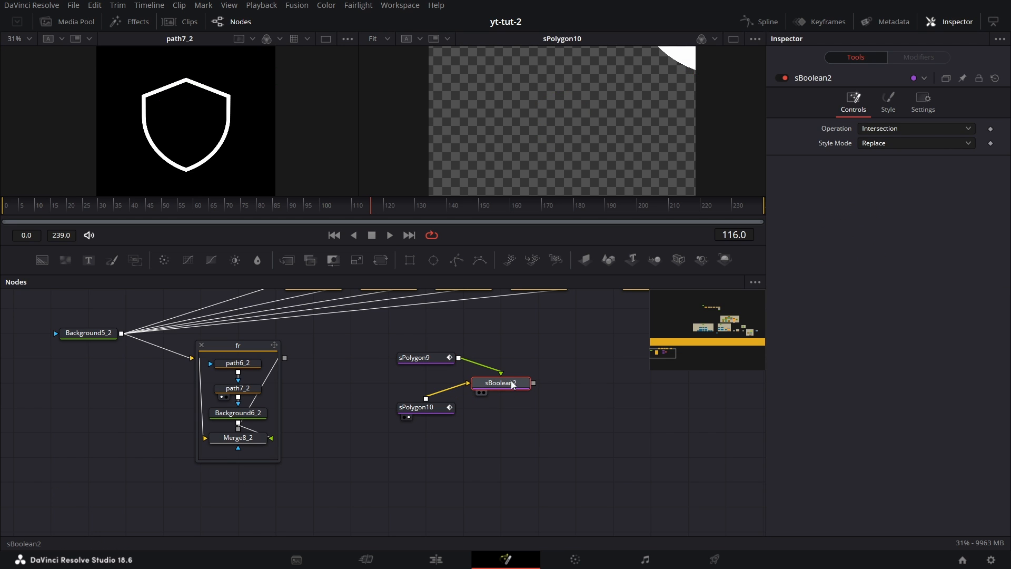
{"action": "left_click", "coordinate": [902, 127]}
{"action": "left_click", "coordinate": [884, 167]}
{"action": "key", "text": "2"}
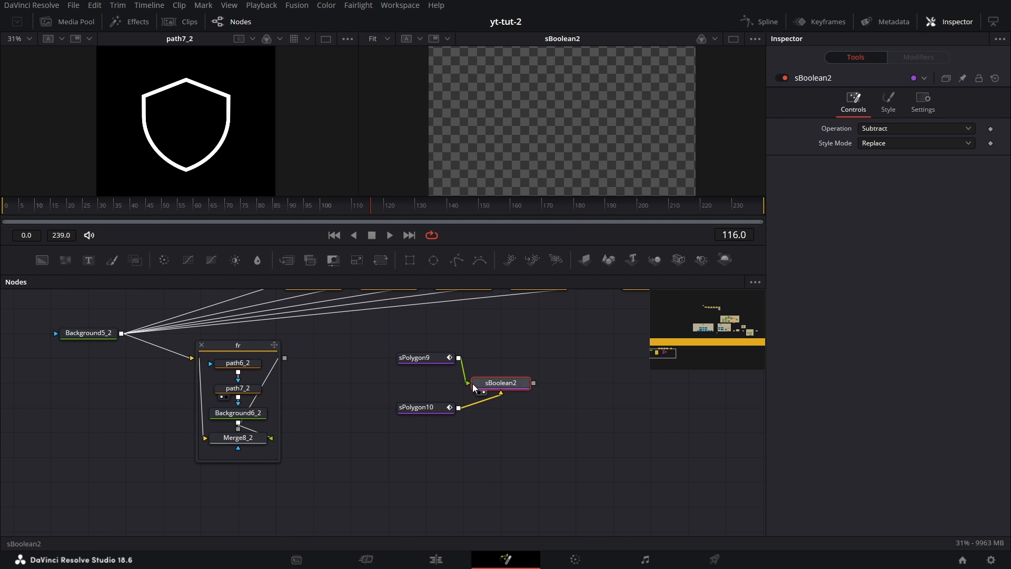
{"action": "right_click", "coordinate": [517, 387]}
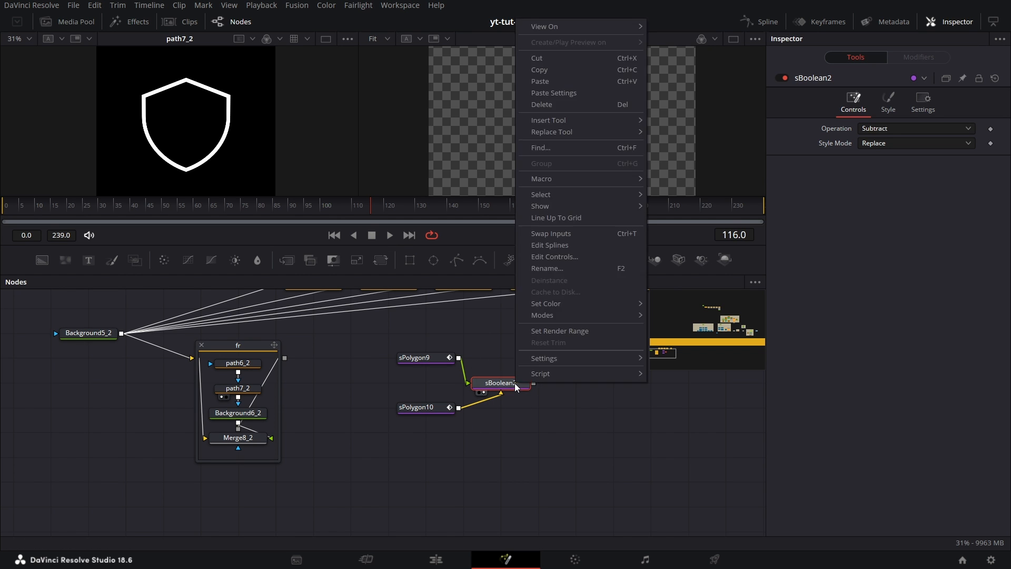
{"action": "left_click", "coordinate": [569, 237]}
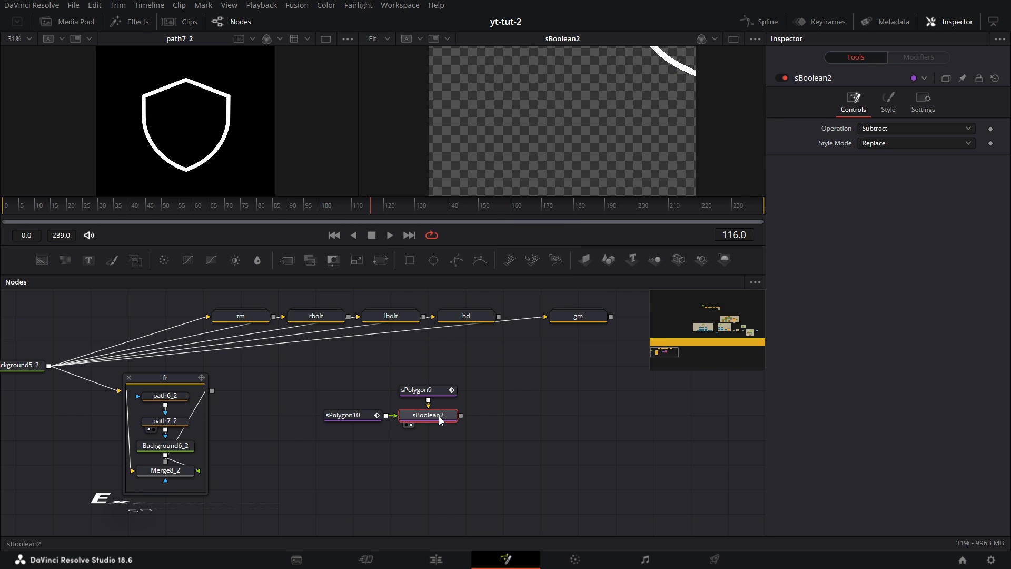
Add an Extrude 3D node after sBoolean2 and view it in the left viewer.
{"action": "key", "text": "shift+space"}
{"action": "key", "text": "BackSpace"}
{"action": "key", "text": "BackSpace"}
{"action": "key", "text": "BackSpace"}
{"action": "key", "text": "BackSpace"}
{"action": "key", "text": "BackSpace"}
{"action": "type", "text": "extr"}
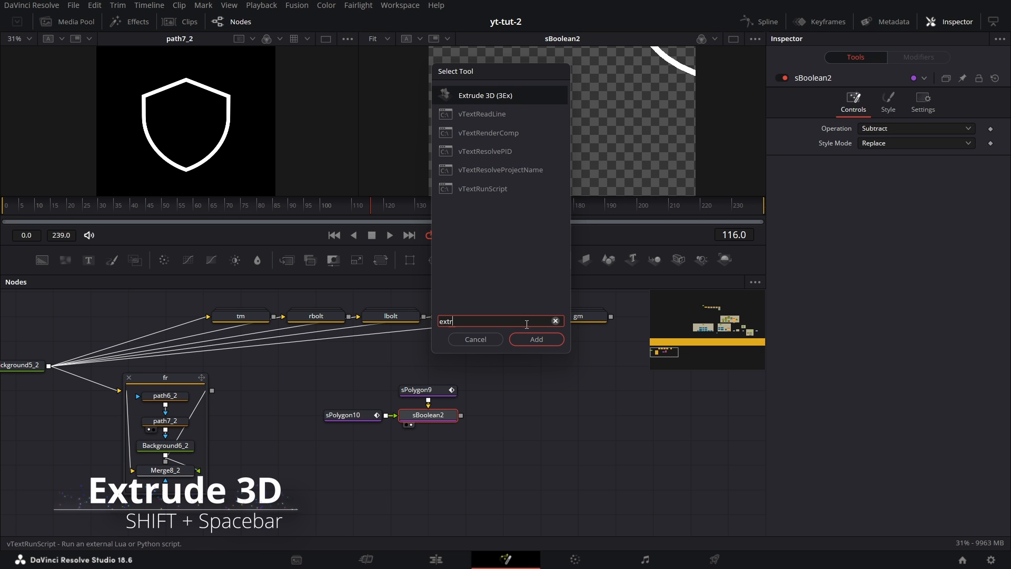
{"action": "left_click", "coordinate": [539, 341]}
{"action": "left_click_drag", "start_coordinate": [441, 443], "coordinate": [125, 204]}
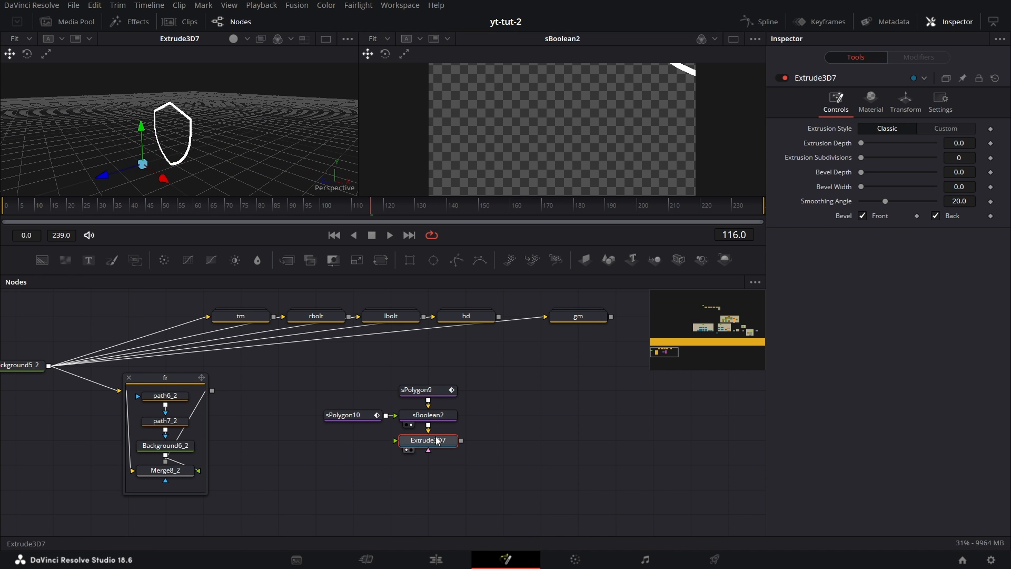
Set the extrusion's Extrusion Depth, Bevel Depth and Bevel Width each to 0.0025.
{"action": "left_click", "coordinate": [973, 143]}
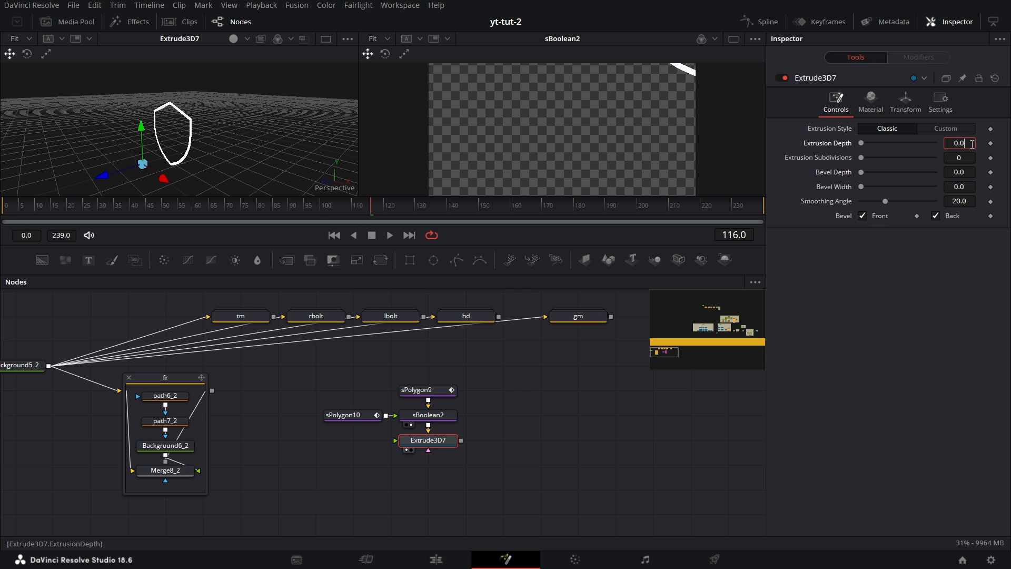
{"action": "type", "text": "25"}
{"action": "key", "text": "Return"}
{"action": "left_click", "coordinate": [969, 174]}
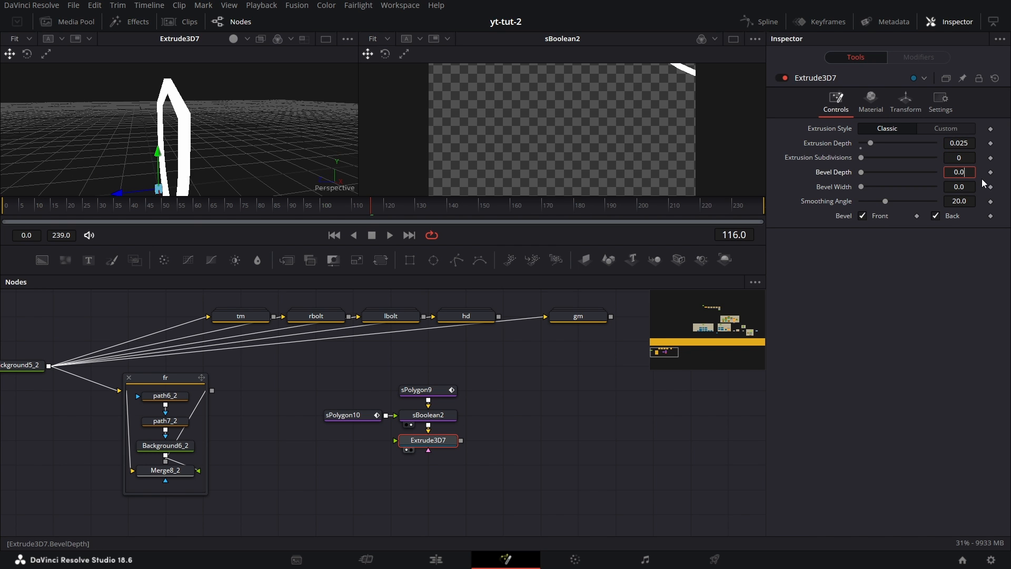
{"action": "type", "text": "025"}
{"action": "key", "text": "Tab"}
{"action": "left_click", "coordinate": [969, 187]}
{"action": "type", "text": "025"}
{"action": "key", "text": "Tab"}
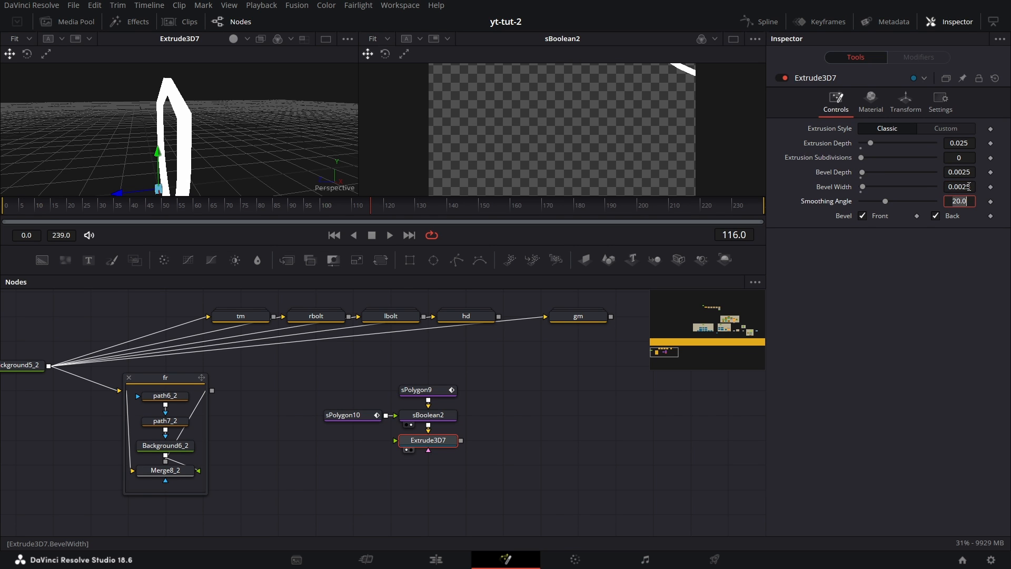
{"action": "left_click", "coordinate": [960, 143]}
{"action": "key", "text": "Return"}
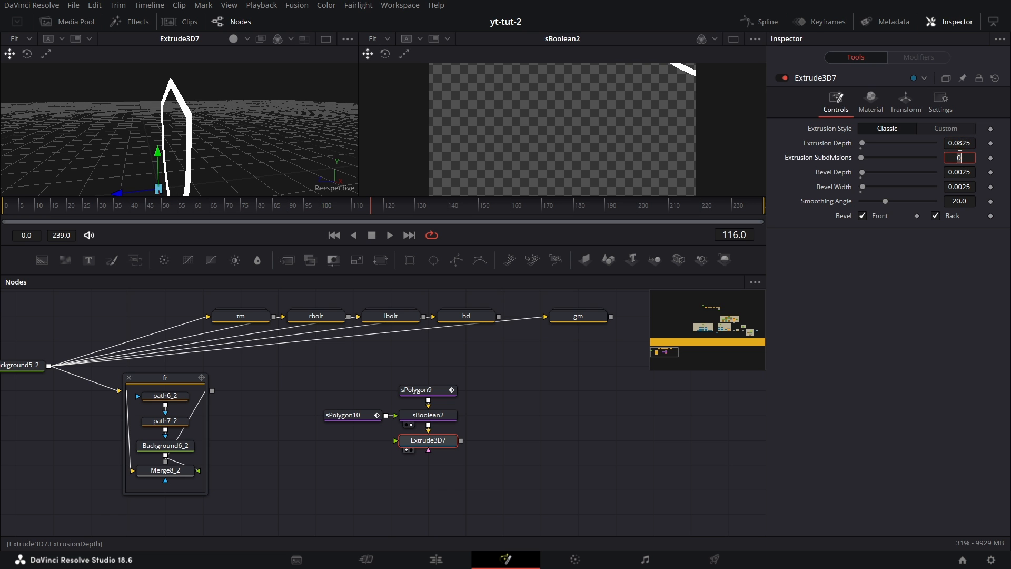
Copy the Background6_2 gradient node inside the fr group.
{"action": "left_click_drag", "start_coordinate": [132, 100], "coordinate": [191, 108]}
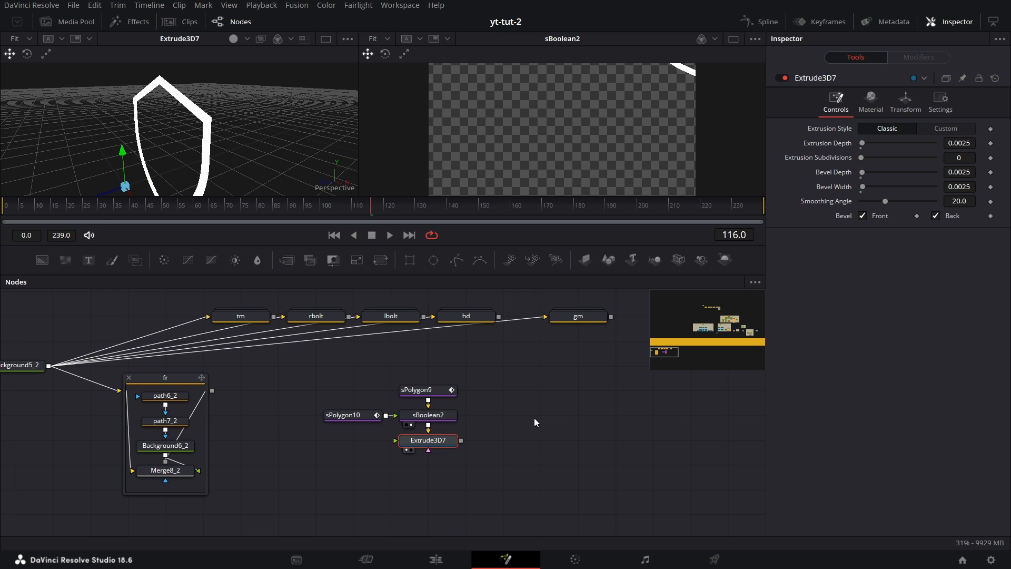
{"action": "scroll", "coordinate": [510, 439], "scroll_direction": "down", "scroll_amount": 4}
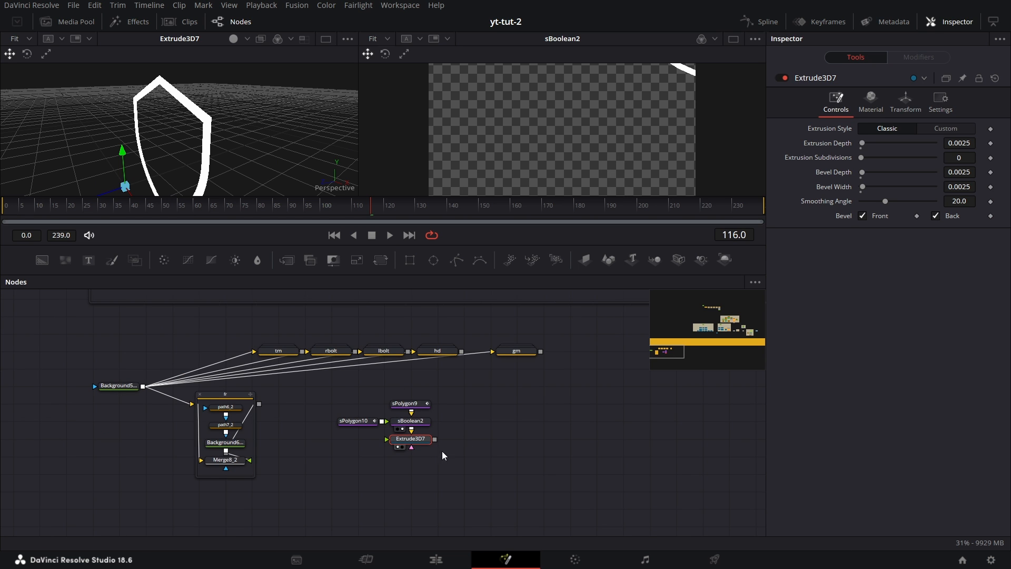
{"action": "left_click_drag", "start_coordinate": [230, 146], "coordinate": [232, 132]}
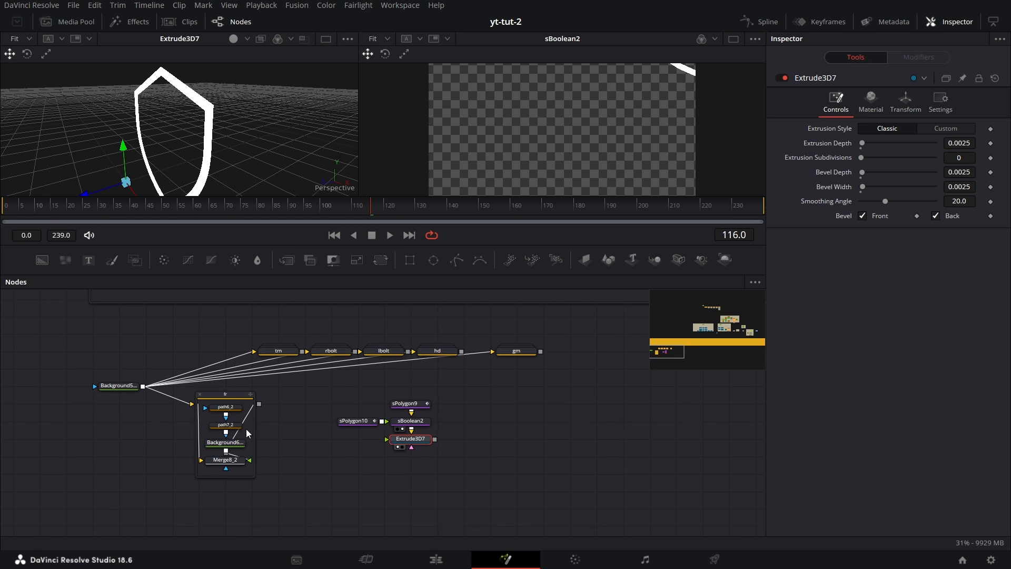
{"action": "left_click", "coordinate": [242, 393]}
{"action": "key", "text": "2"}
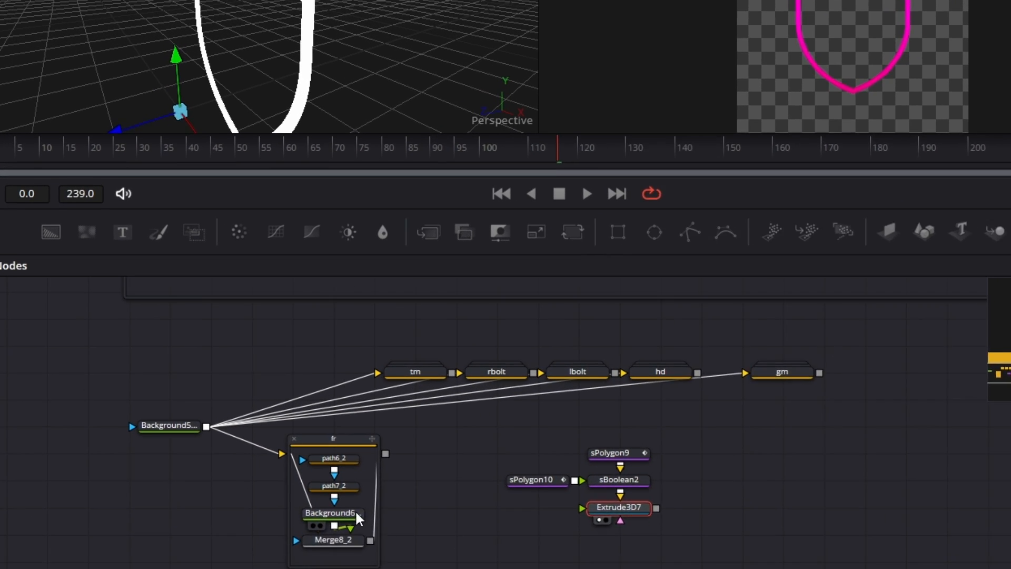
{"action": "right_click", "coordinate": [240, 442]}
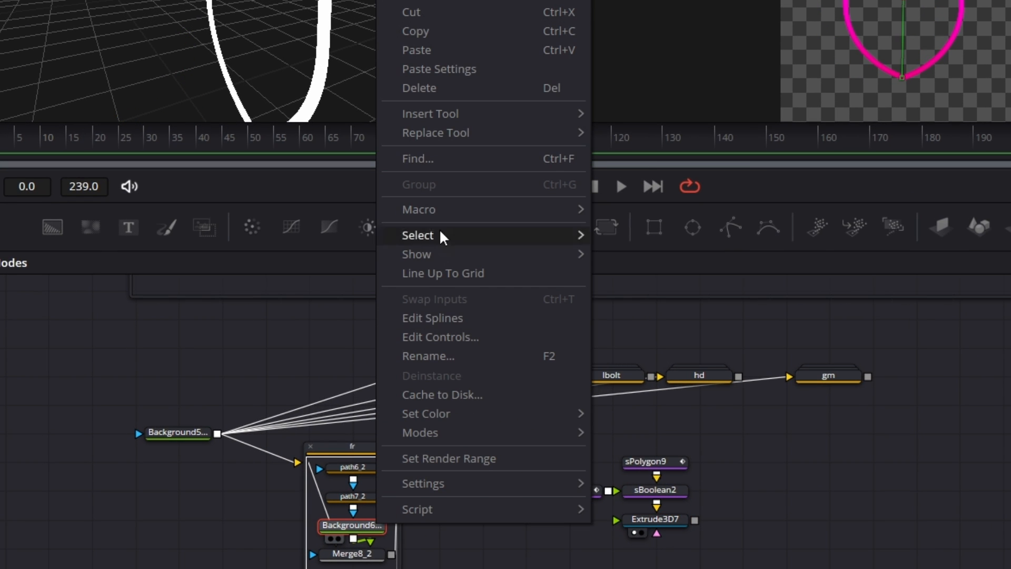
{"action": "left_click", "coordinate": [447, 31]}
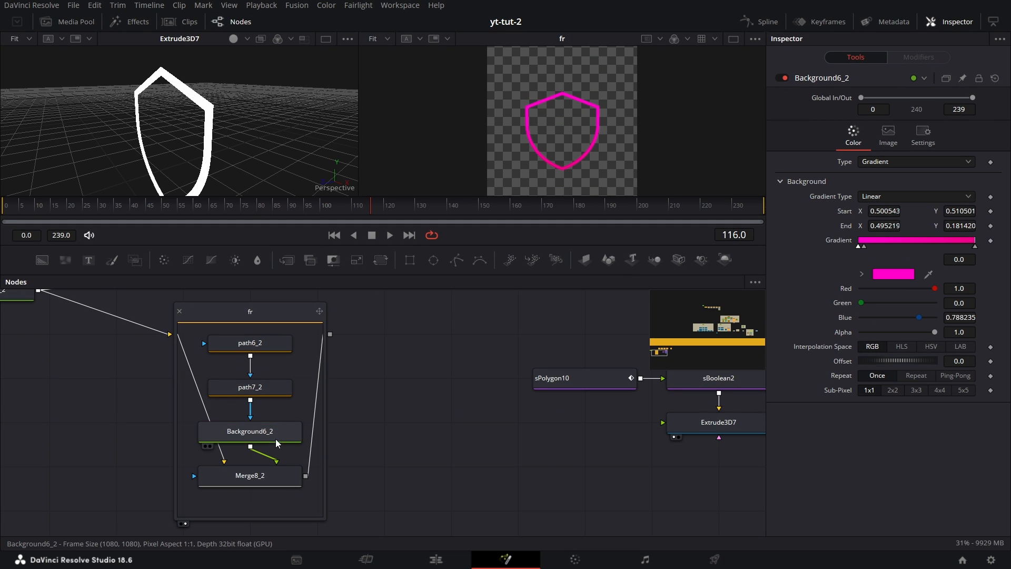
{"action": "left_click", "coordinate": [276, 436]}
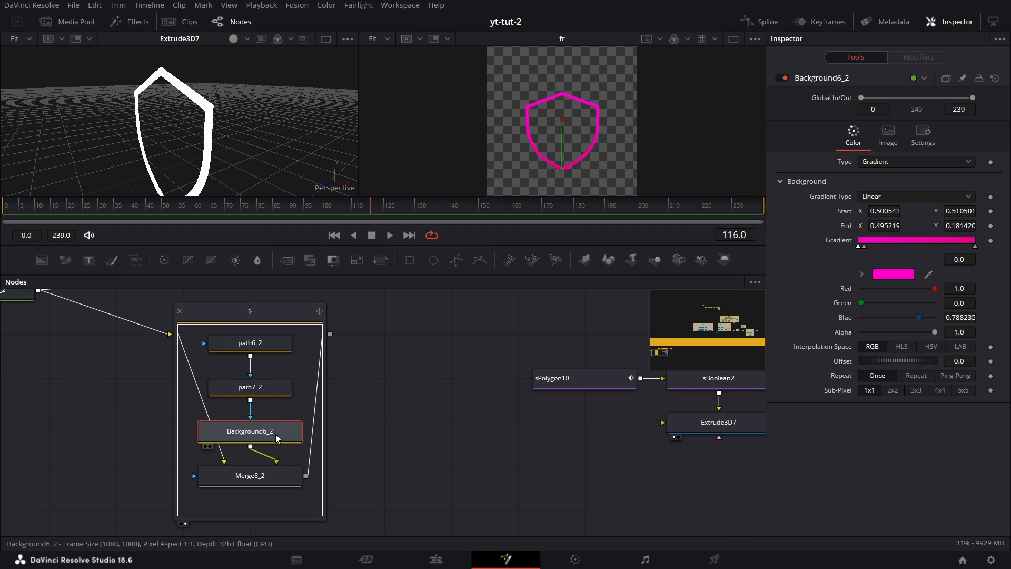
Paste a copy of the Background6_2 gradient beside Extrude3D7 and connect it to the extrusion's input.
{"action": "right_click", "coordinate": [276, 434]}
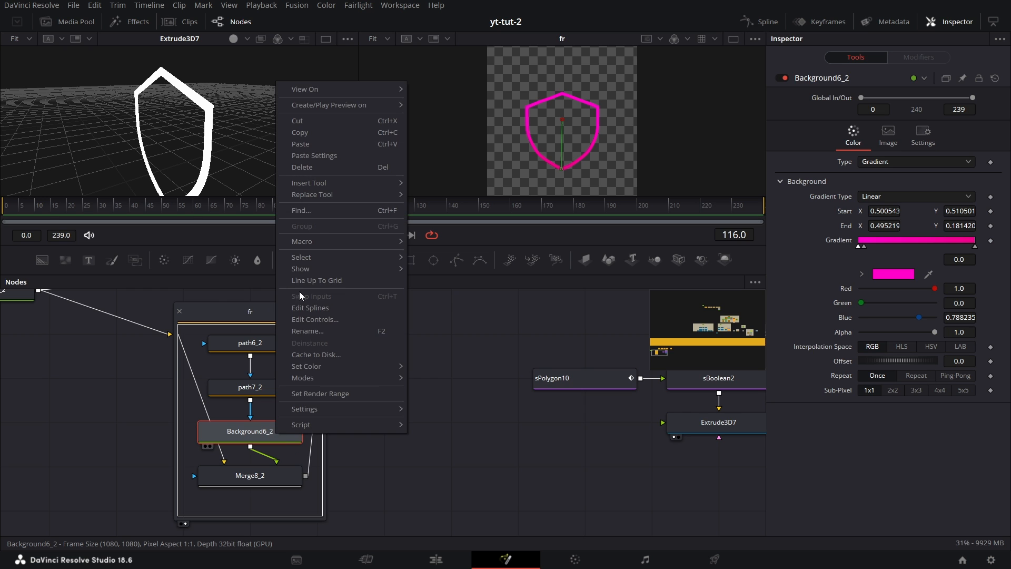
{"action": "left_click", "coordinate": [327, 132]}
{"action": "left_click_drag", "start_coordinate": [586, 440], "coordinate": [235, 448]}
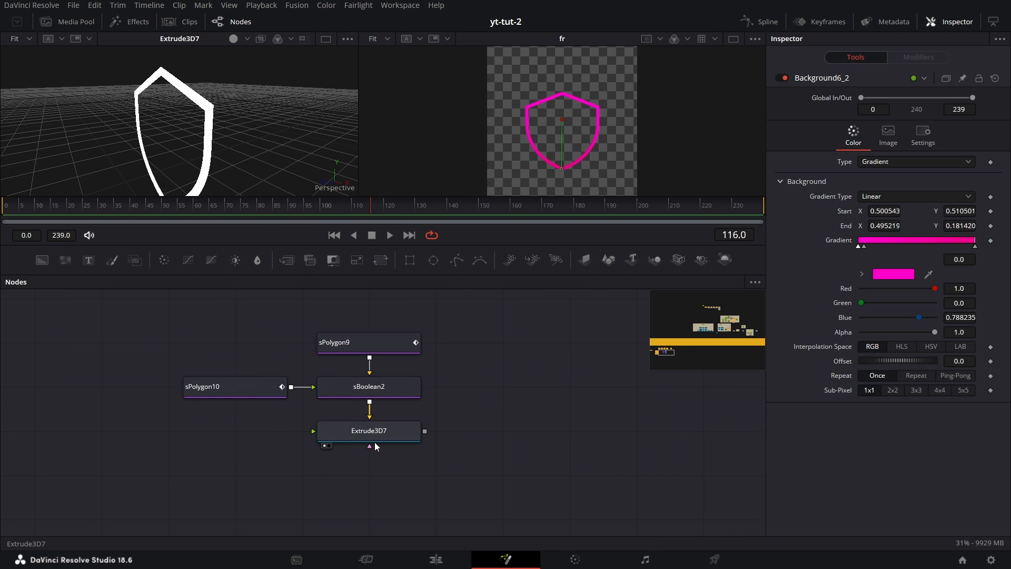
{"action": "right_click", "coordinate": [222, 445]}
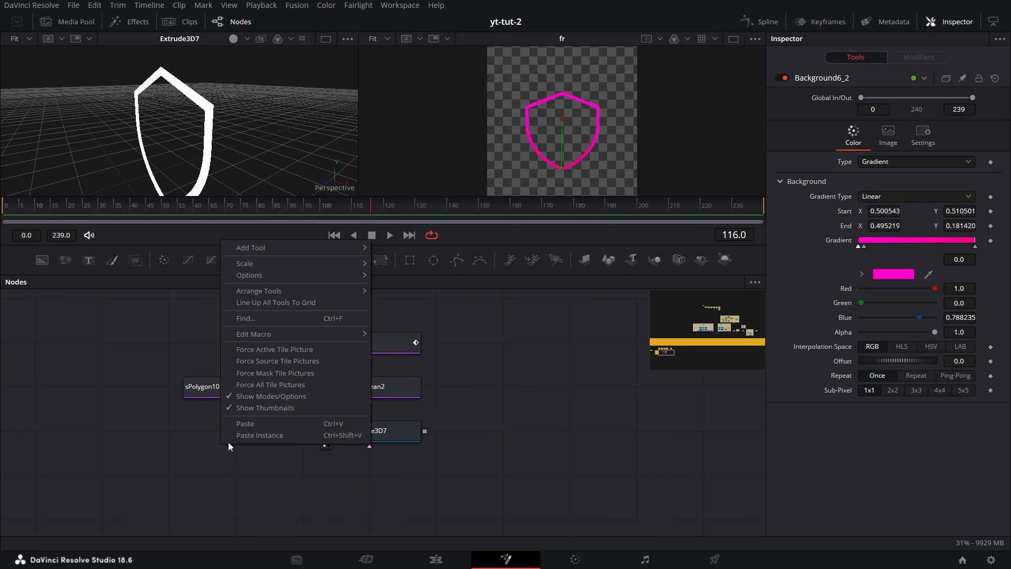
{"action": "left_click", "coordinate": [271, 424]}
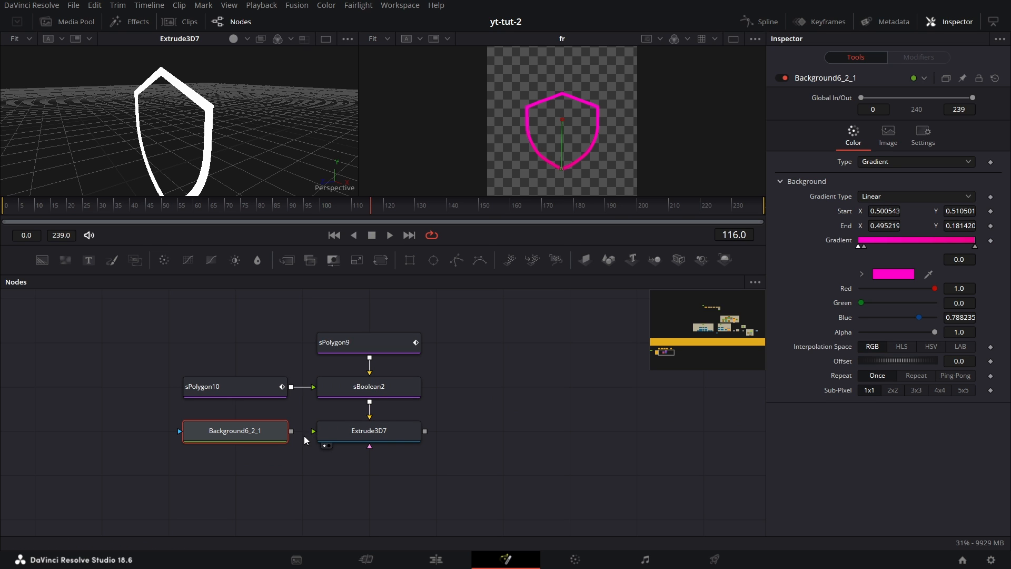
{"action": "left_click_drag", "start_coordinate": [293, 430], "coordinate": [313, 432]}
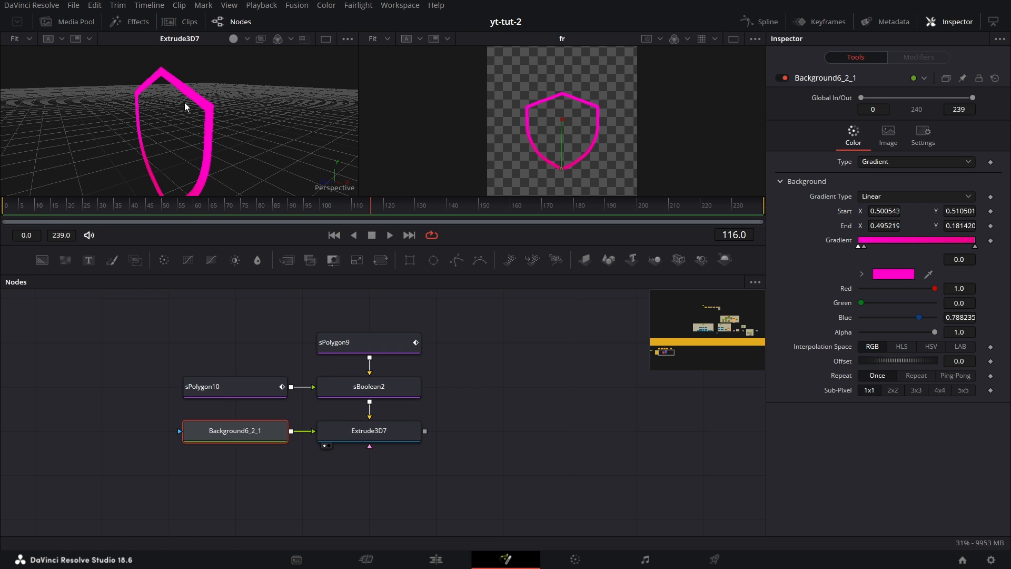
Group the sPolygon10, sPolygon9, sBoolean2, Extrude3D7 and pasted gradient nodes and rename the group fm3d.
{"action": "left_click_drag", "start_coordinate": [155, 341], "coordinate": [363, 490]}
{"action": "right_click", "coordinate": [359, 477]}
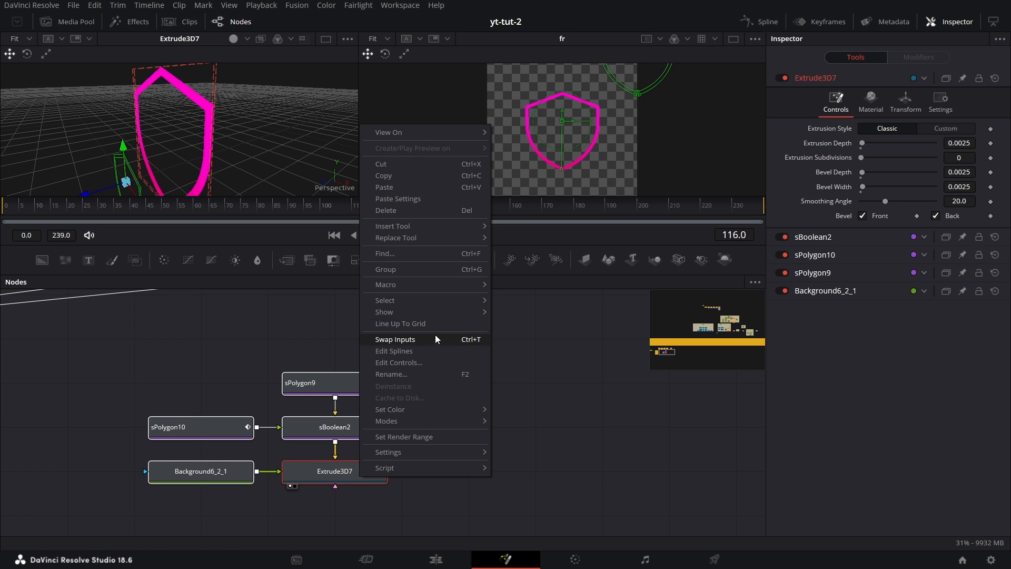
{"action": "left_click", "coordinate": [435, 270]}
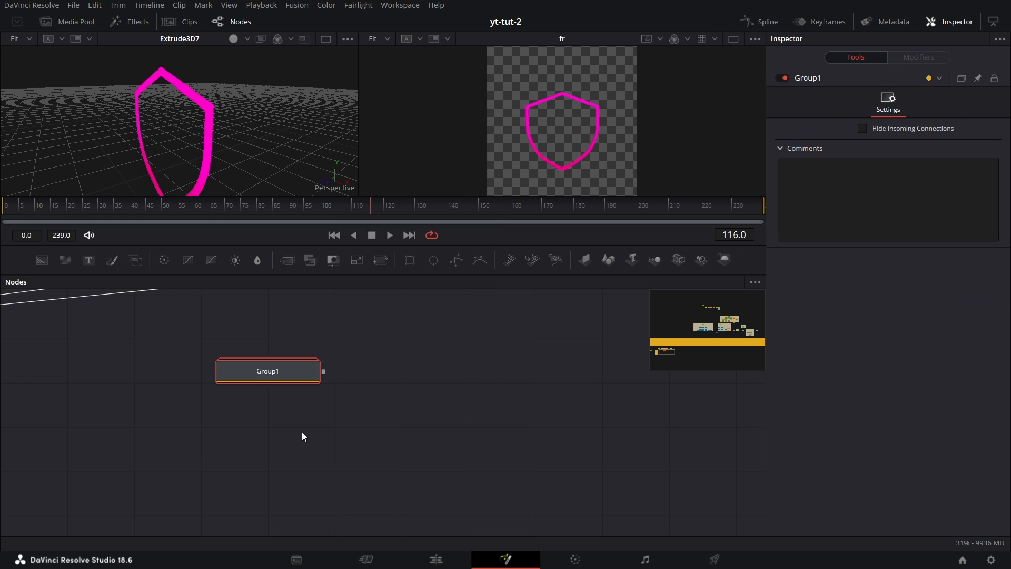
{"action": "right_click", "coordinate": [275, 365]}
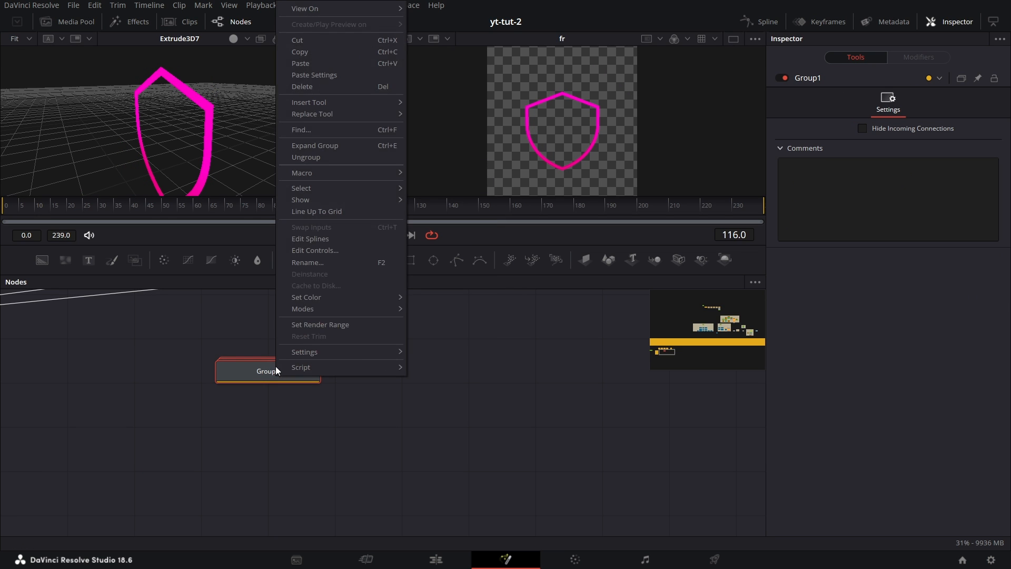
{"action": "left_click", "coordinate": [318, 263]}
{"action": "type", "text": "fm3d"}
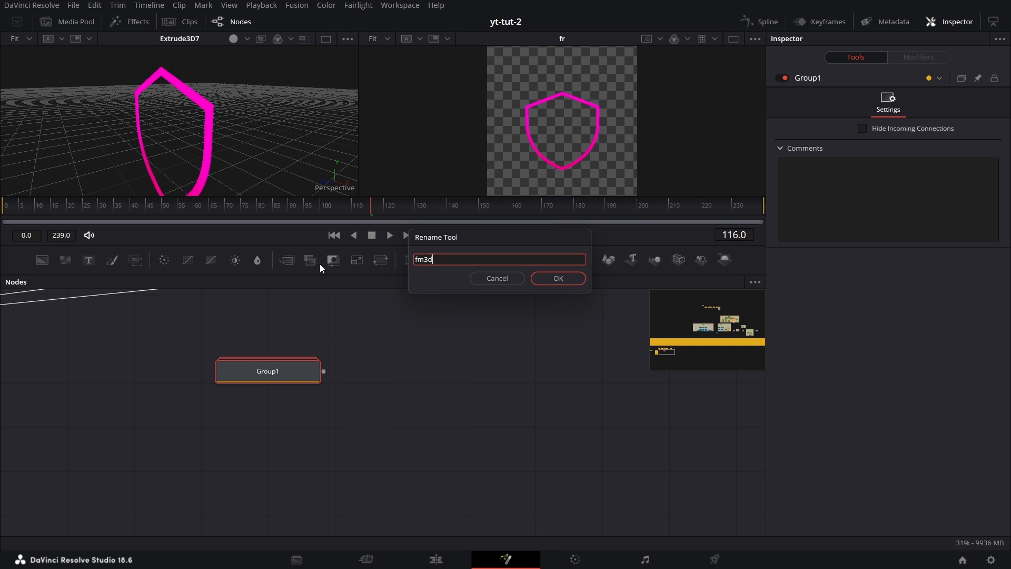
{"action": "key", "text": "Return"}
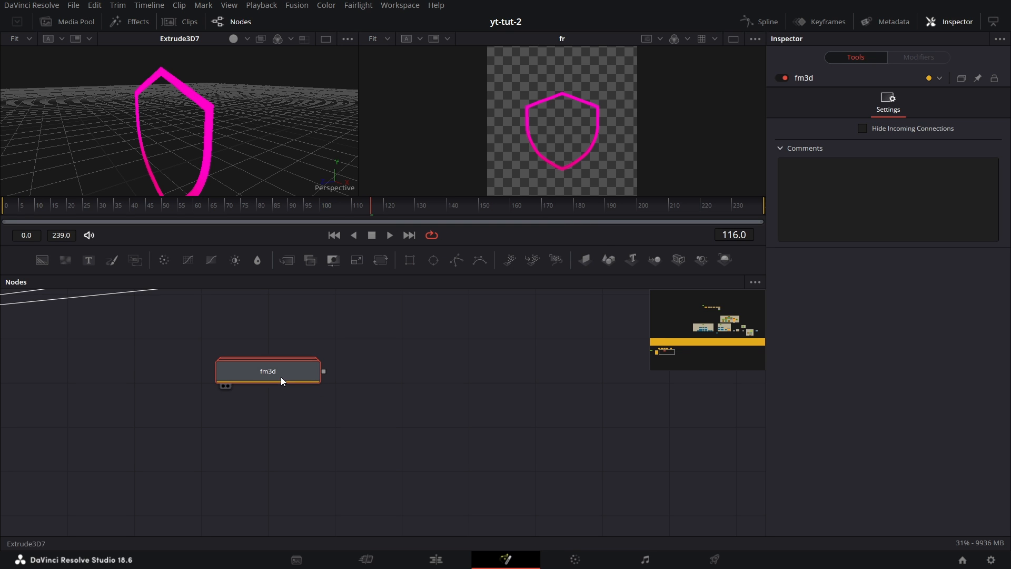
Collapse the fr group, reposition the tm group node, and open the tm group.
{"action": "left_click_drag", "start_coordinate": [280, 377], "coordinate": [94, 476]}
{"action": "left_click_drag", "start_coordinate": [150, 407], "coordinate": [499, 433]}
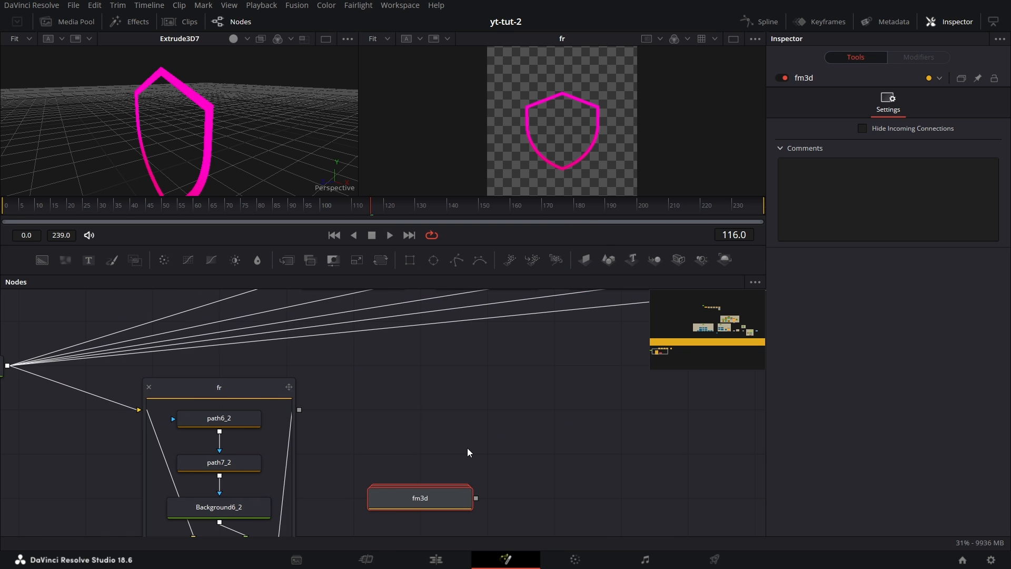
{"action": "left_click", "coordinate": [149, 388]}
{"action": "left_click_drag", "start_coordinate": [191, 402], "coordinate": [88, 313]}
{"action": "left_click_drag", "start_coordinate": [386, 377], "coordinate": [302, 344]}
{"action": "left_click_drag", "start_coordinate": [309, 457], "coordinate": [6, 405]}
{"action": "left_click_drag", "start_coordinate": [285, 345], "coordinate": [270, 409]}
{"action": "left_click", "coordinate": [276, 315]}
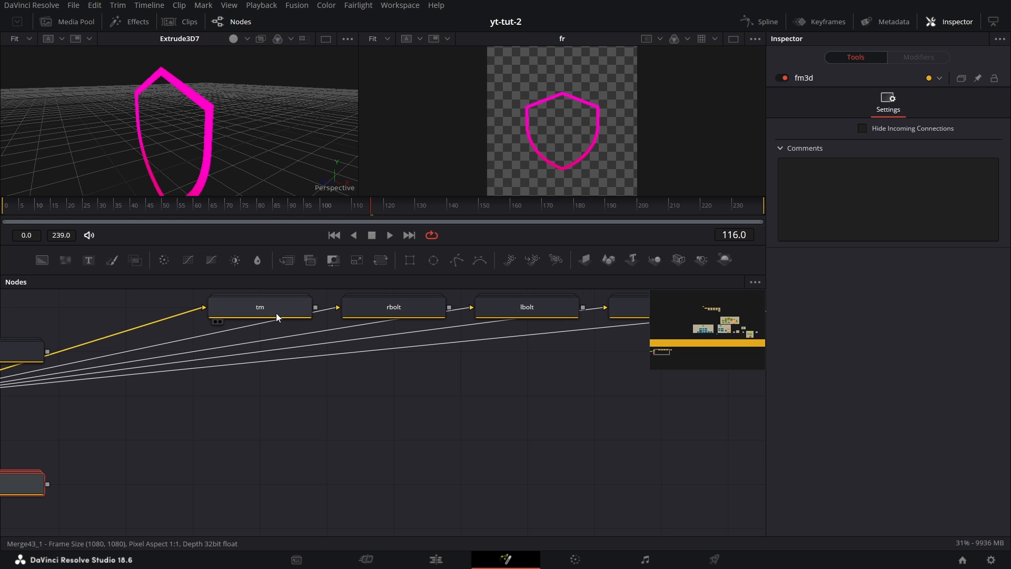
{"action": "left_click_drag", "start_coordinate": [276, 310], "coordinate": [257, 409]}
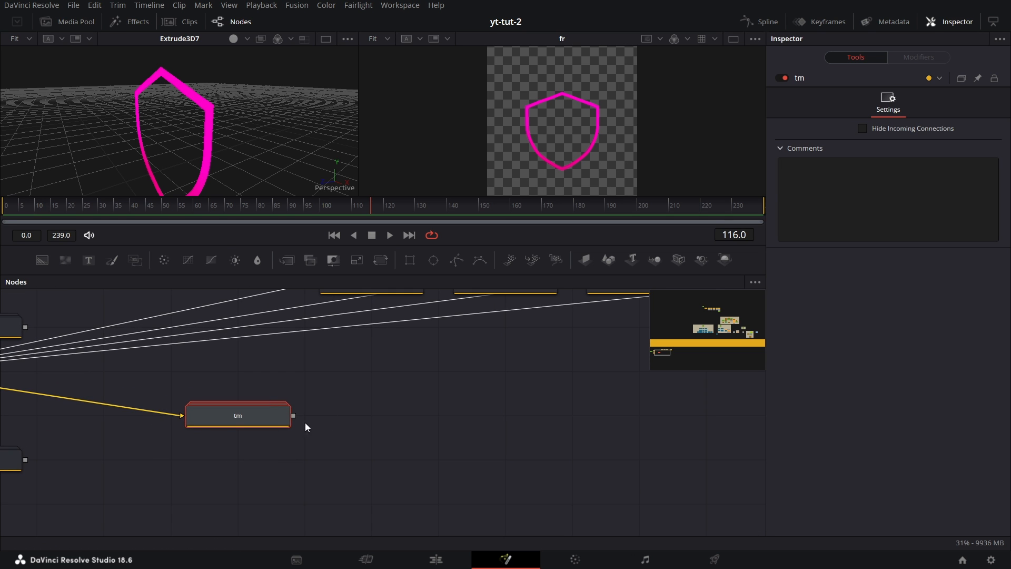
{"action": "double_click", "coordinate": [277, 420]}
{"action": "left_click_drag", "start_coordinate": [348, 445], "coordinate": [393, 393]}
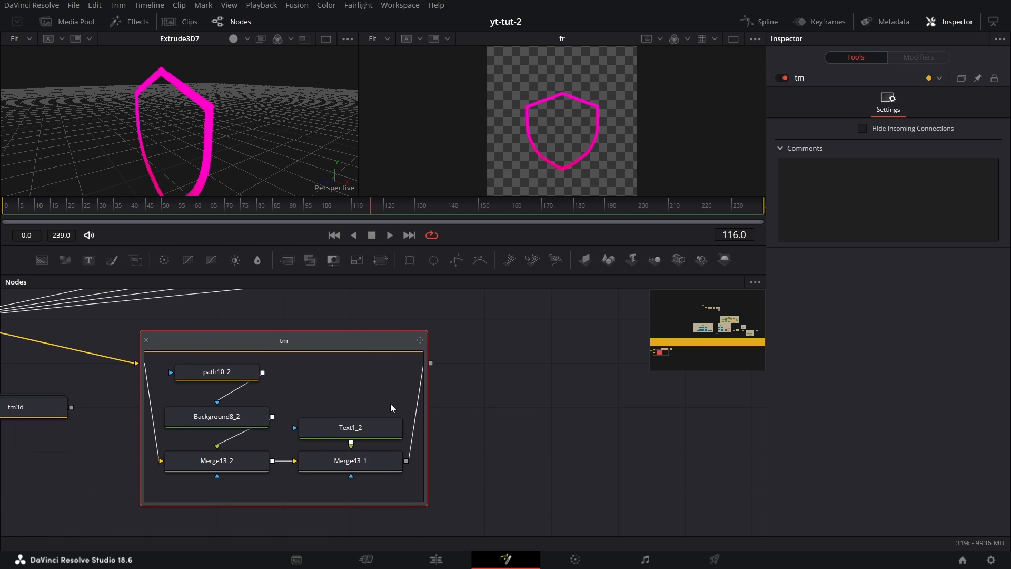
View path10_2 in the left viewer and copy its polyline.
{"action": "left_click", "coordinate": [226, 372]}
{"action": "key", "text": "1"}
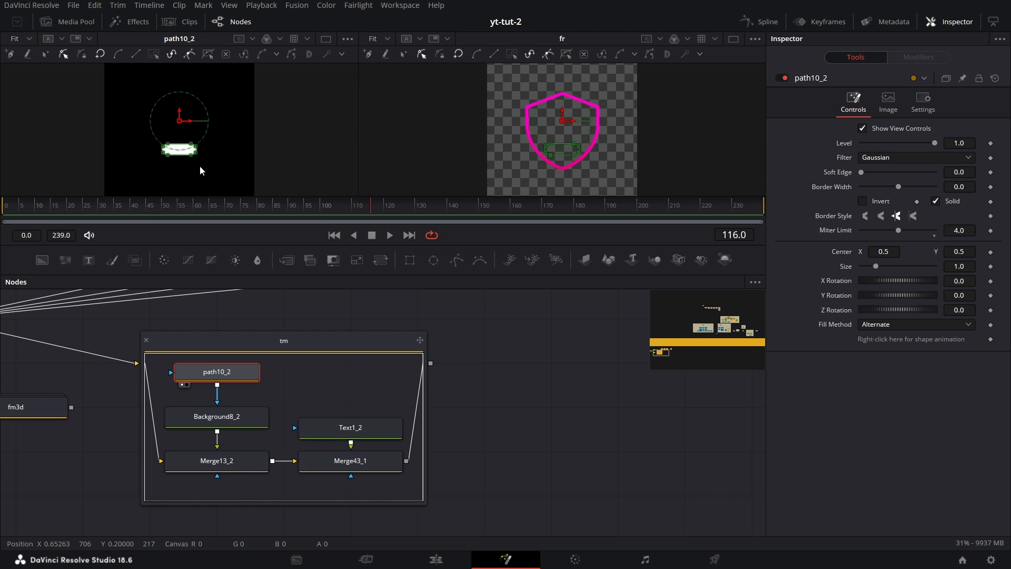
{"action": "scroll", "coordinate": [200, 165], "scroll_direction": "up", "scroll_amount": 3}
{"action": "left_click_drag", "start_coordinate": [227, 96], "coordinate": [85, 157]}
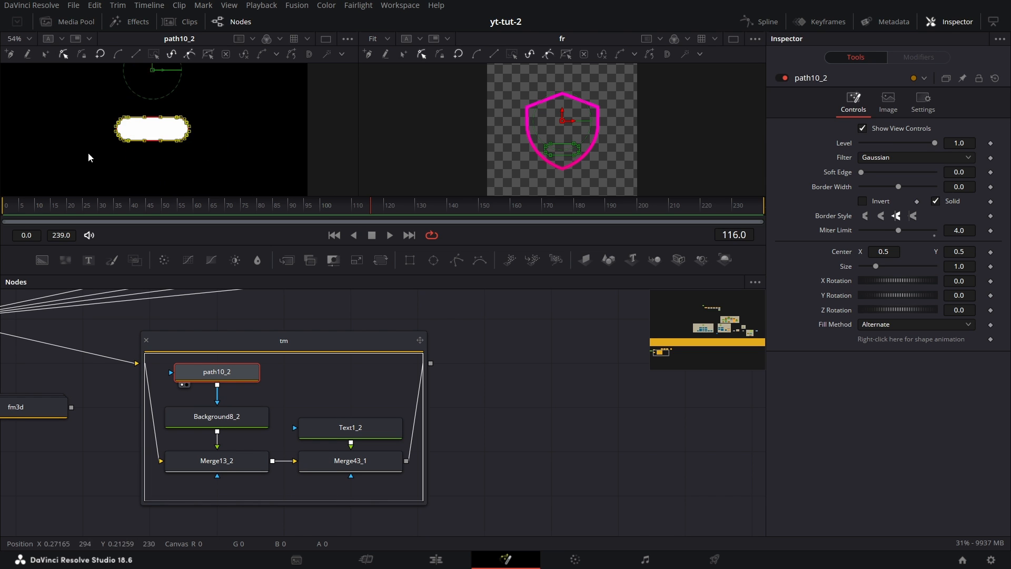
{"action": "right_click", "coordinate": [119, 125]}
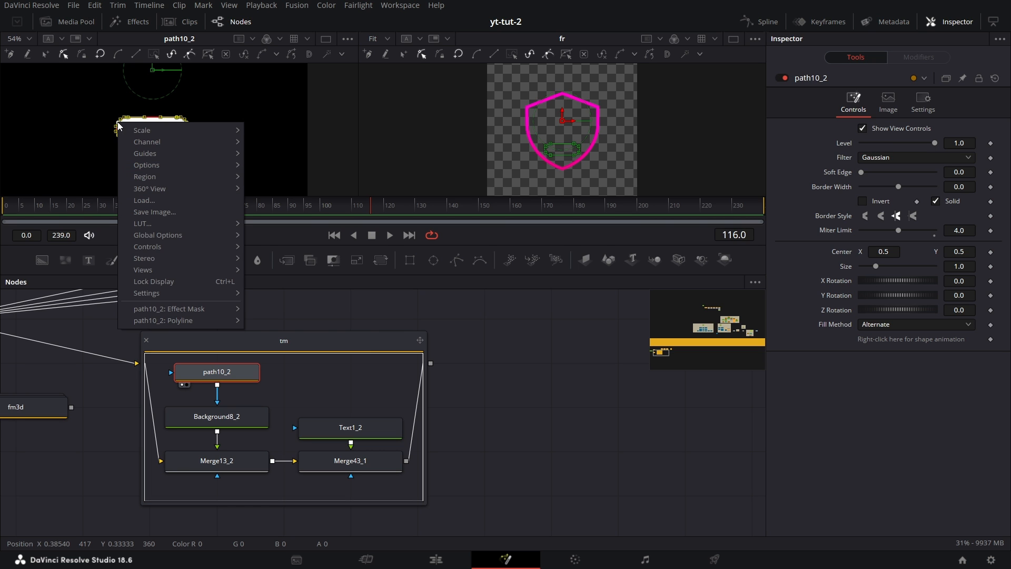
{"action": "mouse_move", "coordinate": [173, 320]}
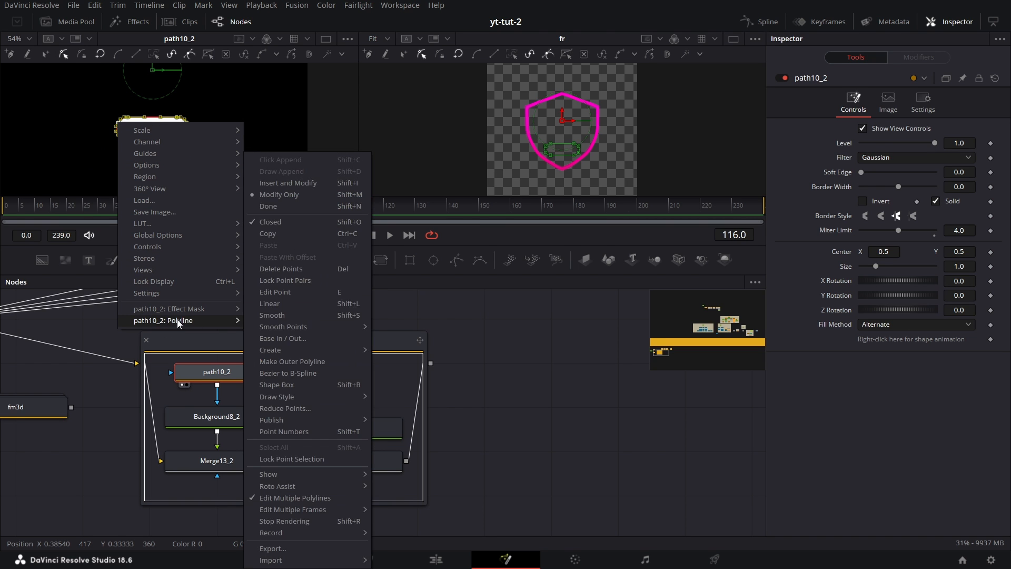
{"action": "left_click", "coordinate": [322, 234]}
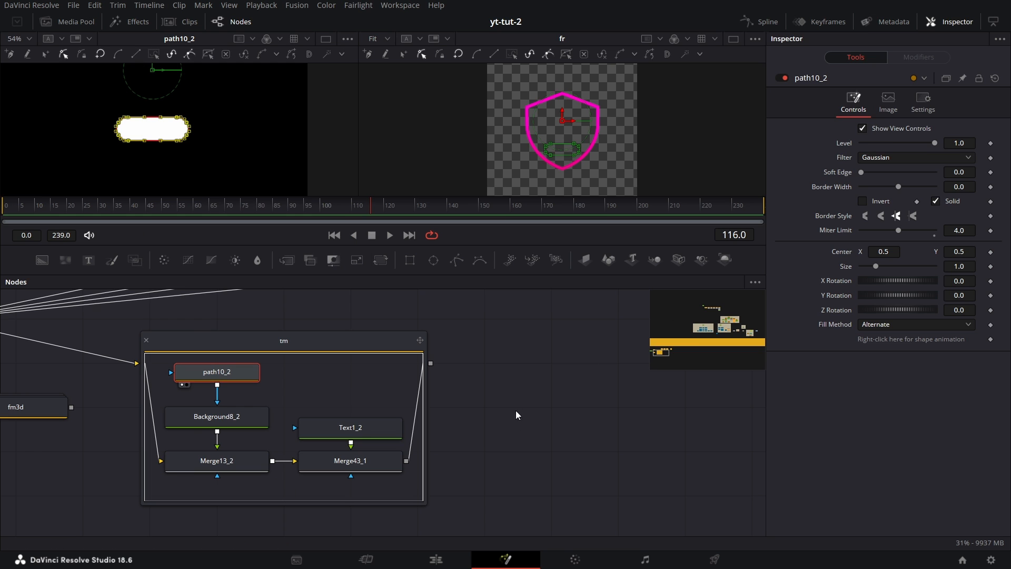
{"action": "left_click", "coordinate": [561, 416]}
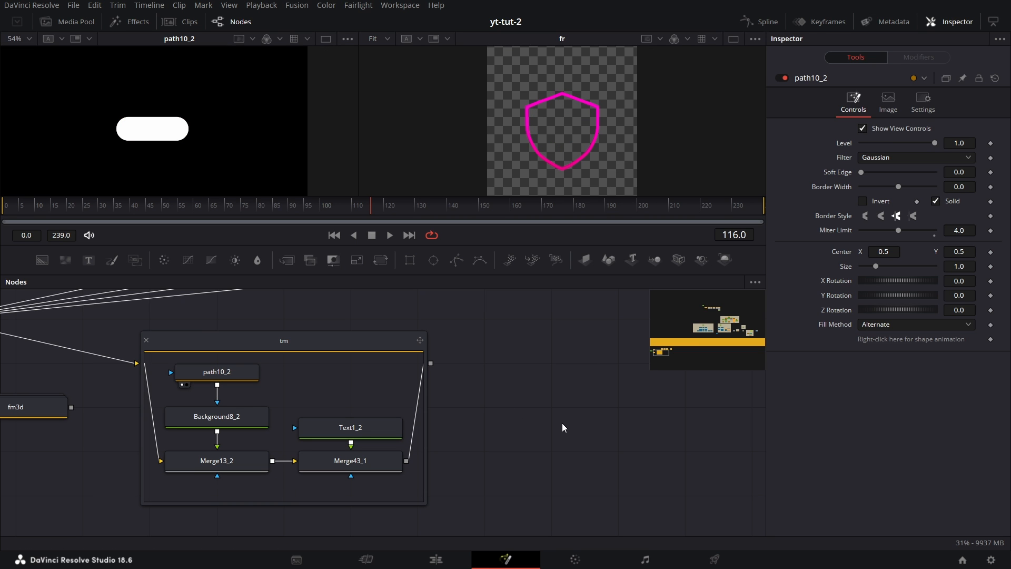
Add an sPolygon node, view it in the right viewer, and paste the copied path10_2 polyline into it.
{"action": "key", "text": "shift+space"}
{"action": "type", "text": "spol"}
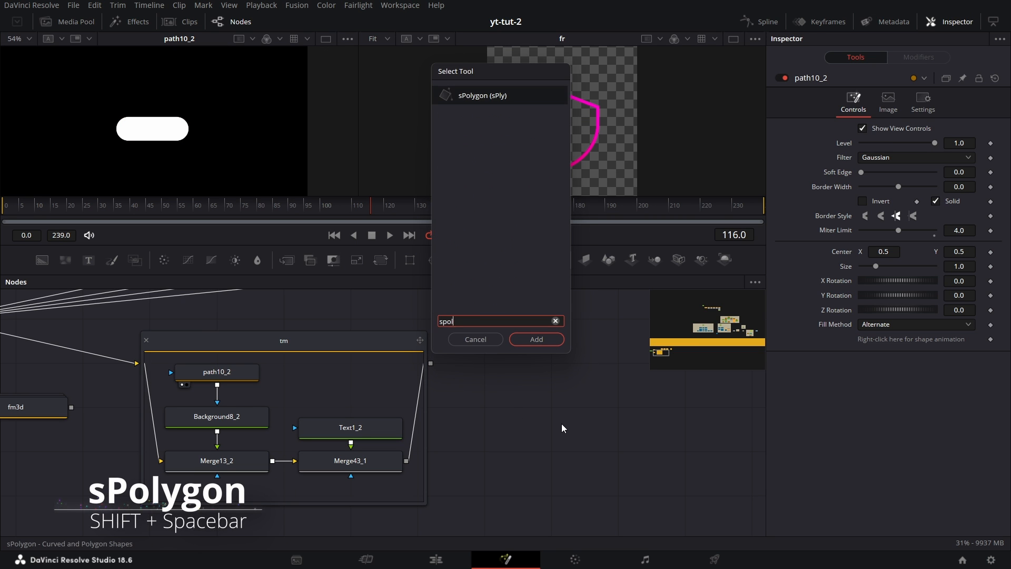
{"action": "left_click", "coordinate": [548, 339]}
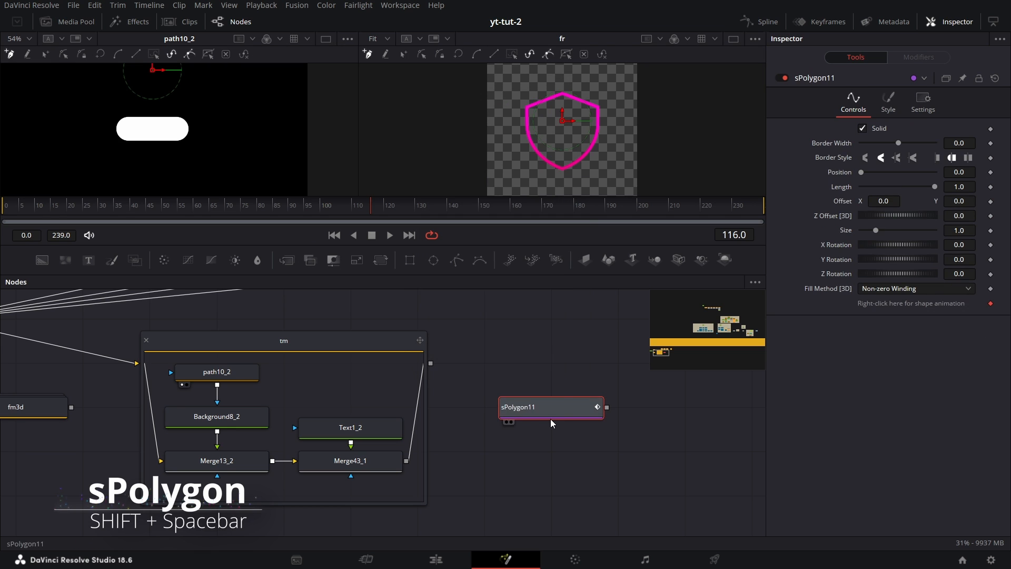
{"action": "key", "text": "2"}
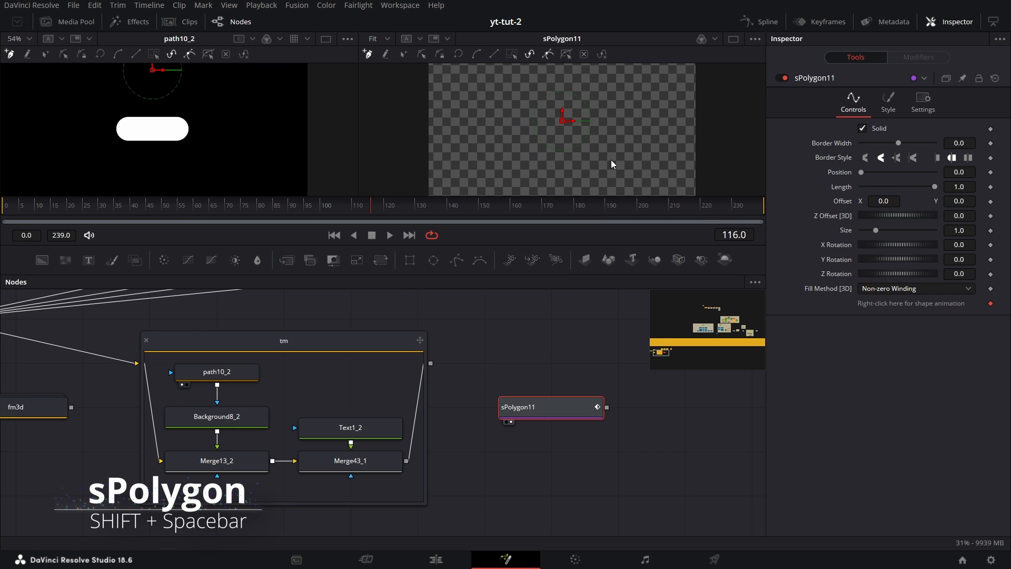
{"action": "right_click", "coordinate": [498, 106]}
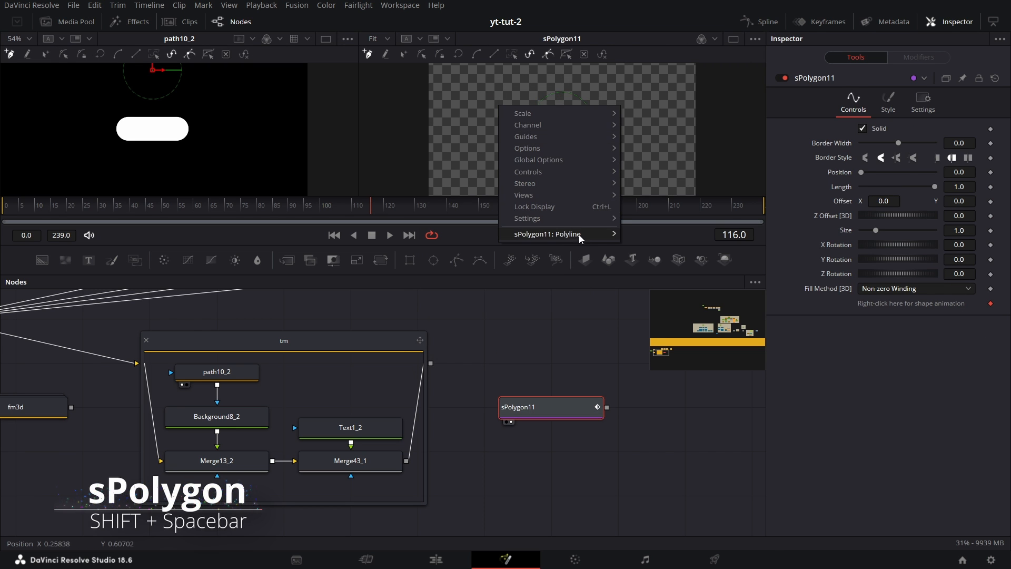
{"action": "mouse_move", "coordinate": [583, 236]}
{"action": "left_click", "coordinate": [669, 247]}
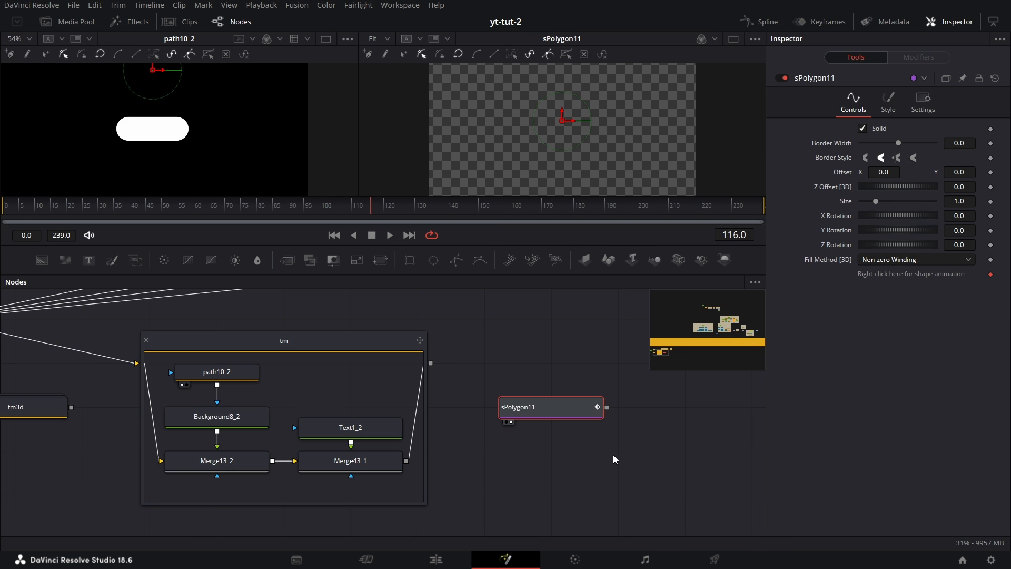
Add an Extrude 3D node after sPolygon11 and view it in the right viewer.
{"action": "left_click_drag", "start_coordinate": [615, 463], "coordinate": [450, 459]}
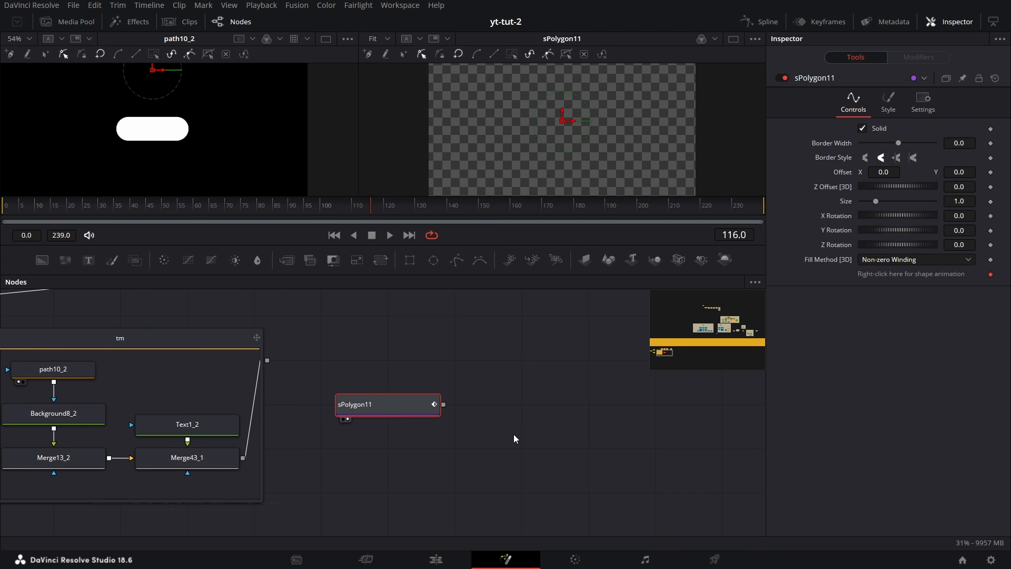
{"action": "key", "text": "shift+space"}
{"action": "type", "text": "extr"}
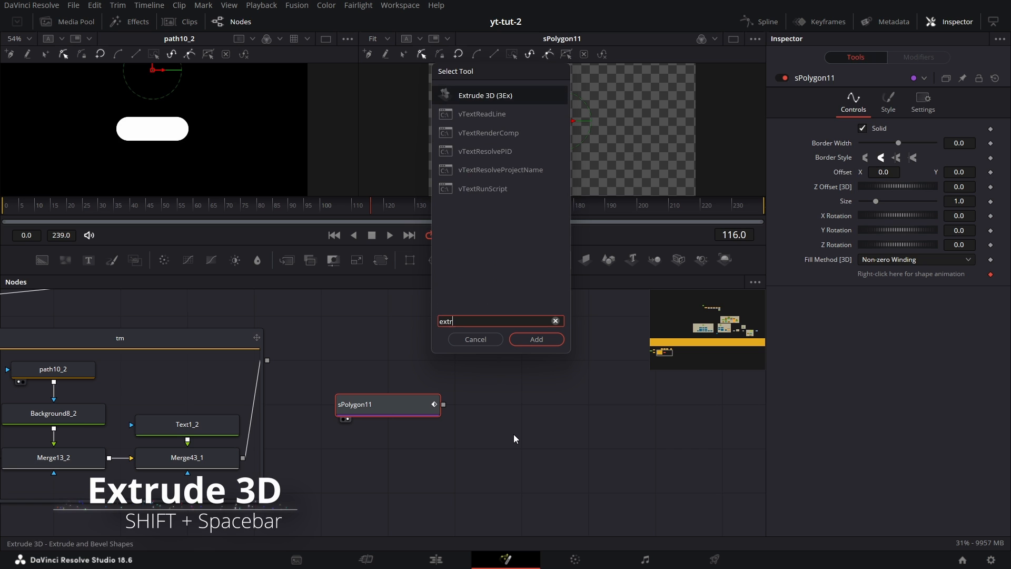
{"action": "key", "text": "Return"}
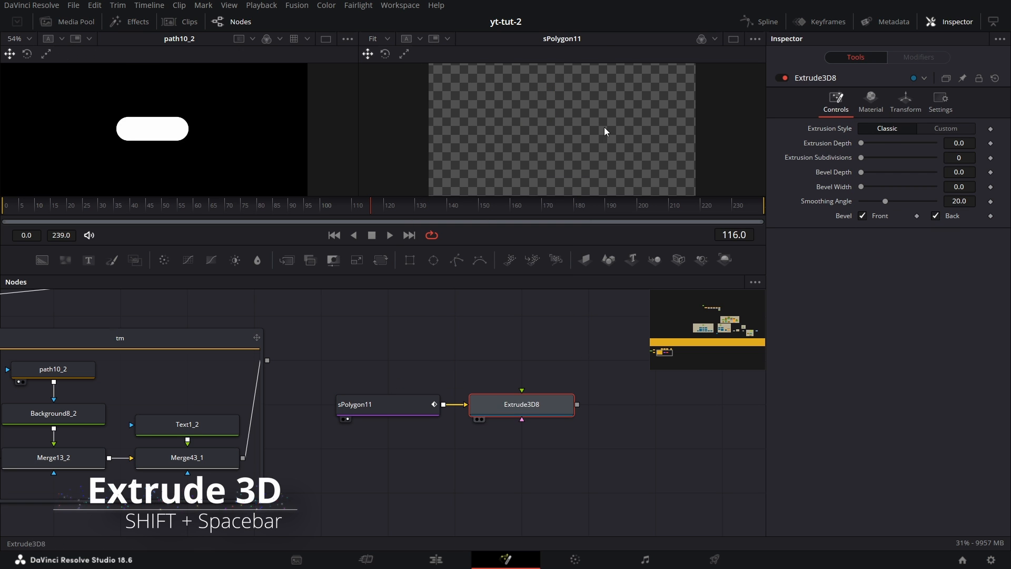
{"action": "key", "text": "2"}
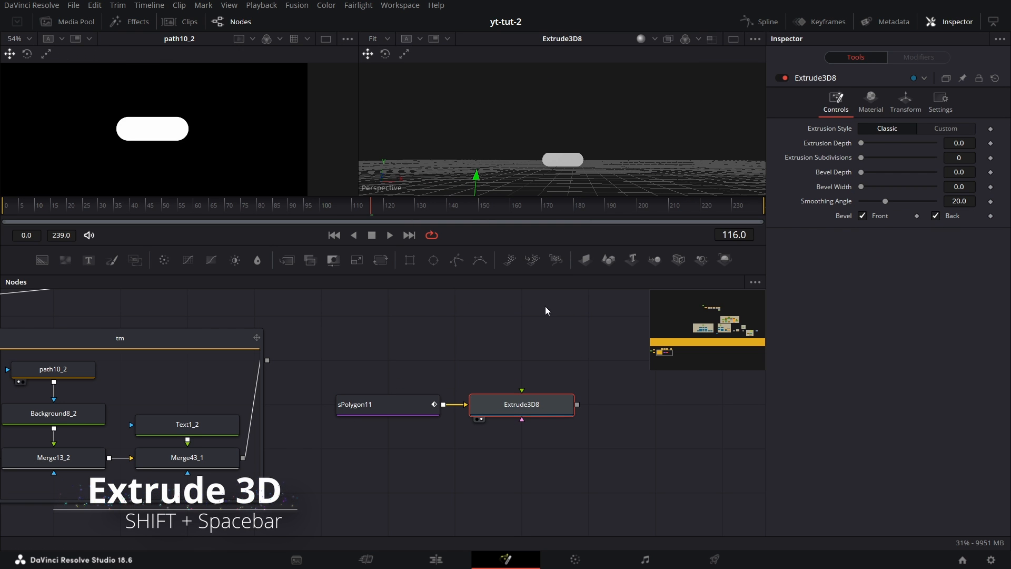
Set Extrude3D8's Extrusion Depth, Bevel Depth and Bevel Width each to 0.0025.
{"action": "left_click", "coordinate": [962, 142]}
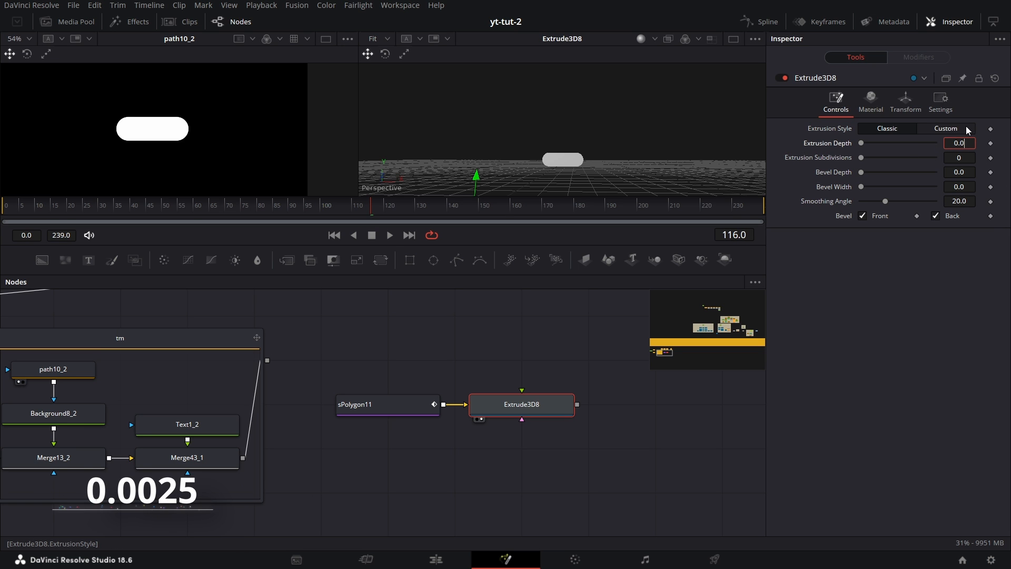
{"action": "type", "text": "025"}
{"action": "key", "text": "Tab"}
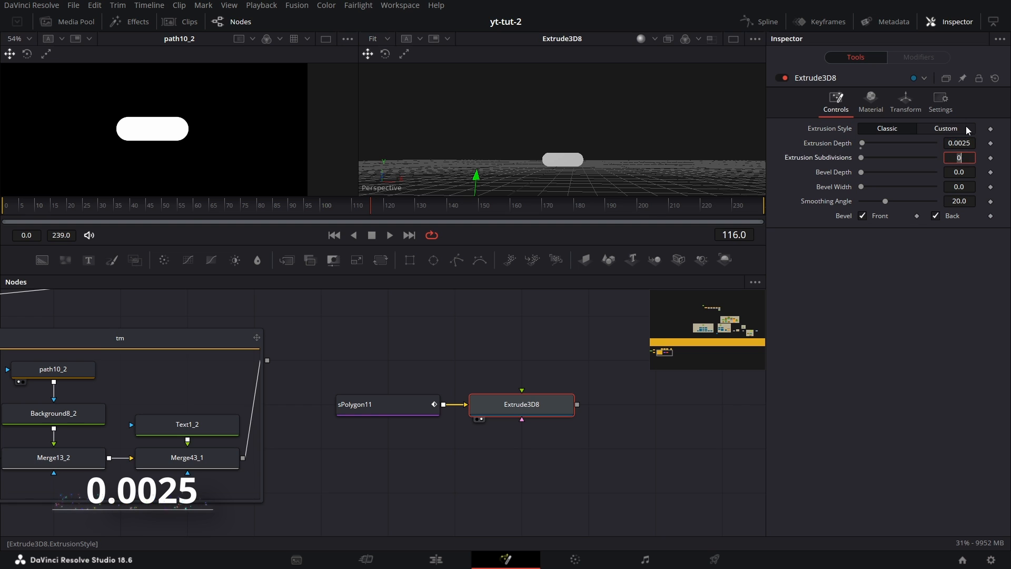
{"action": "left_click", "coordinate": [967, 173]}
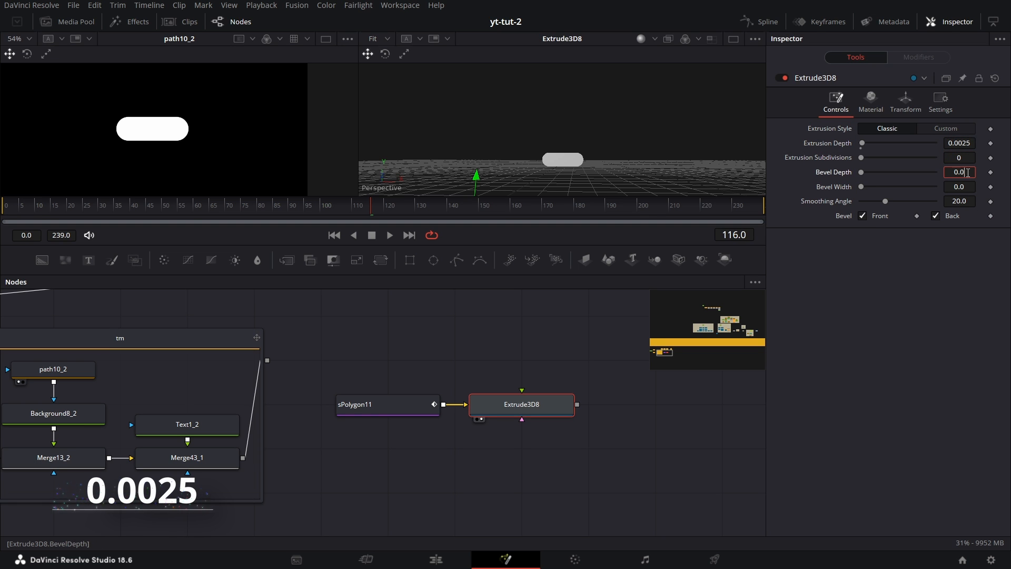
{"action": "type", "text": "025"}
{"action": "left_click", "coordinate": [972, 189]}
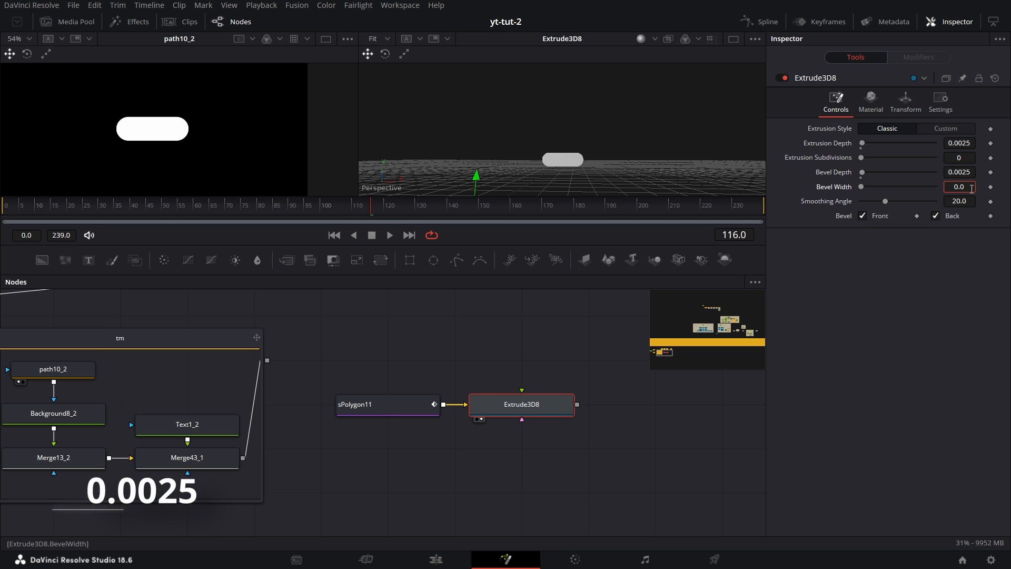
{"action": "type", "text": "025"}
{"action": "key", "text": "Tab"}
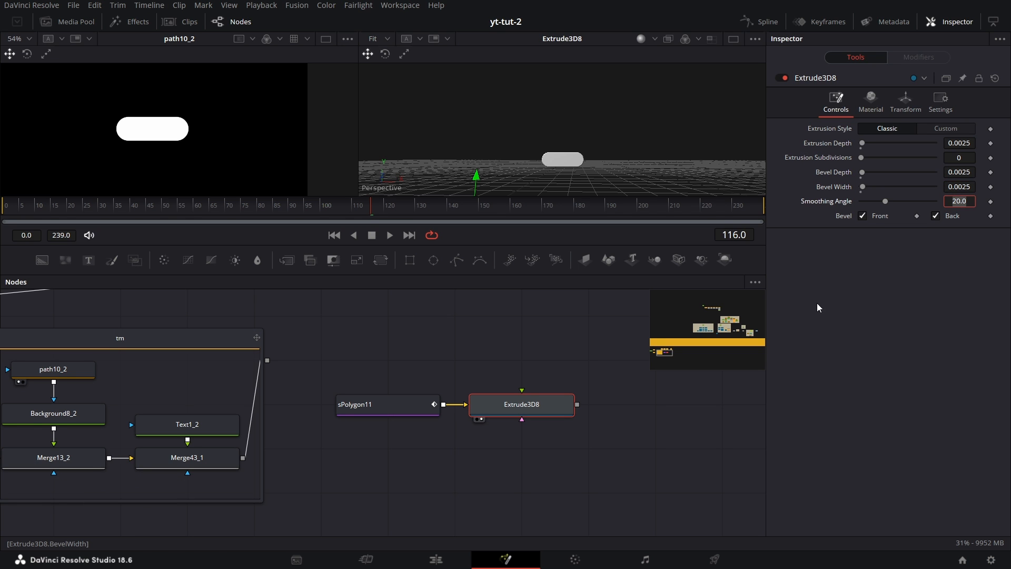
{"action": "left_click_drag", "start_coordinate": [586, 485], "coordinate": [598, 499]}
{"action": "left_click_drag", "start_coordinate": [456, 397], "coordinate": [459, 434]}
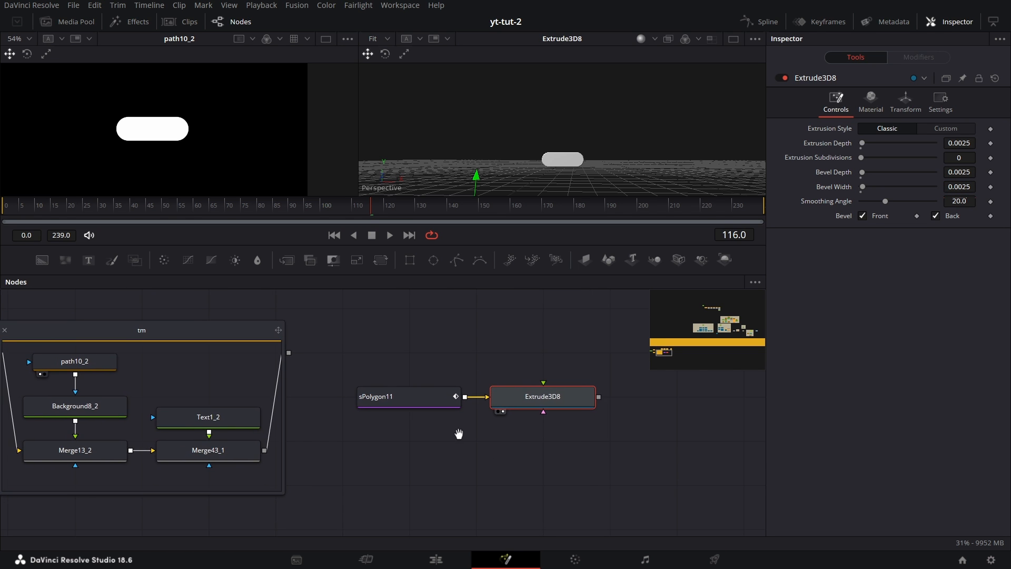
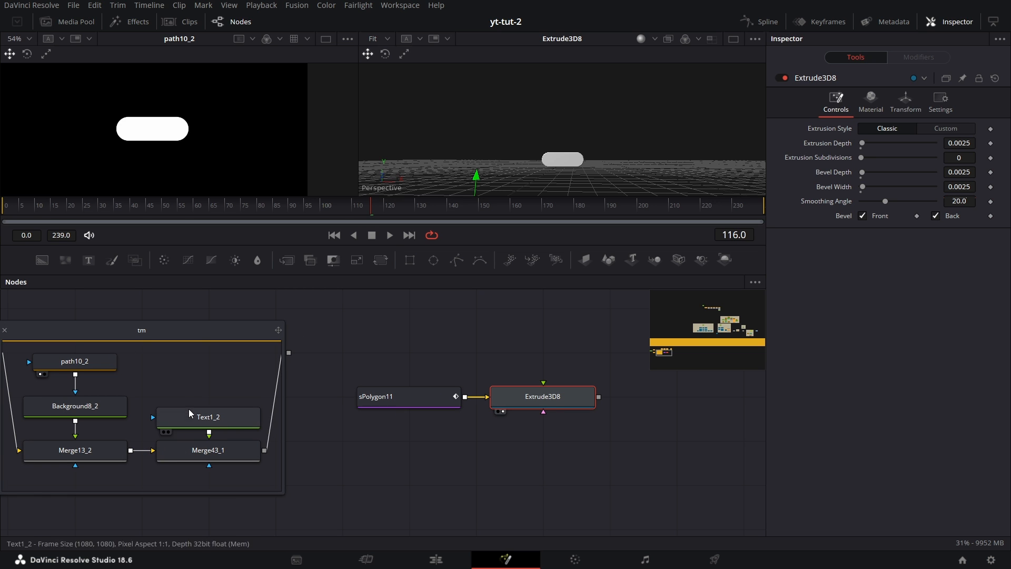
Collapse the tm group, add an Image Plane 3D node, and connect the tm group's output to it.
{"action": "left_click", "coordinate": [5, 332]}
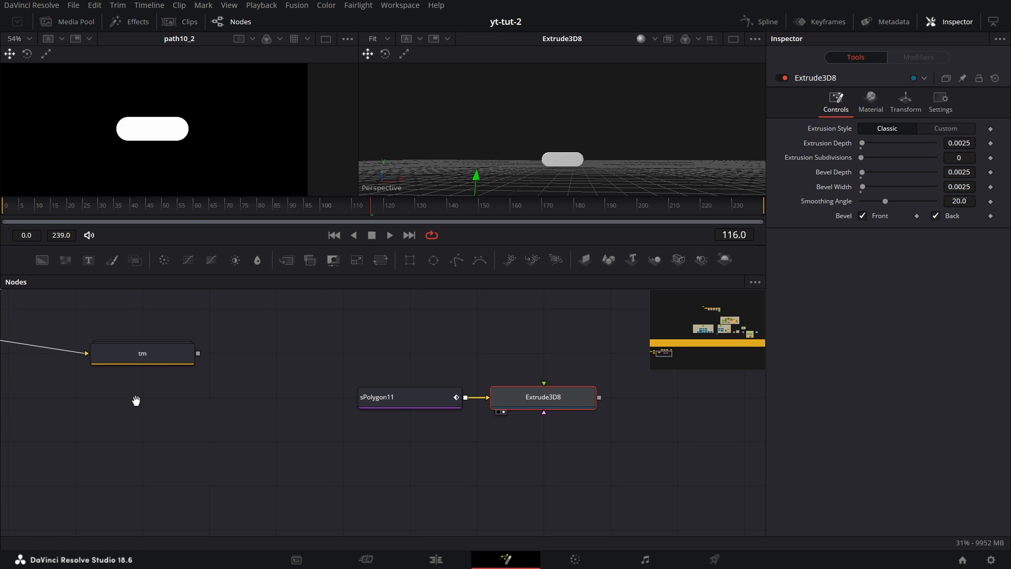
{"action": "left_click", "coordinate": [166, 374]}
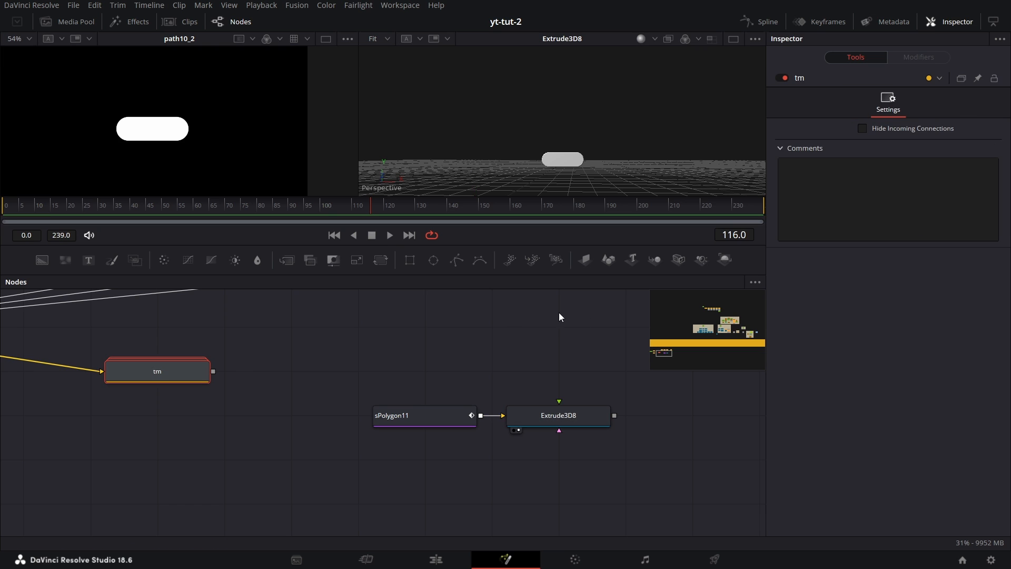
{"action": "left_click_drag", "start_coordinate": [587, 260], "coordinate": [355, 384]}
{"action": "left_click_drag", "start_coordinate": [213, 371], "coordinate": [445, 374]}
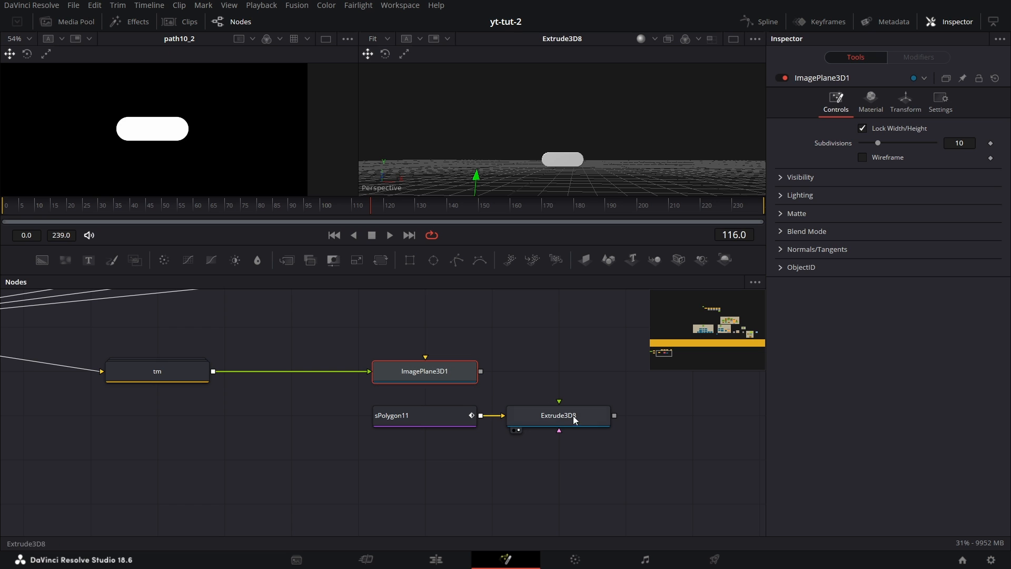
Move sPolygon11 and Extrude3D8 together to sit below the tm group.
{"action": "left_click_drag", "start_coordinate": [408, 468], "coordinate": [563, 411]}
{"action": "left_click_drag", "start_coordinate": [563, 413], "coordinate": [295, 427]}
{"action": "left_click", "coordinate": [448, 453]}
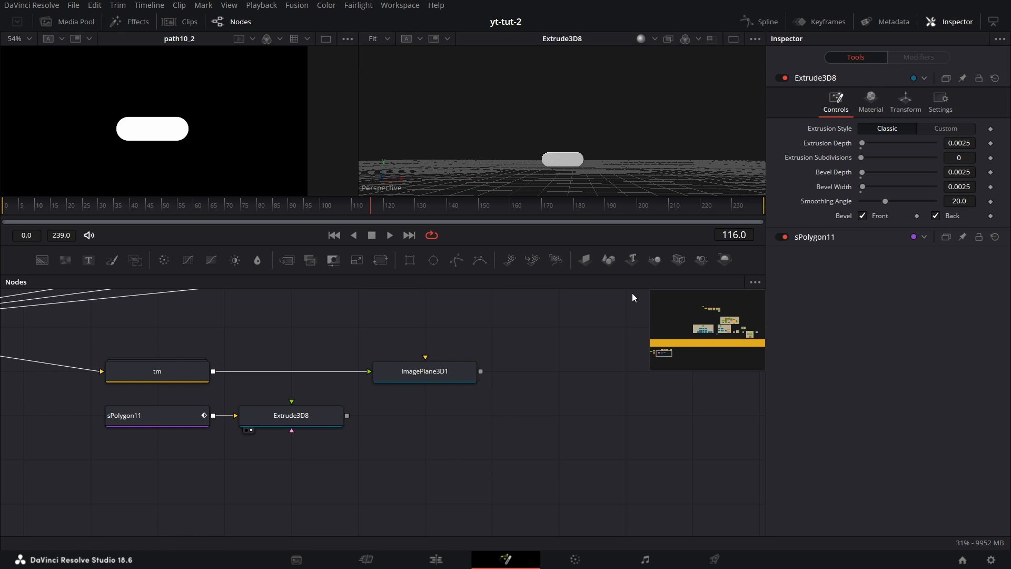
Add a Merge 3D node combining ImagePlane3D1 and Extrude3D8, and view it in the right viewer.
{"action": "left_click_drag", "start_coordinate": [655, 260], "coordinate": [445, 430]}
{"action": "left_click_drag", "start_coordinate": [484, 374], "coordinate": [453, 416]}
{"action": "left_click_drag", "start_coordinate": [481, 372], "coordinate": [577, 158]}
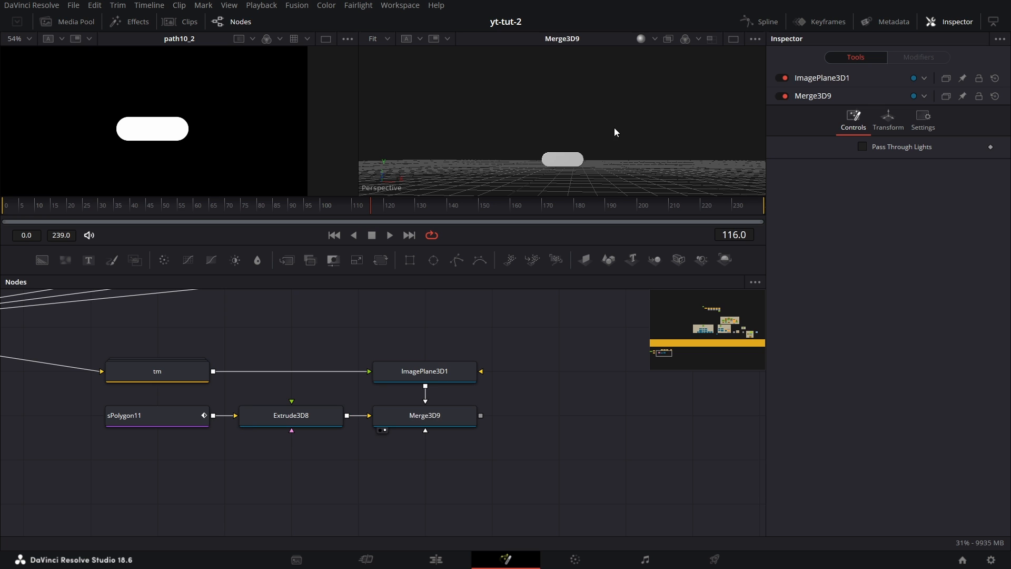
{"action": "scroll", "coordinate": [601, 120], "scroll_direction": "down", "scroll_amount": 3}
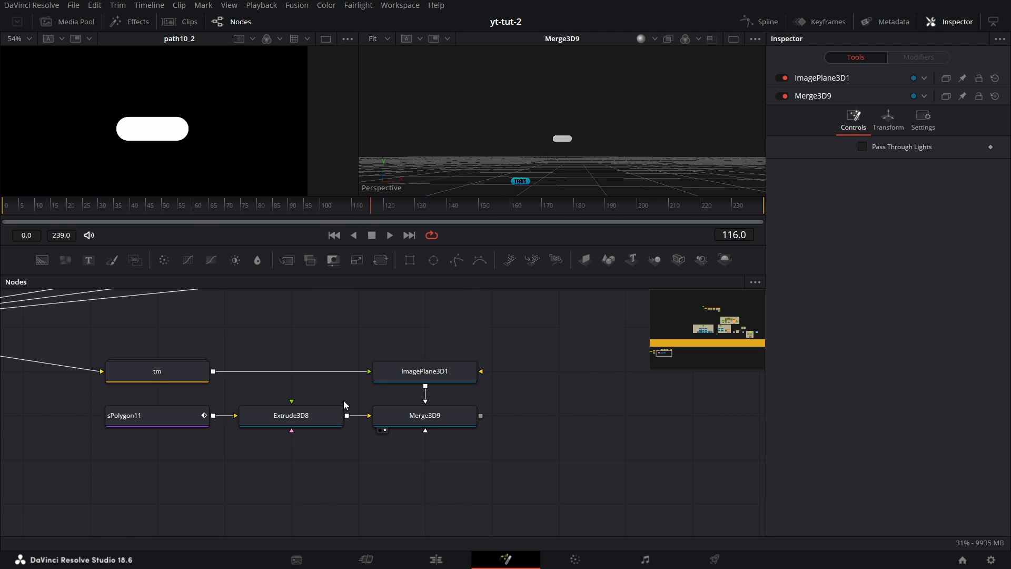
Set ImagePlane3D1's translation to X 0.5, Y 0.5 and Z 0.007.
{"action": "left_click", "coordinate": [450, 371]}
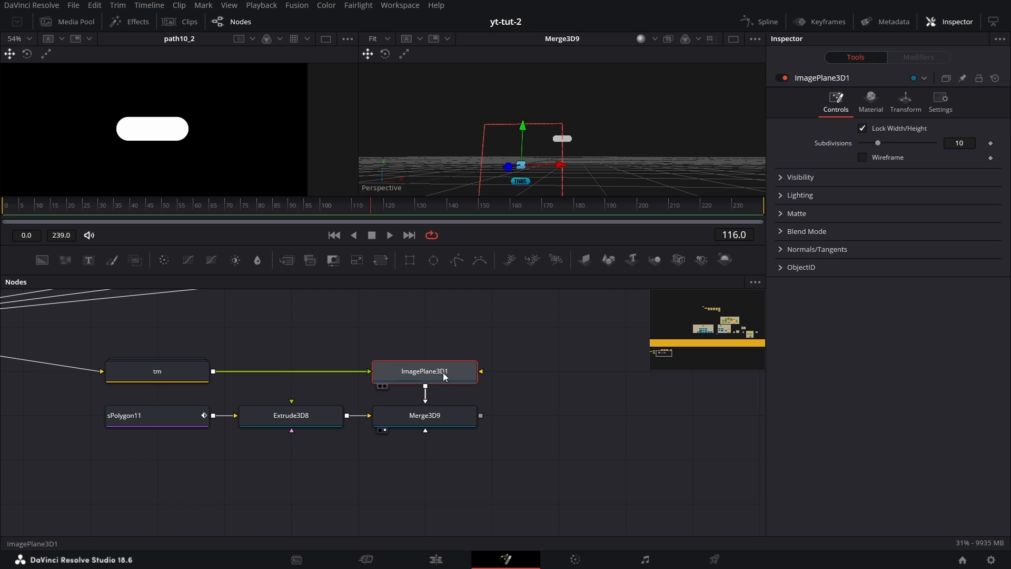
{"action": "left_click", "coordinate": [905, 105]}
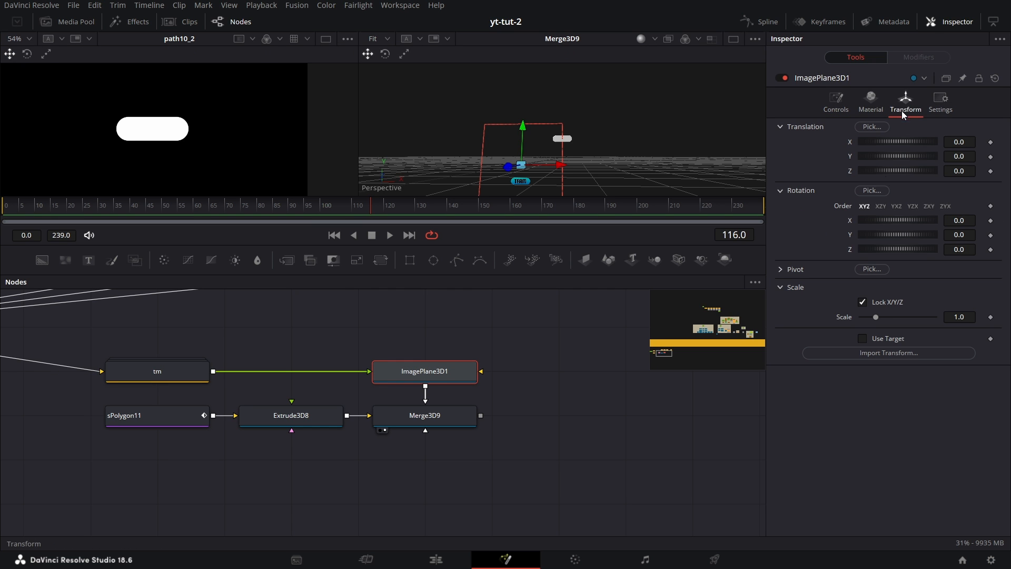
{"action": "left_click", "coordinate": [969, 146]}
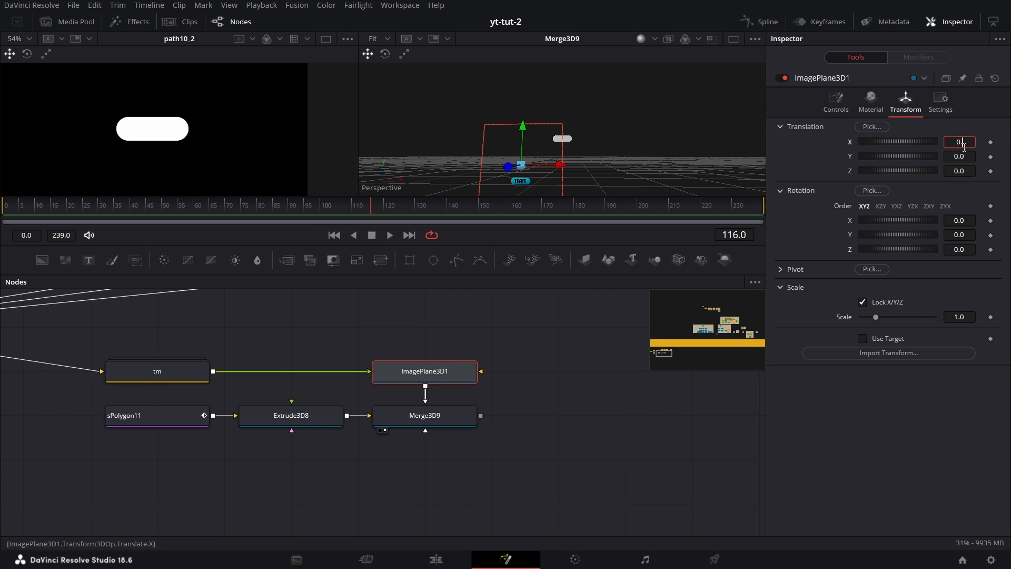
{"action": "key", "text": "Tab"}
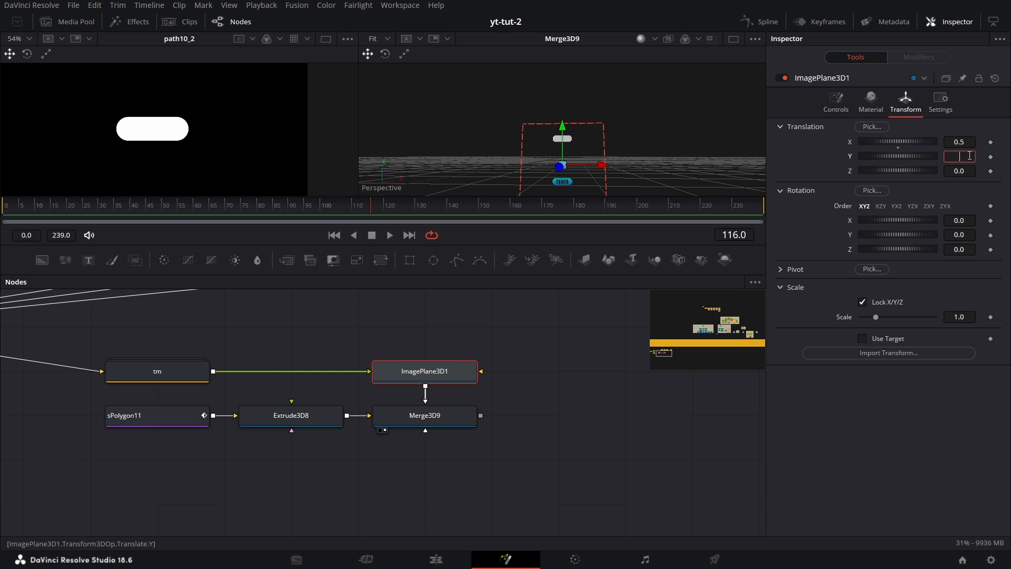
{"action": "key", "text": "Tab"}
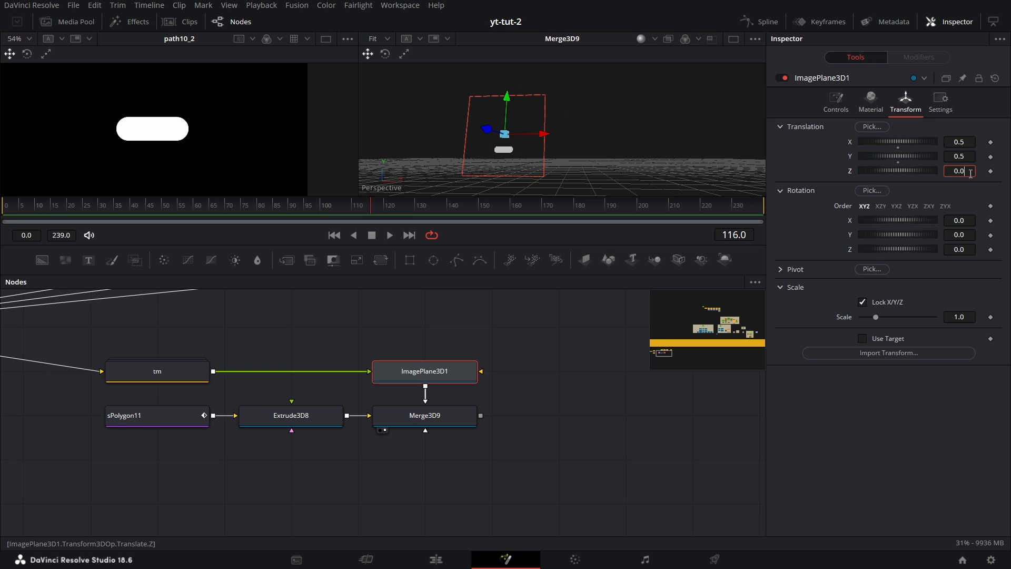
{"action": "type", "text": "0.001"}
{"action": "key", "text": "Tab"}
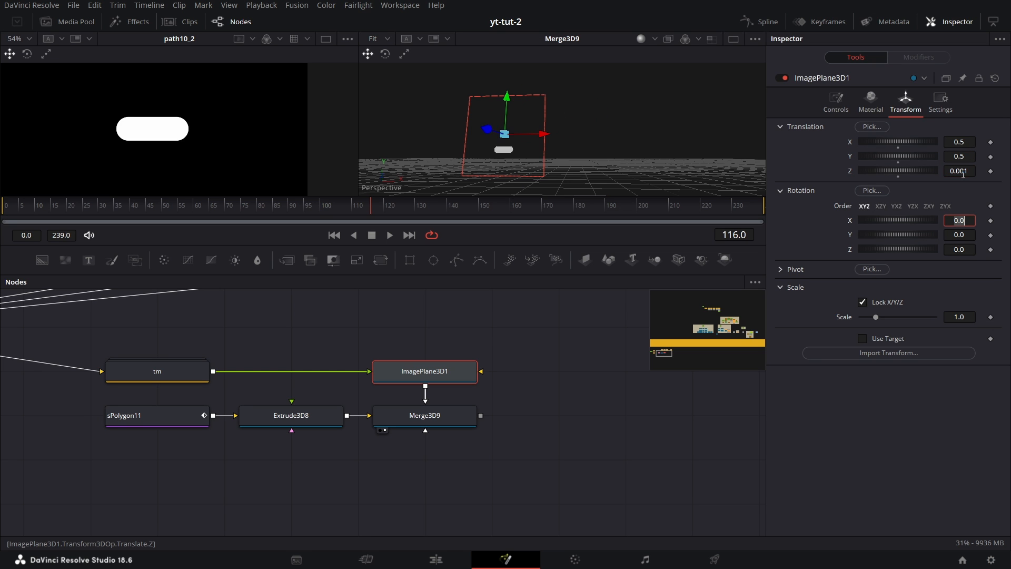
{"action": "left_click", "coordinate": [972, 171]}
{"action": "type", "text": "7"}
{"action": "key", "text": "Tab"}
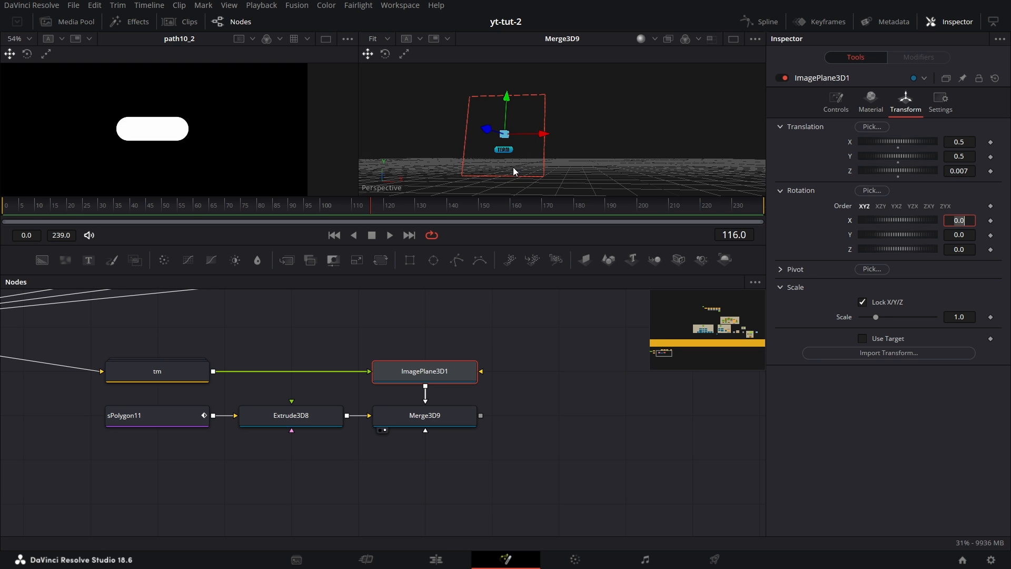
Group sPolygon11, Extrude3D8, ImagePlane3D1 and Merge3D9 into one group.
{"action": "left_click_drag", "start_coordinate": [481, 166], "coordinate": [662, 166]}
{"action": "left_click_drag", "start_coordinate": [510, 158], "coordinate": [651, 72]}
{"action": "left_click_drag", "start_coordinate": [586, 137], "coordinate": [473, 148]}
{"action": "left_click_drag", "start_coordinate": [504, 435], "coordinate": [507, 444]}
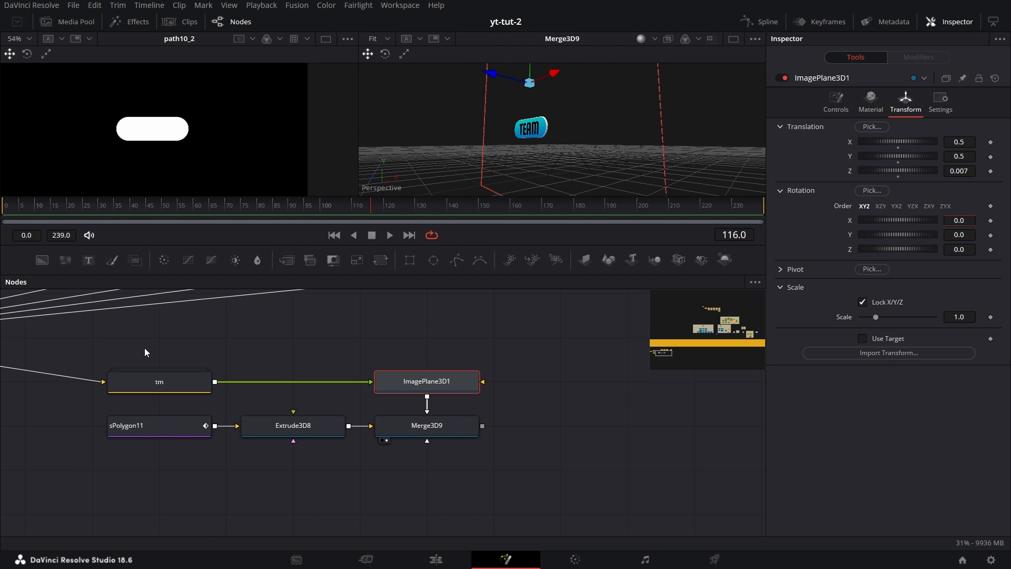
{"action": "left_click_drag", "start_coordinate": [509, 372], "coordinate": [323, 451]}
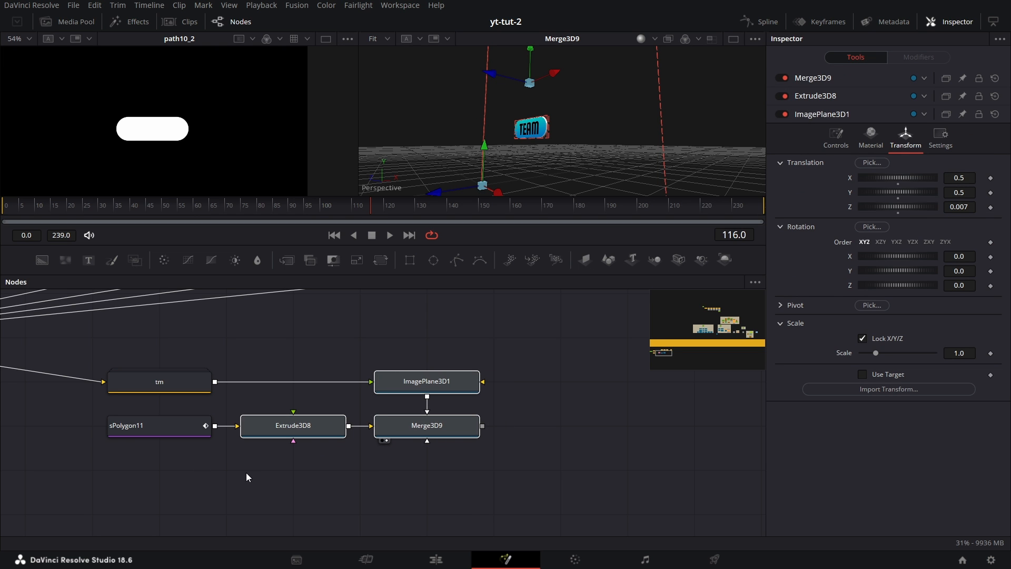
{"action": "left_click", "coordinate": [153, 429], "text": "ctrl"}
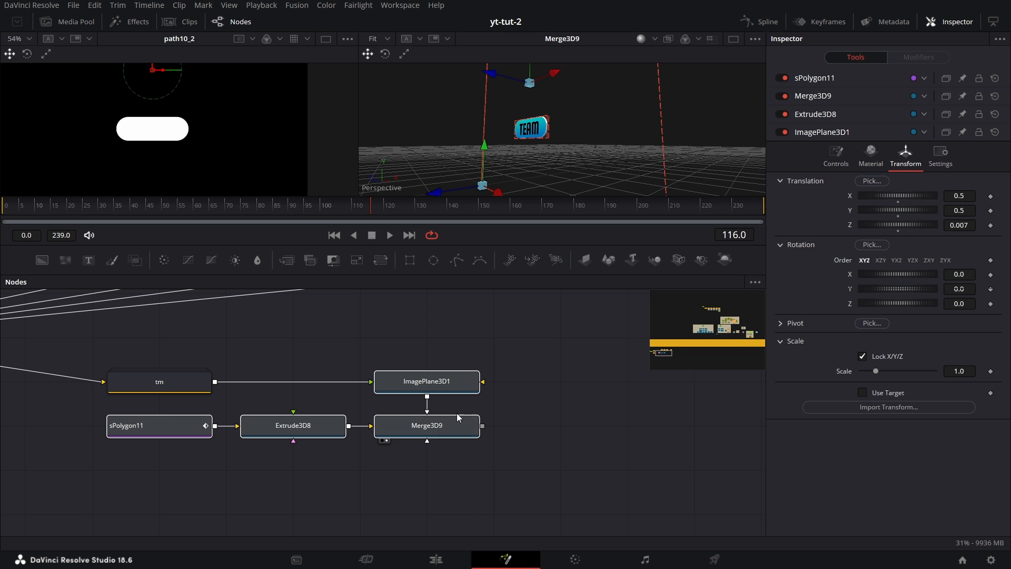
{"action": "right_click", "coordinate": [451, 385]}
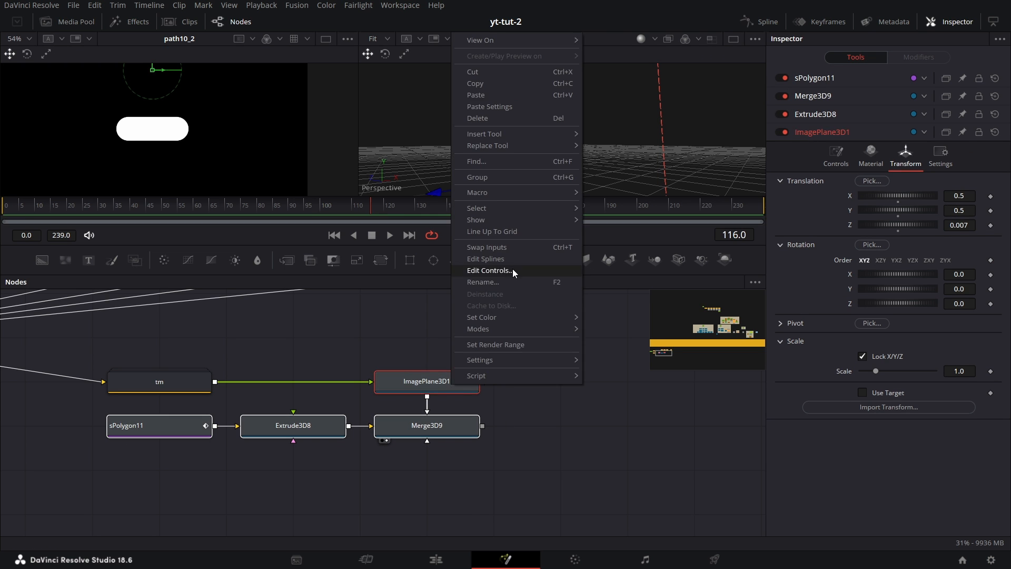
{"action": "left_click", "coordinate": [512, 178]}
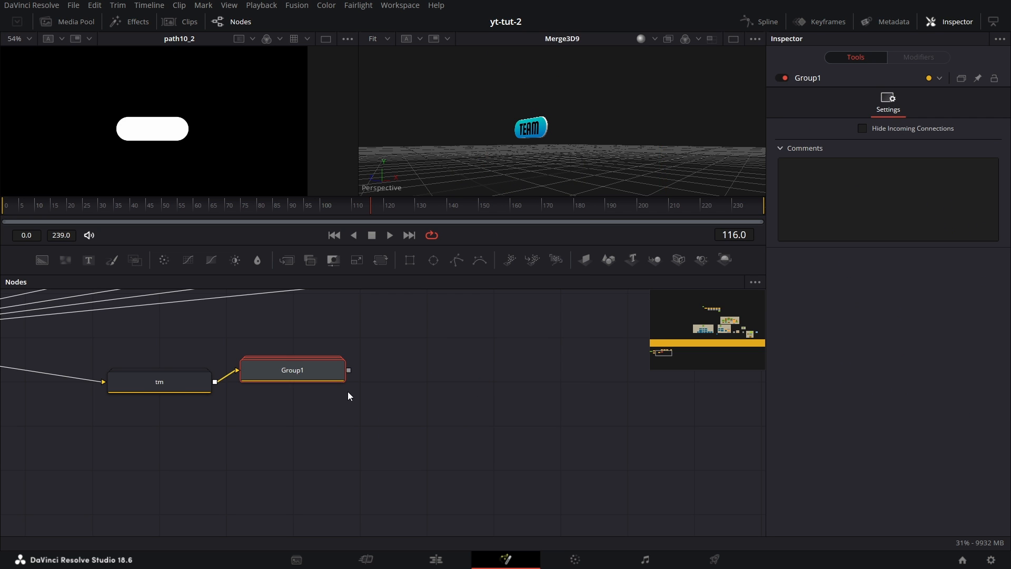
Rename the new group to team3d.
{"action": "right_click", "coordinate": [305, 383]}
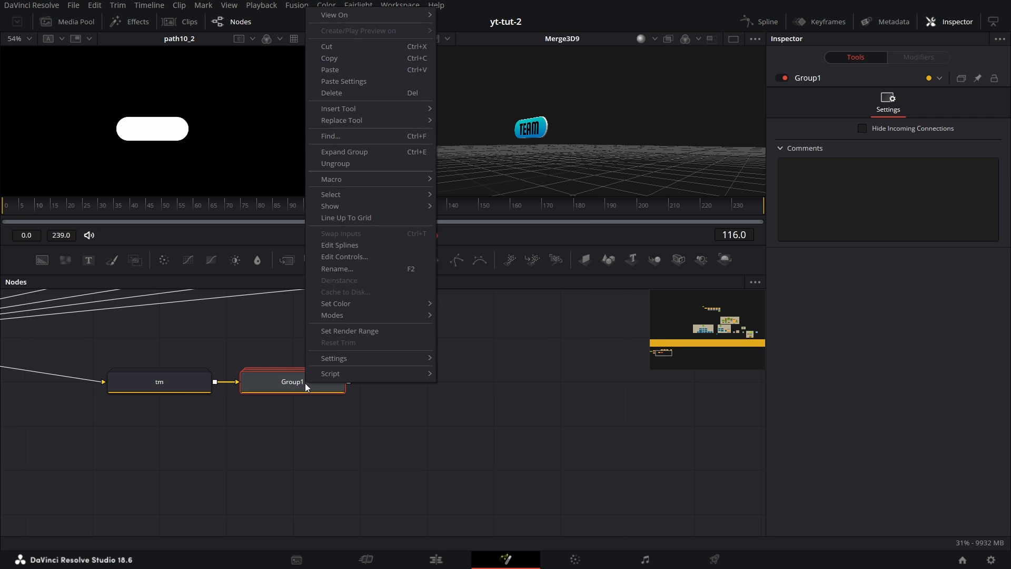
{"action": "left_click", "coordinate": [363, 267]}
{"action": "type", "text": "te"}
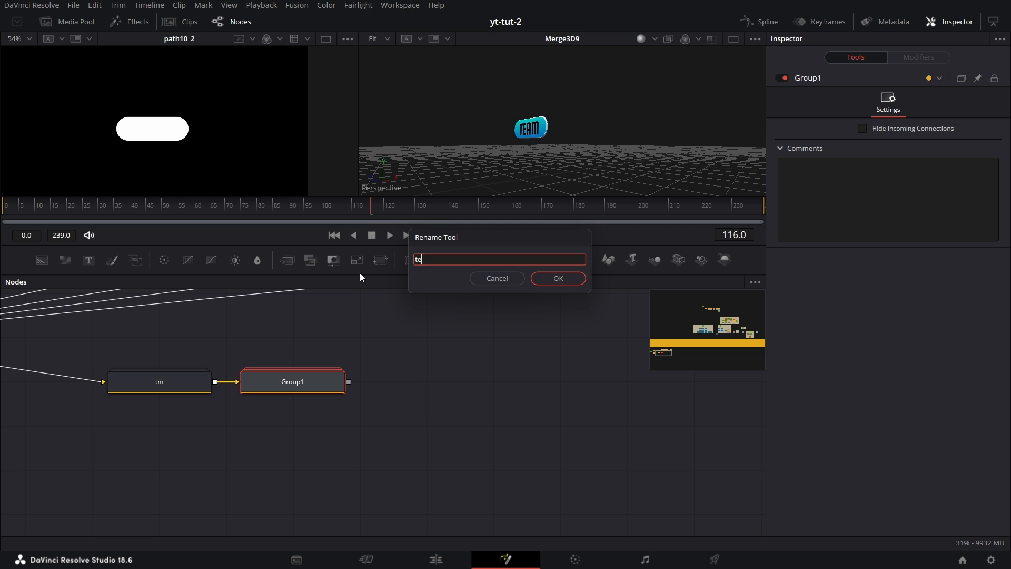
{"action": "type", "text": "am3d"}
{"action": "key", "text": "Return"}
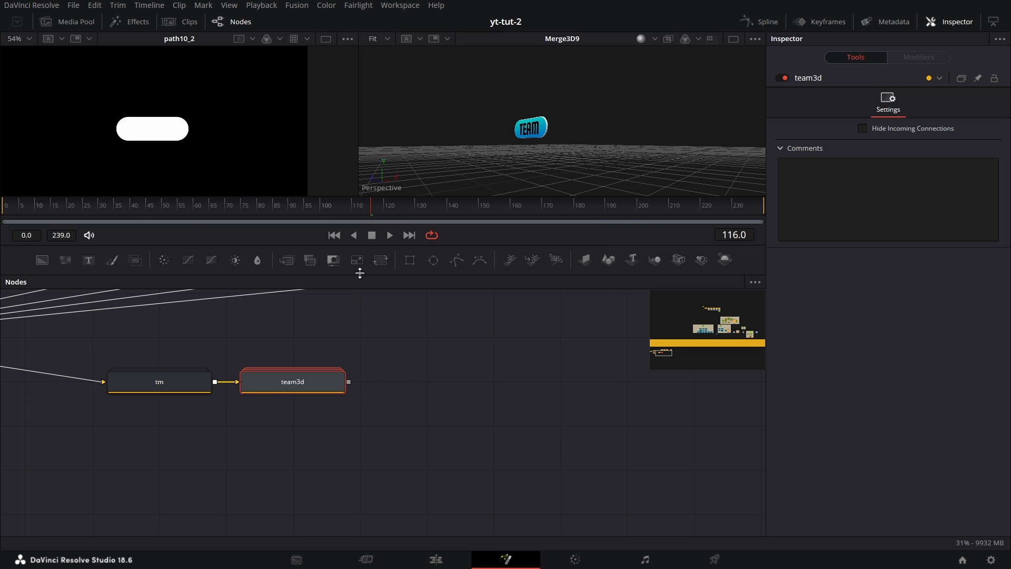
Arrange the team3d group directly below the tm group in the node graph.
{"action": "left_click_drag", "start_coordinate": [294, 379], "coordinate": [181, 436]}
{"action": "left_click_drag", "start_coordinate": [271, 402], "coordinate": [448, 467]}
{"action": "left_click_drag", "start_coordinate": [451, 428], "coordinate": [392, 500]}
{"action": "left_click_drag", "start_coordinate": [345, 445], "coordinate": [282, 445]}
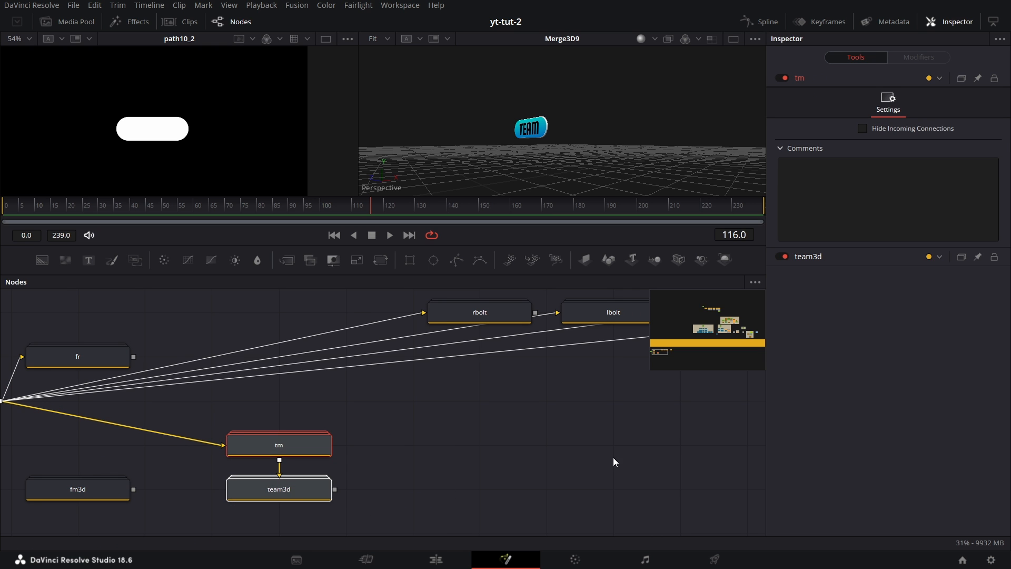
{"action": "left_click_drag", "start_coordinate": [613, 457], "coordinate": [557, 462]}
{"action": "left_click", "coordinate": [558, 462]}
Move the rbolt group down and expand it to show its nodes.
{"action": "left_click_drag", "start_coordinate": [433, 317], "coordinate": [419, 394]}
{"action": "double_click", "coordinate": [432, 403]}
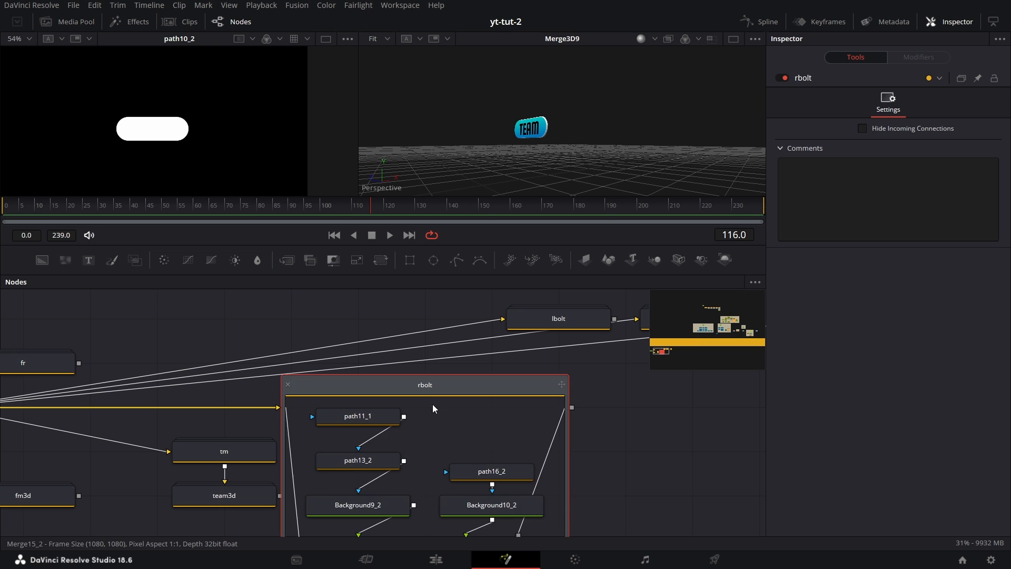
{"action": "left_click_drag", "start_coordinate": [551, 464], "coordinate": [522, 431]}
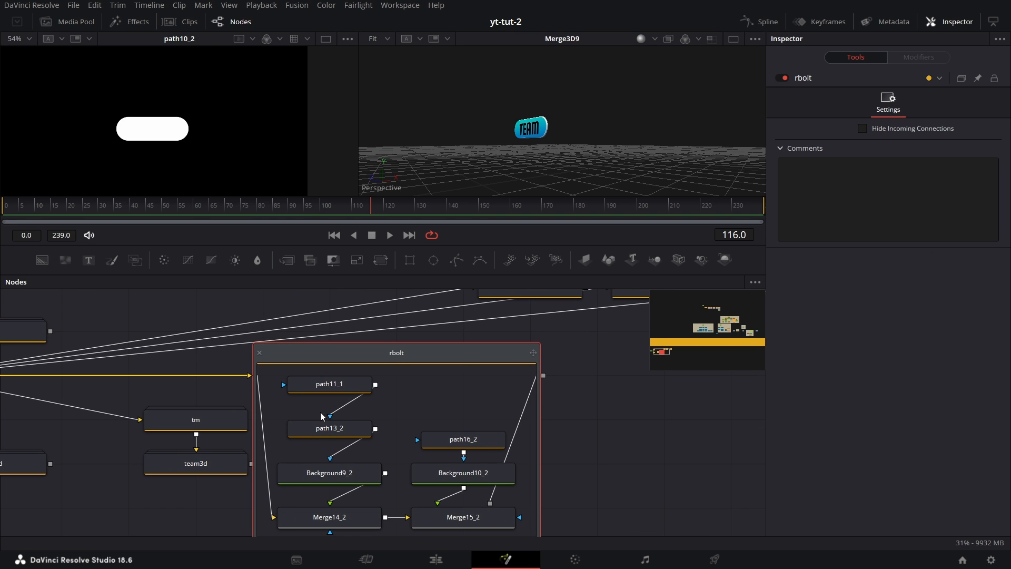
View path11_1 in the left viewer and delete the path11_1 node.
{"action": "left_click_drag", "start_coordinate": [346, 390], "coordinate": [216, 154]}
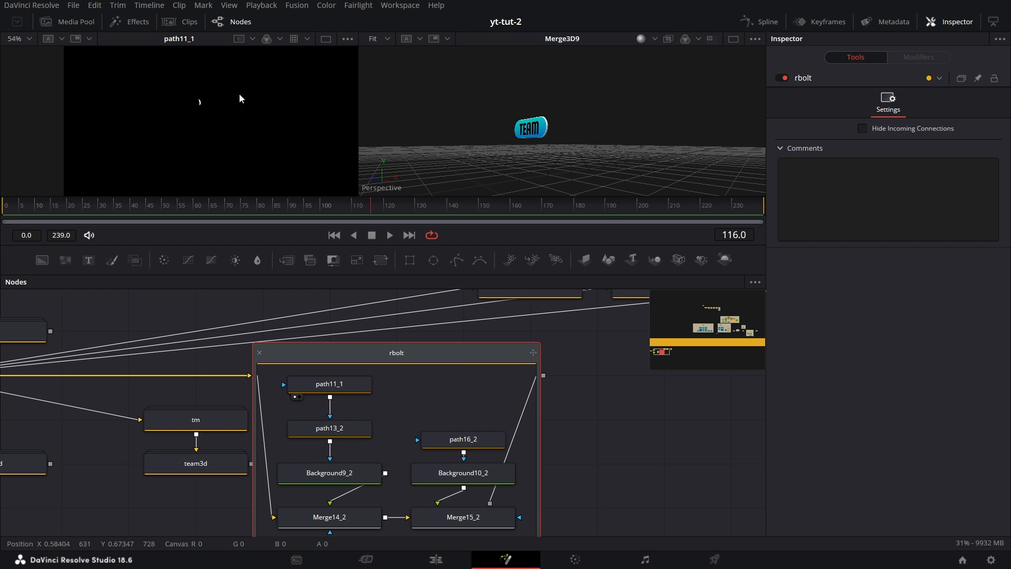
{"action": "scroll", "coordinate": [181, 95], "scroll_direction": "up", "scroll_amount": 3}
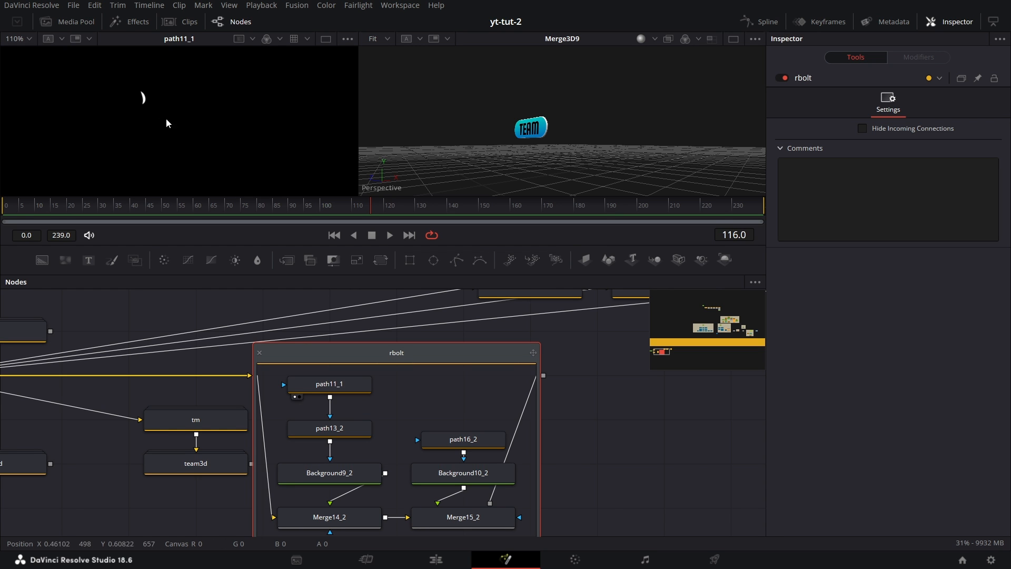
{"action": "left_click", "coordinate": [340, 388]}
{"action": "key", "text": "Delete"}
View path13_2 in the left viewer and copy its polyline.
{"action": "left_click", "coordinate": [330, 428]}
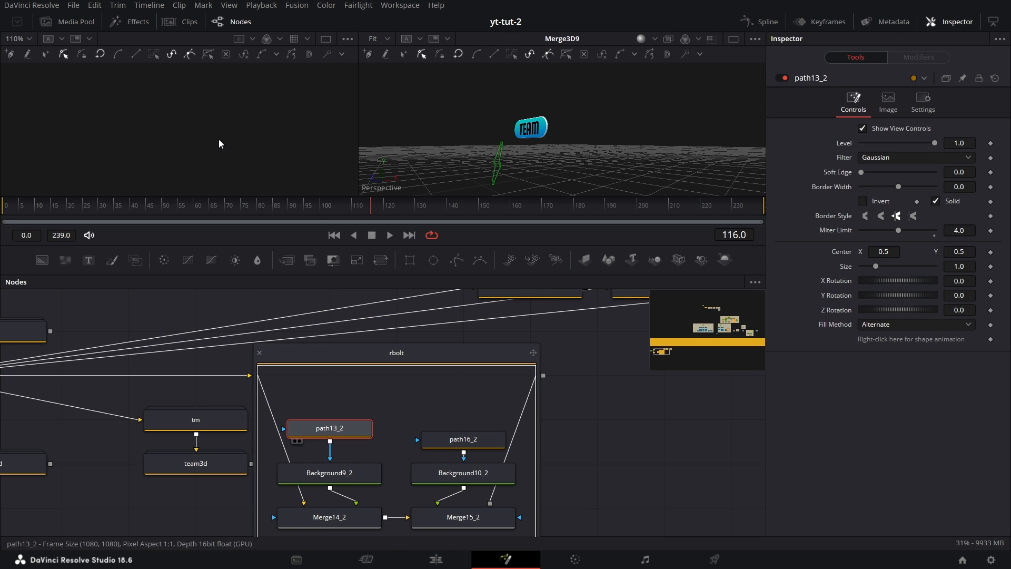
{"action": "key", "text": "1"}
{"action": "left_click_drag", "start_coordinate": [267, 100], "coordinate": [154, 130]}
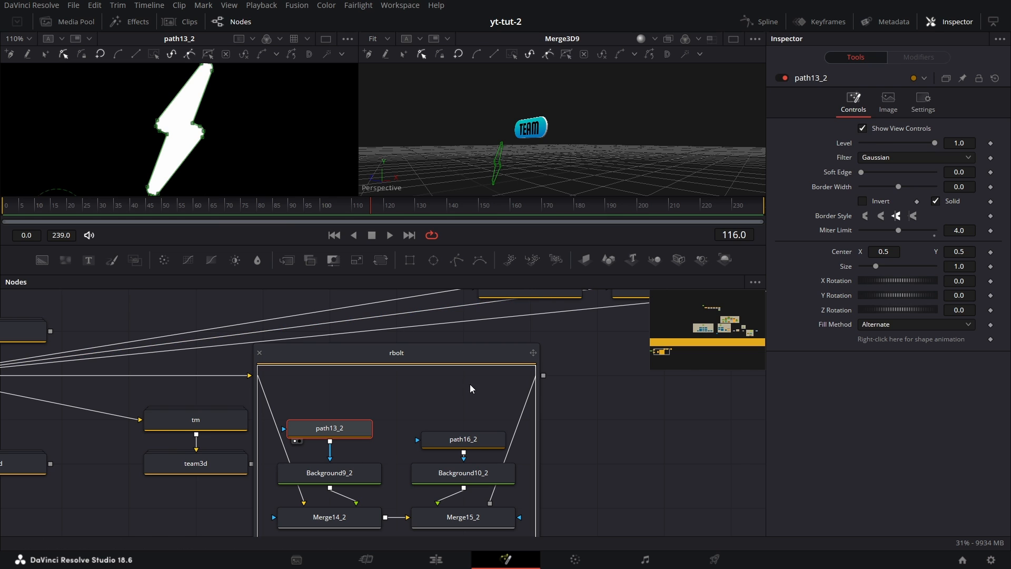
{"action": "left_click", "coordinate": [481, 443]}
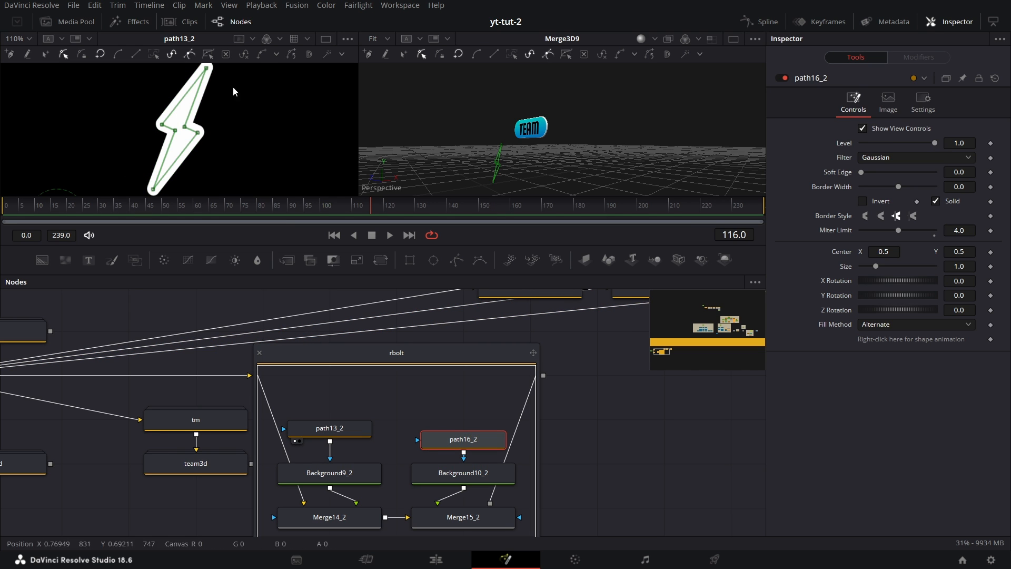
{"action": "left_click", "coordinate": [351, 432]}
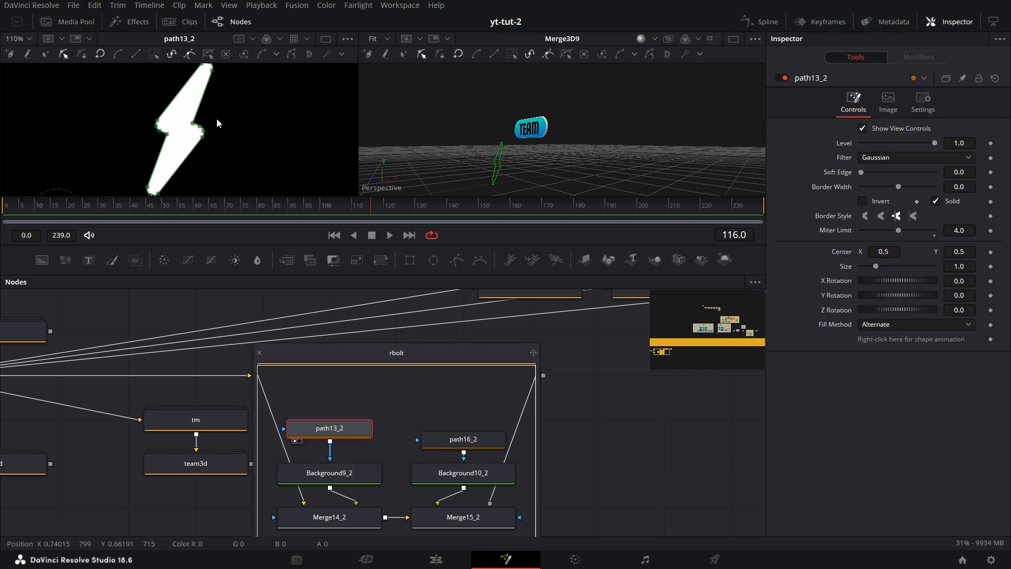
{"action": "scroll", "coordinate": [252, 120], "scroll_direction": "down", "scroll_amount": 3}
{"action": "scroll", "coordinate": [206, 133], "scroll_direction": "down", "scroll_amount": 1}
{"action": "left_click_drag", "start_coordinate": [252, 69], "coordinate": [159, 191]}
{"action": "right_click", "coordinate": [179, 167]}
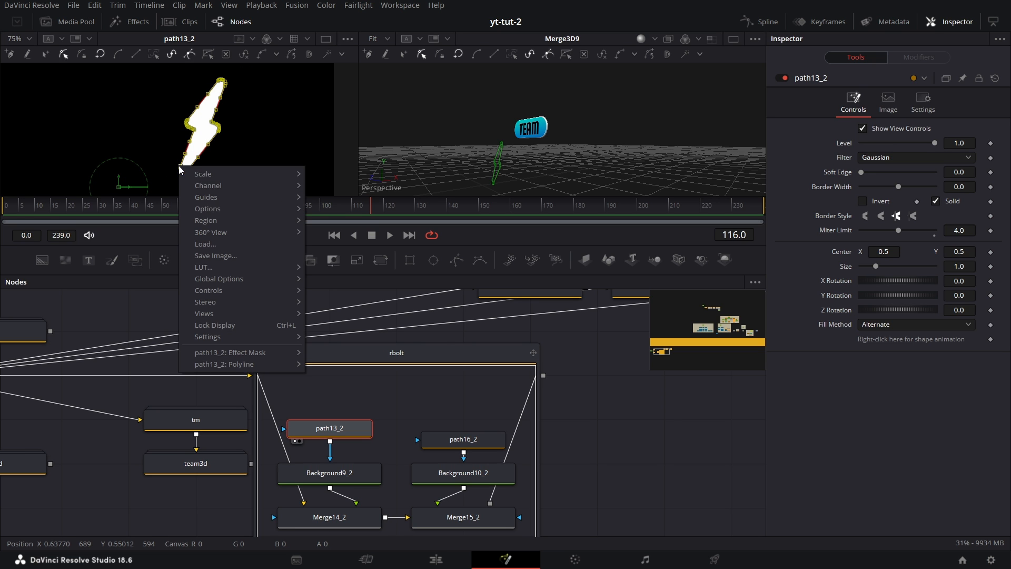
{"action": "mouse_move", "coordinate": [251, 365]}
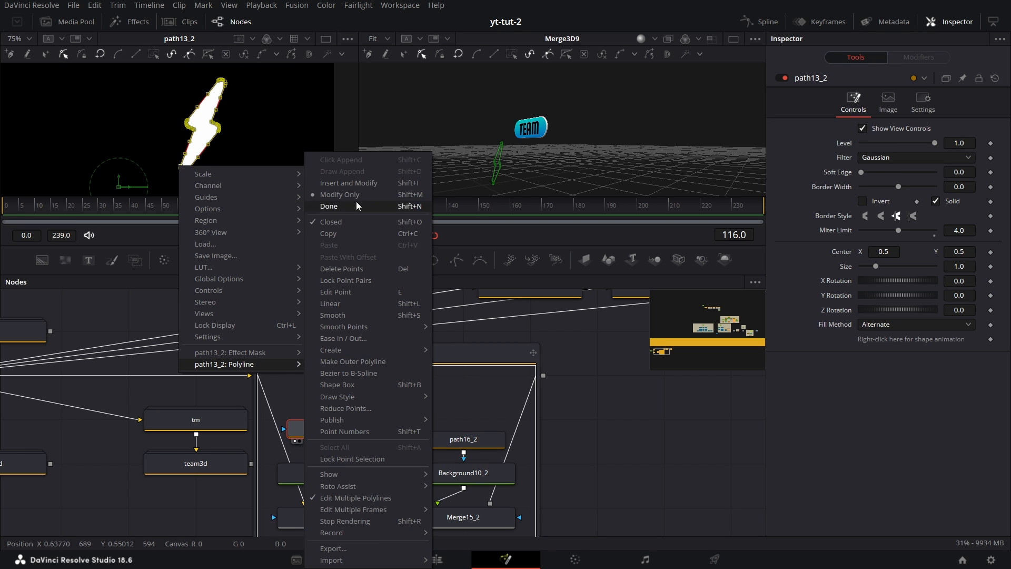
{"action": "left_click", "coordinate": [350, 231]}
Add a new sPolygon node to the node graph.
{"action": "left_click", "coordinate": [619, 453]}
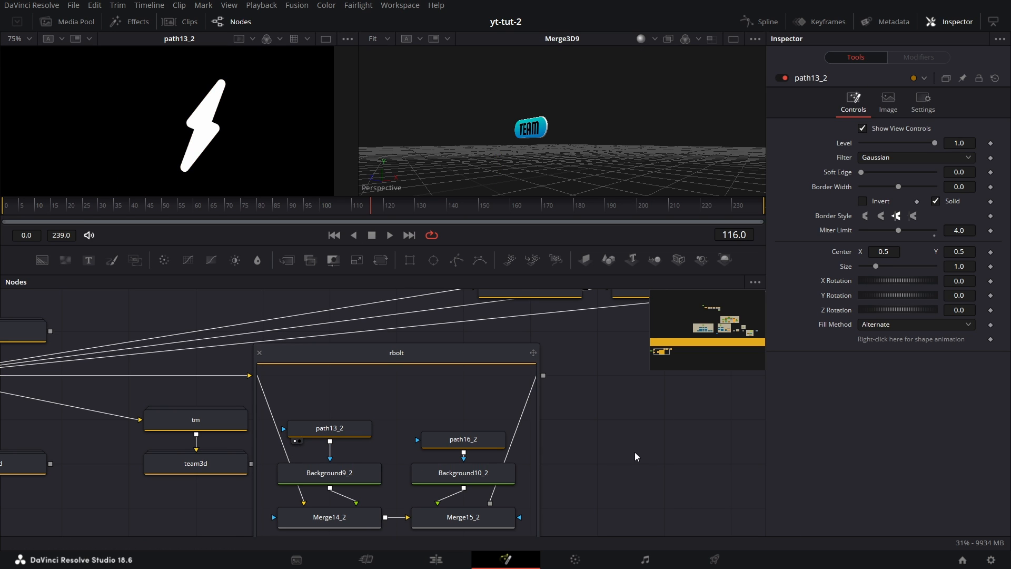
{"action": "key", "text": "shift+space"}
{"action": "type", "text": "so"}
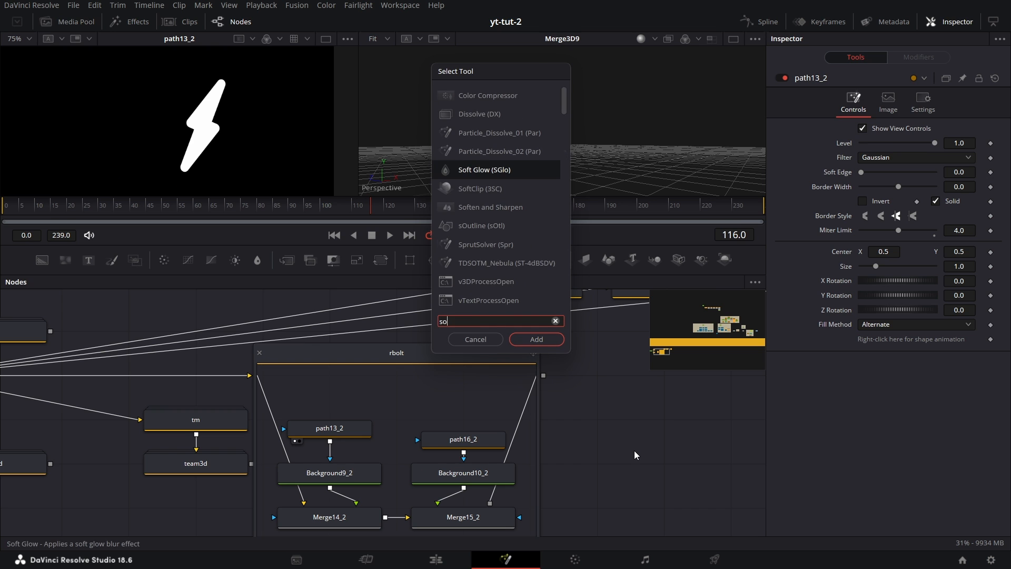
{"action": "key", "text": "BackSpace"}
{"action": "type", "text": "poly"}
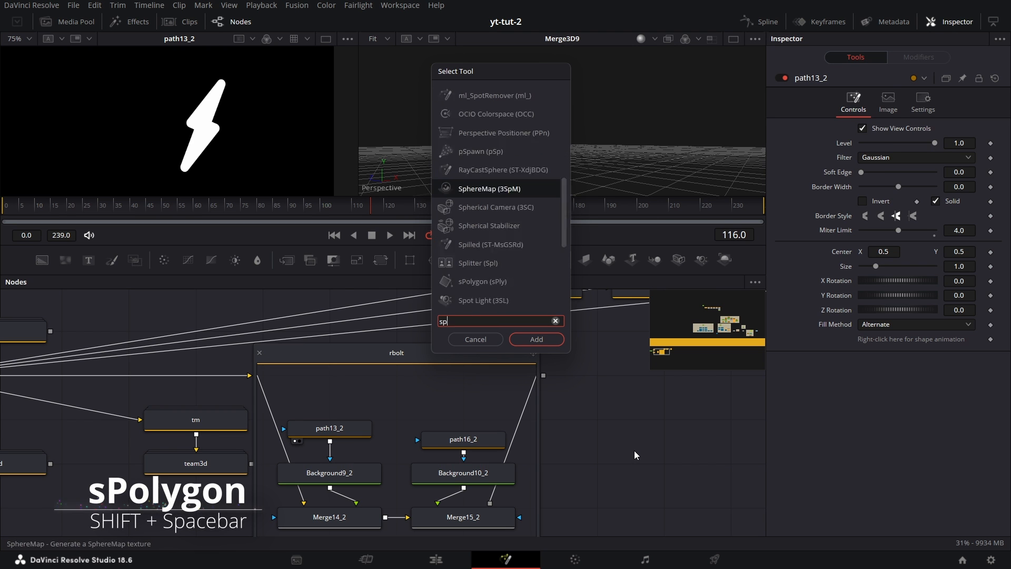
{"action": "key", "text": "Return"}
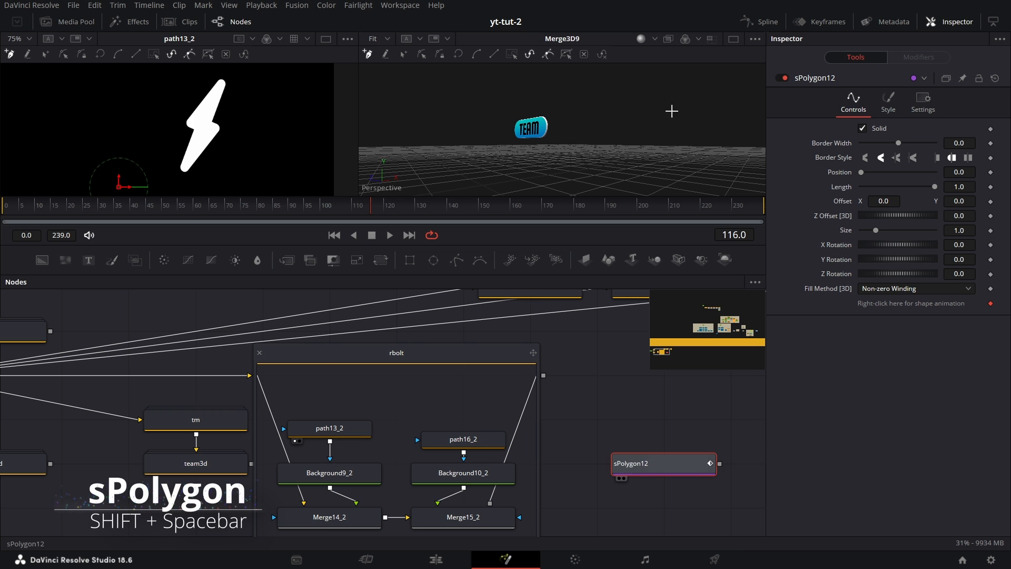
View sPolygon12 in the right viewer and paste the copied bolt polyline into it.
{"action": "key", "text": "2"}
{"action": "right_click", "coordinate": [627, 125]}
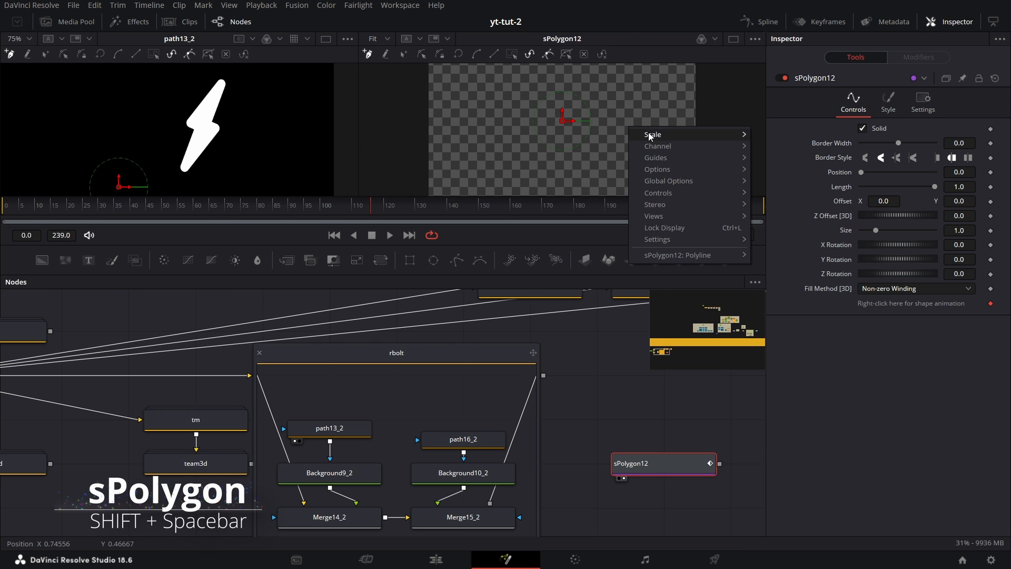
{"action": "mouse_move", "coordinate": [687, 255]}
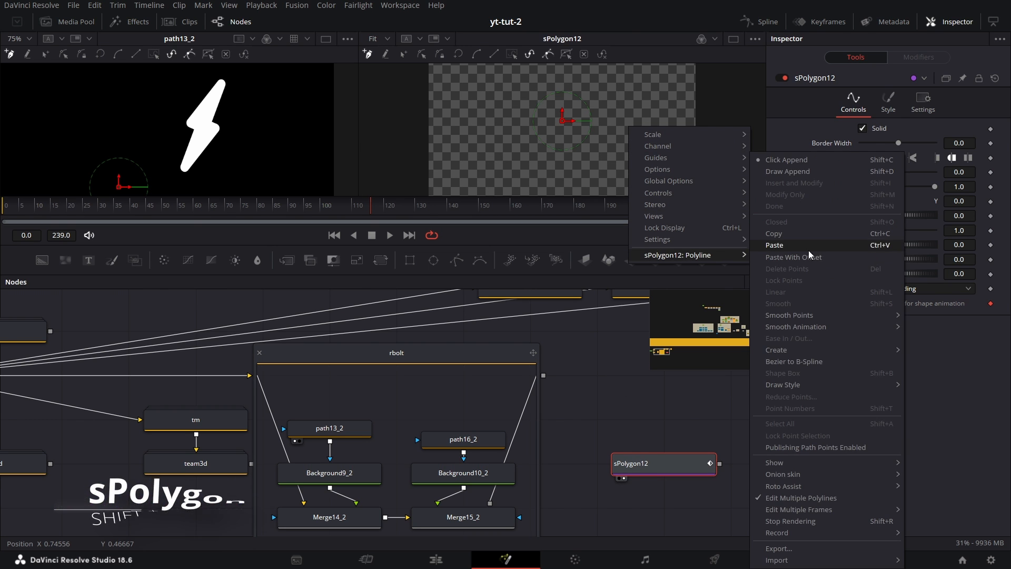
{"action": "left_click", "coordinate": [821, 247]}
Add an Extrude 3D node to the node graph.
{"action": "left_click_drag", "start_coordinate": [651, 496], "coordinate": [199, 480]}
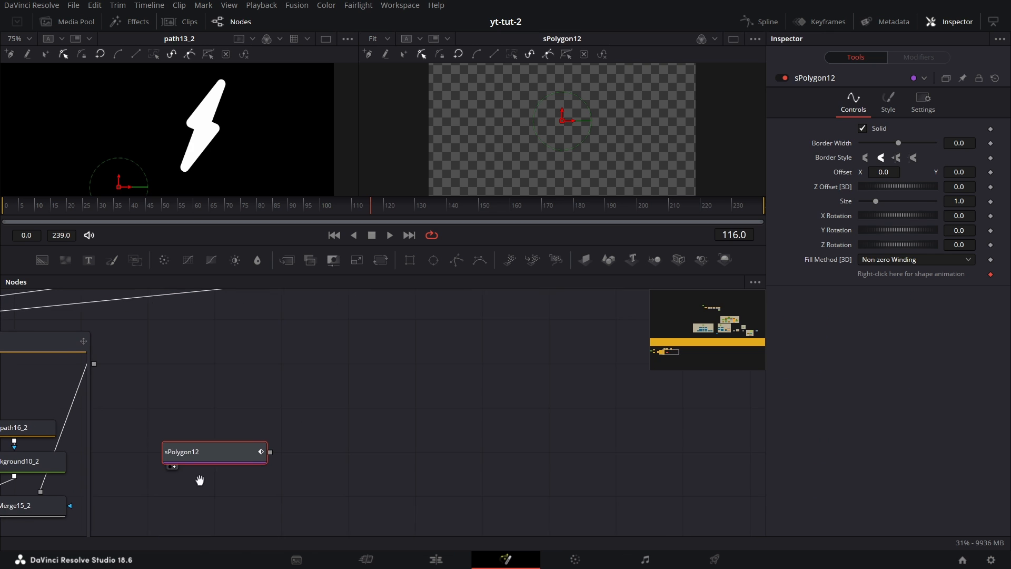
{"action": "left_click", "coordinate": [328, 454]}
{"action": "key", "text": "shift+space"}
{"action": "type", "text": "extr"}
{"action": "key", "text": "Return"}
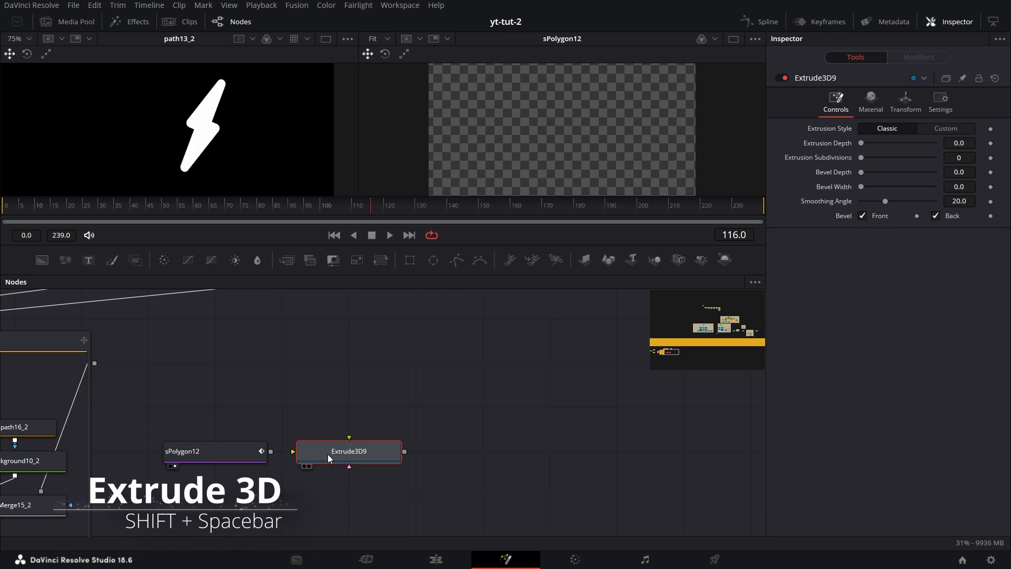
Connect sPolygon12's output to the Extrude3D9 node and view the extrusion in the right viewer.
{"action": "left_click_drag", "start_coordinate": [271, 452], "coordinate": [343, 459]}
{"action": "key", "text": "2"}
{"action": "left_click_drag", "start_coordinate": [579, 101], "coordinate": [557, 181]}
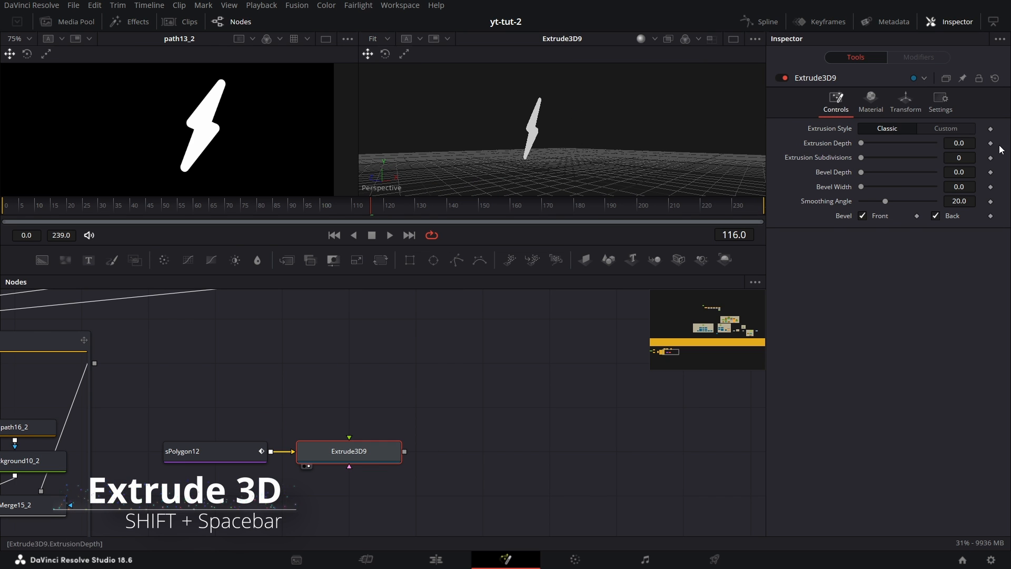
Set the extrusion depth, bevel depth and bevel width each to 0.0025.
{"action": "left_click", "coordinate": [969, 143]}
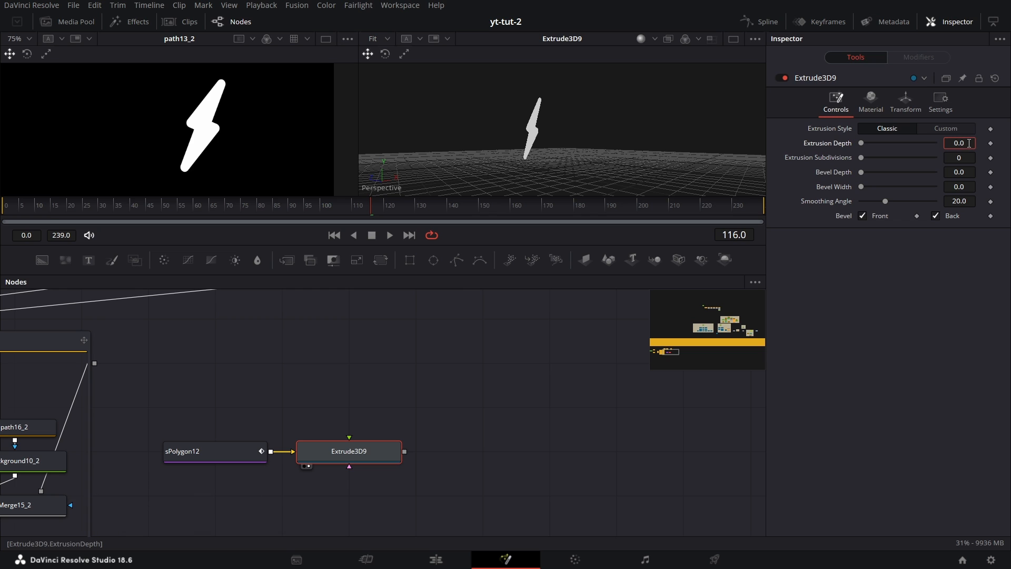
{"action": "key", "text": "Tab"}
{"action": "key", "text": "Tab"}
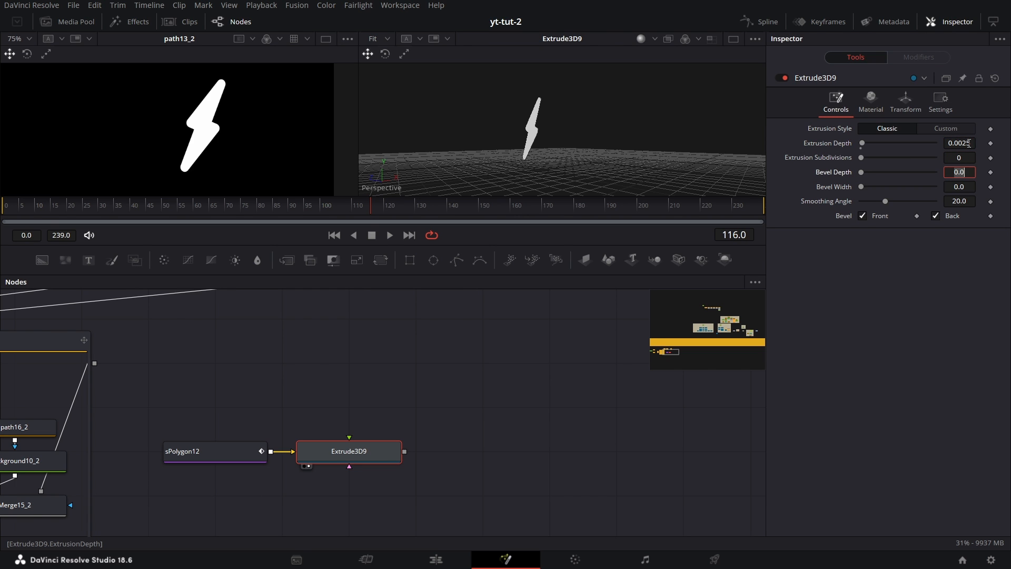
{"action": "type", "text": "0.0025"}
{"action": "key", "text": "Tab"}
{"action": "type", "text": ".00"}
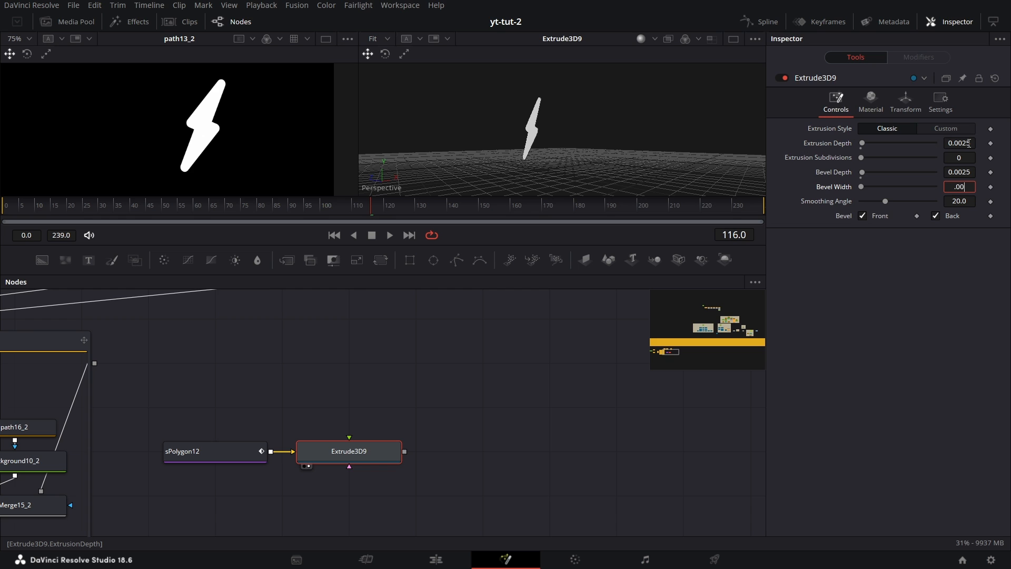
{"action": "key", "text": "Tab"}
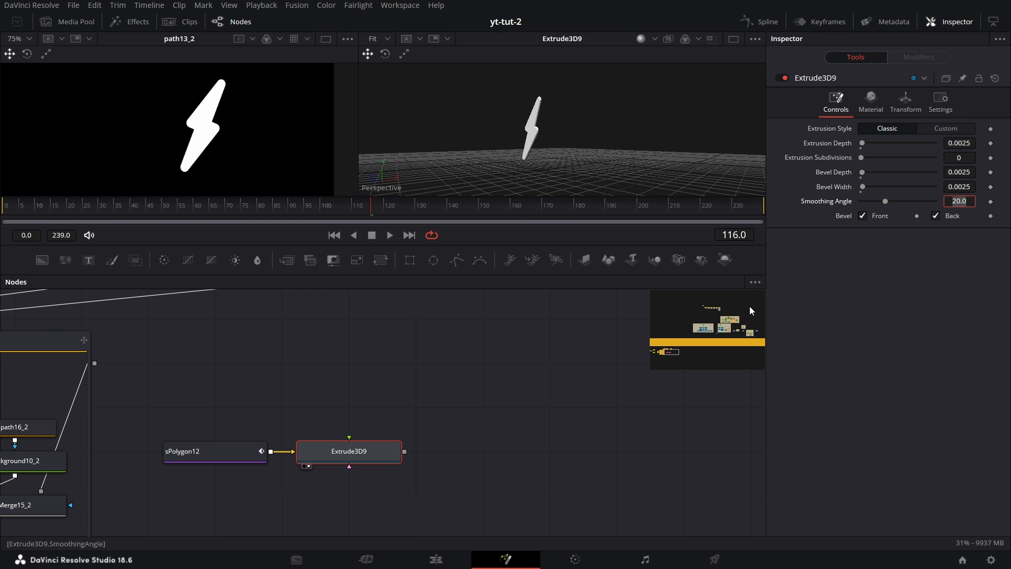
Add an Image Plane 3D node after the rbolt group.
{"action": "left_click_drag", "start_coordinate": [367, 485], "coordinate": [421, 466]}
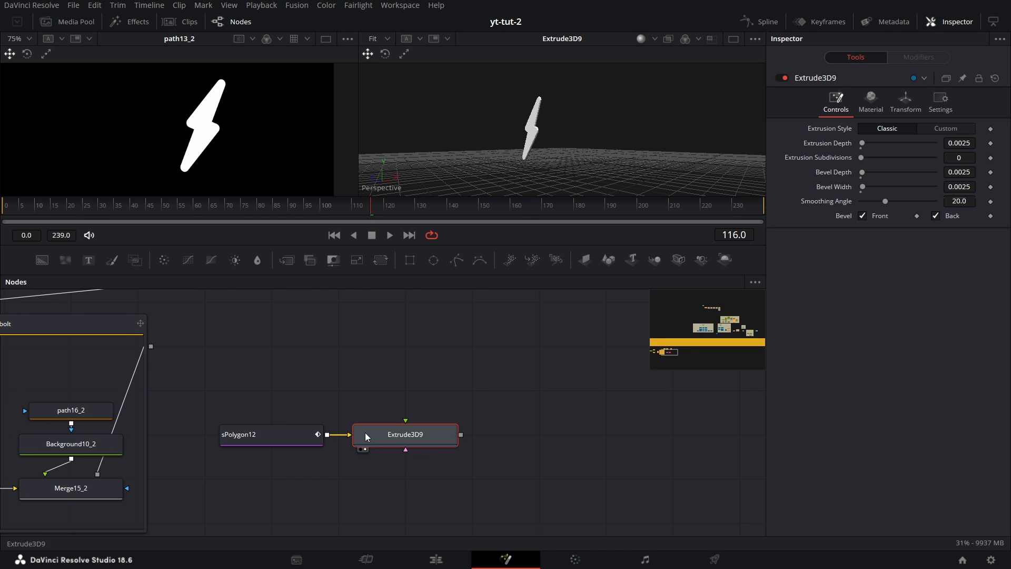
{"action": "left_click_drag", "start_coordinate": [334, 416], "coordinate": [621, 434]}
{"action": "left_click", "coordinate": [156, 339]}
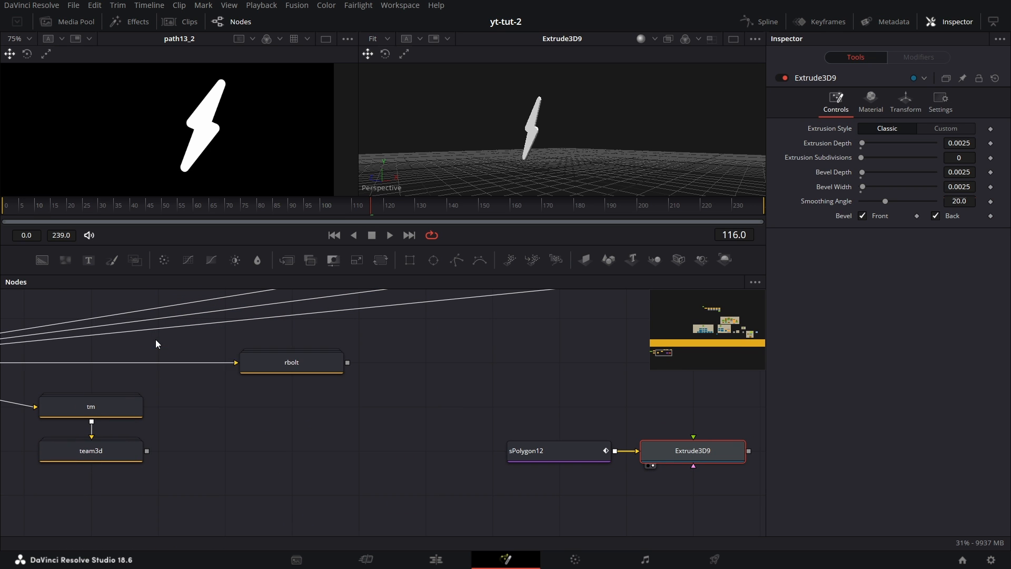
{"action": "left_click", "coordinate": [311, 360]}
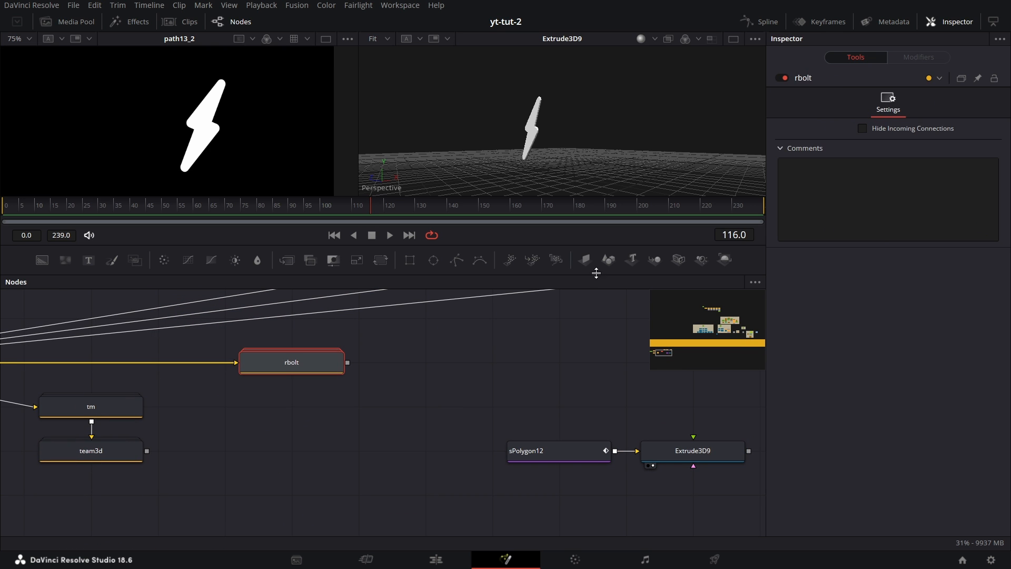
{"action": "left_click", "coordinate": [585, 259]}
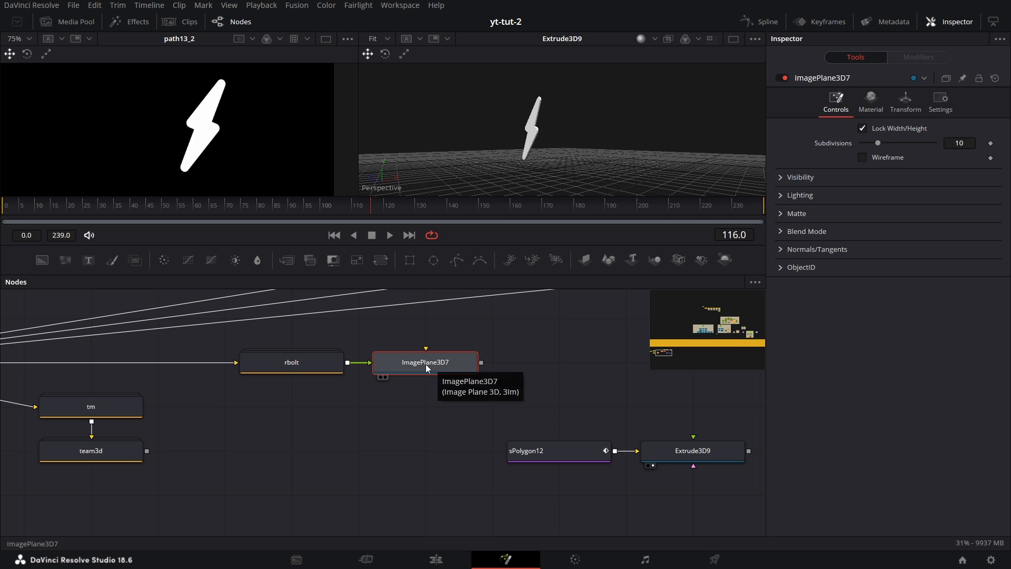
Add a Merge 3D node combining the image plane and Extrude3D9, and view it in the right viewer.
{"action": "left_click_drag", "start_coordinate": [655, 260], "coordinate": [568, 383]}
{"action": "left_click_drag", "start_coordinate": [487, 506], "coordinate": [579, 366]}
{"action": "left_click", "coordinate": [647, 415]}
{"action": "left_click_drag", "start_coordinate": [481, 362], "coordinate": [537, 360]}
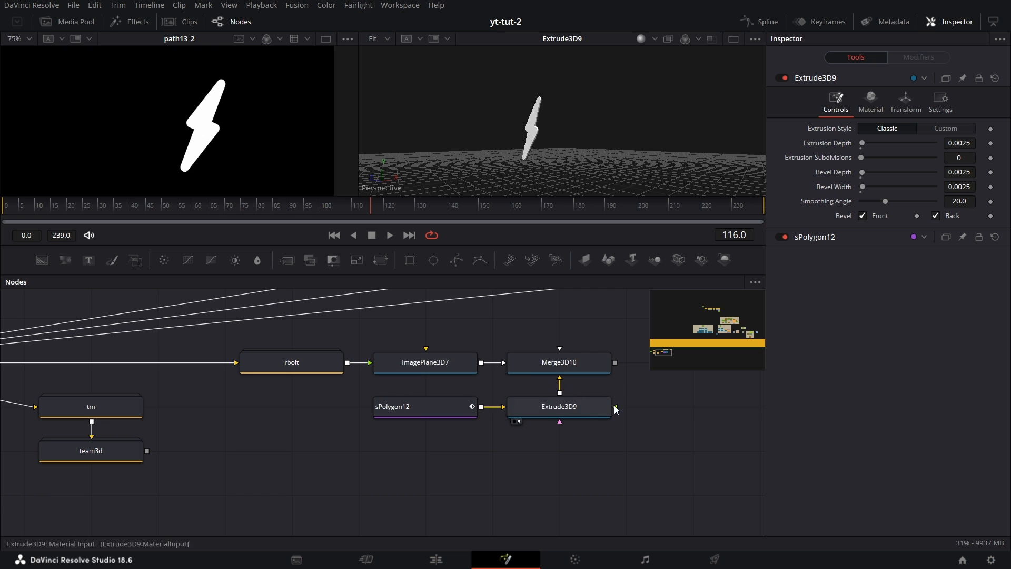
{"action": "left_click_drag", "start_coordinate": [583, 362], "coordinate": [579, 157]}
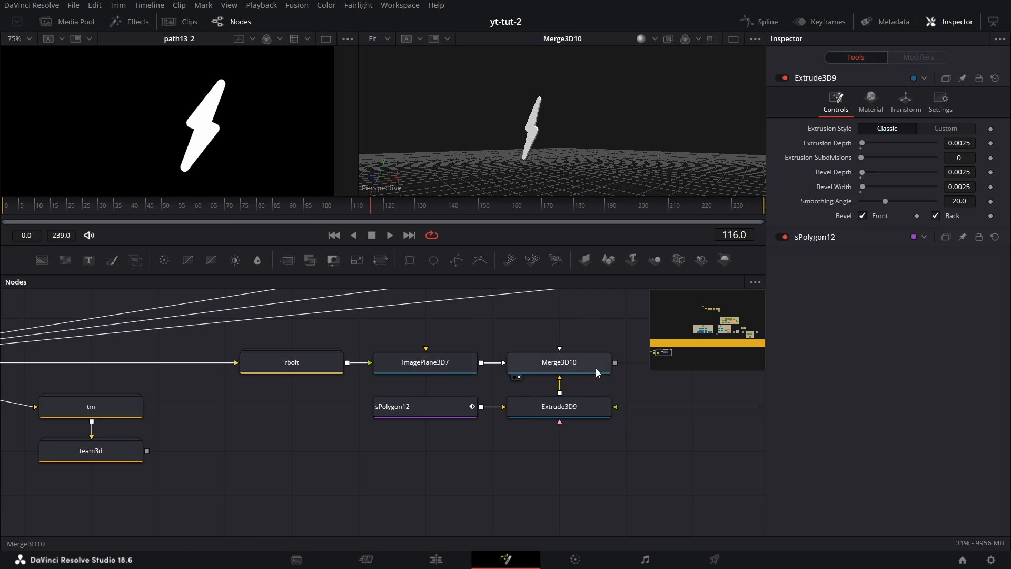
Set the image plane's translation to X 0.5, Y 0.5 and Z 0.007.
{"action": "left_click", "coordinate": [430, 364]}
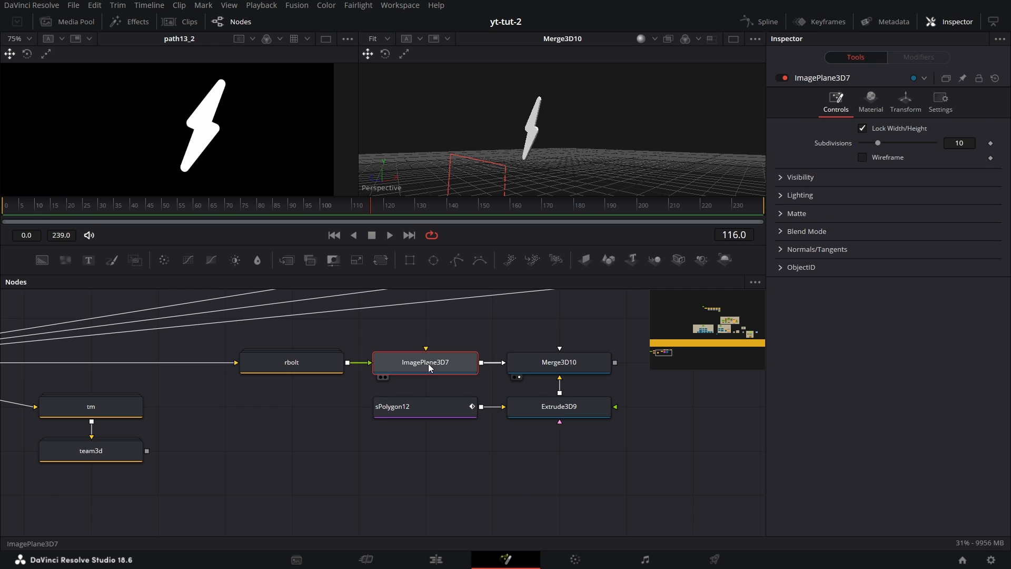
{"action": "left_click", "coordinate": [906, 98]}
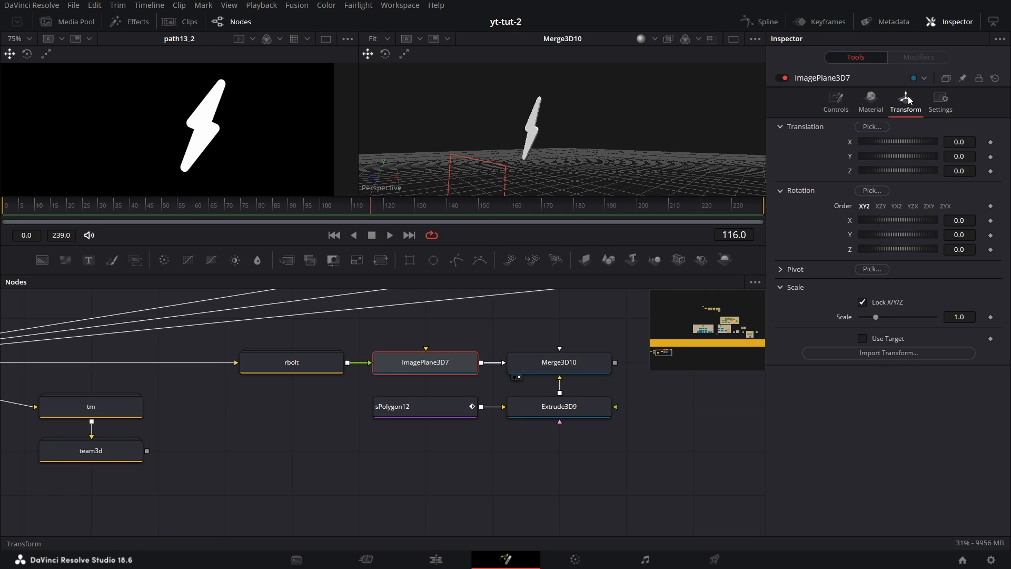
{"action": "left_click", "coordinate": [971, 141]}
{"action": "key", "text": "Tab"}
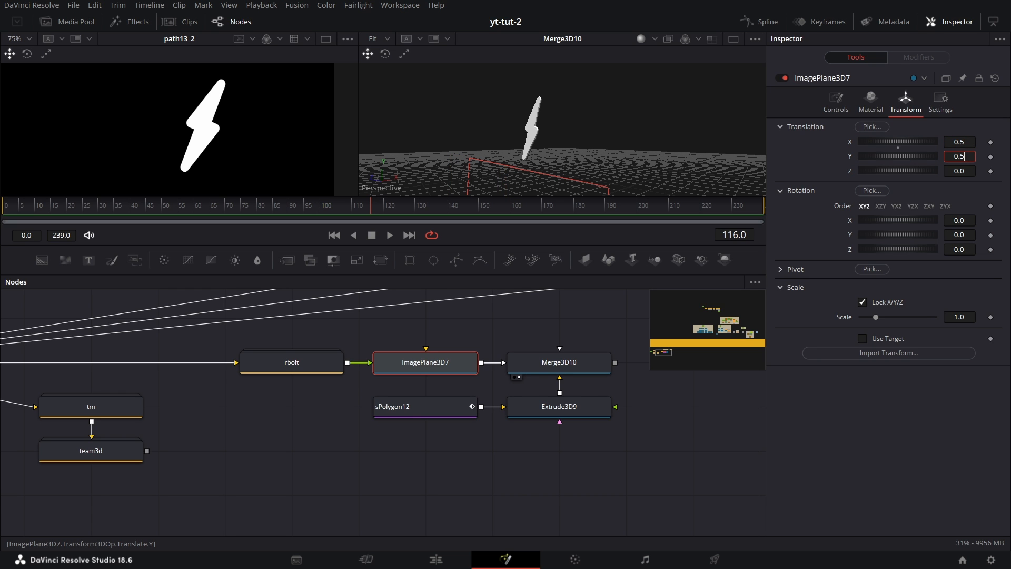
{"action": "type", "text": "0.5"}
{"action": "key", "text": "Tab"}
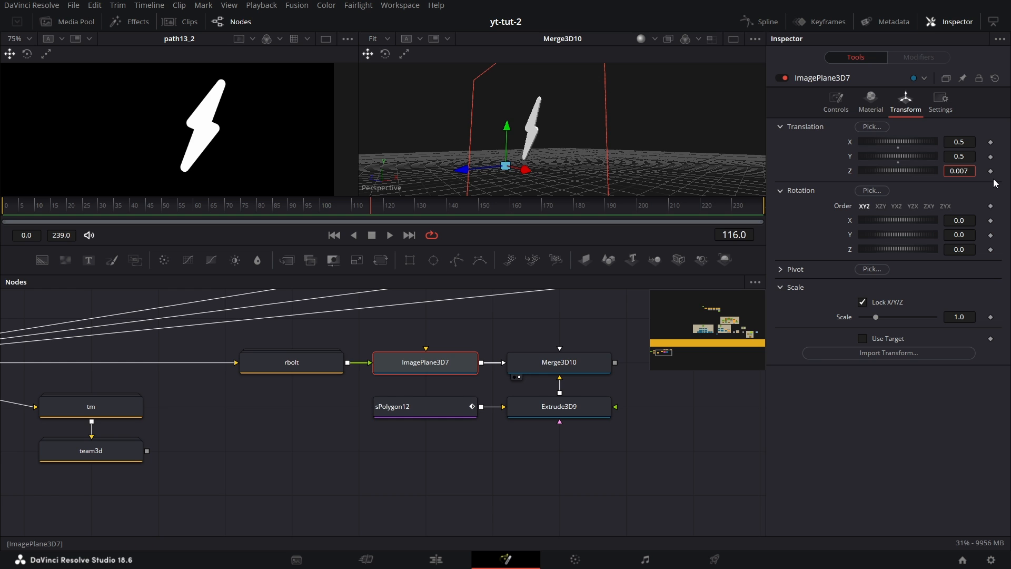
Group the image plane, Merge3D10, sPolygon12 and Extrude3D9 nodes together.
{"action": "scroll", "coordinate": [283, 500], "scroll_direction": "up", "scroll_amount": 3}
{"action": "left_click_drag", "start_coordinate": [283, 501], "coordinate": [447, 435]}
{"action": "left_click_drag", "start_coordinate": [384, 499], "coordinate": [555, 413]}
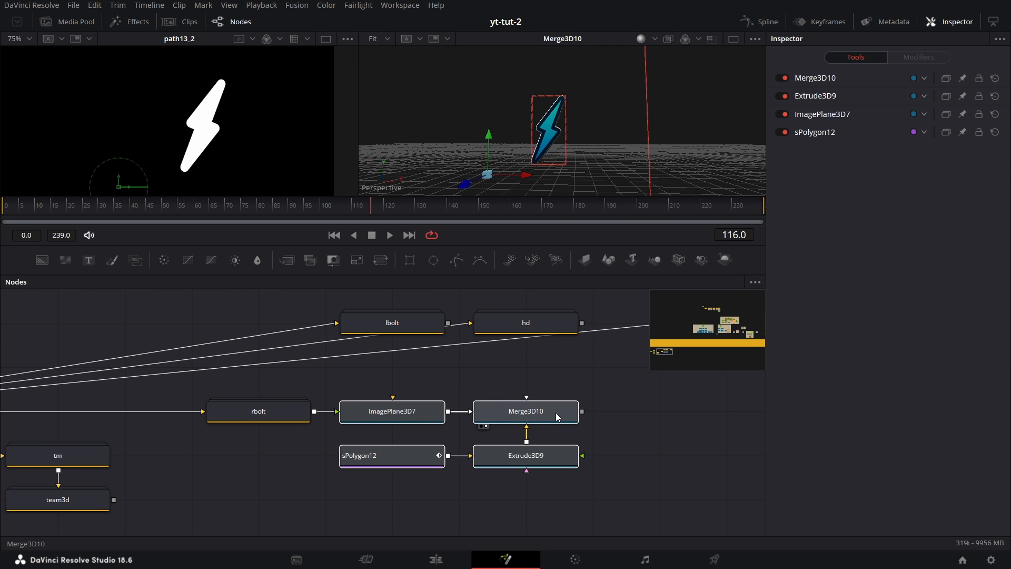
{"action": "right_click", "coordinate": [556, 413]}
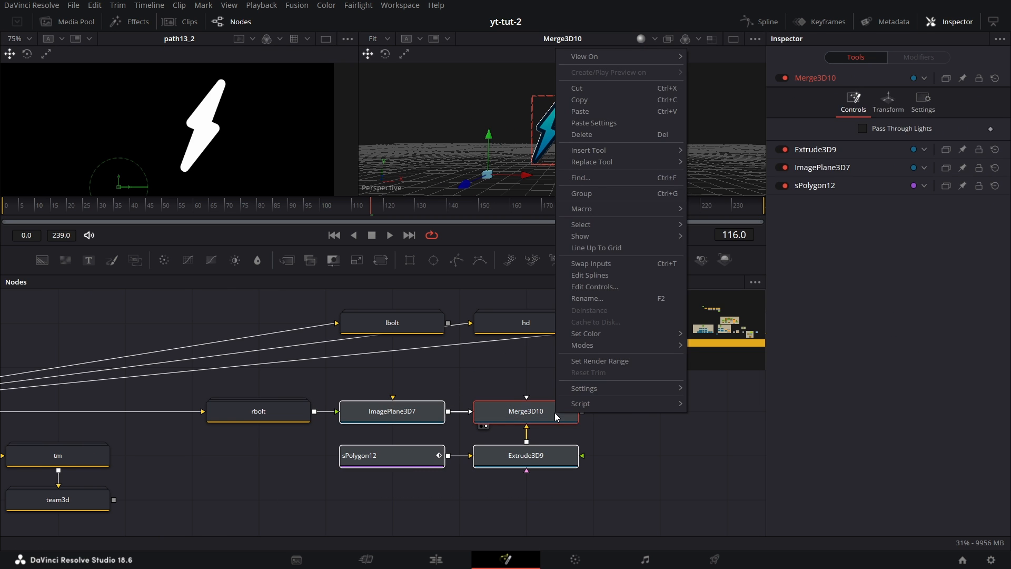
{"action": "left_click", "coordinate": [610, 196]}
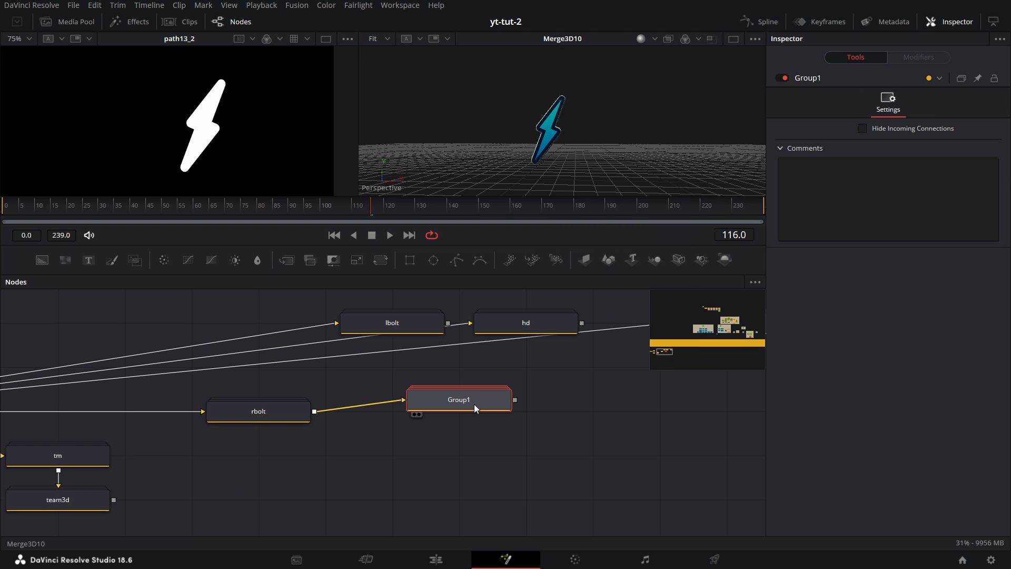
Rename the new group as rbolt3d.
{"action": "right_click", "coordinate": [474, 409]}
{"action": "left_click", "coordinate": [529, 285]}
{"action": "type", "text": "rbolt3d"}
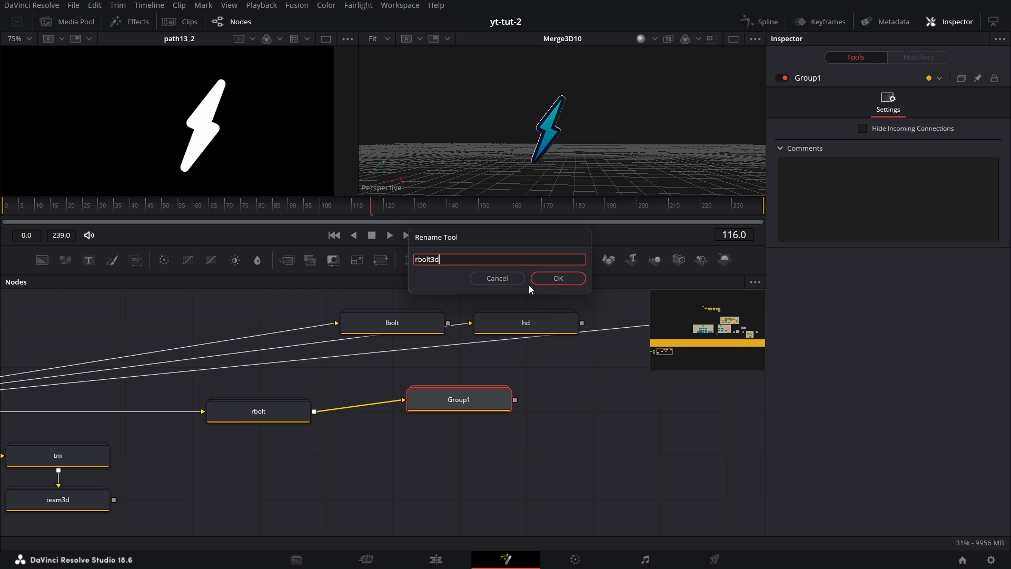
{"action": "key", "text": "Return"}
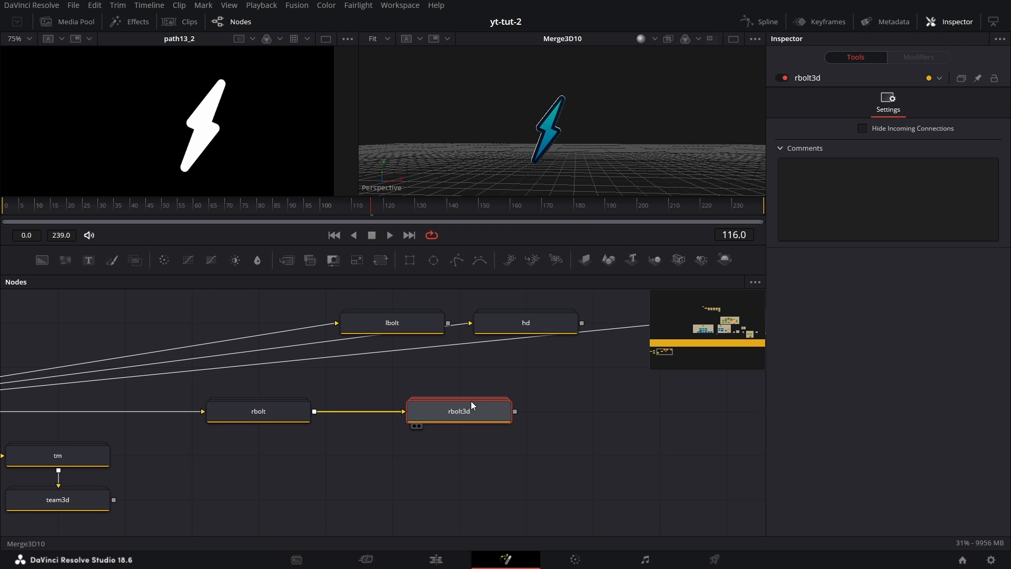
Move the rbolt3d group beneath the rbolt group.
{"action": "left_click_drag", "start_coordinate": [471, 400], "coordinate": [293, 453]}
{"action": "left_click_drag", "start_coordinate": [318, 379], "coordinate": [286, 454]}
{"action": "scroll", "coordinate": [357, 446], "scroll_direction": "right", "scroll_amount": 5}
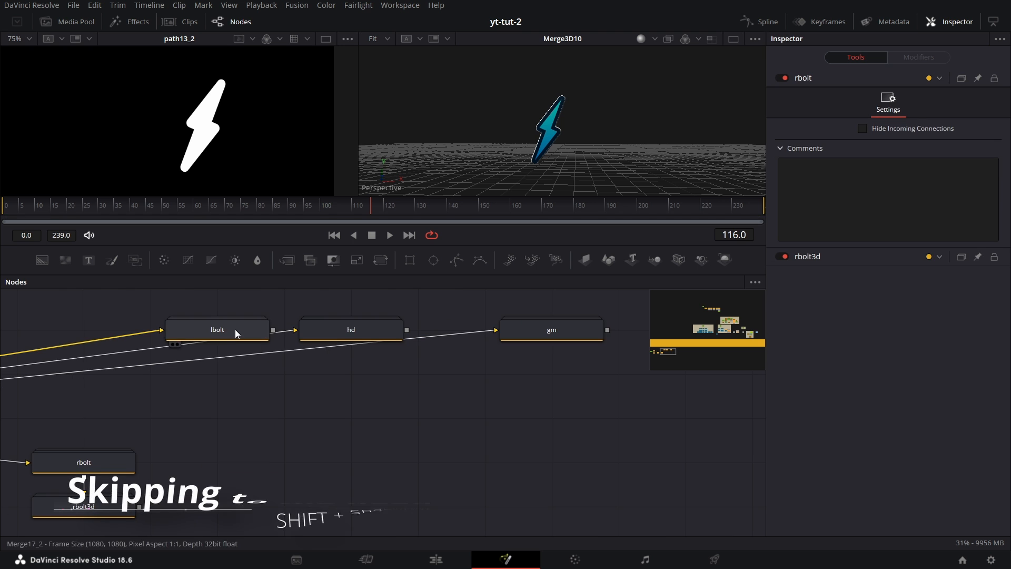
Open the hd group and view path21_2 in the left viewer.
{"action": "left_click", "coordinate": [364, 333]}
{"action": "scroll", "coordinate": [375, 367], "scroll_direction": "up", "scroll_amount": 5}
{"action": "scroll", "coordinate": [527, 472], "scroll_direction": "left", "scroll_amount": 15}
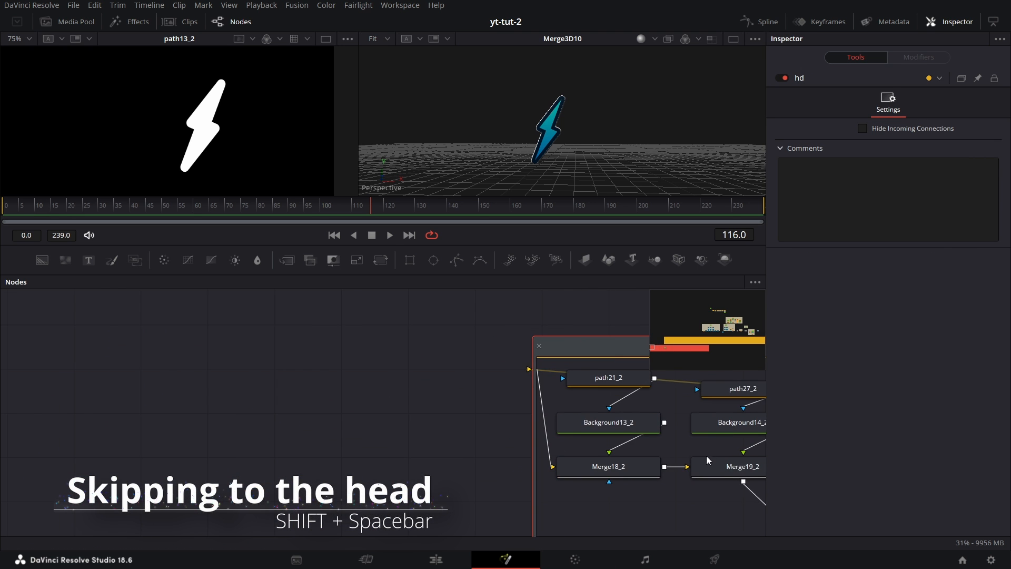
{"action": "scroll", "coordinate": [611, 461], "scroll_direction": "right", "scroll_amount": 12}
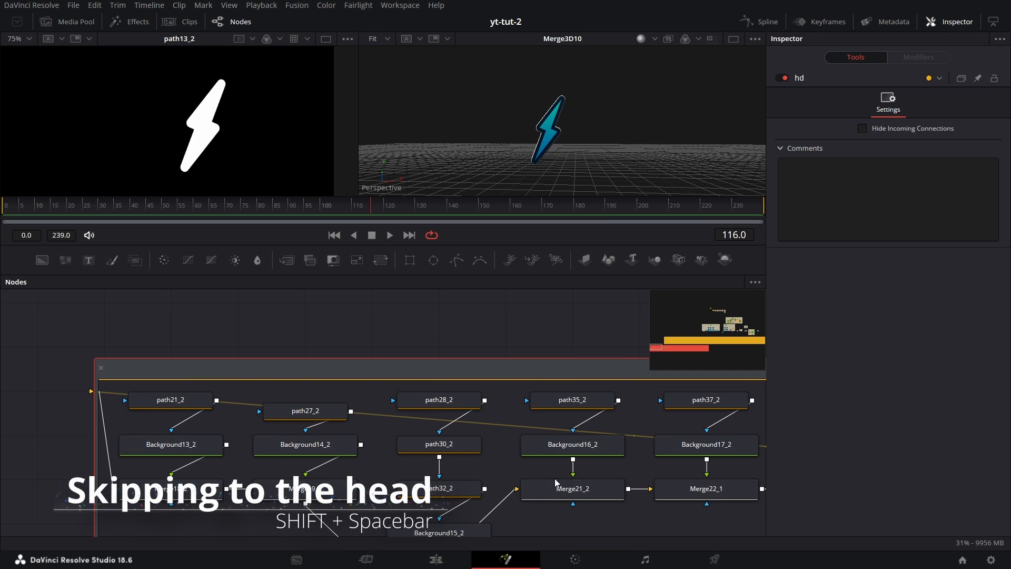
{"action": "left_click", "coordinate": [180, 403]}
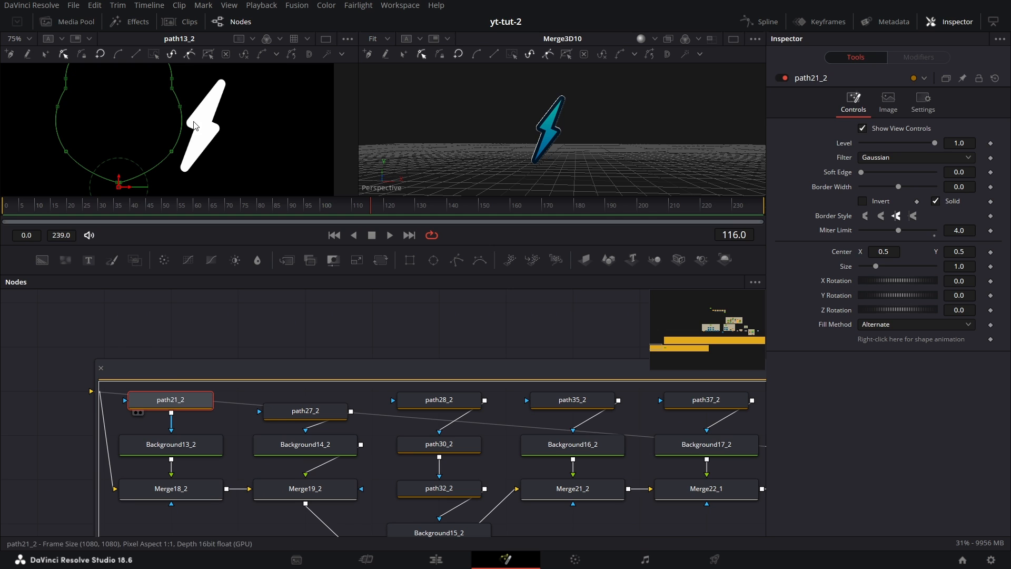
{"action": "key", "text": "1"}
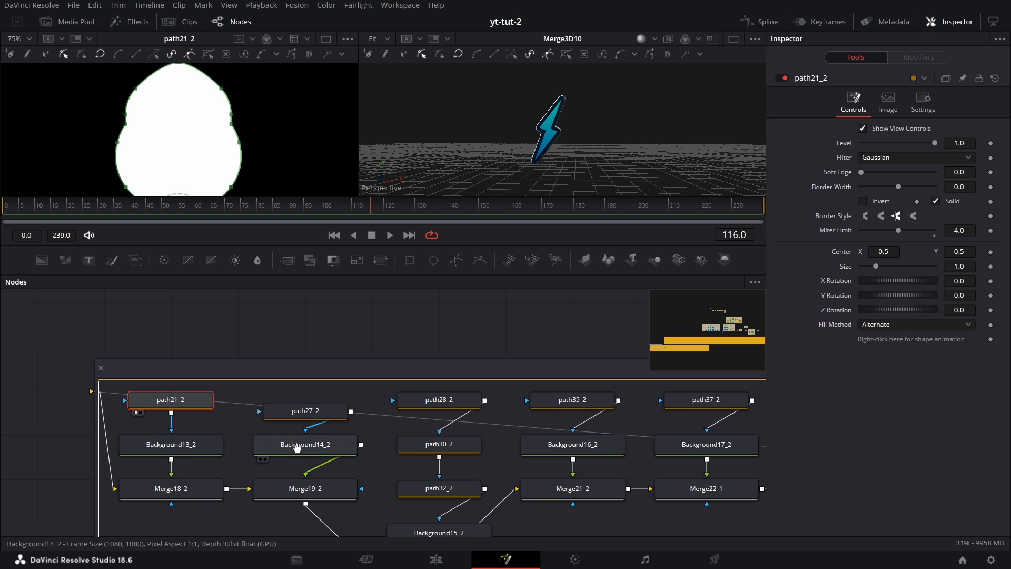
Select all points of path21_2's polyline and copy them.
{"action": "left_click_drag", "start_coordinate": [297, 448], "coordinate": [296, 431]}
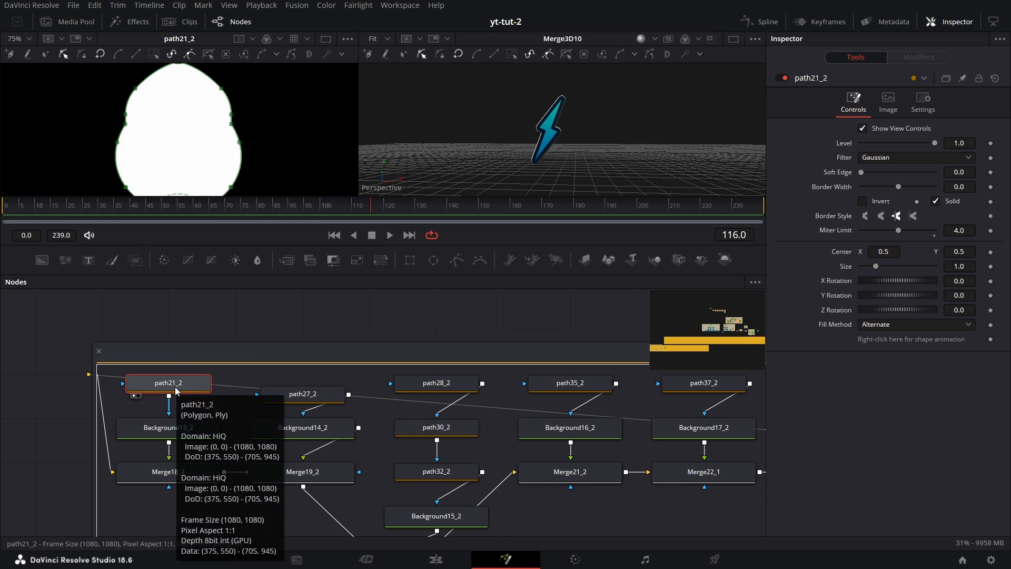
{"action": "scroll", "coordinate": [273, 166], "scroll_direction": "down", "scroll_amount": 3}
{"action": "left_click_drag", "start_coordinate": [287, 146], "coordinate": [284, 126]}
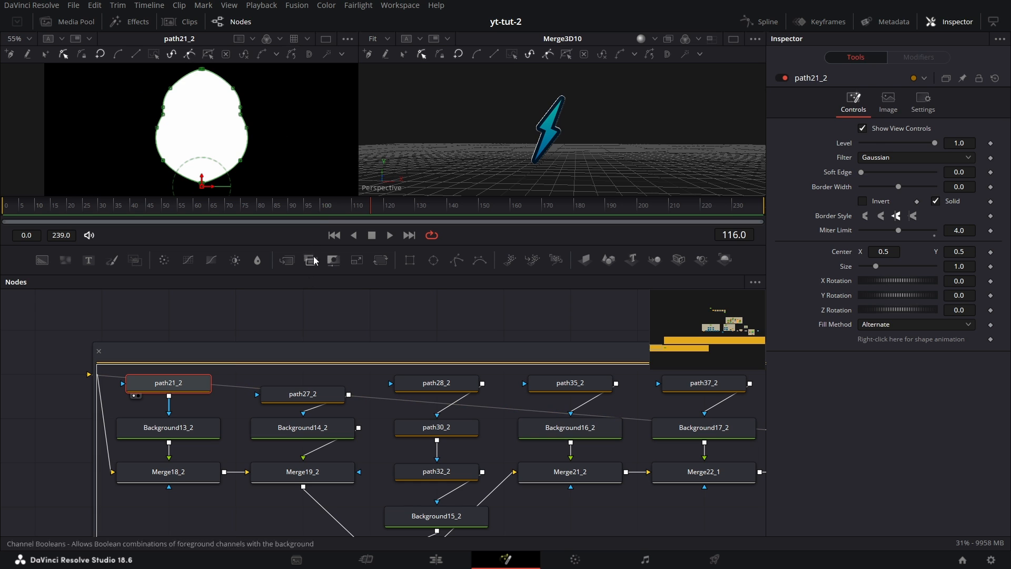
{"action": "left_click_drag", "start_coordinate": [308, 243], "coordinate": [308, 287]}
{"action": "left_click_drag", "start_coordinate": [122, 84], "coordinate": [301, 240]}
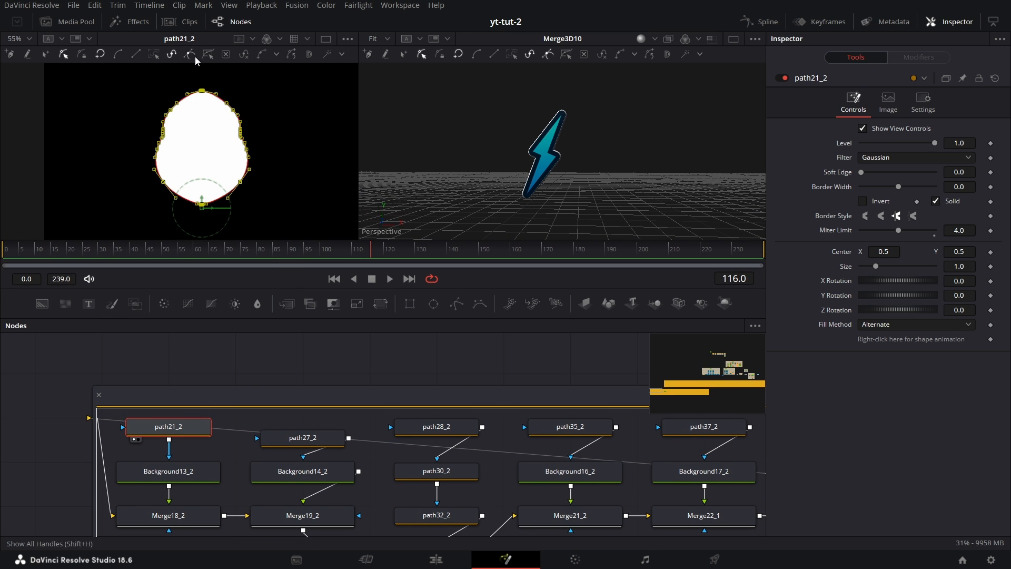
{"action": "right_click", "coordinate": [202, 91]}
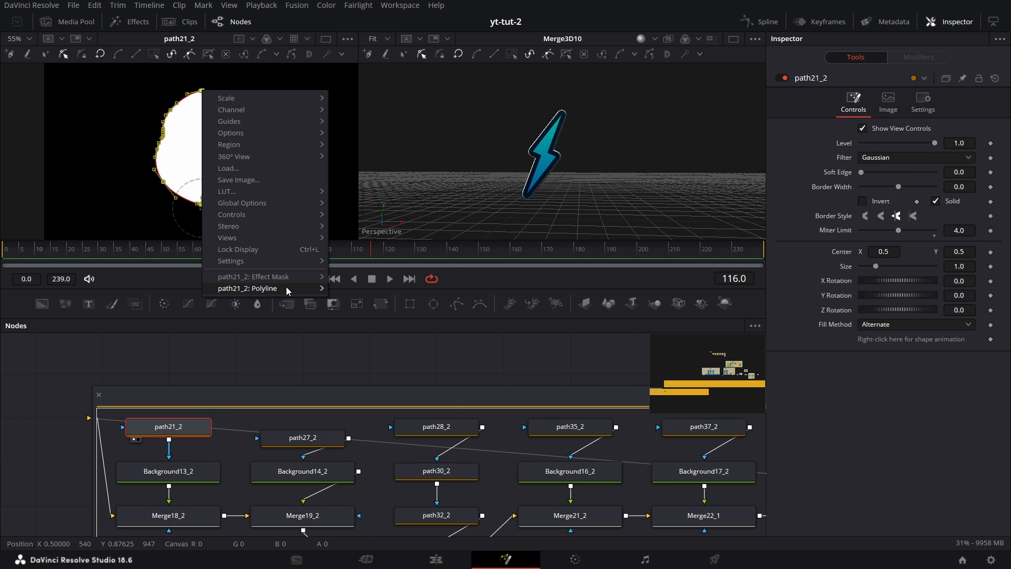
{"action": "mouse_move", "coordinate": [316, 288]}
{"action": "left_click", "coordinate": [400, 233]}
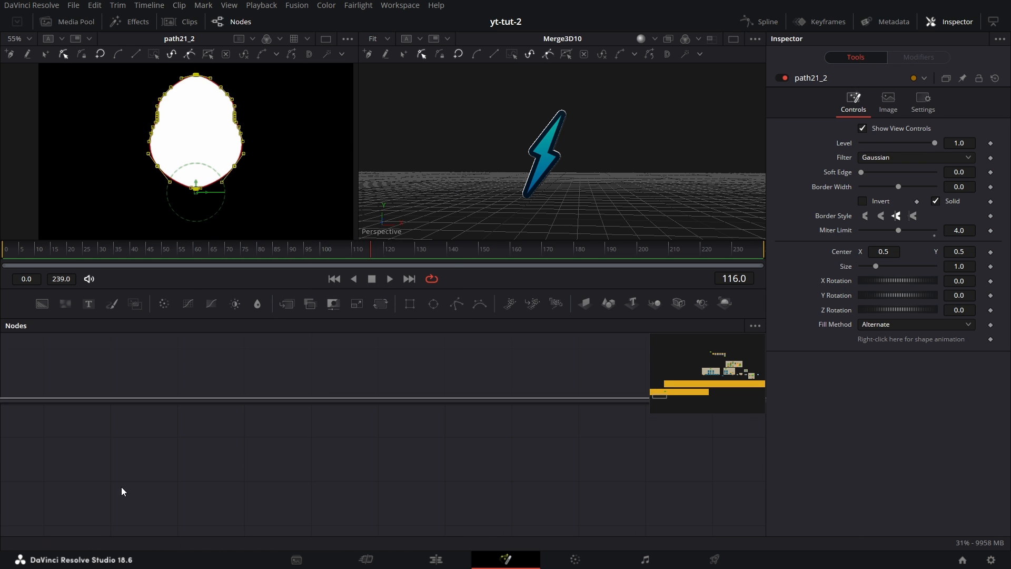
{"action": "left_click", "coordinate": [199, 463]}
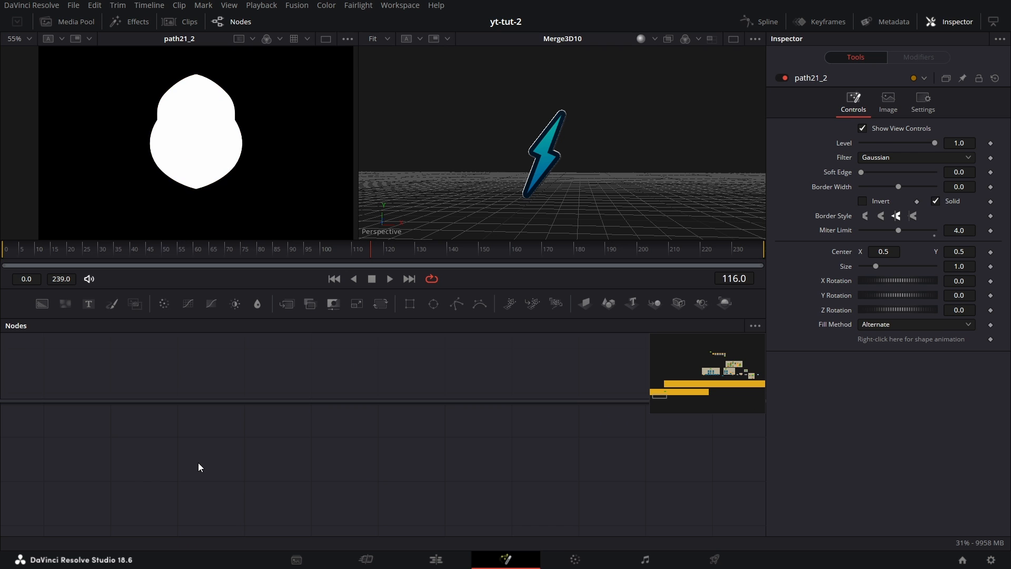
Add an sPolygon tool and paste the copied path21_2 points into its polyline.
{"action": "key", "text": "shift+space"}
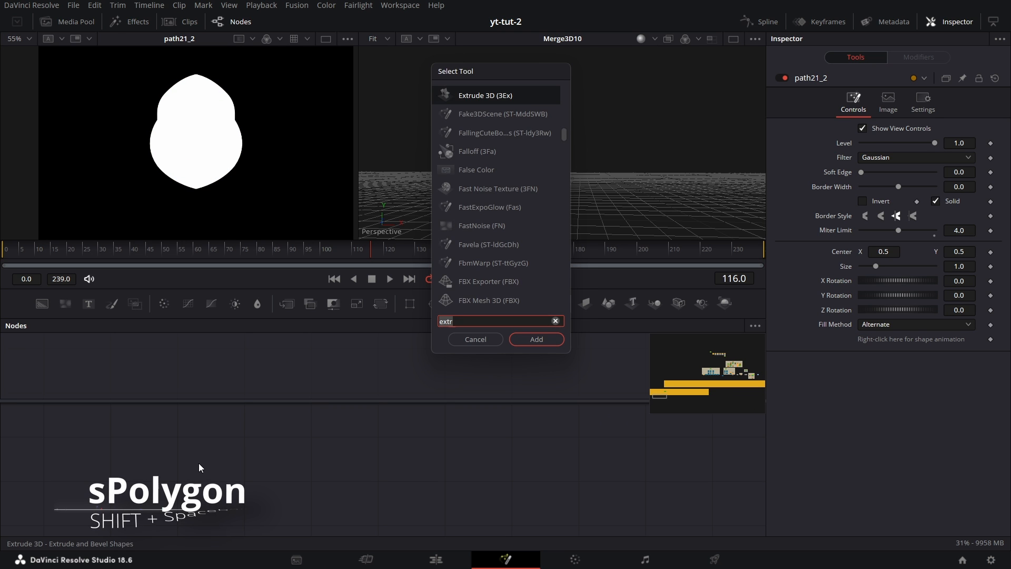
{"action": "type", "text": "spol"}
{"action": "key", "text": "Return"}
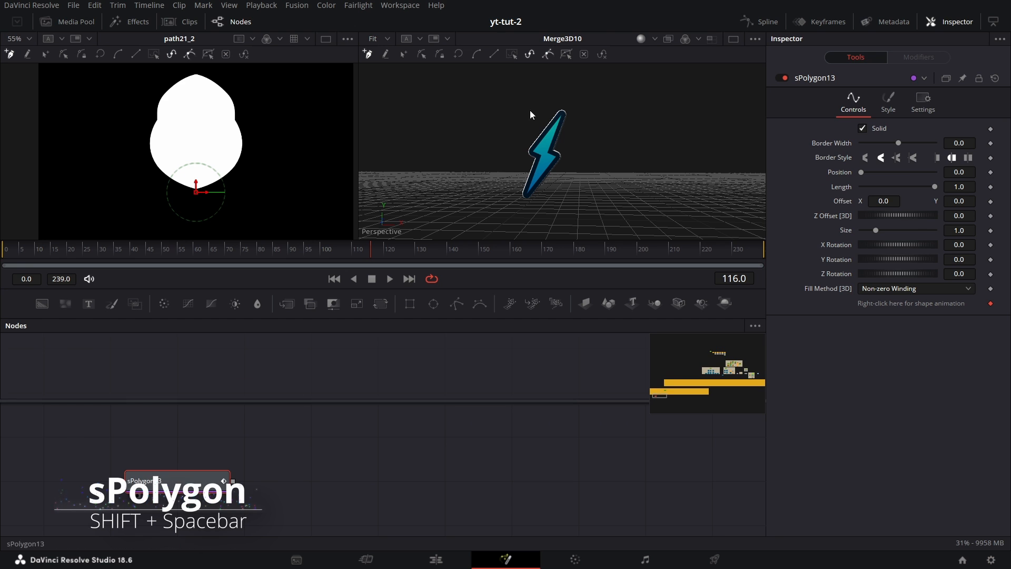
{"action": "key", "text": "2"}
{"action": "right_click", "coordinate": [522, 151]}
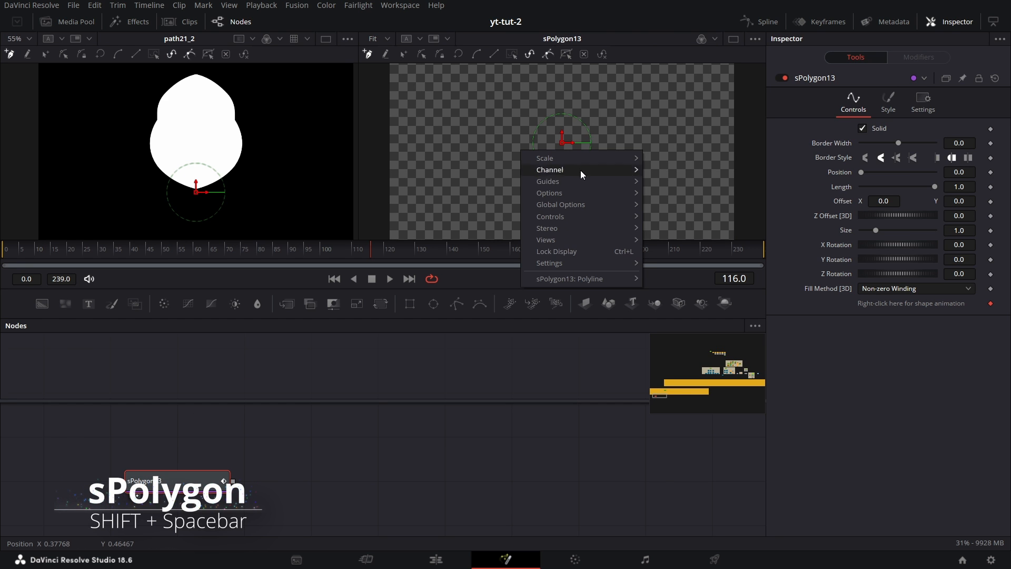
{"action": "mouse_move", "coordinate": [602, 279]}
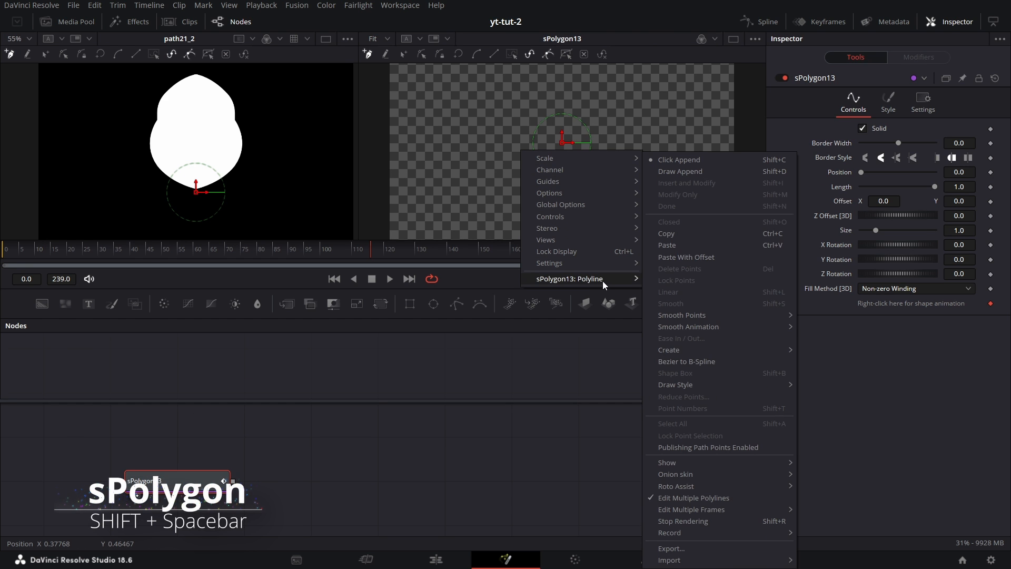
{"action": "left_click", "coordinate": [717, 245]}
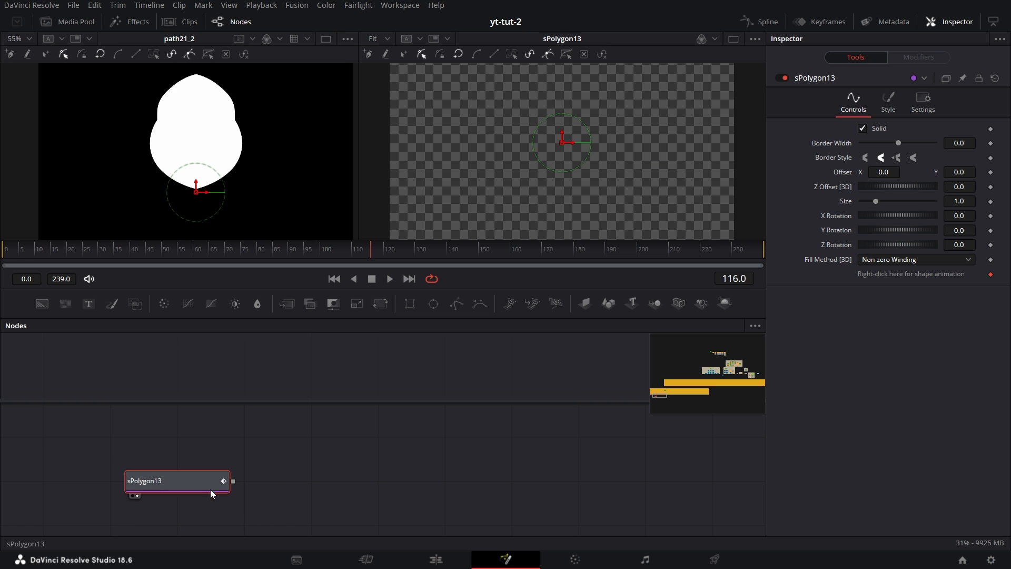
Attach an Extrude 3D node to the sPolygon and show it in the right viewer.
{"action": "key", "text": "shift+space"}
{"action": "type", "text": "extrude"}
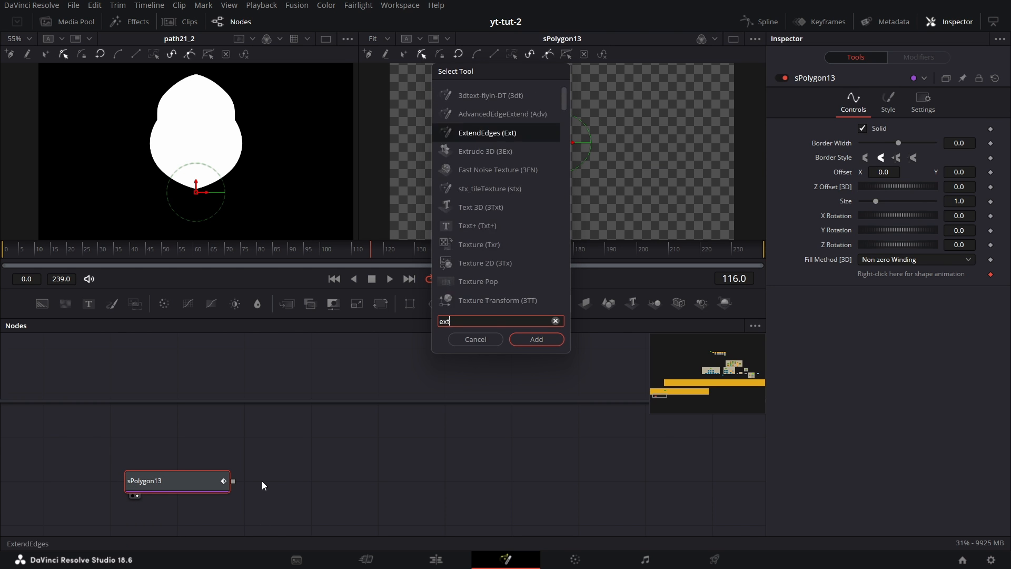
{"action": "key", "text": "Return"}
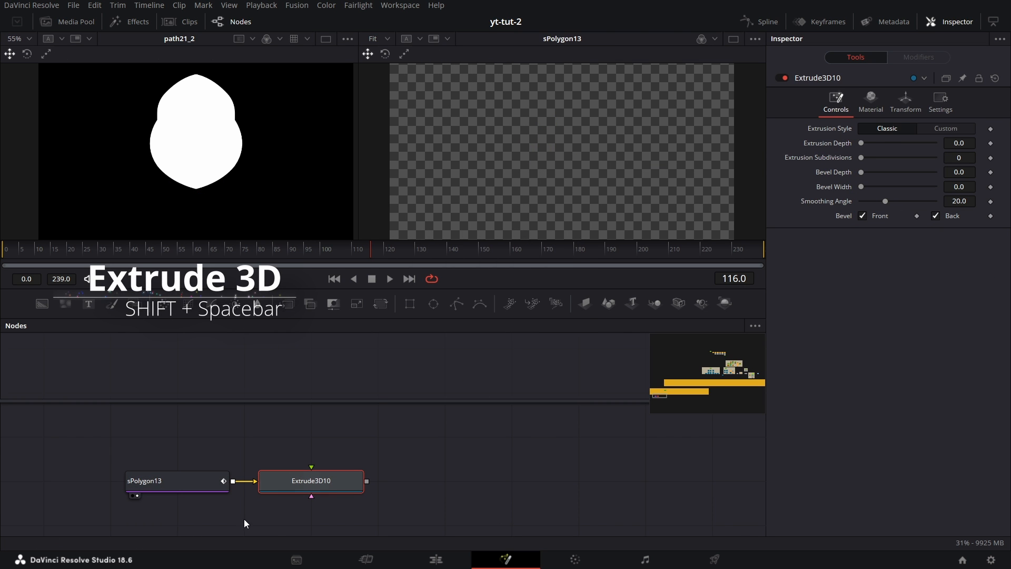
{"action": "key", "text": "2"}
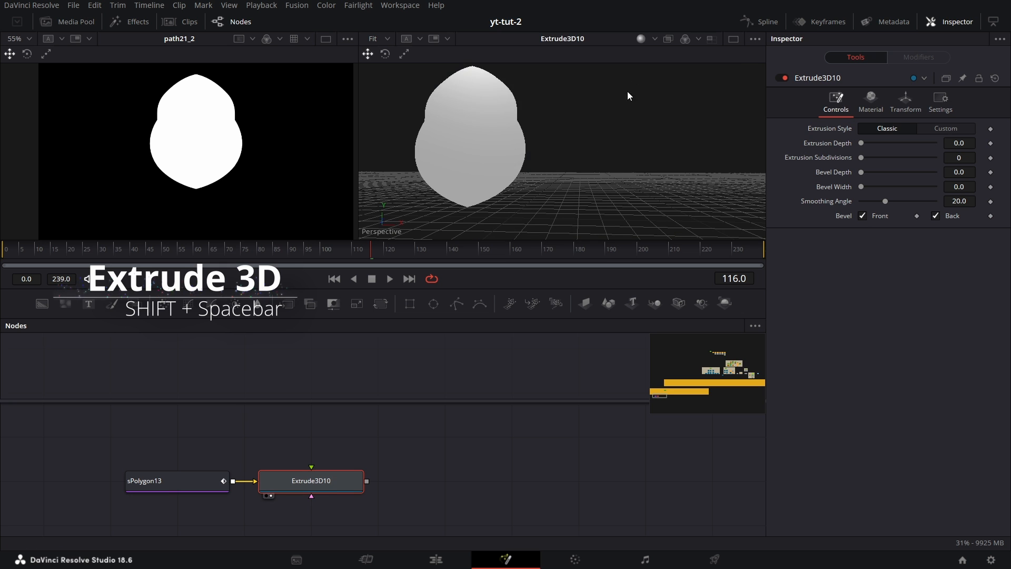
Close the hd group and move the sPolygon and Extrude3D nodes beside the other groups.
{"action": "left_click_drag", "start_coordinate": [337, 337], "coordinate": [266, 485]}
{"action": "left_click_drag", "start_coordinate": [330, 445], "coordinate": [500, 528]}
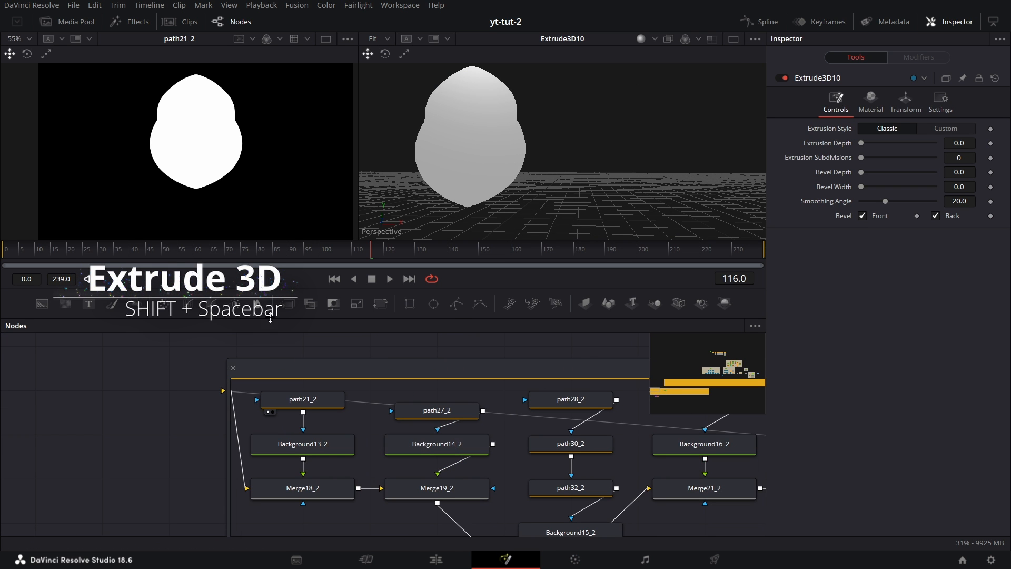
{"action": "left_click", "coordinate": [234, 369]}
{"action": "left_click_drag", "start_coordinate": [651, 455], "coordinate": [192, 415]}
{"action": "left_click_drag", "start_coordinate": [336, 392], "coordinate": [34, 409]}
{"action": "left_click_drag", "start_coordinate": [605, 493], "coordinate": [404, 363]}
{"action": "left_click_drag", "start_coordinate": [610, 467], "coordinate": [105, 535]}
{"action": "left_click_drag", "start_coordinate": [441, 422], "coordinate": [576, 413]}
{"action": "scroll", "coordinate": [498, 411], "scroll_direction": "down", "scroll_amount": 5}
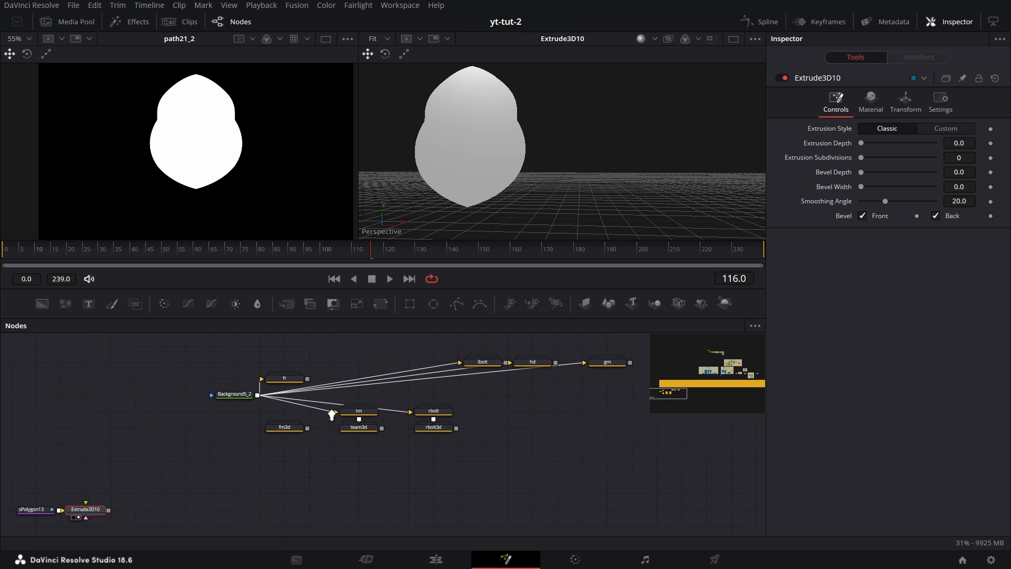
{"action": "left_click", "coordinate": [96, 508]}
{"action": "left_click_drag", "start_coordinate": [95, 510], "coordinate": [544, 442]}
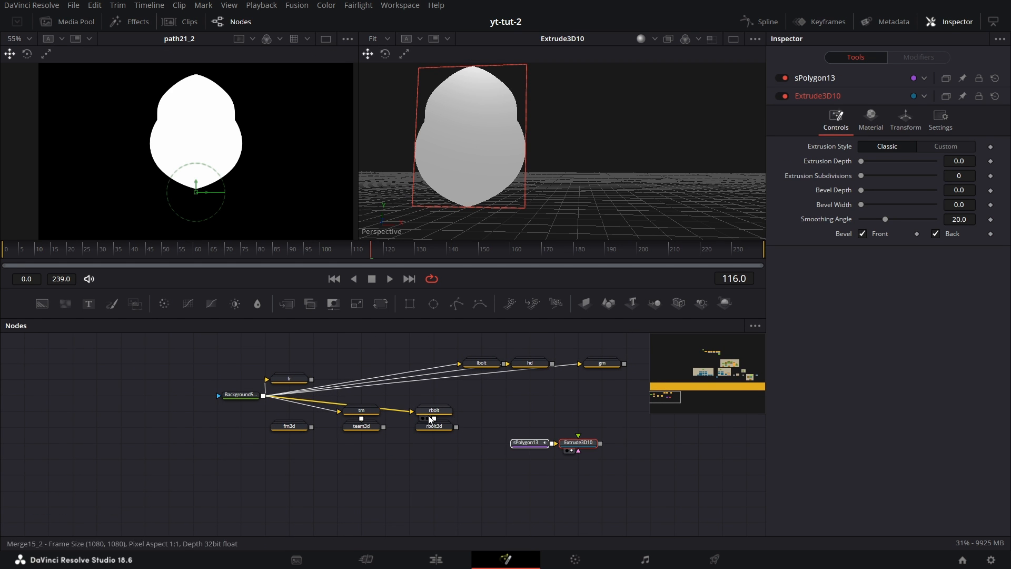
{"action": "left_click", "coordinate": [536, 442]}
{"action": "scroll", "coordinate": [540, 437], "scroll_direction": "up", "scroll_amount": 4}
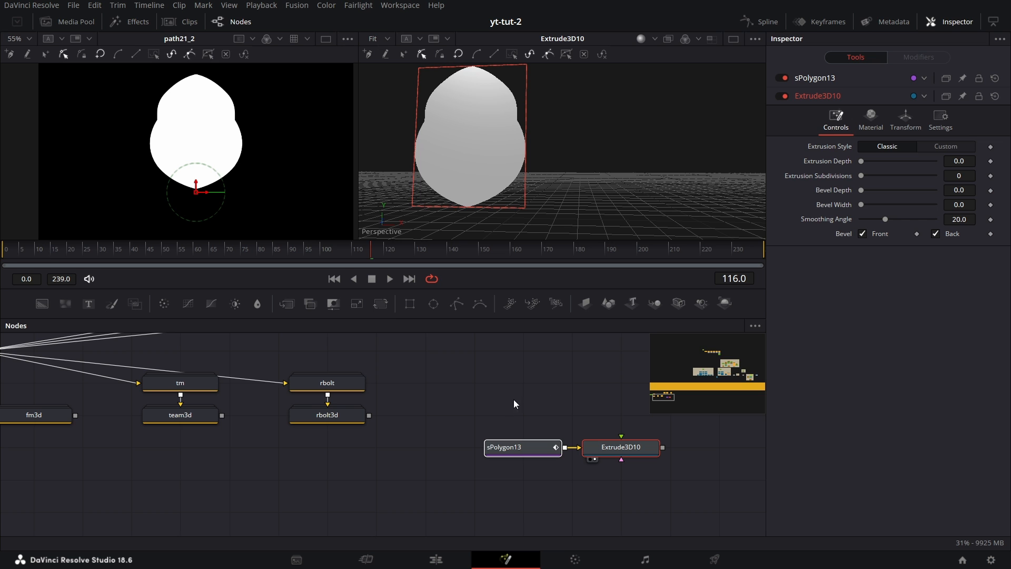
Add an ImagePlane3D node fed by the hd group's output.
{"action": "left_click_drag", "start_coordinate": [540, 427], "coordinate": [539, 462]}
{"action": "left_click", "coordinate": [549, 391]}
{"action": "left_click_drag", "start_coordinate": [511, 384], "coordinate": [430, 510]}
{"action": "left_click_drag", "start_coordinate": [446, 421], "coordinate": [358, 369]}
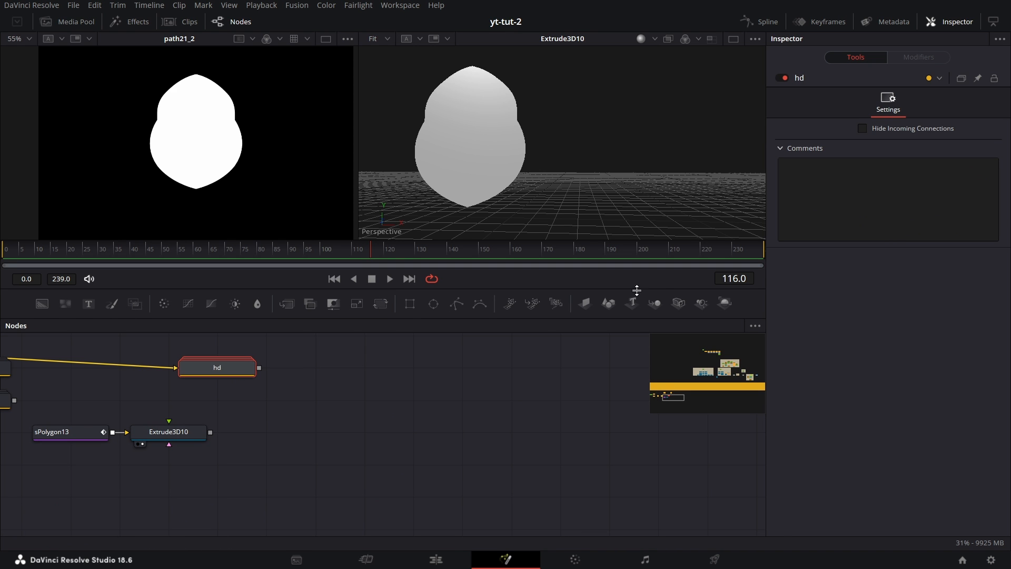
{"action": "left_click_drag", "start_coordinate": [593, 305], "coordinate": [347, 364]}
{"action": "left_click_drag", "start_coordinate": [260, 368], "coordinate": [335, 369]}
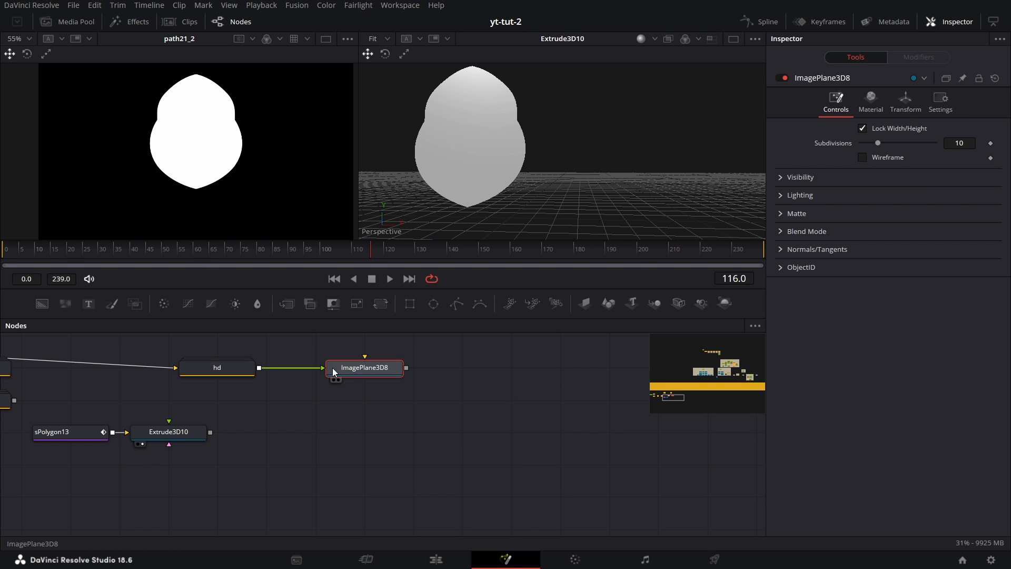
Add a Merge 3D node combining the Extrude3D and the ImagePlane3D outputs.
{"action": "left_click_drag", "start_coordinate": [655, 304], "coordinate": [350, 442]}
{"action": "left_click_drag", "start_coordinate": [213, 433], "coordinate": [361, 436]}
{"action": "left_click_drag", "start_coordinate": [406, 368], "coordinate": [364, 449]}
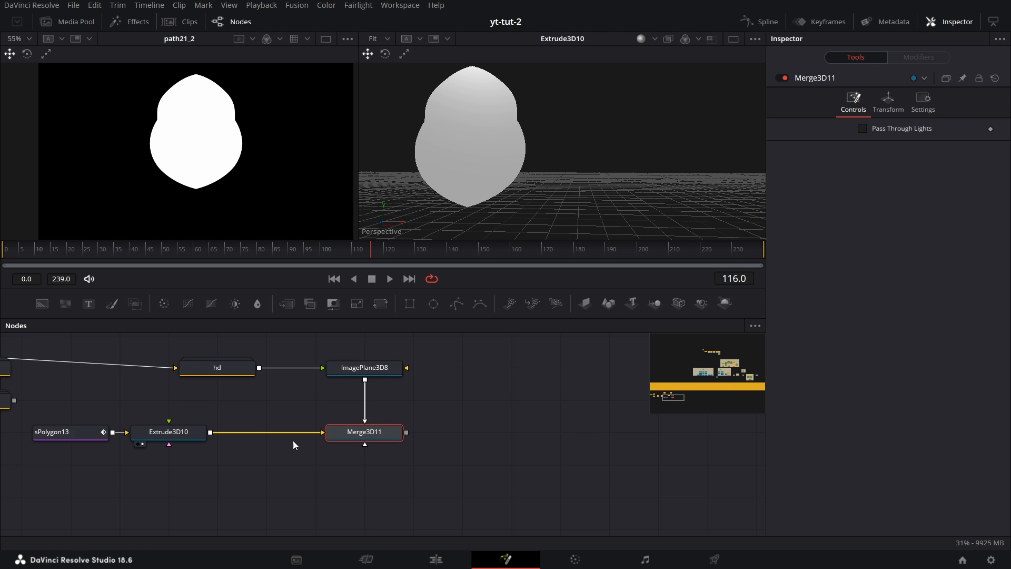
Set the Extrude3D's extrusion depth, bevel depth and bevel width to 0.0025.
{"action": "left_click", "coordinate": [163, 436]}
{"action": "left_click", "coordinate": [971, 143]}
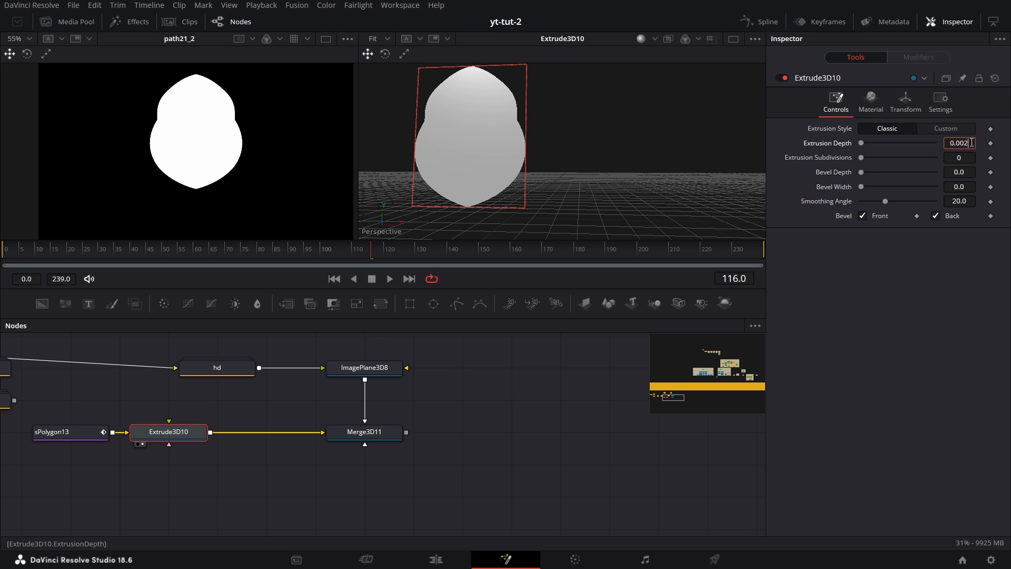
{"action": "key", "text": "Tab"}
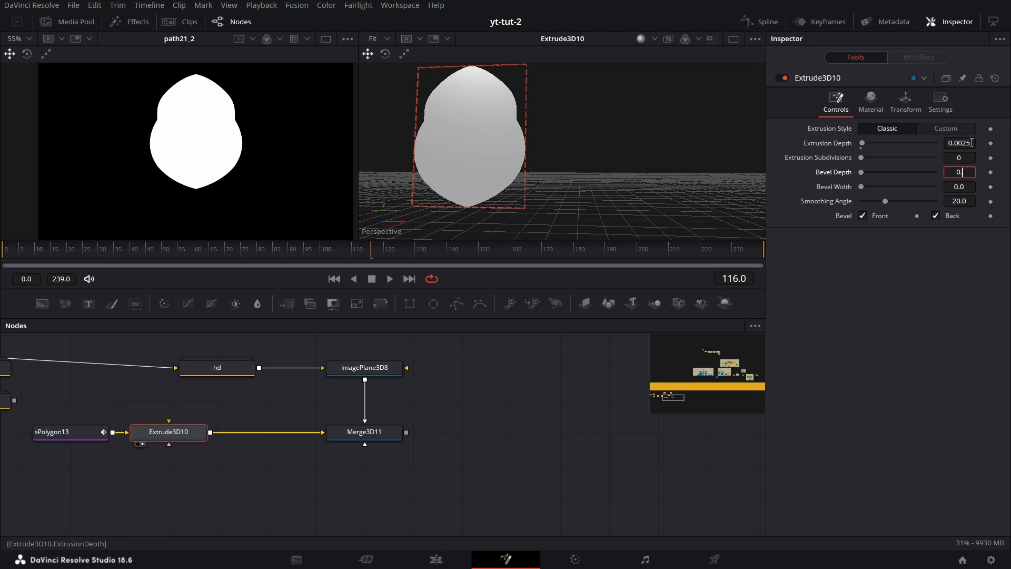
{"action": "key", "text": "Tab"}
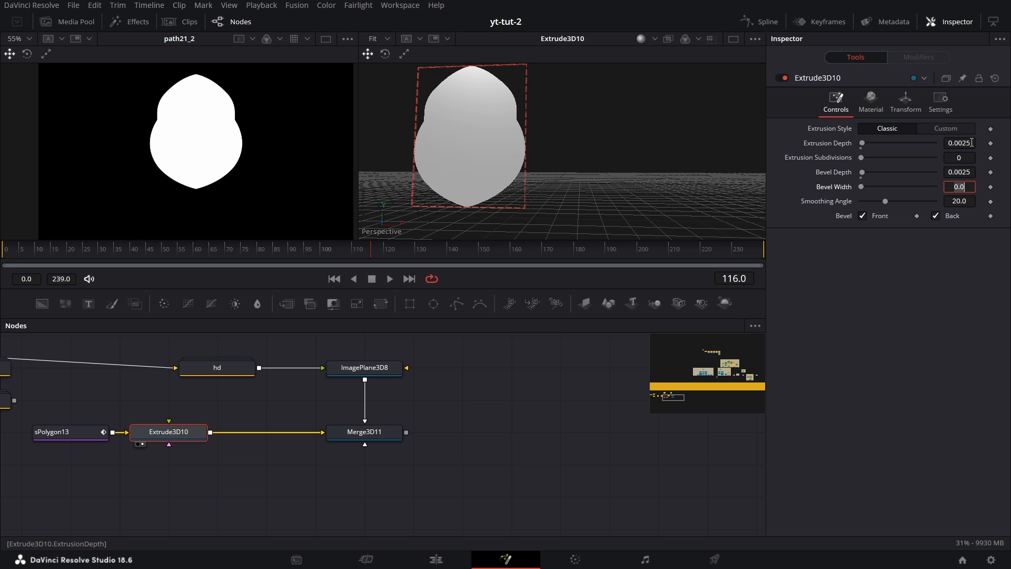
{"action": "type", "text": "0.0025"}
{"action": "key", "text": "Tab"}
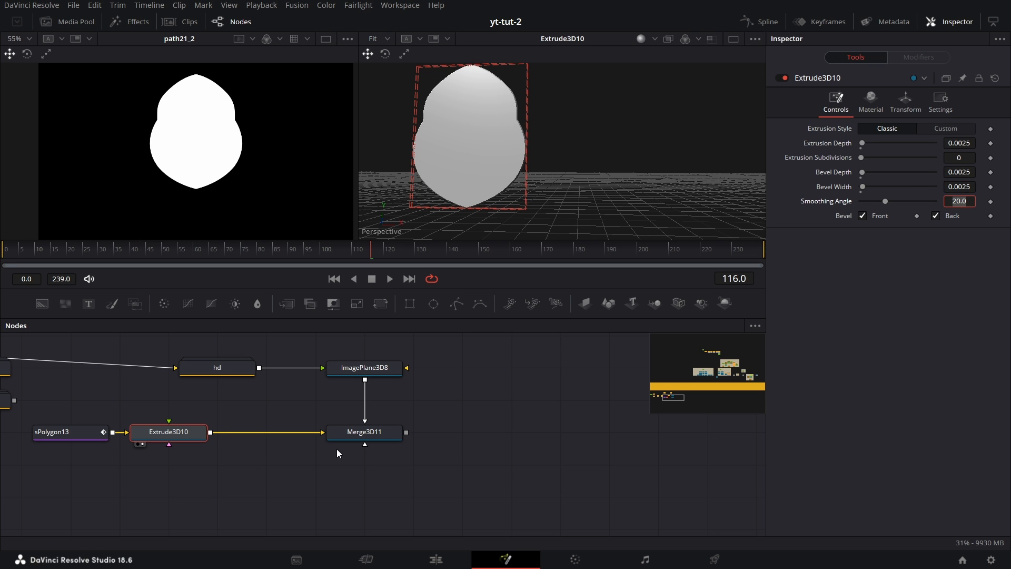
Set the ImagePlane3D's translation to X 0.5, Y 0.5 and Z 0.007.
{"action": "left_click", "coordinate": [362, 369]}
{"action": "left_click", "coordinate": [906, 101]}
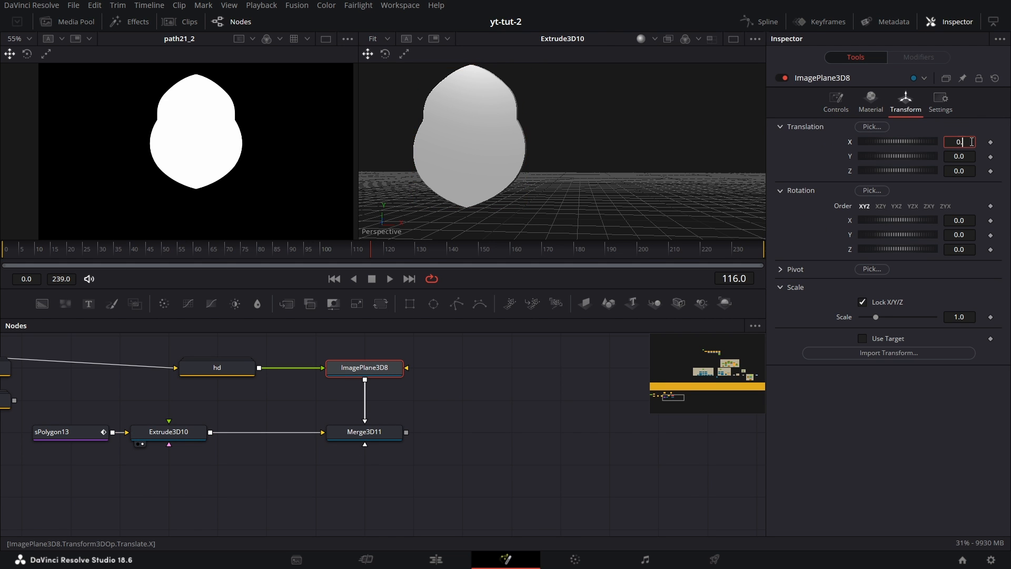
{"action": "key", "text": "Tab"}
{"action": "type", "text": "0"}
{"action": "key", "text": "Tab"}
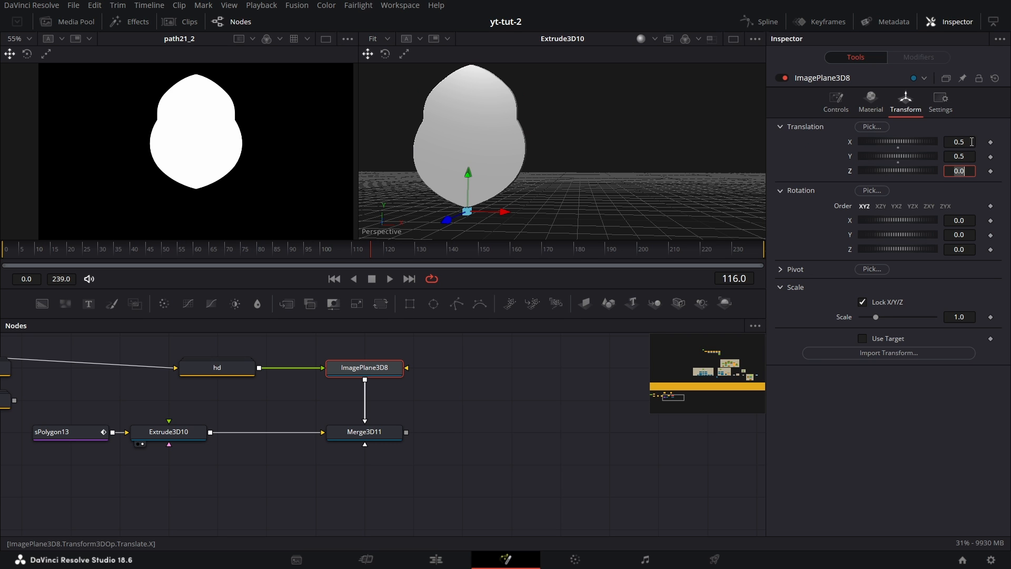
{"action": "type", "text": "0.007"}
{"action": "key", "text": "Tab"}
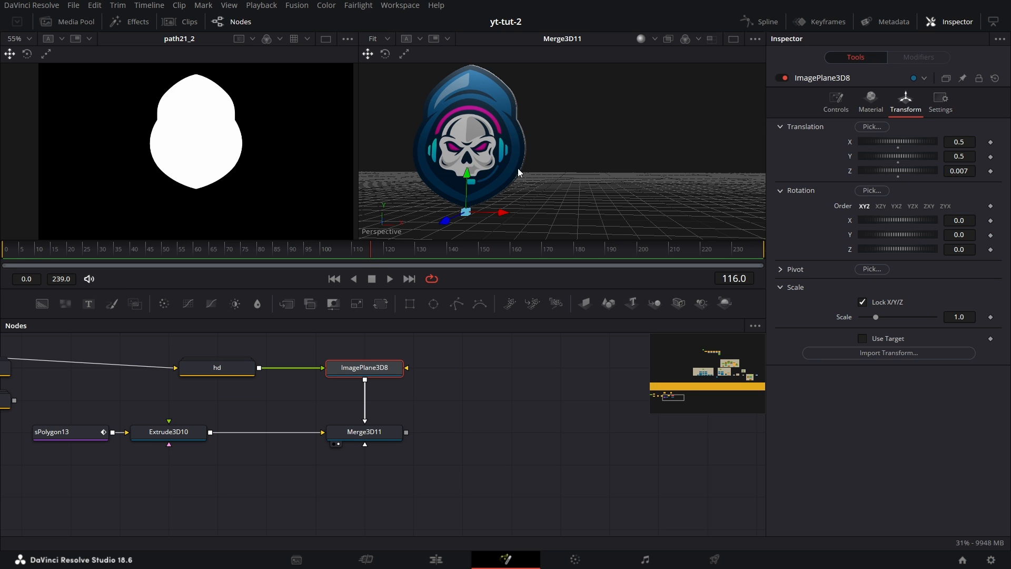
Group the sPolygon, Extrude3D, ImagePlane3D and Merge3D nodes together.
{"action": "left_click_drag", "start_coordinate": [89, 475], "coordinate": [218, 483]}
{"action": "left_click_drag", "start_coordinate": [124, 500], "coordinate": [392, 445]}
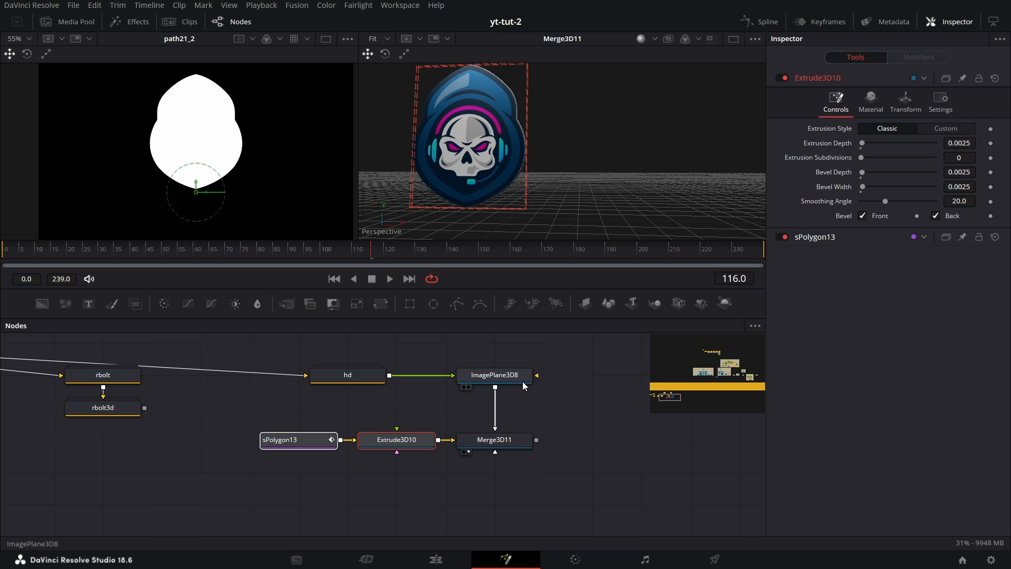
{"action": "left_click_drag", "start_coordinate": [523, 382], "coordinate": [516, 415]}
{"action": "left_click", "coordinate": [516, 415]}
{"action": "left_click_drag", "start_coordinate": [345, 377], "coordinate": [222, 418]}
{"action": "left_click_drag", "start_coordinate": [283, 495], "coordinate": [510, 366]}
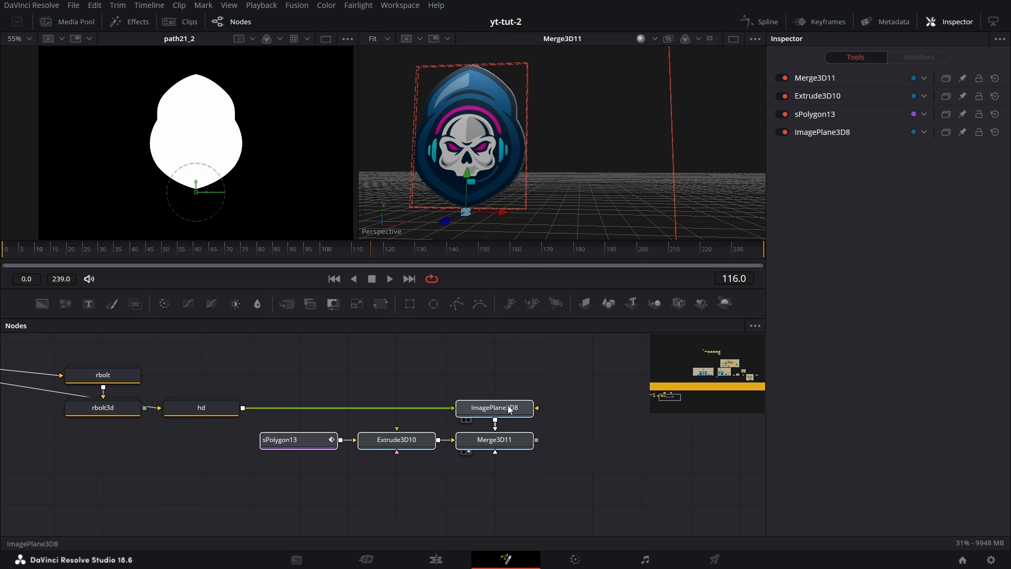
{"action": "right_click", "coordinate": [510, 407]}
{"action": "left_click", "coordinate": [551, 197]}
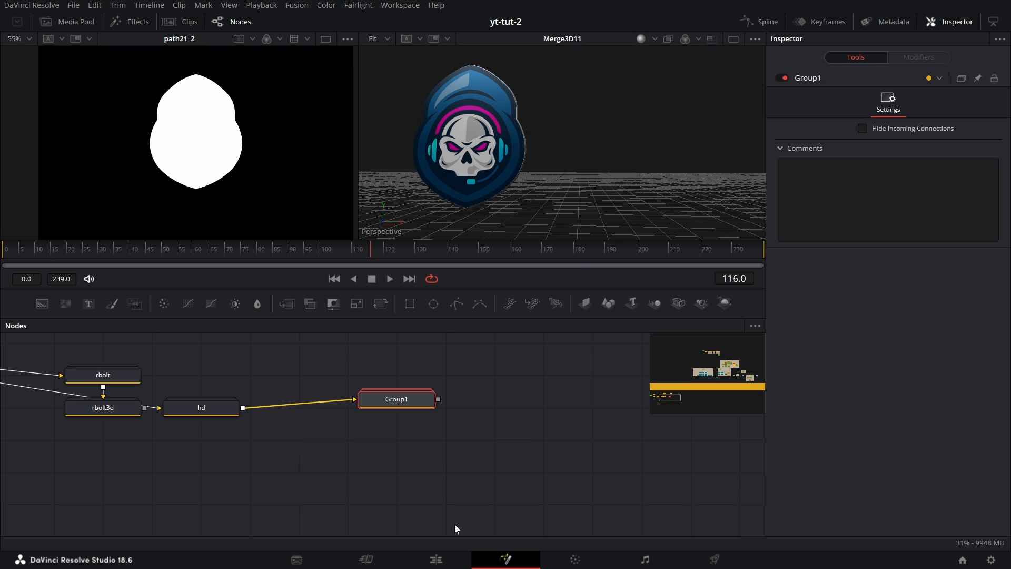
Rename the new group as head3d.
{"action": "right_click", "coordinate": [395, 398]}
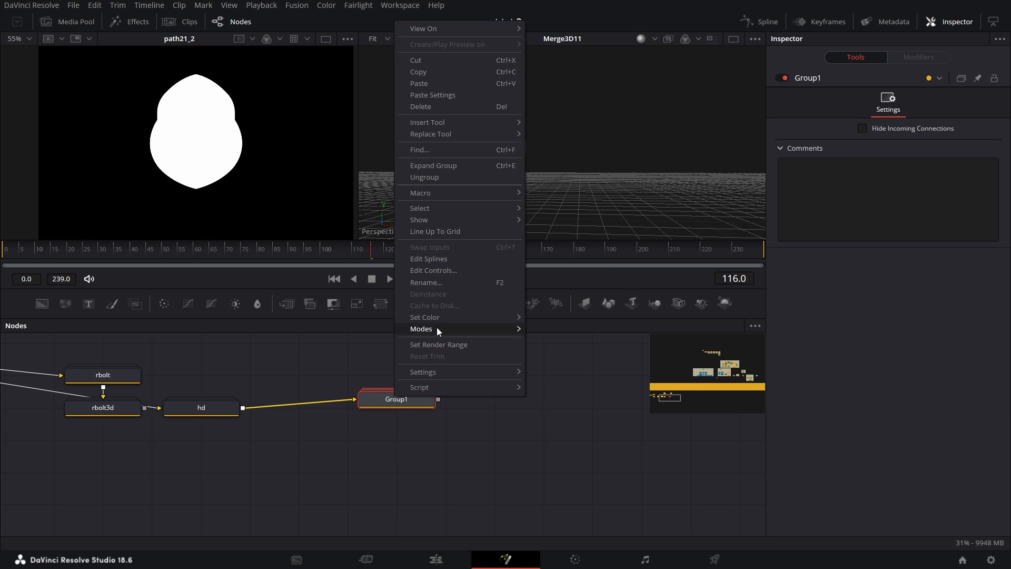
{"action": "left_click", "coordinate": [450, 283]}
{"action": "type", "text": "head3d"}
{"action": "key", "text": "Return"}
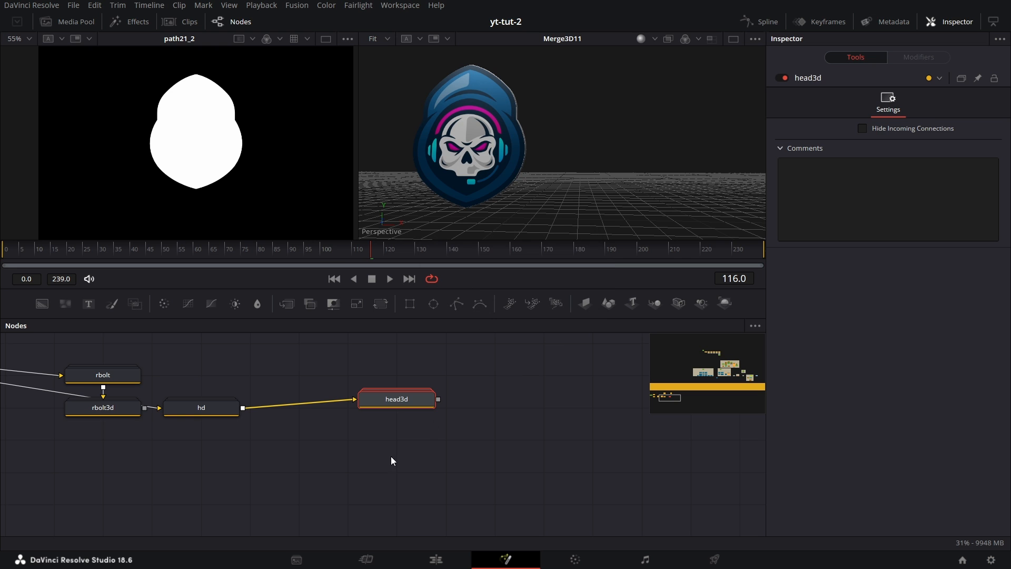
Move the head3d group beneath the hd group.
{"action": "left_click_drag", "start_coordinate": [208, 409], "coordinate": [240, 368]}
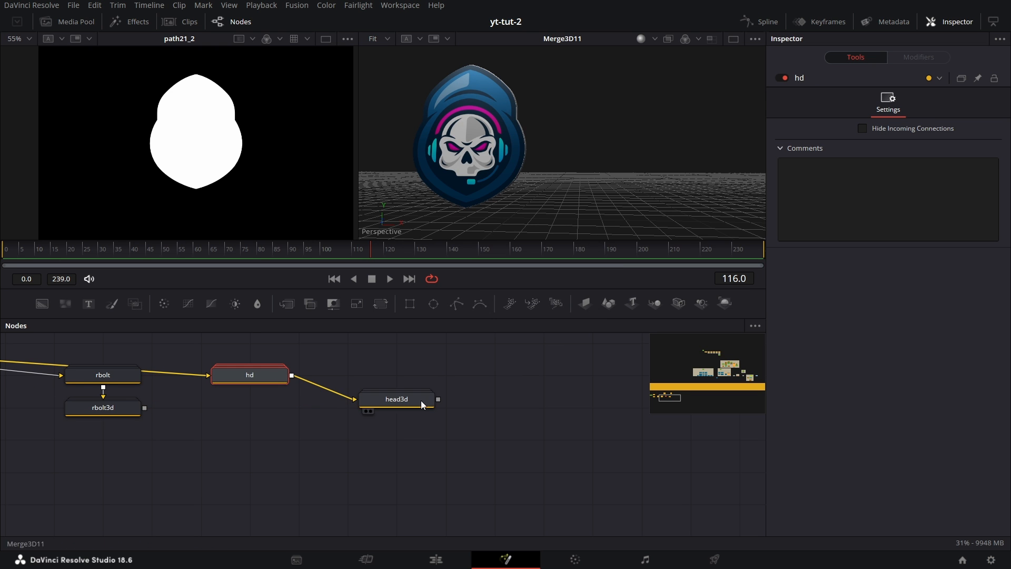
{"action": "left_click_drag", "start_coordinate": [421, 402], "coordinate": [281, 412]}
{"action": "left_click_drag", "start_coordinate": [482, 405], "coordinate": [606, 399]}
{"action": "left_click_drag", "start_coordinate": [53, 458], "coordinate": [3, 537]}
{"action": "left_click_drag", "start_coordinate": [625, 465], "coordinate": [561, 473]}
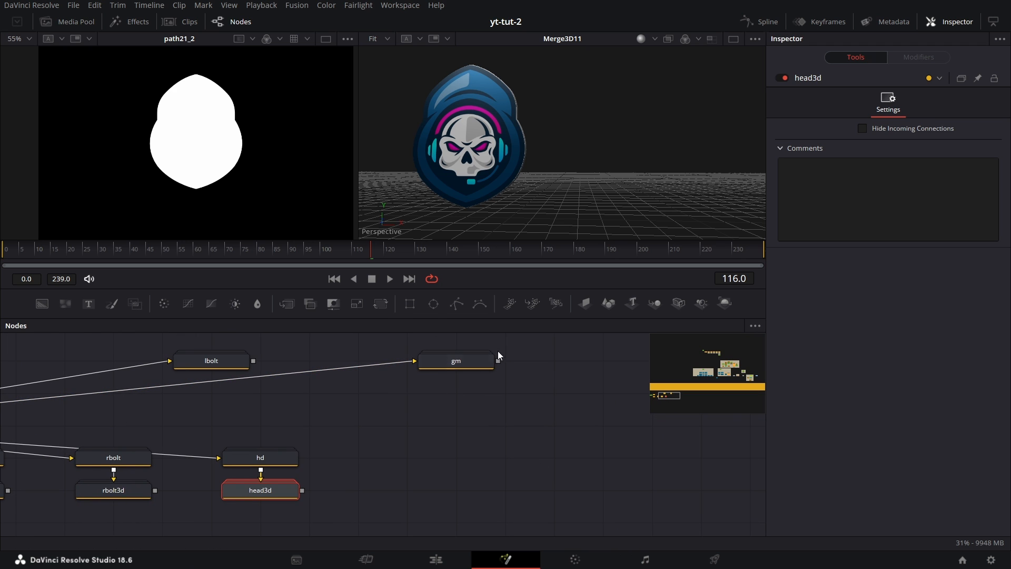
{"action": "left_click_drag", "start_coordinate": [338, 443], "coordinate": [564, 486]}
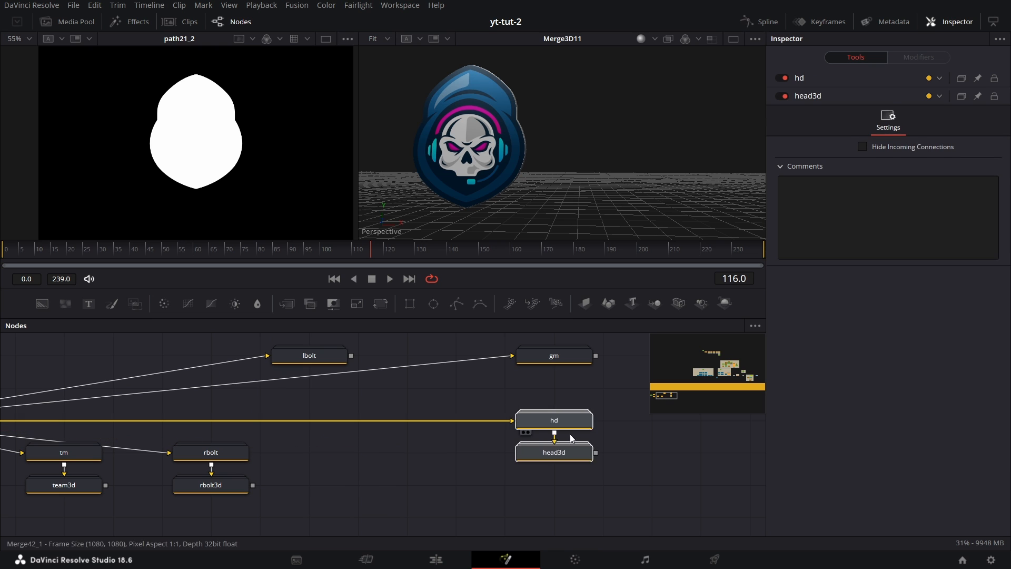
Open the lbolt group and copy path17_2's polyline points from the left viewer.
{"action": "left_click_drag", "start_coordinate": [282, 358], "coordinate": [200, 87]}
{"action": "double_click", "coordinate": [284, 374]}
{"action": "right_click", "coordinate": [145, 145]}
{"action": "left_click", "coordinate": [350, 348]}
Add an sPolygon, show it in the right viewer and paste the copied points into its polyline.
{"action": "left_click", "coordinate": [478, 486]}
{"action": "key", "text": "shift+space"}
{"action": "type", "text": "spoly"}
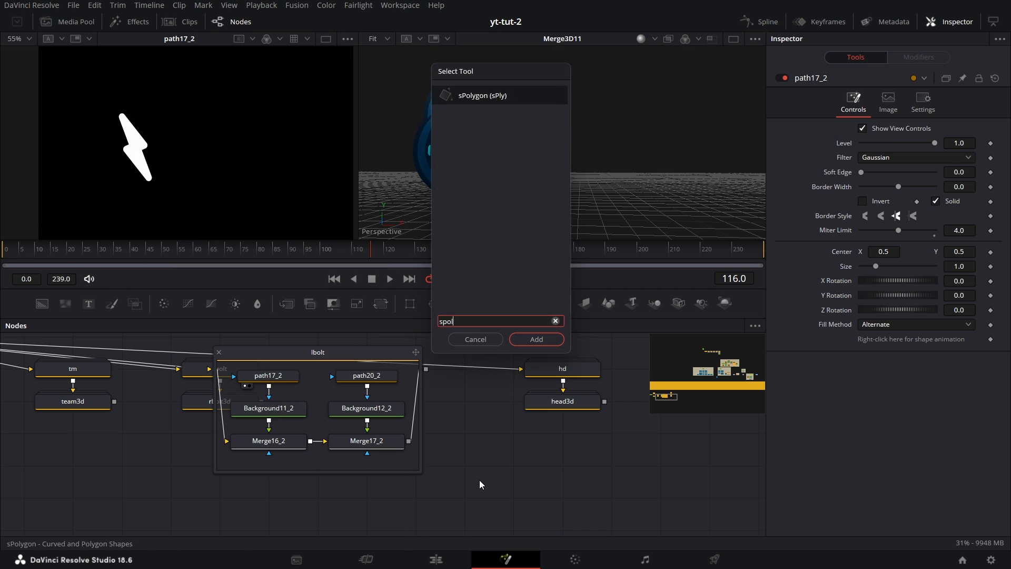
{"action": "key", "text": "Return"}
{"action": "left_click_drag", "start_coordinate": [461, 466], "coordinate": [579, 118]}
{"action": "right_click", "coordinate": [581, 115]}
Attach an Extrude 3D to the new sPolygon and add a Merge 3D node below it.
{"action": "key", "text": "shift+space"}
{"action": "type", "text": "ext"}
{"action": "key", "text": "Return"}
{"action": "left_click_drag", "start_coordinate": [654, 303], "coordinate": [538, 489]}
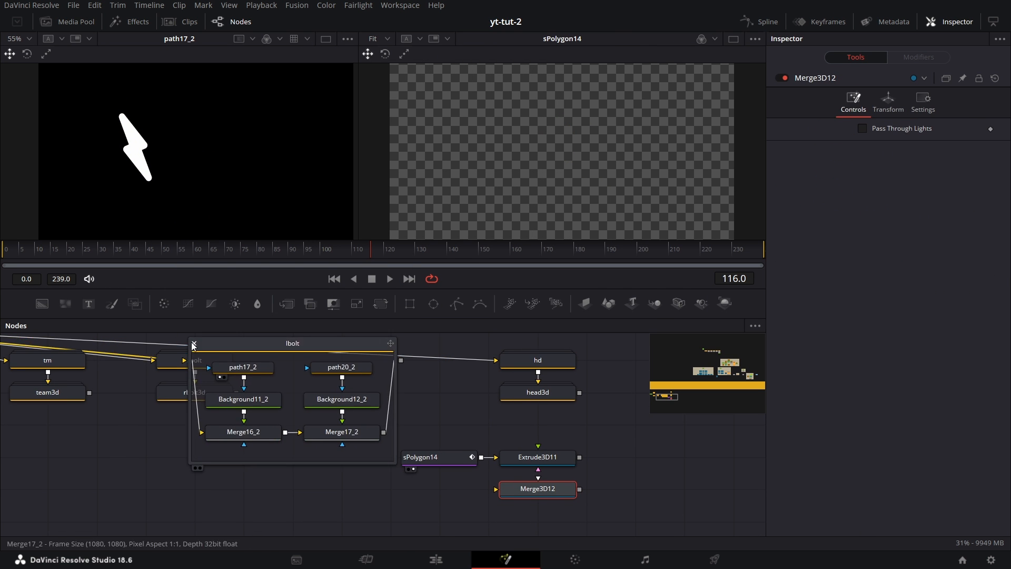
Close the lbolt group and add an ImagePlane3D fed by it into the new Merge 3D.
{"action": "left_click", "coordinate": [193, 343]}
{"action": "left_click_drag", "start_coordinate": [585, 303], "coordinate": [440, 488]}
{"action": "left_click_drag", "start_coordinate": [335, 361], "coordinate": [409, 489]}
{"action": "left_click_drag", "start_coordinate": [481, 489], "coordinate": [502, 493]}
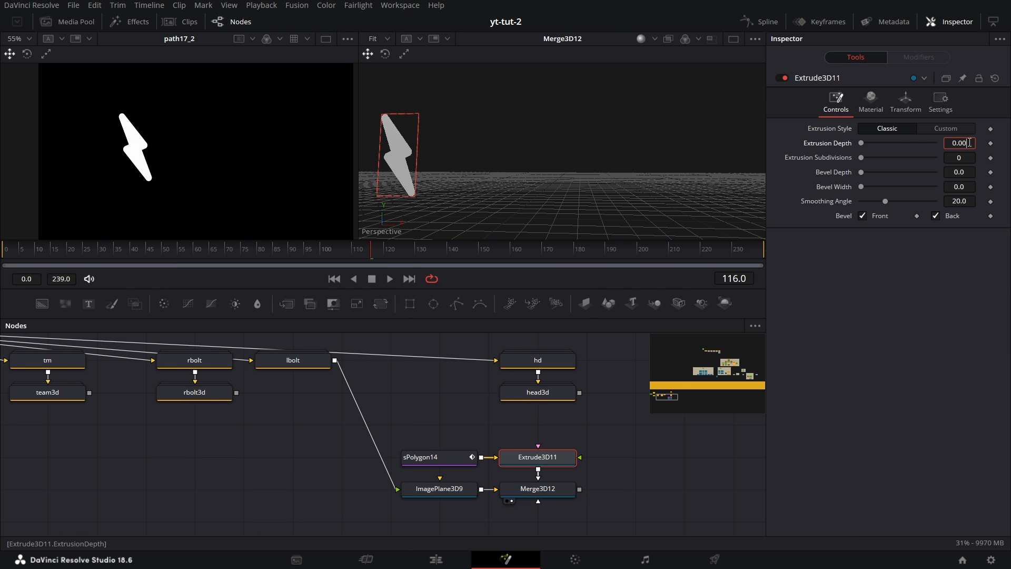
Set the new Extrude3D's extrusion depth, bevel depth and bevel width to 0.0025.
{"action": "key", "text": "Tab"}
{"action": "key", "text": "Tab"}
{"action": "type", "text": "0.0025"}
{"action": "key", "text": "Tab"}
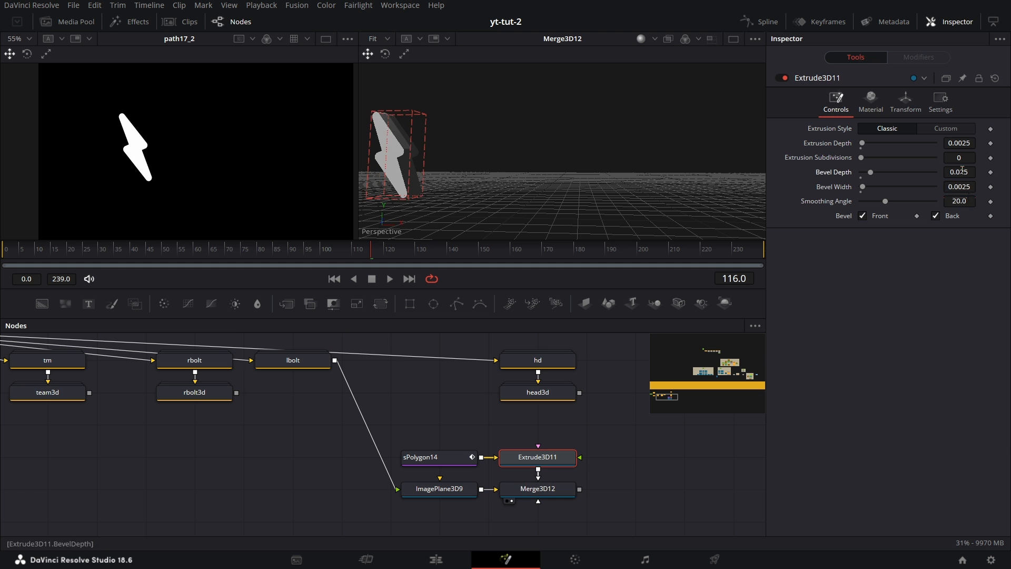
{"action": "double_click", "coordinate": [961, 172]}
{"action": "type", "text": "0.0025"}
Set the new ImagePlane3D's translation to X 0.5, Y 0.5 and Z 0.007.
{"action": "key", "text": "Tab"}
{"action": "left_click", "coordinate": [441, 489]}
{"action": "left_click", "coordinate": [909, 103]}
{"action": "double_click", "coordinate": [970, 139]}
{"action": "key", "text": "Tab"}
{"action": "key", "text": "Tab"}
{"action": "type", "text": "0.001"}
{"action": "key", "text": "Tab"}
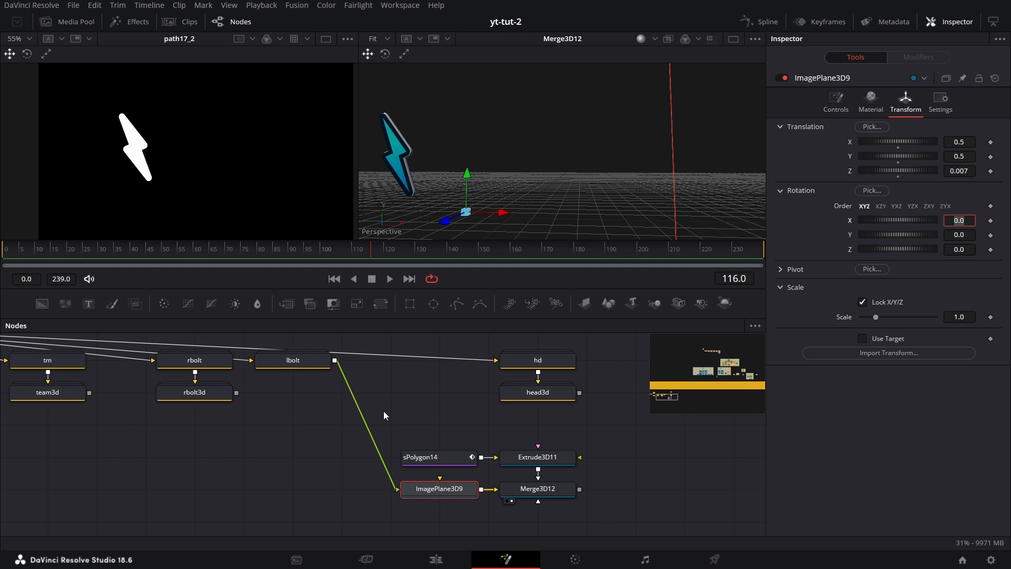
Group the lightning bolt's 3D nodes and name the group lbolt3d.
{"action": "key", "text": "ctrl+g"}
{"action": "key", "text": "F2"}
{"action": "type", "text": "lbolt3d"}
{"action": "key", "text": "Return"}
Move the lbolt3d group beneath the lbolt group.
{"action": "left_click_drag", "start_coordinate": [487, 448], "coordinate": [293, 393]}
{"action": "left_click_drag", "start_coordinate": [444, 430], "coordinate": [567, 416]}
{"action": "left_click_drag", "start_coordinate": [514, 440], "coordinate": [366, 440]}
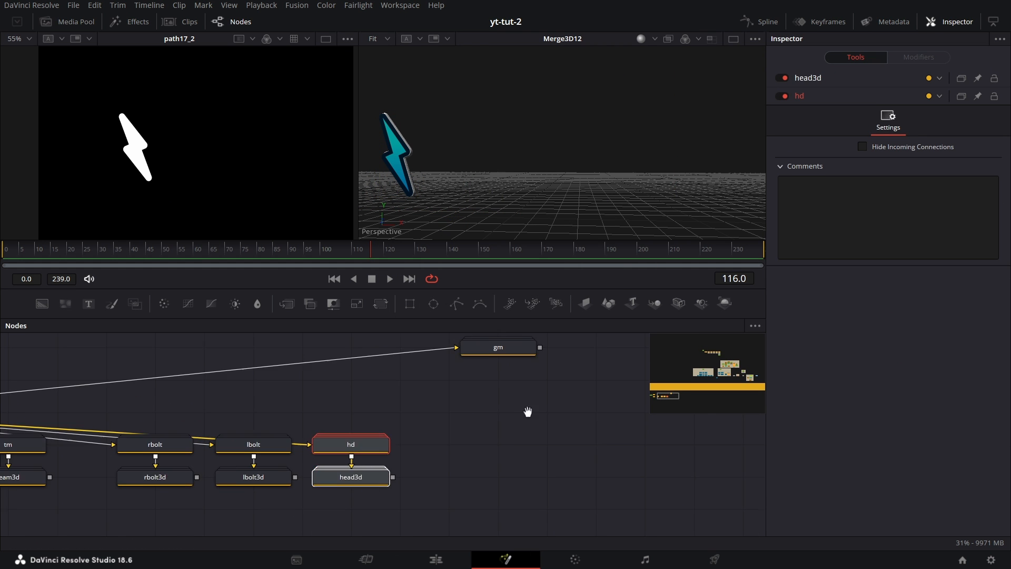
Open the gm group, select path96_2 and copy its polyline from the viewer.
{"action": "double_click", "coordinate": [503, 361]}
{"action": "left_click", "coordinate": [202, 391]}
{"action": "left_click_drag", "start_coordinate": [384, 479], "coordinate": [452, 463]}
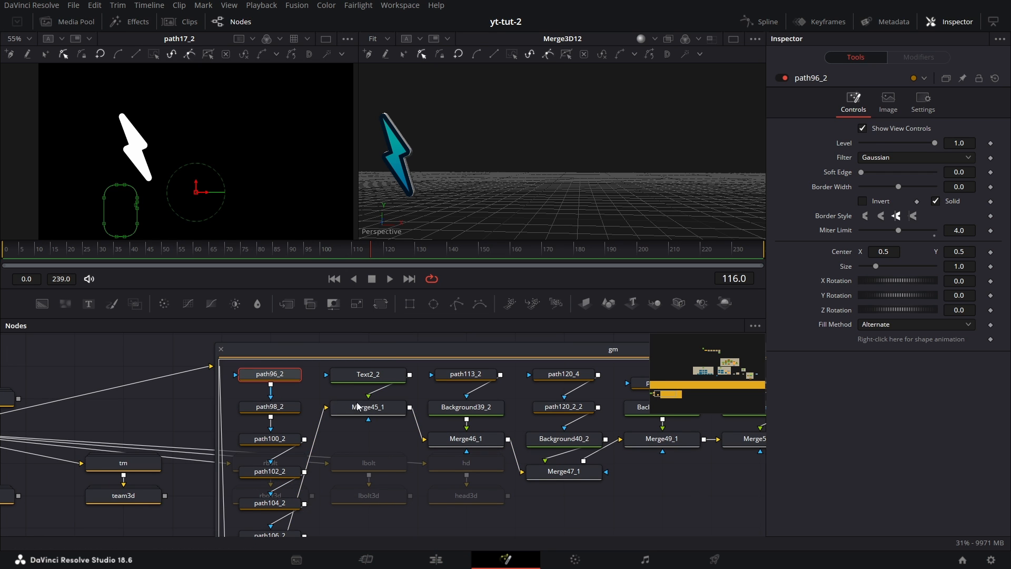
{"action": "left_click", "coordinate": [283, 413]}
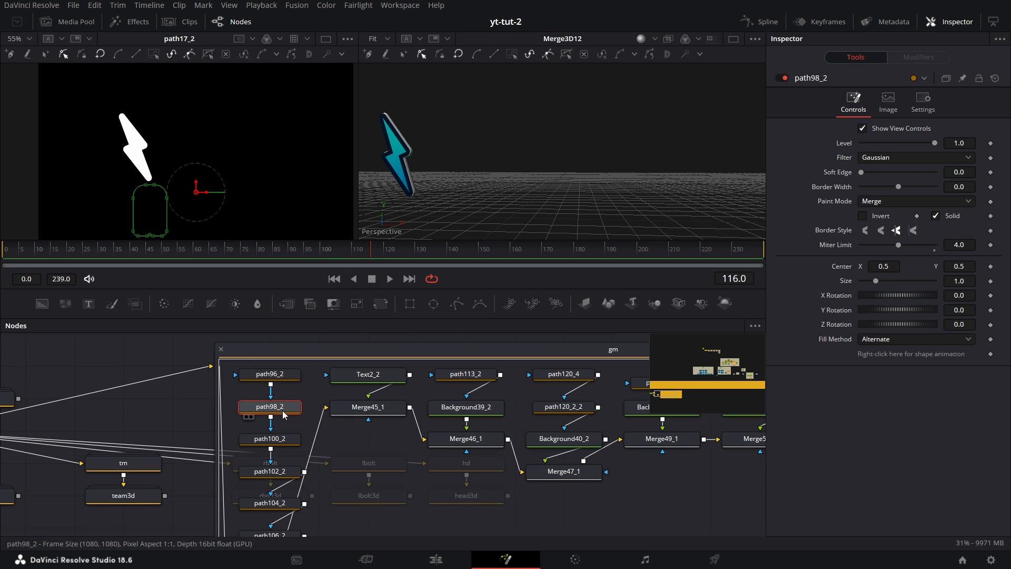
{"action": "left_click", "coordinate": [290, 447]}
{"action": "left_click", "coordinate": [292, 376]}
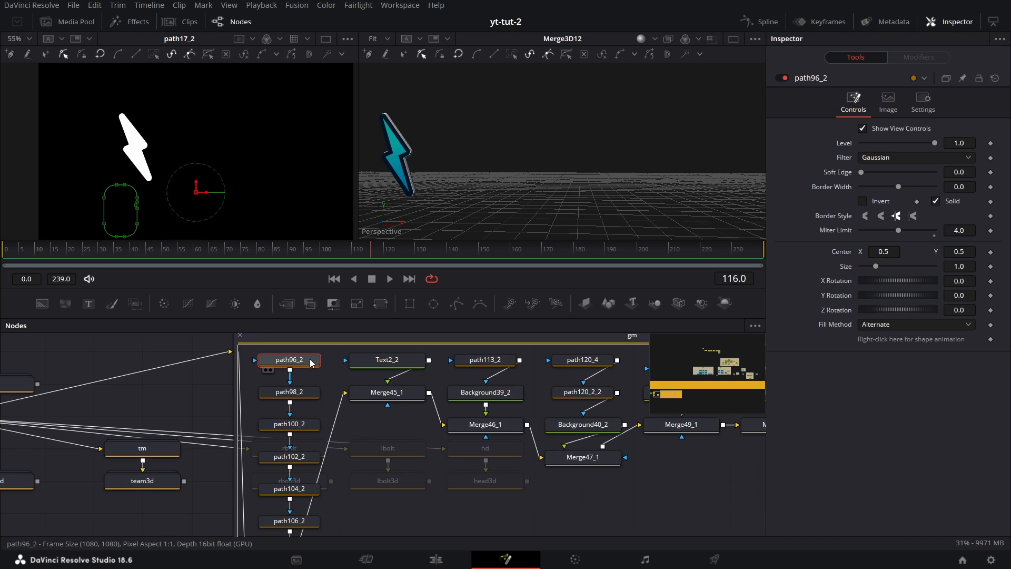
{"action": "key", "text": "1"}
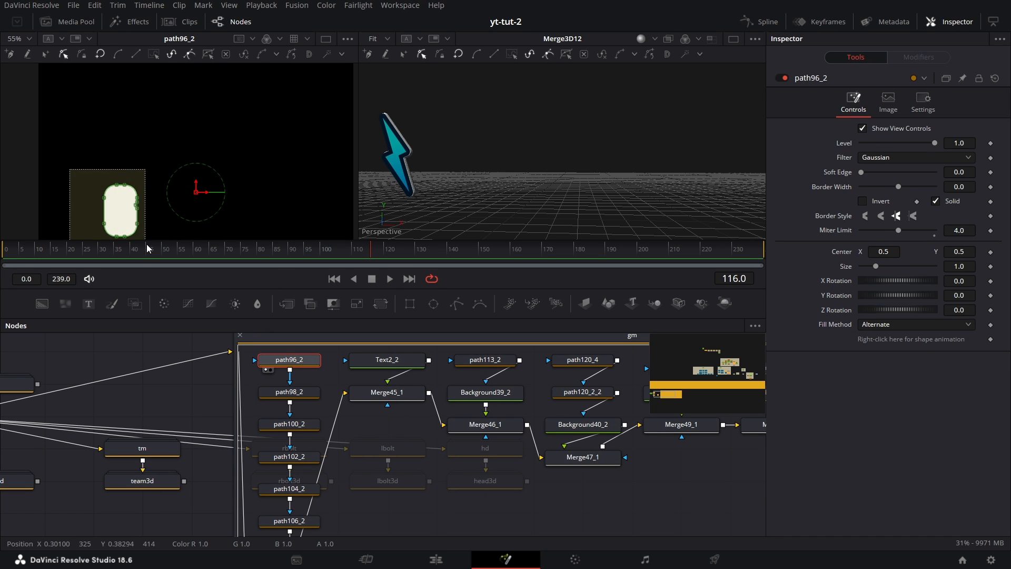
{"action": "right_click", "coordinate": [118, 184]}
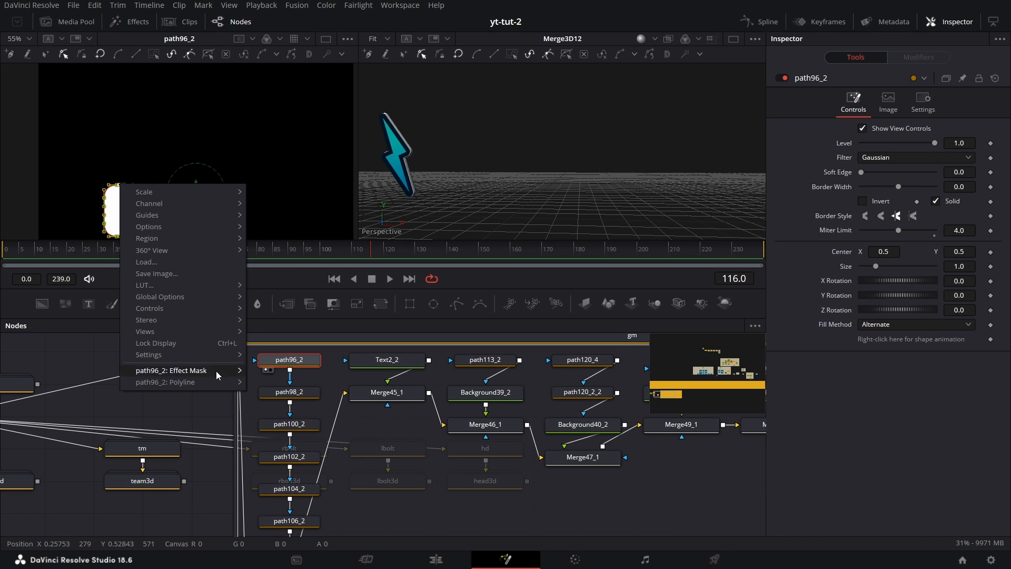
{"action": "mouse_move", "coordinate": [203, 383]}
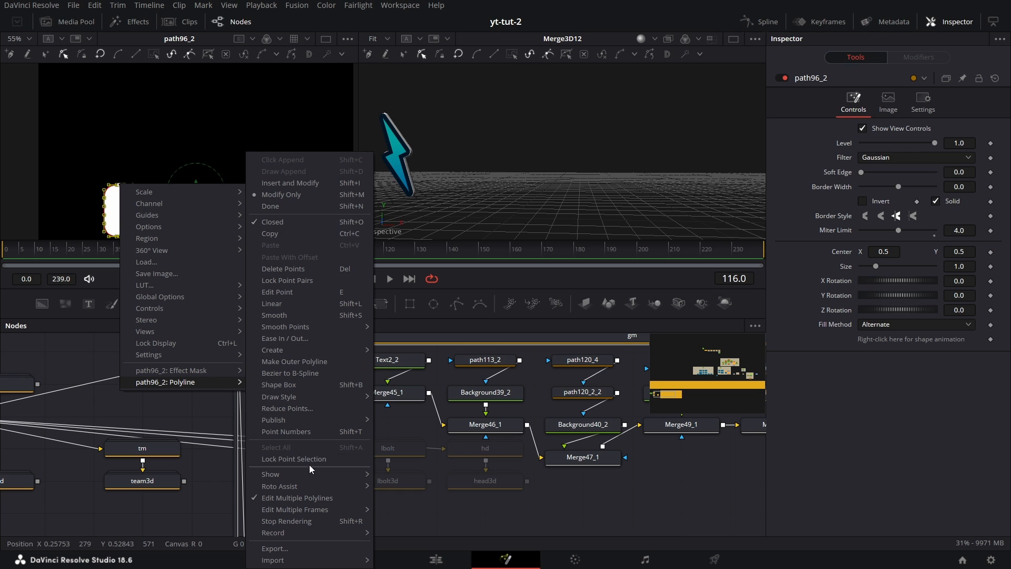
{"action": "left_click", "coordinate": [295, 234]}
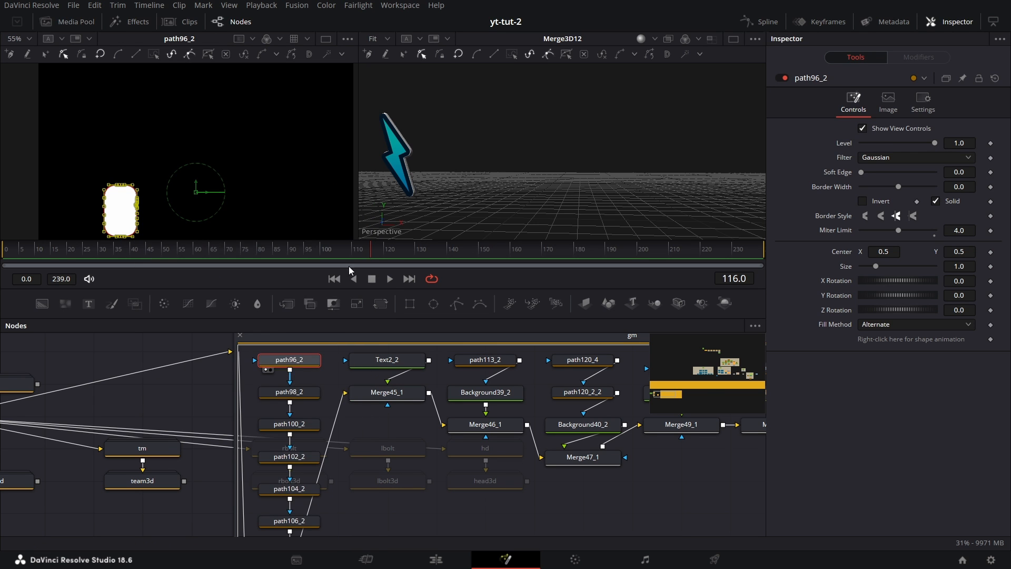
Add an sPolygon node below the group and paste the copied polyline into it.
{"action": "scroll", "coordinate": [514, 424], "scroll_direction": "down", "scroll_amount": 10}
{"action": "key", "text": "shift+space"}
{"action": "type", "text": "extru"}
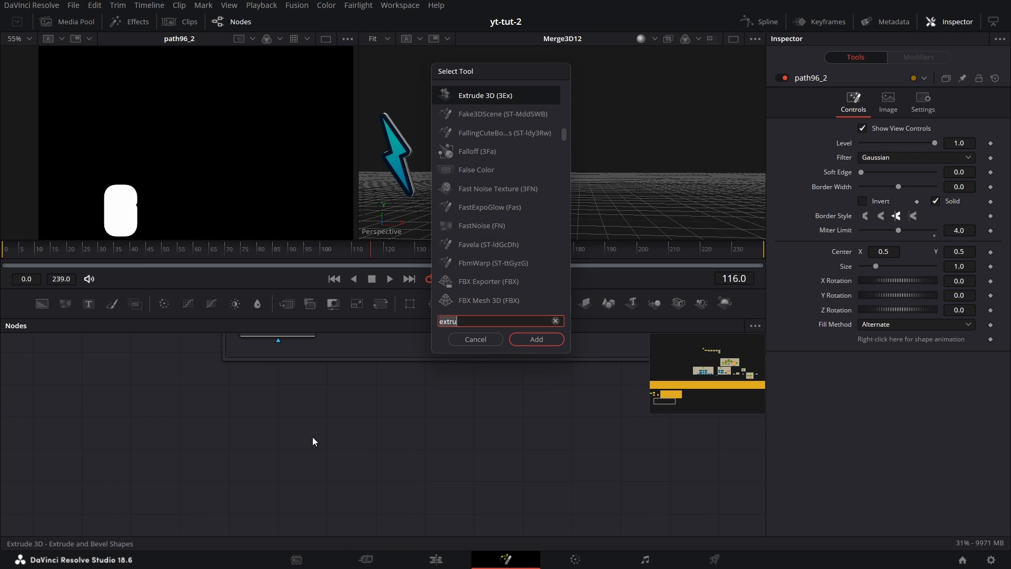
{"action": "key", "text": "BackSpace"}
{"action": "key", "text": "BackSpace"}
{"action": "key", "text": "BackSpace"}
{"action": "key", "text": "BackSpace"}
{"action": "key", "text": "BackSpace"}
{"action": "type", "text": "spoly"}
{"action": "key", "text": "Return"}
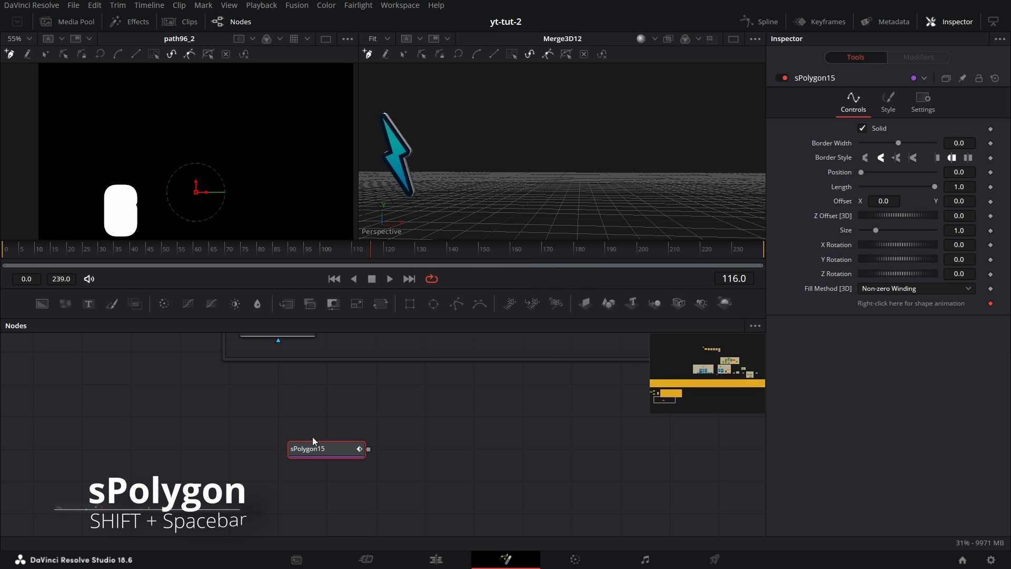
{"action": "key", "text": "2"}
{"action": "right_click", "coordinate": [560, 150]}
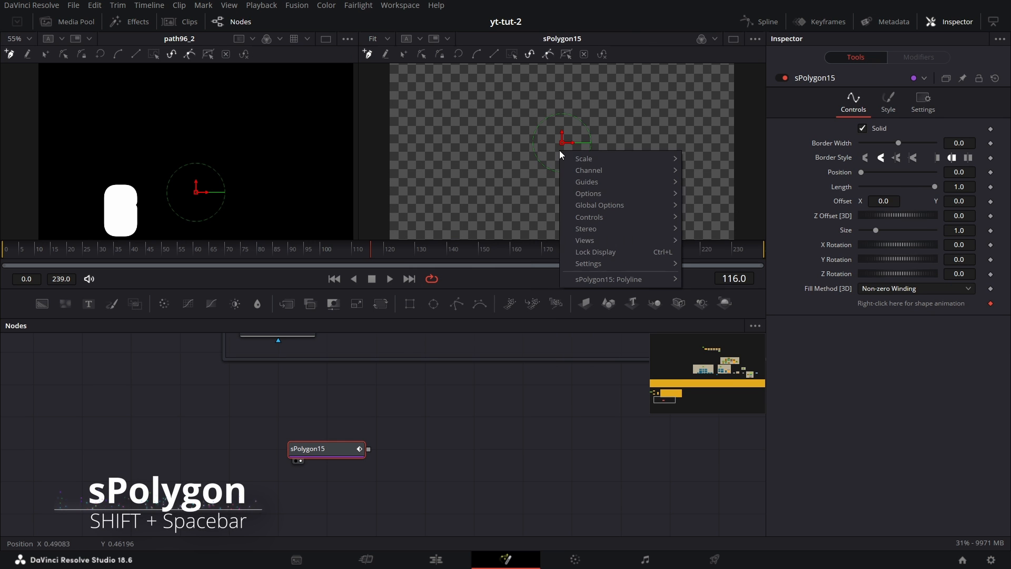
{"action": "mouse_move", "coordinate": [648, 285]}
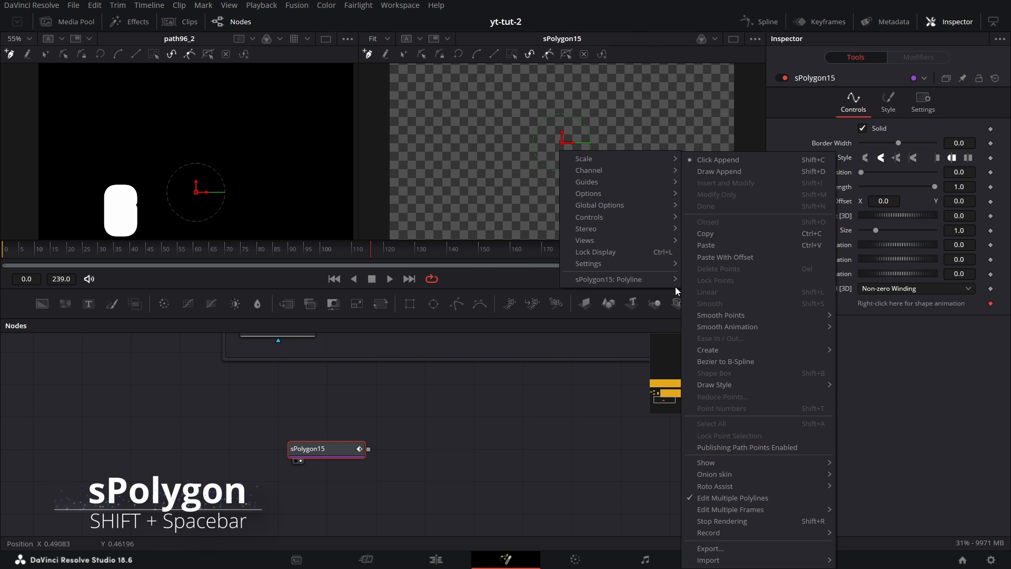
{"action": "left_click", "coordinate": [759, 245]}
Copy path98_2's polyline and paste it as a second sPolygon node beside the first.
{"action": "left_click_drag", "start_coordinate": [321, 453], "coordinate": [273, 422]}
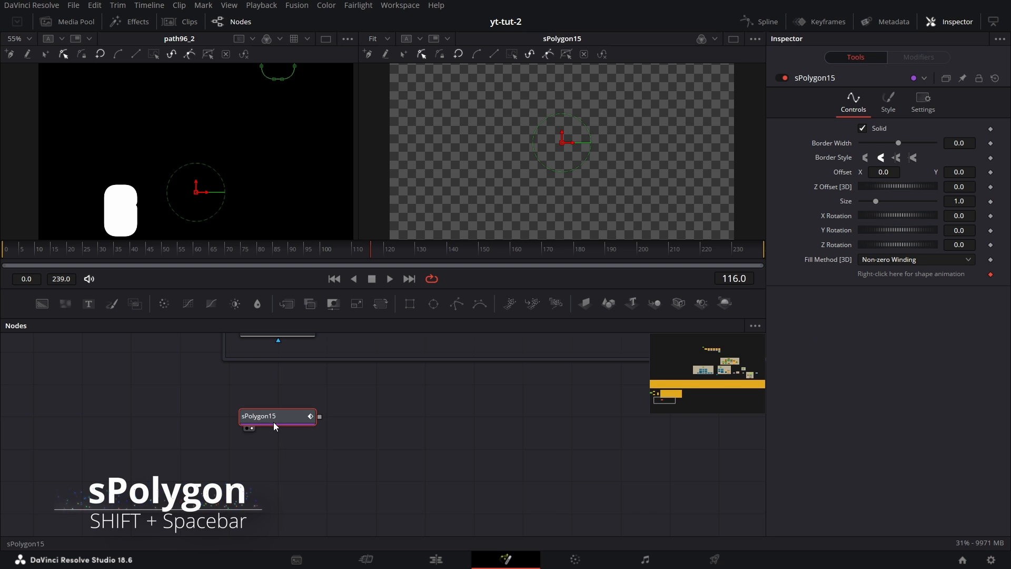
{"action": "left_click_drag", "start_coordinate": [420, 338], "coordinate": [363, 562]}
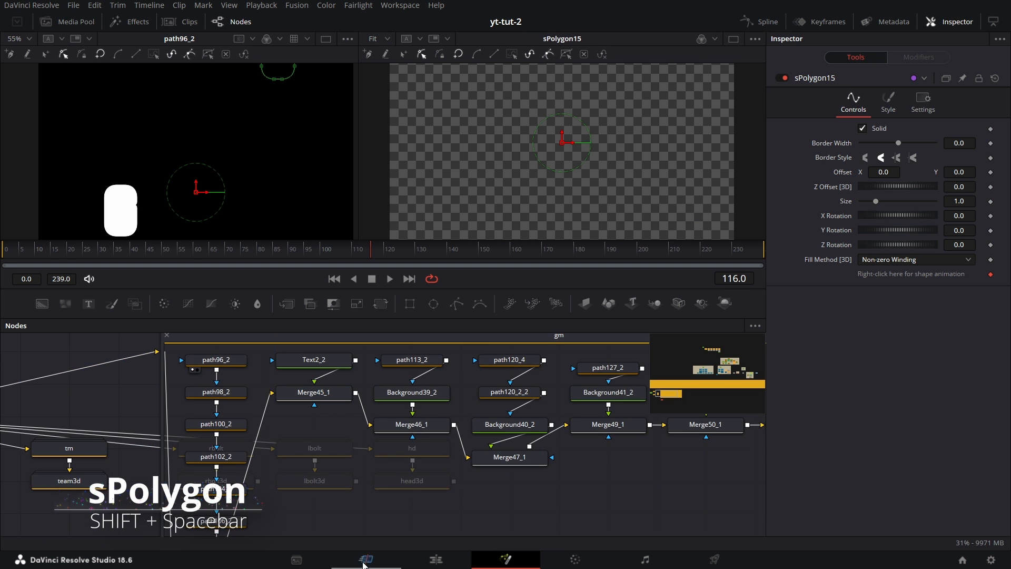
{"action": "left_click", "coordinate": [235, 394]}
{"action": "key", "text": "1"}
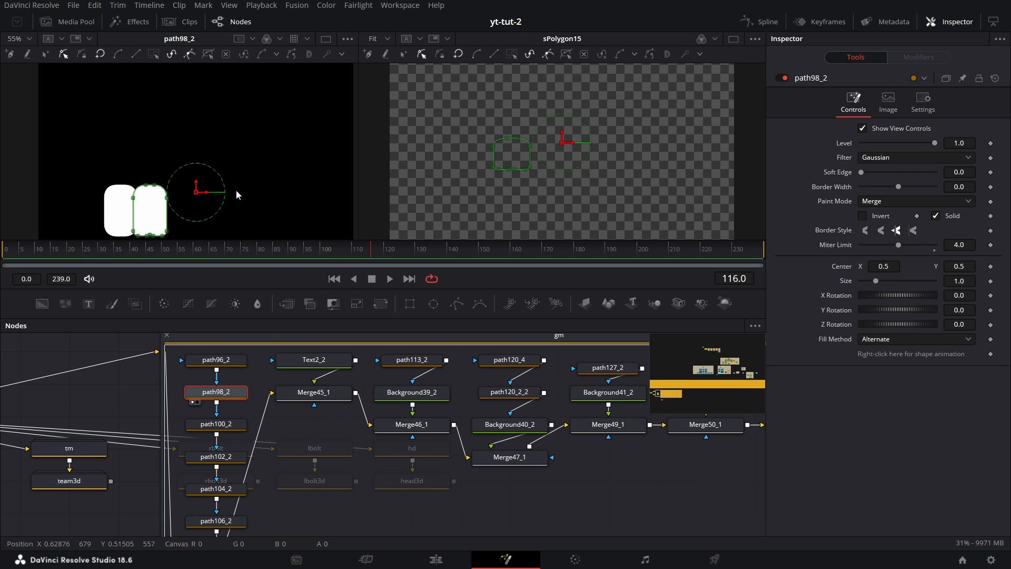
{"action": "left_click_drag", "start_coordinate": [182, 156], "coordinate": [129, 243]}
{"action": "right_click", "coordinate": [149, 184]}
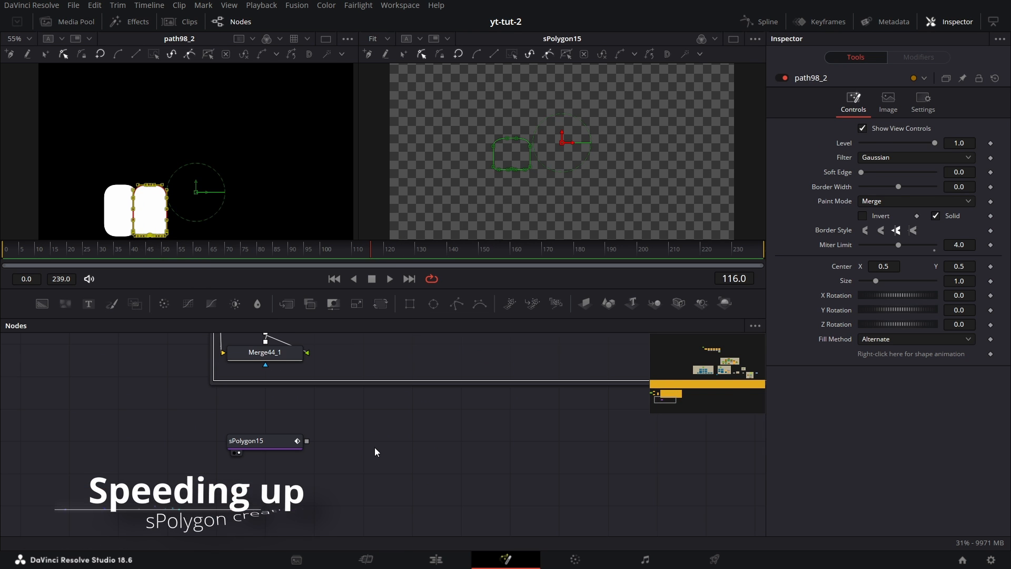
{"action": "key", "text": "ctrl+v"}
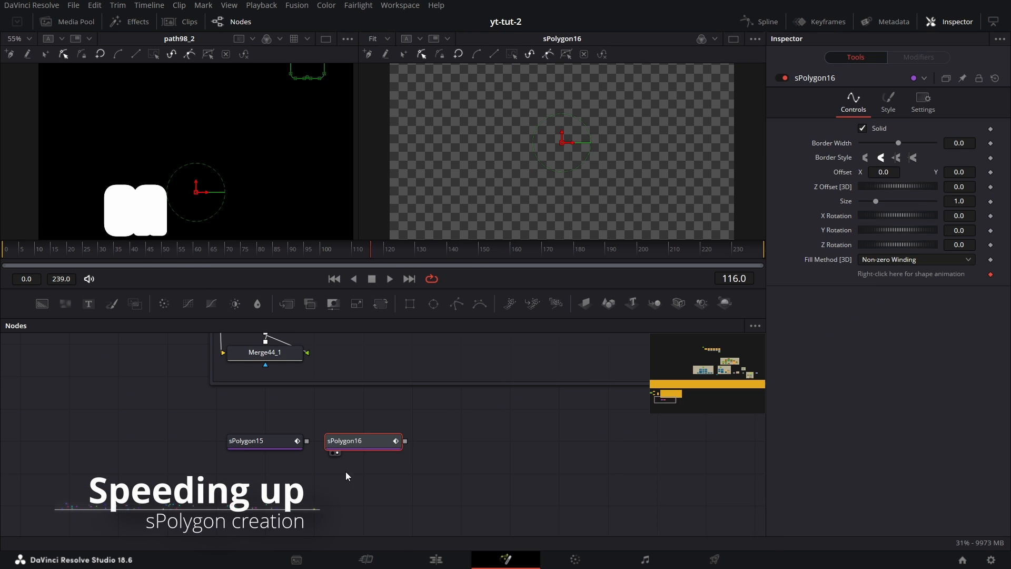
Copy path100_2's polyline and paste it as a third sPolygon node.
{"action": "right_click", "coordinate": [246, 166]}
{"action": "left_click", "coordinate": [274, 378]}
{"action": "key", "text": "ctrl+v"}
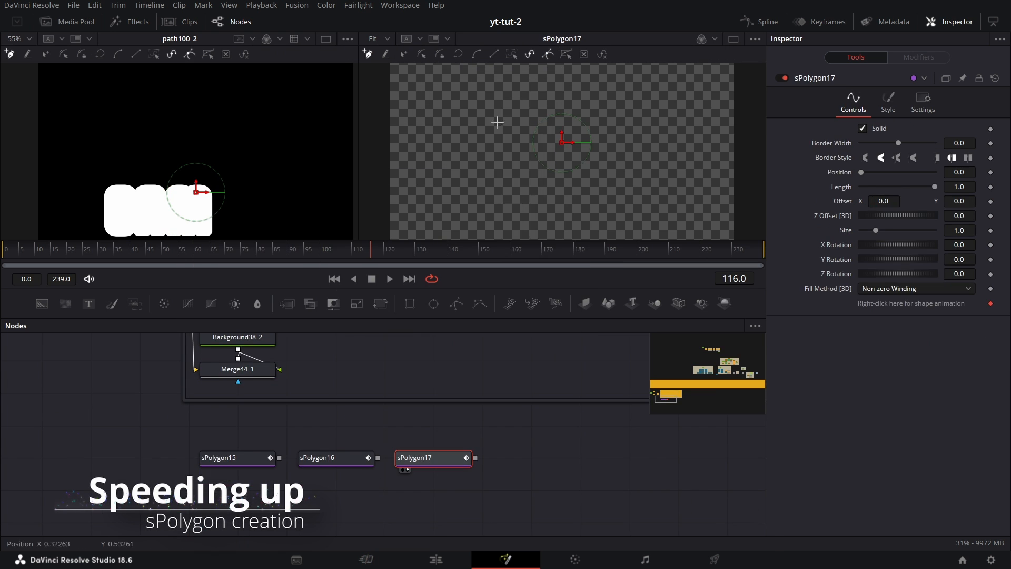
Copy path102_2's polyline and paste it as a fourth sPolygon node.
{"action": "left_click", "coordinate": [185, 400]}
{"action": "right_click", "coordinate": [208, 175]}
{"action": "left_click", "coordinate": [264, 227]}
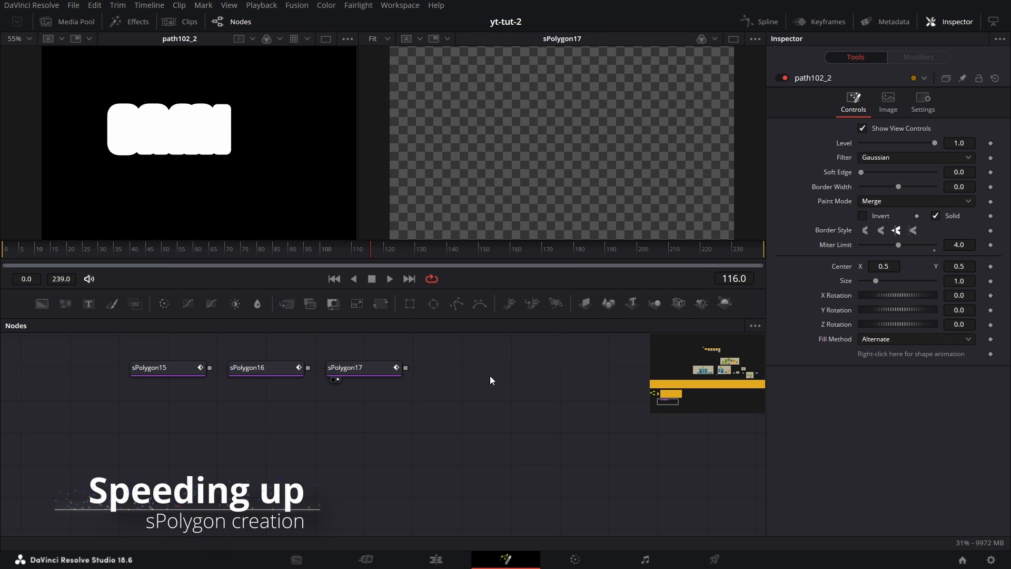
{"action": "key", "text": "ctrl+v"}
{"action": "right_click", "coordinate": [568, 169]}
{"action": "left_click", "coordinate": [655, 315]}
Copy path104_2's polyline, create a fifth sPolygon node and paste the polyline into it.
{"action": "left_click", "coordinate": [162, 401]}
{"action": "right_click", "coordinate": [248, 155]}
{"action": "mouse_move", "coordinate": [313, 359]}
{"action": "left_click", "coordinate": [403, 234]}
{"action": "left_click", "coordinate": [308, 479]}
{"action": "key", "text": "ctrl+v"}
{"action": "key", "text": "2"}
{"action": "right_click", "coordinate": [532, 144]}
{"action": "left_click", "coordinate": [684, 245]}
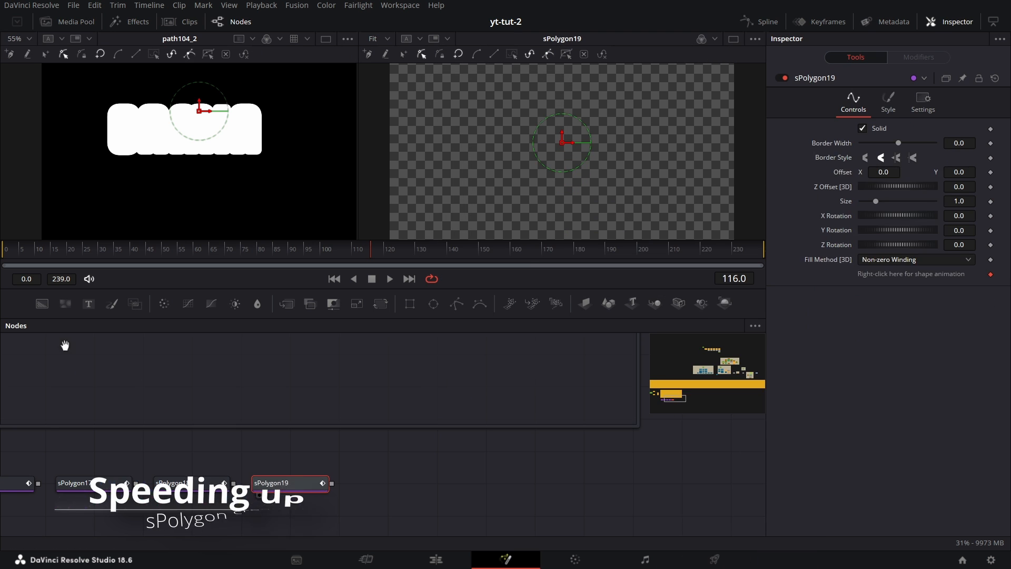
Copy path106_2's polyline into a sixth sPolygon node and line up all six sPolygons in a row.
{"action": "left_click", "coordinate": [400, 425]}
{"action": "key", "text": "1"}
{"action": "right_click", "coordinate": [285, 104]}
{"action": "left_click", "coordinate": [439, 179]}
{"action": "left_click_drag", "start_coordinate": [479, 476], "coordinate": [378, 309]}
{"action": "left_click", "coordinate": [490, 394]}
{"action": "key", "text": "ctrl+v"}
{"action": "key", "text": "2"}
{"action": "left_click_drag", "start_coordinate": [296, 435], "coordinate": [338, 435]}
{"action": "left_click_drag", "start_coordinate": [180, 461], "coordinate": [265, 458]}
{"action": "left_click", "coordinate": [213, 439]}
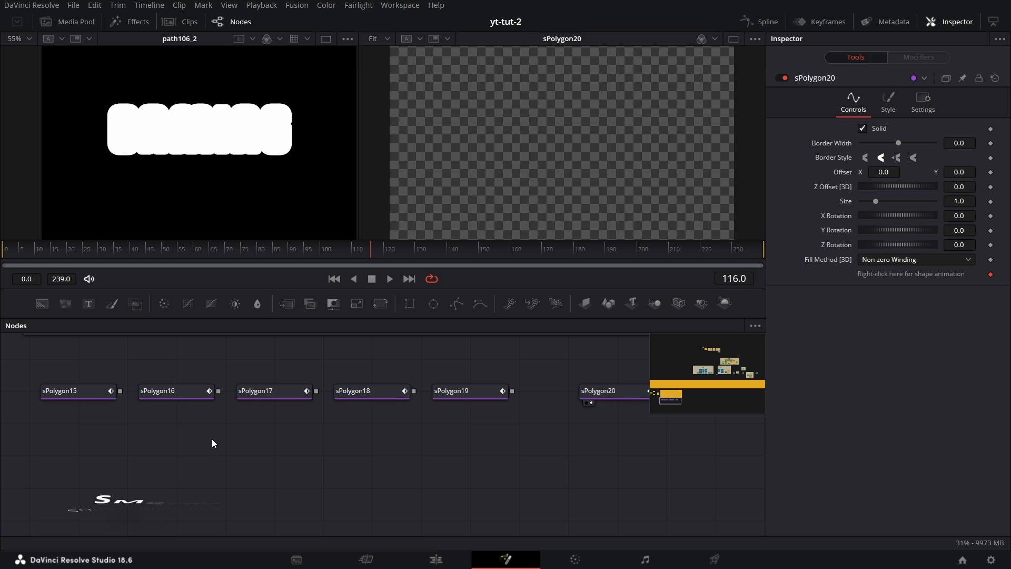
Add an sMerge node beneath the row of sPolygons.
{"action": "key", "text": "shift+space"}
{"action": "type", "text": "m"}
{"action": "key", "text": "BackSpace"}
{"action": "type", "text": "smerg"}
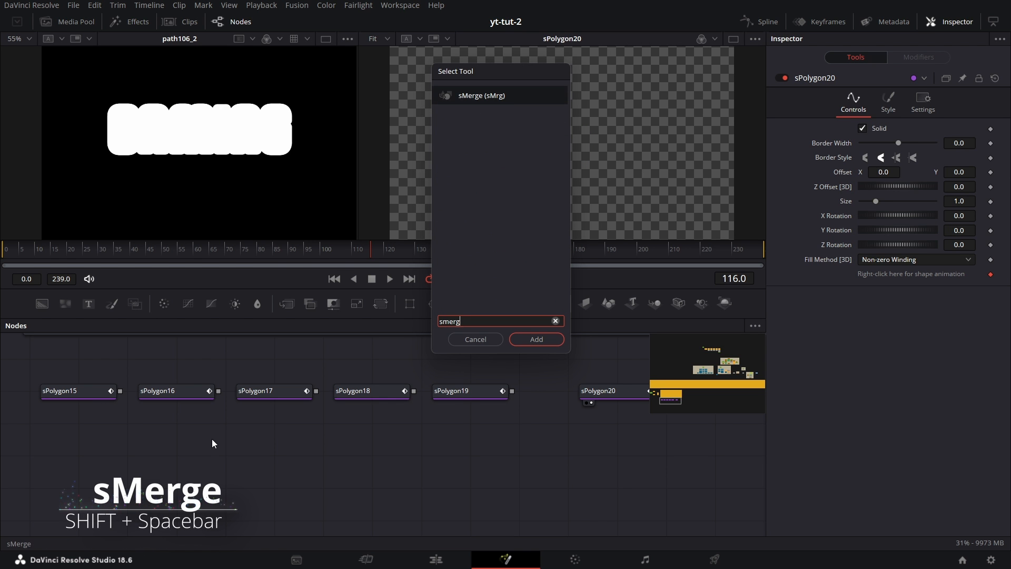
{"action": "left_click", "coordinate": [550, 340]}
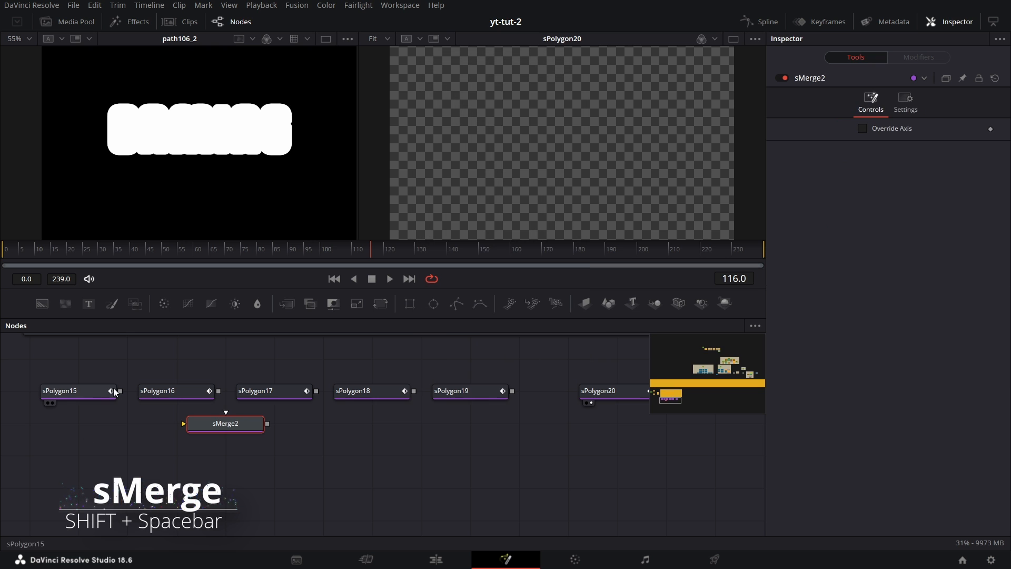
Connect sPolygon15 through sPolygon20 as inputs of sMerge2.
{"action": "left_click_drag", "start_coordinate": [121, 392], "coordinate": [217, 427]}
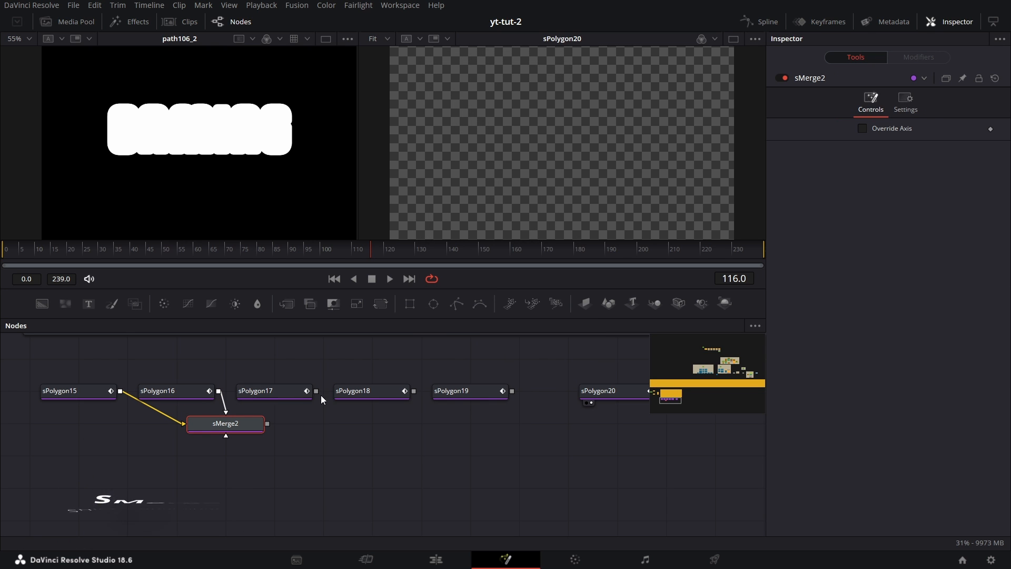
{"action": "left_click_drag", "start_coordinate": [316, 391], "coordinate": [265, 431]}
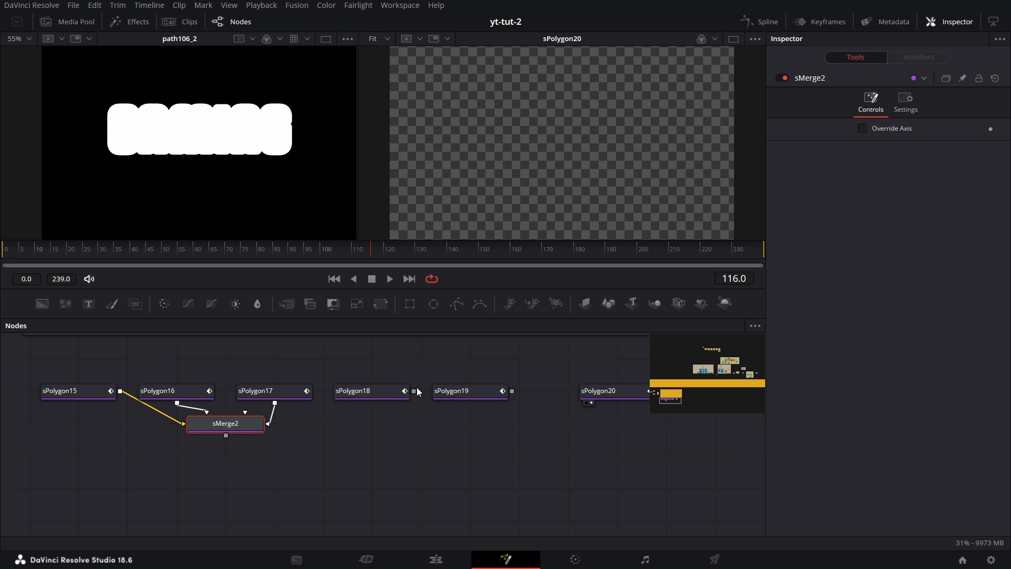
{"action": "left_click_drag", "start_coordinate": [416, 391], "coordinate": [245, 430]}
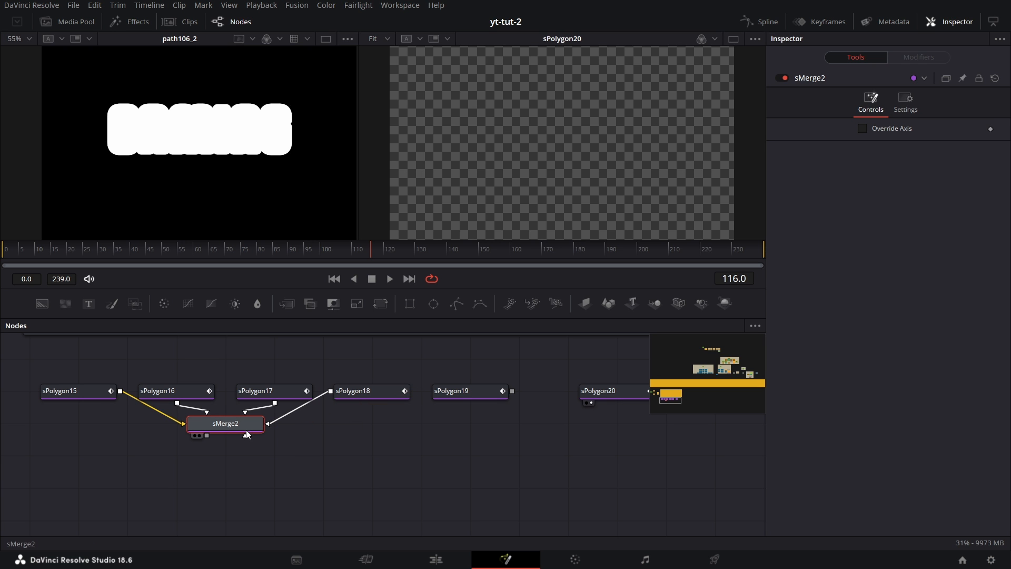
{"action": "left_click_drag", "start_coordinate": [514, 391], "coordinate": [202, 425]}
{"action": "left_click_drag", "start_coordinate": [607, 401], "coordinate": [242, 429]}
{"action": "left_click", "coordinate": [241, 430]}
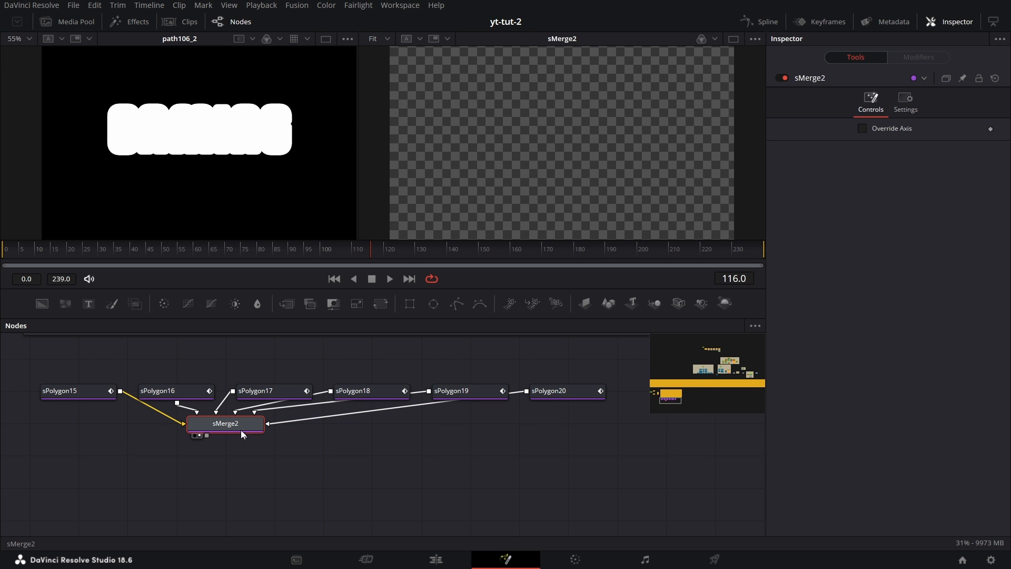
Add an Extrude 3D node after sMerge2 and set extrusion depth, bevel depth and bevel width to 0.0025.
{"action": "key", "text": "shift+space"}
{"action": "type", "text": "extr"}
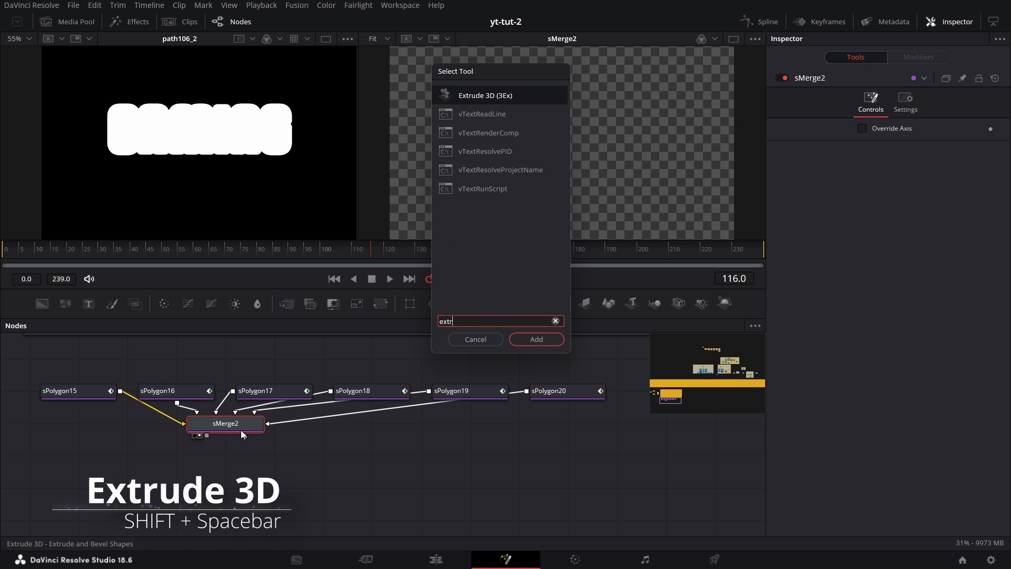
{"action": "key", "text": "Return"}
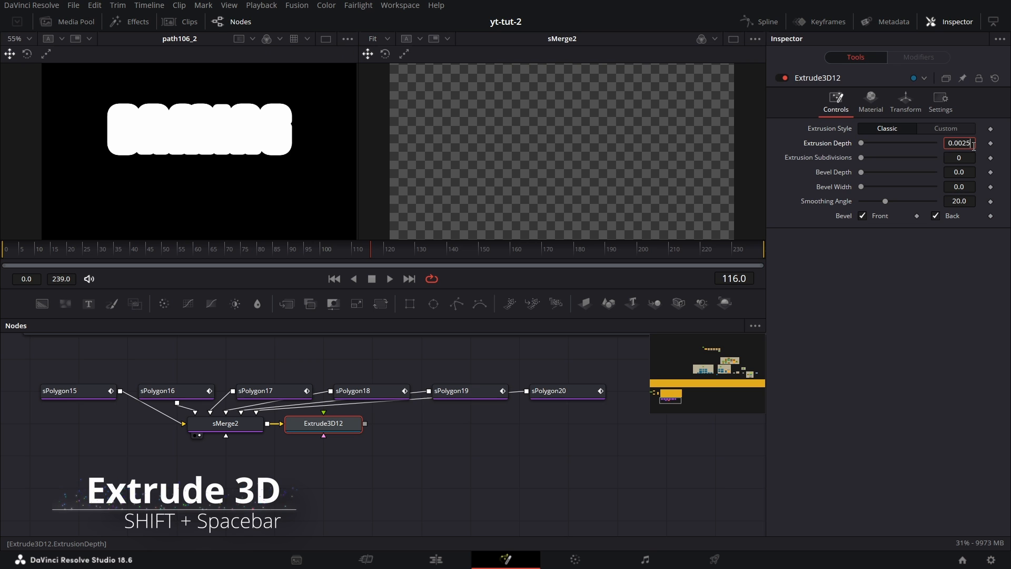
{"action": "key", "text": "Tab"}
{"action": "key", "text": "Tab"}
{"action": "type", "text": "0."}
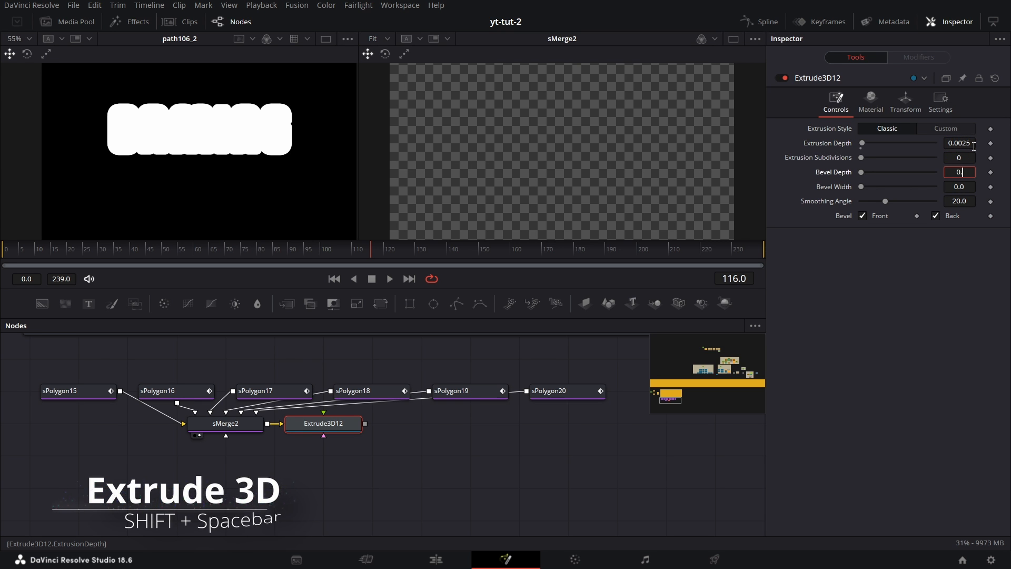
{"action": "type", "text": "0025"}
{"action": "key", "text": "Tab"}
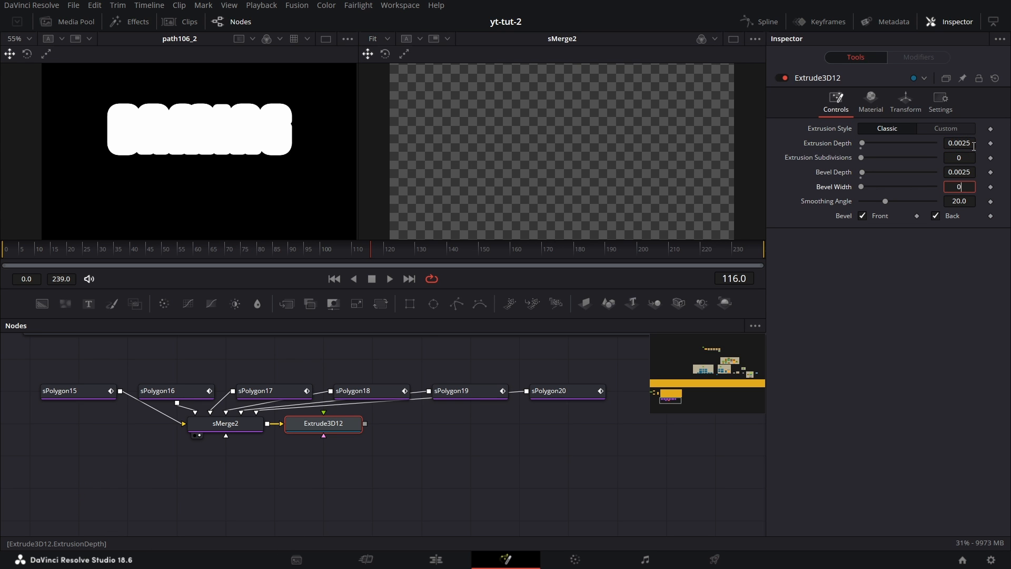
{"action": "type", "text": "0.0025"}
{"action": "key", "text": "Tab"}
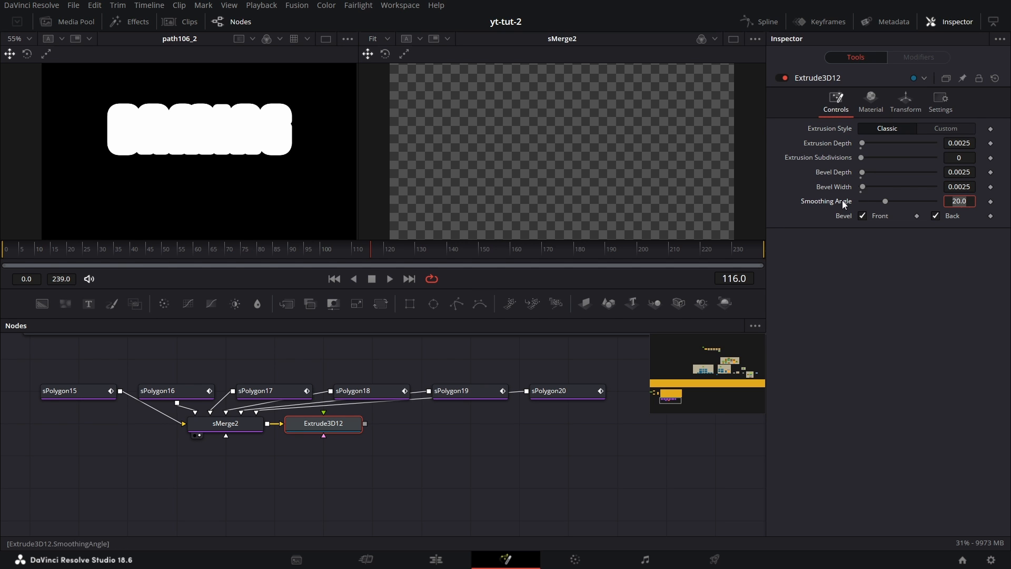
Show Extrude3D12 in the 3D viewer and collapse the gm group.
{"action": "left_click_drag", "start_coordinate": [332, 420], "coordinate": [664, 97]}
{"action": "left_click_drag", "start_coordinate": [611, 195], "coordinate": [687, 94]}
{"action": "left_click_drag", "start_coordinate": [482, 455], "coordinate": [492, 564]}
{"action": "left_click_drag", "start_coordinate": [340, 412], "coordinate": [402, 529]}
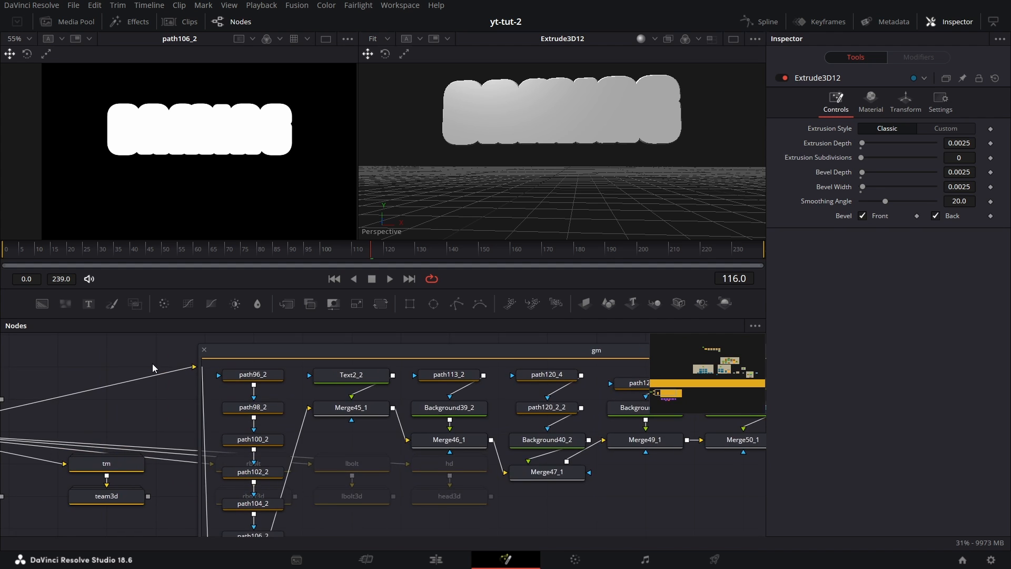
{"action": "left_click", "coordinate": [205, 349]}
Arrange ImagePlane3D10 above Extrude3D12 and move sMerge2 and Extrude3D12 above the sPolygon row.
{"action": "left_click_drag", "start_coordinate": [689, 517], "coordinate": [515, 505]}
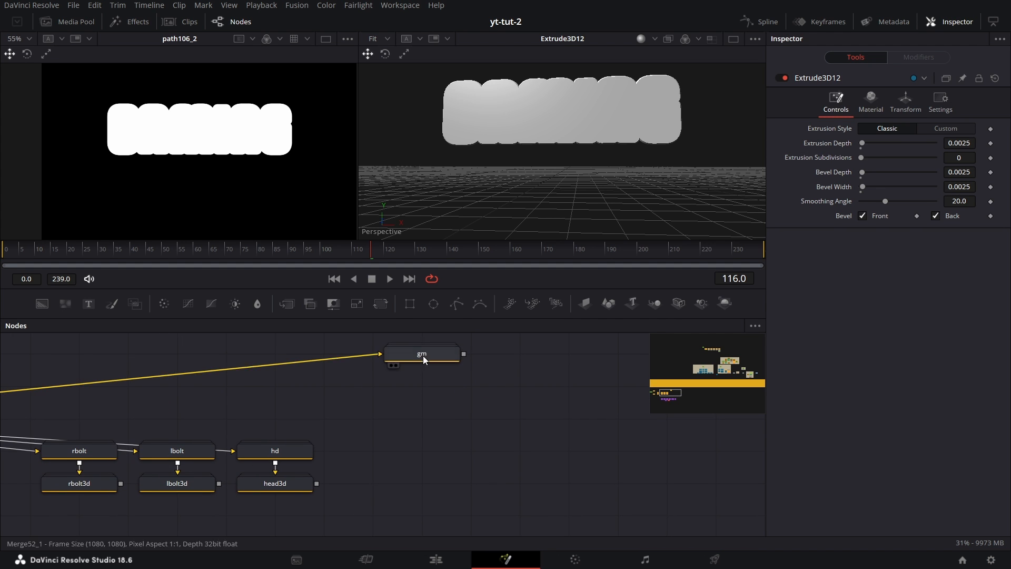
{"action": "left_click_drag", "start_coordinate": [584, 305], "coordinate": [522, 486]}
{"action": "left_click_drag", "start_coordinate": [463, 358], "coordinate": [518, 320]}
{"action": "left_click_drag", "start_coordinate": [515, 369], "coordinate": [101, 499]}
{"action": "left_click_drag", "start_coordinate": [296, 520], "coordinate": [361, 425]}
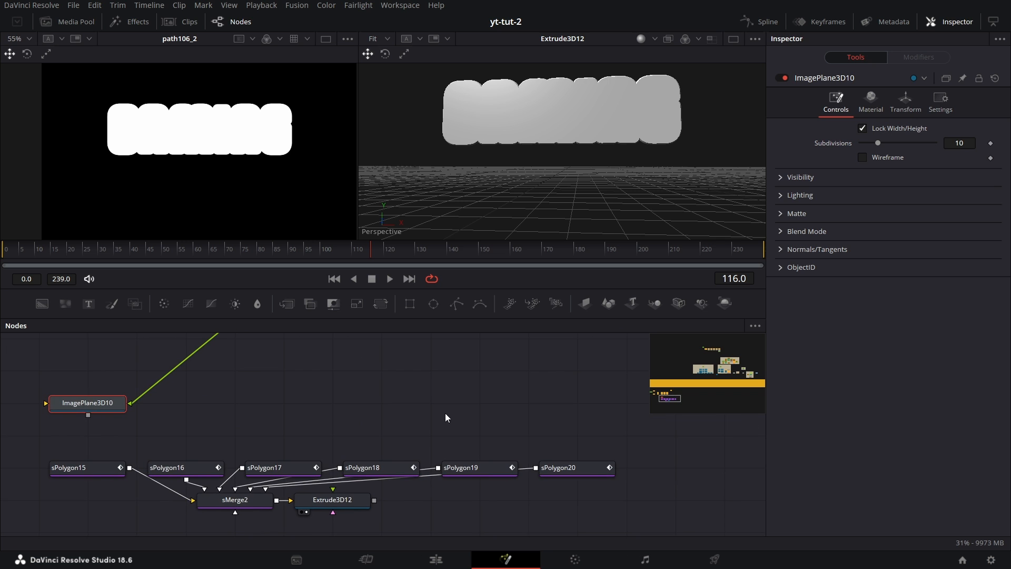
{"action": "left_click_drag", "start_coordinate": [239, 525], "coordinate": [328, 436]}
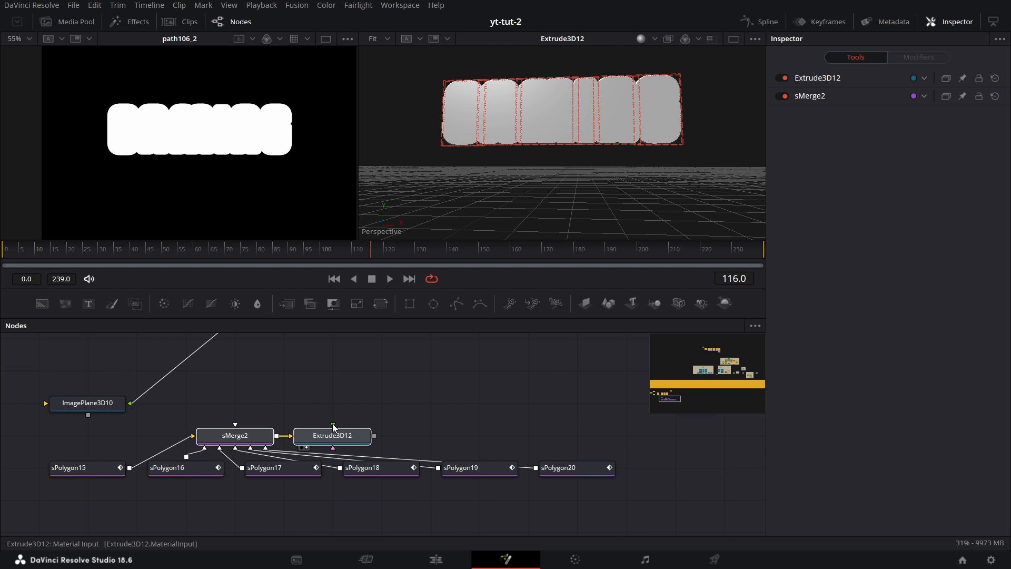
{"action": "left_click", "coordinate": [325, 434]}
{"action": "left_click_drag", "start_coordinate": [126, 411], "coordinate": [368, 412]}
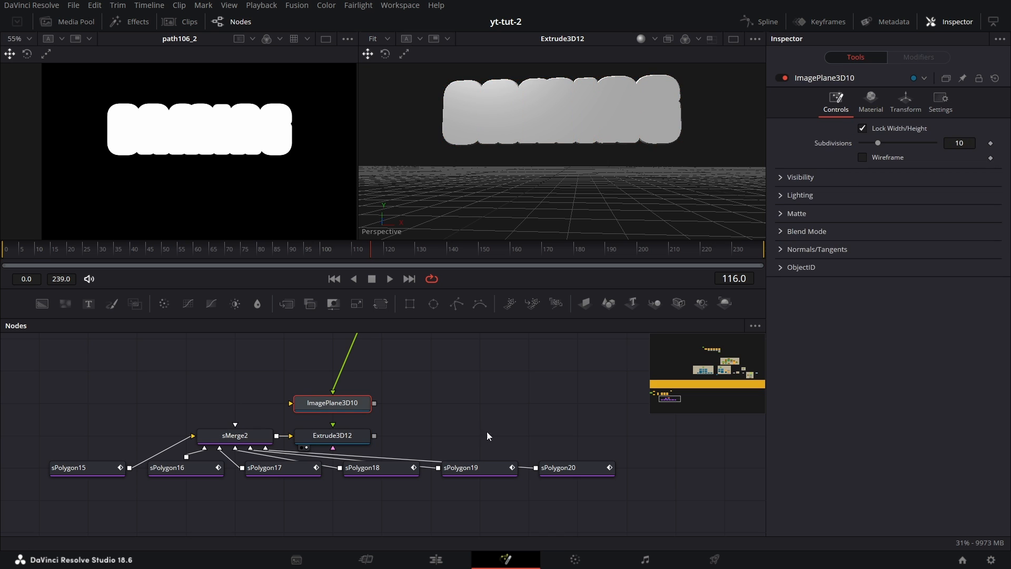
Add a Merge 3D node and connect Extrude3D12 and ImagePlane3D10 into it.
{"action": "left_click_drag", "start_coordinate": [656, 300], "coordinate": [437, 409]}
{"action": "left_click_drag", "start_coordinate": [199, 422], "coordinate": [446, 404]}
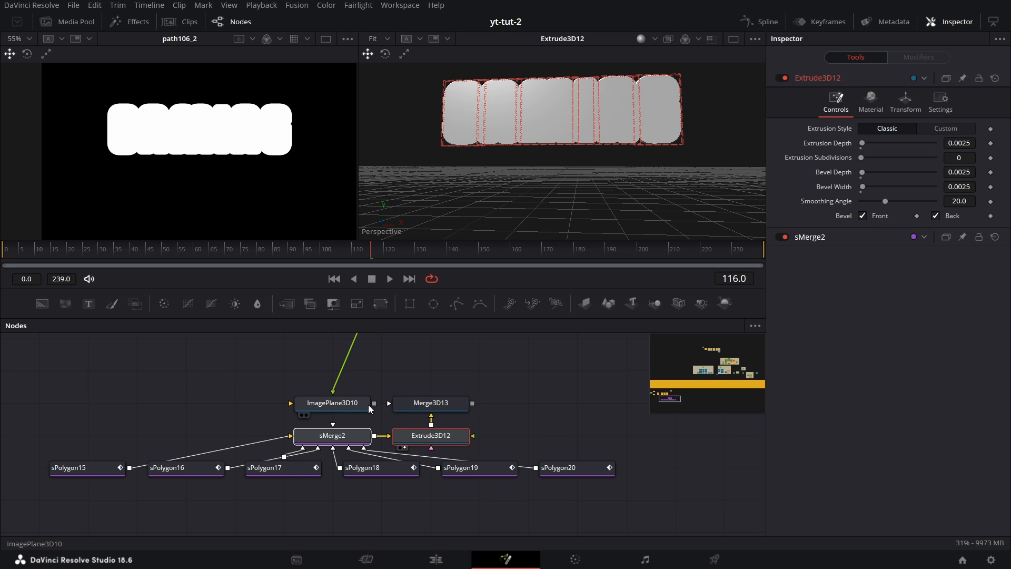
{"action": "left_click_drag", "start_coordinate": [373, 403], "coordinate": [409, 405]}
Set ImagePlane3D10's translation to X 0.5, Y 0.5, Z 0.007 and view Merge3D13 in the 3D viewer.
{"action": "left_click", "coordinate": [332, 404]}
{"action": "left_click", "coordinate": [905, 105]}
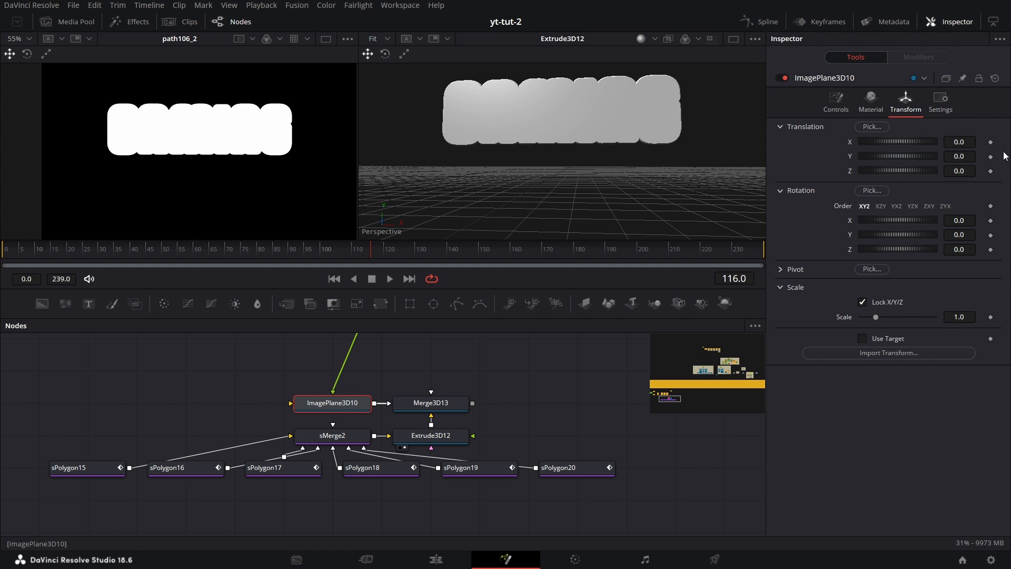
{"action": "key", "text": "Tab"}
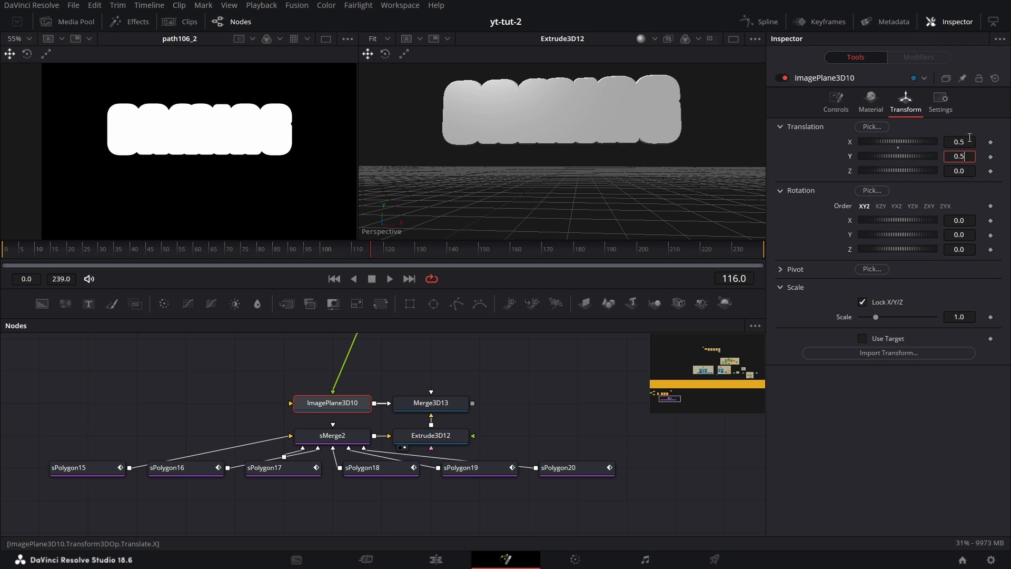
{"action": "key", "text": "Tab"}
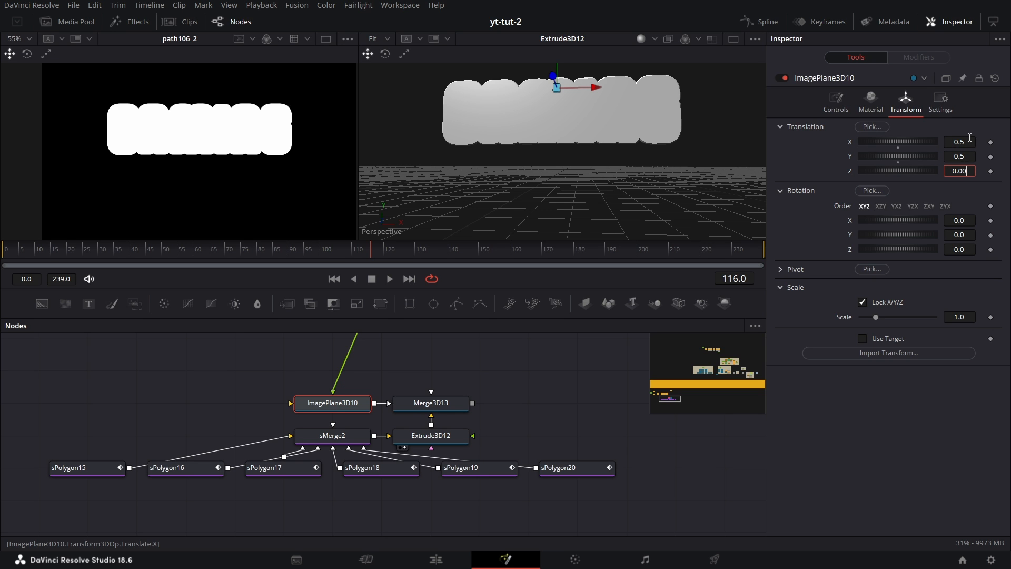
{"action": "key", "text": "Tab"}
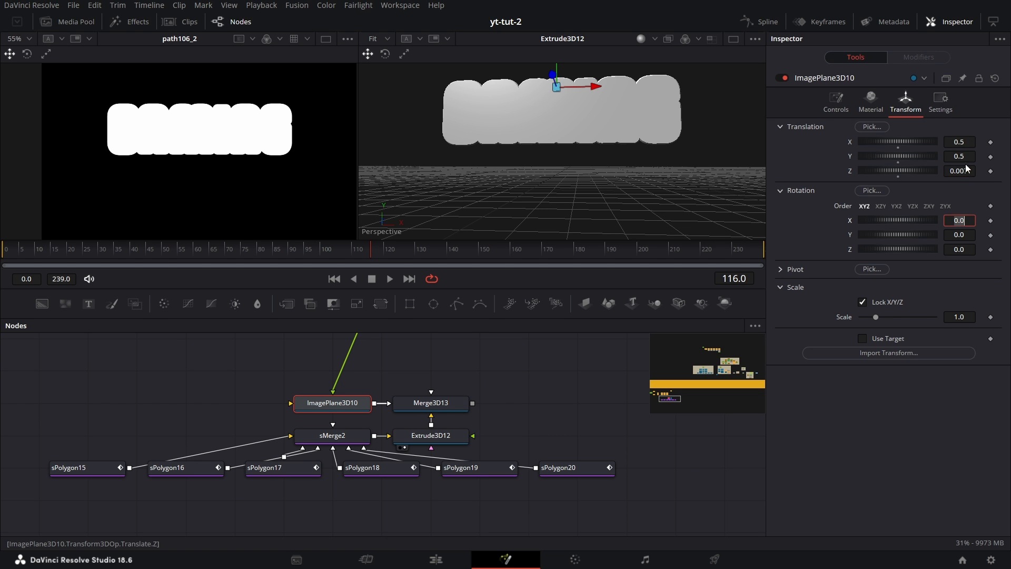
{"action": "left_click_drag", "start_coordinate": [463, 406], "coordinate": [551, 184]}
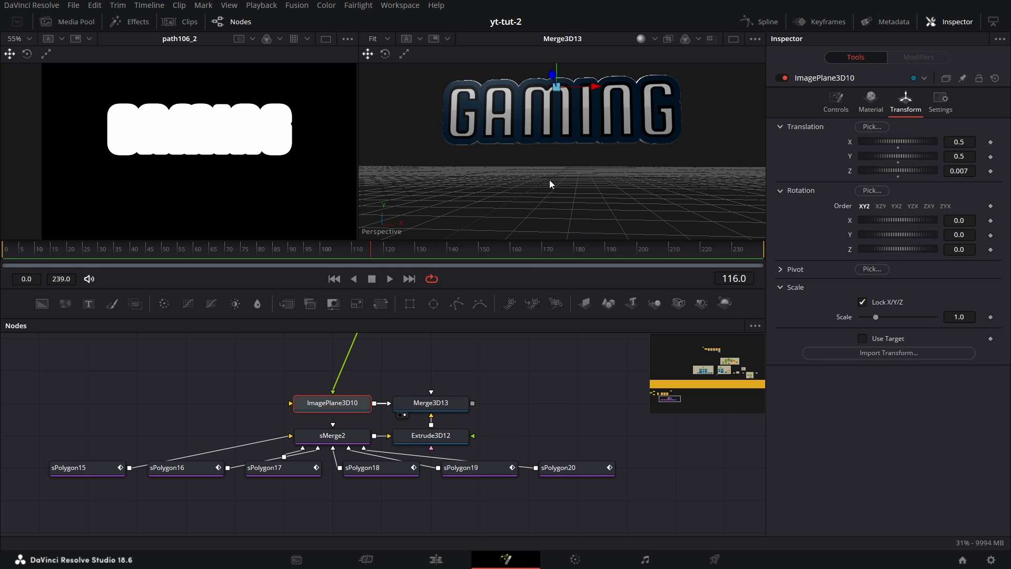
{"action": "left_click_drag", "start_coordinate": [501, 374], "coordinate": [486, 370]}
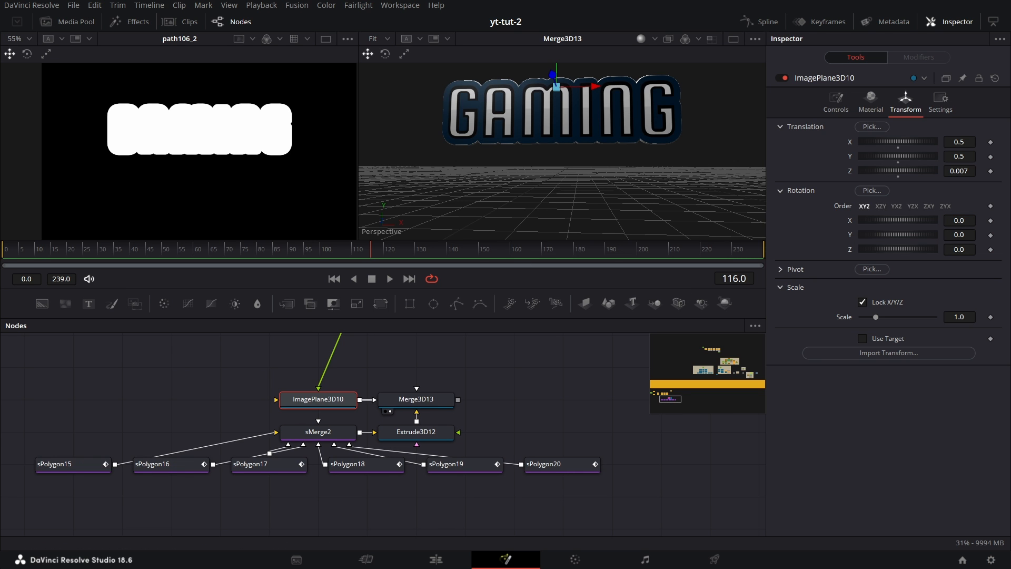
Group all the nodes of this logo part and rename the group game3d.
{"action": "left_click_drag", "start_coordinate": [50, 504], "coordinate": [536, 375]}
{"action": "right_click", "coordinate": [421, 407]}
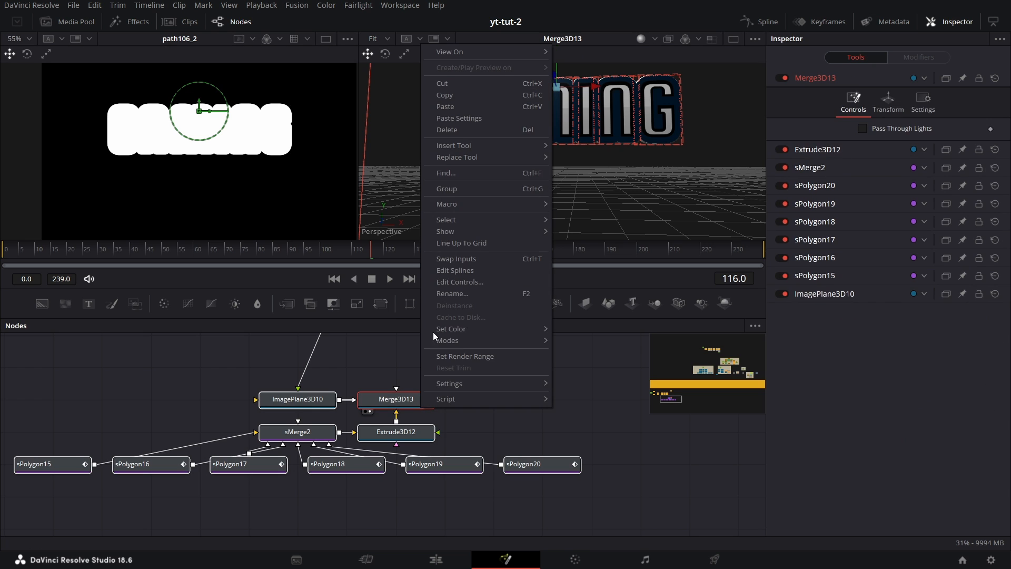
{"action": "left_click", "coordinate": [459, 187]}
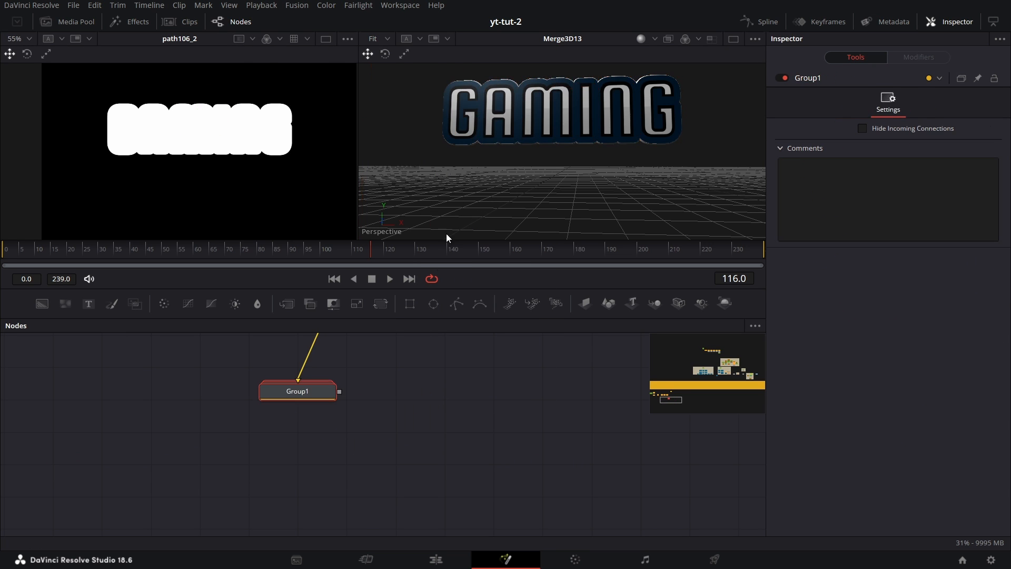
{"action": "right_click", "coordinate": [305, 392]}
{"action": "left_click", "coordinate": [356, 272]}
{"action": "type", "text": "gam"}
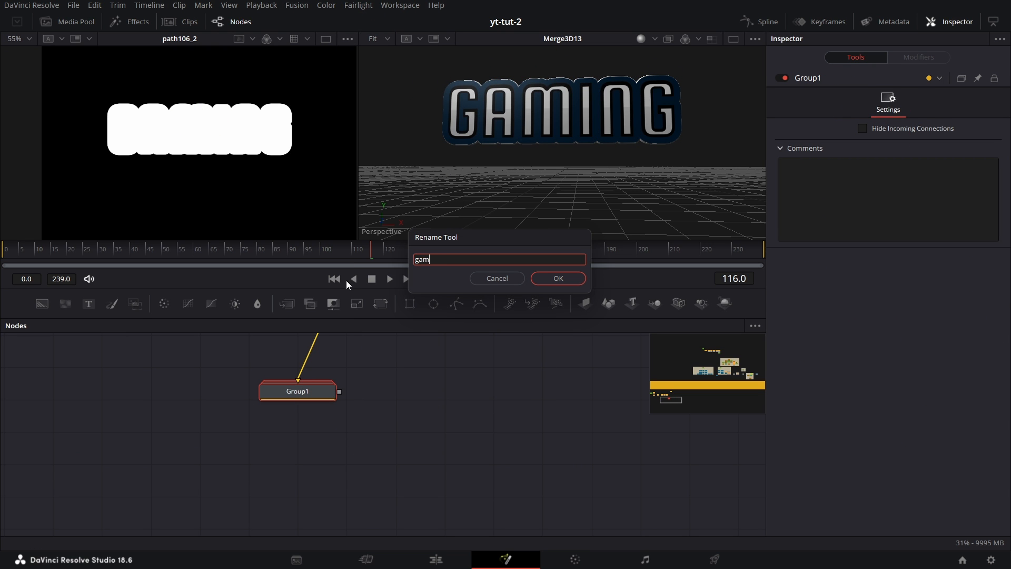
{"action": "type", "text": "e3d"}
{"action": "key", "text": "Return"}
Arrange the 3D groups below their matching shape groups and place fm3d separately.
{"action": "left_click_drag", "start_coordinate": [433, 410], "coordinate": [423, 506]}
{"action": "left_click_drag", "start_coordinate": [296, 502], "coordinate": [352, 397]}
{"action": "left_click_drag", "start_coordinate": [438, 384], "coordinate": [402, 485]}
{"action": "left_click_drag", "start_coordinate": [367, 356], "coordinate": [345, 444]}
{"action": "left_click_drag", "start_coordinate": [227, 501], "coordinate": [569, 364]}
{"action": "left_click", "coordinate": [548, 395]}
{"action": "left_click_drag", "start_coordinate": [117, 483], "coordinate": [169, 455]}
{"action": "left_click_drag", "start_coordinate": [27, 400], "coordinate": [58, 433]}
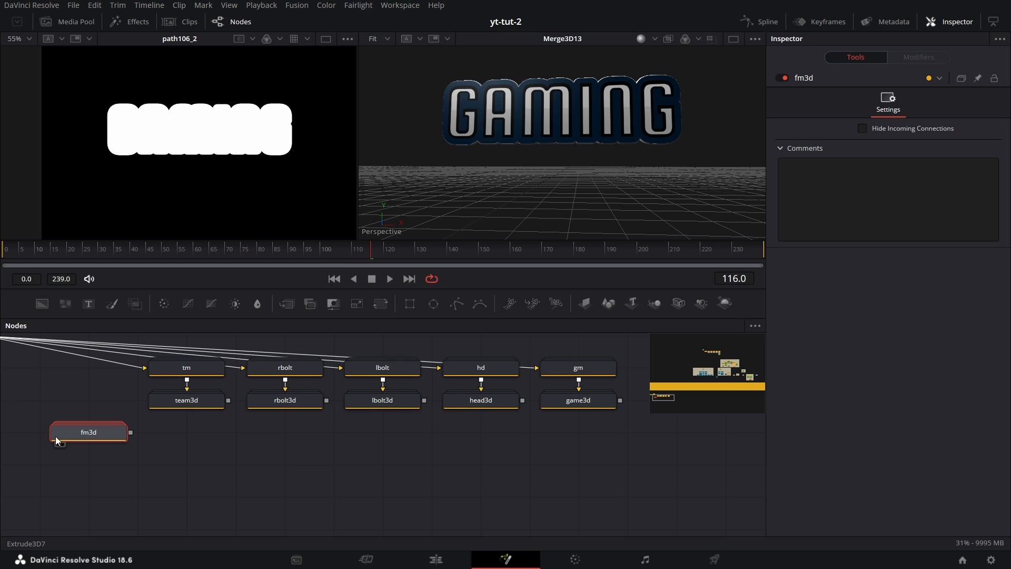
{"action": "left_click_drag", "start_coordinate": [388, 403], "coordinate": [380, 409]}
{"action": "left_click_drag", "start_coordinate": [212, 477], "coordinate": [506, 455]}
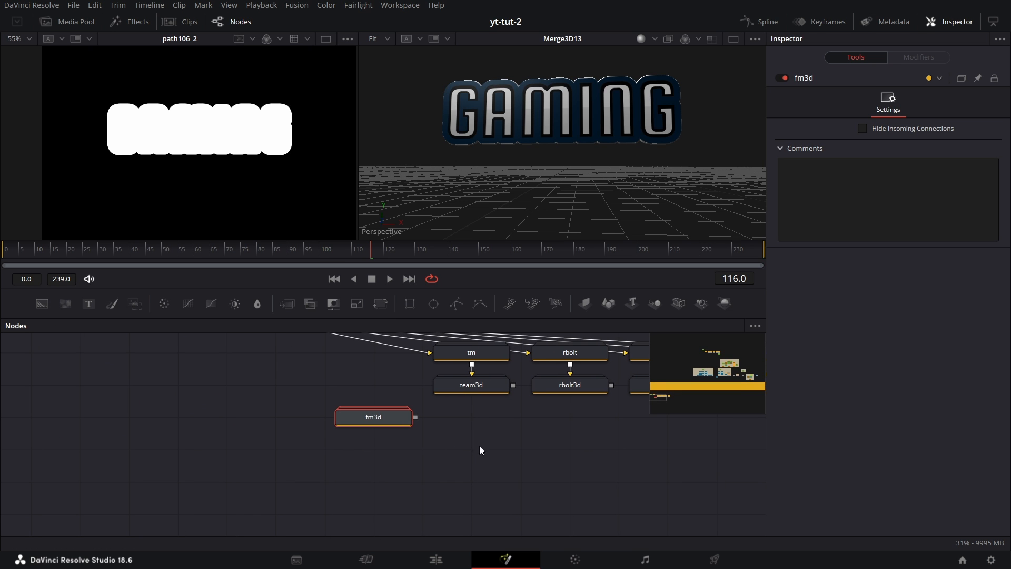
{"action": "left_click_drag", "start_coordinate": [365, 423], "coordinate": [283, 438]}
{"action": "left_click", "coordinate": [352, 449]}
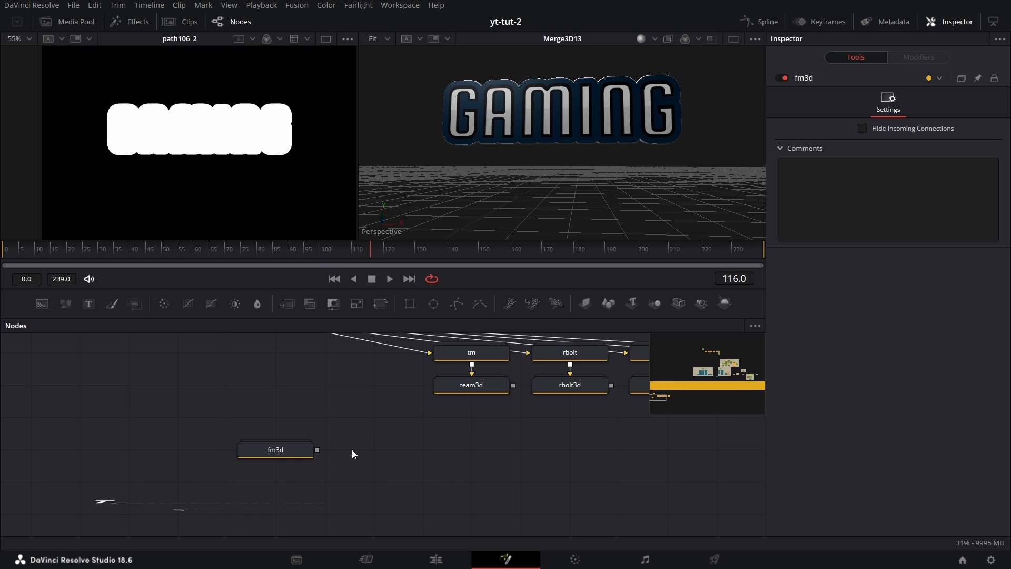
Add a Transform 3D node after the fm3d group.
{"action": "key", "text": "shift+space"}
{"action": "type", "text": "tran"}
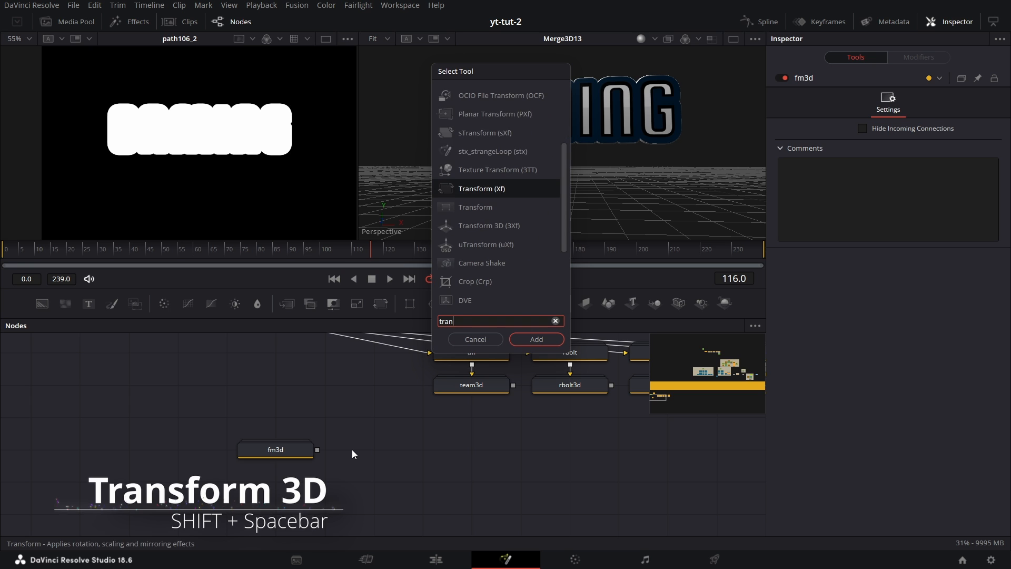
{"action": "type", "text": "sform"}
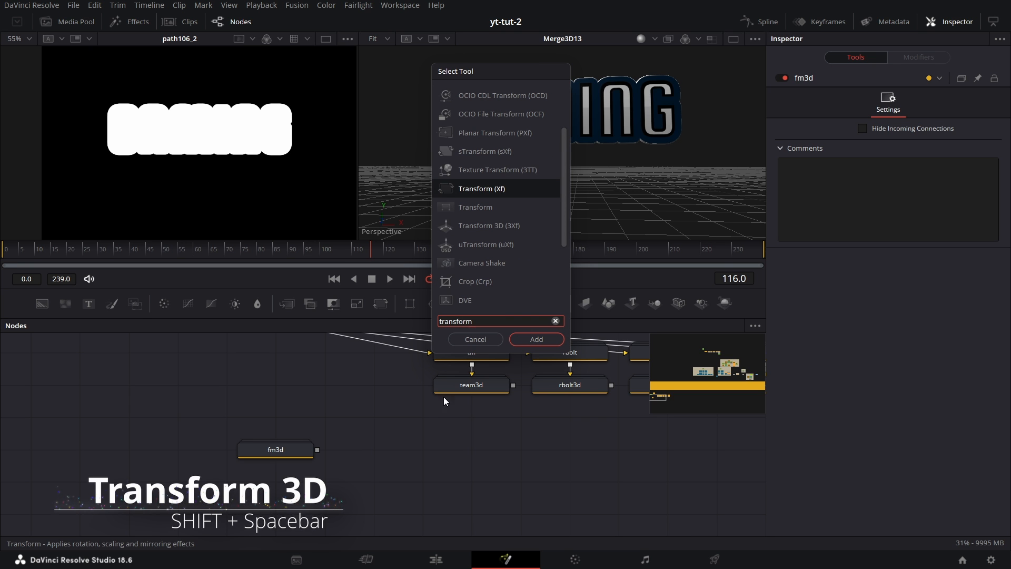
{"action": "left_click", "coordinate": [500, 225]}
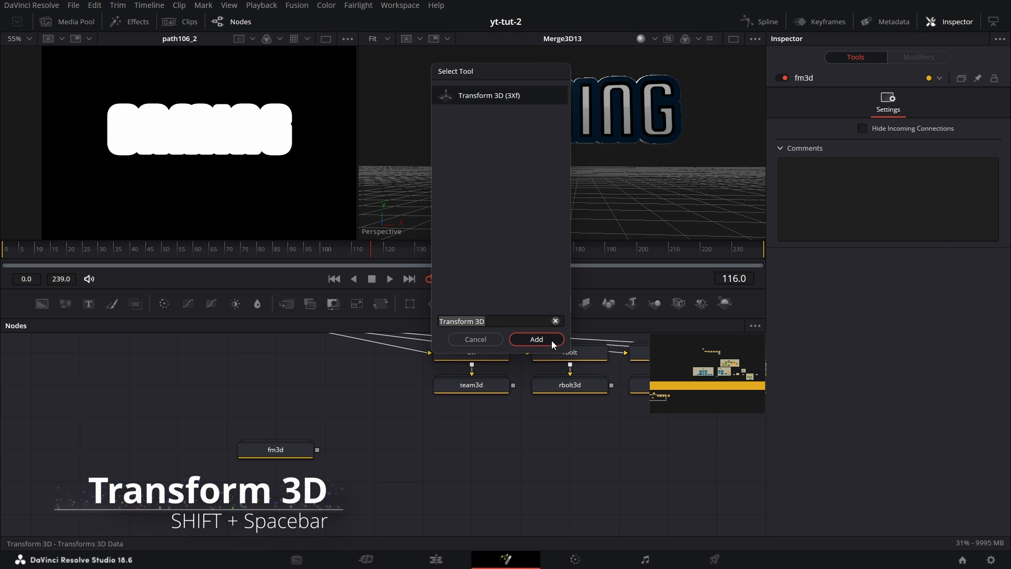
{"action": "left_click", "coordinate": [551, 340]}
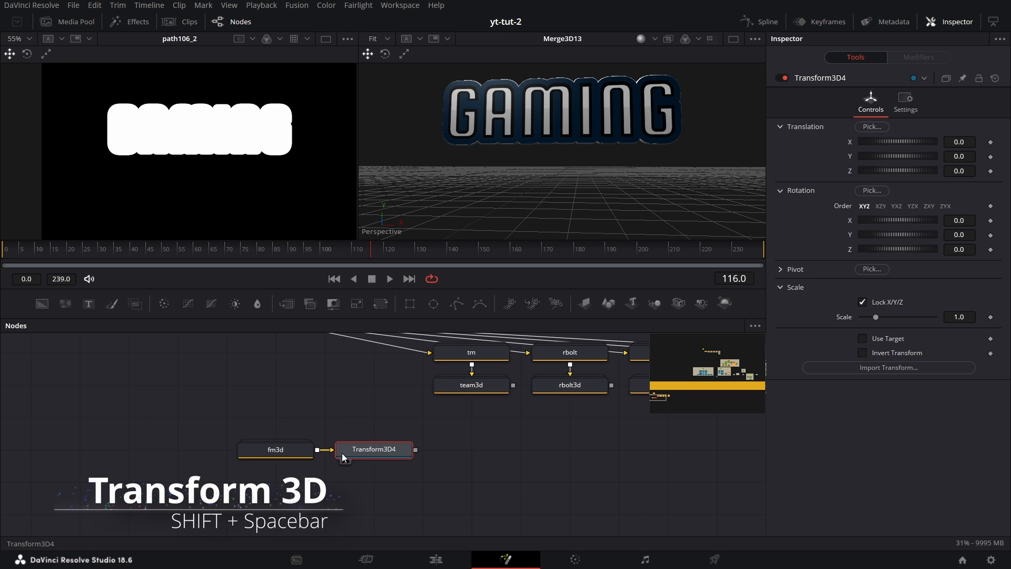
Show Transform3D4 in the 3D viewer and set its pivot Y to -0.15.
{"action": "key", "text": "2"}
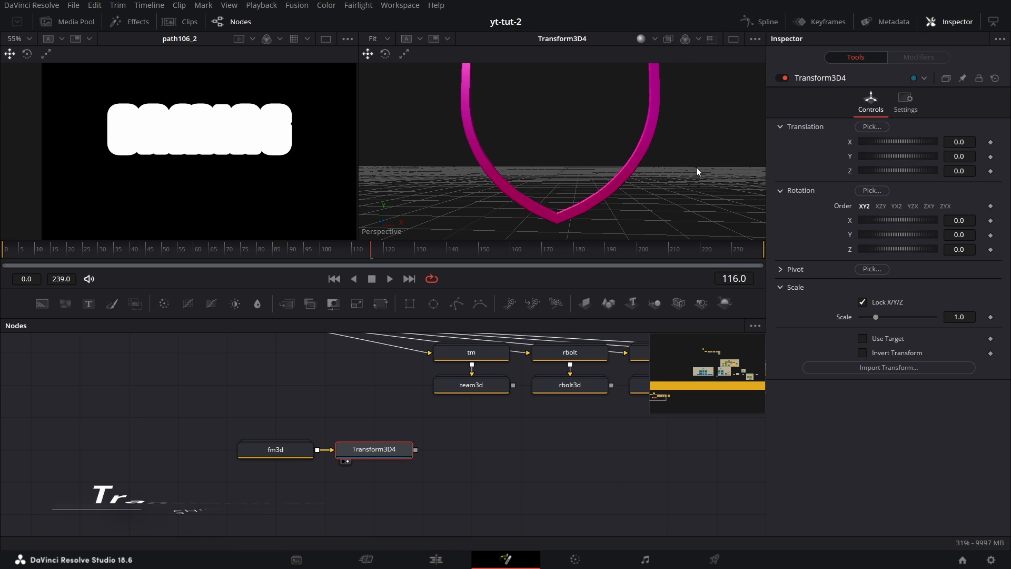
{"action": "left_click_drag", "start_coordinate": [651, 200], "coordinate": [599, 214]}
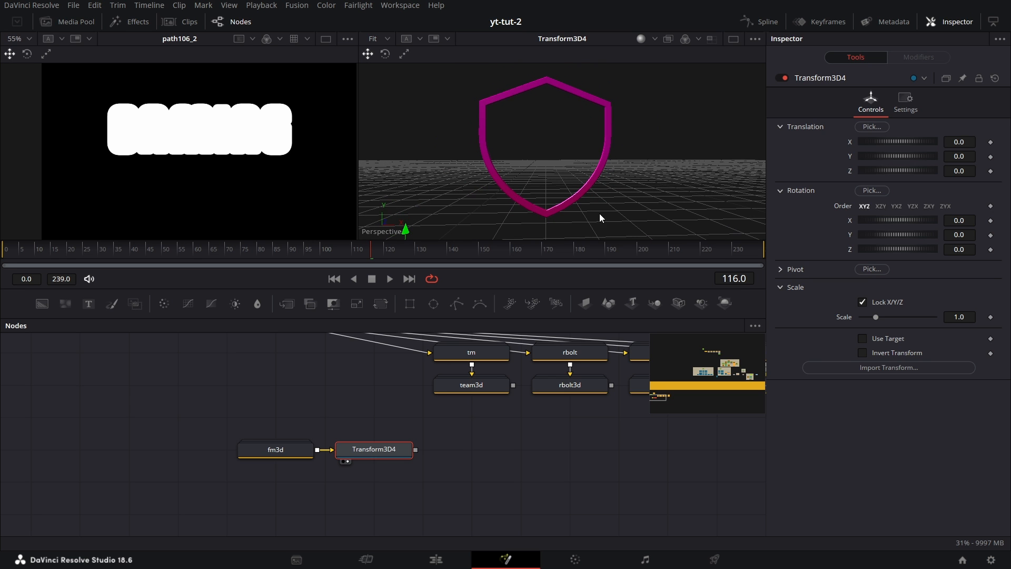
{"action": "left_click", "coordinate": [780, 273]}
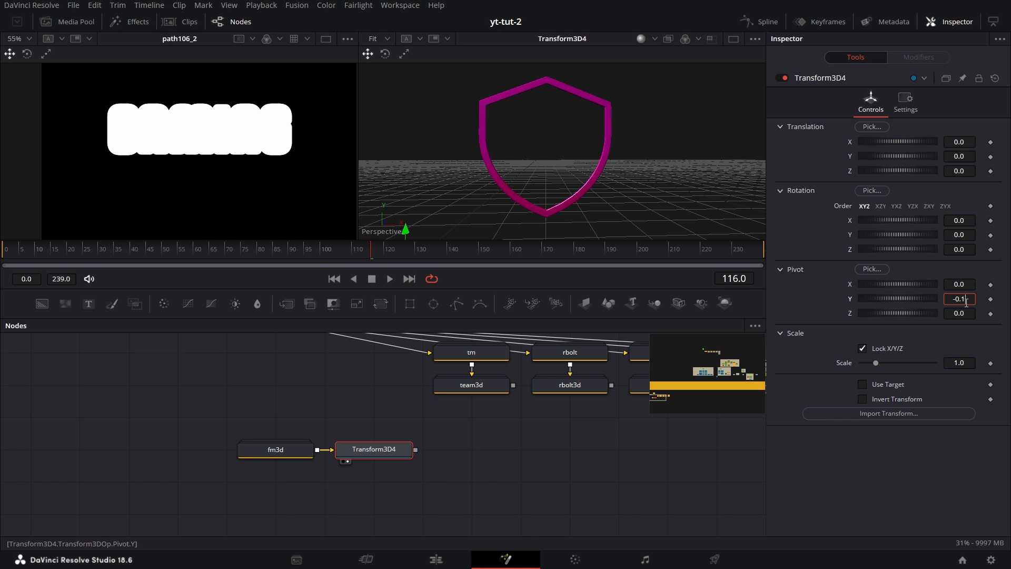
{"action": "key", "text": "Return"}
Set the X rotation to 90 and add a keyframe for it at frame 10.
{"action": "left_click_drag", "start_coordinate": [959, 221], "coordinate": [989, 215]}
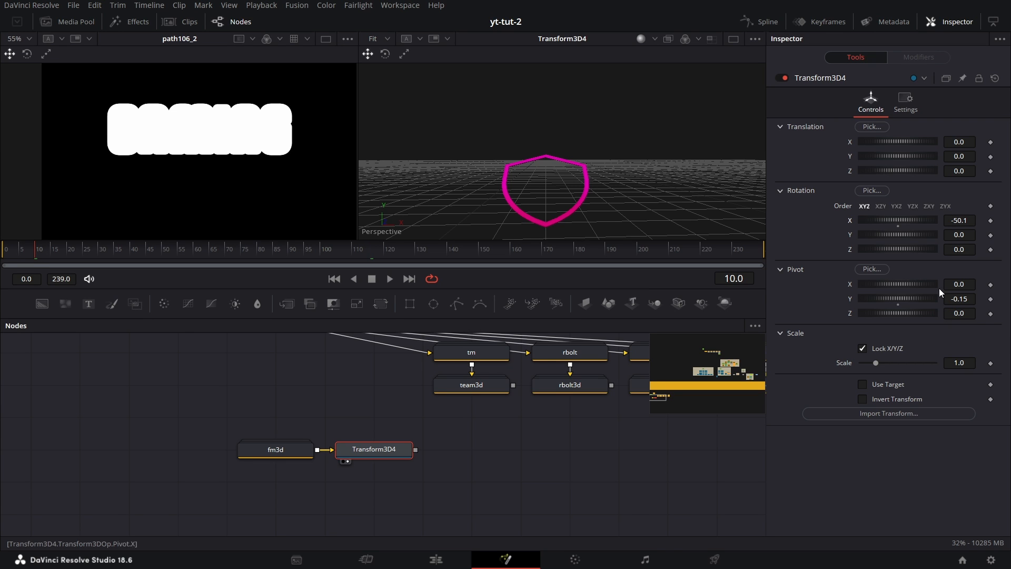
{"action": "left_click", "coordinate": [974, 221]}
{"action": "type", "text": "27.9"}
{"action": "key", "text": "Return"}
{"action": "type", "text": "90"}
{"action": "key", "text": "Tab"}
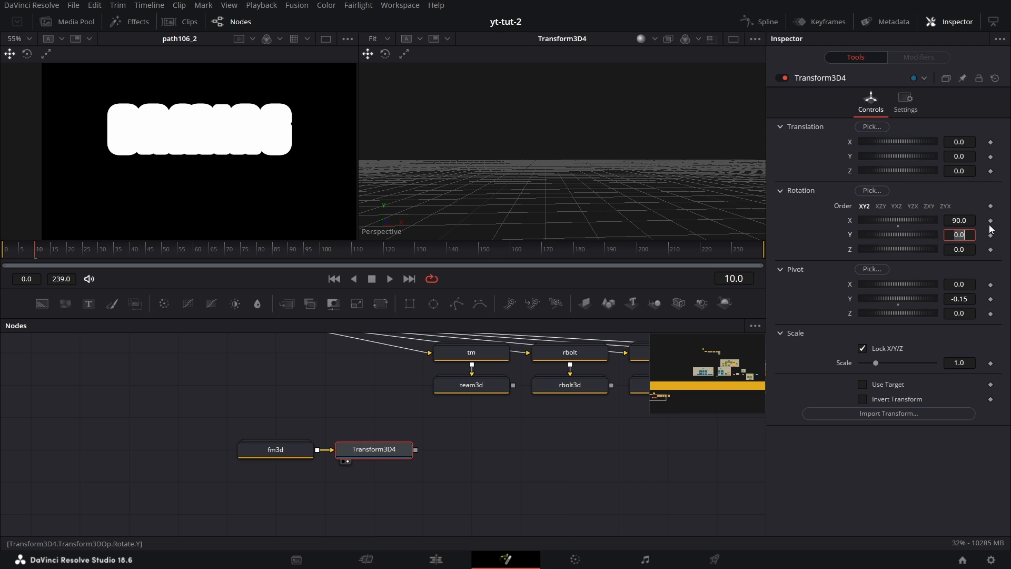
{"action": "left_click", "coordinate": [991, 221]}
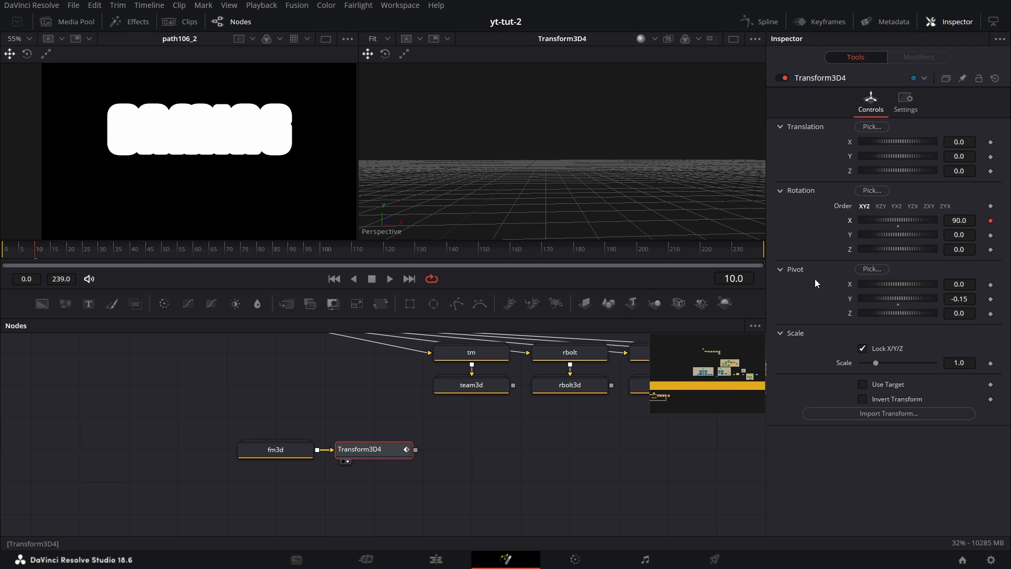
Move to frame 18 and set the keyframed X rotation to -15.
{"action": "key", "text": "Right"}
{"action": "key", "text": "Right"}
{"action": "key", "text": "Right"}
{"action": "key", "text": "Right"}
{"action": "key", "text": "Right"}
{"action": "key", "text": "Right"}
{"action": "key", "text": "Right"}
{"action": "key", "text": "Right"}
{"action": "left_click", "coordinate": [971, 223]}
{"action": "type", "text": "-15"}
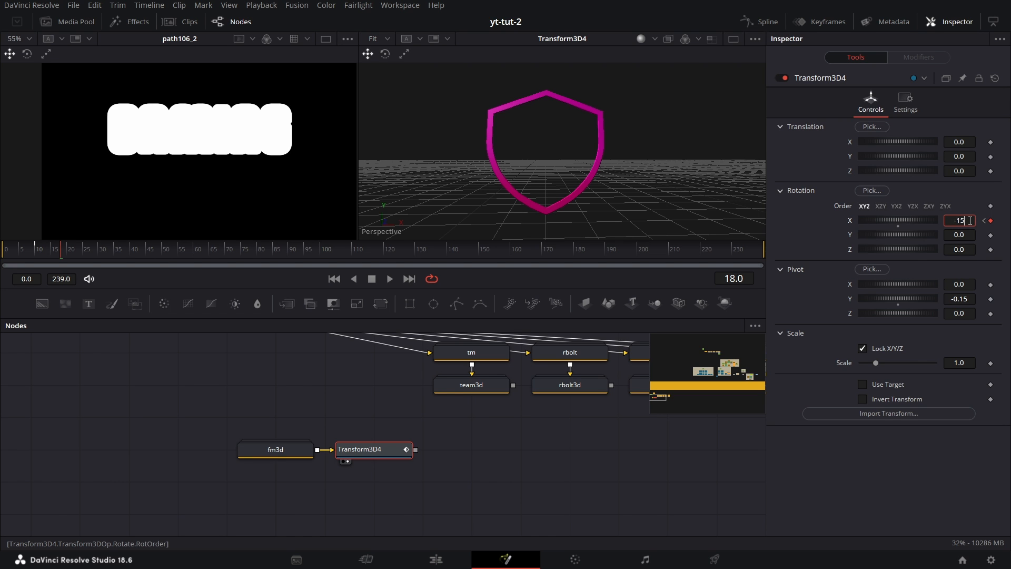
{"action": "key", "text": "Tab"}
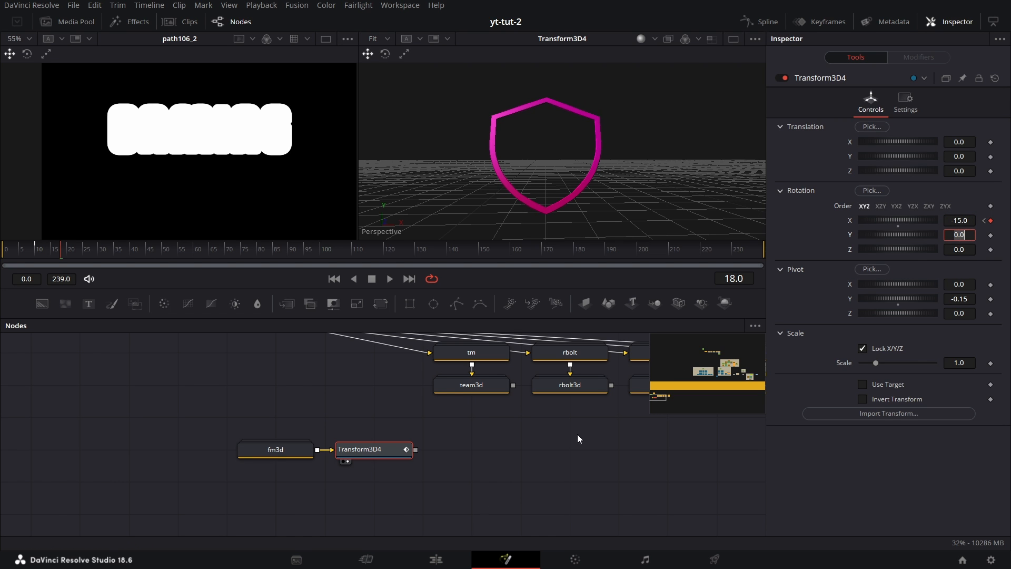
Move to frame 23 and set the keyframed X rotation to 0.
{"action": "left_click", "coordinate": [530, 449]}
{"action": "left_click", "coordinate": [527, 448]}
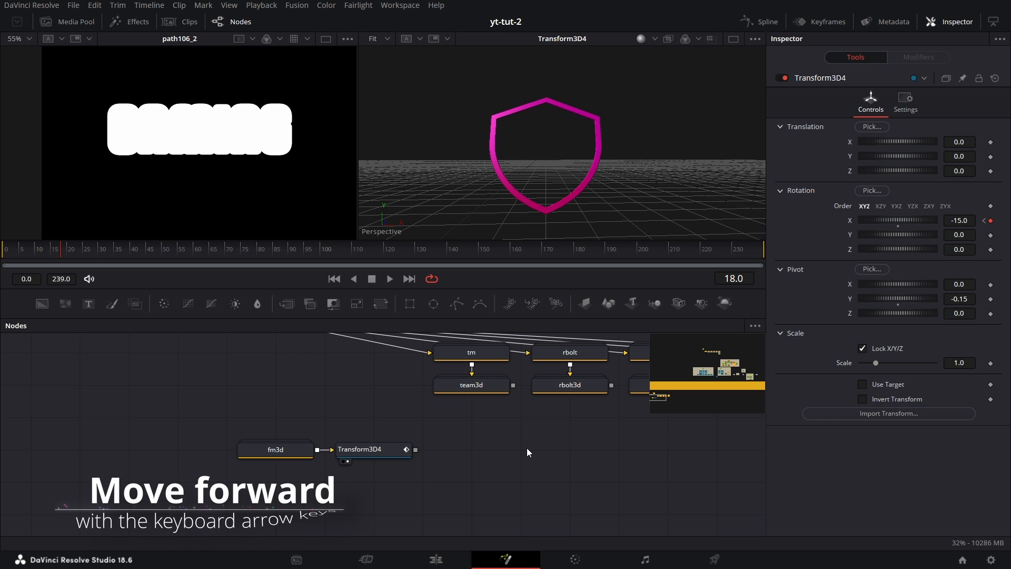
{"action": "key", "text": "Right"}
{"action": "key", "text": "Right"}
{"action": "key", "text": "Right"}
{"action": "key", "text": "Right"}
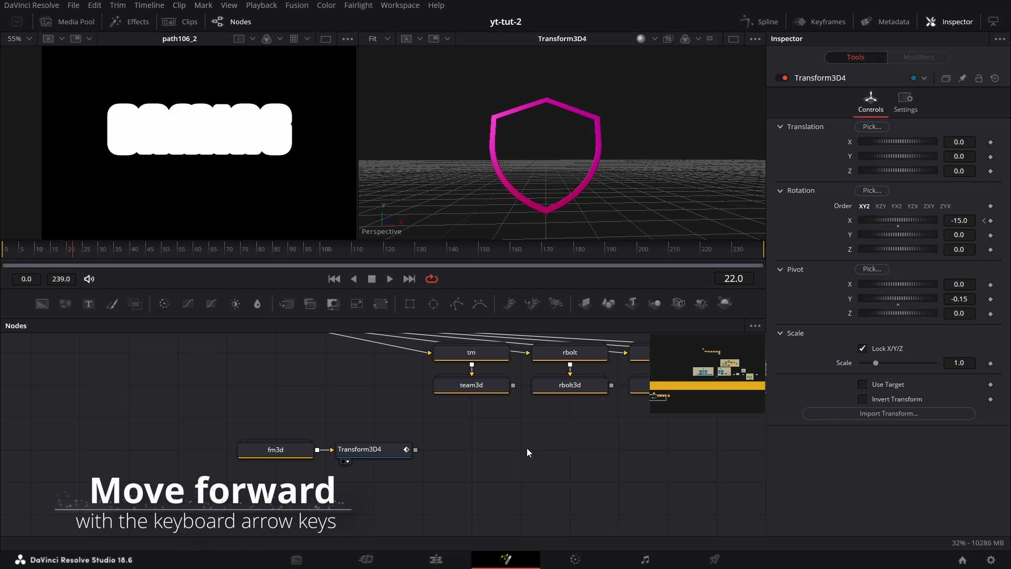
{"action": "key", "text": "Right"}
{"action": "left_click", "coordinate": [974, 222]}
{"action": "type", "text": "0"}
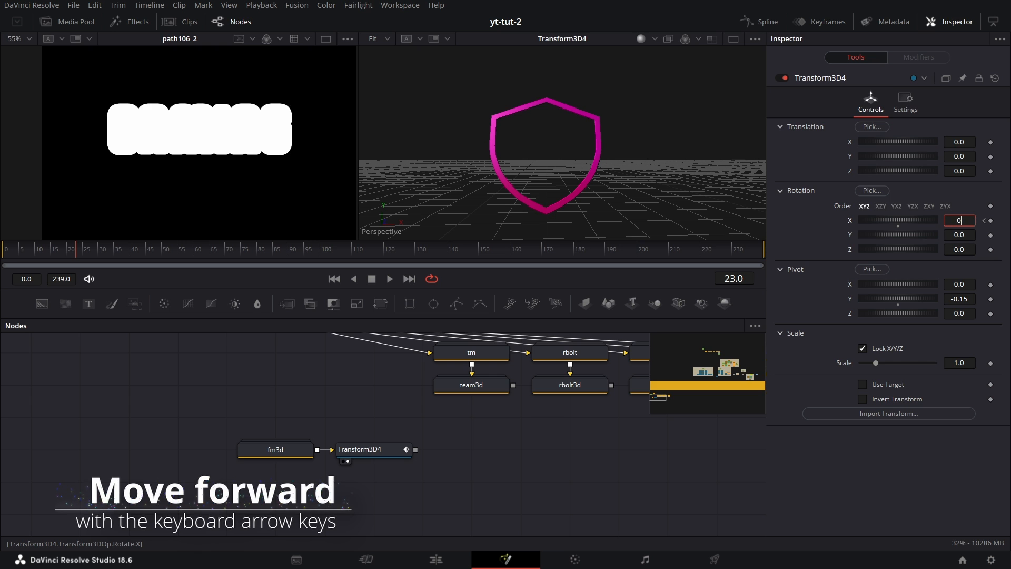
{"action": "key", "text": "Tab"}
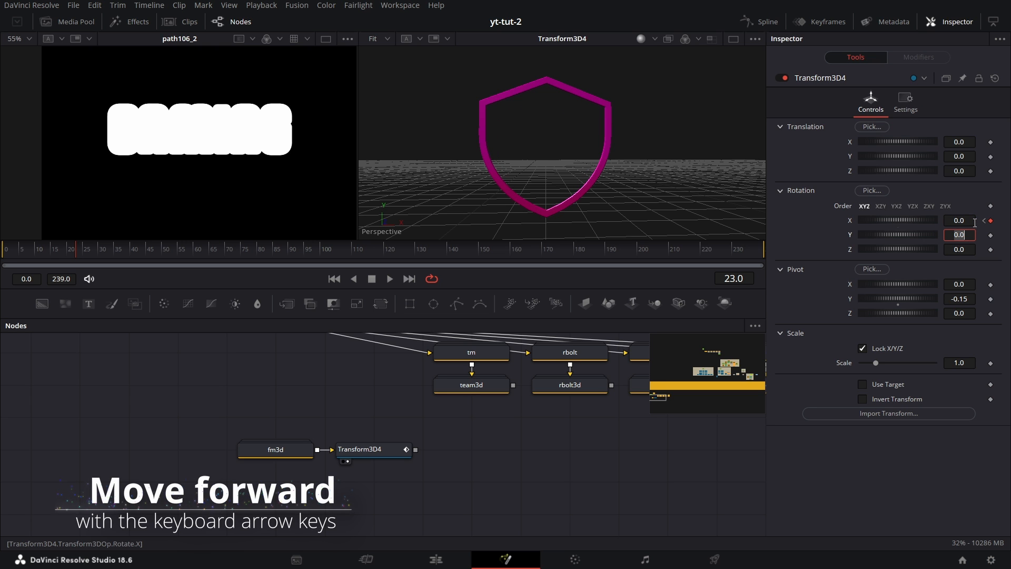
Play the animation from the start and stop it.
{"action": "left_click", "coordinate": [6, 254]}
{"action": "left_click", "coordinate": [388, 279]}
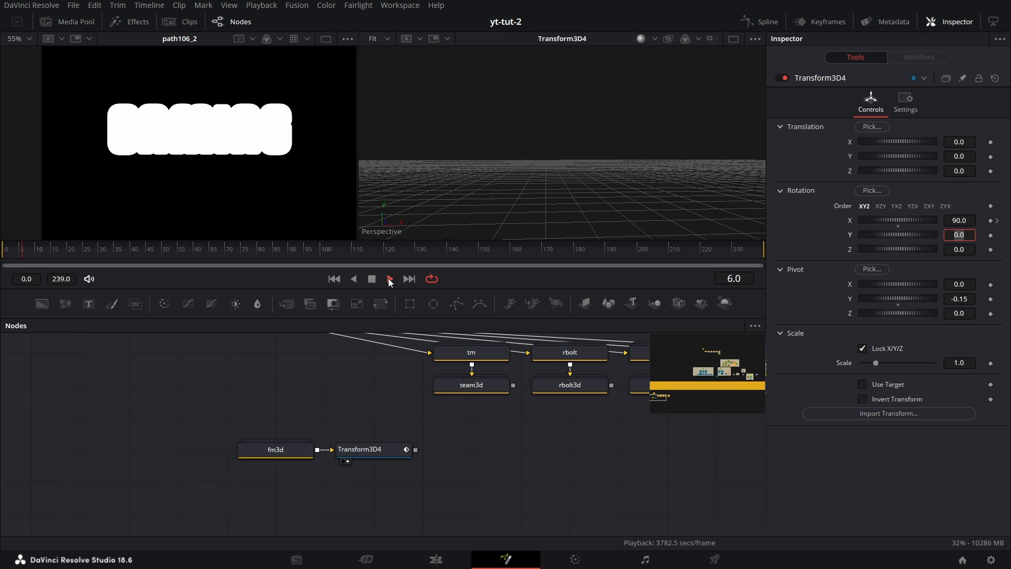
{"action": "left_click", "coordinate": [372, 278]}
Smooth all X Rotation keyframes of Transform3D4 in the Spline editor.
{"action": "left_click", "coordinate": [381, 449]}
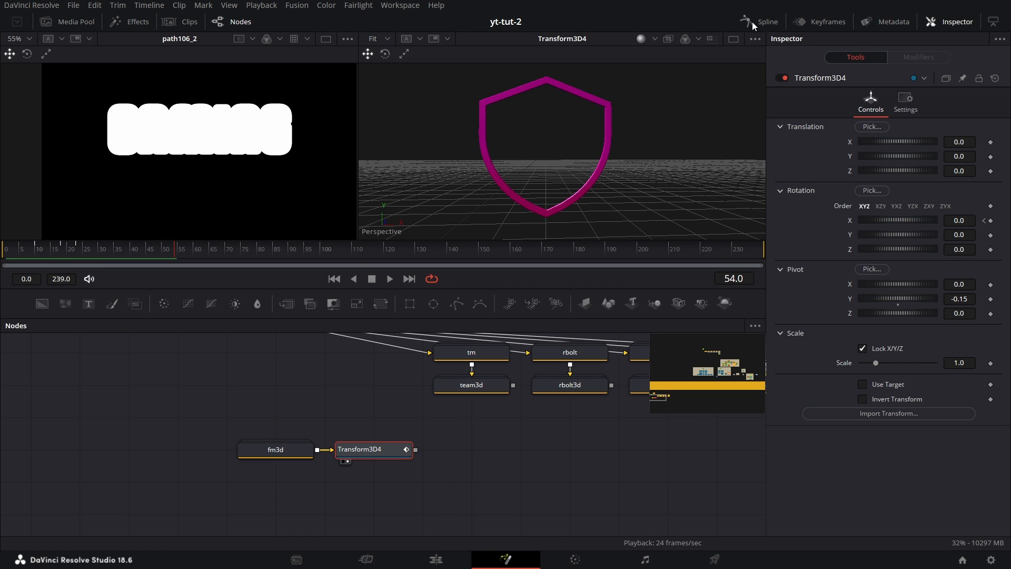
{"action": "left_click", "coordinate": [767, 21]}
{"action": "left_click", "coordinate": [273, 370]}
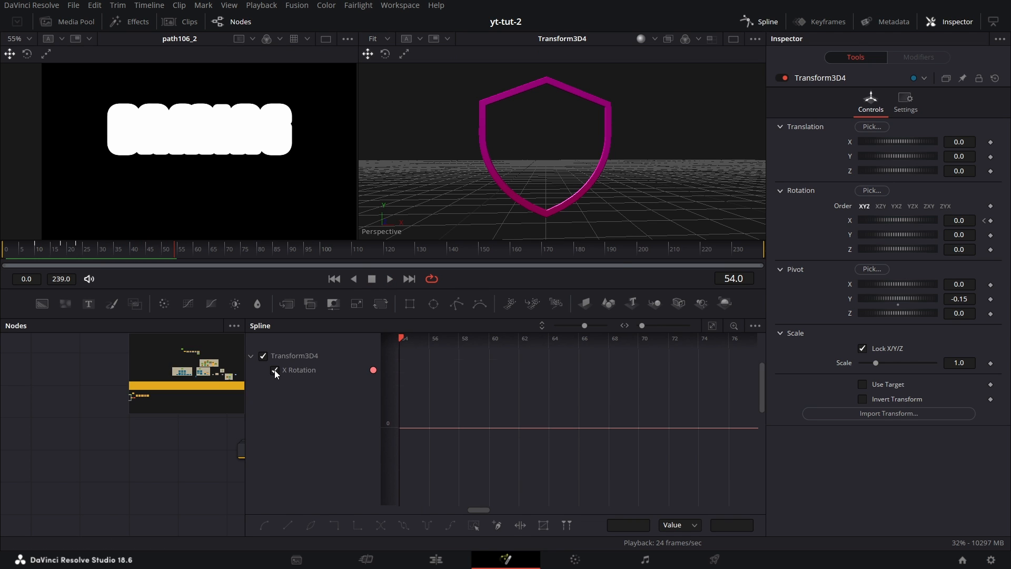
{"action": "left_click", "coordinate": [712, 326]}
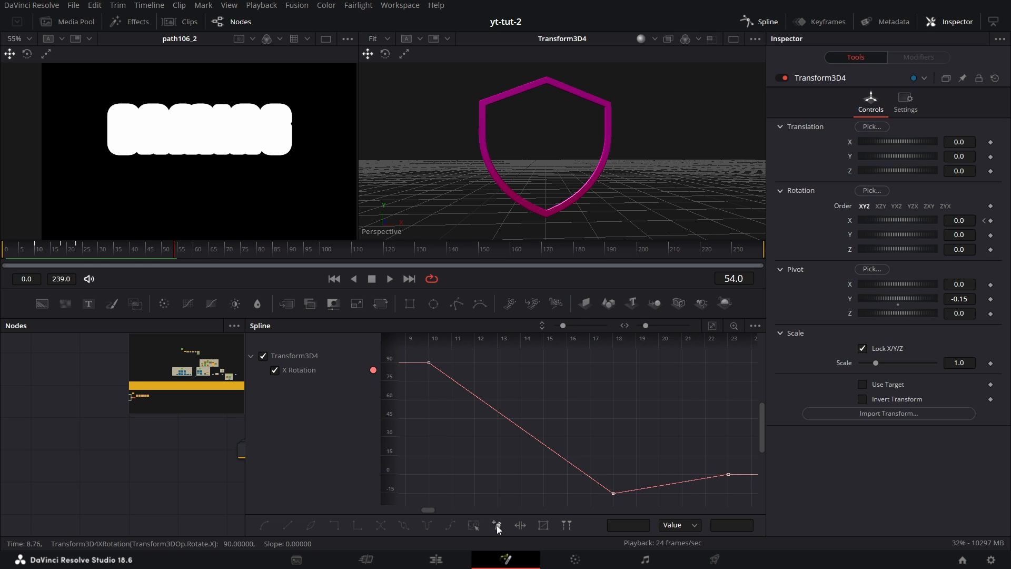
{"action": "left_click", "coordinate": [473, 525]}
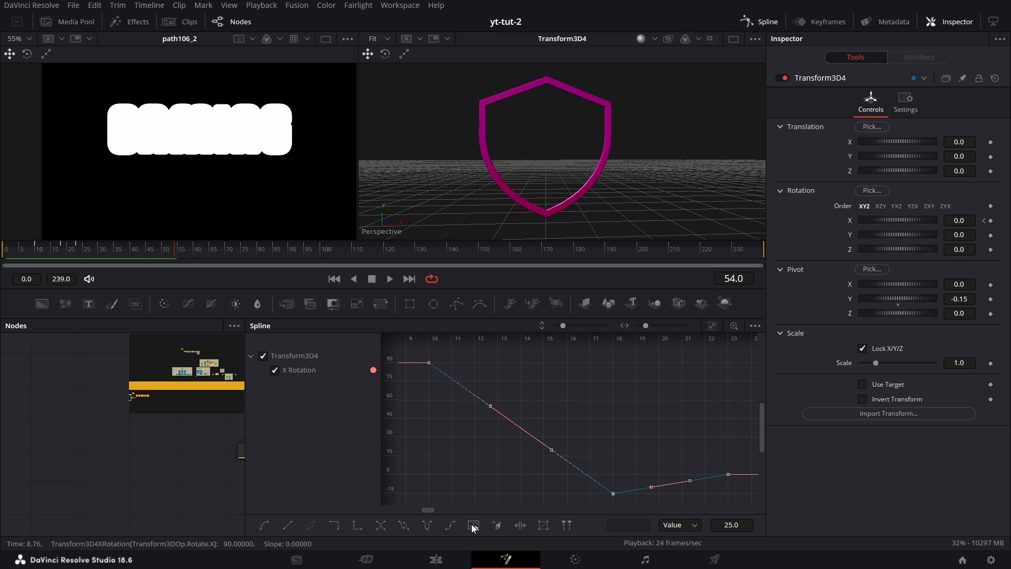
{"action": "left_click", "coordinate": [266, 524]}
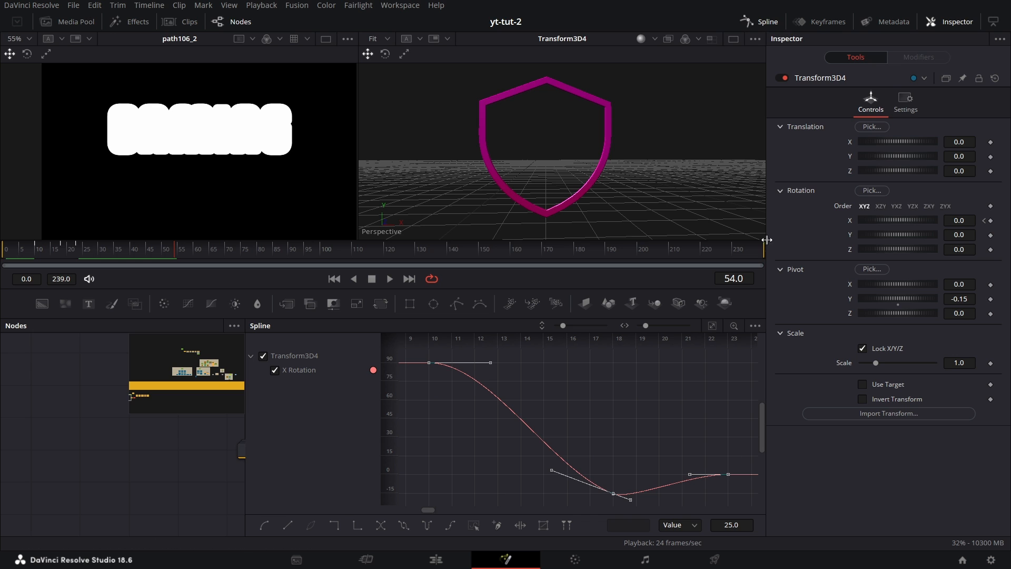
{"action": "left_click", "coordinate": [766, 24]}
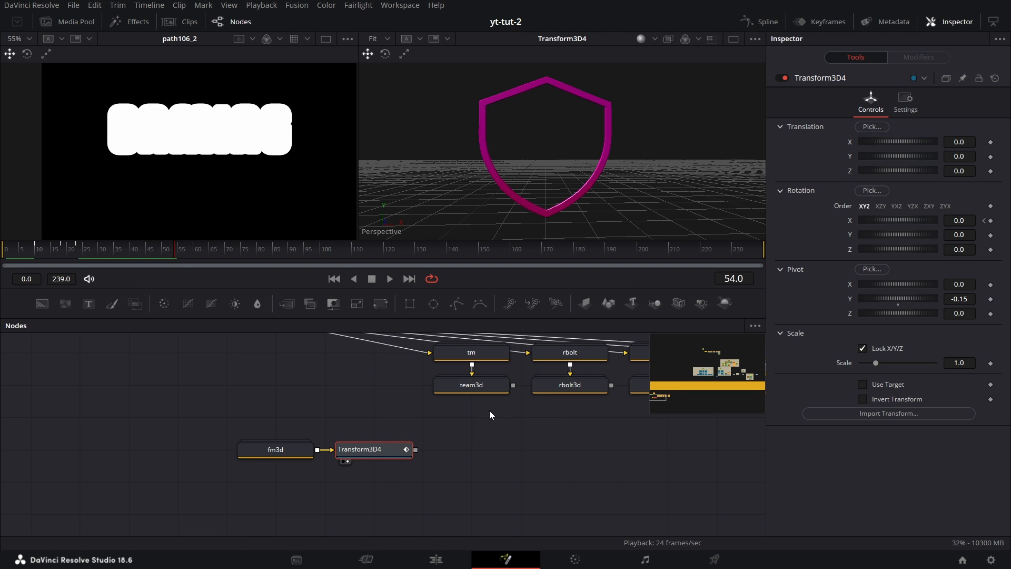
Play the animation from the start and stop it.
{"action": "left_click", "coordinate": [5, 251]}
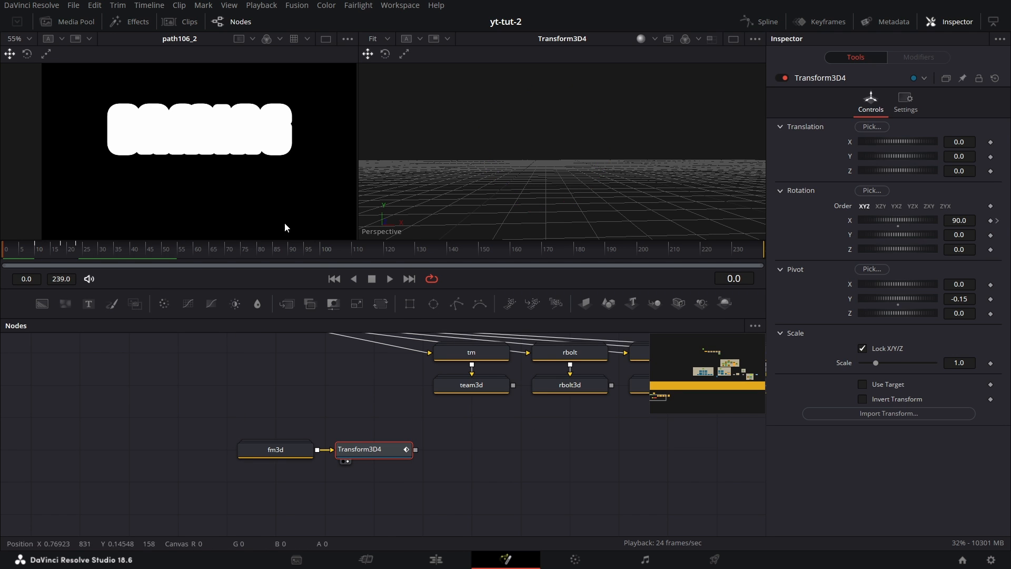
{"action": "left_click", "coordinate": [389, 279]}
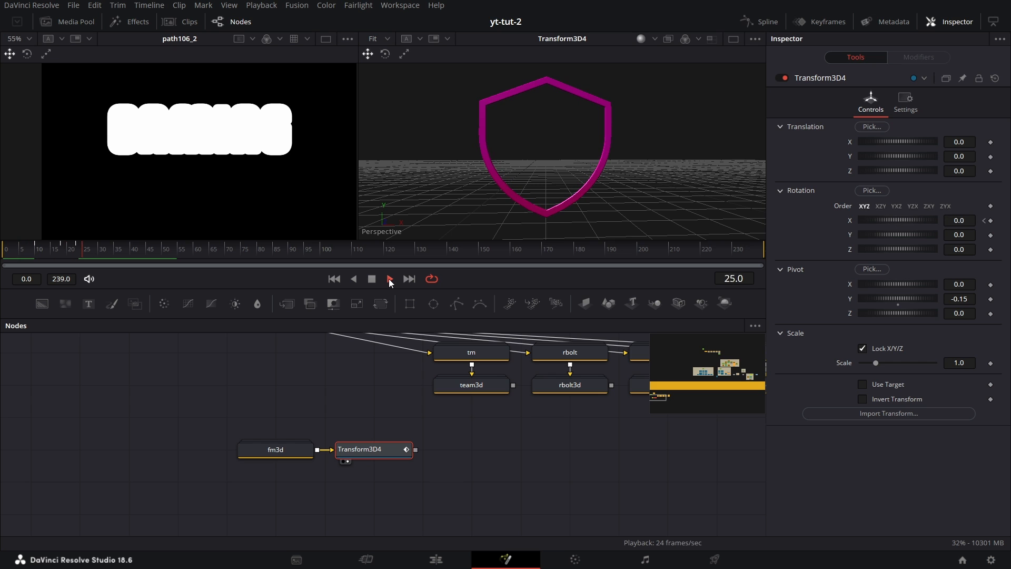
{"action": "left_click", "coordinate": [371, 278]}
Add a Transform 3D node below head3d, connect it to head3d's output, and show it in the second viewer.
{"action": "left_click_drag", "start_coordinate": [510, 504], "coordinate": [395, 523]}
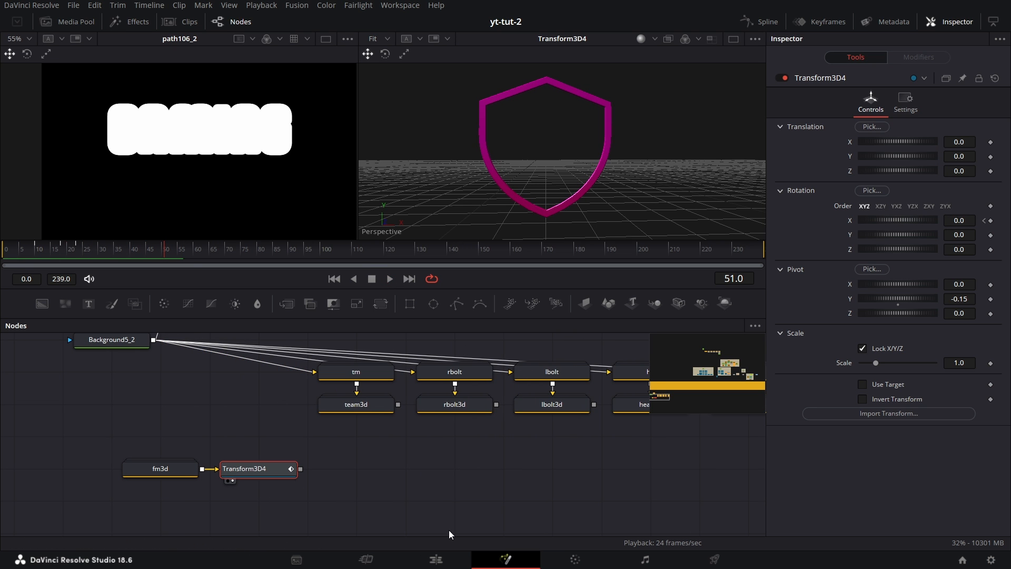
{"action": "left_click_drag", "start_coordinate": [379, 488], "coordinate": [279, 484]}
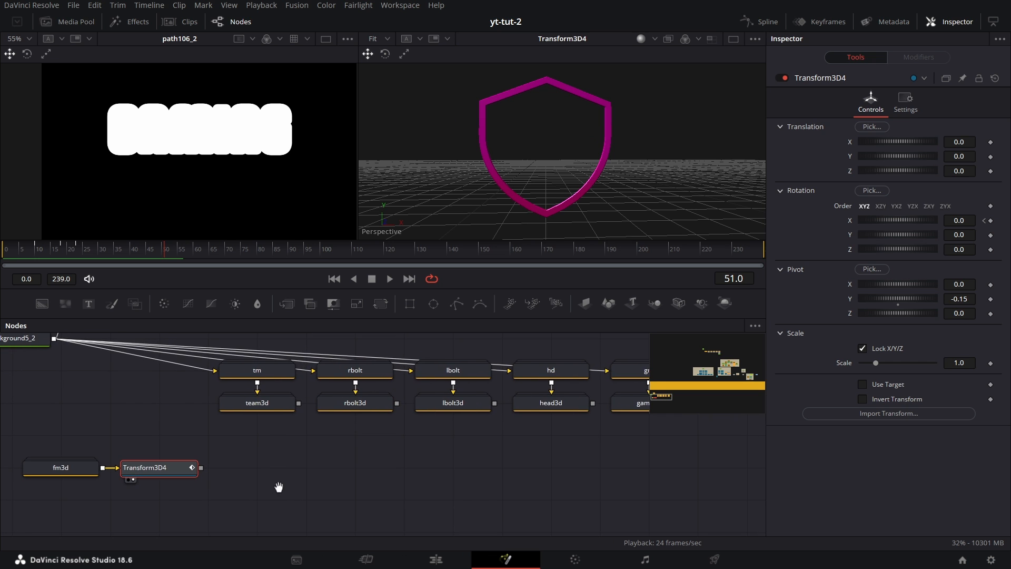
{"action": "left_click_drag", "start_coordinate": [397, 470], "coordinate": [313, 462]}
{"action": "key", "text": "shift+space"}
{"action": "type", "text": "trans"}
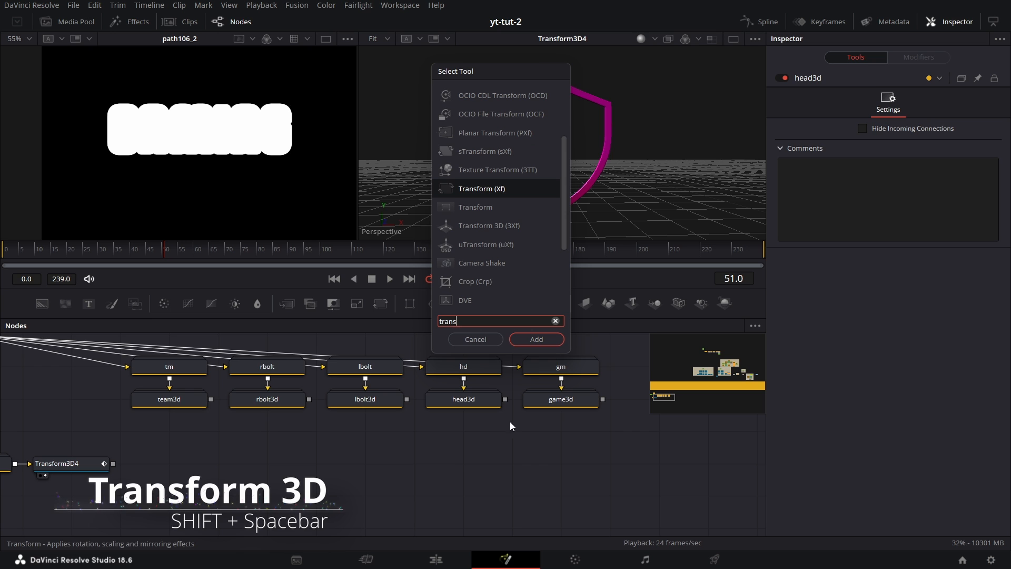
{"action": "left_click", "coordinate": [508, 232]}
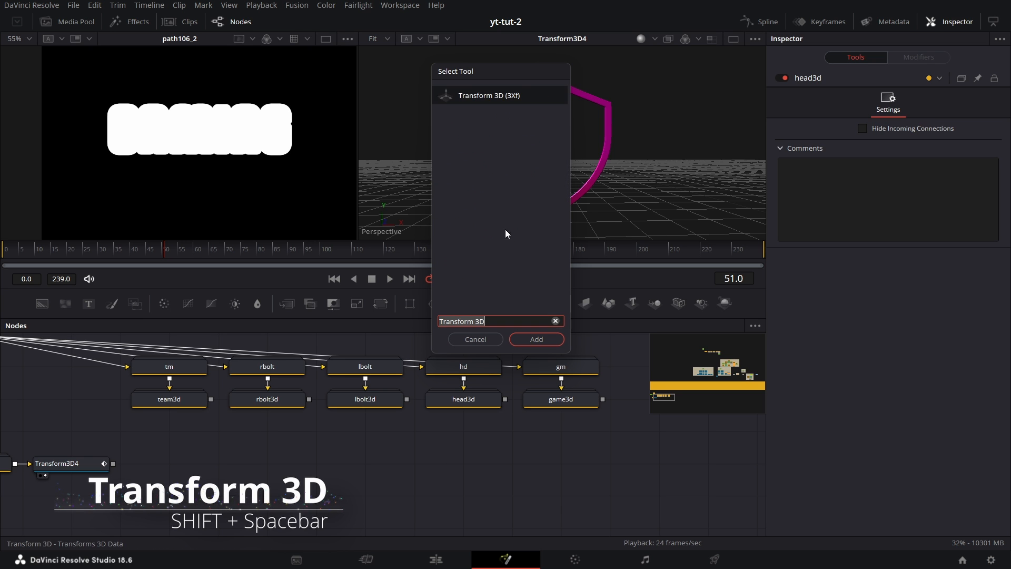
{"action": "left_click", "coordinate": [539, 340]}
{"action": "left_click_drag", "start_coordinate": [505, 399], "coordinate": [485, 437]}
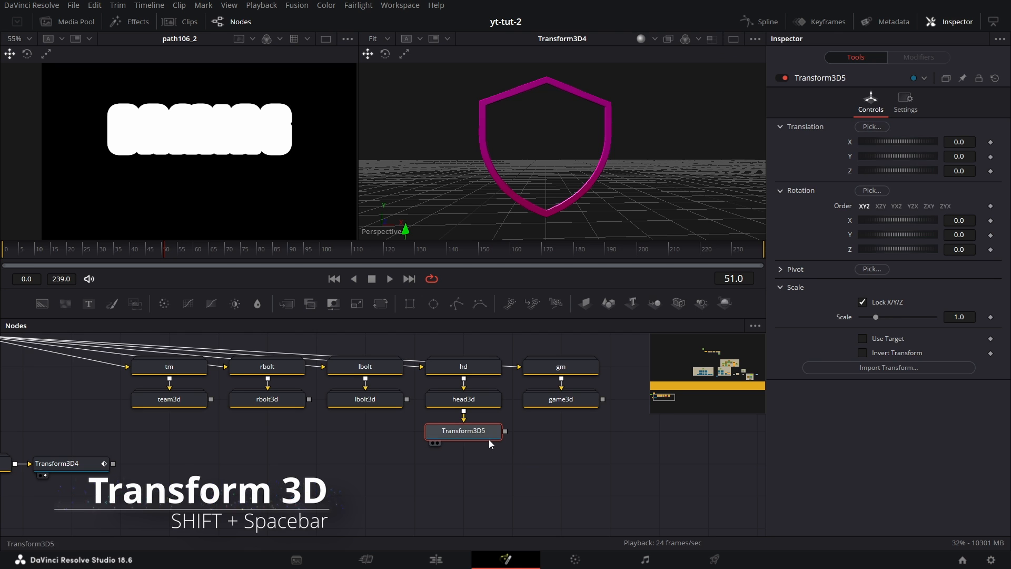
{"action": "key", "text": "2"}
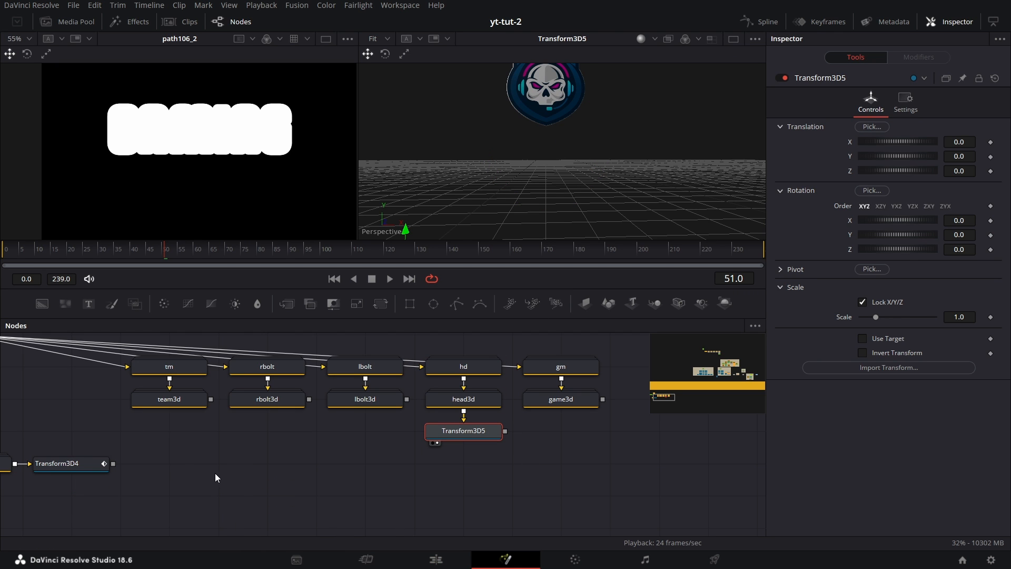
At frame 25, expand Transform3D5's pivot settings and set its pivot Y to 1.15.
{"action": "left_click", "coordinate": [79, 464]}
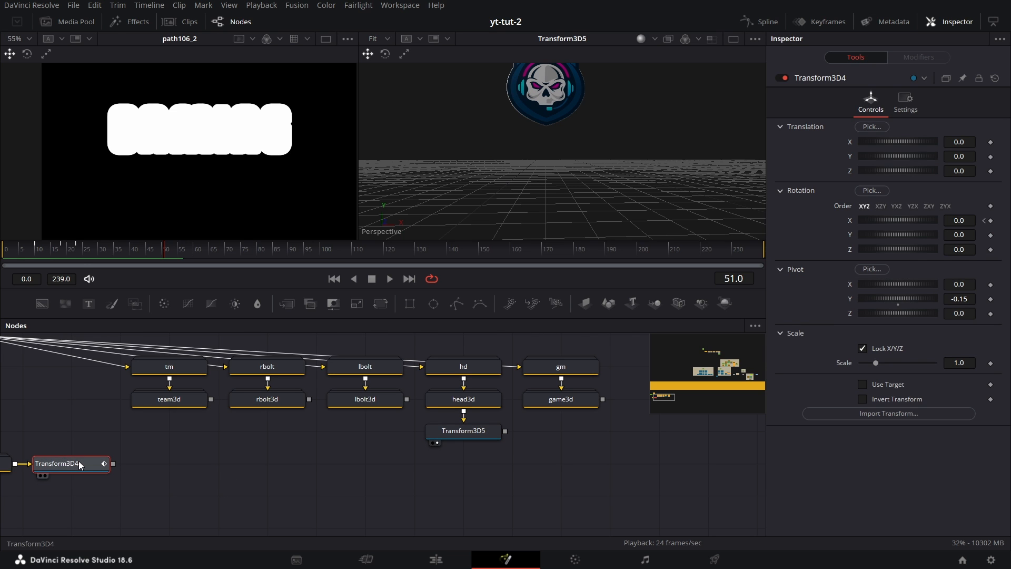
{"action": "left_click", "coordinate": [82, 249]}
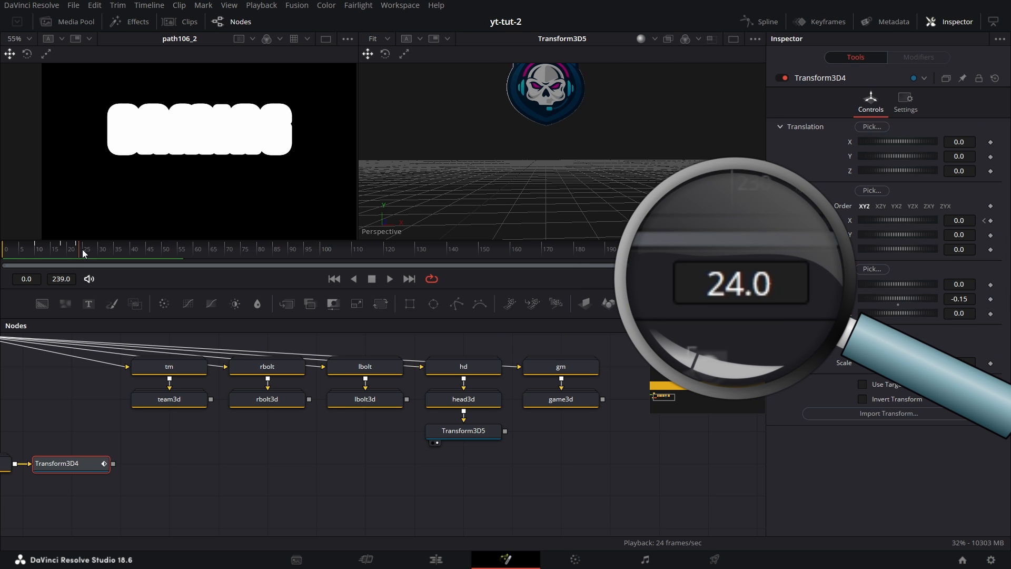
{"action": "key", "text": "Left"}
{"action": "key", "text": "Right"}
{"action": "key", "text": "Right"}
{"action": "left_click", "coordinate": [480, 436]}
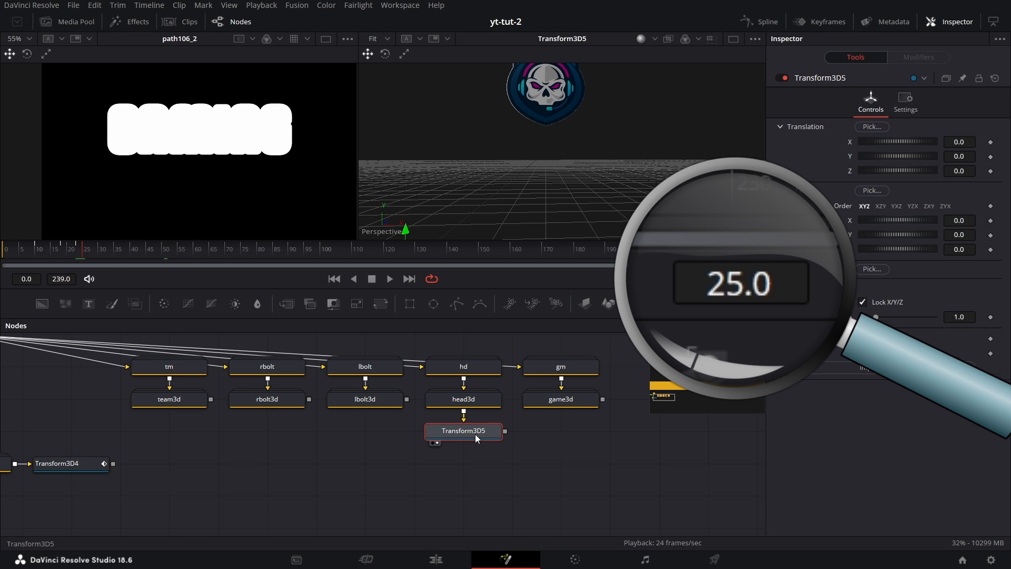
{"action": "left_click_drag", "start_coordinate": [593, 87], "coordinate": [581, 152]}
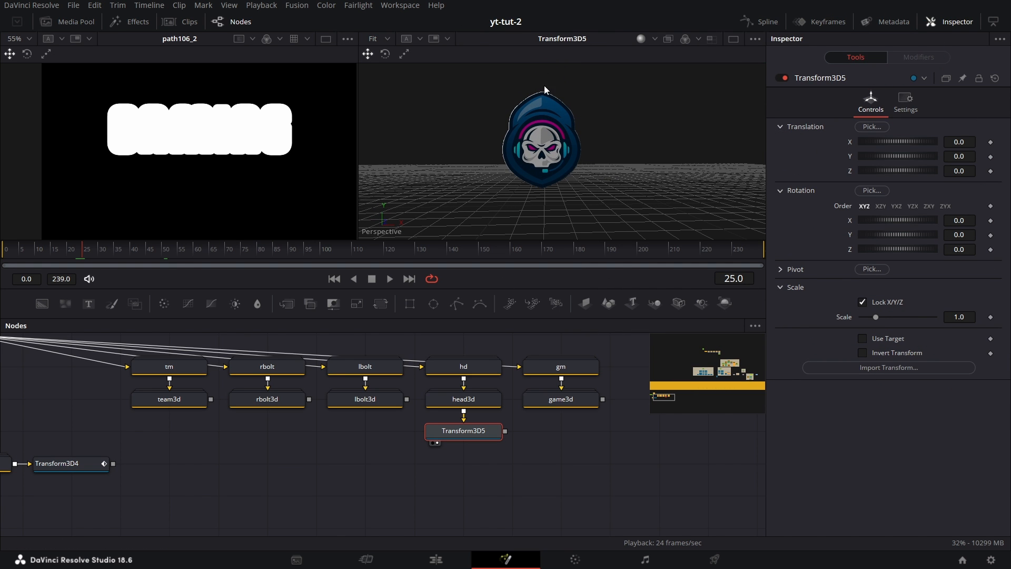
{"action": "left_click", "coordinate": [780, 269]}
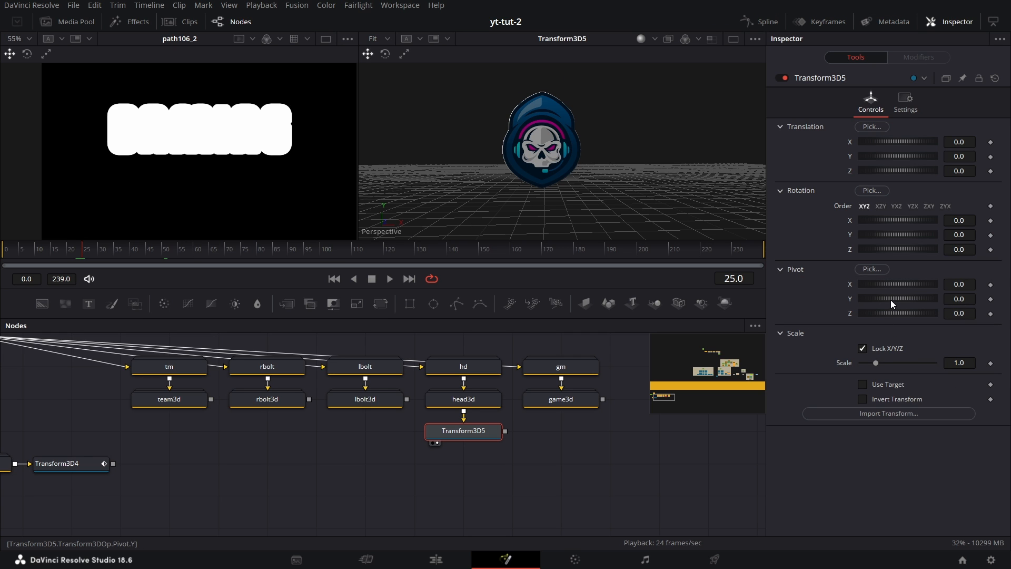
{"action": "left_click_drag", "start_coordinate": [890, 299], "coordinate": [911, 299]}
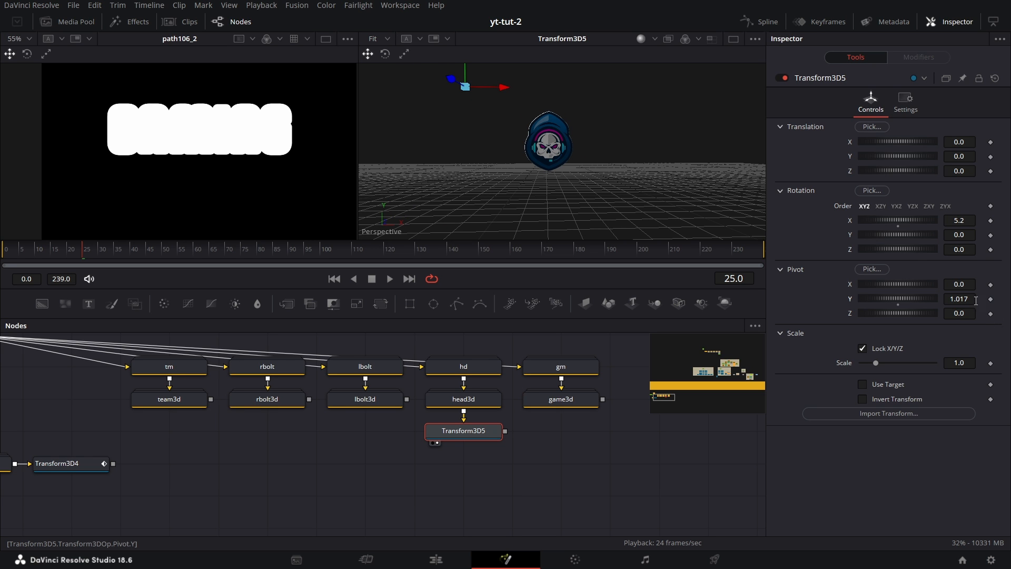
{"action": "left_click", "coordinate": [972, 298]}
{"action": "key", "text": "BackSpace"}
{"action": "key", "text": "BackSpace"}
{"action": "key", "text": "BackSpace"}
{"action": "type", "text": "15"}
{"action": "key", "text": "Tab"}
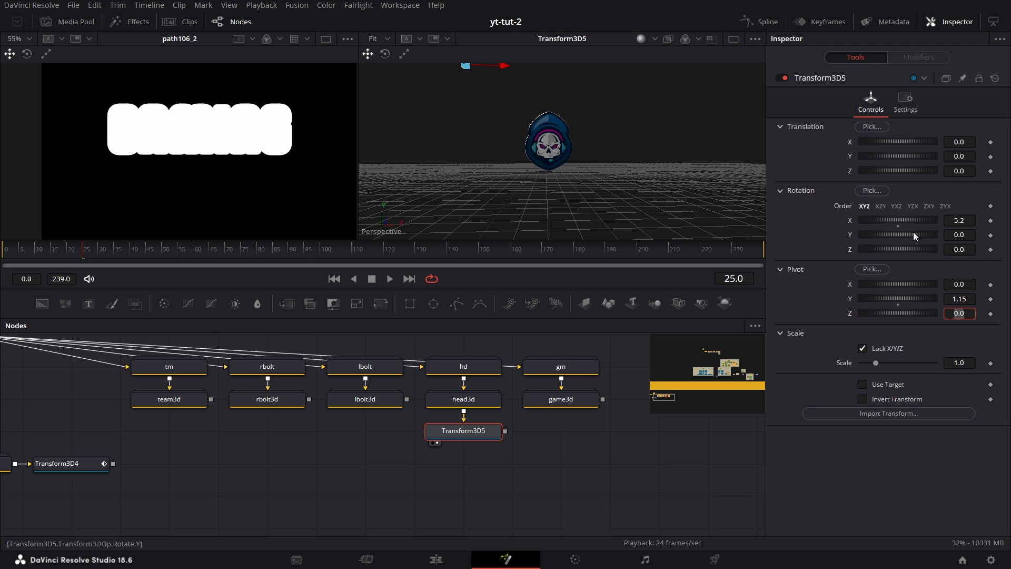
Set Transform3D5's X rotation to -90 and add a keyframe for it at frame 25.
{"action": "mouse_move", "coordinate": [912, 220]}
{"action": "left_mouse_down"}
{"action": "mouse_move", "coordinate": [919, 226]}
{"action": "mouse_move", "coordinate": [871, 223]}
{"action": "mouse_move", "coordinate": [908, 230]}
{"action": "left_mouse_up"}
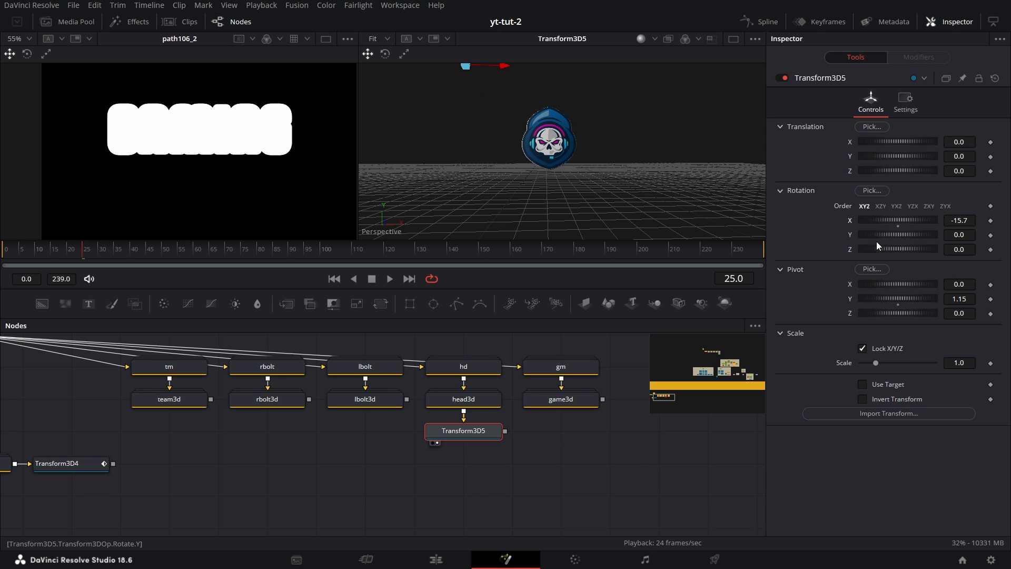
{"action": "left_click_drag", "start_coordinate": [889, 223], "coordinate": [876, 223]}
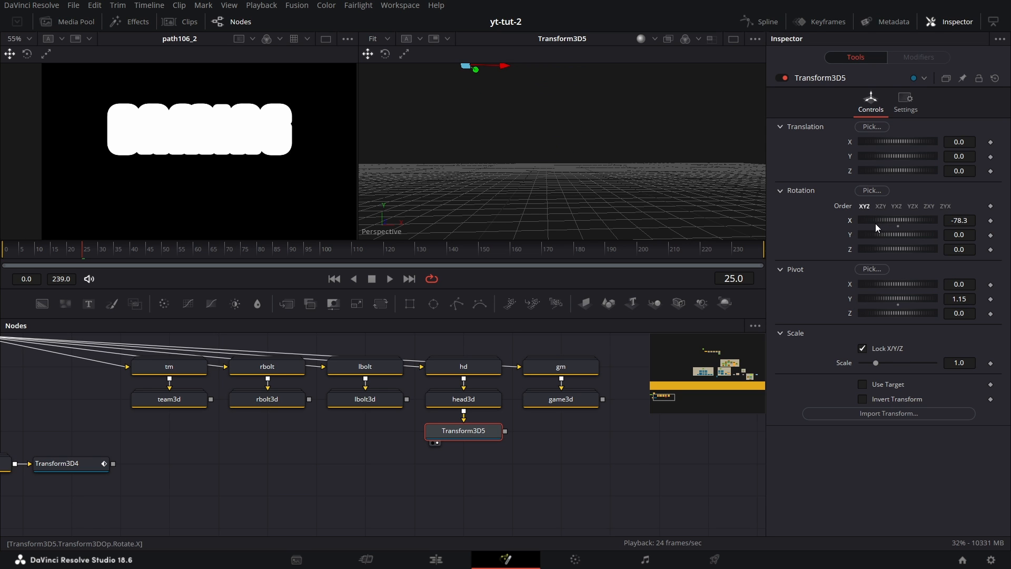
{"action": "left_click", "coordinate": [972, 221]}
{"action": "type", "text": "-90"}
{"action": "key", "text": "Return"}
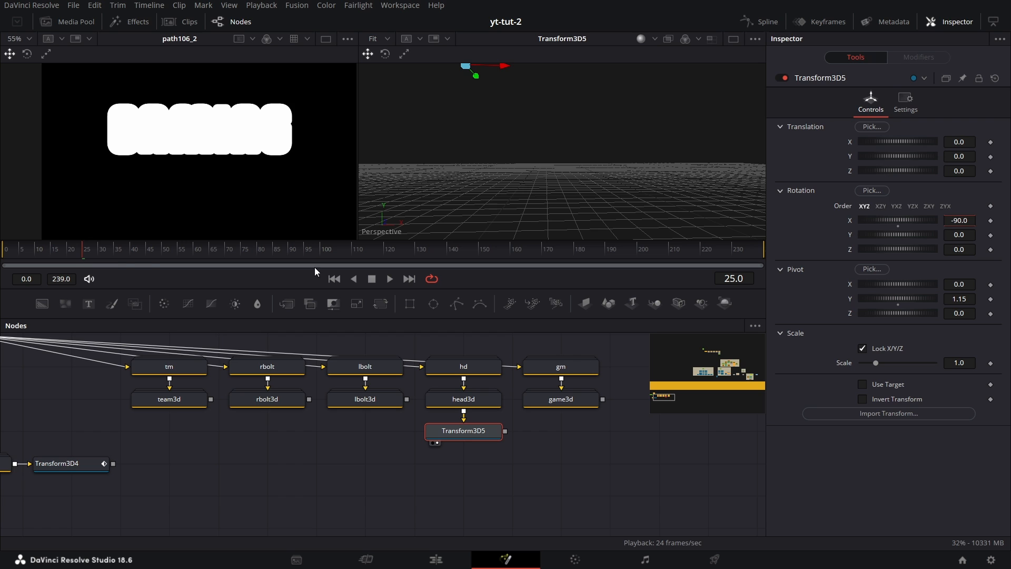
{"action": "left_click", "coordinate": [990, 221]}
Move to frame 30 and keyframe Transform3D5's X rotation at 7.
{"action": "key", "text": "Right"}
{"action": "key", "text": "Right"}
{"action": "key", "text": "Right"}
{"action": "key", "text": "Right"}
{"action": "key", "text": "Right"}
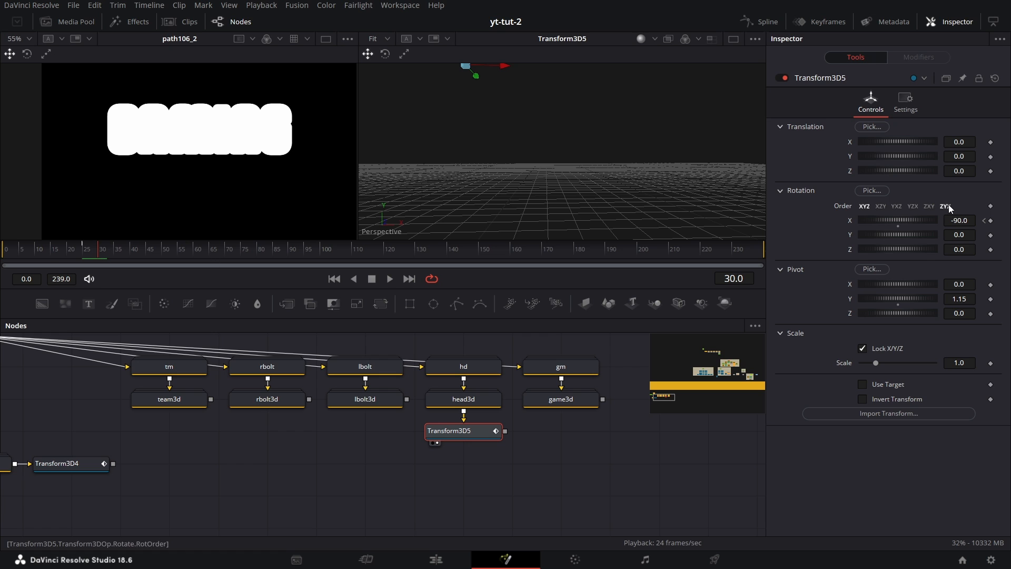
{"action": "left_click", "coordinate": [991, 221]}
{"action": "double_click", "coordinate": [970, 222]}
{"action": "type", "text": "7"}
{"action": "key", "text": "Tab"}
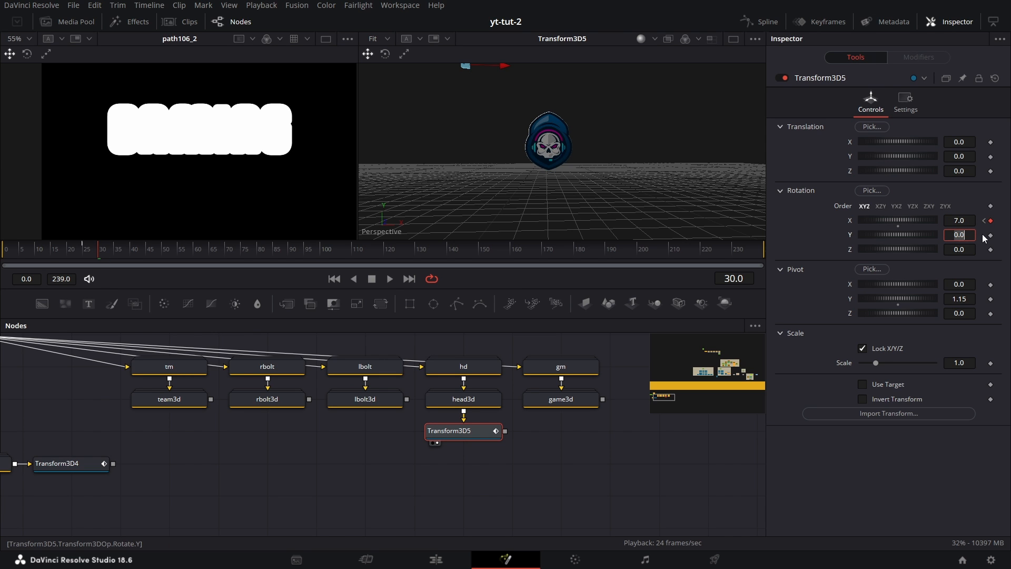
Move to frame 33 and set Transform3D5's X rotation keyframe to 0.
{"action": "left_click", "coordinate": [390, 477]}
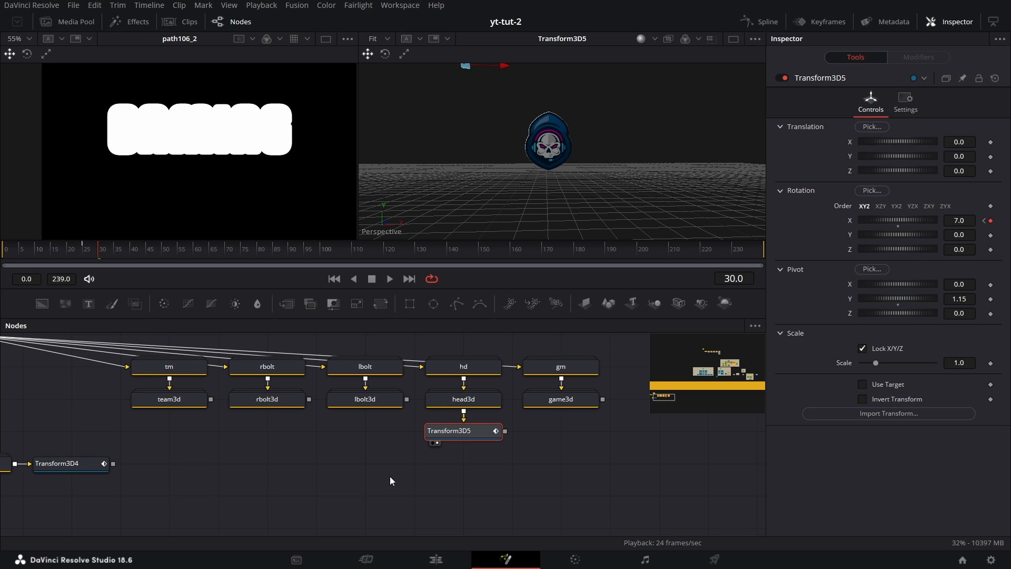
{"action": "key", "text": "Right"}
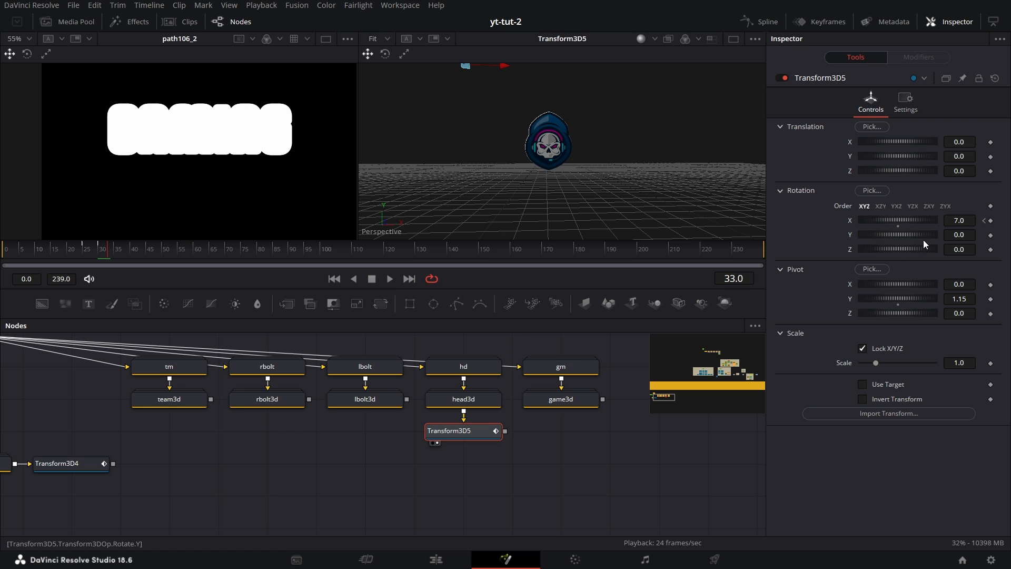
{"action": "double_click", "coordinate": [962, 219]}
{"action": "type", "text": "1"}
{"action": "key", "text": "Return"}
{"action": "double_click", "coordinate": [967, 221]}
{"action": "type", "text": "0"}
{"action": "key", "text": "Tab"}
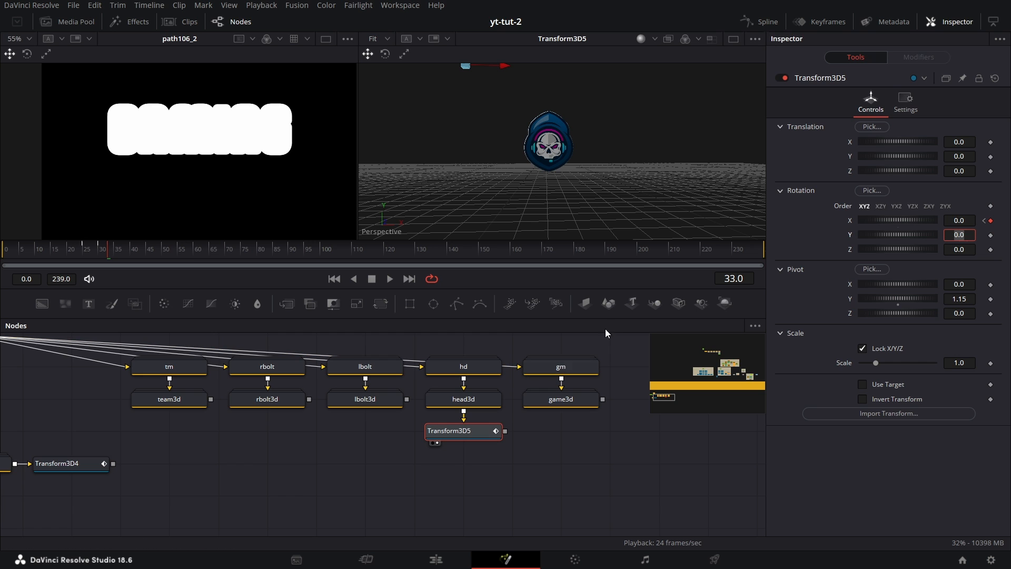
Add a Merge 3D node, connect Transform3D5 and Transform3D4 into it, and view the merge from frame 0.
{"action": "left_click_drag", "start_coordinate": [656, 306], "coordinate": [457, 466]}
{"action": "left_click_drag", "start_coordinate": [505, 431], "coordinate": [445, 469]}
{"action": "left_click_drag", "start_coordinate": [113, 464], "coordinate": [444, 461]}
{"action": "key", "text": "2"}
{"action": "left_click", "coordinate": [2, 251]}
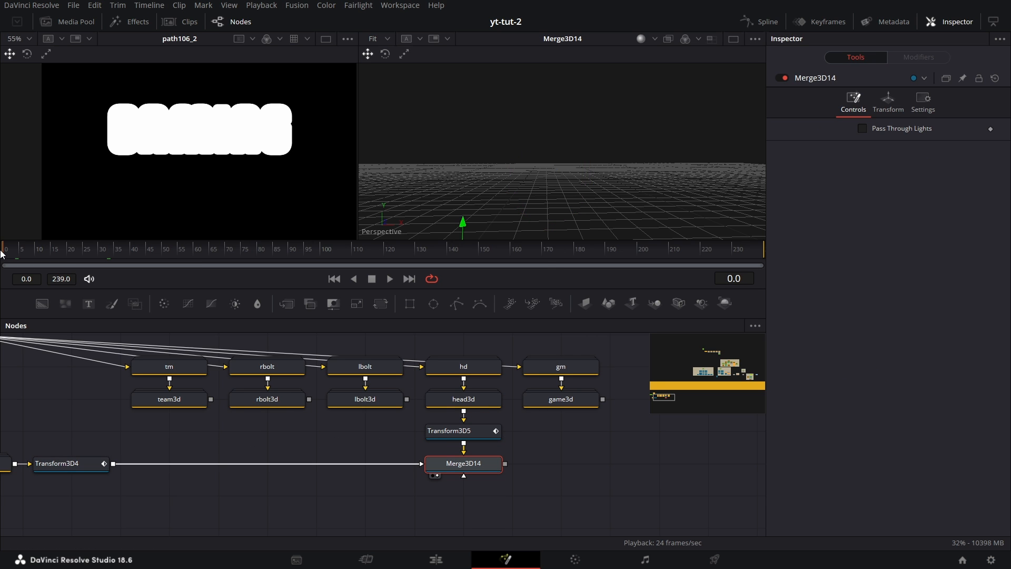
Smooth all X Rotation keyframes of Transform3D5 in the Spline editor.
{"action": "left_click", "coordinate": [448, 431]}
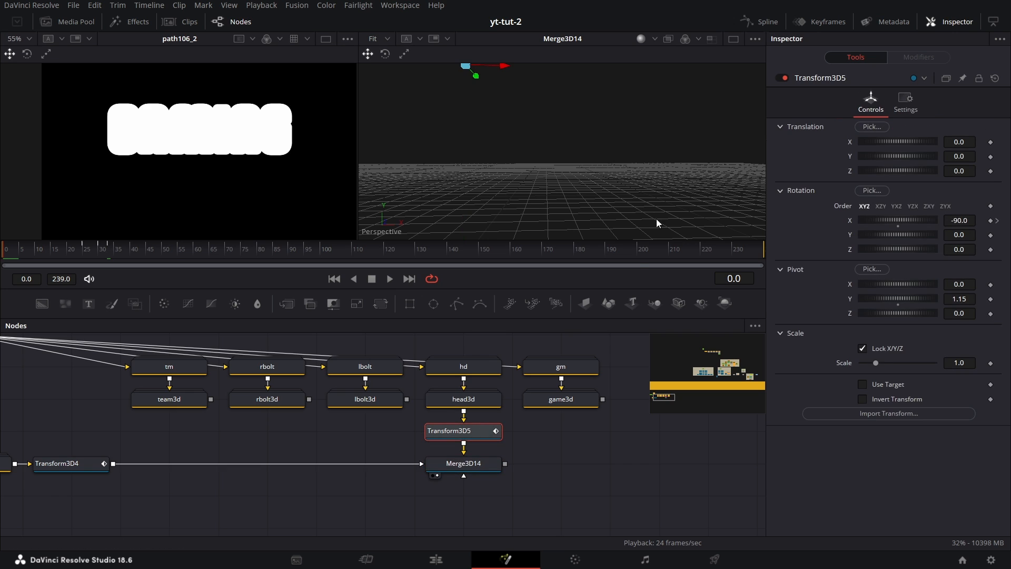
{"action": "left_click", "coordinate": [765, 23]}
{"action": "left_click_drag", "start_coordinate": [527, 389], "coordinate": [470, 473]}
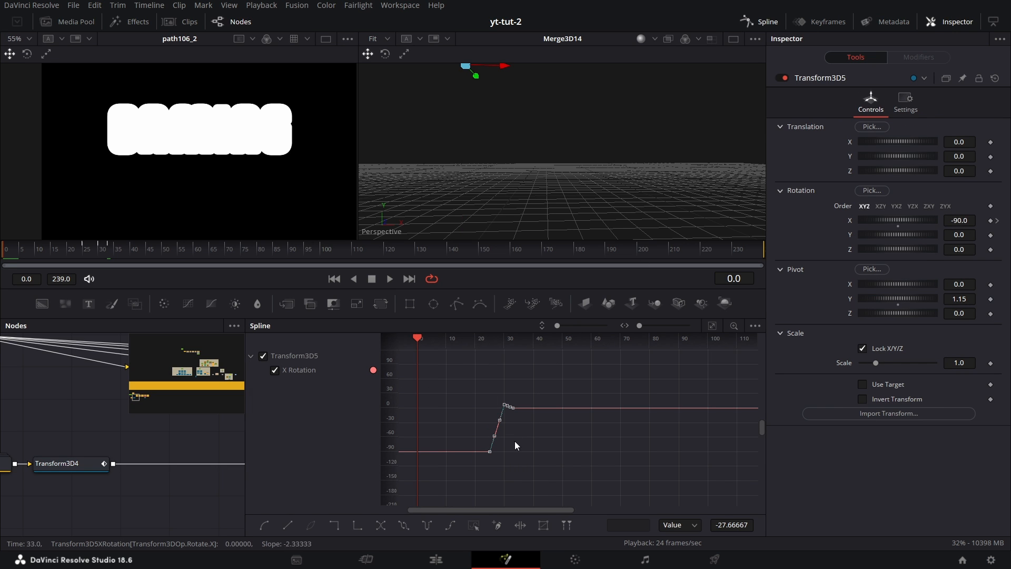
{"action": "left_click", "coordinate": [265, 525]}
{"action": "left_click", "coordinate": [762, 21]}
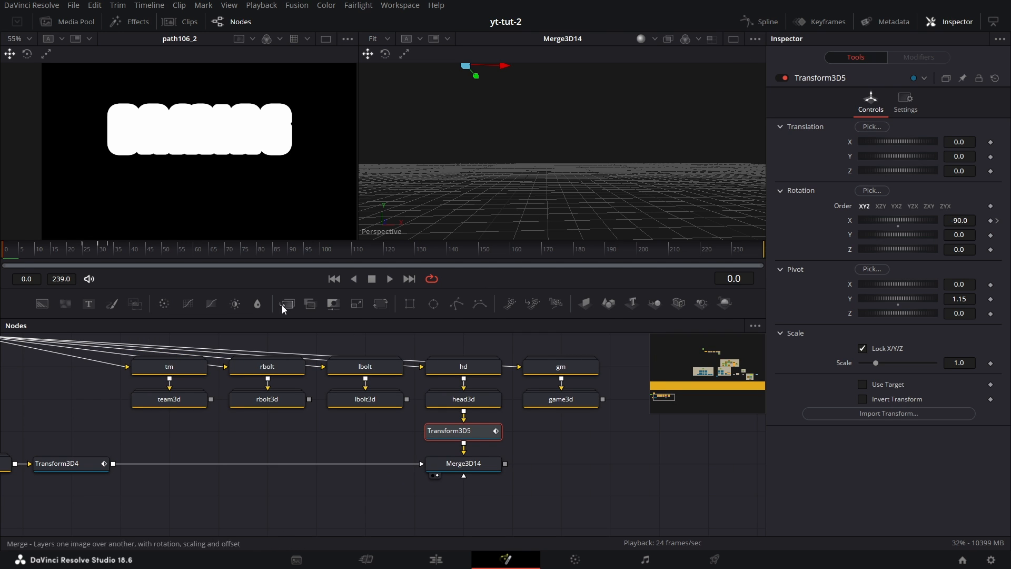
Play the animation and scrub the timeline to review the motion.
{"action": "left_click", "coordinate": [388, 279]}
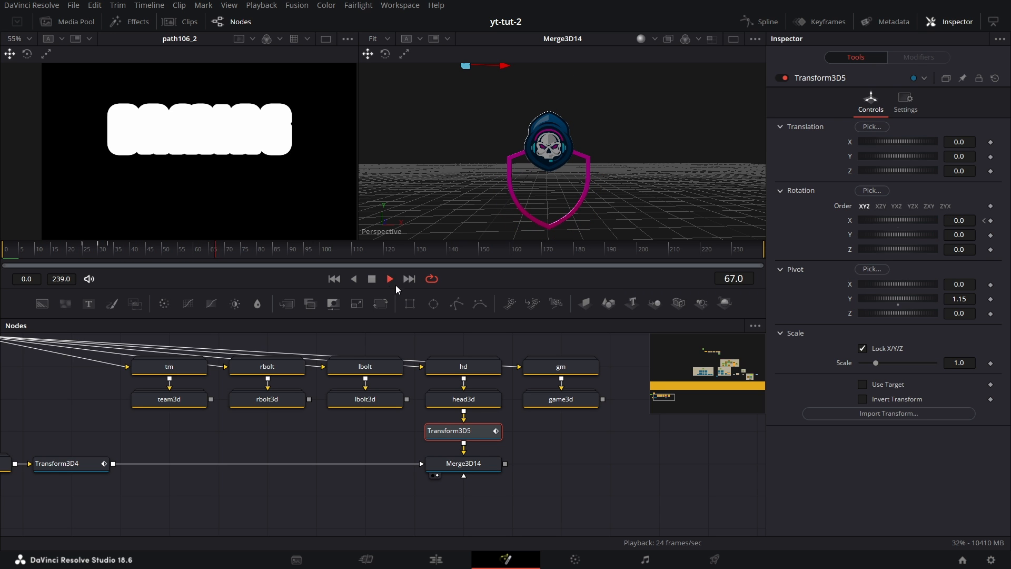
{"action": "mouse_move", "coordinate": [108, 250]}
{"action": "left_mouse_down"}
{"action": "mouse_move", "coordinate": [83, 255]}
{"action": "mouse_move", "coordinate": [96, 254]}
{"action": "left_mouse_up"}
{"action": "left_click_drag", "start_coordinate": [315, 441], "coordinate": [344, 449]}
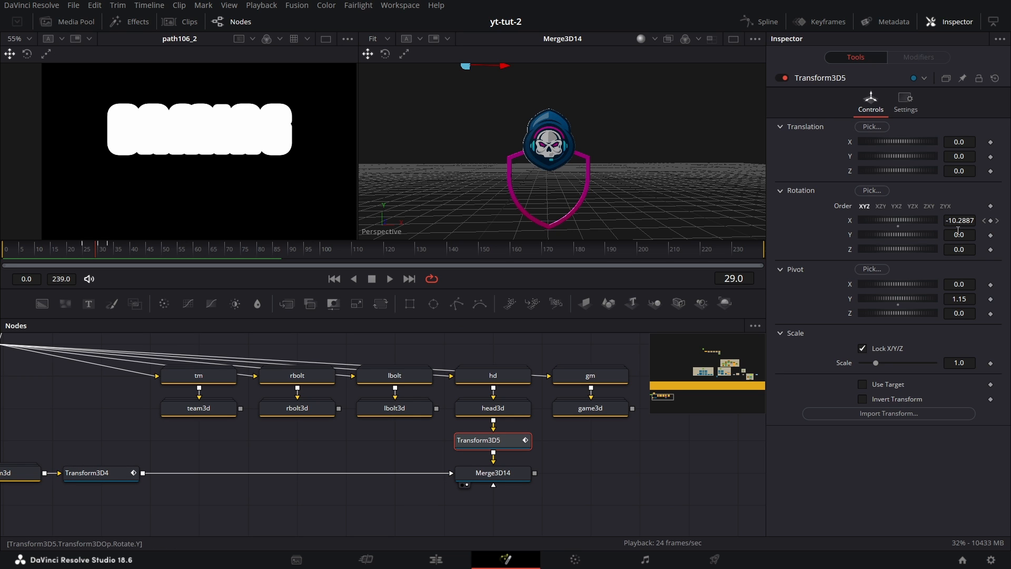
Step between keyframes and add X rotation keyframes on Transform3D4 around frames 29 and 30.
{"action": "left_click", "coordinate": [984, 221]}
{"action": "left_click", "coordinate": [997, 221]}
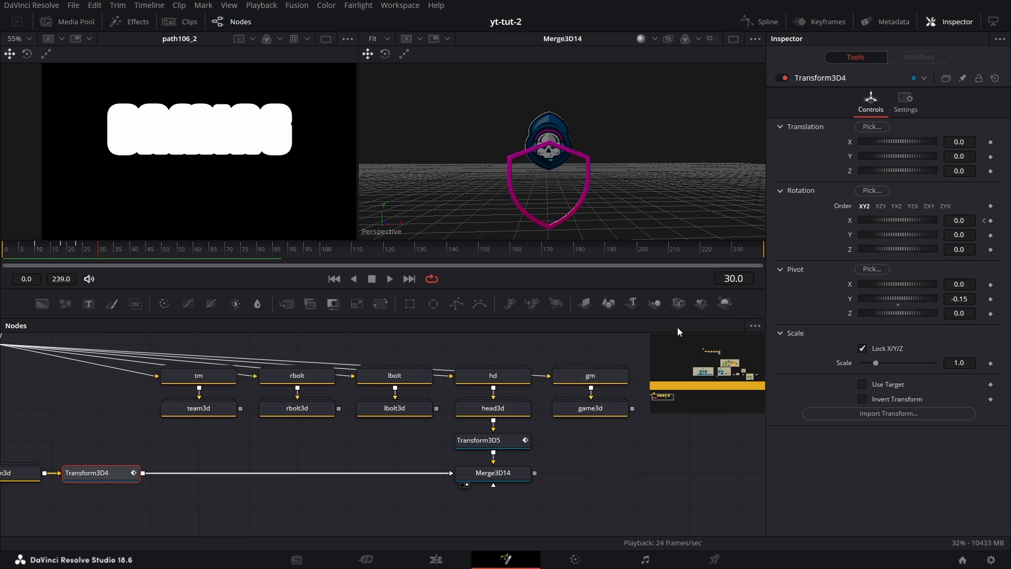
{"action": "left_click", "coordinate": [991, 221]}
{"action": "key", "text": "Left"}
{"action": "key", "text": "Left"}
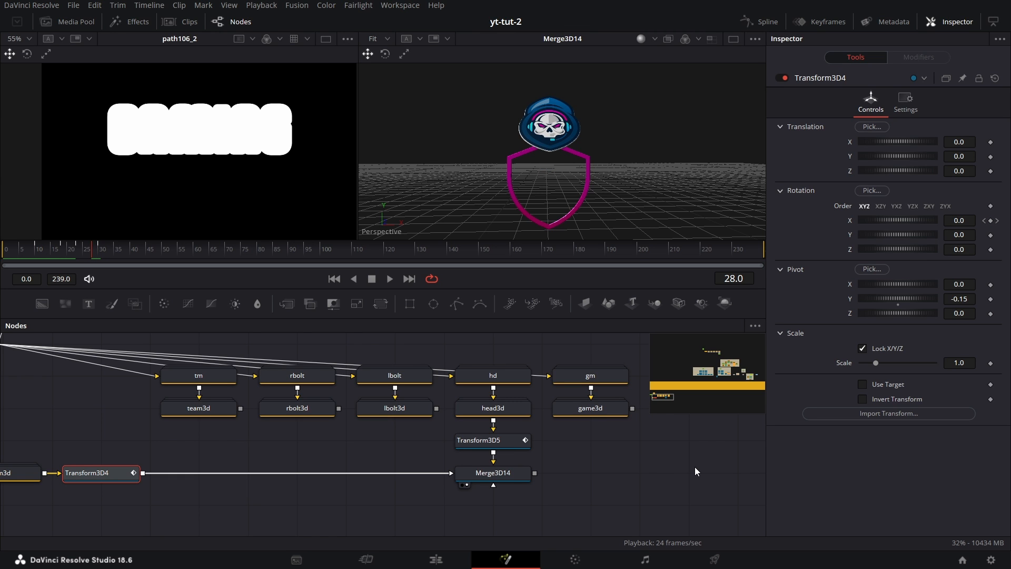
{"action": "key", "text": "Right"}
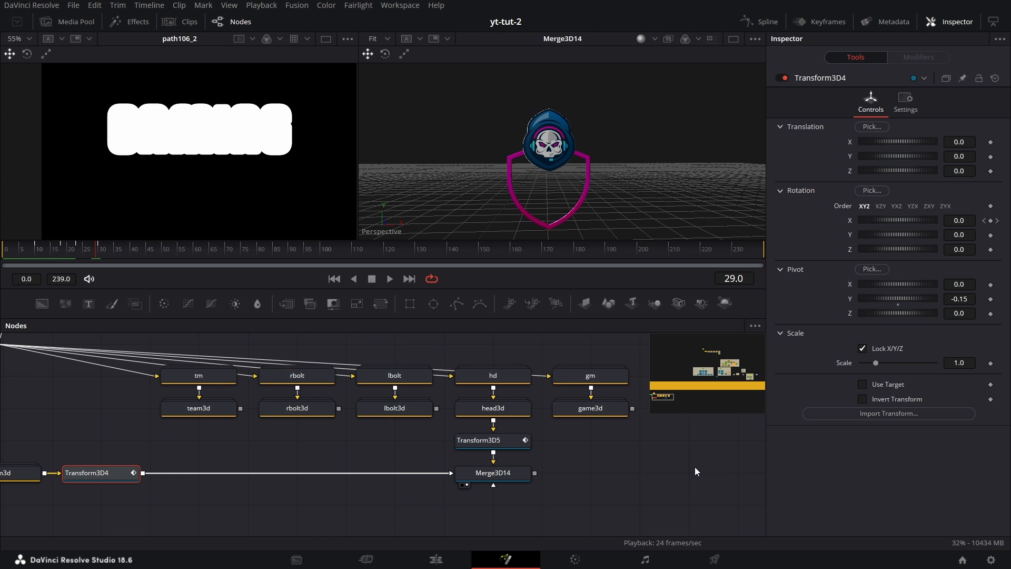
{"action": "left_click", "coordinate": [991, 221]}
Move a few frames later and add another X rotation keyframe on Transform3D4.
{"action": "key", "text": "Right"}
{"action": "key", "text": "Right"}
{"action": "key", "text": "Right"}
{"action": "key", "text": "Right"}
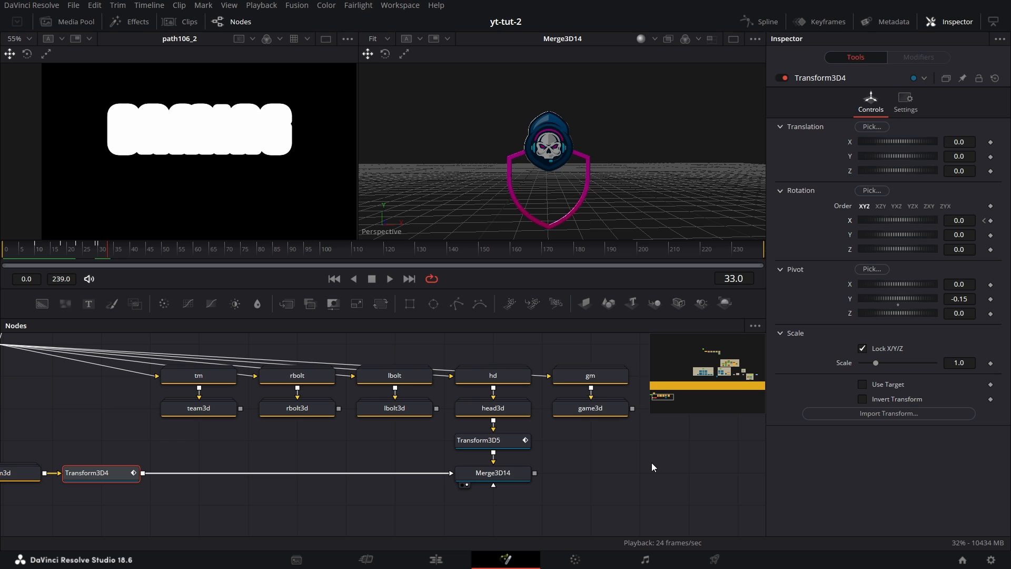
{"action": "key", "text": "Right"}
{"action": "left_click", "coordinate": [991, 221]}
Jump back to the frame 30 keyframe and set Transform3D4's X rotation to -5.3.
{"action": "left_click", "coordinate": [984, 221]}
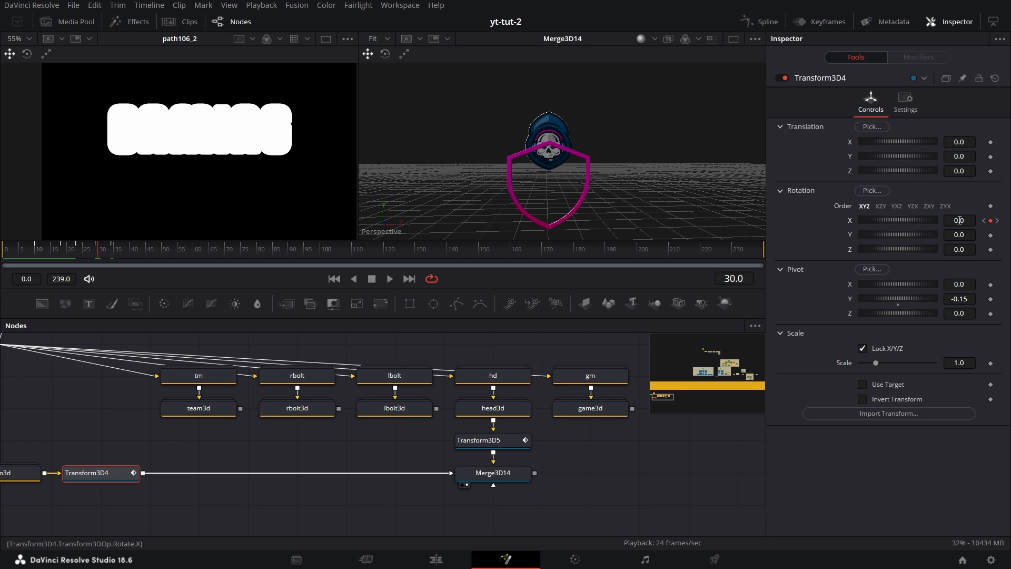
{"action": "scroll", "coordinate": [959, 220], "scroll_direction": "down", "scroll_amount": 4}
{"action": "scroll", "coordinate": [959, 220], "scroll_direction": "down", "scroll_amount": 10}
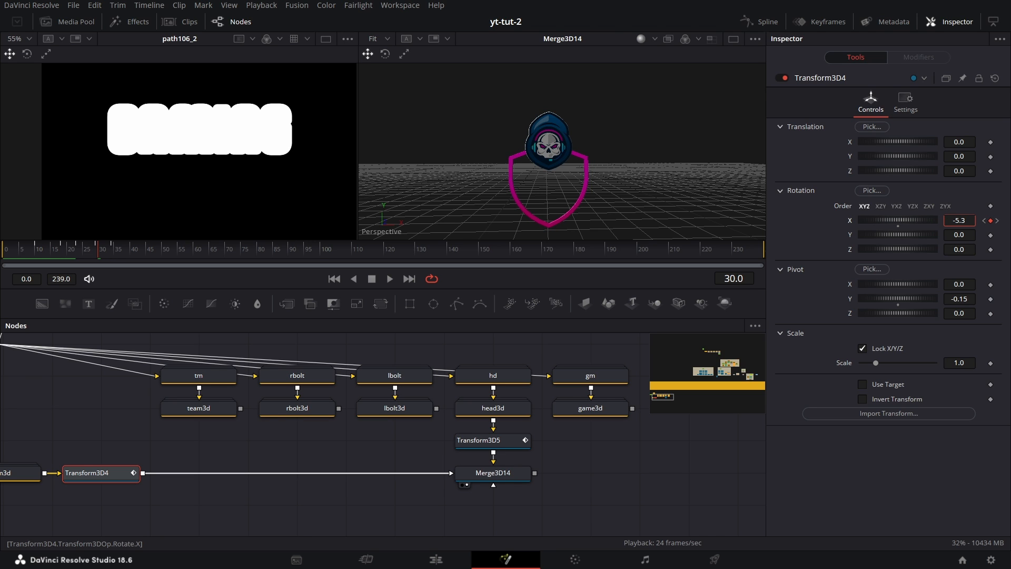
Set Transform3D4's X rotation at frame 30 to -6.
{"action": "left_click", "coordinate": [968, 221]}
{"action": "type", "text": "-6"}
{"action": "key", "text": "Tab"}
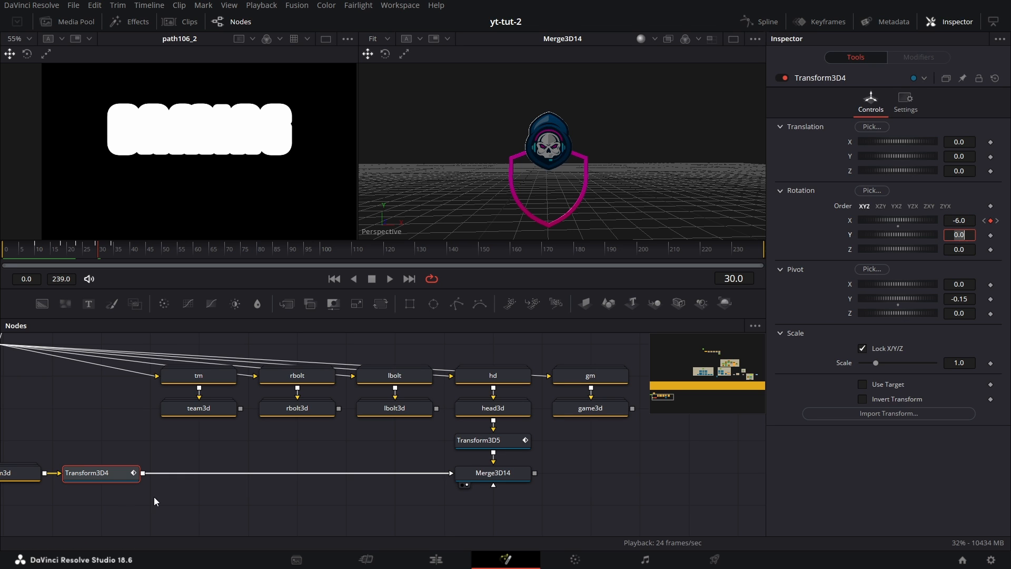
Inspect Transform3D4's X Rotation curve in the Spline editor.
{"action": "left_click", "coordinate": [763, 22]}
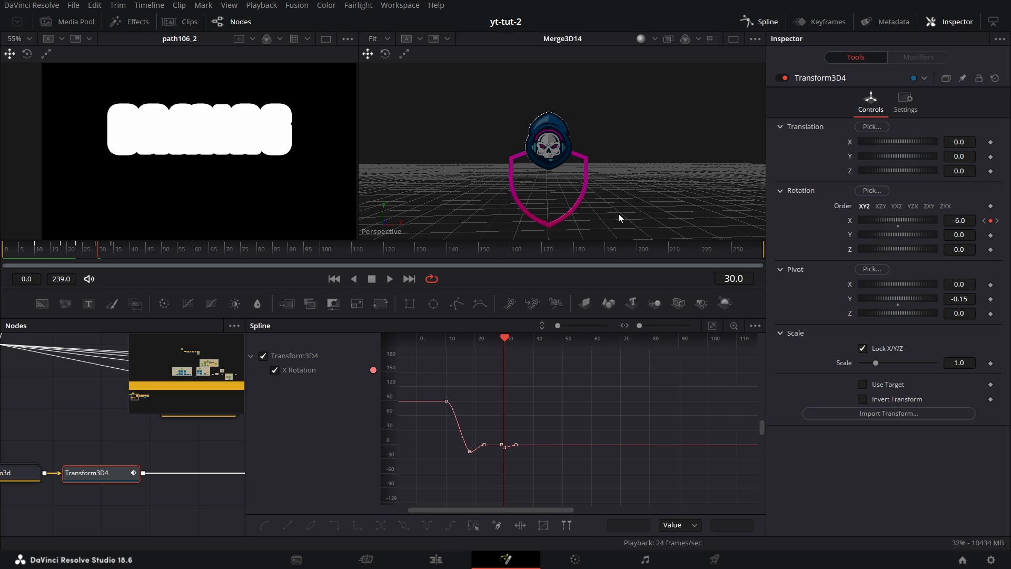
{"action": "left_click_drag", "start_coordinate": [494, 457], "coordinate": [529, 438]}
{"action": "left_click", "coordinate": [768, 21]}
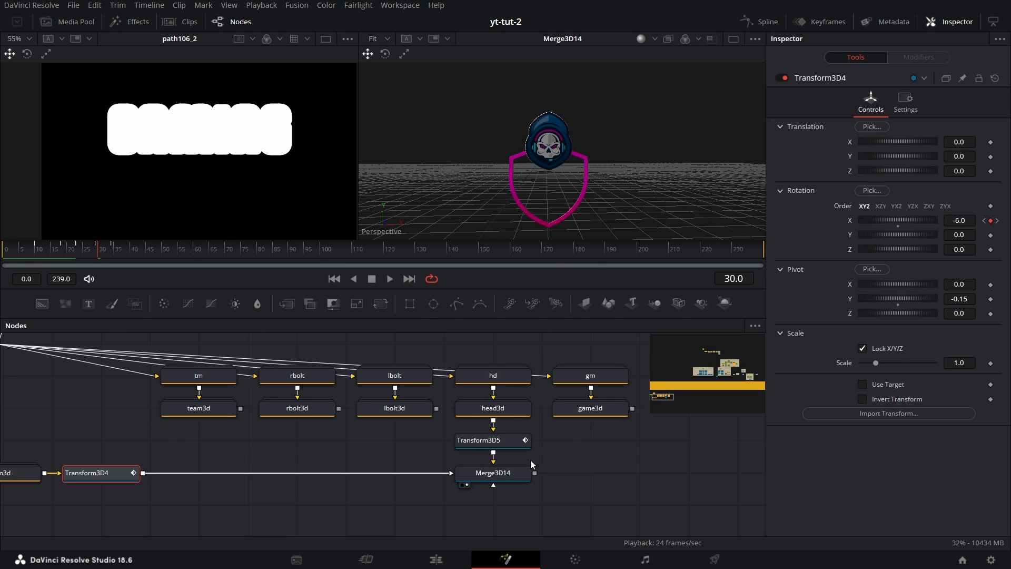
Play the animation from the start to review the motion.
{"action": "left_click", "coordinate": [6, 256]}
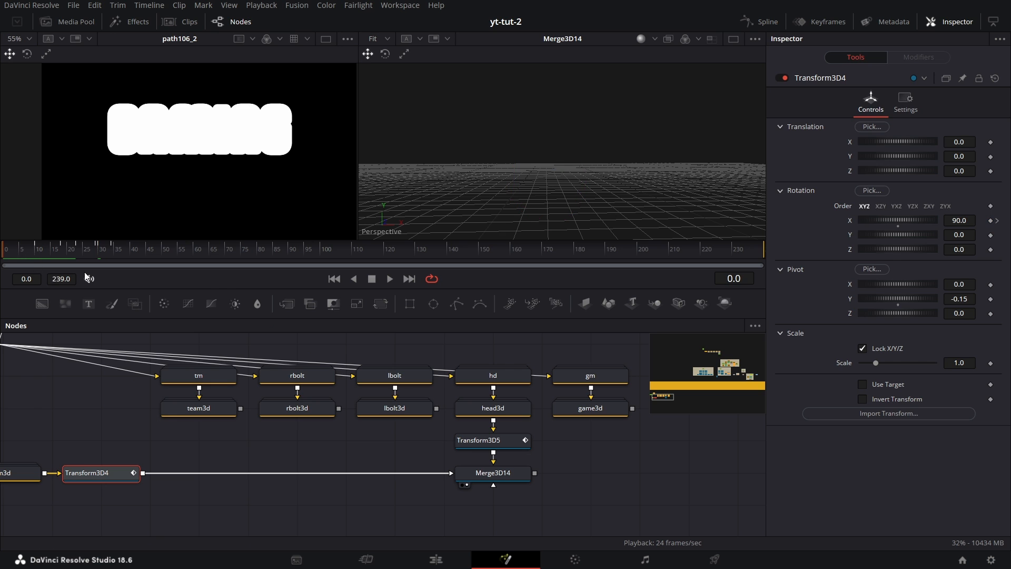
{"action": "left_click", "coordinate": [390, 279]}
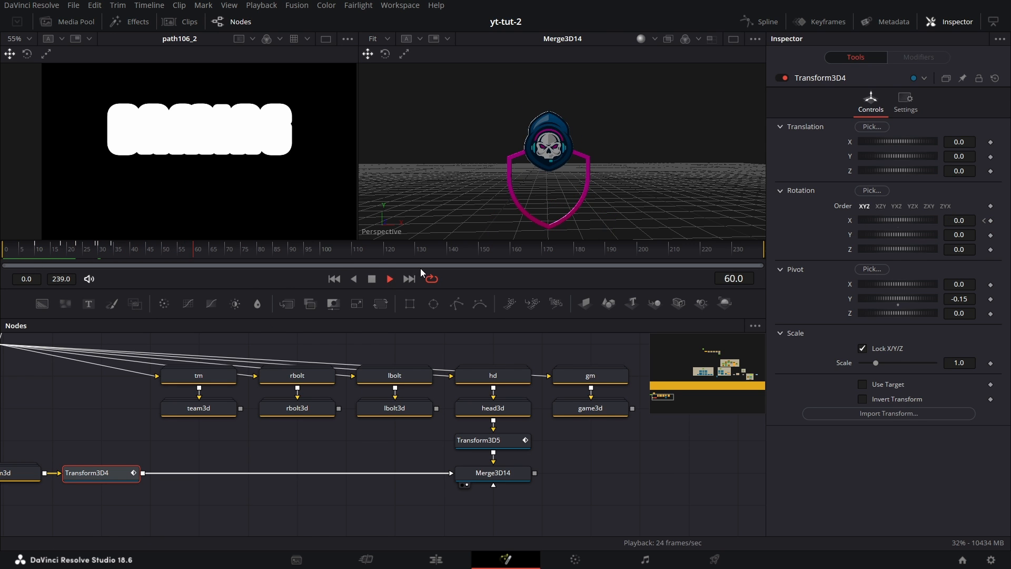
{"action": "left_click", "coordinate": [373, 279]}
Add a Transform 3D node beside game3d and connect game3d's output into it.
{"action": "left_click_drag", "start_coordinate": [521, 451], "coordinate": [474, 457]}
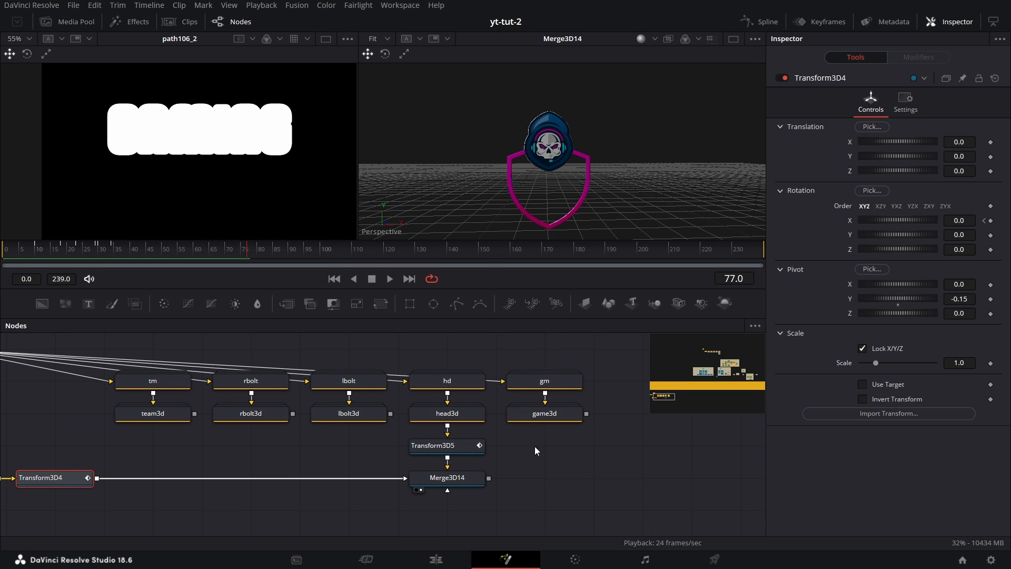
{"action": "left_click_drag", "start_coordinate": [557, 445], "coordinate": [507, 443]}
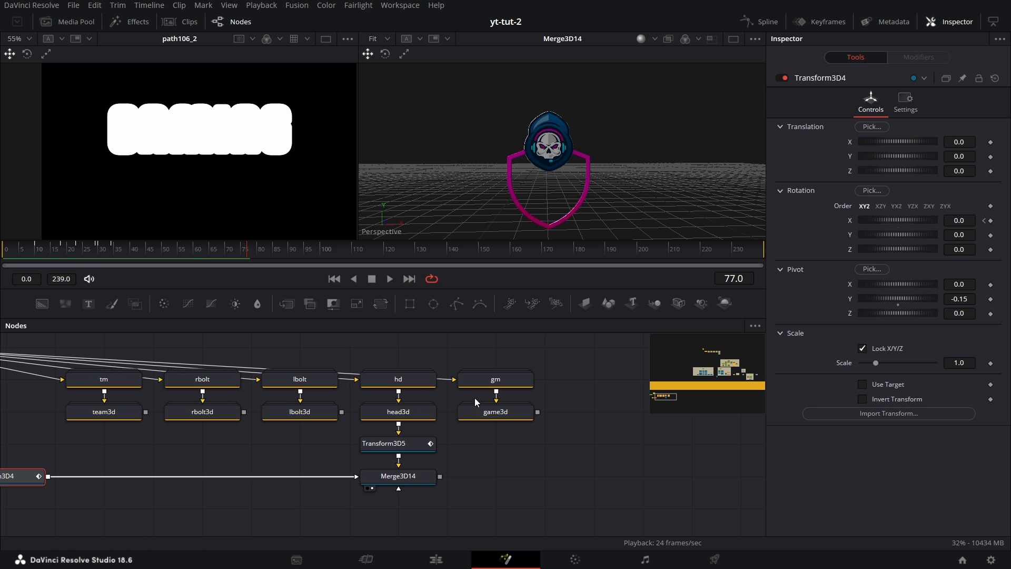
{"action": "left_click", "coordinate": [493, 446]}
{"action": "key", "text": "shift+space"}
{"action": "type", "text": "trans"}
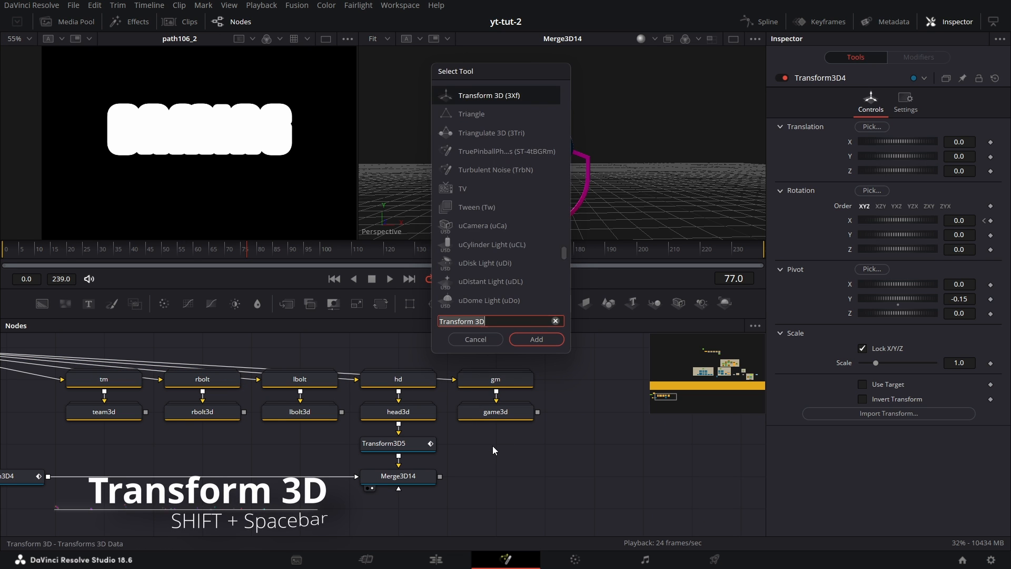
{"action": "left_click", "coordinate": [511, 226]}
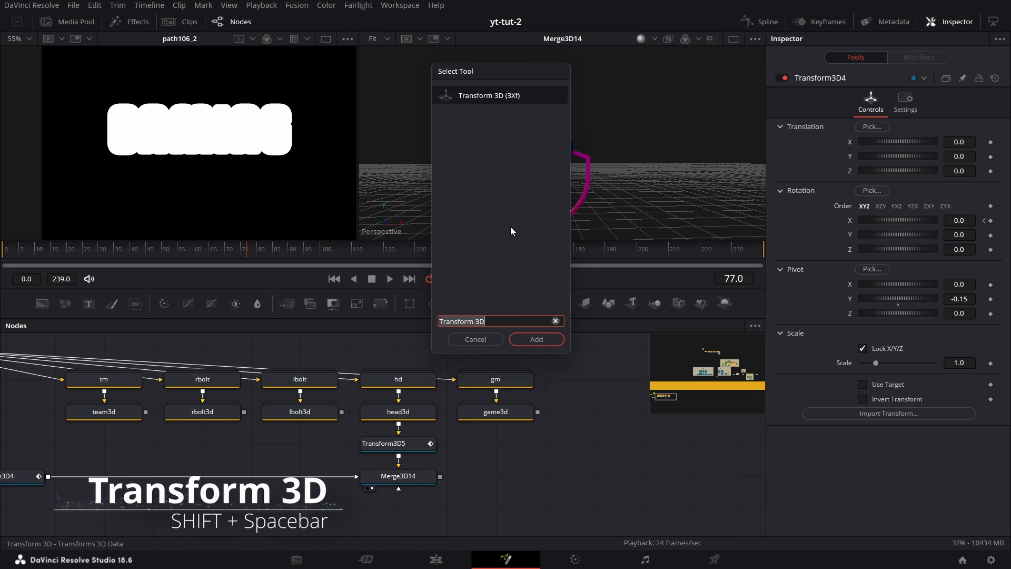
{"action": "left_click", "coordinate": [537, 339]}
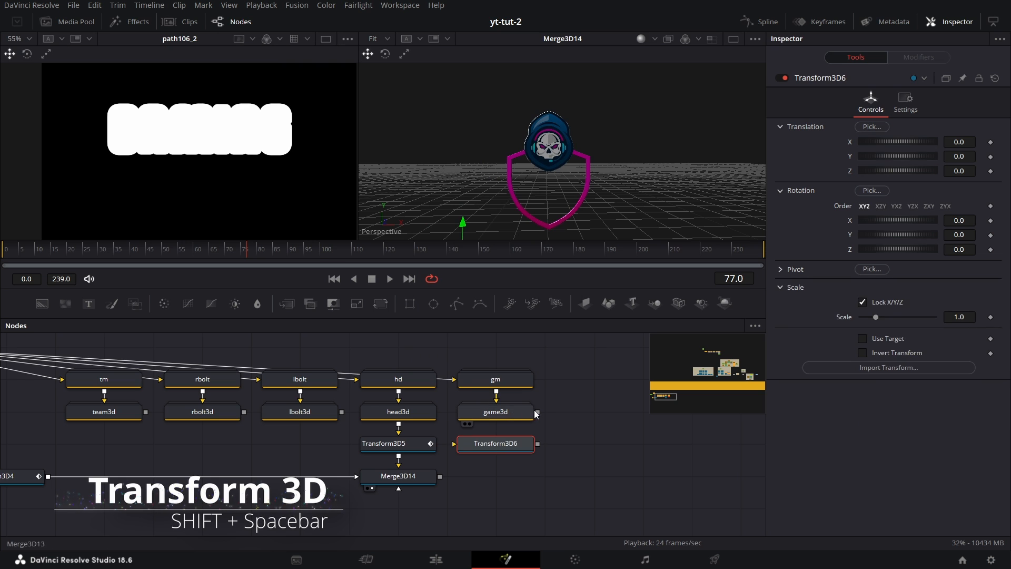
{"action": "left_click_drag", "start_coordinate": [539, 412], "coordinate": [505, 440]}
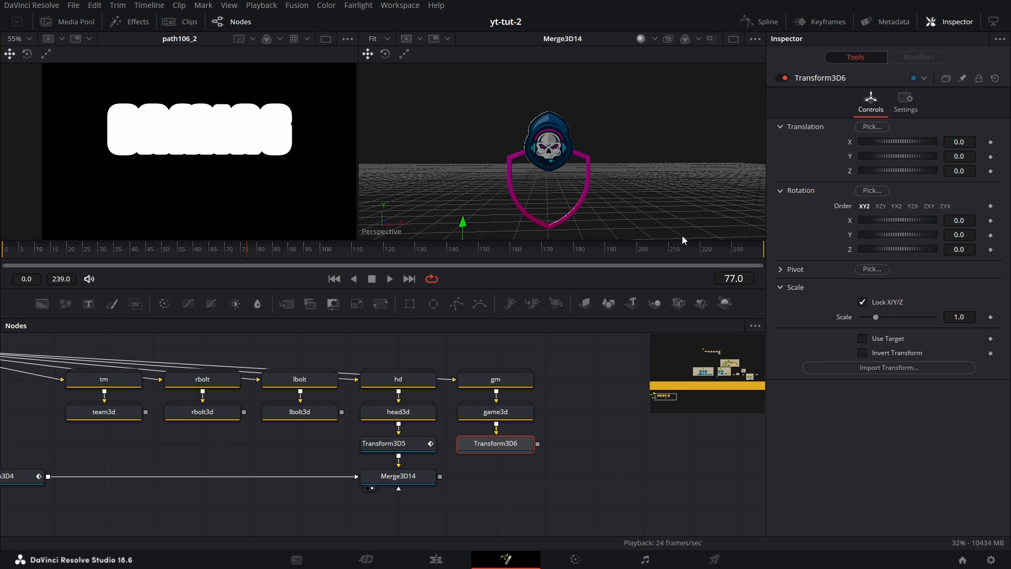
At frame 35, add a Merge 3D node fed by Transform3D6 and Merge3D14, and view it.
{"action": "left_click", "coordinate": [387, 443]}
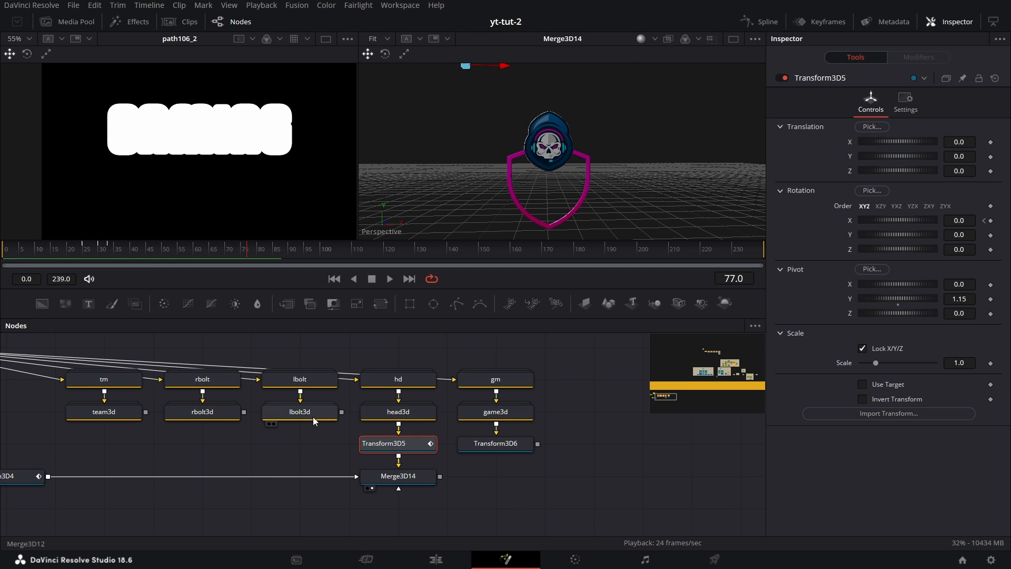
{"action": "left_click", "coordinate": [109, 252]}
{"action": "key", "text": "Right"}
{"action": "key", "text": "Right"}
{"action": "left_click", "coordinate": [508, 443]}
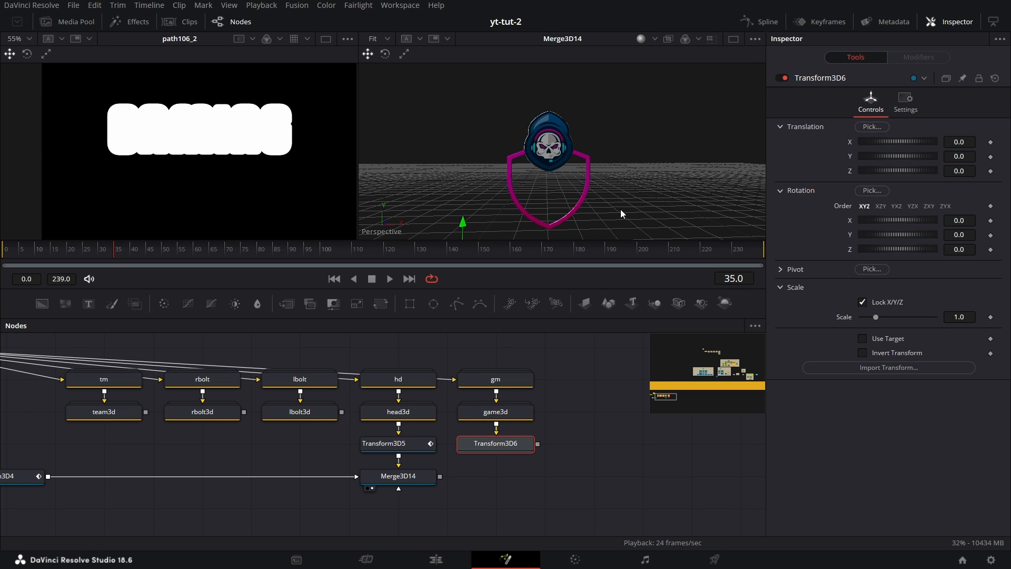
{"action": "scroll", "coordinate": [640, 178], "scroll_direction": "down", "scroll_amount": 5}
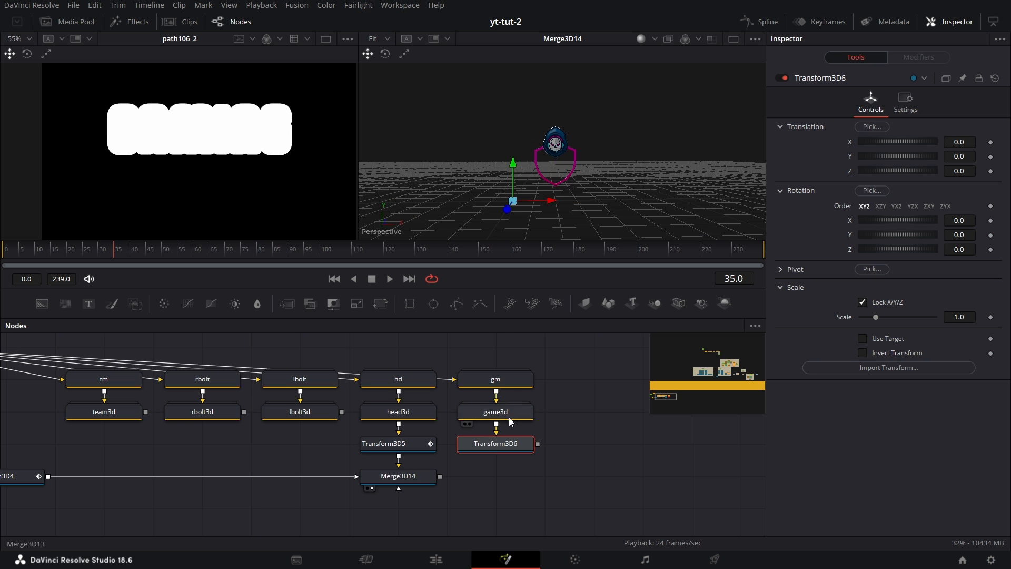
{"action": "left_click_drag", "start_coordinate": [457, 497], "coordinate": [428, 488]}
{"action": "left_click_drag", "start_coordinate": [520, 361], "coordinate": [571, 435]}
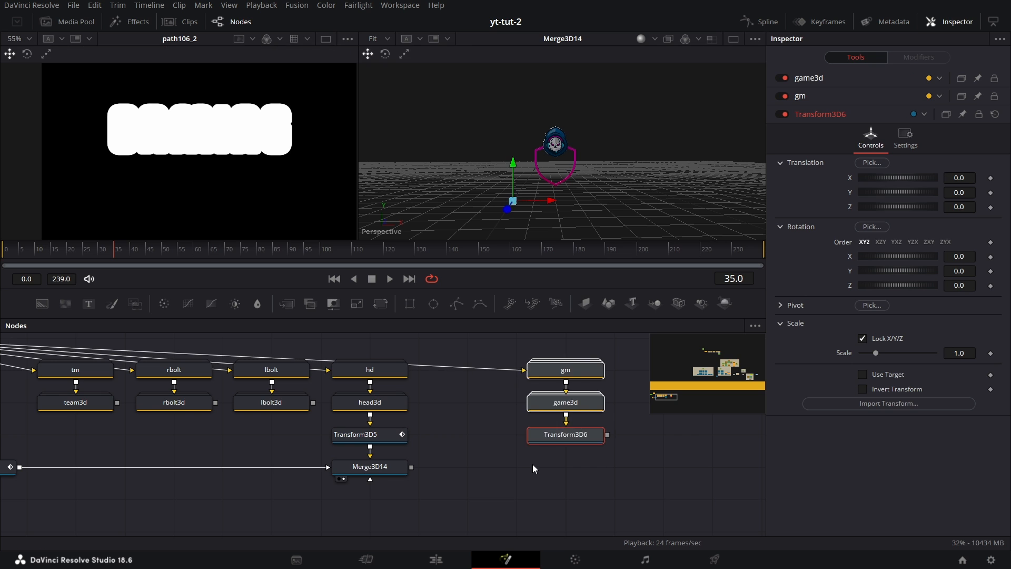
{"action": "left_click", "coordinate": [545, 468]}
{"action": "left_click", "coordinate": [653, 305]}
{"action": "left_click_drag", "start_coordinate": [590, 446], "coordinate": [577, 473]}
{"action": "left_click_drag", "start_coordinate": [412, 467], "coordinate": [459, 421]}
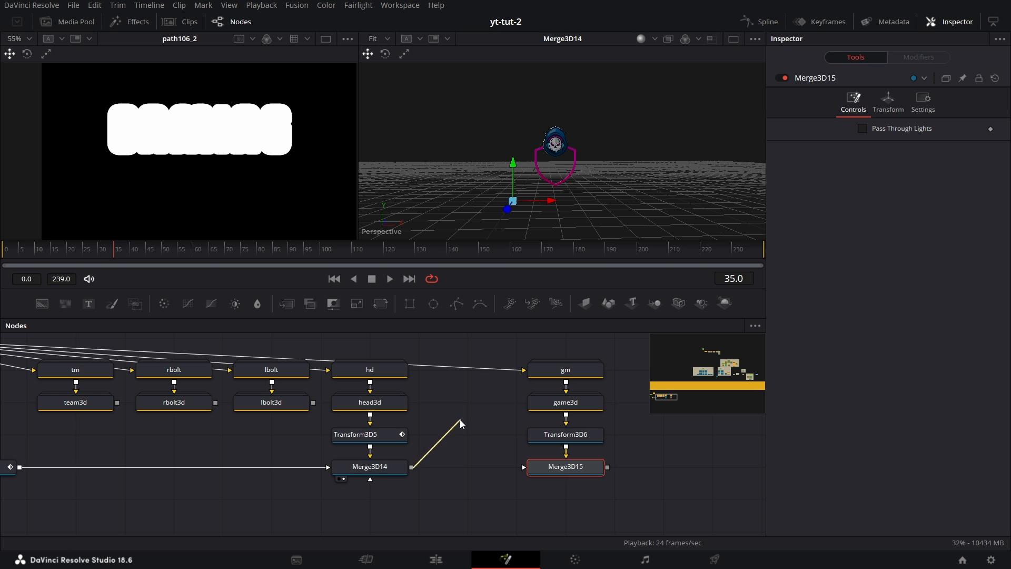
{"action": "left_click_drag", "start_coordinate": [412, 394], "coordinate": [566, 467]}
{"action": "key", "text": "2"}
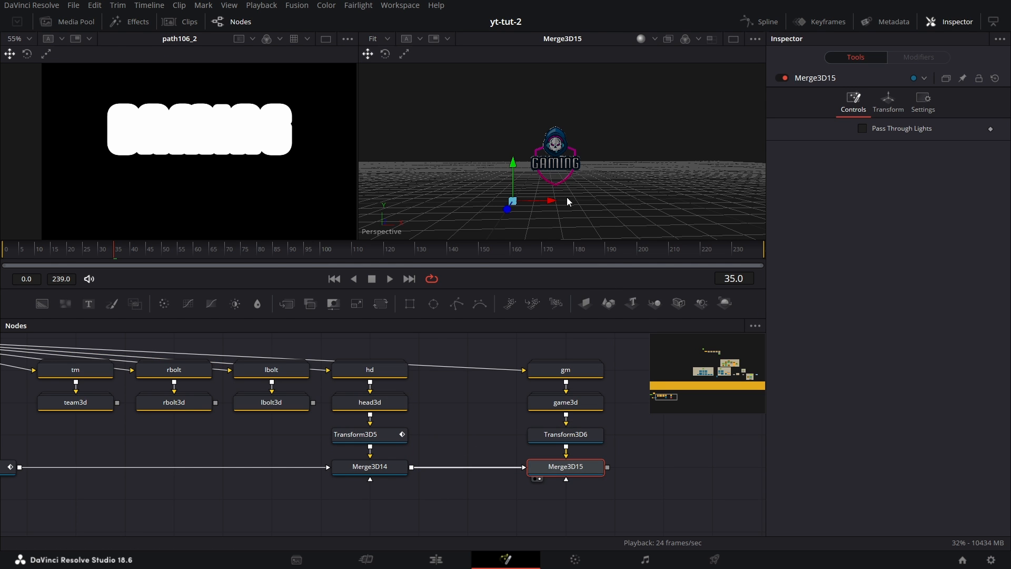
Keyframe Transform3D6's Z translation at 1.75 on frame 35.
{"action": "left_click", "coordinate": [565, 434]}
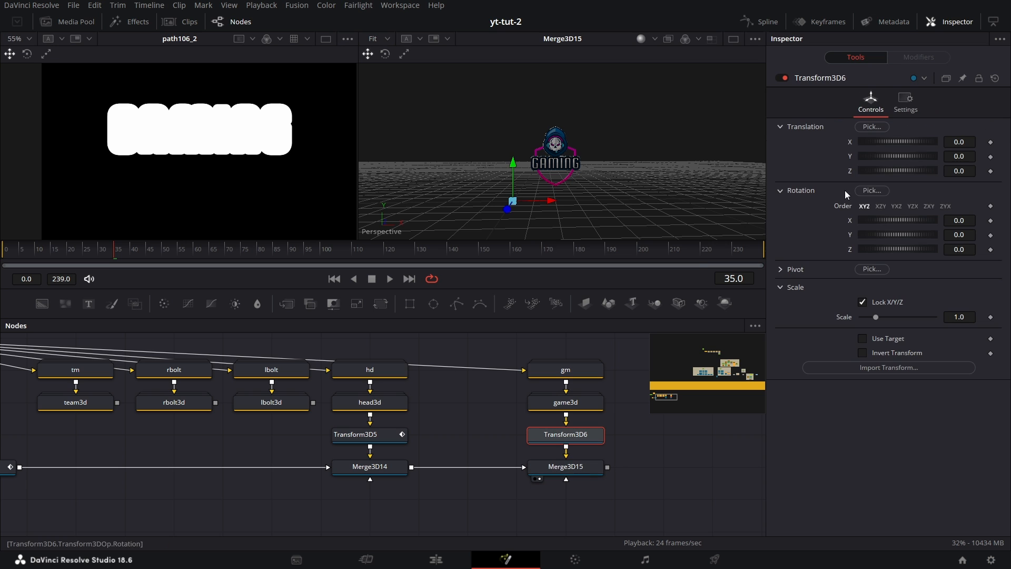
{"action": "left_click", "coordinate": [991, 172]}
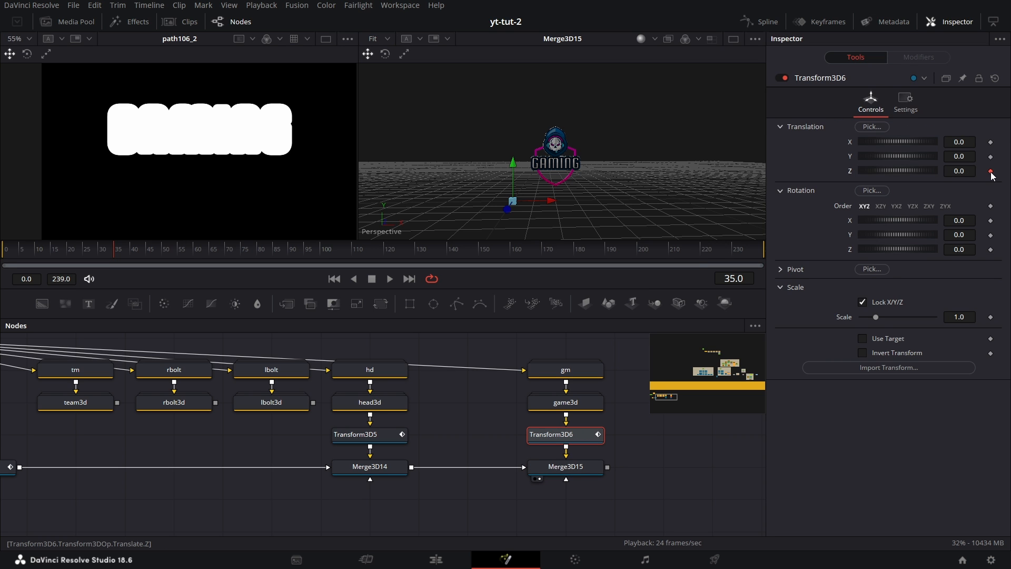
{"action": "left_click_drag", "start_coordinate": [890, 172], "coordinate": [898, 172]}
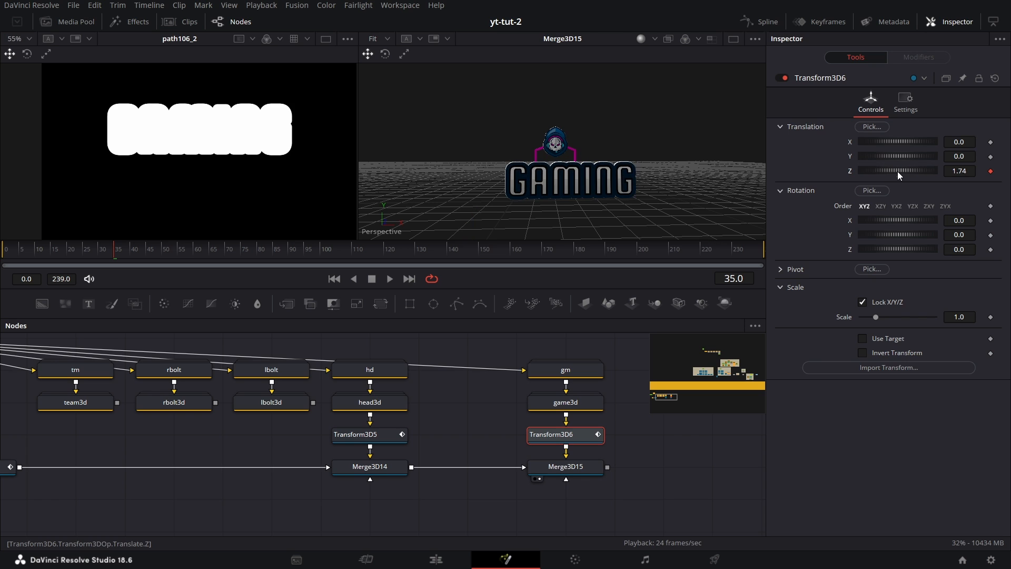
{"action": "left_click", "coordinate": [967, 168]}
{"action": "type", "text": "1.75"}
{"action": "key", "text": "Tab"}
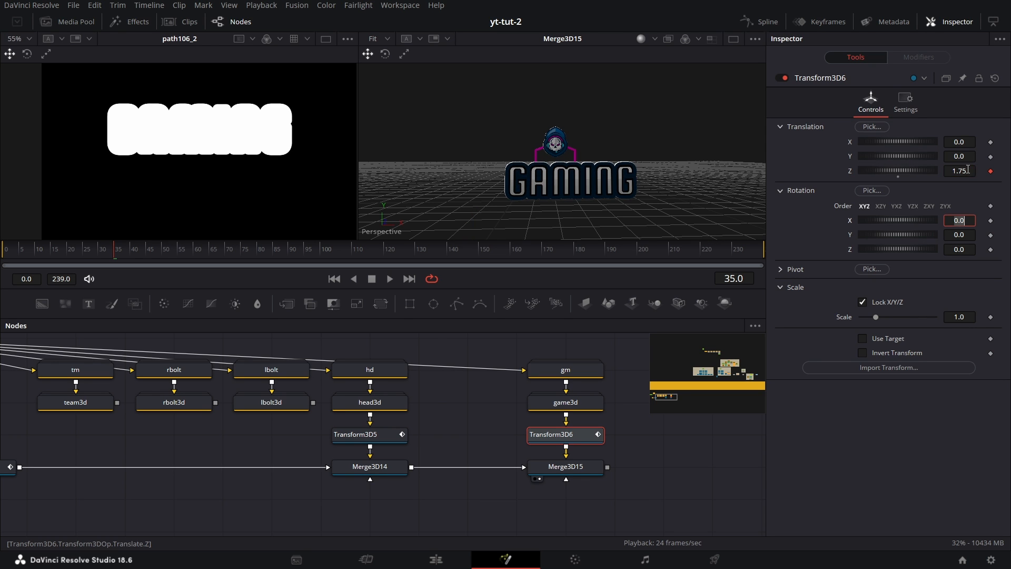
Move to frame 39 and set Transform3D6's Z translation to -0.25.
{"action": "key", "text": "Right"}
{"action": "key", "text": "Right"}
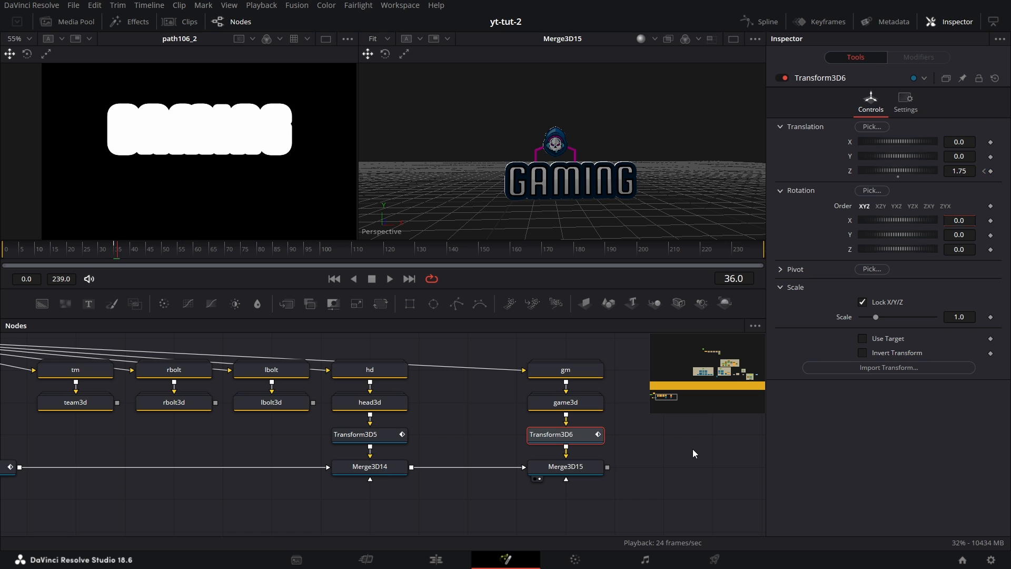
{"action": "key", "text": "Right"}
{"action": "key", "text": "Right"}
{"action": "double_click", "coordinate": [972, 171]}
{"action": "type", "text": "-0.28"}
{"action": "key", "text": "BackSpace"}
{"action": "type", "text": "5"}
{"action": "key", "text": "Tab"}
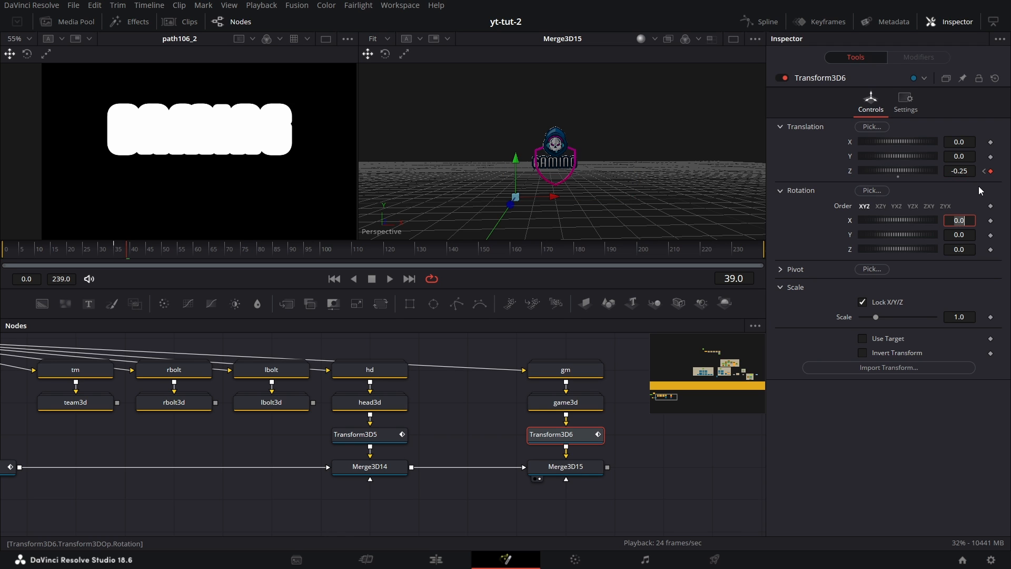
Move to frame 41 and set Transform3D6's Z translation to 0.
{"action": "key", "text": "End"}
{"action": "left_click", "coordinate": [730, 459]}
{"action": "key", "text": "Right"}
{"action": "key", "text": "Right"}
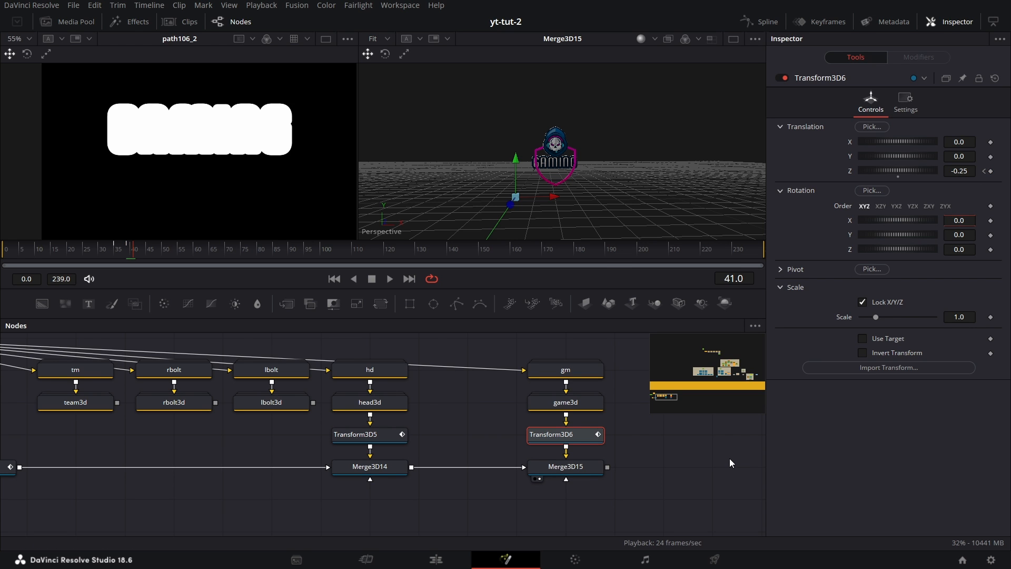
{"action": "left_click", "coordinate": [972, 170]}
{"action": "type", "text": "0"}
{"action": "key", "text": "Tab"}
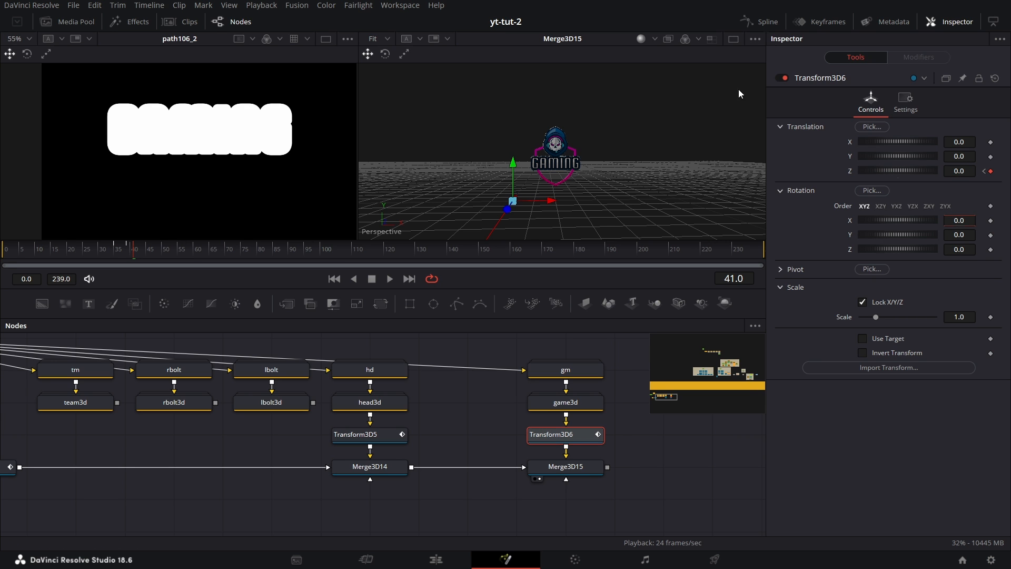
Select the Z Offset keyframes of Transform3D6 in the Spline editor and smooth them.
{"action": "left_click", "coordinate": [763, 22]}
{"action": "left_click_drag", "start_coordinate": [494, 381], "coordinate": [547, 450]}
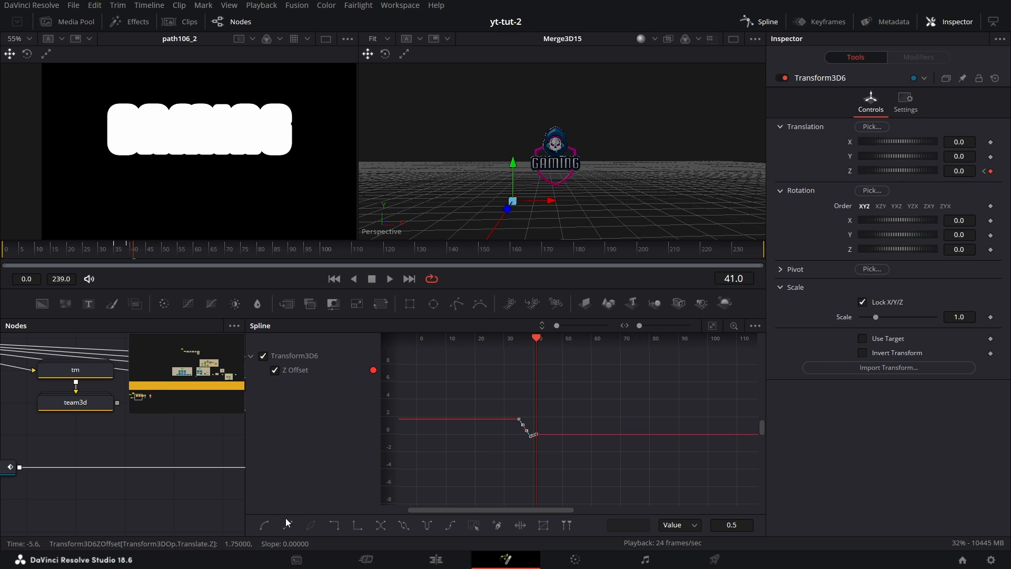
{"action": "left_click", "coordinate": [267, 522]}
{"action": "left_click", "coordinate": [772, 23]}
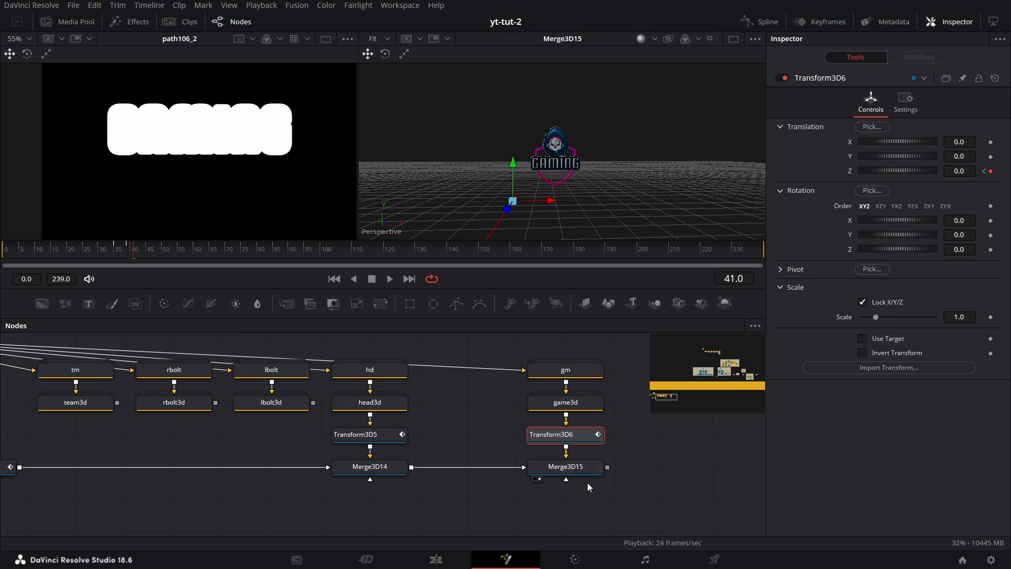
Insert a Transform 3D node between Merge3D14 and Merge3D15.
{"action": "left_click", "coordinate": [984, 171]}
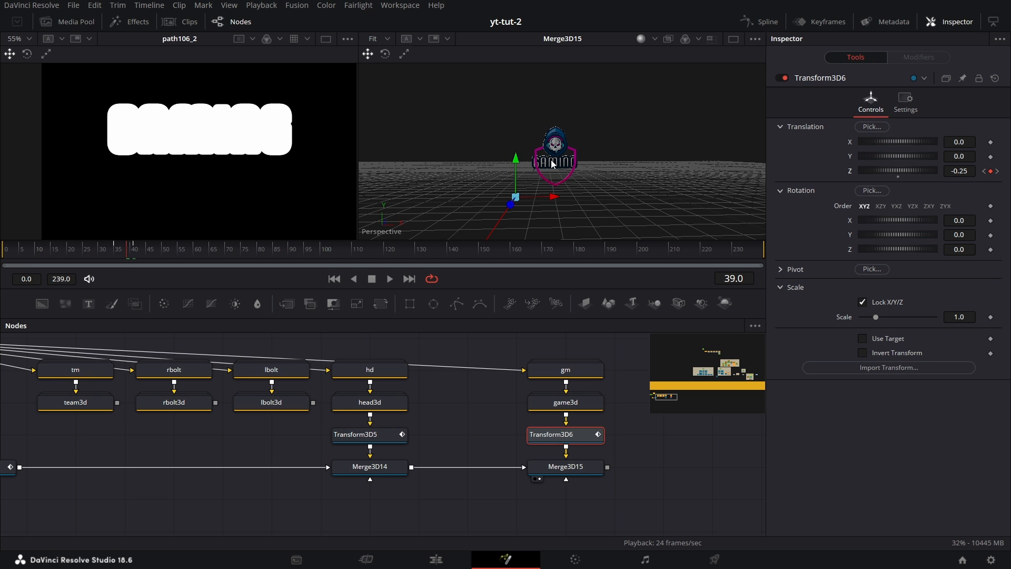
{"action": "scroll", "coordinate": [554, 167], "scroll_direction": "up", "scroll_amount": 5}
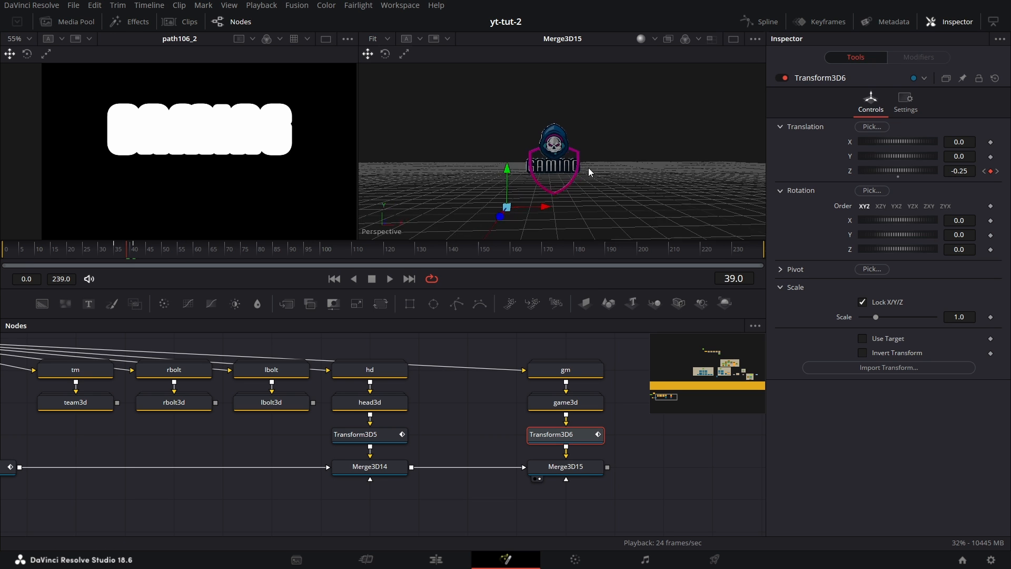
{"action": "left_click", "coordinate": [387, 471]}
{"action": "key", "text": "shift+space"}
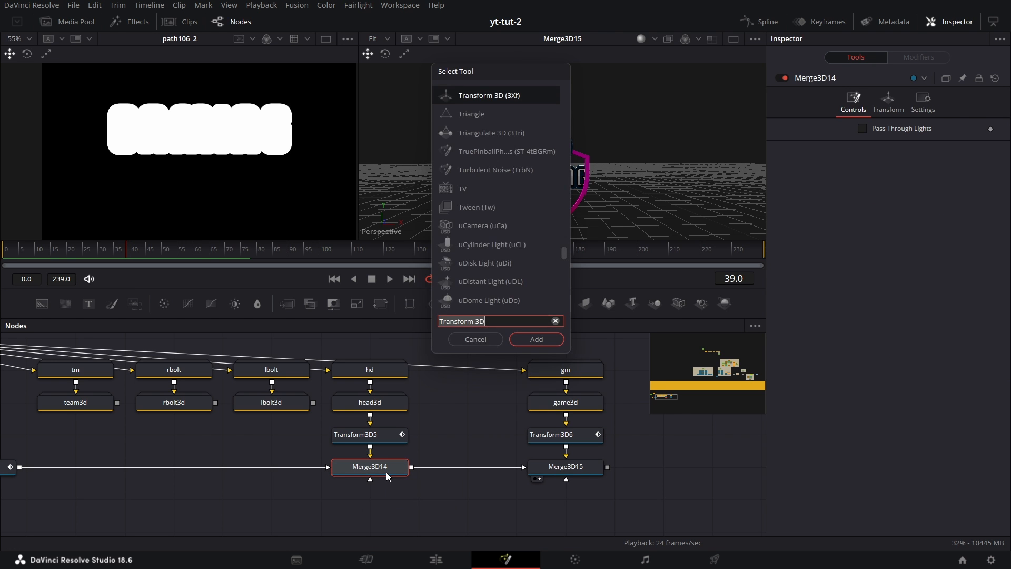
{"action": "type", "text": "tr"}
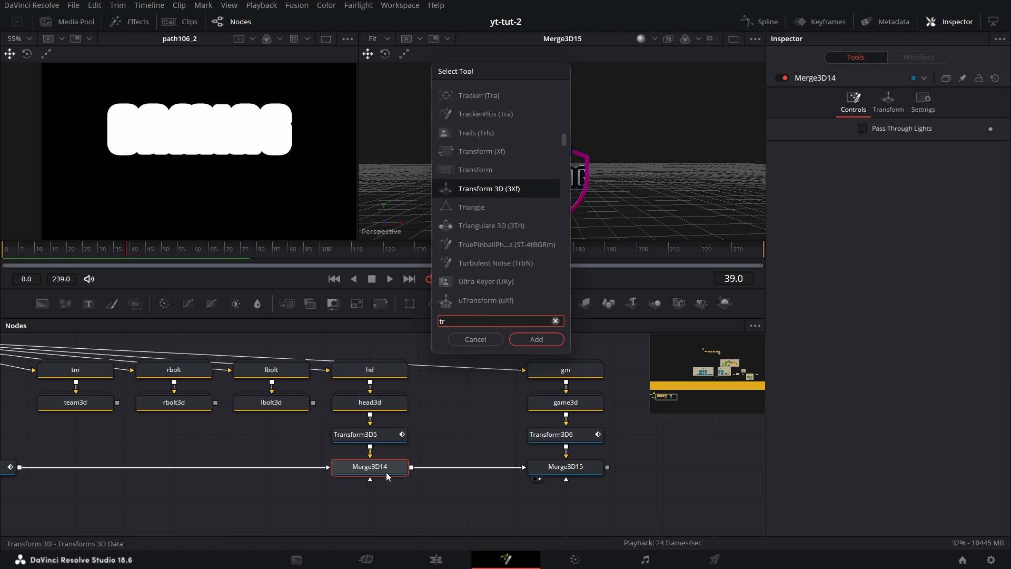
{"action": "key", "text": "Return"}
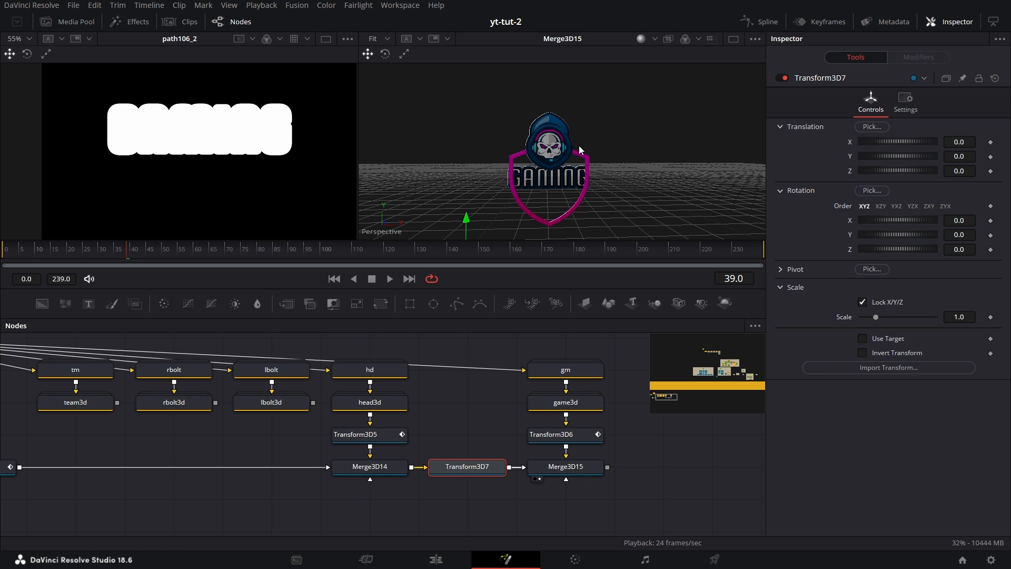
Show Merge3D14 in the second viewer and orbit around it.
{"action": "left_click_drag", "start_coordinate": [390, 464], "coordinate": [221, 215]}
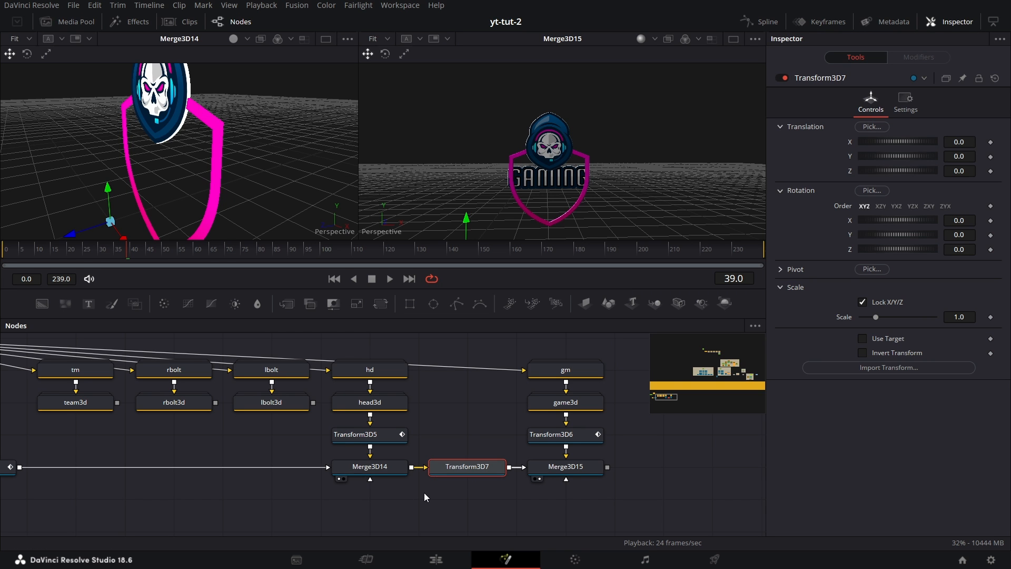
{"action": "left_click", "coordinate": [400, 466]}
{"action": "left_click_drag", "start_coordinate": [286, 160], "coordinate": [185, 174]}
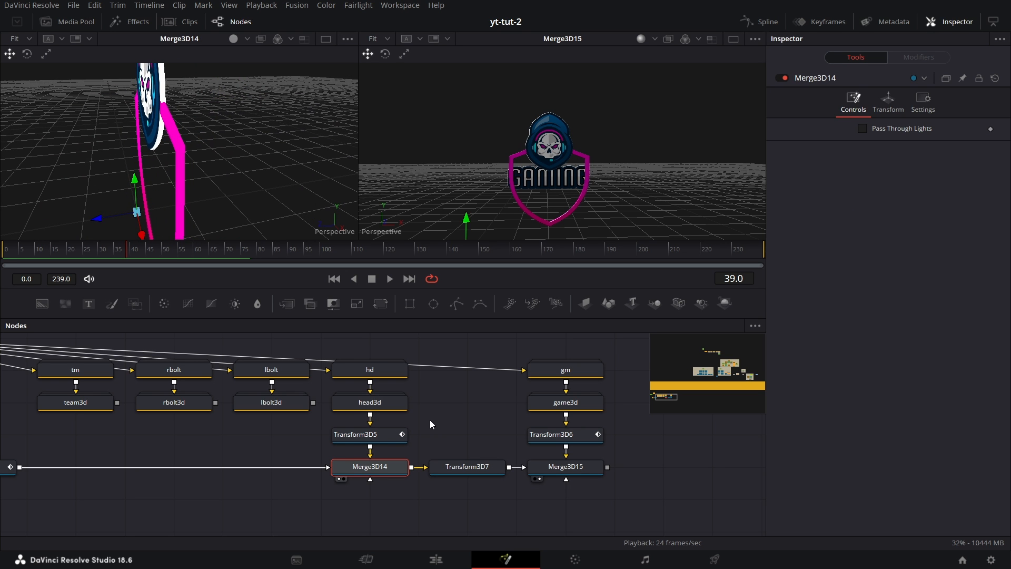
Select Transform3D5 and nudge its Z translation to about 0.0075.
{"action": "left_click", "coordinate": [379, 435]}
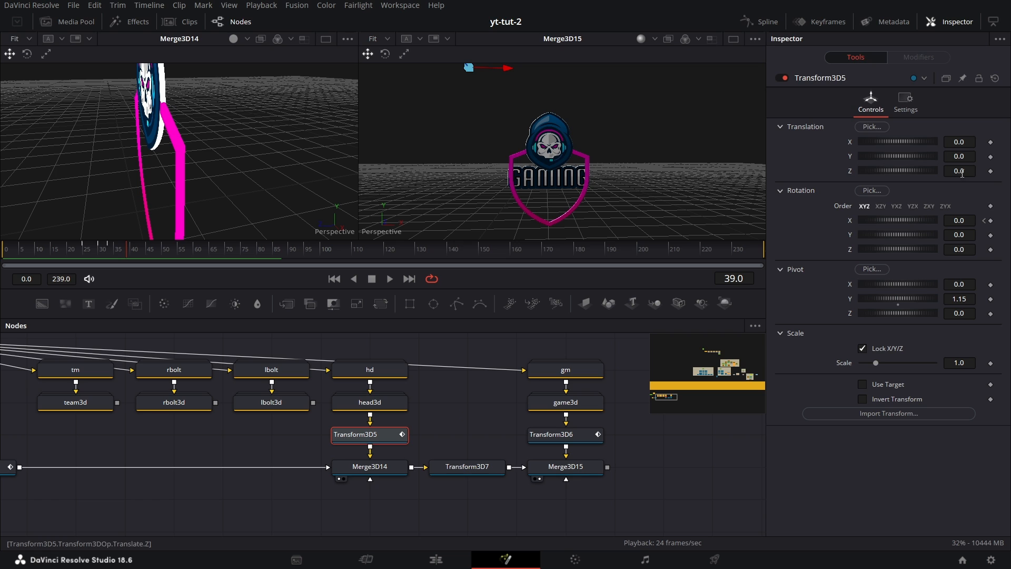
{"action": "left_click_drag", "start_coordinate": [960, 175], "coordinate": [962, 175]}
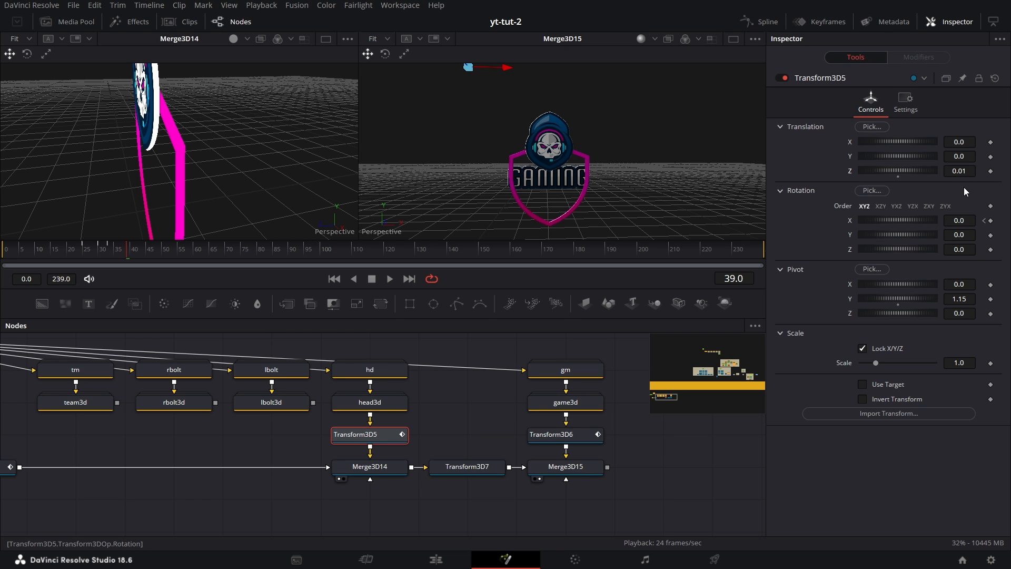
{"action": "left_click_drag", "start_coordinate": [270, 179], "coordinate": [356, 151]}
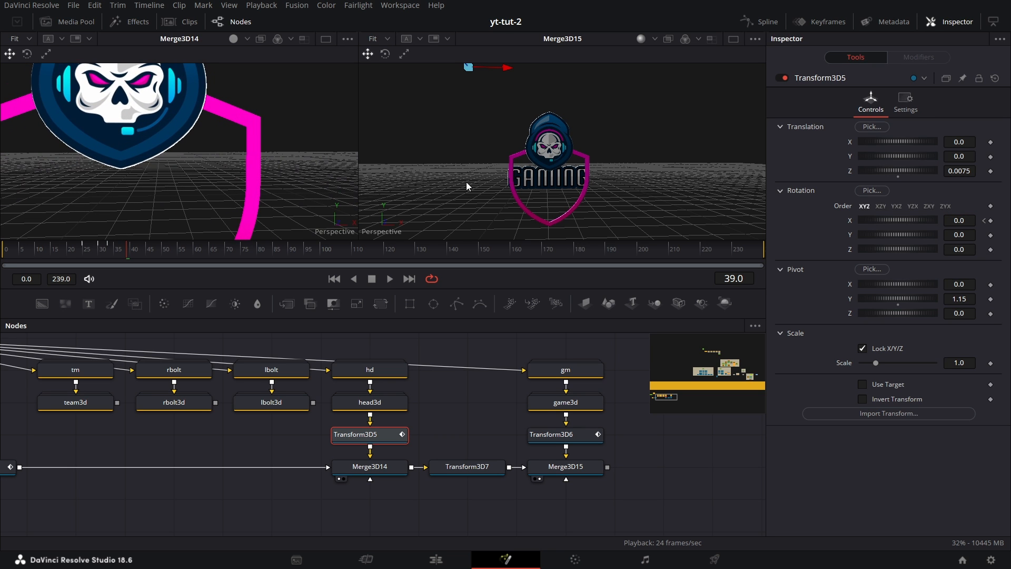
{"action": "left_click_drag", "start_coordinate": [646, 453], "coordinate": [501, 425]}
{"action": "scroll", "coordinate": [501, 425], "scroll_direction": "down", "scroll_amount": 3}
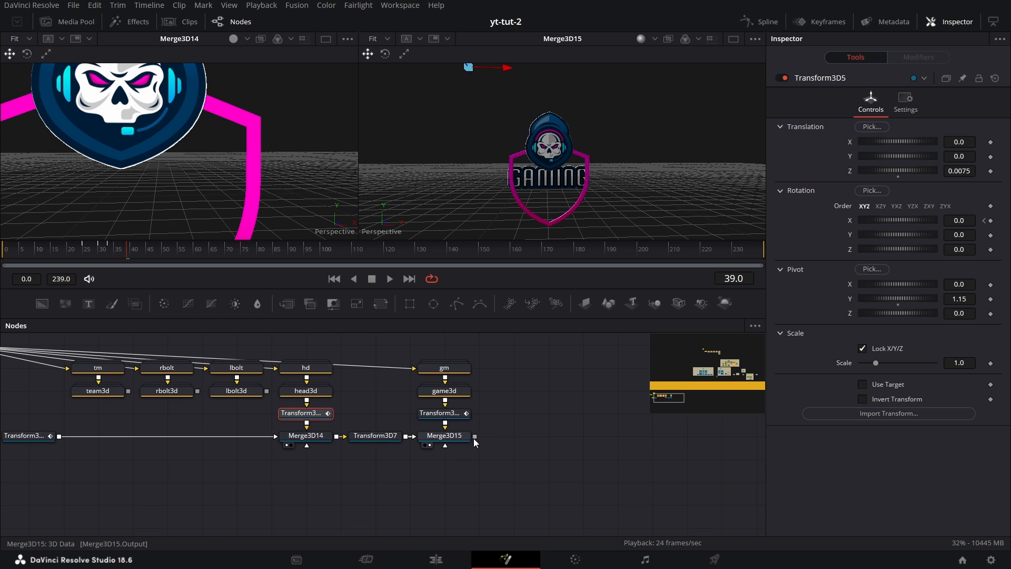
Jump to Transform3D6's keyframe at frame 41 and set its Z translation to 0.0075.
{"action": "left_click", "coordinate": [378, 438]}
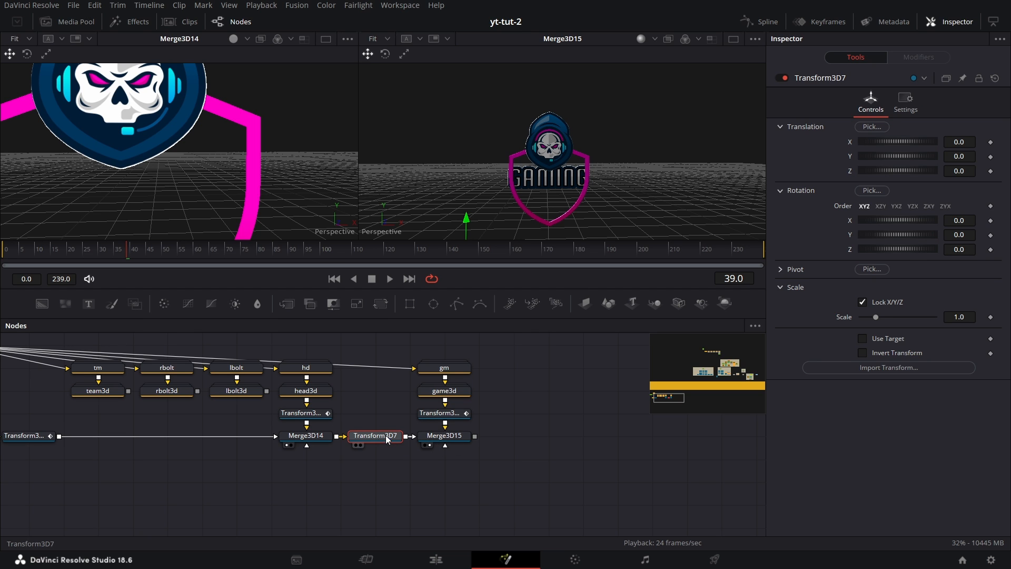
{"action": "left_click", "coordinate": [450, 415]}
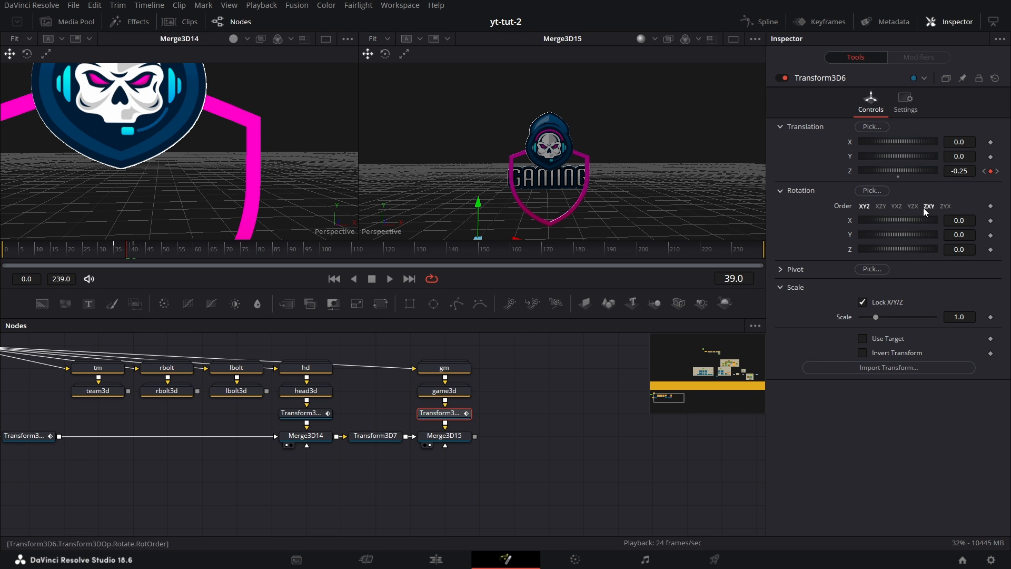
{"action": "left_click", "coordinate": [997, 171]}
{"action": "left_click", "coordinate": [959, 172]}
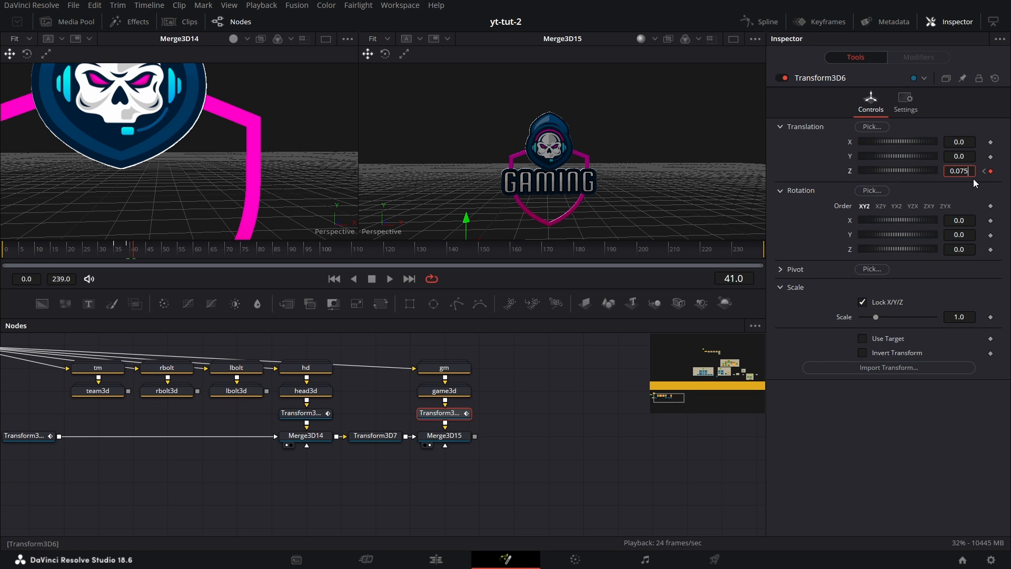
{"action": "key", "text": "Tab"}
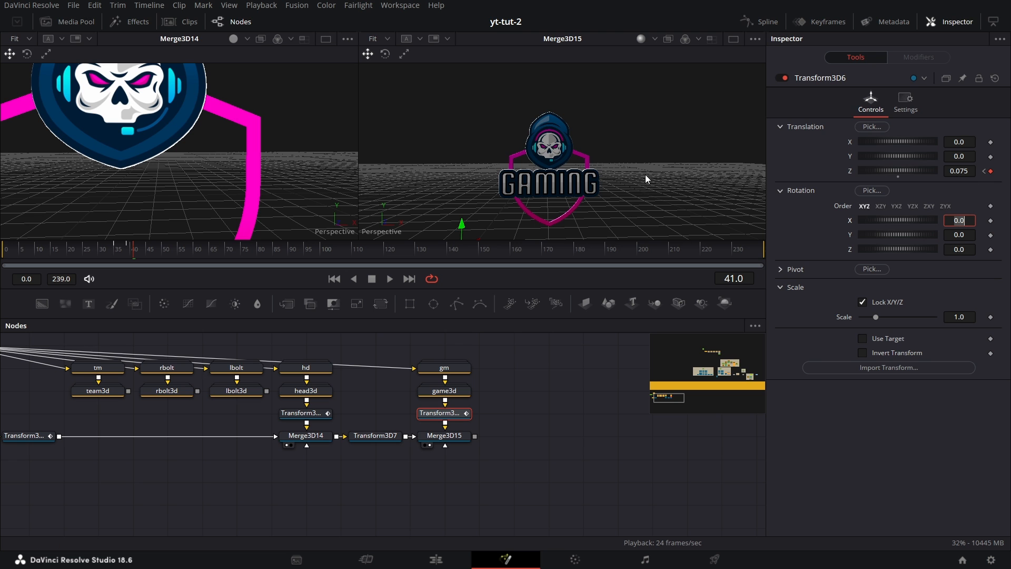
{"action": "left_click_drag", "start_coordinate": [625, 194], "coordinate": [425, 201]}
{"action": "right_click", "coordinate": [428, 199]}
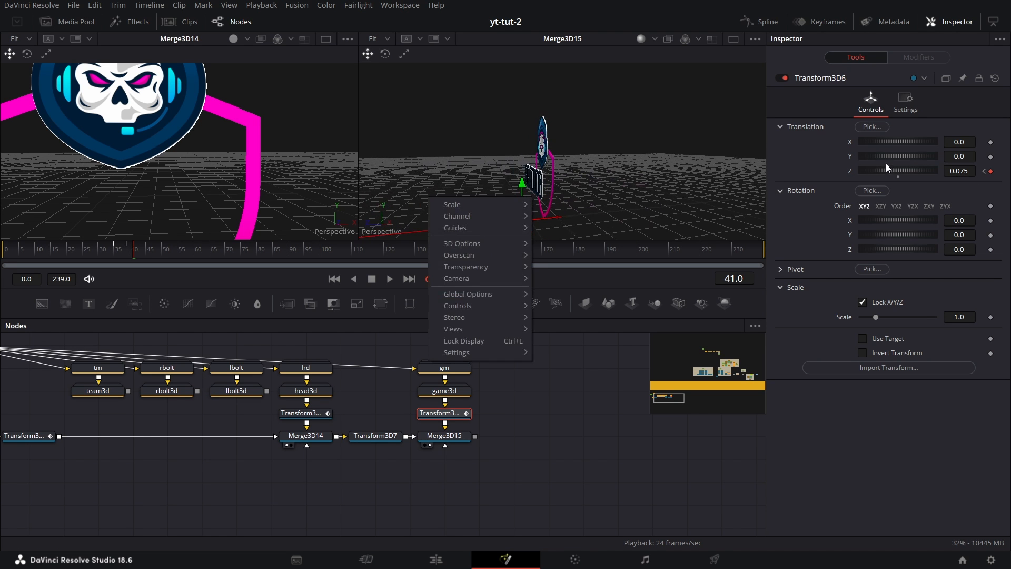
{"action": "left_click", "coordinate": [953, 173]}
{"action": "left_click", "coordinate": [957, 173]}
{"action": "type", "text": "0"}
{"action": "key", "text": "Tab"}
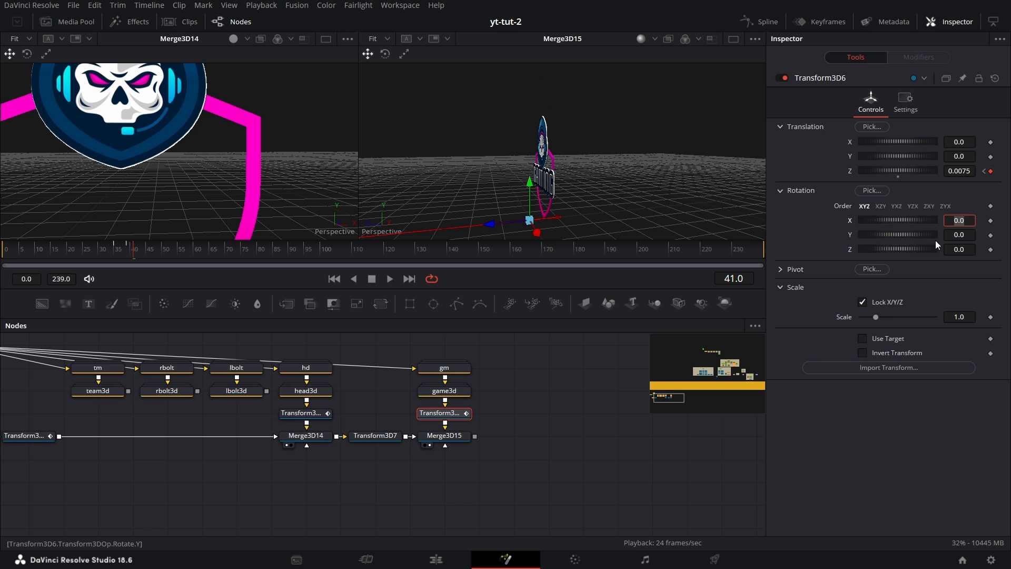
Jump back to frame 39 and set Transform3D6's Z translation to -0.1.
{"action": "left_click", "coordinate": [983, 171]}
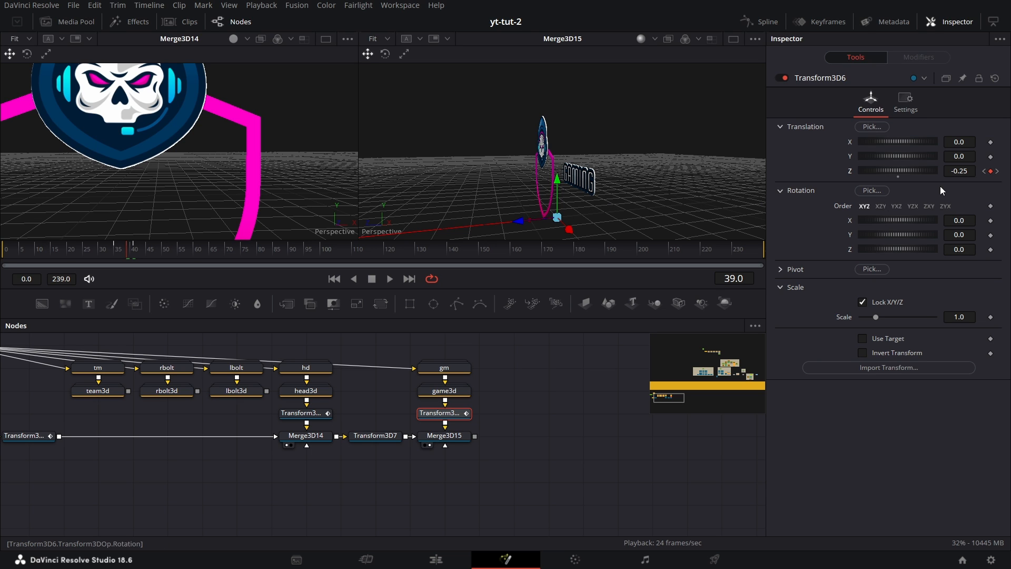
{"action": "left_click_drag", "start_coordinate": [965, 172], "coordinate": [973, 171]}
{"action": "left_click", "coordinate": [965, 171]}
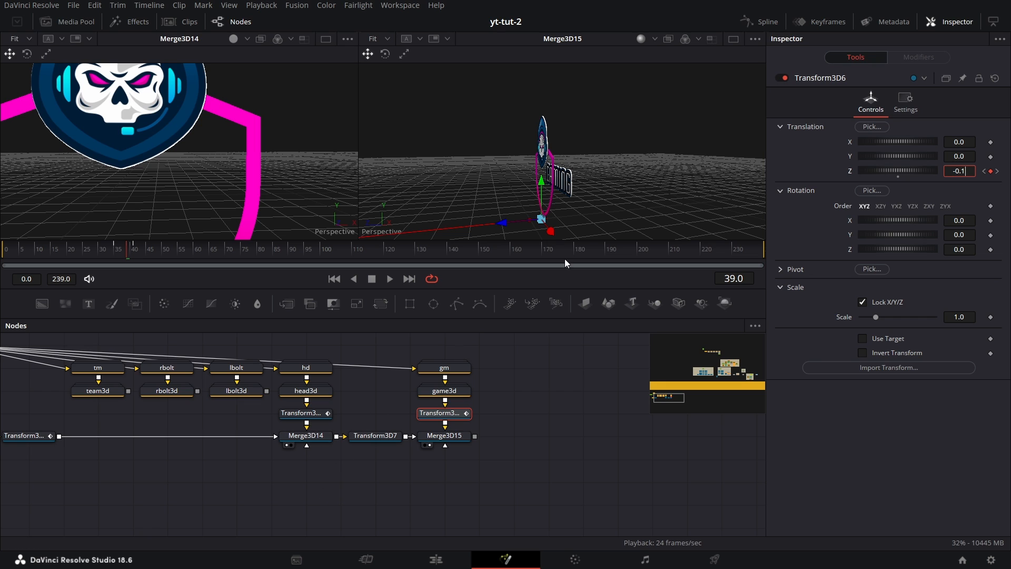
Select Transform3D7 and keyframe its Z translation at frame 39 at about -0.12.
{"action": "left_click", "coordinate": [384, 438]}
{"action": "left_click", "coordinate": [990, 171]}
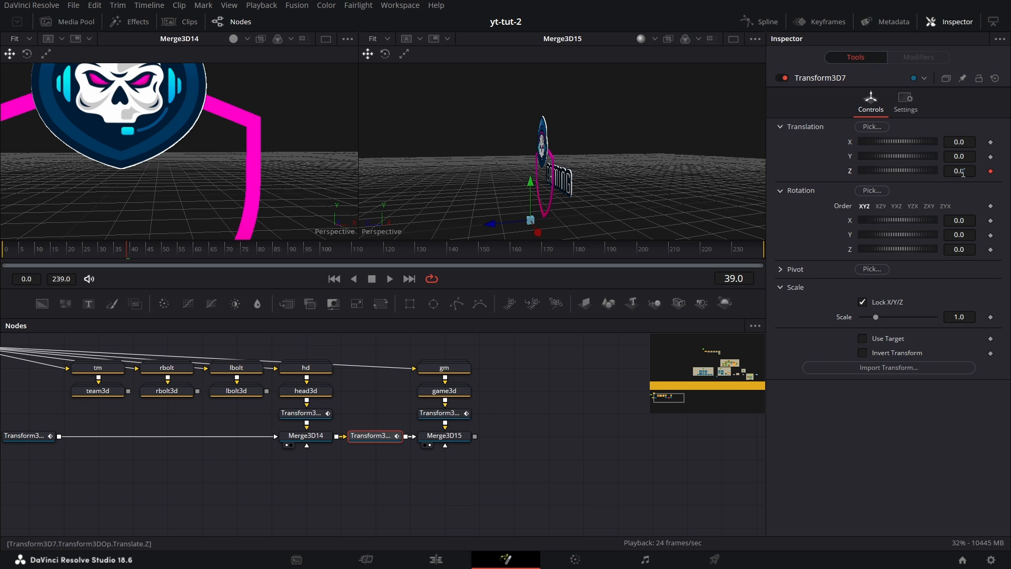
{"action": "left_click_drag", "start_coordinate": [962, 173], "coordinate": [953, 172]}
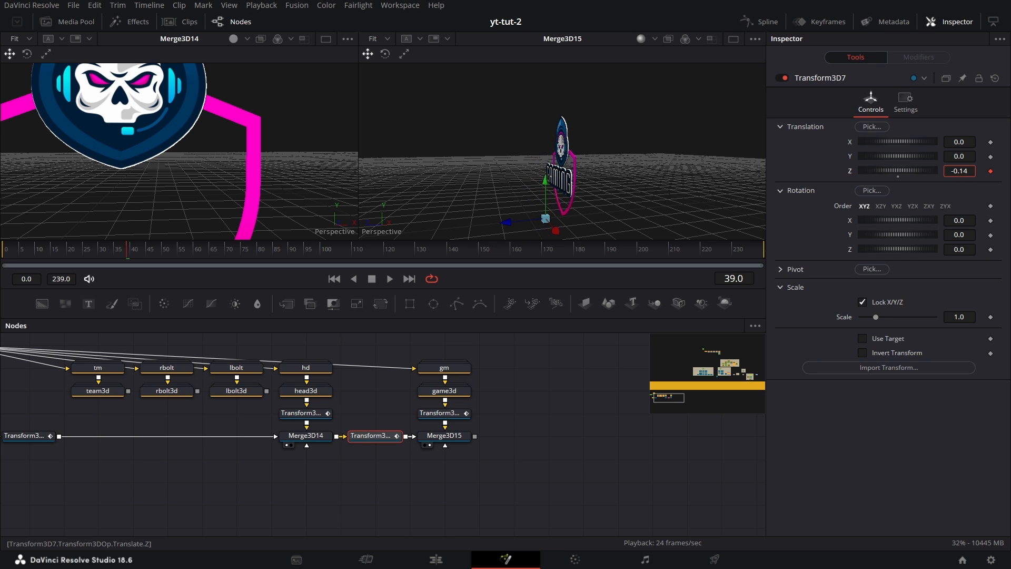
{"action": "left_click_drag", "start_coordinate": [953, 172], "coordinate": [953, 172]}
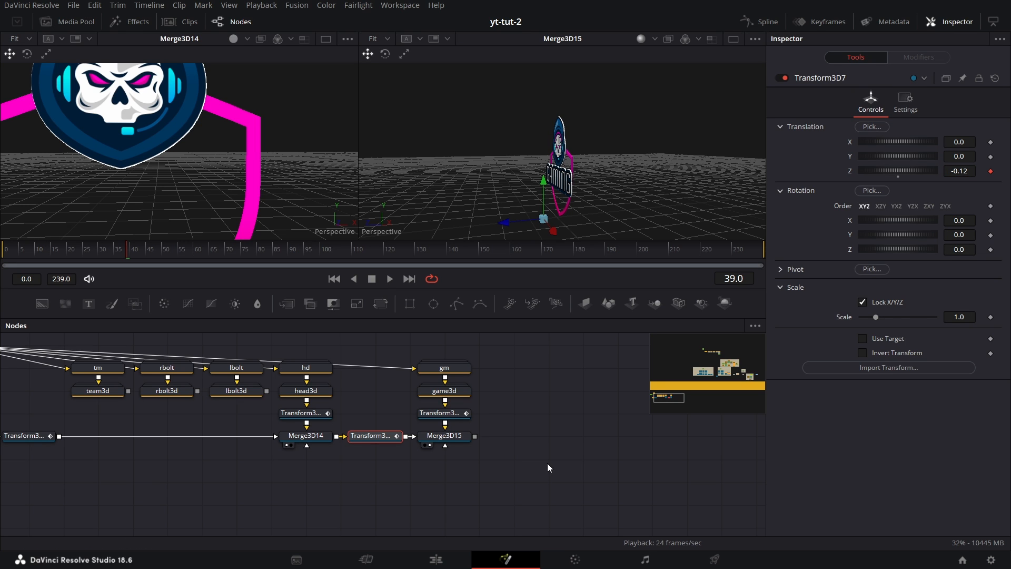
Move to frame 38 and key Transform3D7's Z translation at 0.
{"action": "key", "text": "Left"}
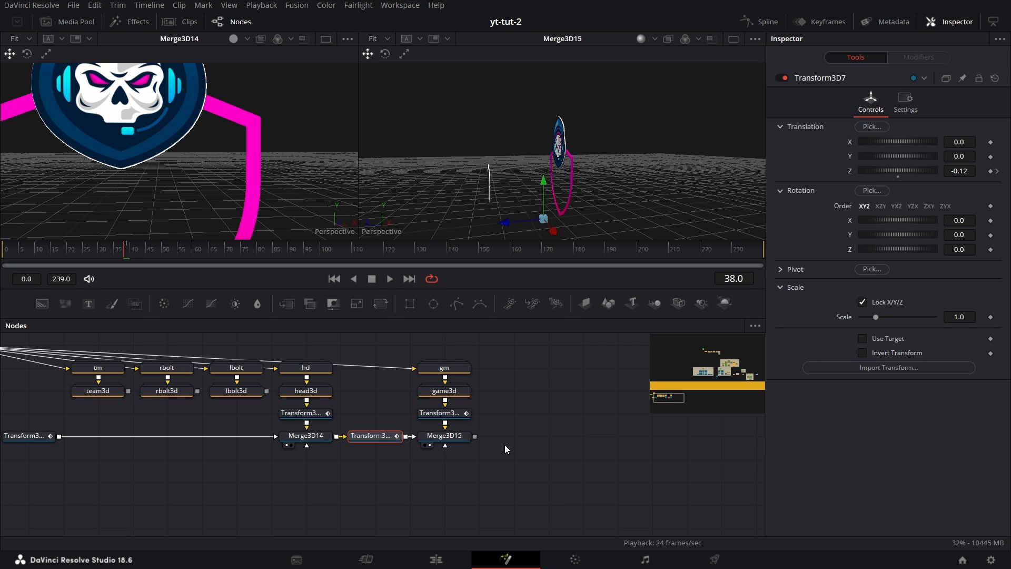
{"action": "left_click", "coordinate": [974, 171]}
{"action": "type", "text": "-"}
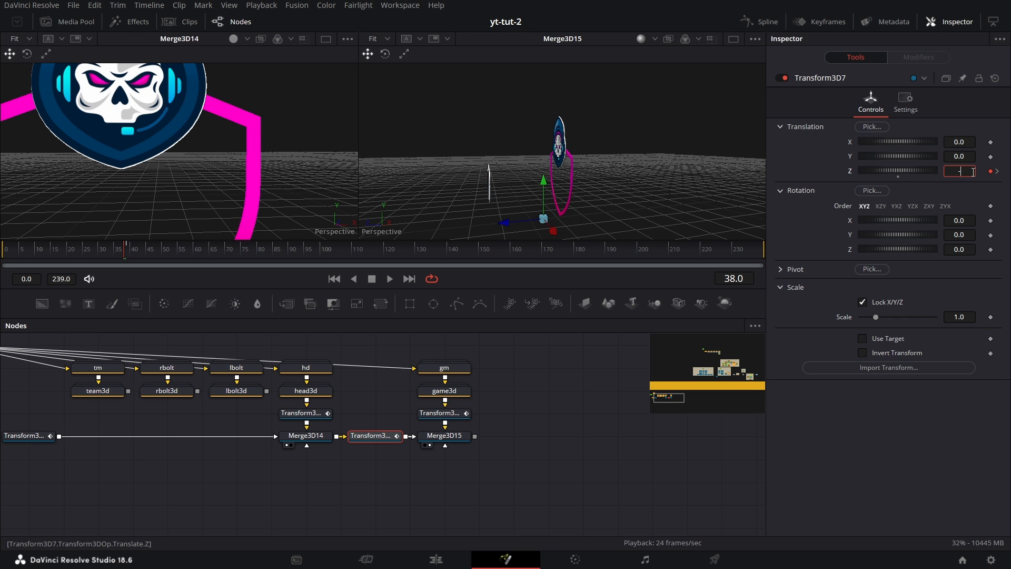
{"action": "type", "text": "0"}
{"action": "key", "text": "Tab"}
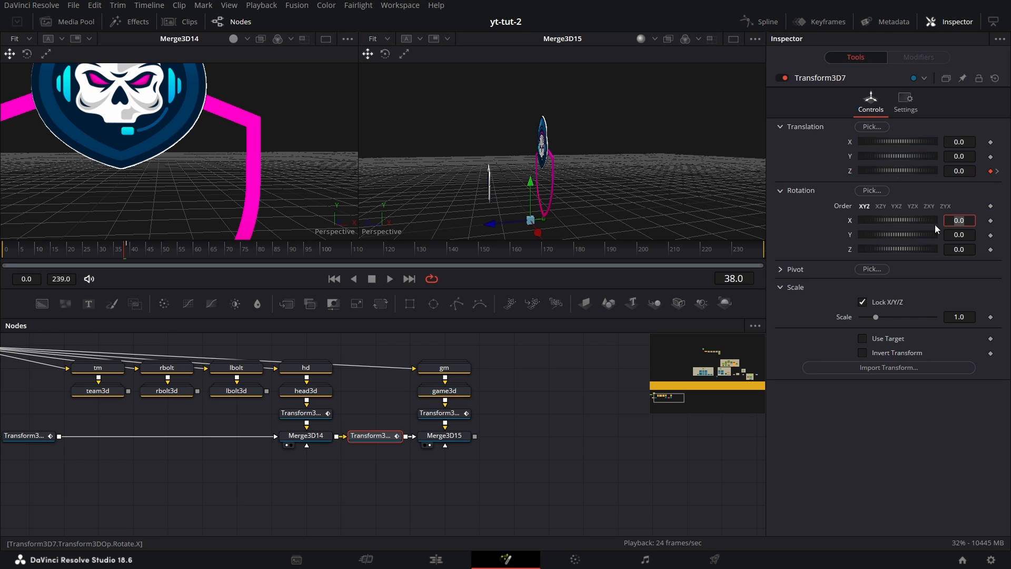
Move to frame 41 and key Transform3D7's Z translation at 0 as well.
{"action": "left_click", "coordinate": [997, 172]}
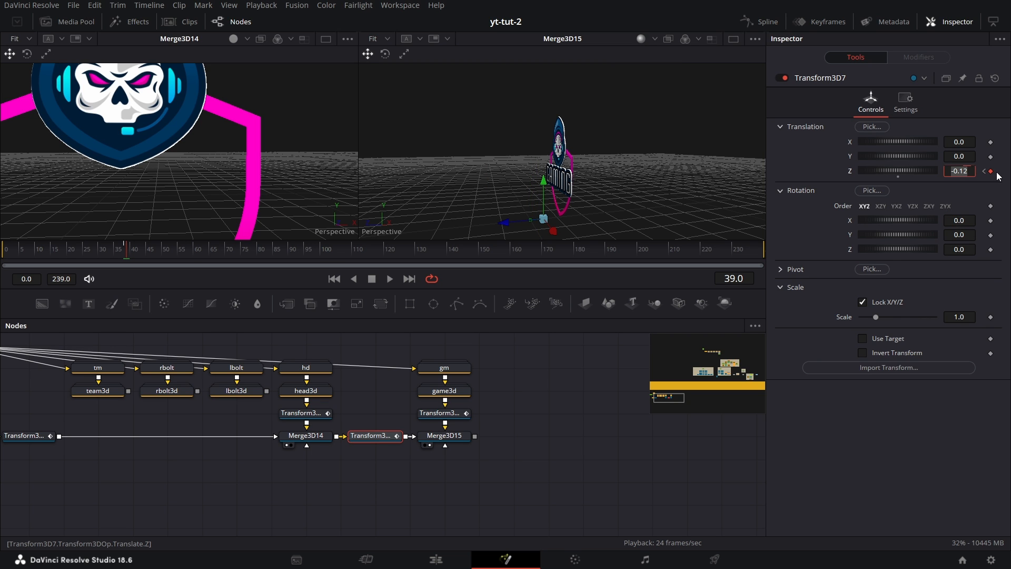
{"action": "key", "text": "Right"}
{"action": "key", "text": "Right"}
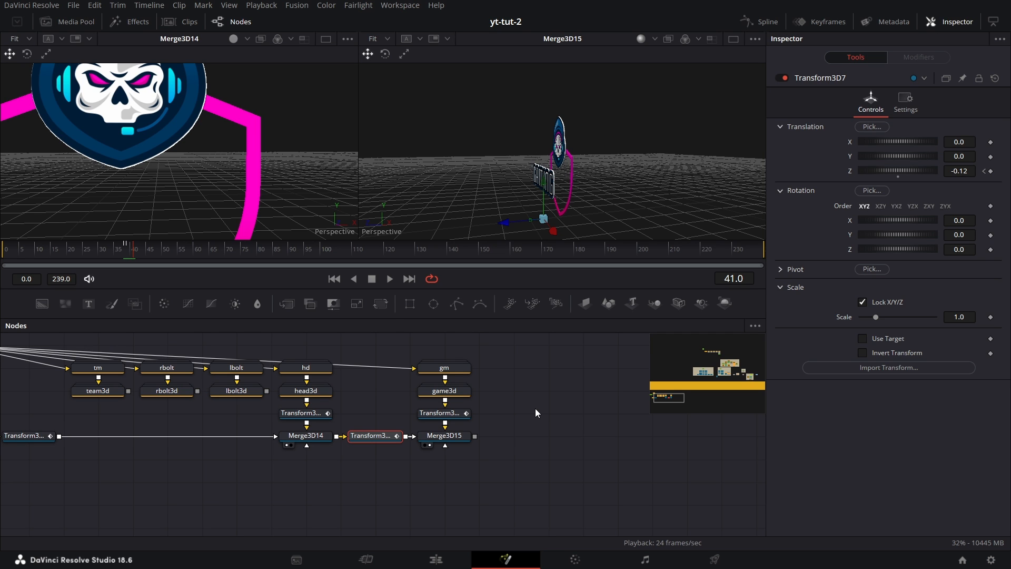
{"action": "key", "text": "Right"}
{"action": "key", "text": "Left"}
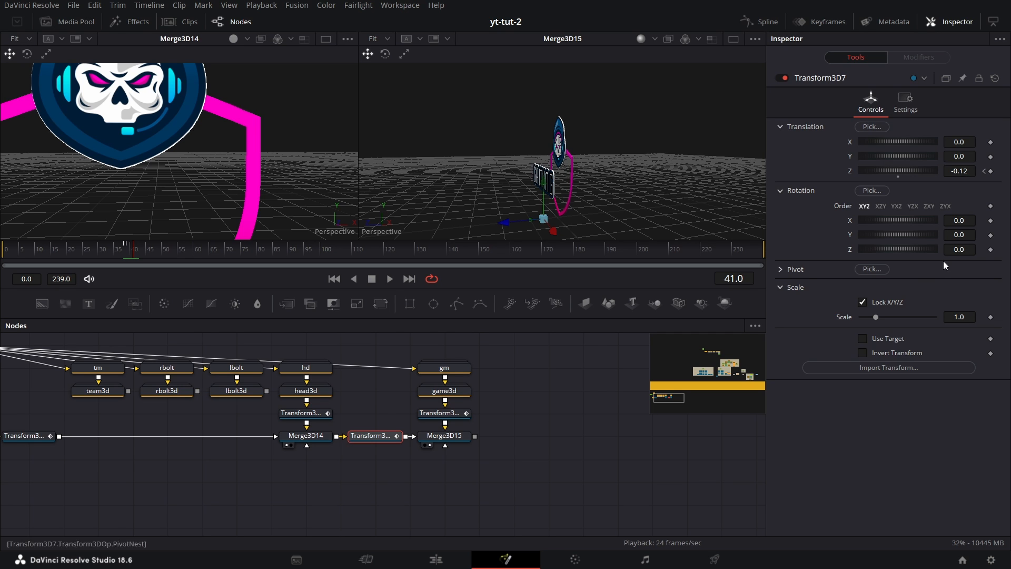
{"action": "left_click", "coordinate": [972, 170]}
{"action": "type", "text": "0"}
{"action": "key", "text": "Tab"}
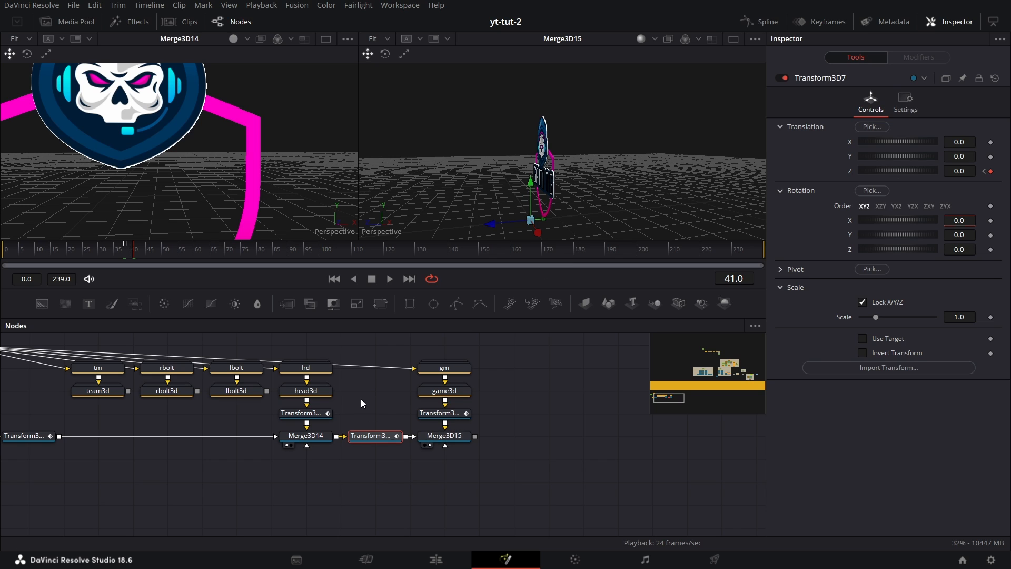
Select all Z Offset keyframes of Transform3D7 in the Spline editor and smooth them.
{"action": "left_click", "coordinate": [770, 23]}
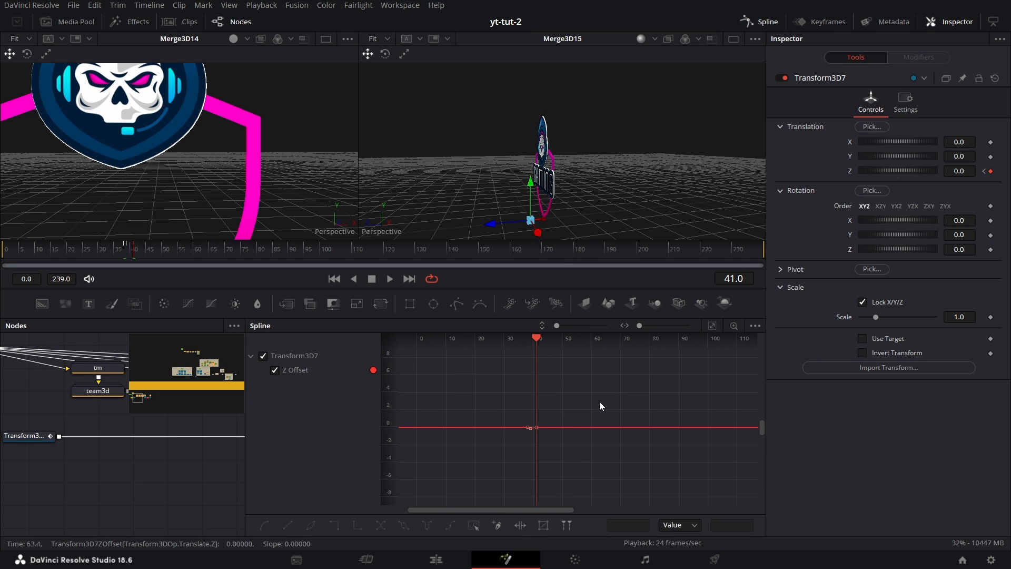
{"action": "left_click", "coordinate": [712, 326]}
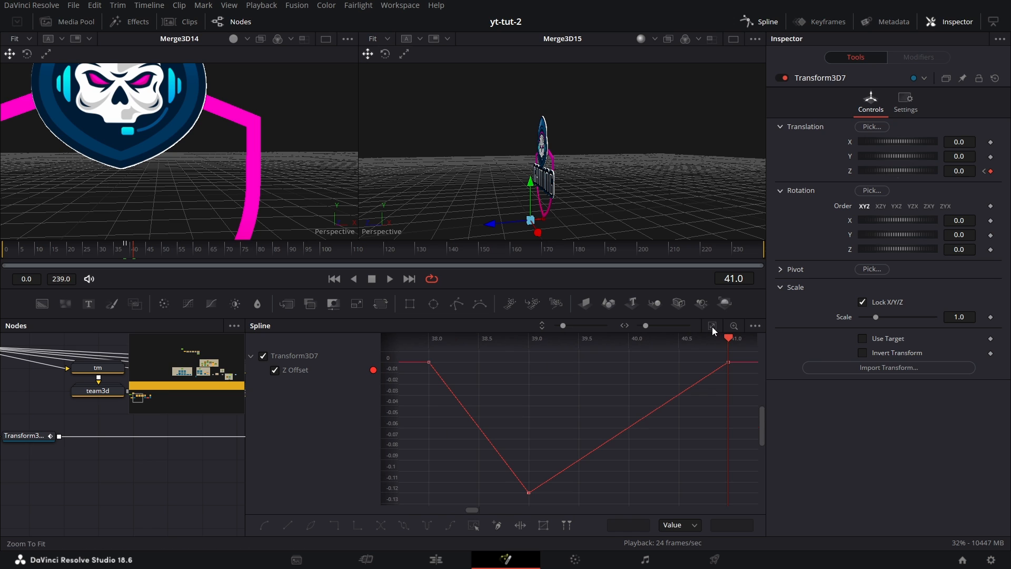
{"action": "left_click", "coordinate": [474, 526]}
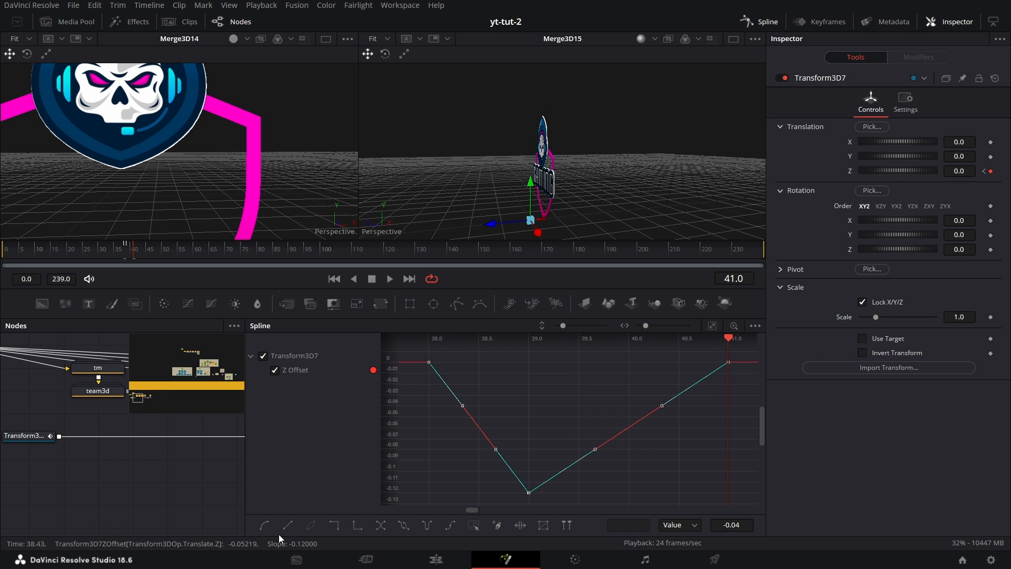
{"action": "left_click", "coordinate": [261, 527]}
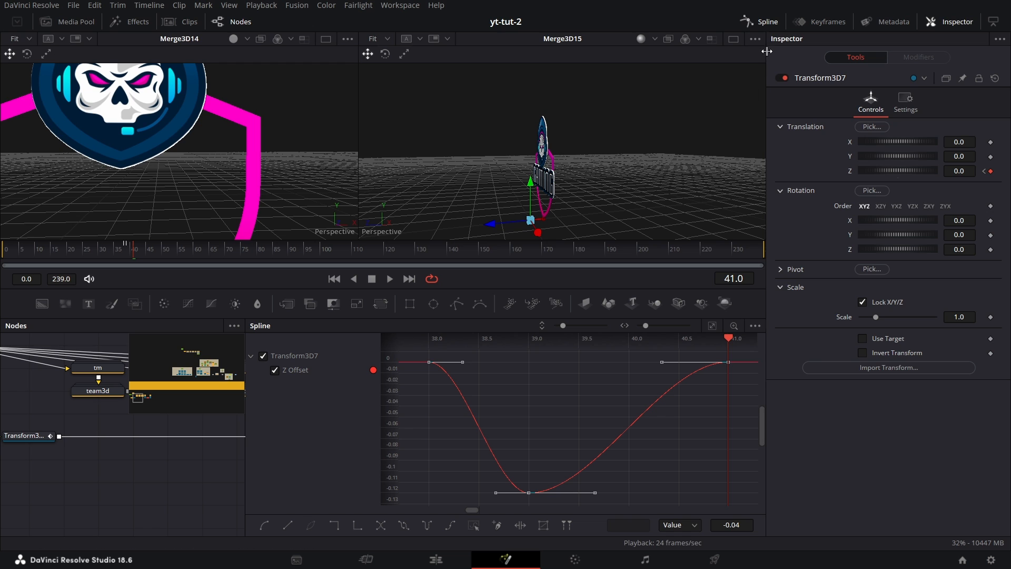
{"action": "left_click", "coordinate": [775, 23]}
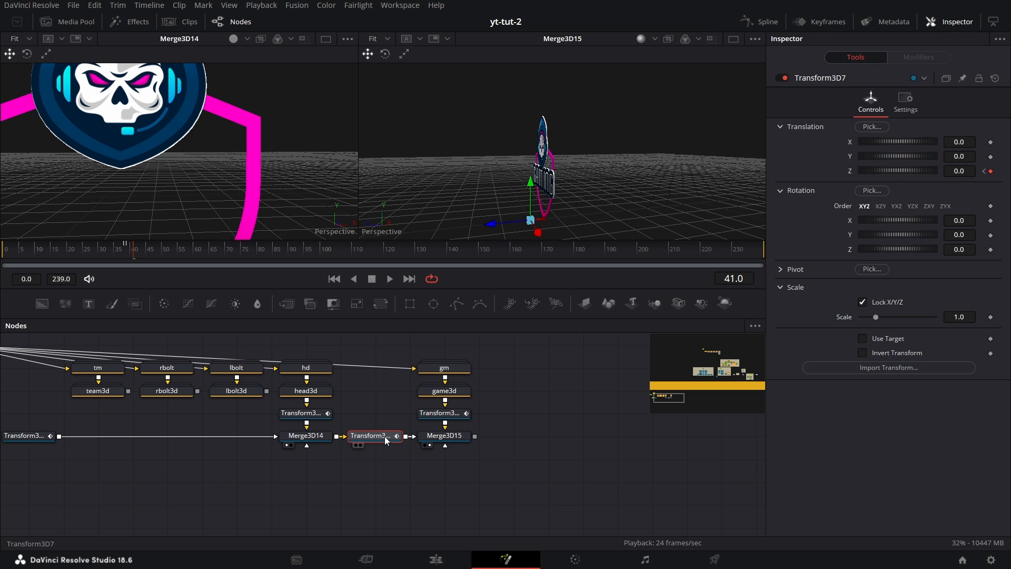
Open the Keyframes editor and inspect the Z Offset keyframes of Transform3D6 and Transform3D7 around frame 36.
{"action": "left_click", "coordinate": [430, 414], "text": "ctrl"}
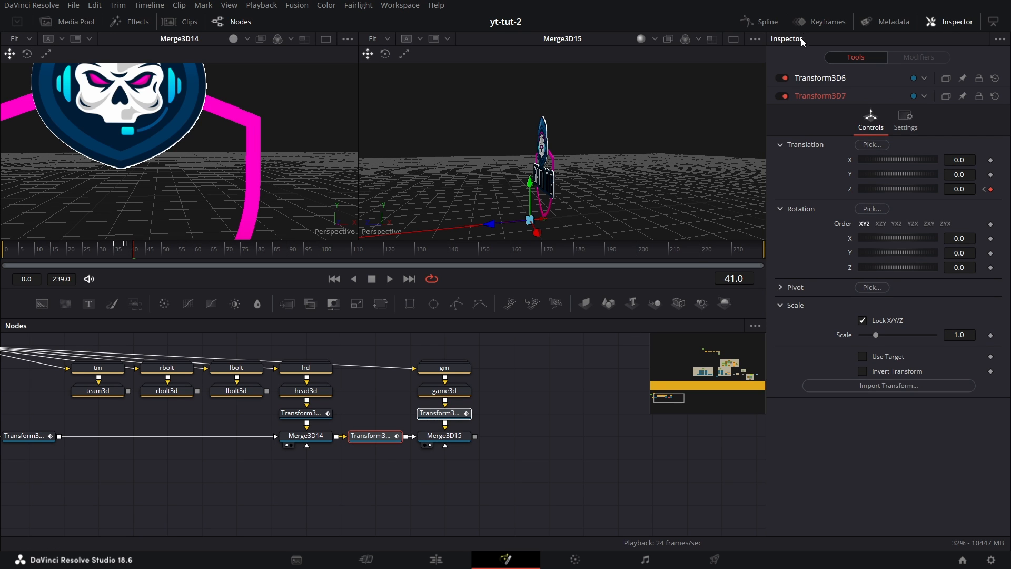
{"action": "left_click", "coordinate": [805, 22]}
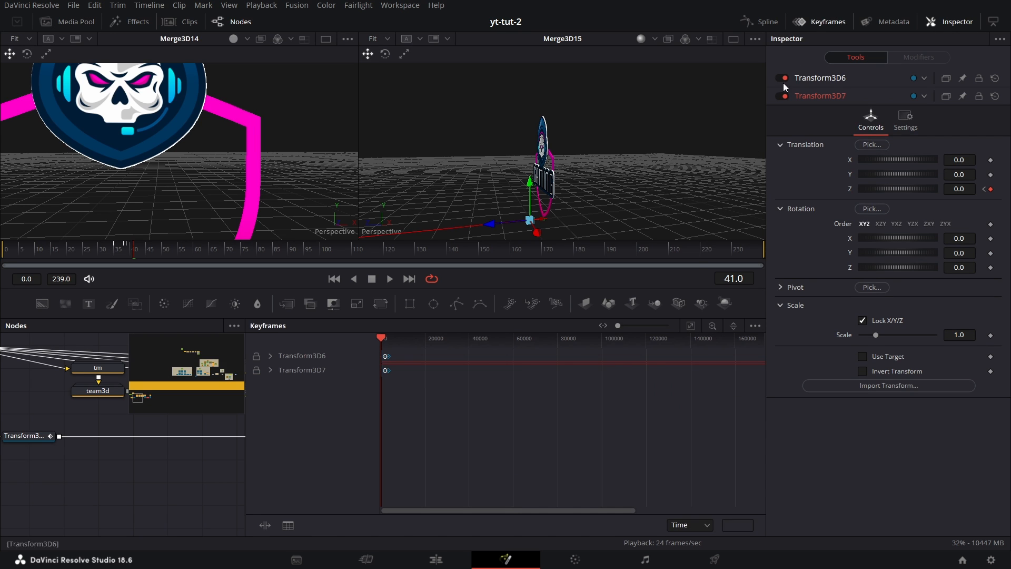
{"action": "left_click", "coordinate": [690, 326]}
{"action": "left_click", "coordinate": [271, 356]}
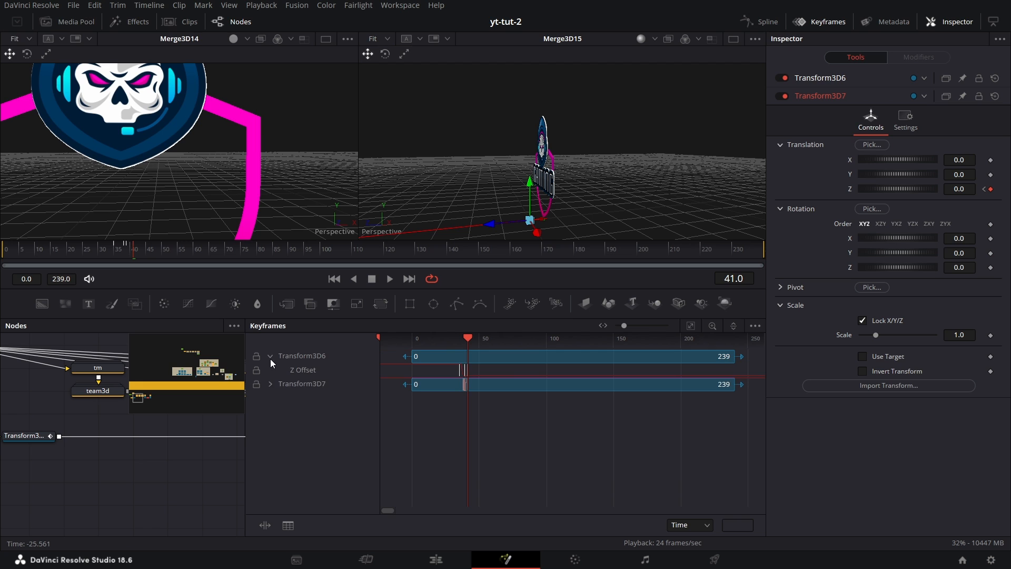
{"action": "left_click", "coordinate": [271, 384]}
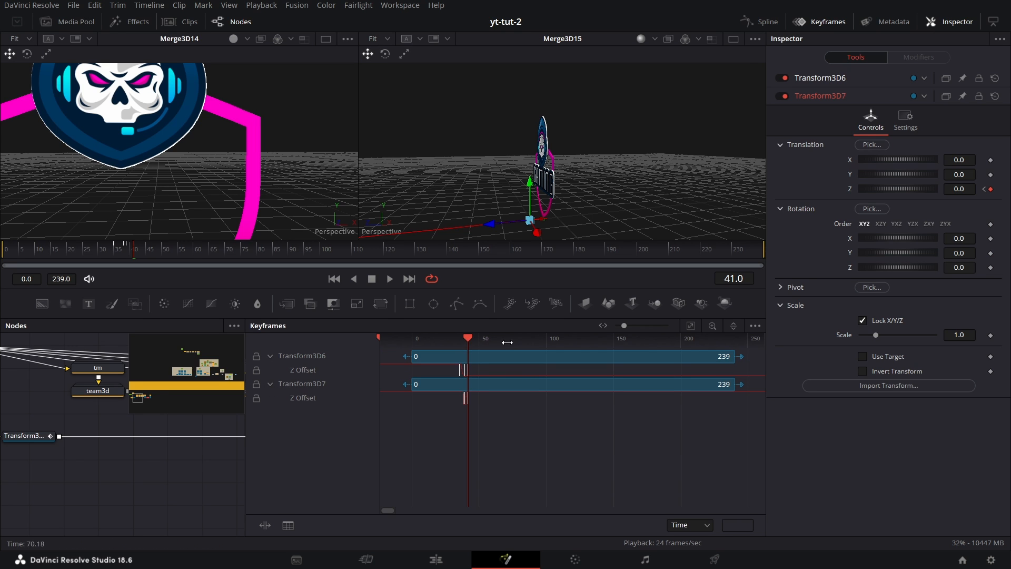
{"action": "left_click_drag", "start_coordinate": [624, 326], "coordinate": [646, 327]}
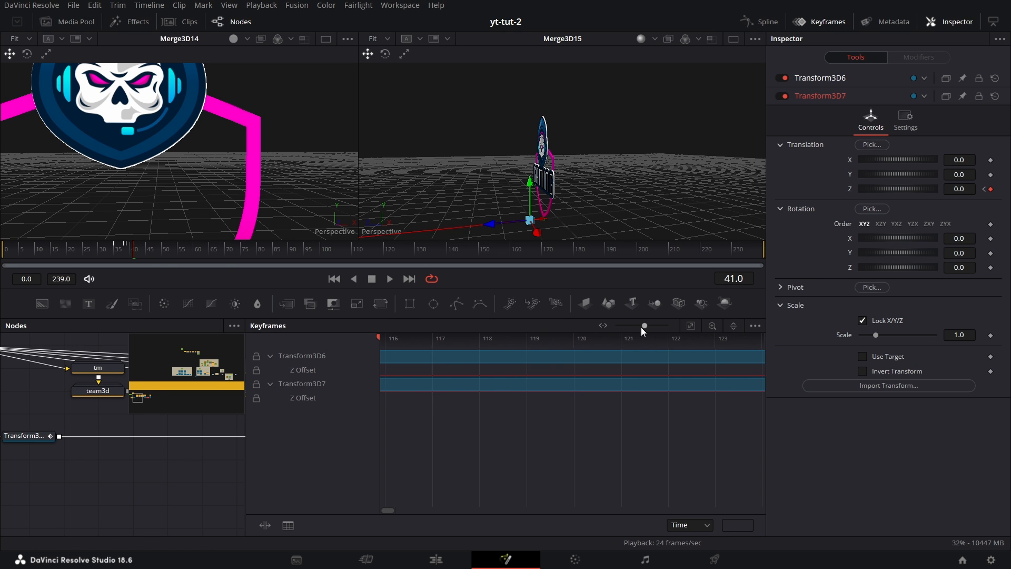
{"action": "left_click", "coordinate": [120, 254]}
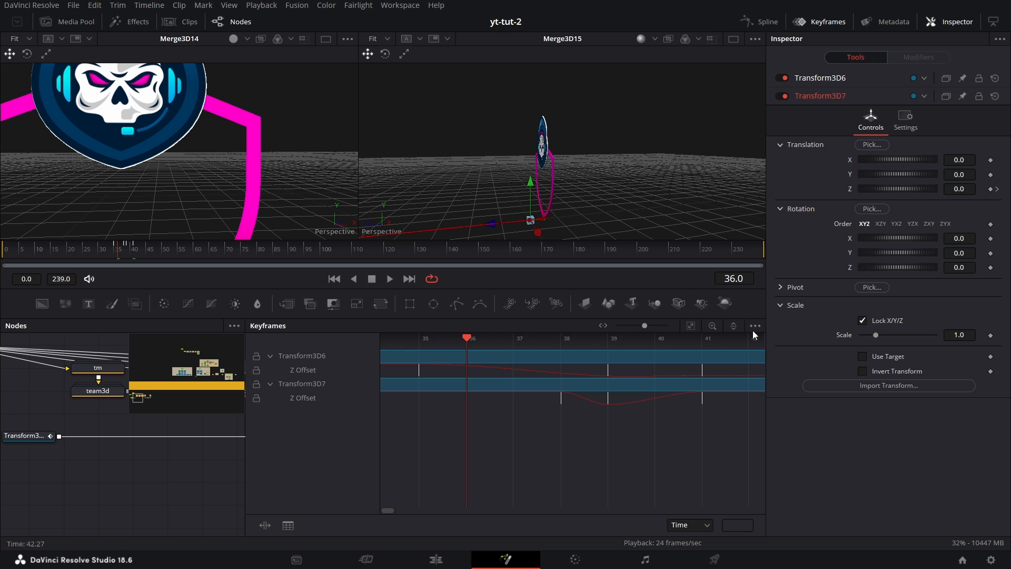
Close the Keyframes editor and play the animation from the start to review the logo motion.
{"action": "left_click", "coordinate": [826, 25]}
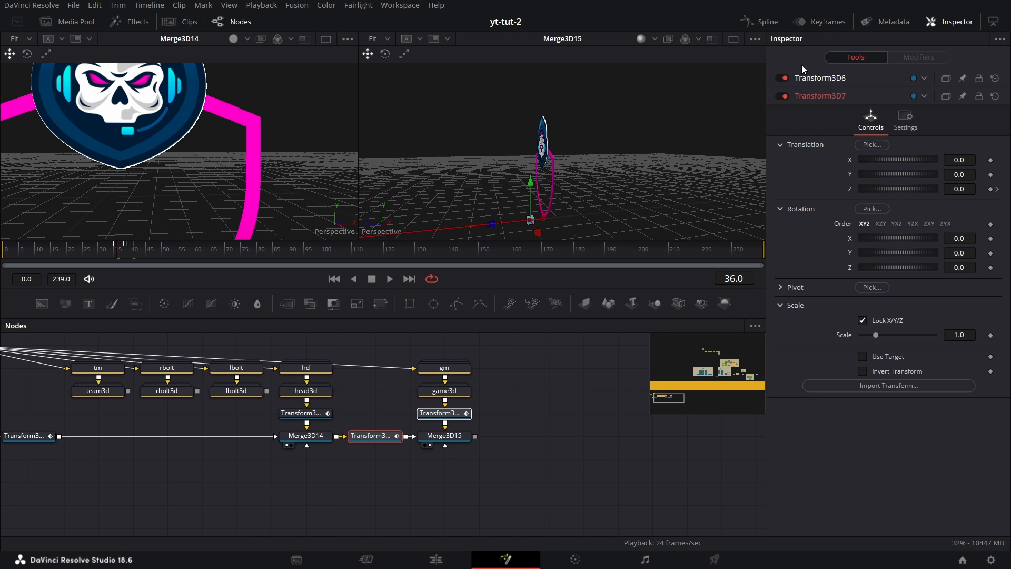
{"action": "left_click", "coordinate": [491, 428]}
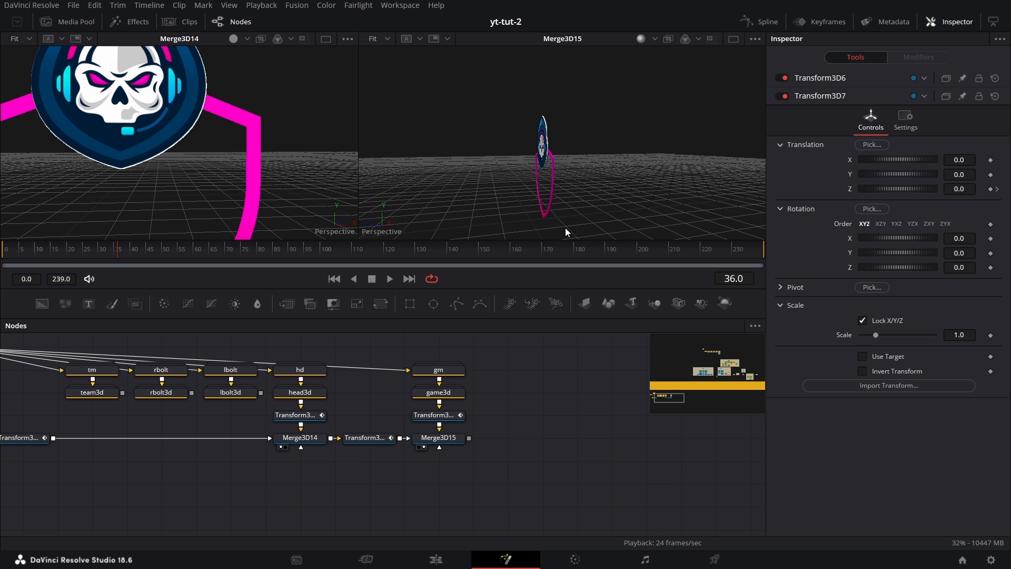
{"action": "left_click_drag", "start_coordinate": [566, 197], "coordinate": [741, 188]}
{"action": "left_click_drag", "start_coordinate": [67, 256], "coordinate": [2, 251]}
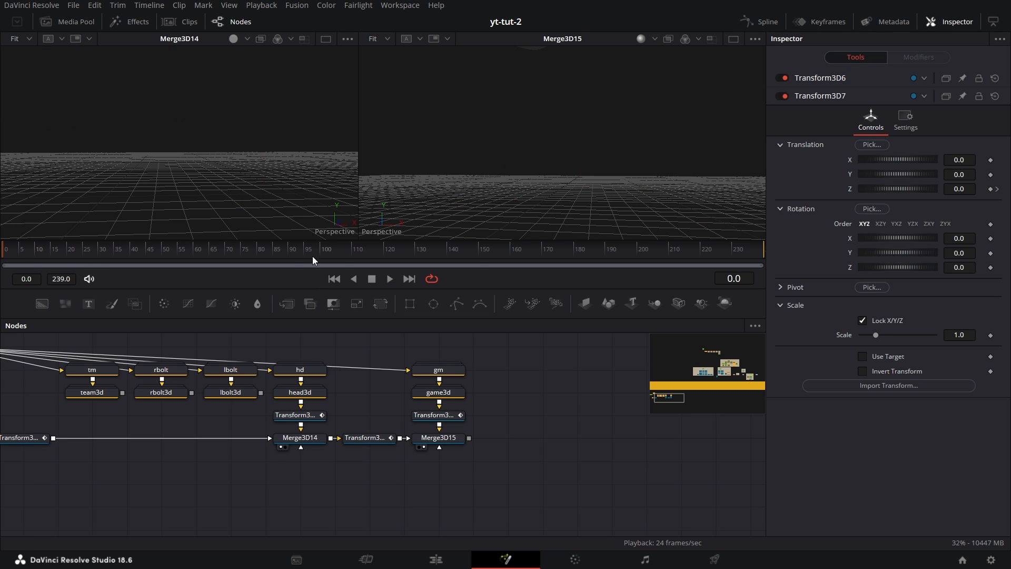
{"action": "left_click", "coordinate": [391, 280]}
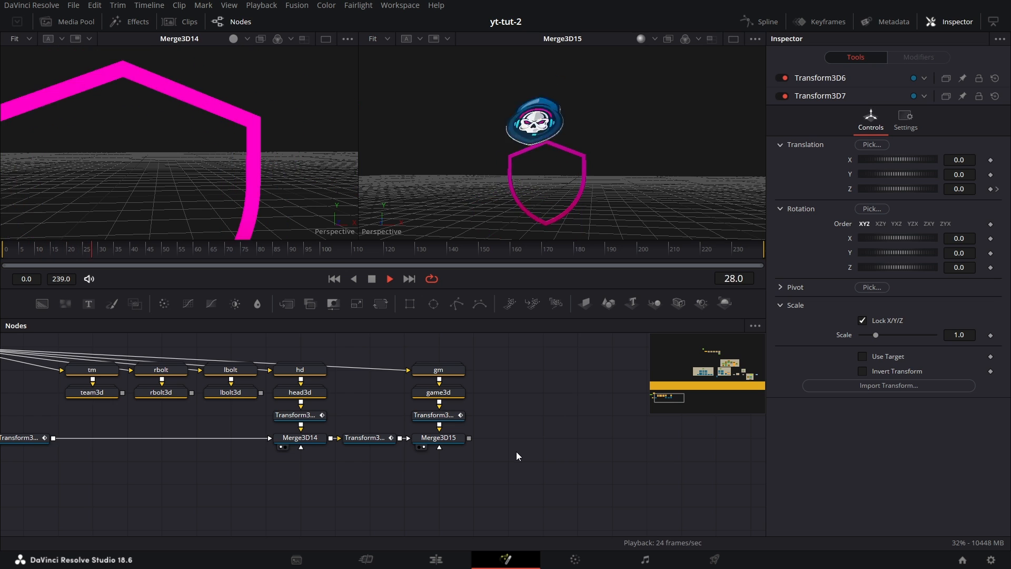
{"action": "key", "text": "space"}
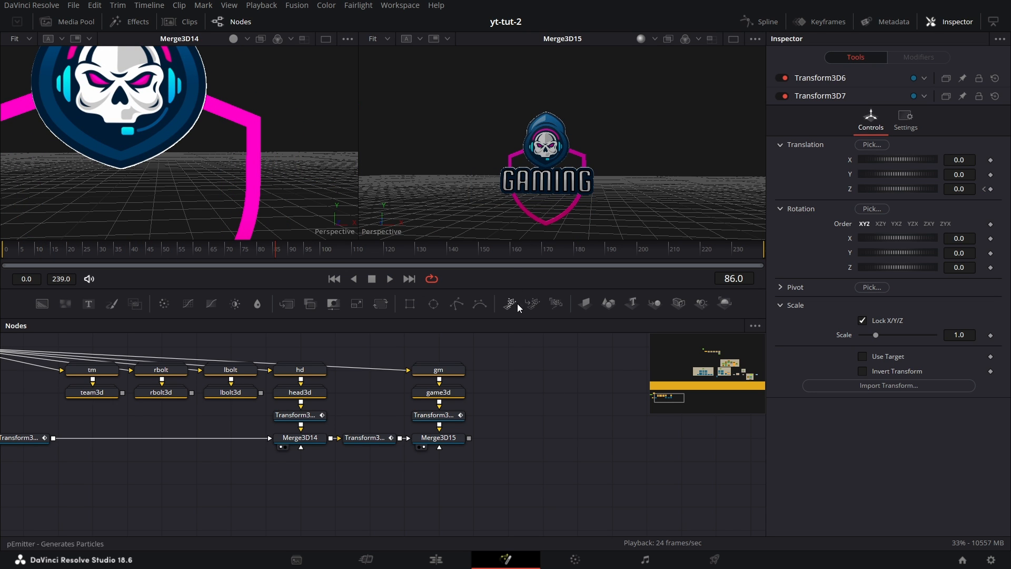
Move the tm and team3d nodes beside the gm branch in the node graph.
{"action": "mouse_move", "coordinate": [216, 258]}
{"action": "left_mouse_down"}
{"action": "mouse_move", "coordinate": [228, 255]}
{"action": "mouse_move", "coordinate": [217, 257]}
{"action": "left_mouse_up"}
{"action": "left_click", "coordinate": [437, 415]}
{"action": "mouse_move", "coordinate": [128, 248]}
{"action": "left_mouse_down"}
{"action": "mouse_move", "coordinate": [102, 253]}
{"action": "mouse_move", "coordinate": [128, 254]}
{"action": "left_mouse_up"}
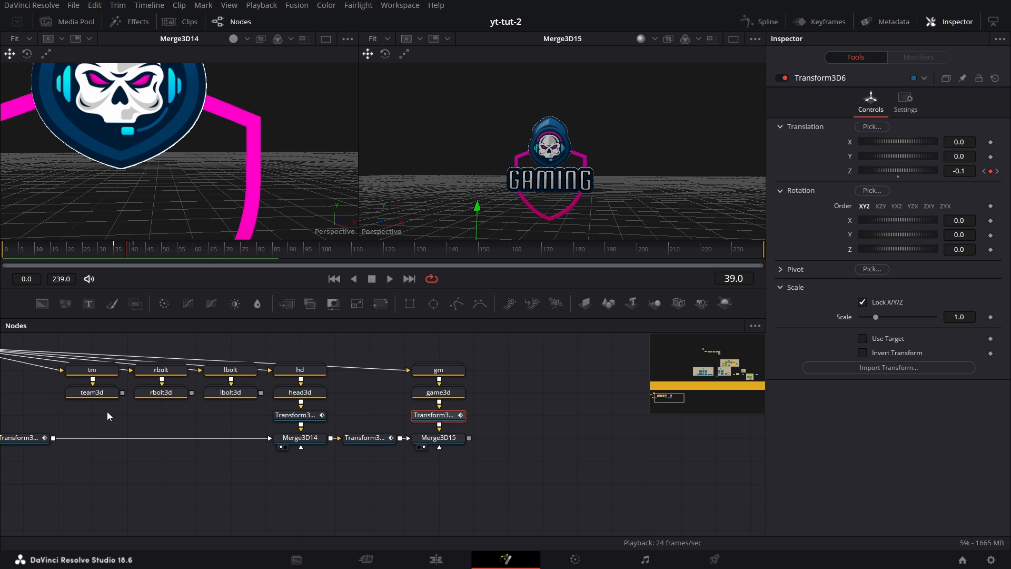
{"action": "left_click_drag", "start_coordinate": [78, 412], "coordinate": [534, 369]}
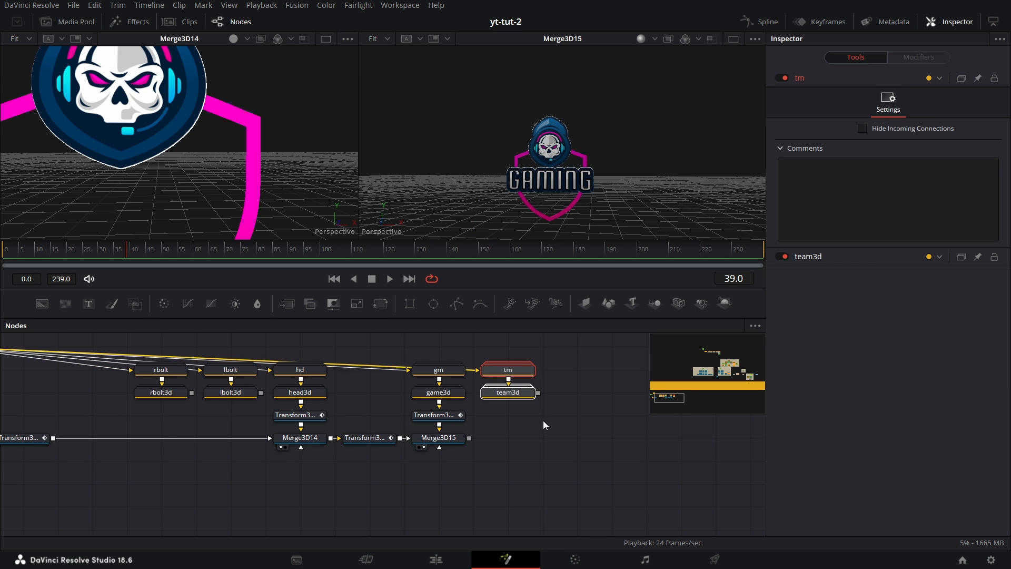
Add a Transform 3D node after team3d and connect its output into Merge3D15.
{"action": "left_click", "coordinate": [541, 416]}
{"action": "left_click_drag", "start_coordinate": [540, 416], "coordinate": [370, 441]}
{"action": "left_click", "coordinate": [353, 419]}
{"action": "key", "text": "shift+space"}
{"action": "type", "text": "tra"}
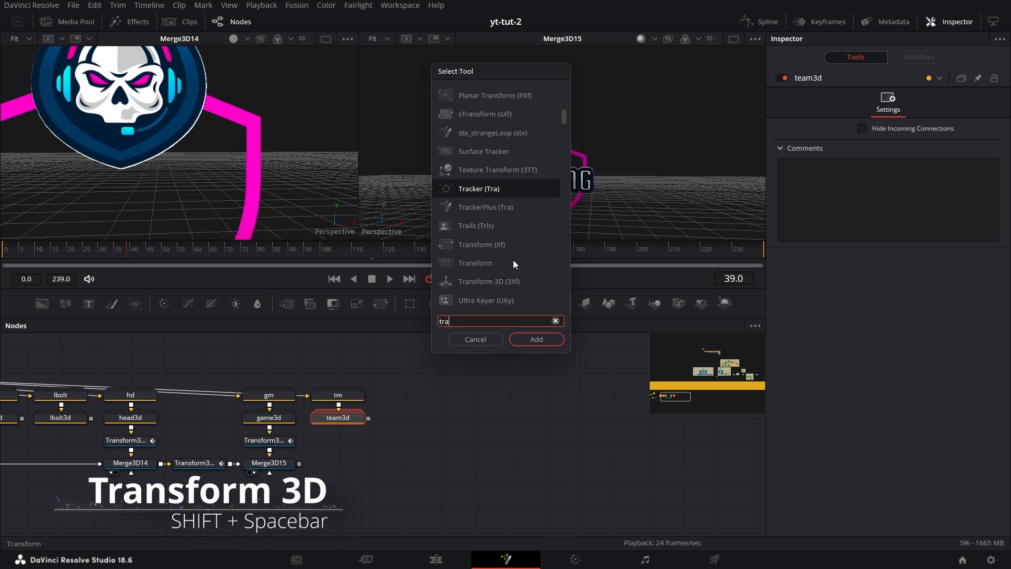
{"action": "left_click", "coordinate": [510, 281]}
{"action": "left_click", "coordinate": [527, 340]}
{"action": "mouse_move", "coordinate": [415, 419]}
{"action": "left_mouse_down"}
{"action": "mouse_move", "coordinate": [361, 442]}
{"action": "mouse_move", "coordinate": [414, 413]}
{"action": "left_mouse_up"}
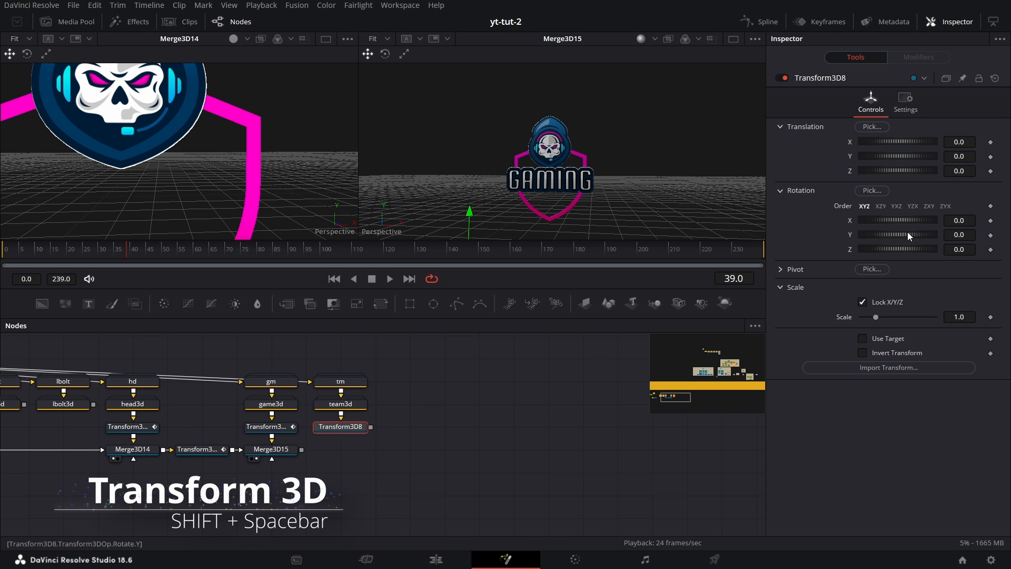
{"action": "left_click_drag", "start_coordinate": [371, 430], "coordinate": [299, 452]}
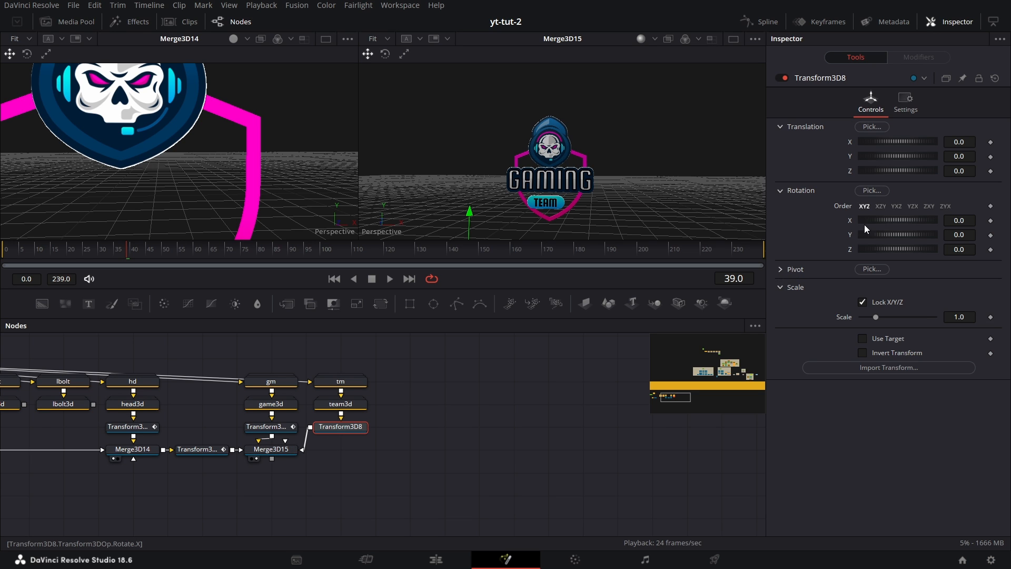
Set Transform3D8's pivot Y to 0.385 and try out different X rotation values.
{"action": "left_click_drag", "start_coordinate": [893, 221], "coordinate": [896, 225]}
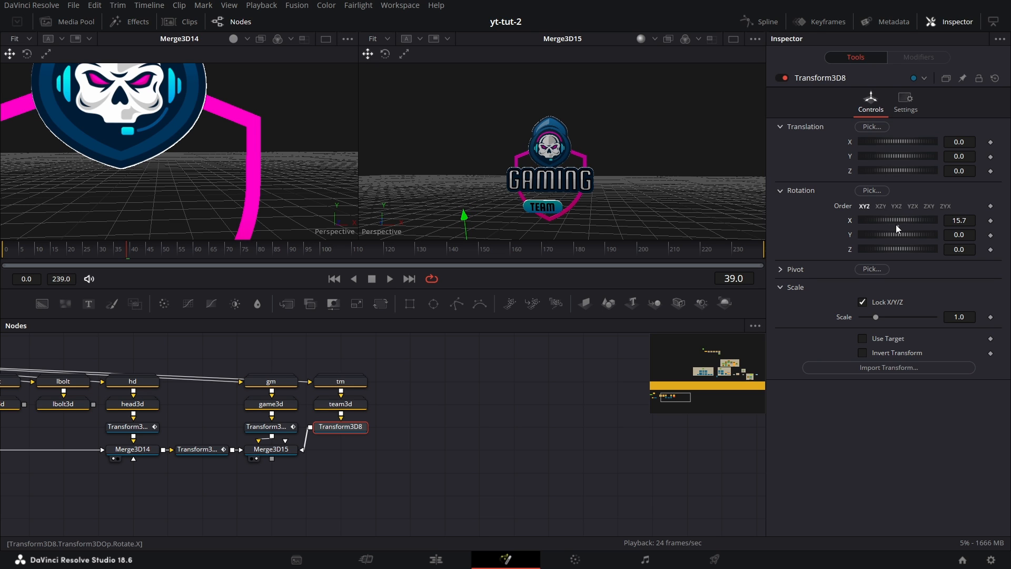
{"action": "left_click", "coordinate": [782, 270]}
{"action": "left_click_drag", "start_coordinate": [893, 299], "coordinate": [937, 295]}
{"action": "type", "text": "8"}
{"action": "key", "text": "Tab"}
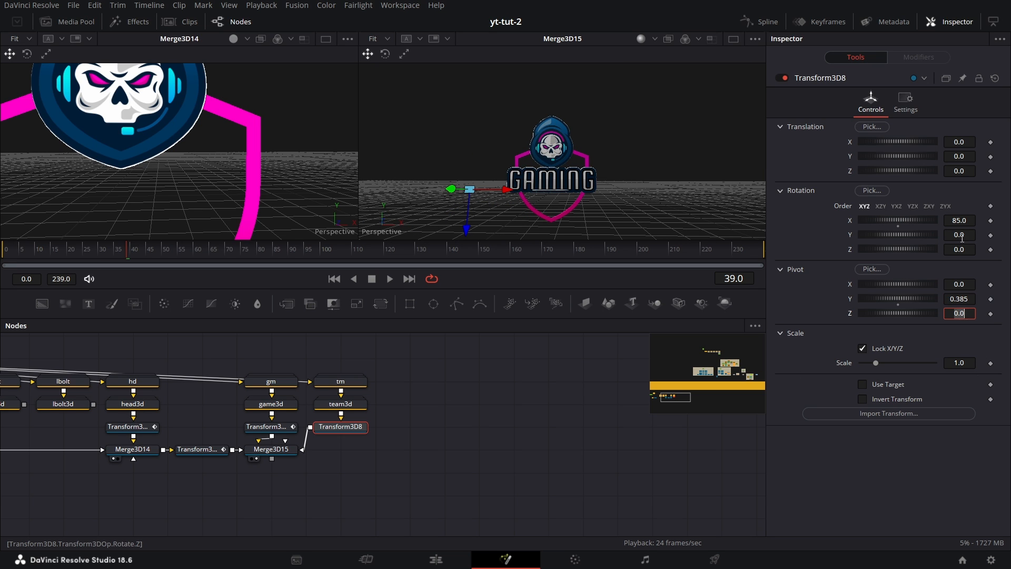
{"action": "left_click_drag", "start_coordinate": [959, 220], "coordinate": [937, 220]}
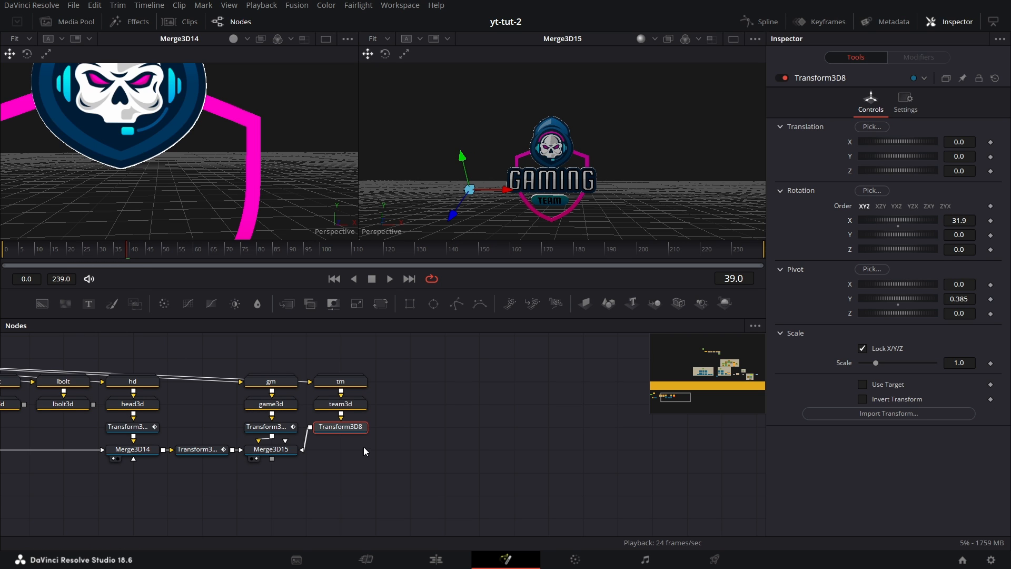
At frame 39, set Transform3D8's X rotation to 90 and keyframe it.
{"action": "left_click", "coordinate": [281, 431]}
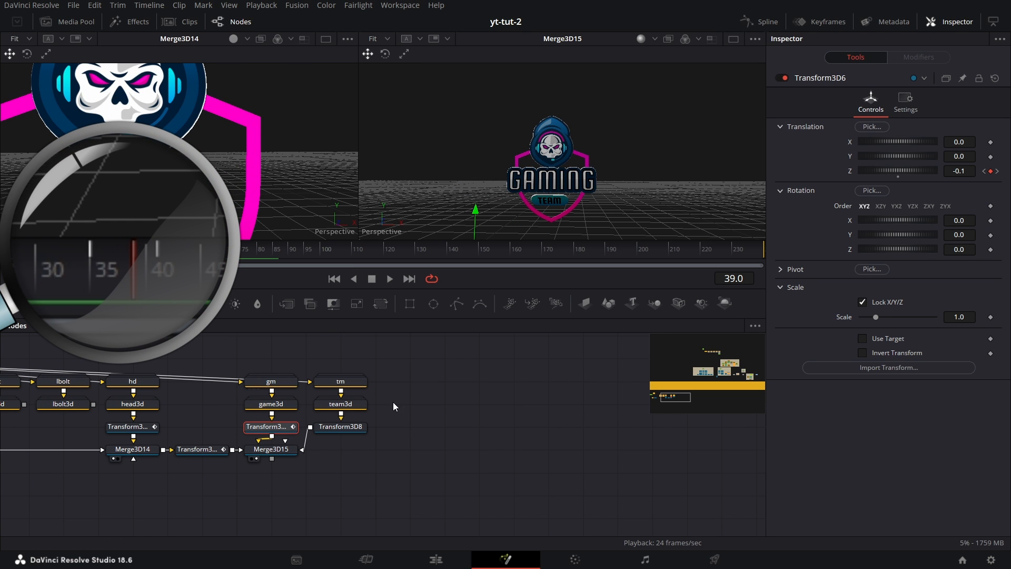
{"action": "left_click", "coordinate": [363, 427]}
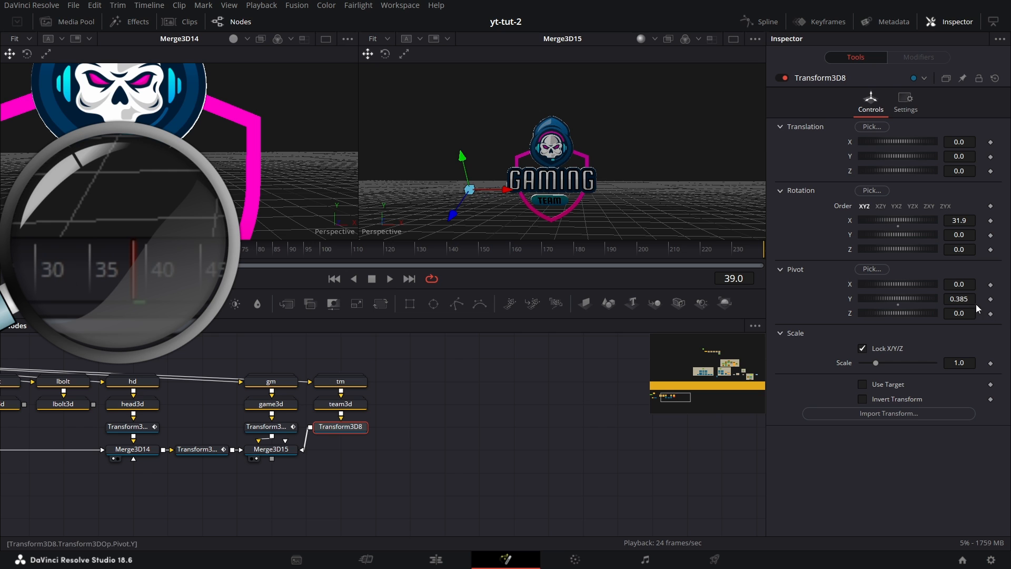
{"action": "mouse_move", "coordinate": [960, 222]}
{"action": "left_mouse_down"}
{"action": "mouse_move", "coordinate": [986, 221]}
{"action": "mouse_move", "coordinate": [974, 222]}
{"action": "left_mouse_up"}
{"action": "left_click", "coordinate": [974, 222]}
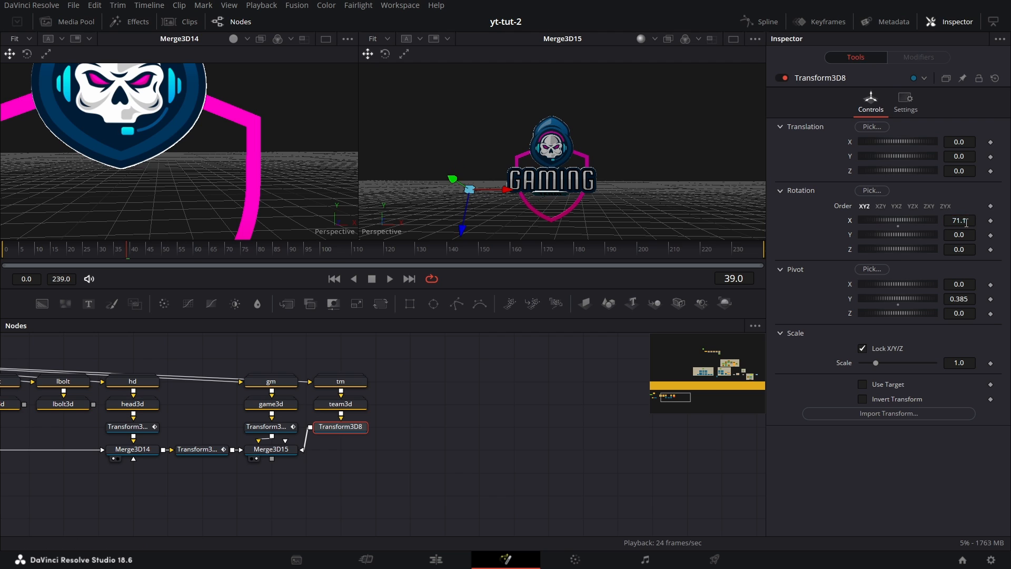
{"action": "type", "text": "90"}
{"action": "key", "text": "Tab"}
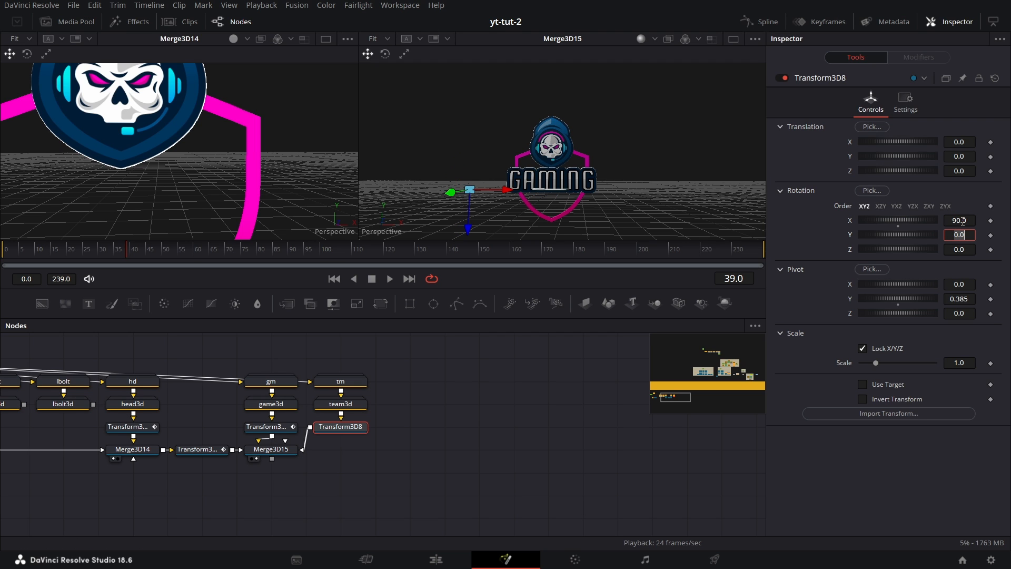
{"action": "left_click", "coordinate": [991, 220]}
Move to frame 44 and key Transform3D8's X rotation at -45.
{"action": "key", "text": "Right"}
{"action": "key", "text": "Right"}
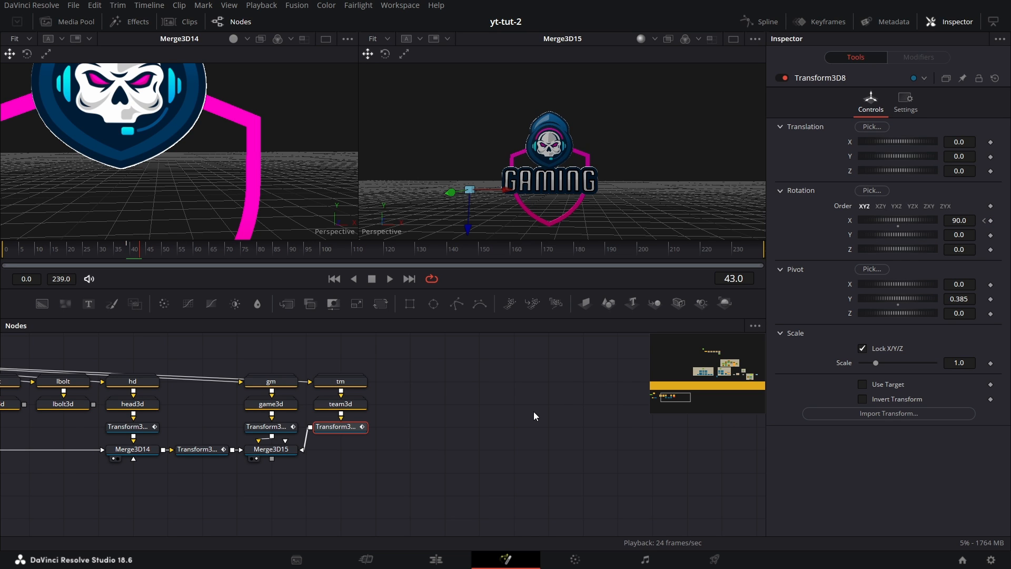
{"action": "key", "text": "Right"}
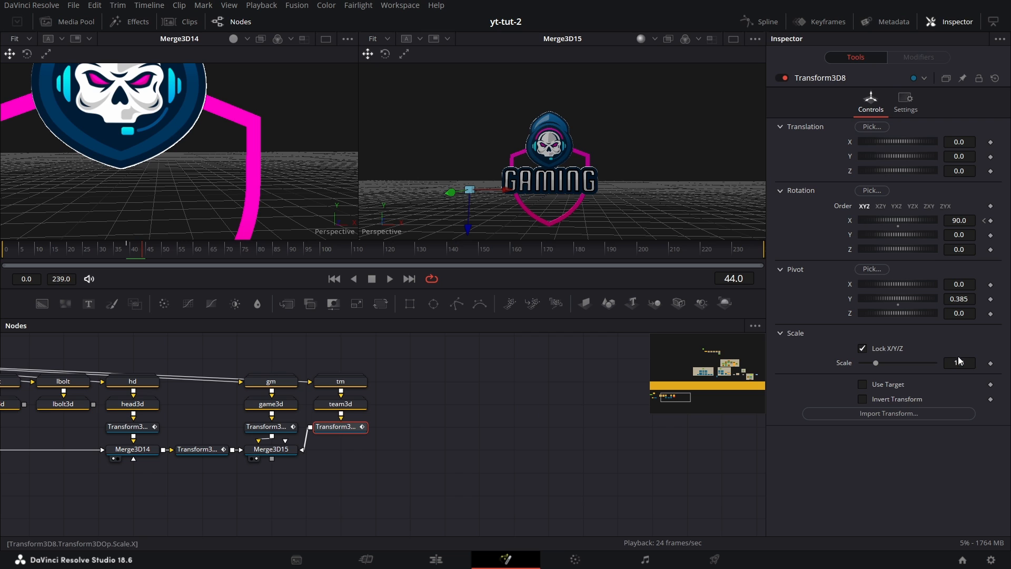
{"action": "left_click_drag", "start_coordinate": [954, 221], "coordinate": [900, 221]}
{"action": "double_click", "coordinate": [970, 222]}
{"action": "type", "text": "-45"}
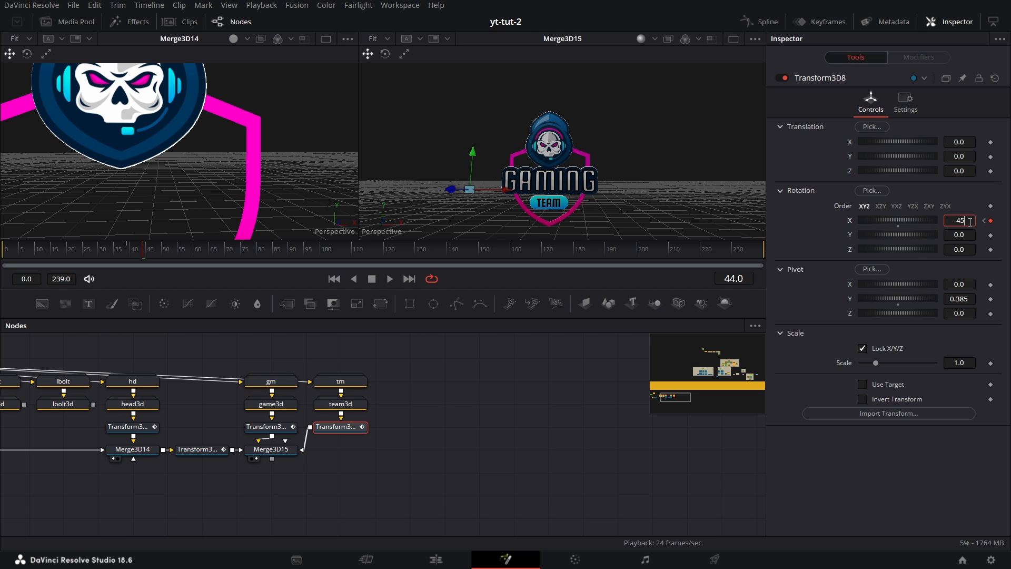
{"action": "key", "text": "Tab"}
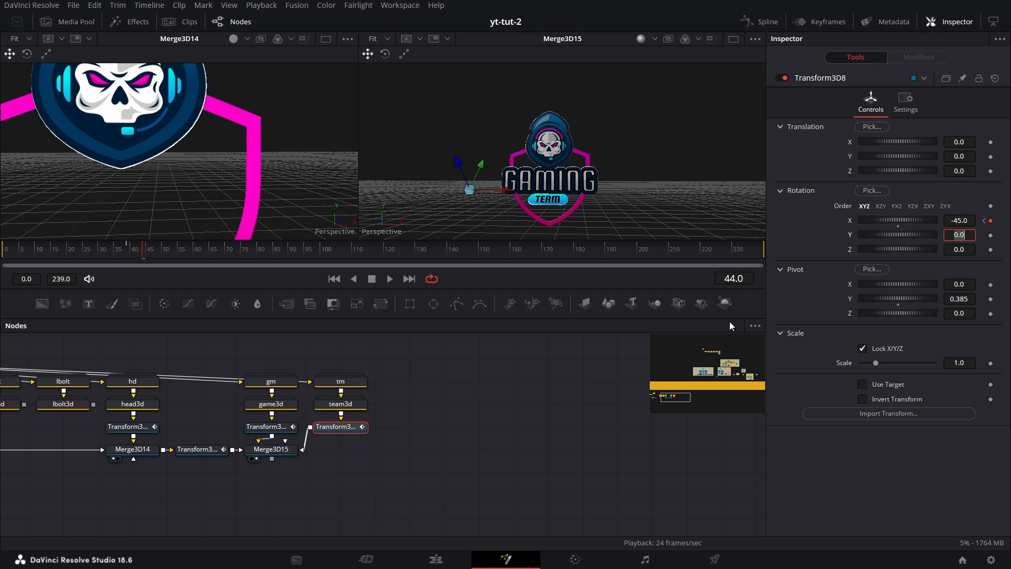
Move to frame 47 and key Transform3D8's X rotation at 35.
{"action": "left_click", "coordinate": [504, 461]}
{"action": "key", "text": "Right"}
{"action": "left_click", "coordinate": [971, 219]}
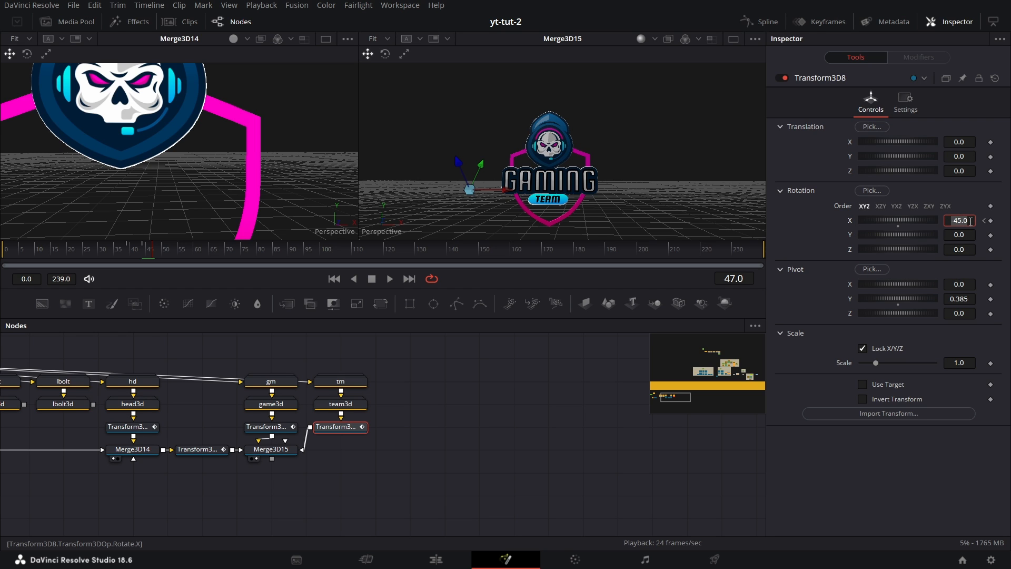
{"action": "type", "text": "35"}
{"action": "key", "text": "Return"}
Move to frame 50 and key Transform3D8's X rotation at -25.
{"action": "key", "text": "Right"}
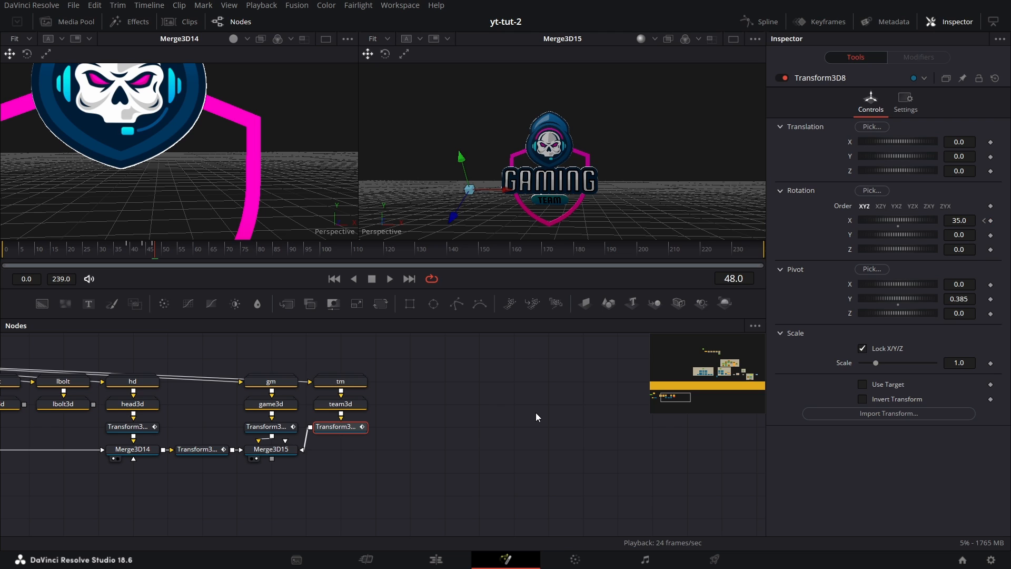
{"action": "key", "text": "Right"}
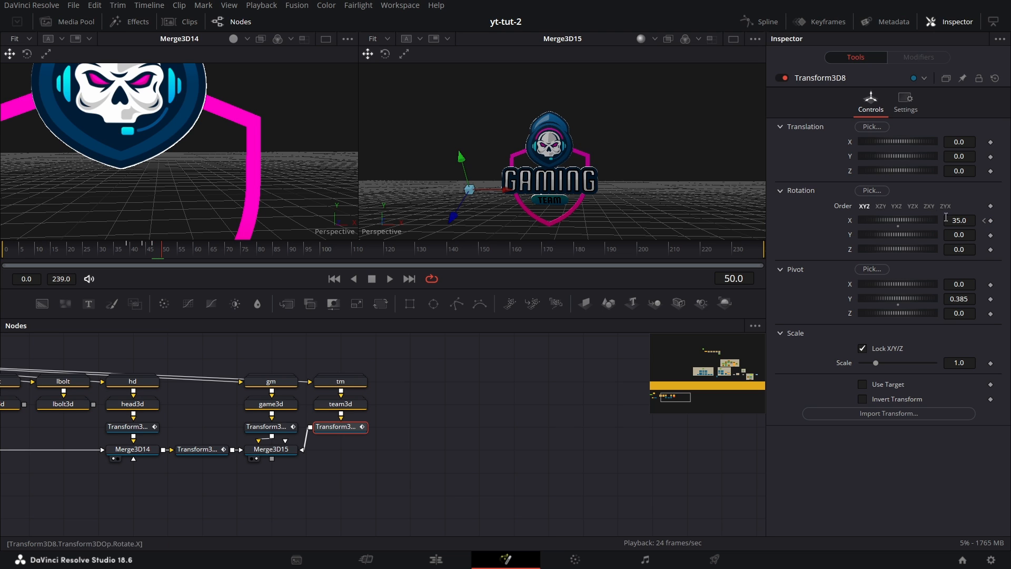
{"action": "left_click", "coordinate": [970, 220]}
{"action": "type", "text": "-25"}
{"action": "key", "text": "Tab"}
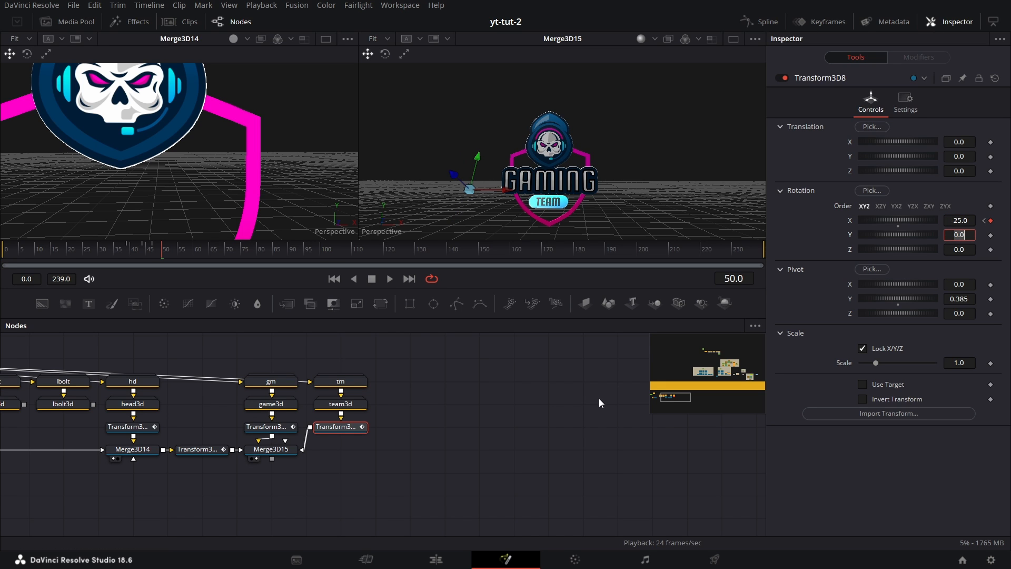
Key Transform3D8's X rotation at 15 at frame 53.
{"action": "left_click", "coordinate": [599, 399]}
{"action": "left_click", "coordinate": [973, 221]}
{"action": "key", "text": "BackSpace"}
{"action": "type", "text": "15"}
{"action": "key", "text": "Tab"}
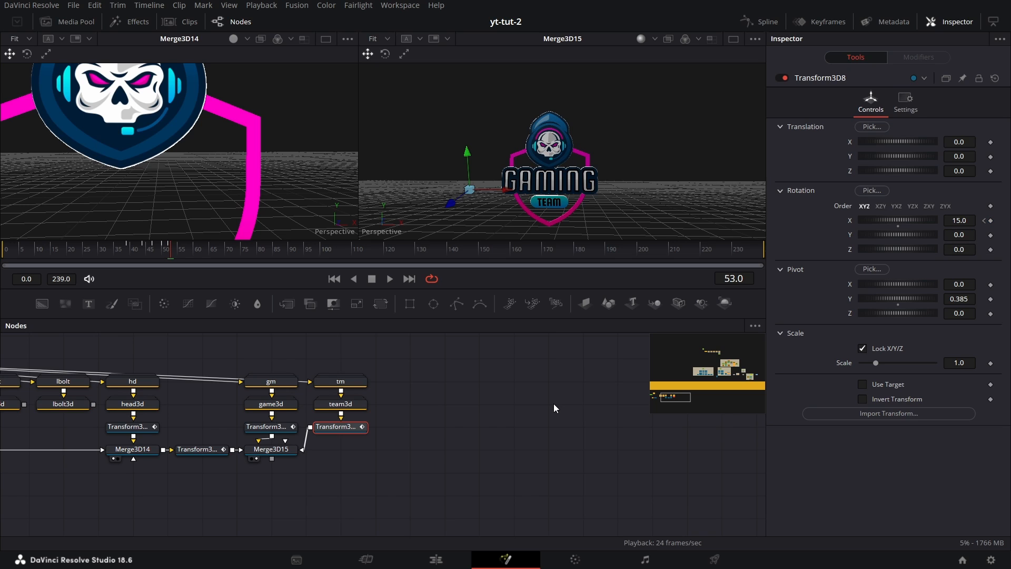
Key Transform3D8's X rotation at -5 on the following frame.
{"action": "left_click", "coordinate": [970, 221]}
{"action": "type", "text": "-5"}
{"action": "key", "text": "Return"}
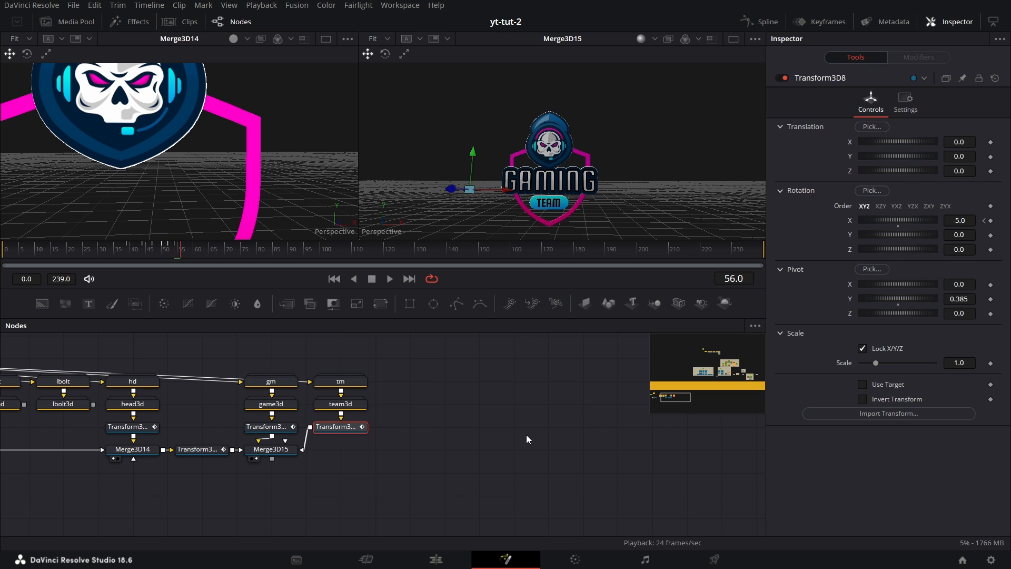
Key Transform3D8's X rotation at 0 at frame 56 and open the Spline editor to view its X Rotation curve.
{"action": "left_click", "coordinate": [966, 219]}
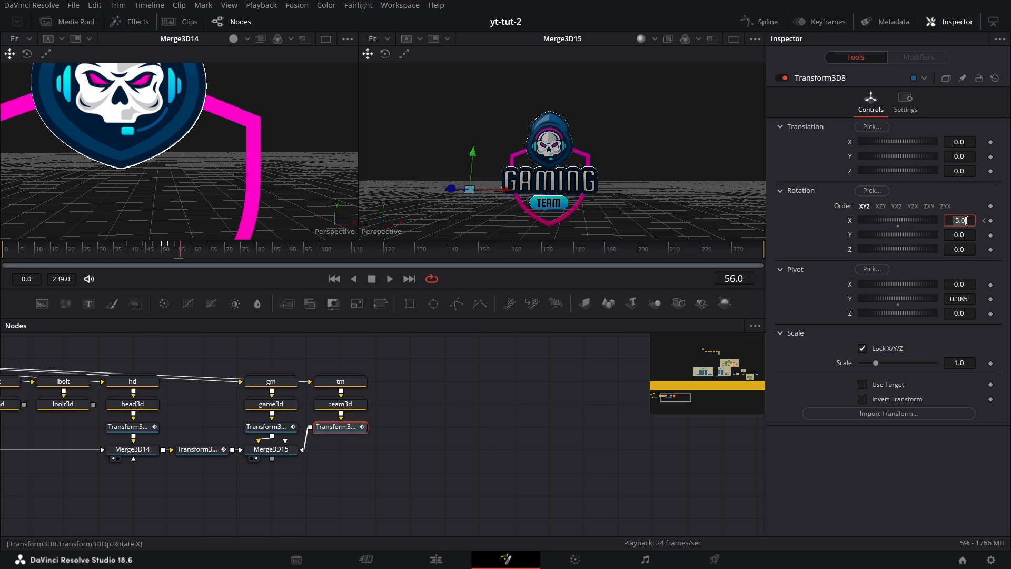
{"action": "type", "text": "0"}
{"action": "key", "text": "Tab"}
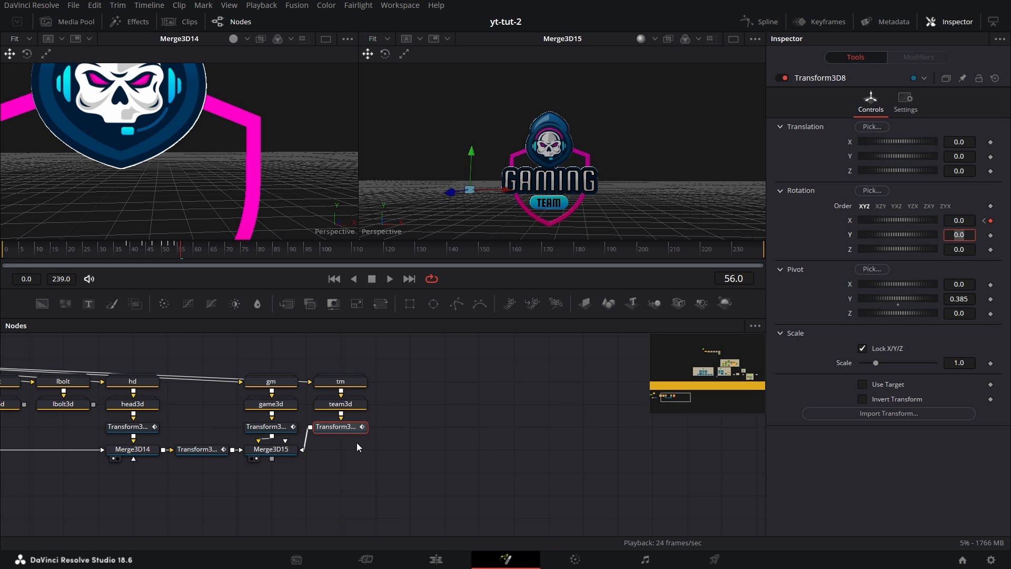
{"action": "left_click", "coordinate": [334, 429]}
{"action": "left_click", "coordinate": [770, 21]}
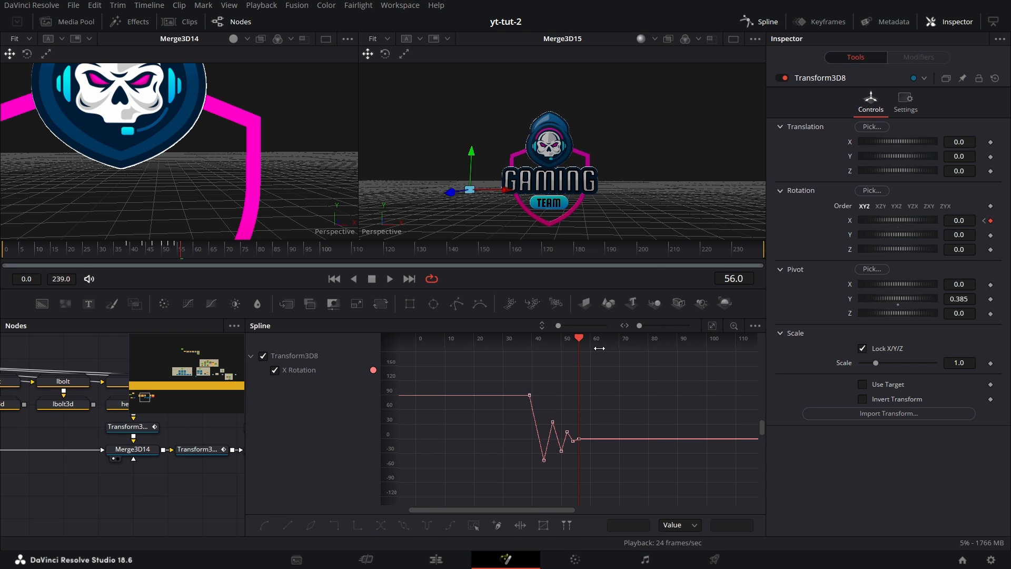
Select the bounce keyframes on Transform3D8's X Rotation curve, smooth them, and close the Spline editor.
{"action": "left_click_drag", "start_coordinate": [501, 368], "coordinate": [593, 476]}
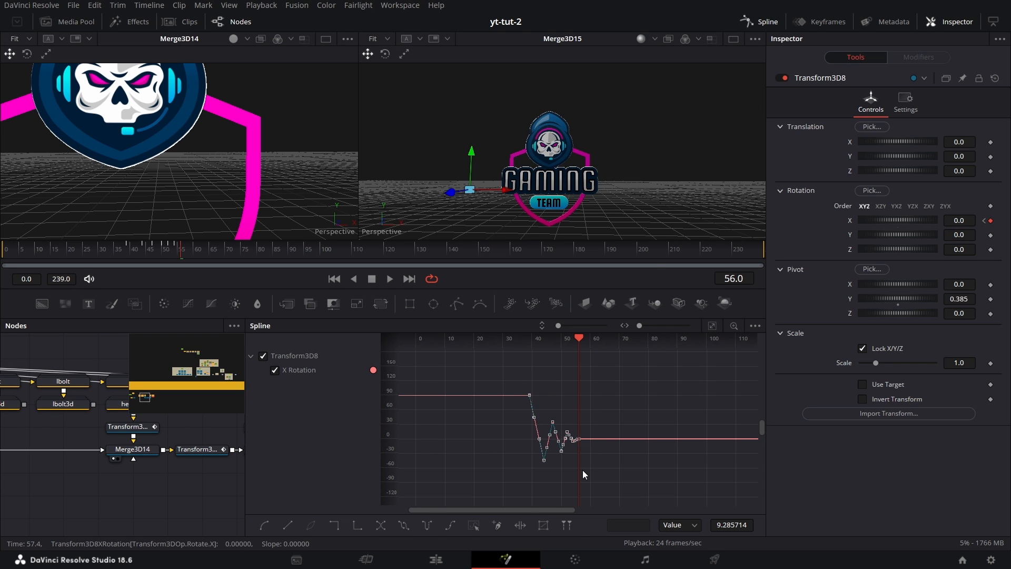
{"action": "left_click", "coordinate": [265, 526]}
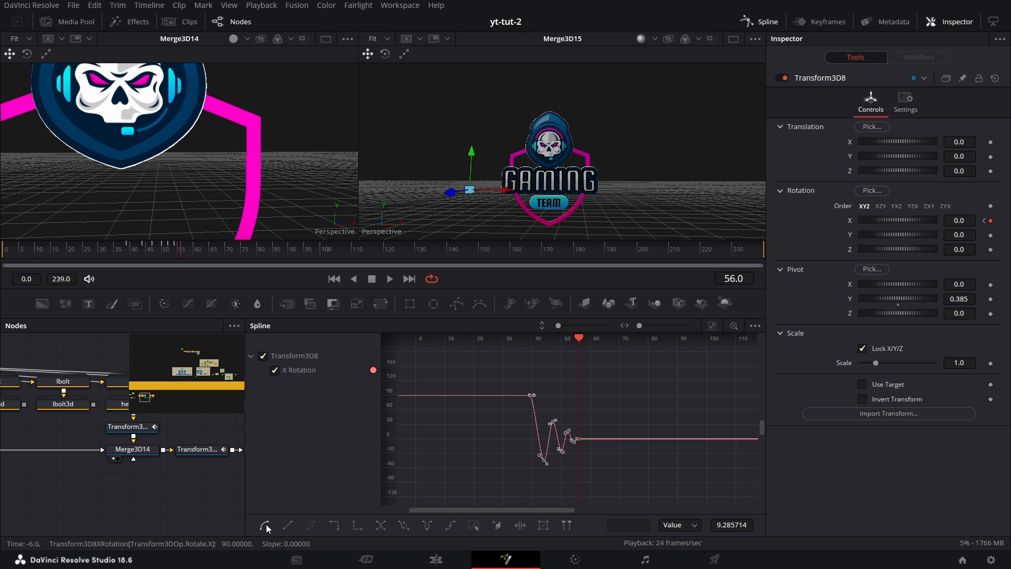
{"action": "left_click", "coordinate": [769, 21]}
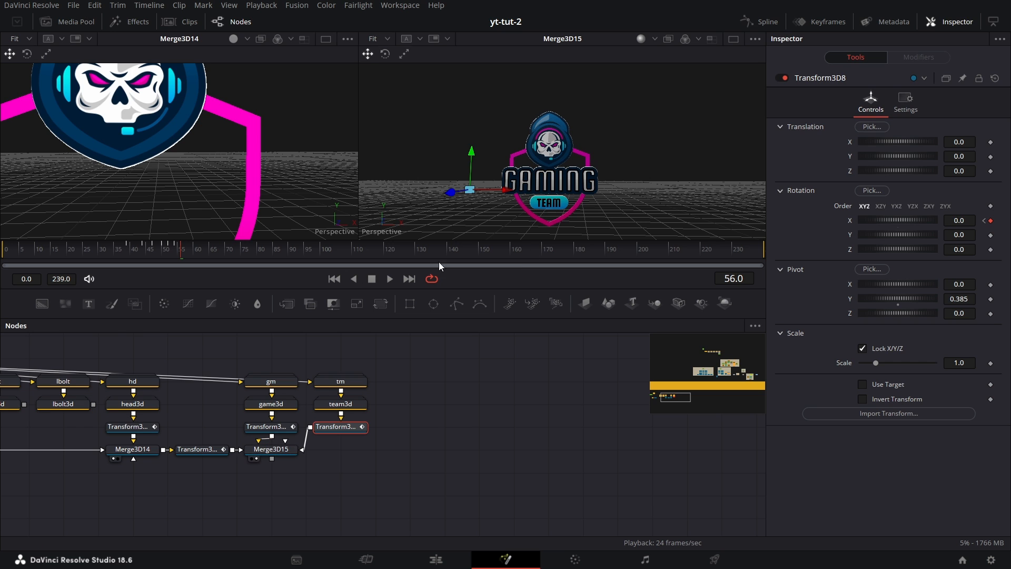
Play back the badge flip animation from the start.
{"action": "left_click_drag", "start_coordinate": [90, 258], "coordinate": [3, 254]}
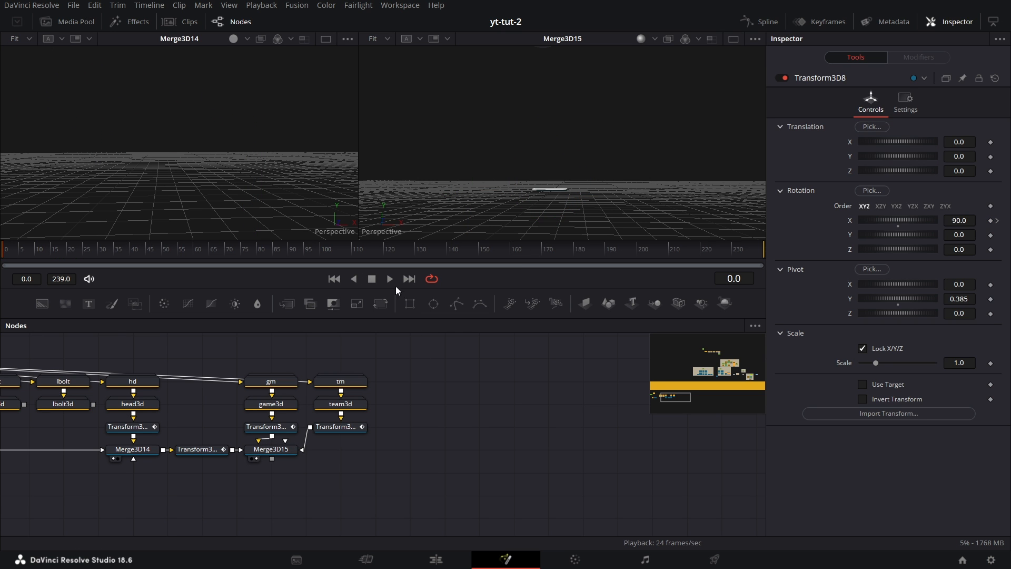
{"action": "left_click", "coordinate": [391, 278]}
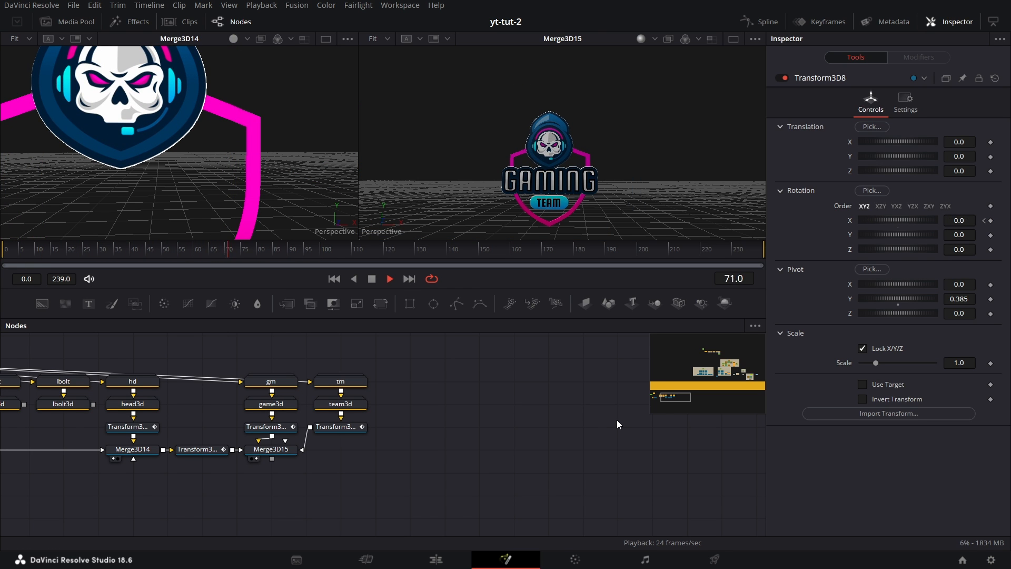
{"action": "left_click", "coordinate": [372, 282]}
{"action": "left_click_drag", "start_coordinate": [172, 244], "coordinate": [126, 254]}
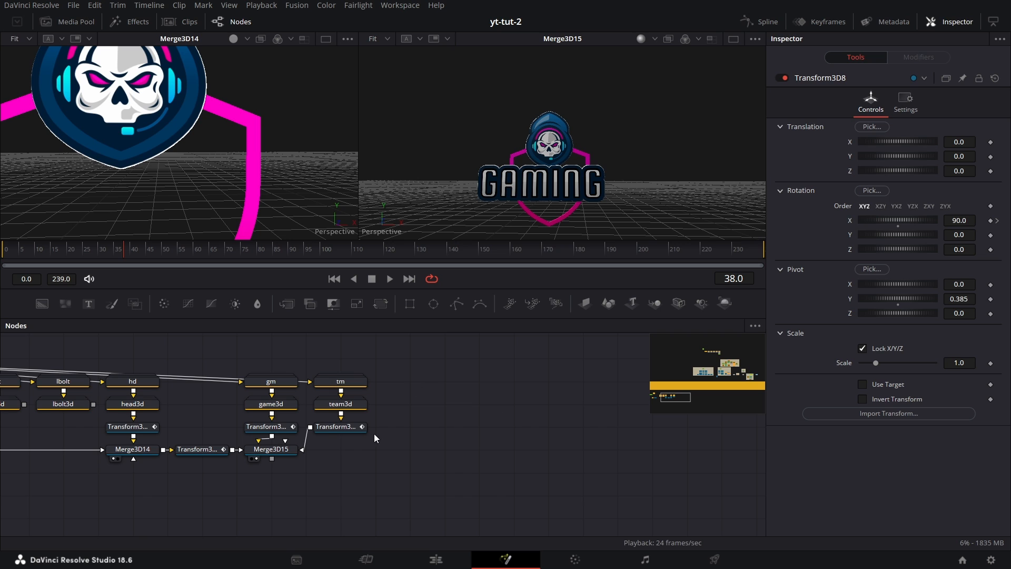
Open the team3d group, select ImagePlane3D1 and key its material opacity at 1.0 on frame 39.
{"action": "left_click", "coordinate": [349, 427]}
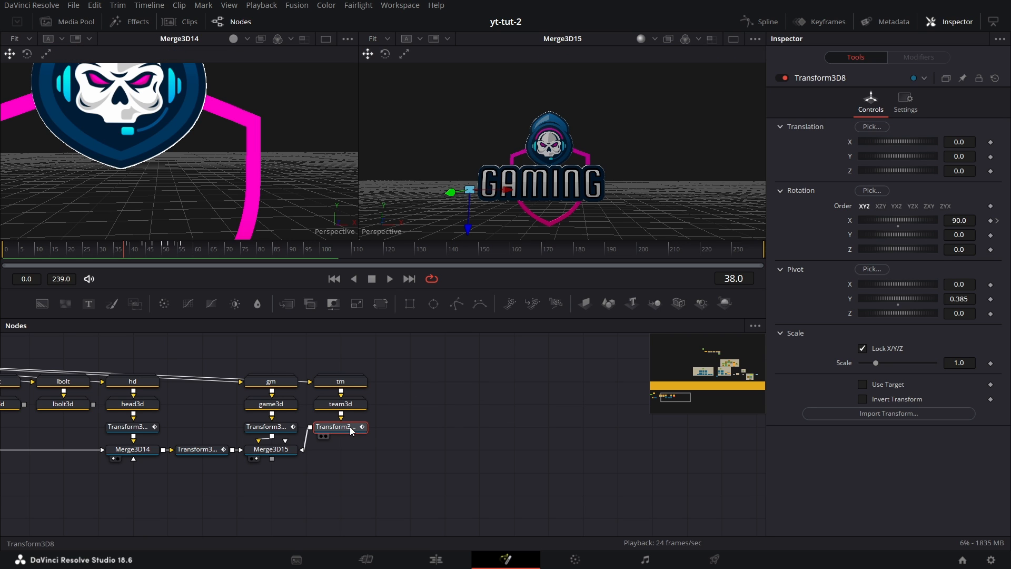
{"action": "left_click", "coordinate": [997, 221]}
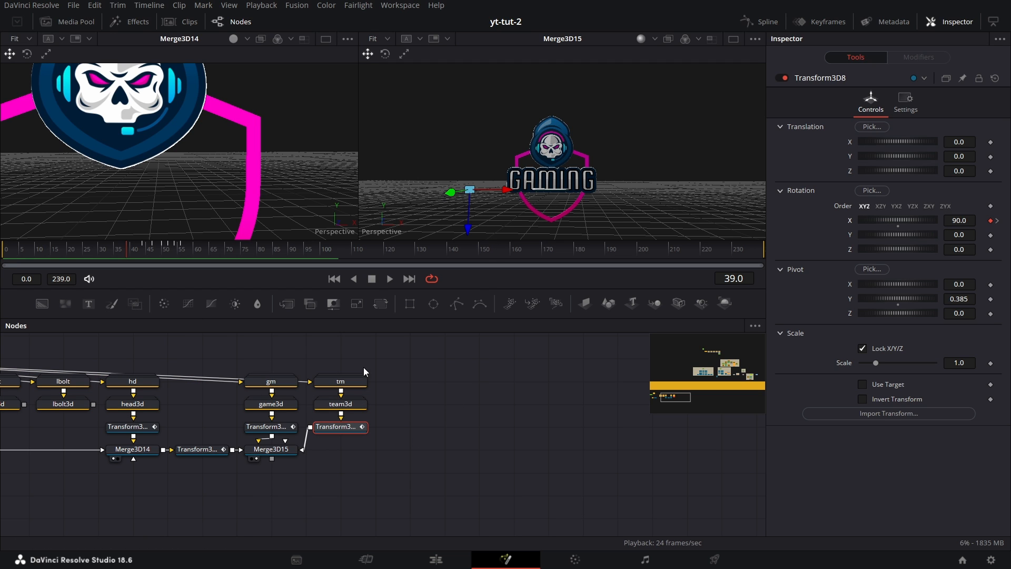
{"action": "left_click", "coordinate": [357, 407]}
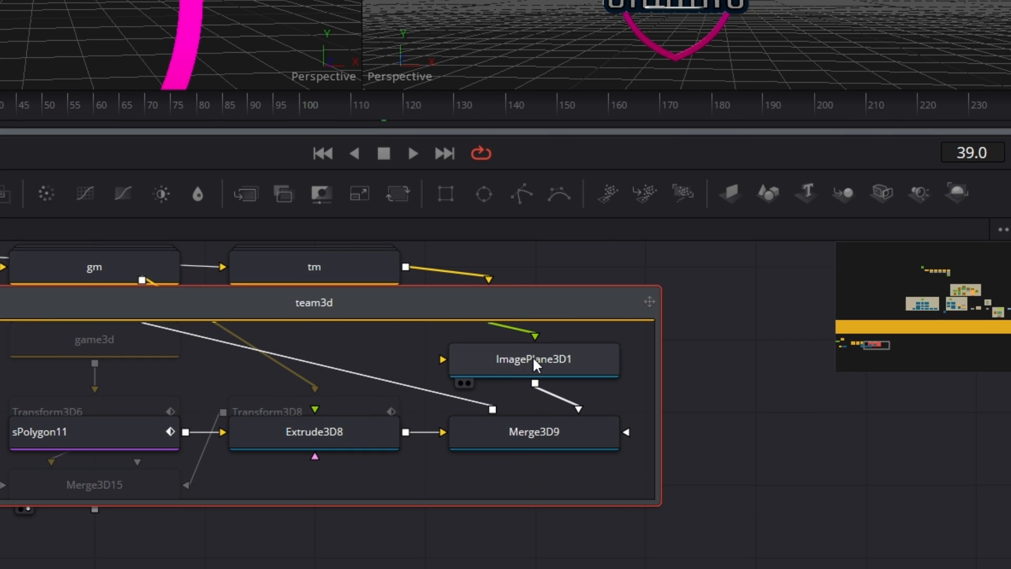
{"action": "left_click", "coordinate": [570, 369]}
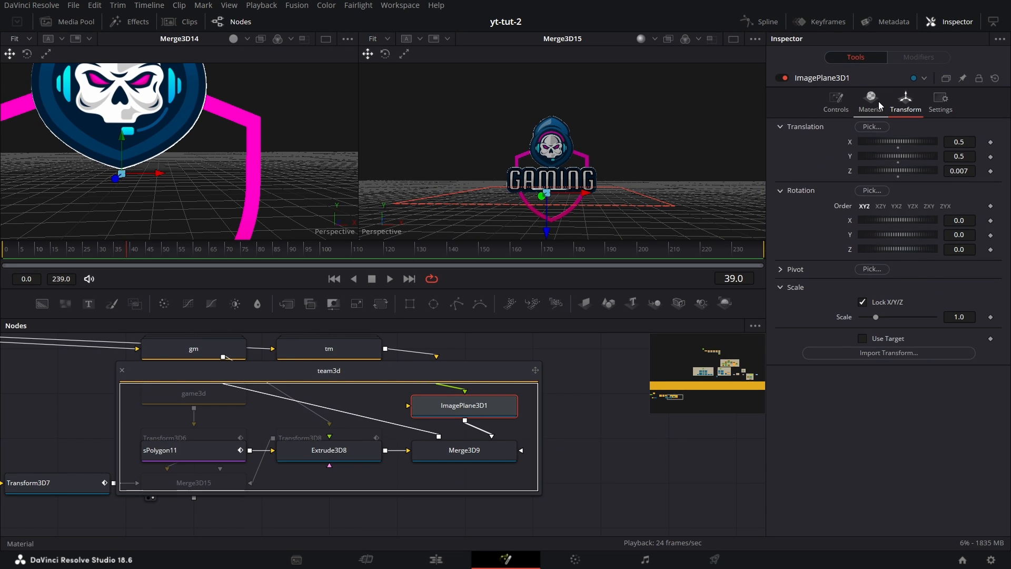
{"action": "left_click", "coordinate": [879, 104]}
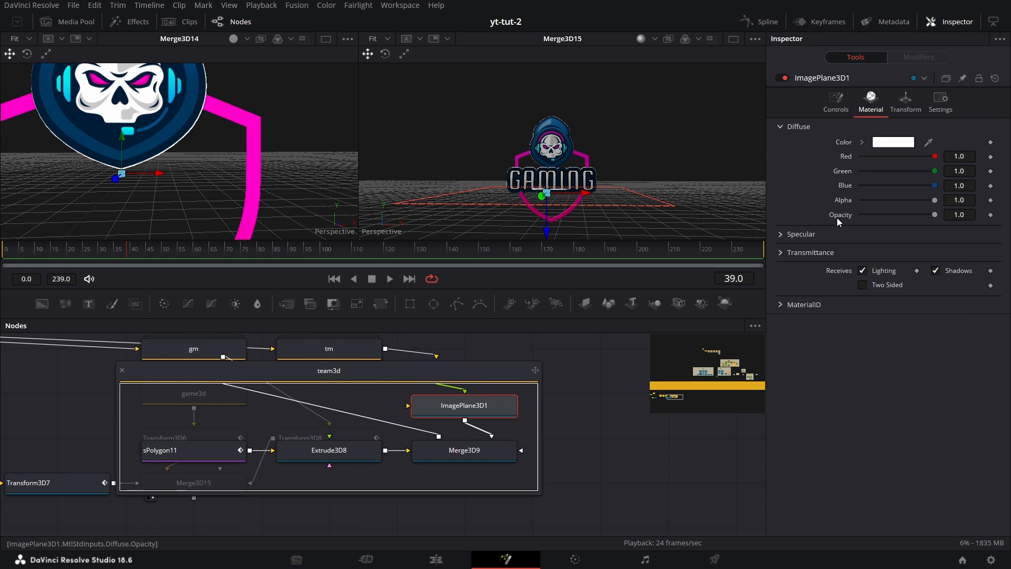
{"action": "left_click", "coordinate": [992, 217]}
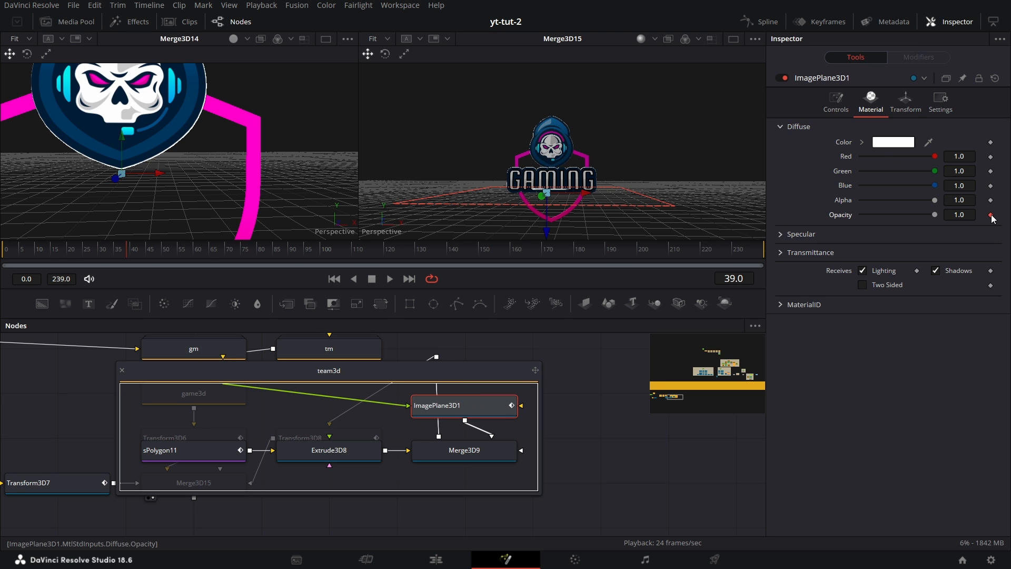
Set ImagePlane3D1's material opacity to 0 one frame earlier, at frame 38.
{"action": "left_click", "coordinate": [617, 418]}
{"action": "key", "text": "Left"}
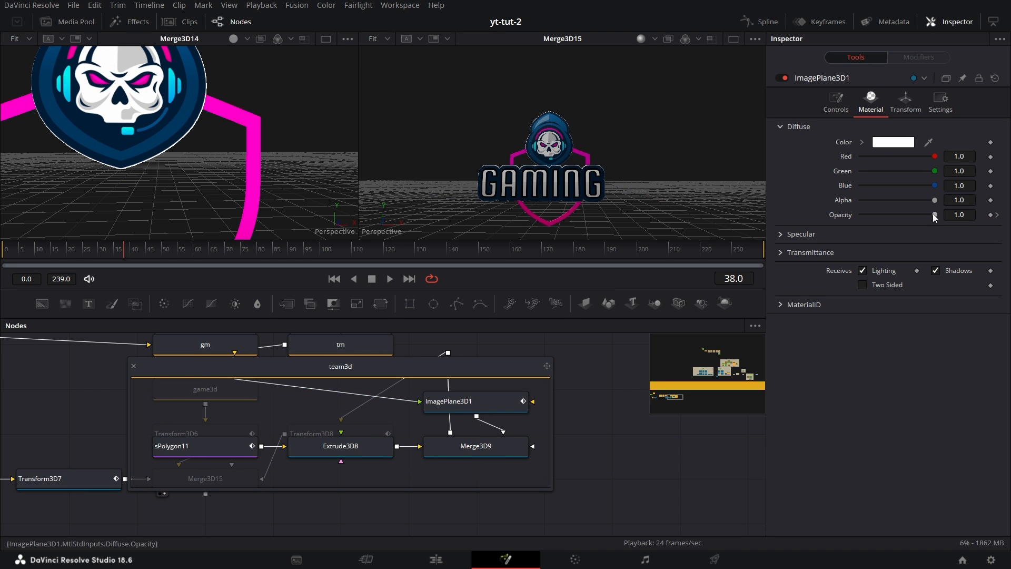
{"action": "left_click_drag", "start_coordinate": [937, 214], "coordinate": [779, 213]}
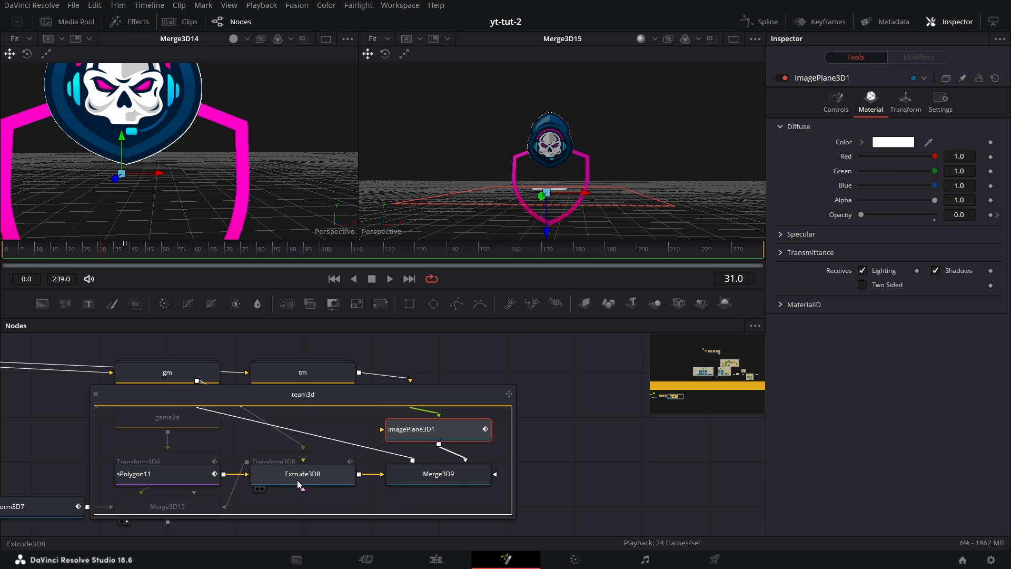
Key Extrude3D8's material opacity at 0 on frame 38 and adjust it again on frame 39.
{"action": "left_click", "coordinate": [318, 479]}
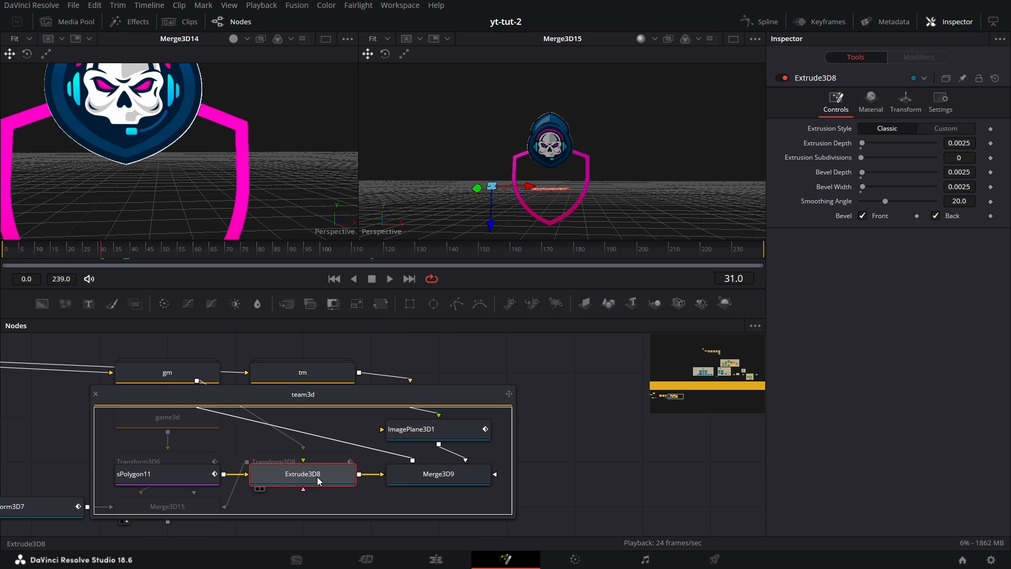
{"action": "left_click", "coordinate": [871, 101]}
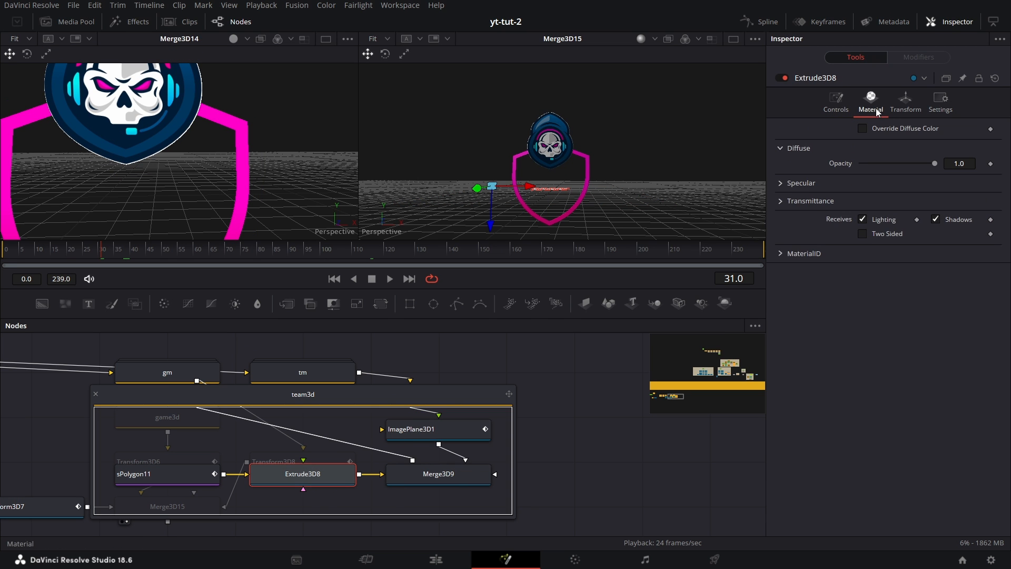
{"action": "left_click", "coordinate": [437, 432]}
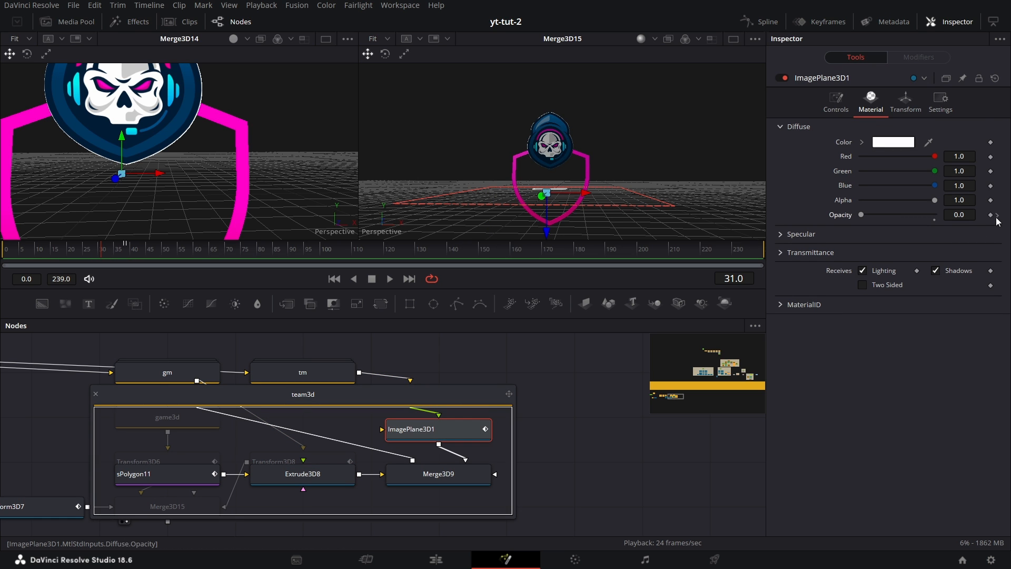
{"action": "left_click", "coordinate": [996, 215]}
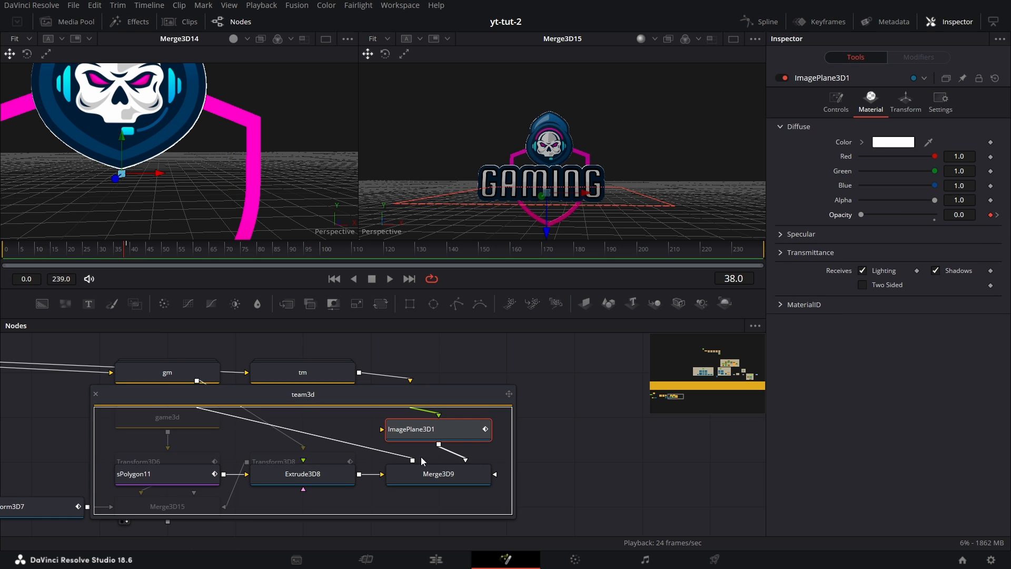
{"action": "left_click", "coordinate": [310, 476]}
{"action": "left_click", "coordinate": [990, 163]}
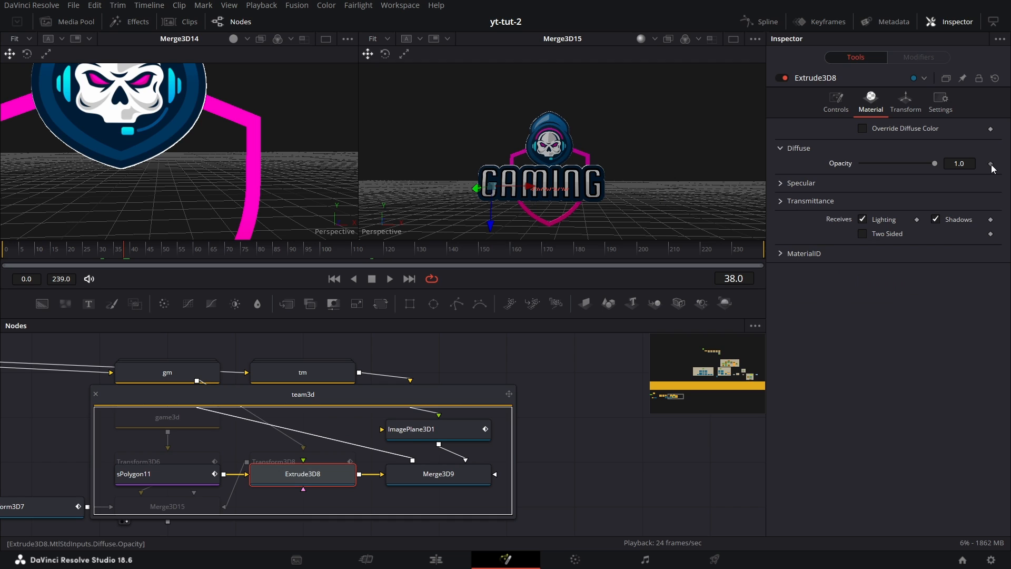
{"action": "left_click_drag", "start_coordinate": [936, 163], "coordinate": [743, 166]}
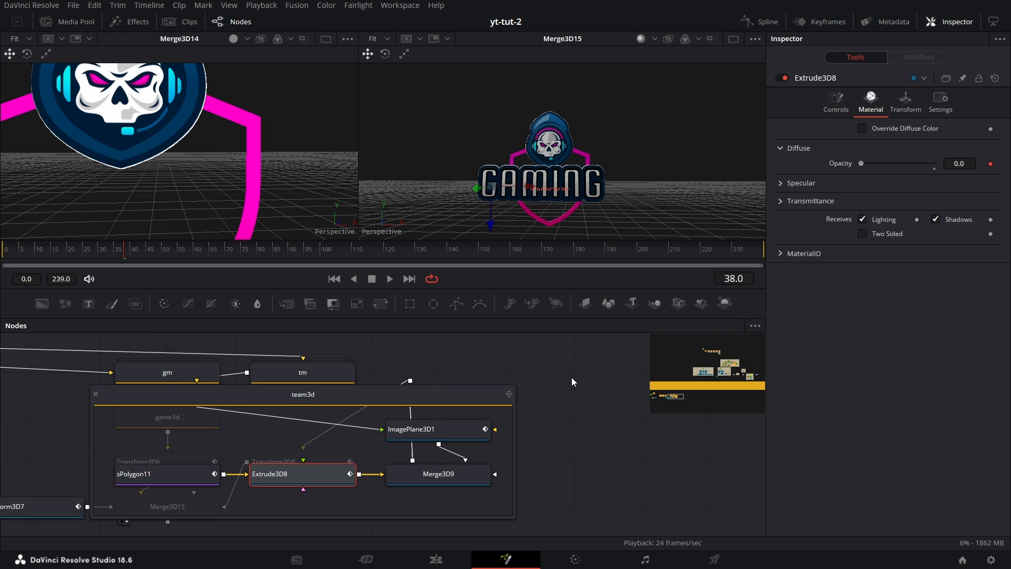
{"action": "key", "text": "Right"}
{"action": "left_click_drag", "start_coordinate": [863, 163], "coordinate": [877, 166]}
Close the team3d group and play back the animation.
{"action": "left_click", "coordinate": [96, 394]}
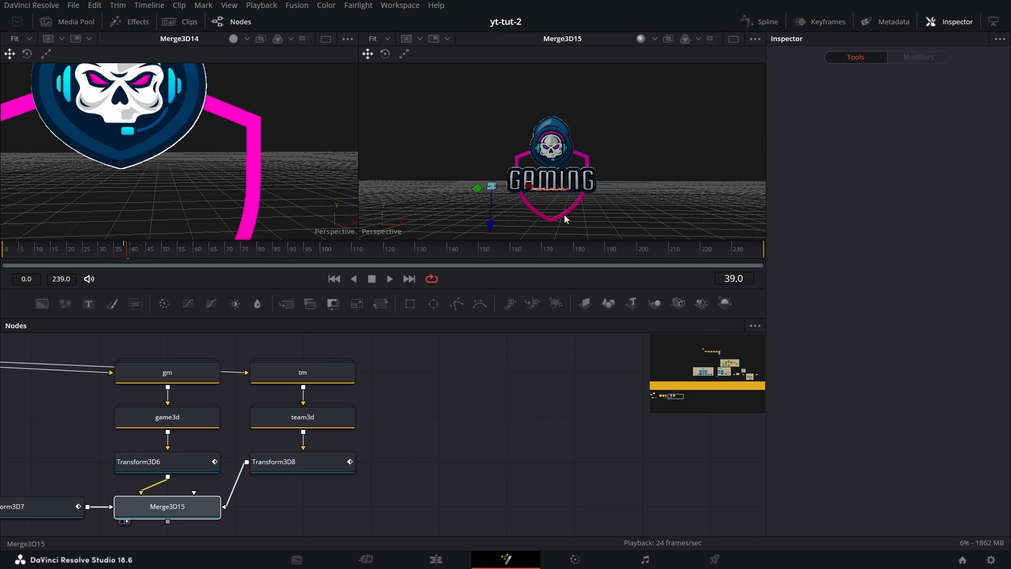
{"action": "left_click_drag", "start_coordinate": [119, 253], "coordinate": [100, 252]}
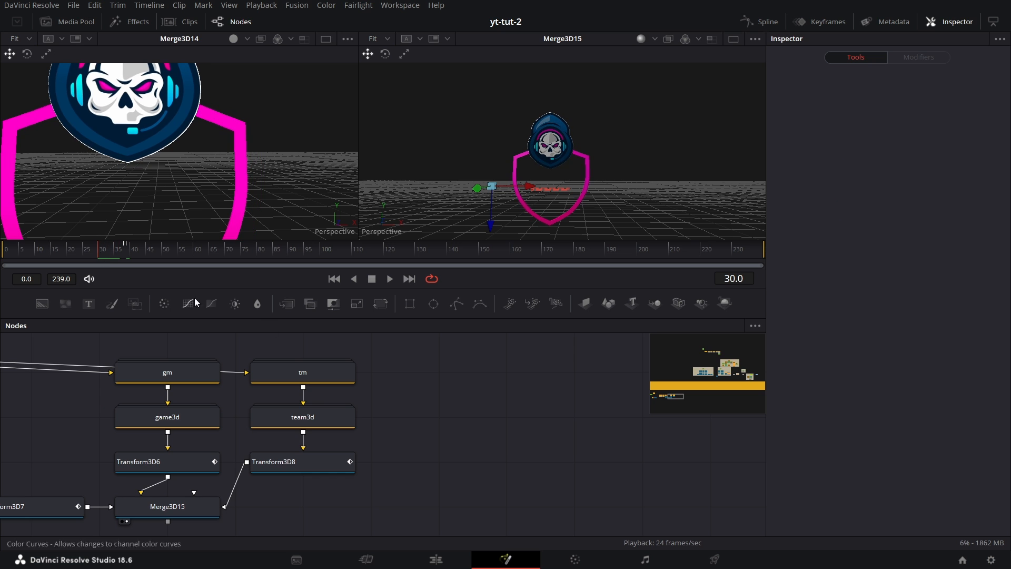
{"action": "key", "text": "space"}
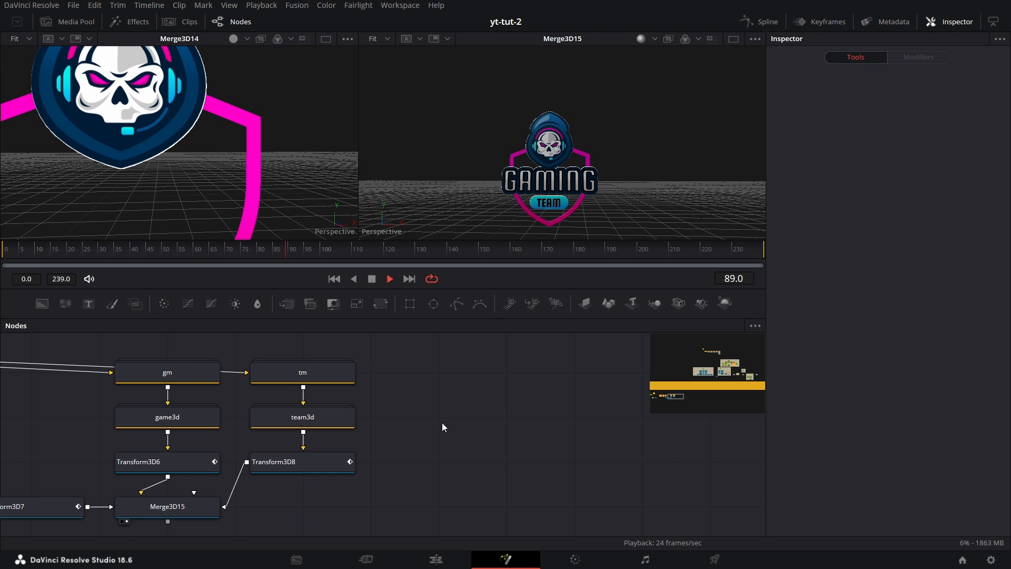
Arrange the rbolt and lbolt node branches beside the team node branch.
{"action": "left_click_drag", "start_coordinate": [449, 400], "coordinate": [535, 418]}
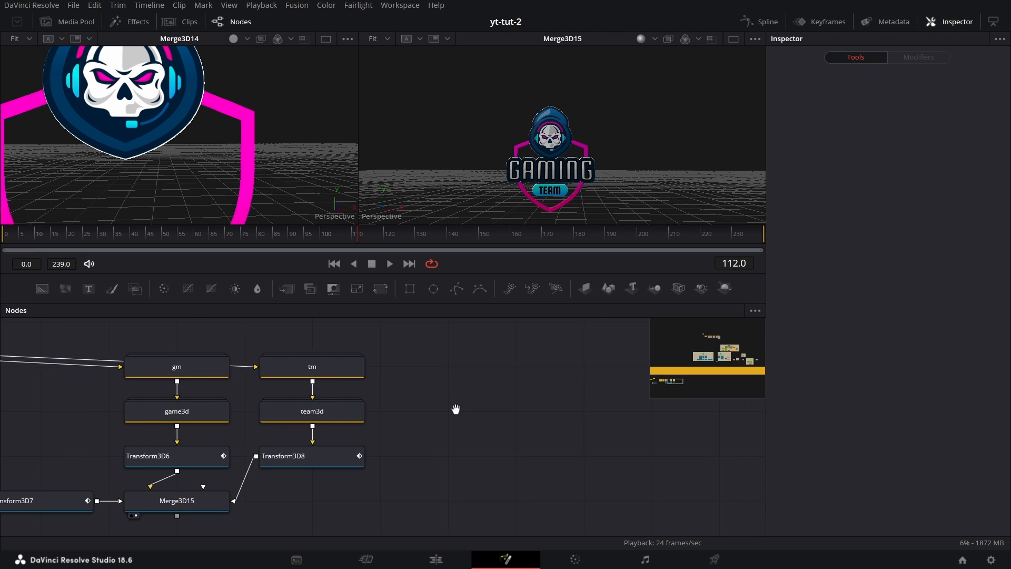
{"action": "scroll", "coordinate": [535, 418], "scroll_direction": "down", "scroll_amount": 3}
{"action": "scroll", "coordinate": [552, 425], "scroll_direction": "down", "scroll_amount": 3}
{"action": "left_click_drag", "start_coordinate": [194, 468], "coordinate": [586, 435]}
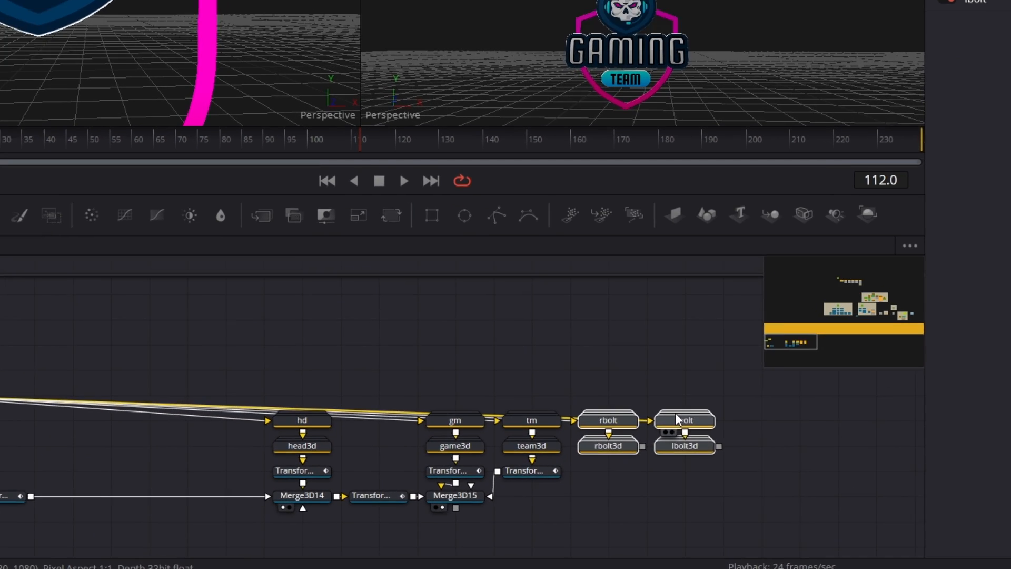
{"action": "left_click_drag", "start_coordinate": [659, 419], "coordinate": [660, 419]}
{"action": "left_click_drag", "start_coordinate": [622, 498], "coordinate": [663, 456]}
{"action": "left_click_drag", "start_coordinate": [0, 334], "coordinate": [617, 310]}
{"action": "left_click_drag", "start_coordinate": [681, 425], "coordinate": [393, 416]}
{"action": "scroll", "coordinate": [398, 406], "scroll_direction": "up", "scroll_amount": 4}
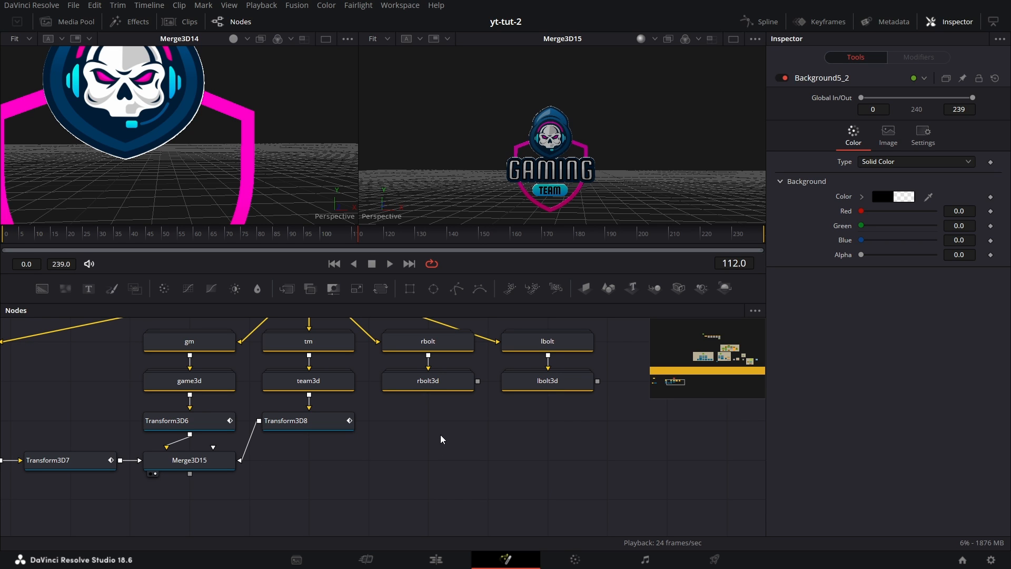
Add a Transform 3D node below rbolt3d and connect its output into Merge3D15.
{"action": "key", "text": "shift+space"}
{"action": "type", "text": "tra"}
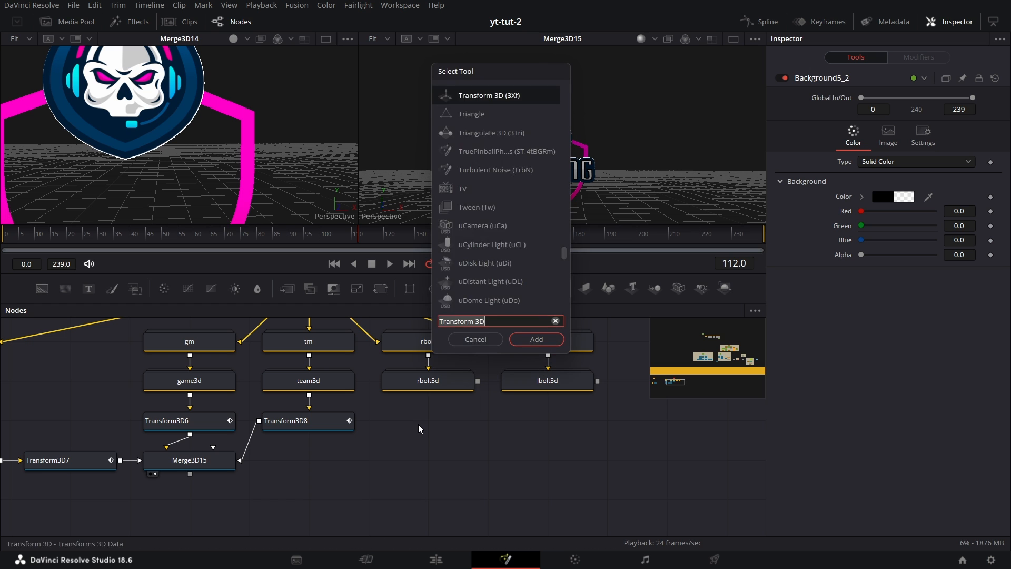
{"action": "left_click", "coordinate": [489, 281]}
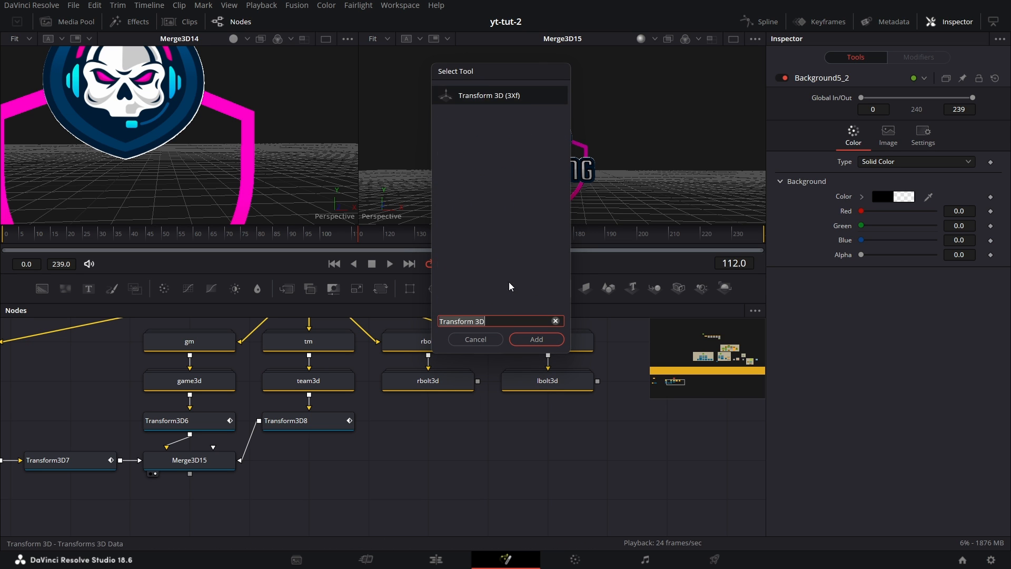
{"action": "left_click", "coordinate": [536, 339]}
{"action": "left_click_drag", "start_coordinate": [445, 352], "coordinate": [434, 443]}
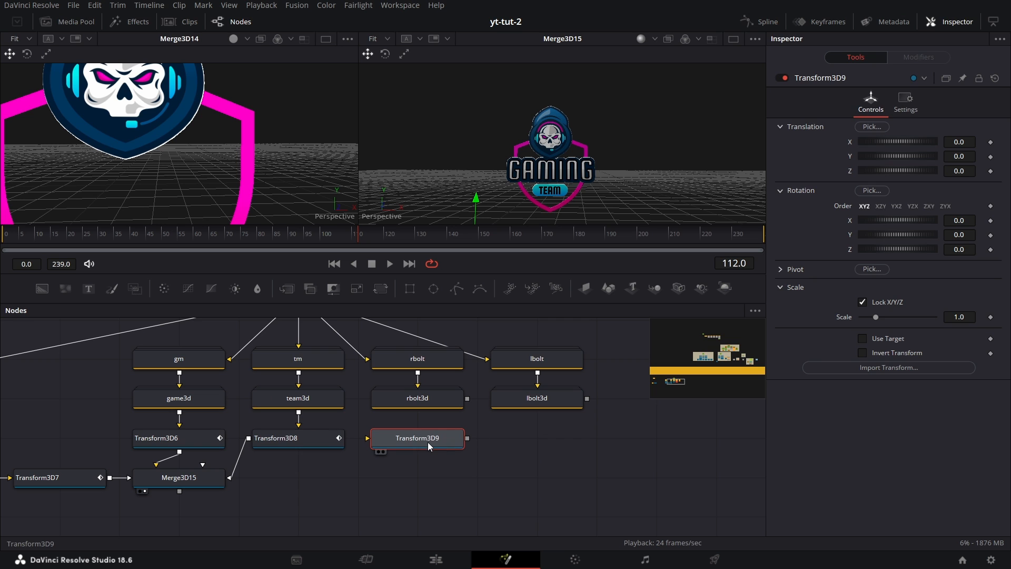
{"action": "left_click_drag", "start_coordinate": [467, 399], "coordinate": [195, 453]}
At frame 50, set Transform3D9's Z translation to 0.0075 and key its X and Y translation.
{"action": "scroll", "coordinate": [429, 476], "scroll_direction": "down", "scroll_amount": 1}
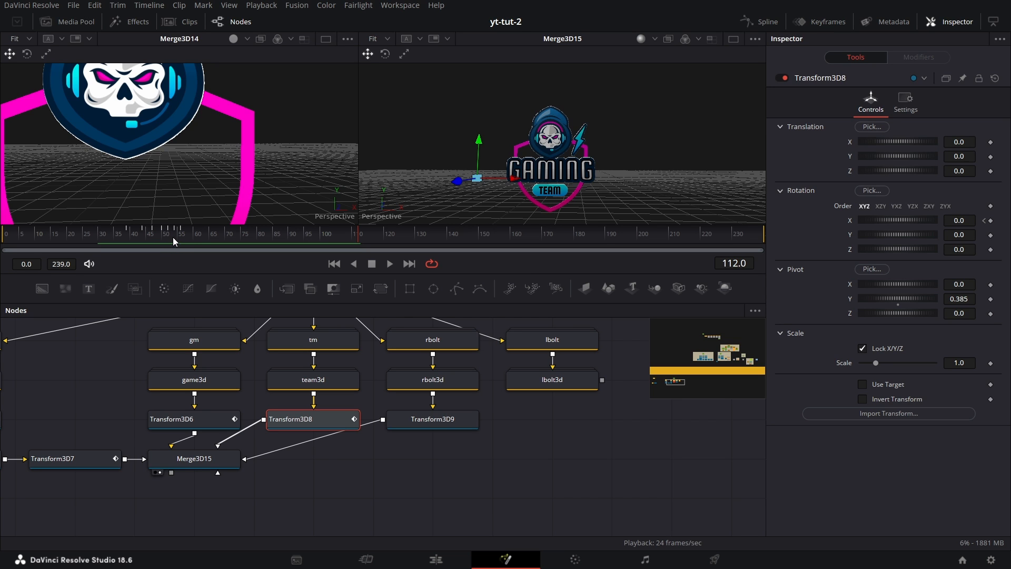
{"action": "left_click", "coordinate": [166, 237]}
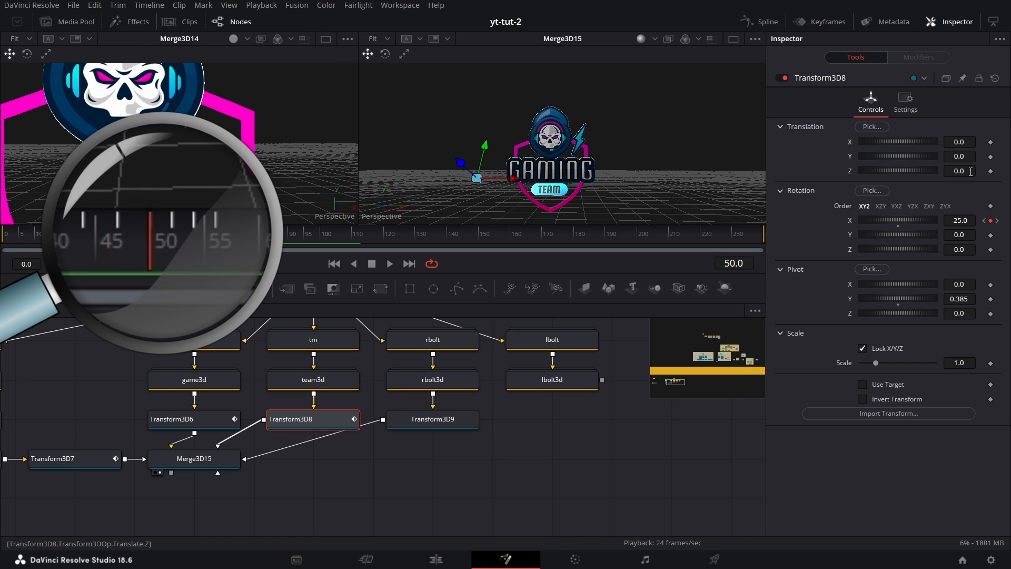
{"action": "left_click", "coordinate": [433, 418]}
{"action": "left_click", "coordinate": [967, 171]}
{"action": "type", "text": "75"}
{"action": "left_click", "coordinate": [960, 220]}
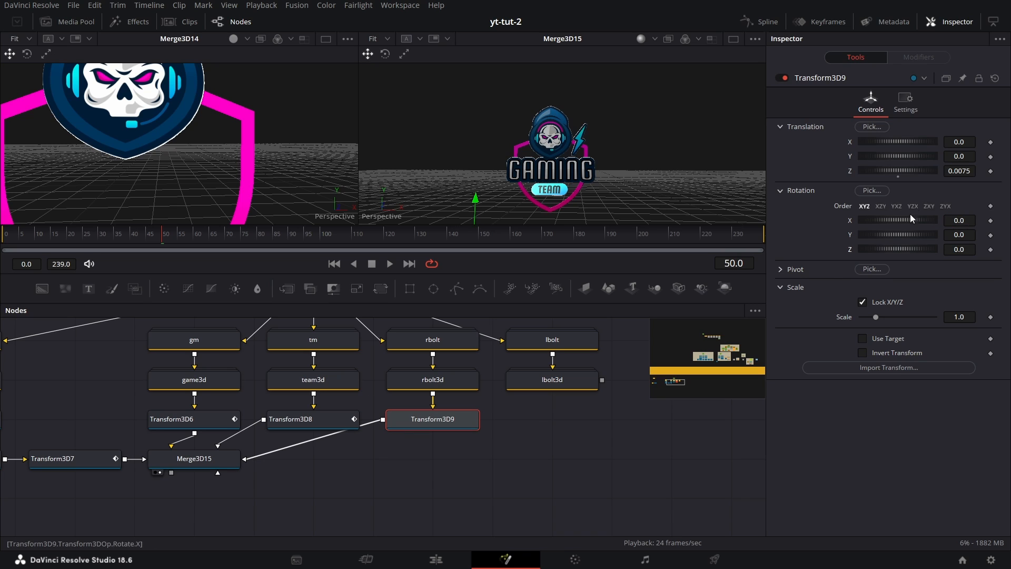
{"action": "left_click", "coordinate": [990, 157]}
{"action": "left_click", "coordinate": [991, 142]}
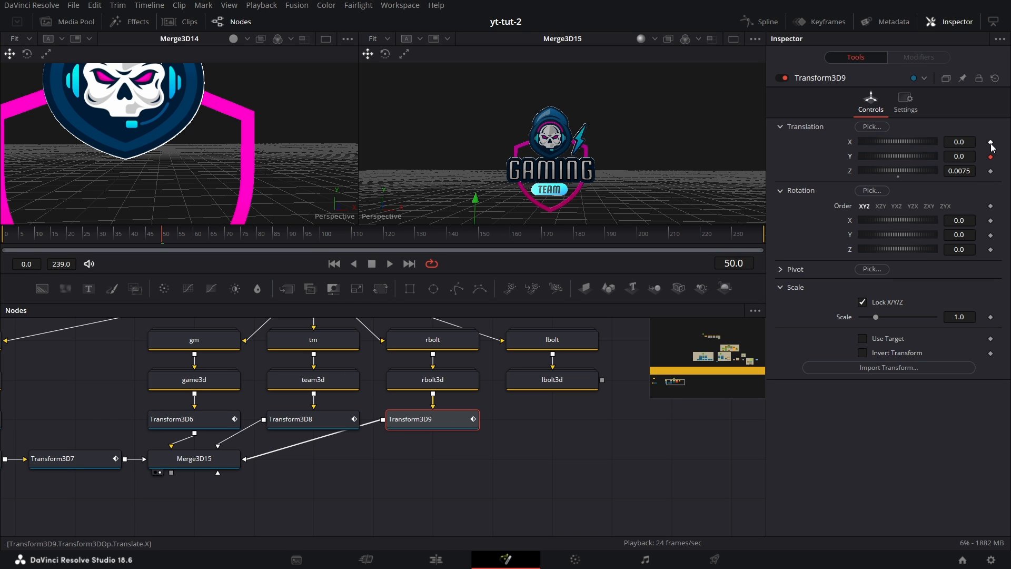
Move to frame 54 and key Transform3D9's X translation.
{"action": "left_click", "coordinate": [544, 476]}
{"action": "key", "text": "Right"}
{"action": "key", "text": "Right"}
{"action": "key", "text": "Right"}
{"action": "key", "text": "Right"}
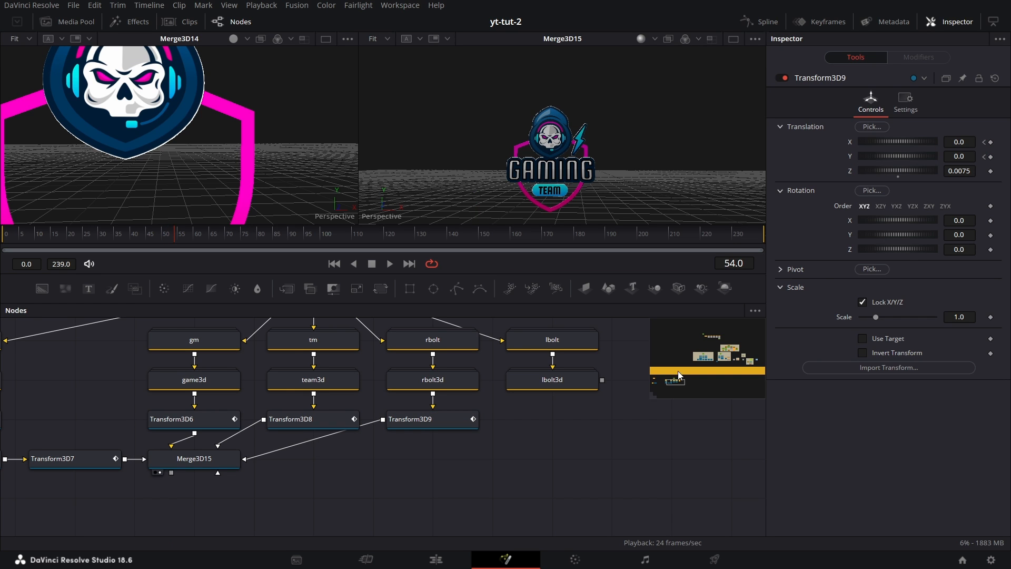
{"action": "left_click", "coordinate": [991, 141]}
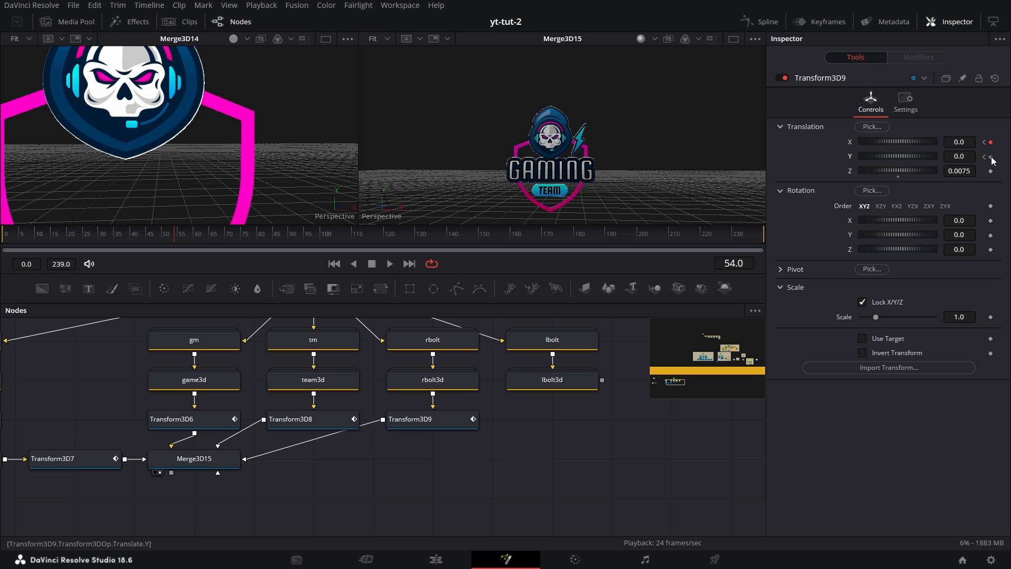
Return to frame 50 and set Transform3D9's X translation to 0.75.
{"action": "left_click", "coordinate": [984, 143]}
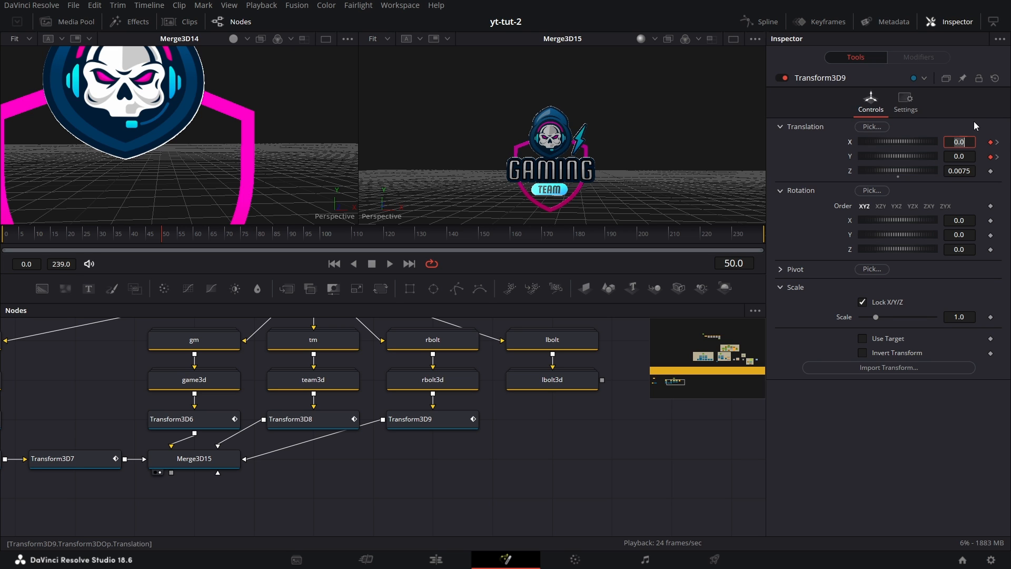
{"action": "left_click_drag", "start_coordinate": [886, 141], "coordinate": [898, 141]}
{"action": "left_click", "coordinate": [972, 142]}
{"action": "type", "text": "0.75"}
{"action": "key", "text": "Tab"}
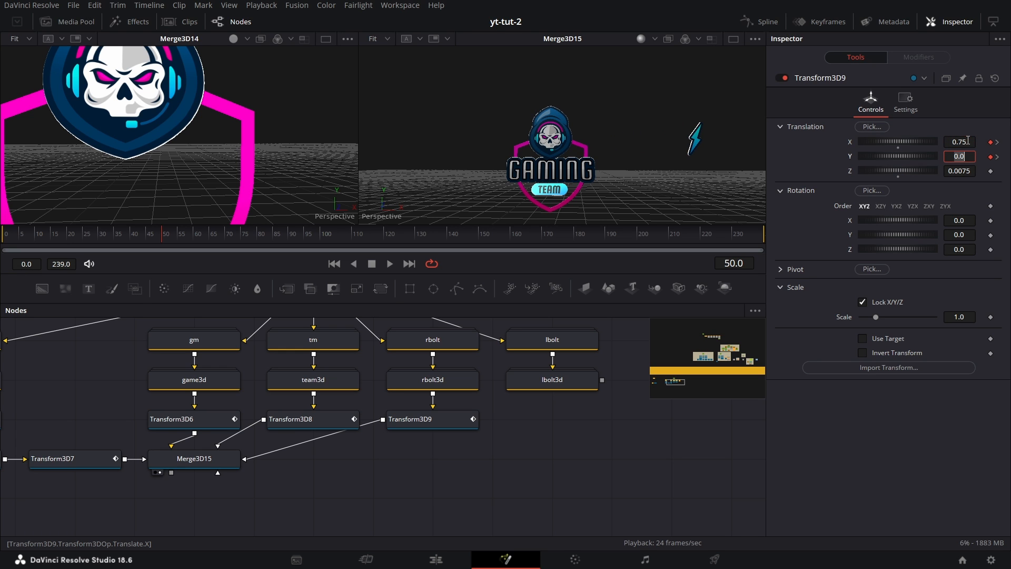
Set Transform3D9's Y translation to 0.75.
{"action": "left_click", "coordinate": [963, 156]}
{"action": "left_click_drag", "start_coordinate": [900, 156], "coordinate": [912, 155]}
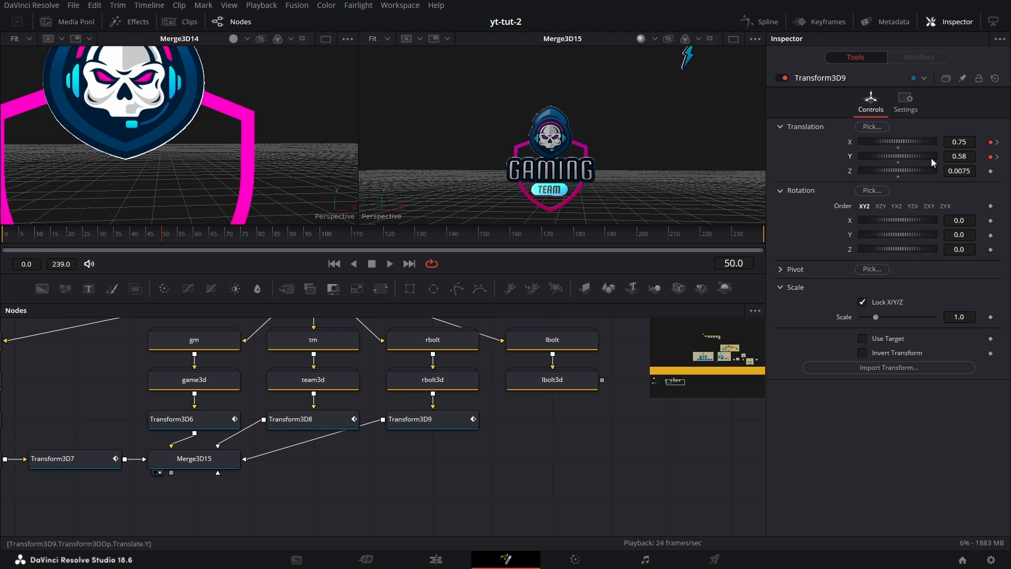
{"action": "left_click", "coordinate": [967, 157]}
{"action": "key", "text": "Tab"}
Add a Transform 3D node below lbolt3d, connect it, and feed its output into Merge3D15.
{"action": "left_click_drag", "start_coordinate": [608, 437], "coordinate": [557, 443]}
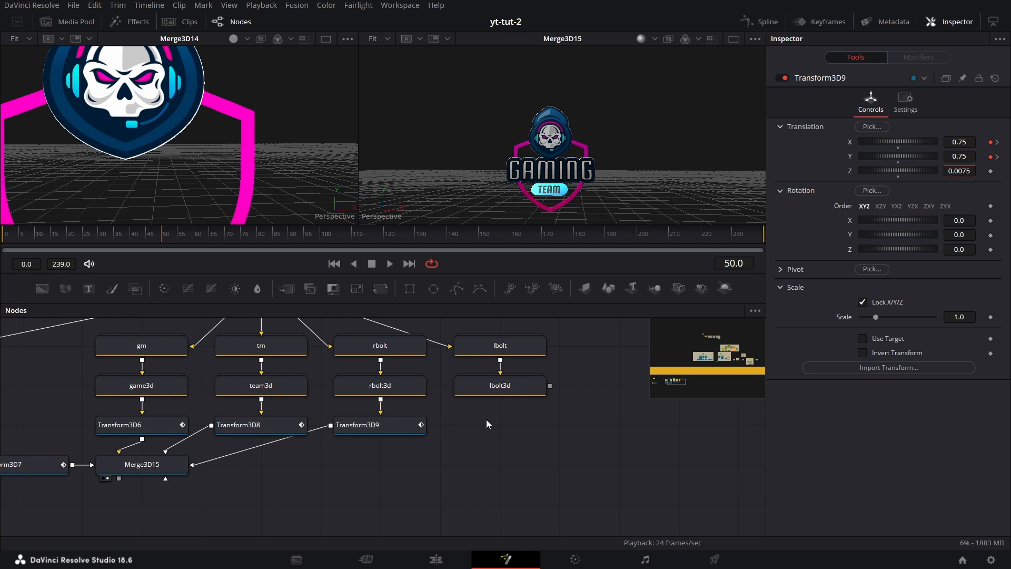
{"action": "key", "text": "shift+space"}
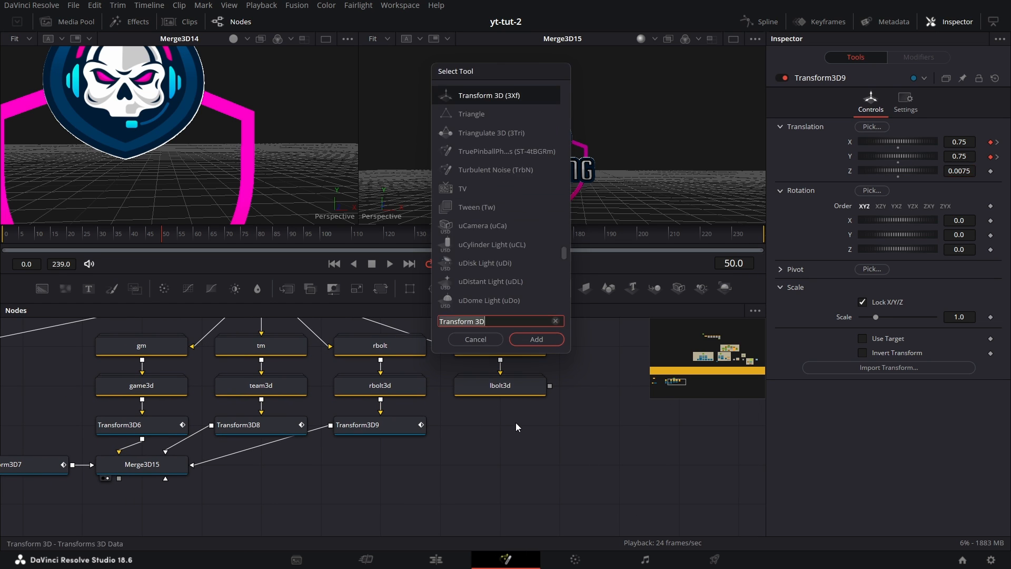
{"action": "type", "text": "transf"}
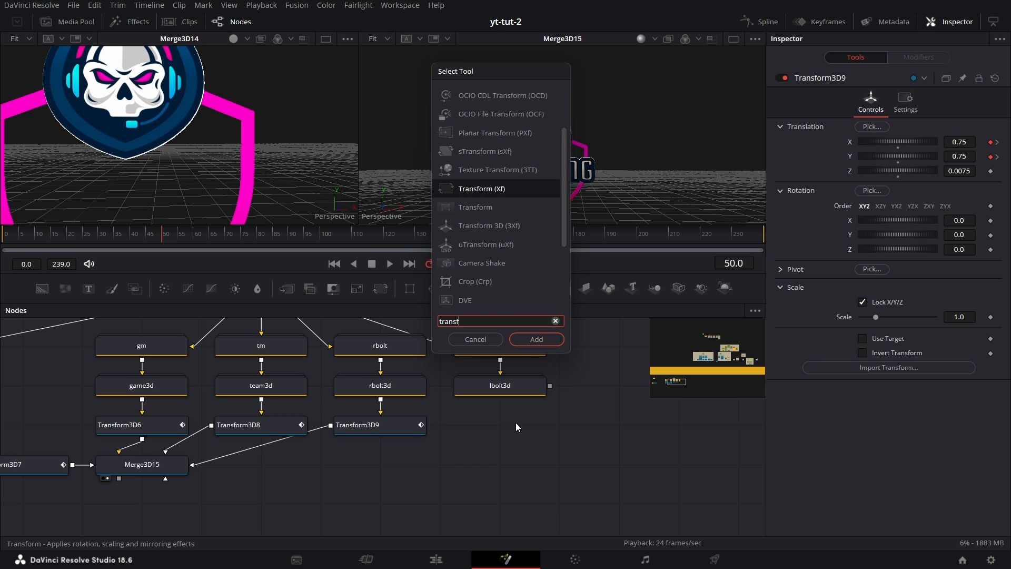
{"action": "left_click", "coordinate": [494, 227]}
{"action": "left_click", "coordinate": [535, 338]}
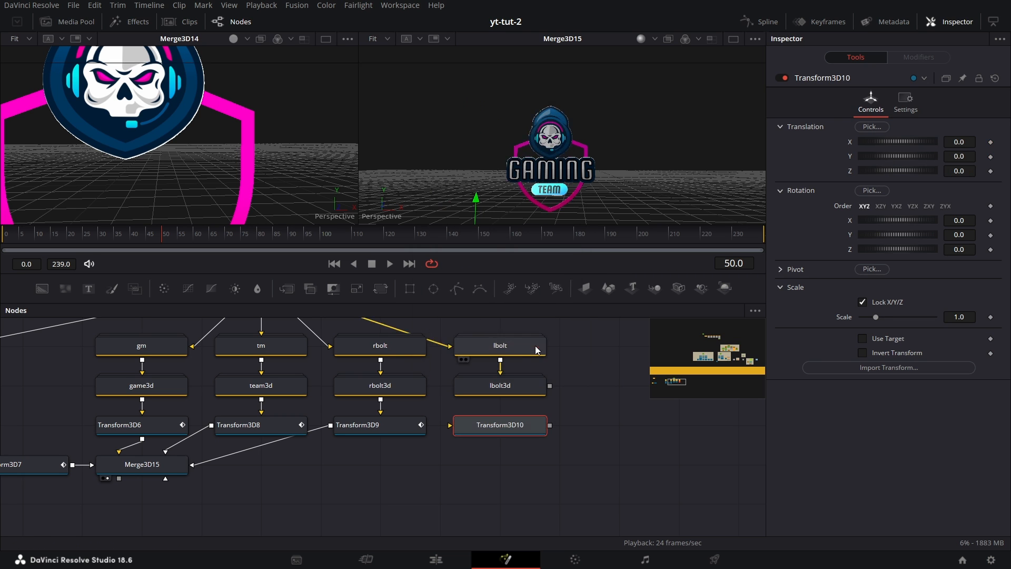
{"action": "left_click_drag", "start_coordinate": [550, 386], "coordinate": [498, 429]}
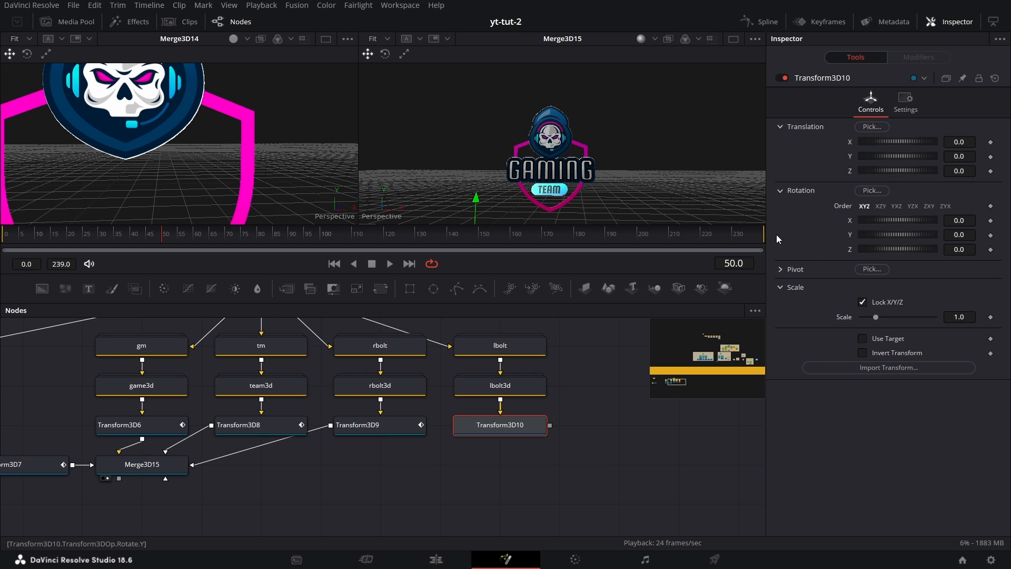
{"action": "left_click_drag", "start_coordinate": [557, 414], "coordinate": [247, 489]}
{"action": "left_click_drag", "start_coordinate": [549, 426], "coordinate": [158, 463]}
At frame 50, key Transform3D10's X and Y translation.
{"action": "left_click", "coordinate": [506, 428]}
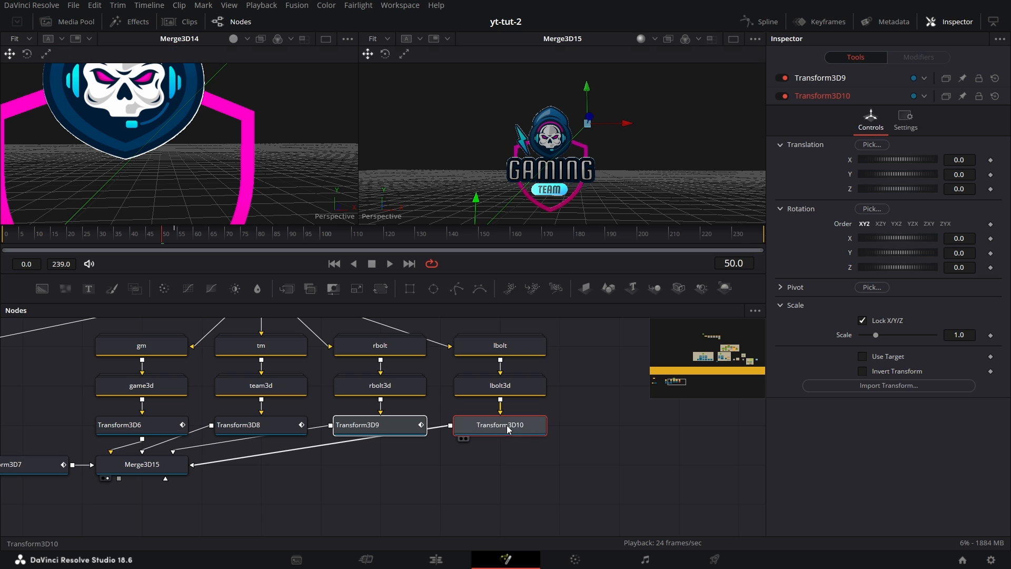
{"action": "left_click", "coordinate": [404, 424]}
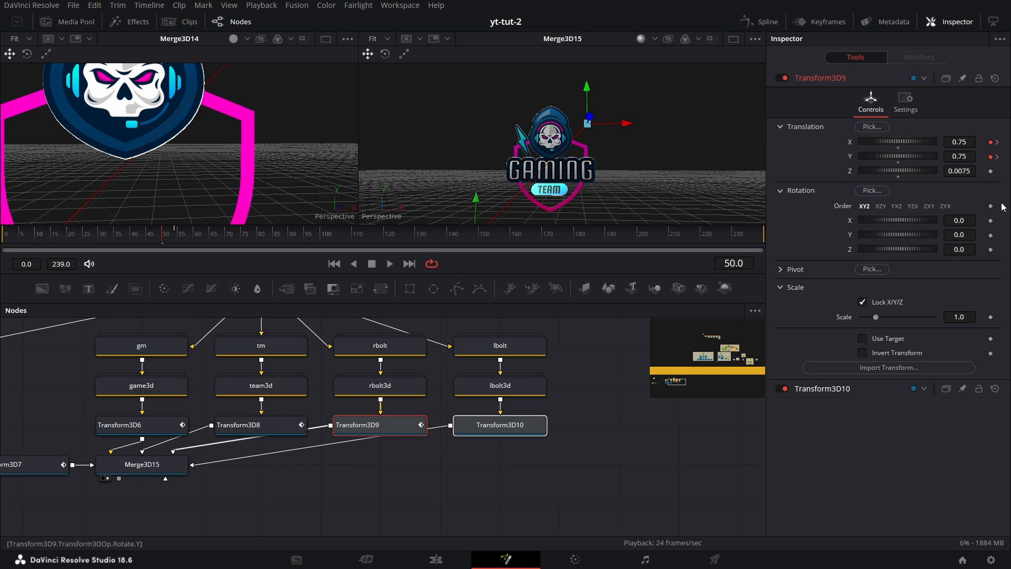
{"action": "left_click", "coordinate": [500, 428]}
{"action": "left_click", "coordinate": [991, 160]}
{"action": "left_click", "coordinate": [991, 175]}
{"action": "left_click", "coordinate": [548, 457]}
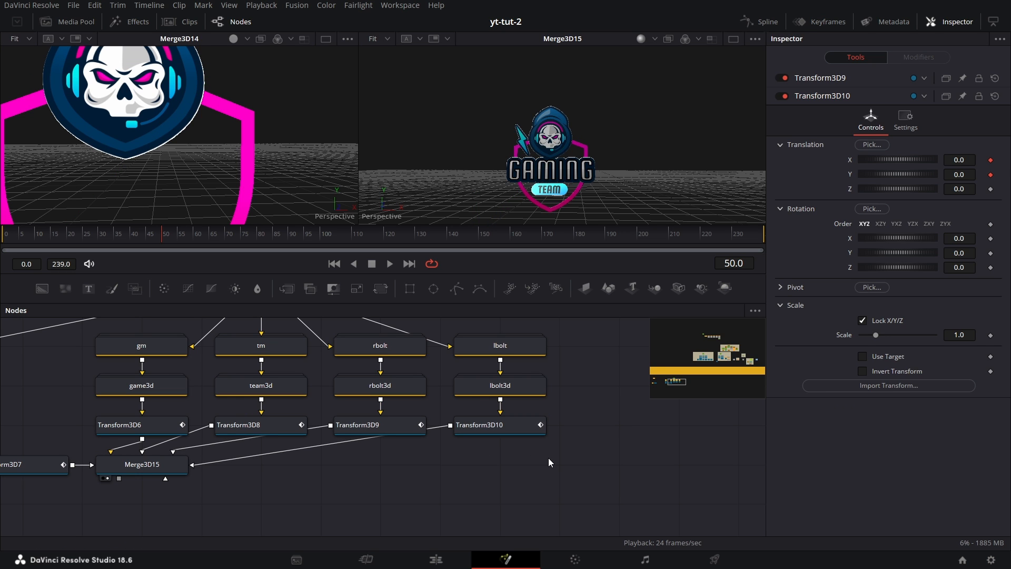
Move to frame 54 and key Transform3D10's translation.
{"action": "key", "text": "space"}
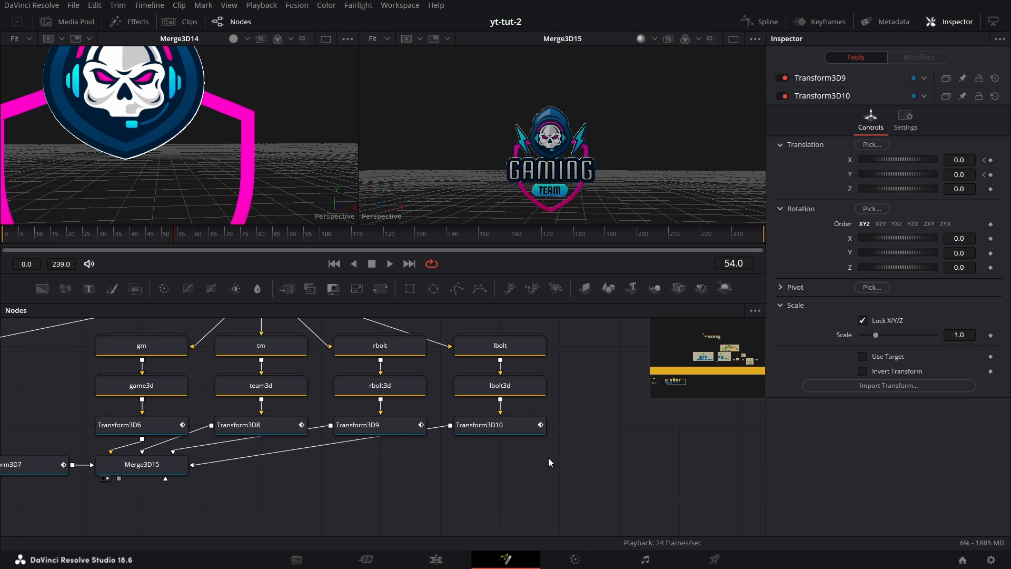
{"action": "left_click", "coordinate": [990, 175]}
Return to frame 50 and set Transform3D10's X translation to -0.75 and Y translation to 0.75.
{"action": "left_click", "coordinate": [985, 161]}
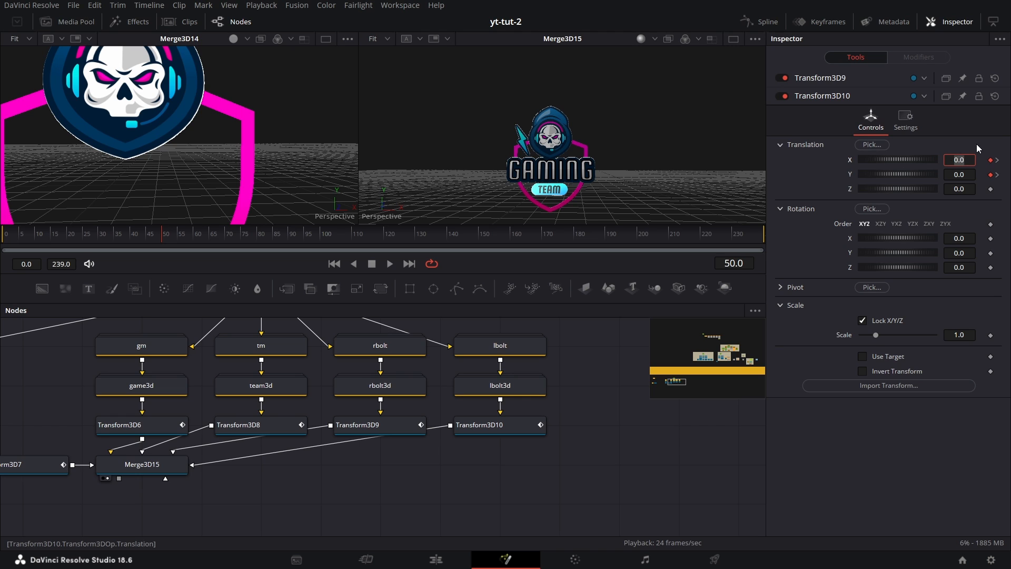
{"action": "left_click_drag", "start_coordinate": [913, 160], "coordinate": [906, 158]}
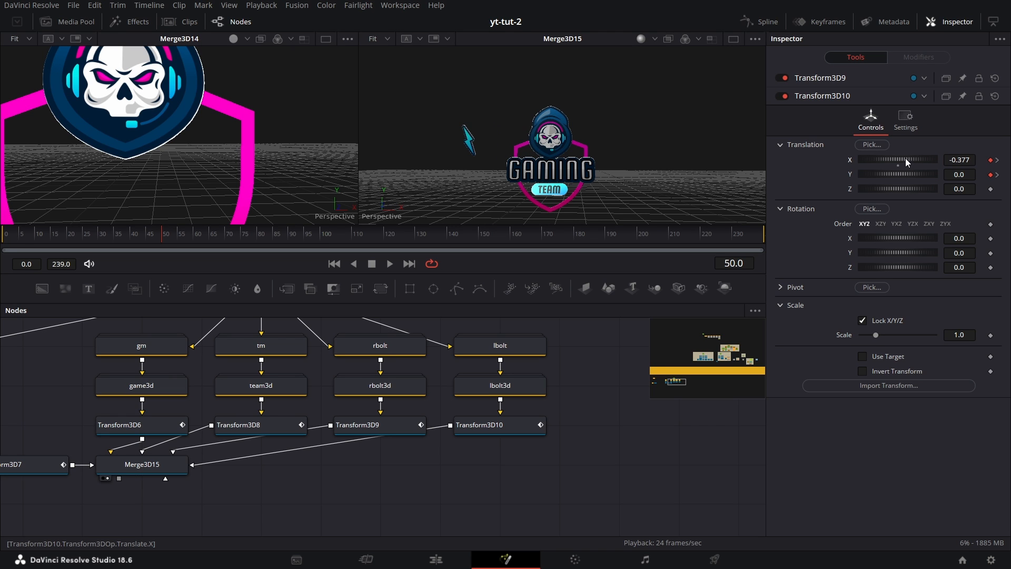
{"action": "left_click", "coordinate": [972, 159]}
{"action": "type", "text": "-0.75"}
{"action": "key", "text": "Tab"}
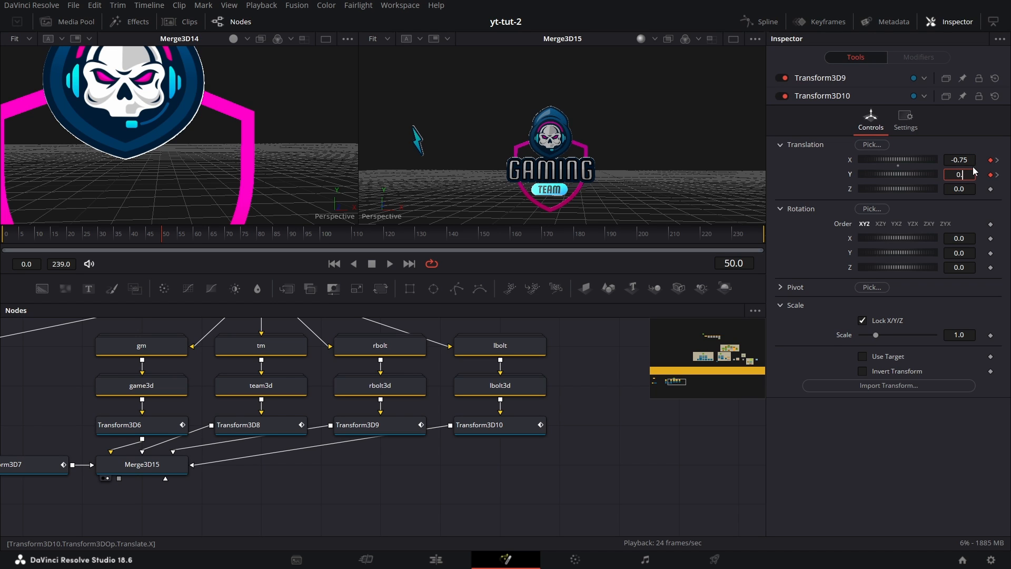
{"action": "key", "text": "Tab"}
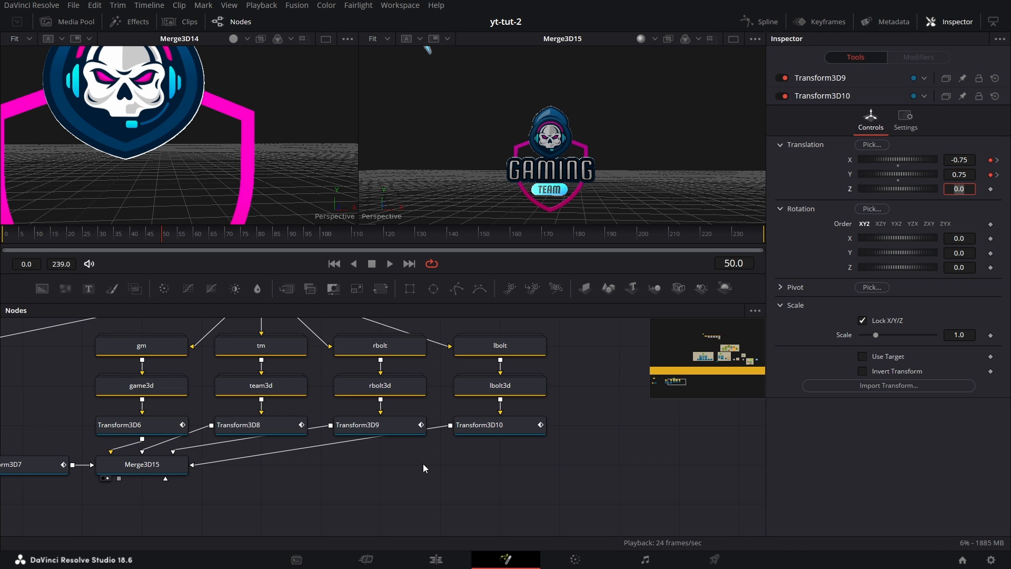
Apply Out Cubic easing to Transform3D9's translation keyframes in the Spline editor.
{"action": "left_click", "coordinate": [399, 425]}
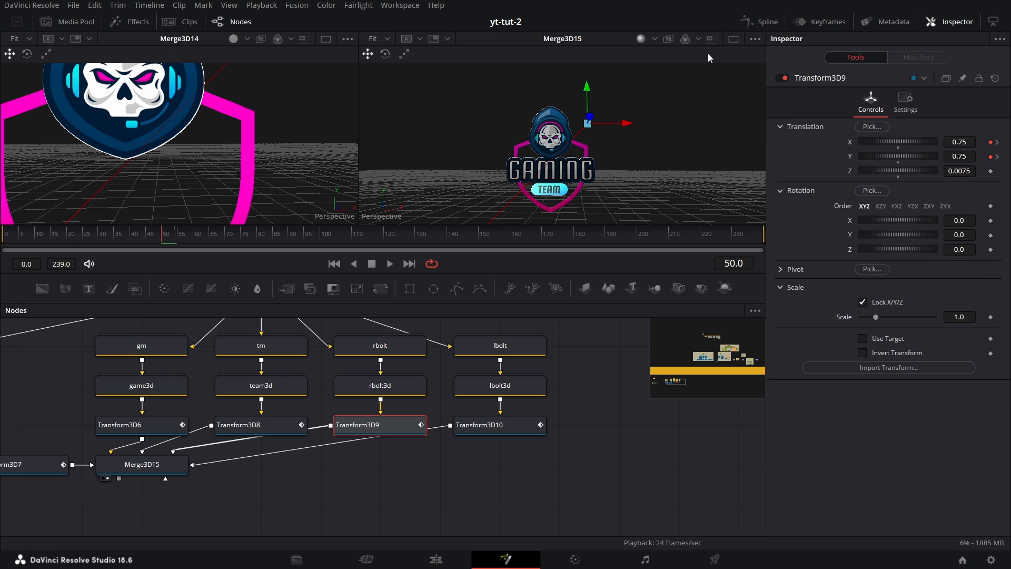
{"action": "left_click", "coordinate": [759, 22]}
{"action": "left_click_drag", "start_coordinate": [564, 405], "coordinate": [597, 456]}
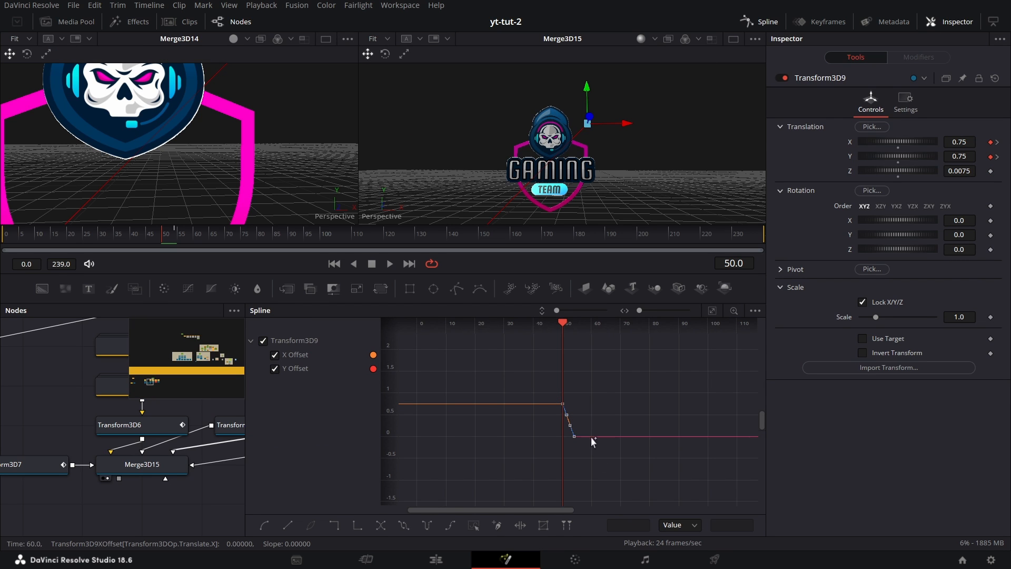
{"action": "right_click", "coordinate": [611, 407]}
{"action": "mouse_move", "coordinate": [712, 255]}
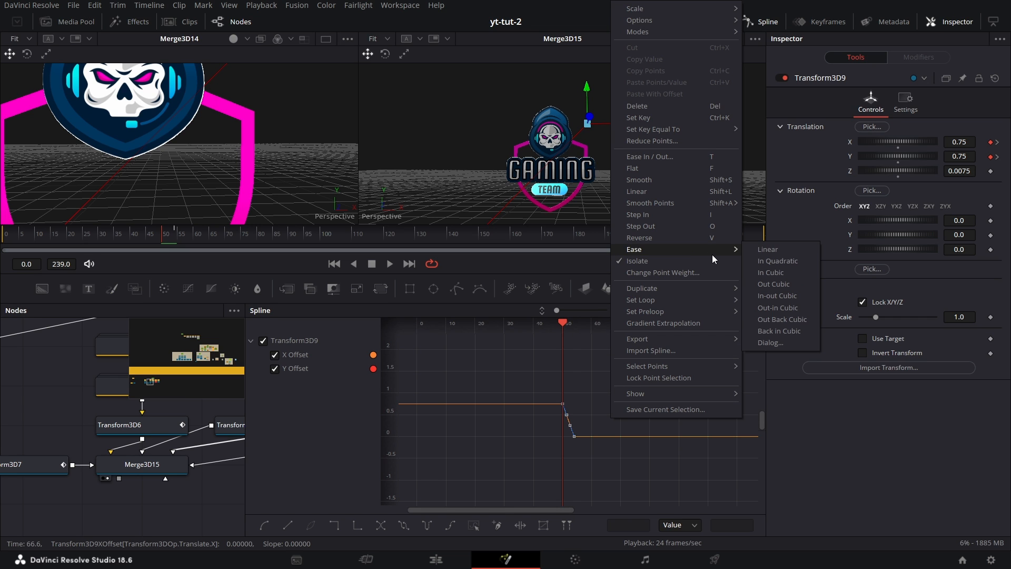
{"action": "left_click", "coordinate": [792, 274]}
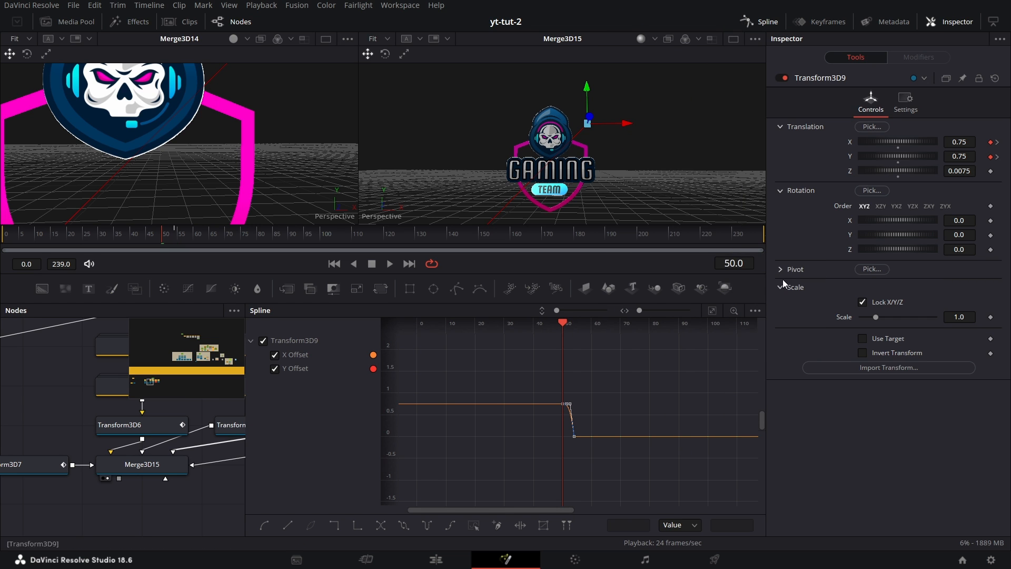
{"action": "left_click", "coordinate": [767, 22]}
Apply Out Cubic easing to Transform3D10's translation keyframes in the Spline editor.
{"action": "left_click", "coordinate": [517, 431]}
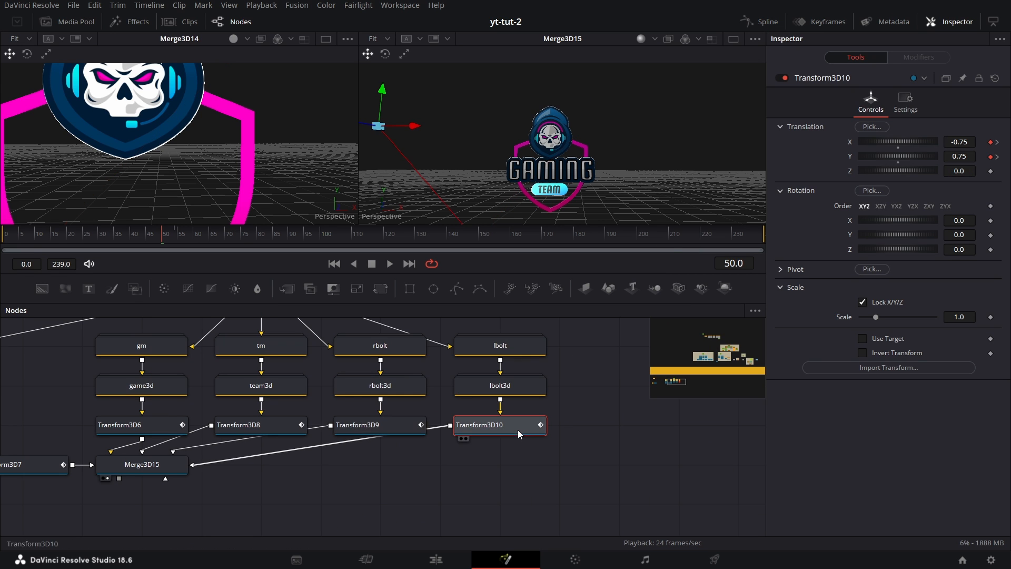
{"action": "left_click", "coordinate": [771, 23]}
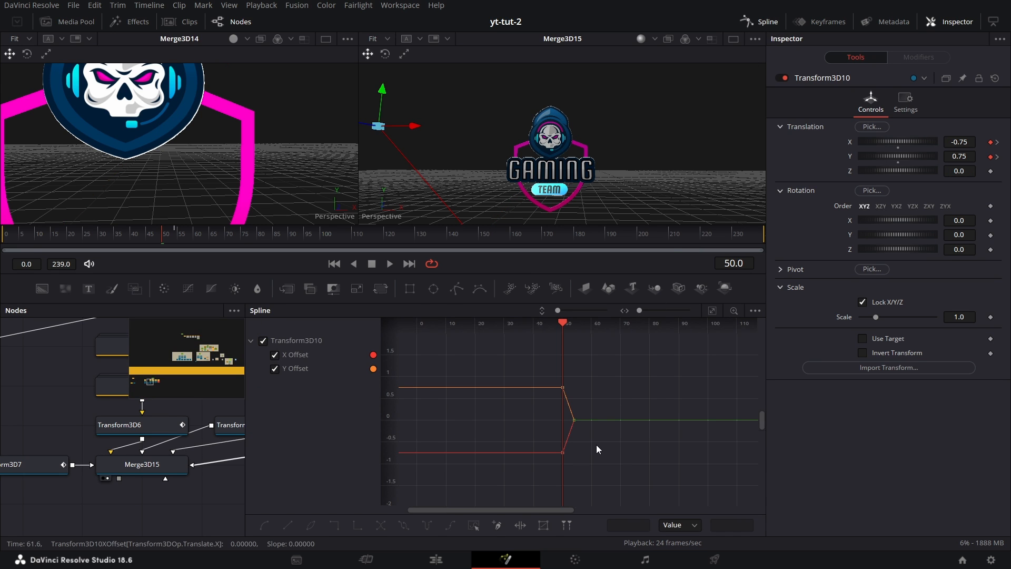
{"action": "left_click_drag", "start_coordinate": [609, 487], "coordinate": [548, 360]}
{"action": "right_click", "coordinate": [630, 363]}
{"action": "mouse_move", "coordinate": [723, 250]}
{"action": "left_click", "coordinate": [799, 271]}
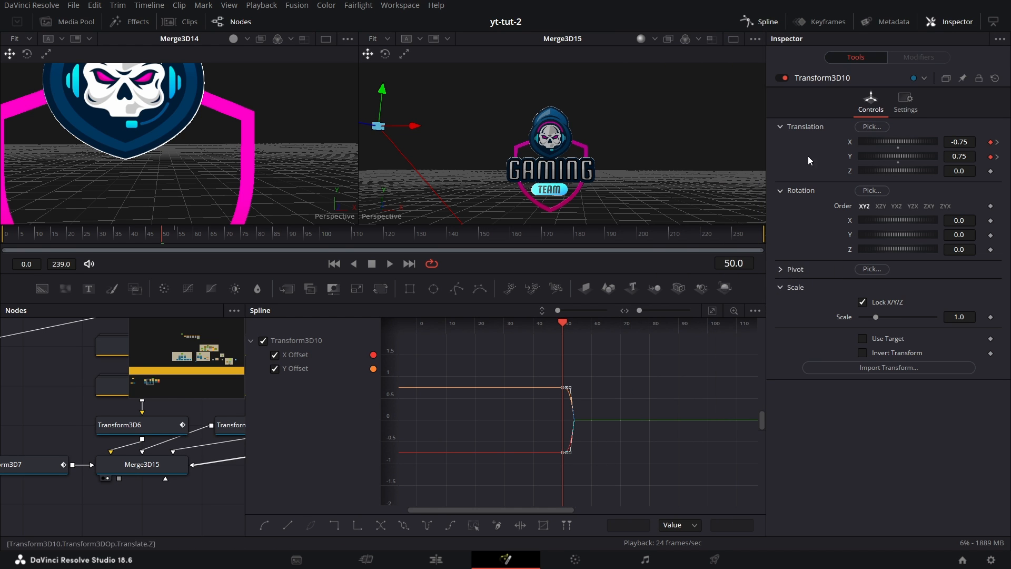
{"action": "left_click", "coordinate": [768, 22]}
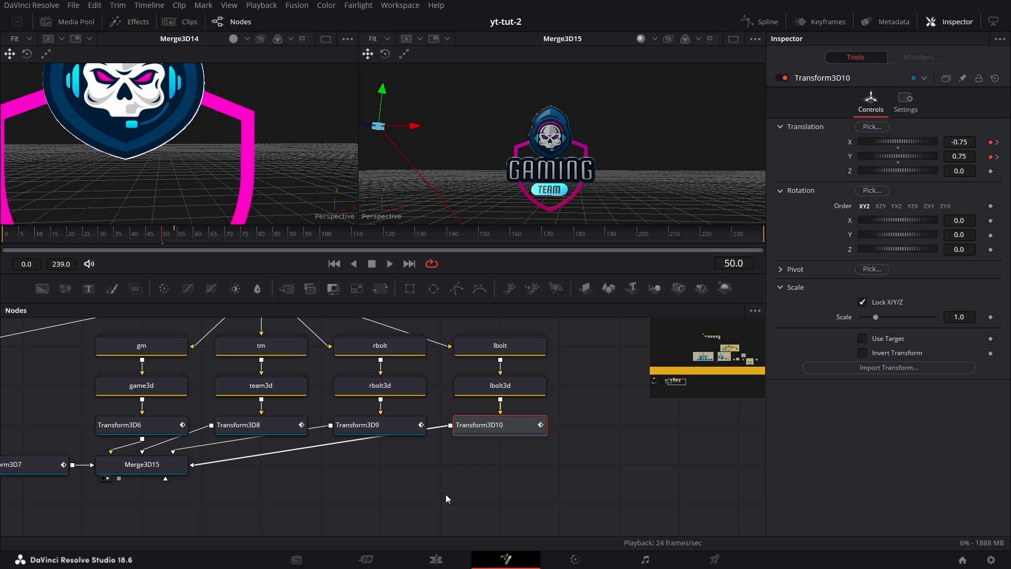
Play the animation from frame 0 to review the lightning bolts sliding in.
{"action": "left_click_drag", "start_coordinate": [583, 179], "coordinate": [589, 151]}
{"action": "left_click_drag", "start_coordinate": [68, 228], "coordinate": [3, 232]}
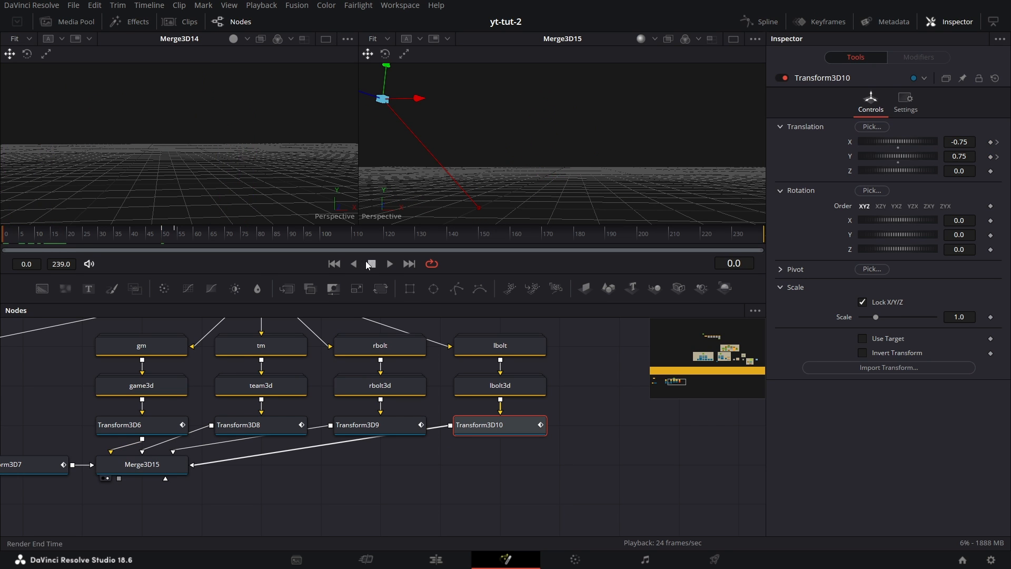
{"action": "left_click", "coordinate": [388, 264]}
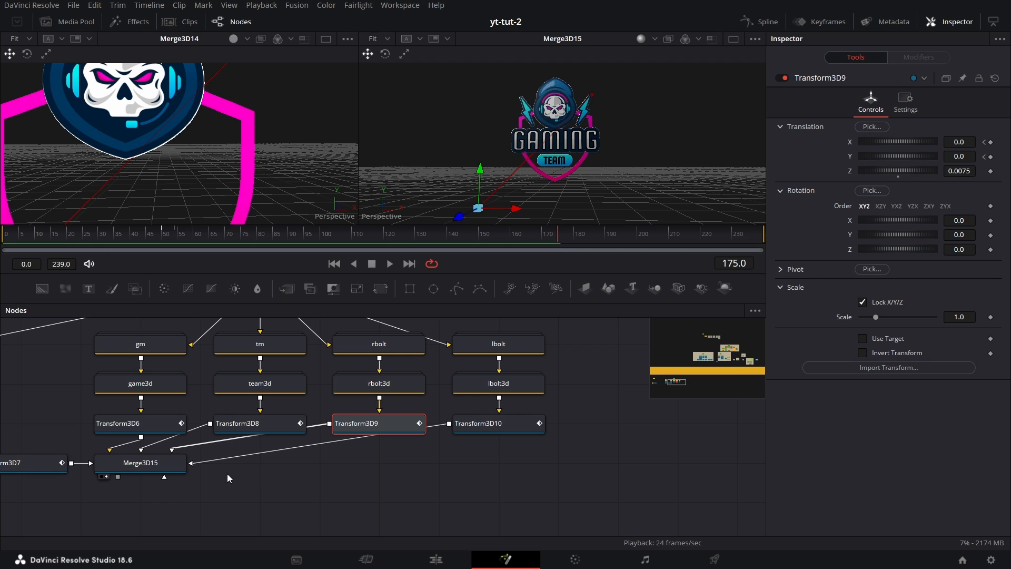
Add a Merge 3D node and connect Transform3D9, Transform3D10 and Merge3D15 into it.
{"action": "left_click_drag", "start_coordinate": [654, 288], "coordinate": [394, 469]}
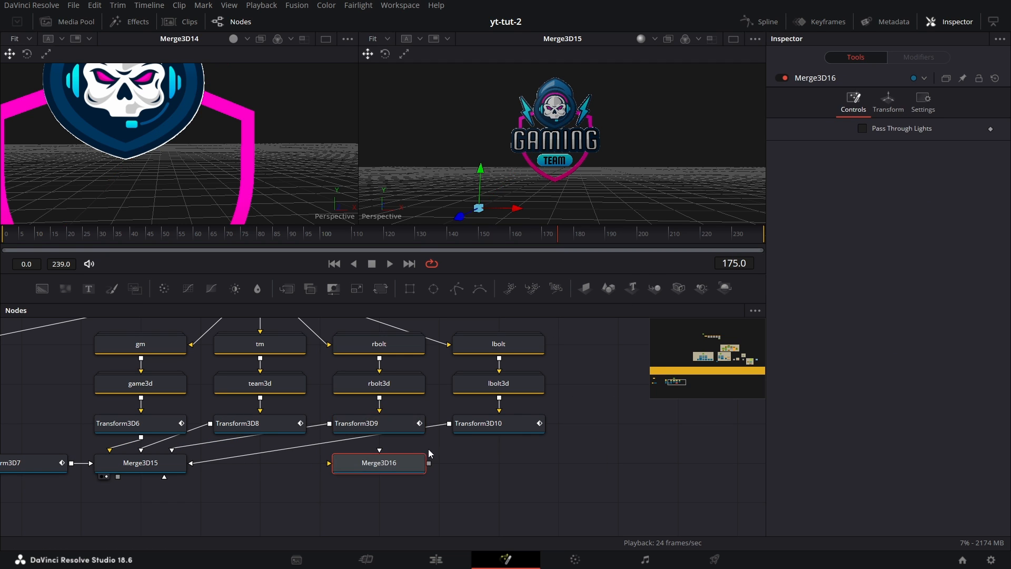
{"action": "left_click_drag", "start_coordinate": [330, 424], "coordinate": [365, 462]}
{"action": "left_click_drag", "start_coordinate": [499, 399], "coordinate": [395, 463]}
{"action": "left_click_drag", "start_coordinate": [118, 476], "coordinate": [338, 463]}
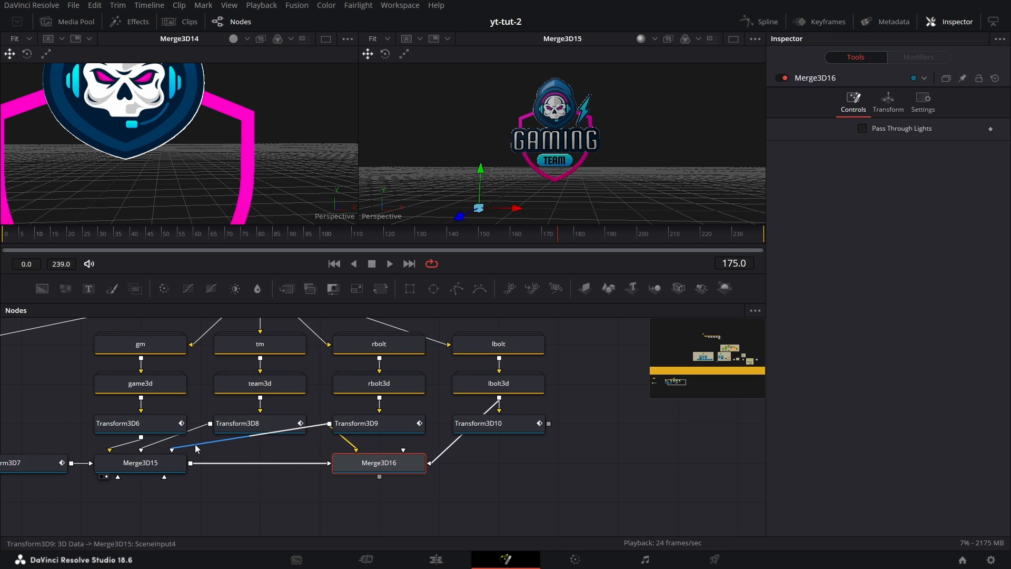
Detach the bolt transforms from Merge3D15 and move Merge3D16 below Transform3D10.
{"action": "left_click_drag", "start_coordinate": [196, 448], "coordinate": [228, 444]}
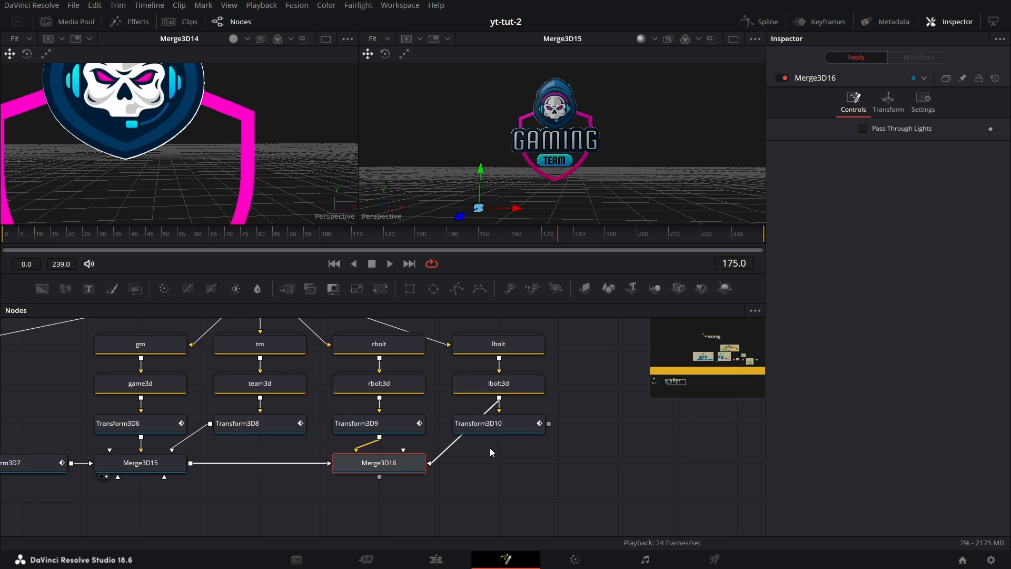
{"action": "left_click_drag", "start_coordinate": [514, 425], "coordinate": [430, 463]}
{"action": "left_click", "coordinate": [624, 428]}
{"action": "left_click_drag", "start_coordinate": [611, 424], "coordinate": [595, 447]}
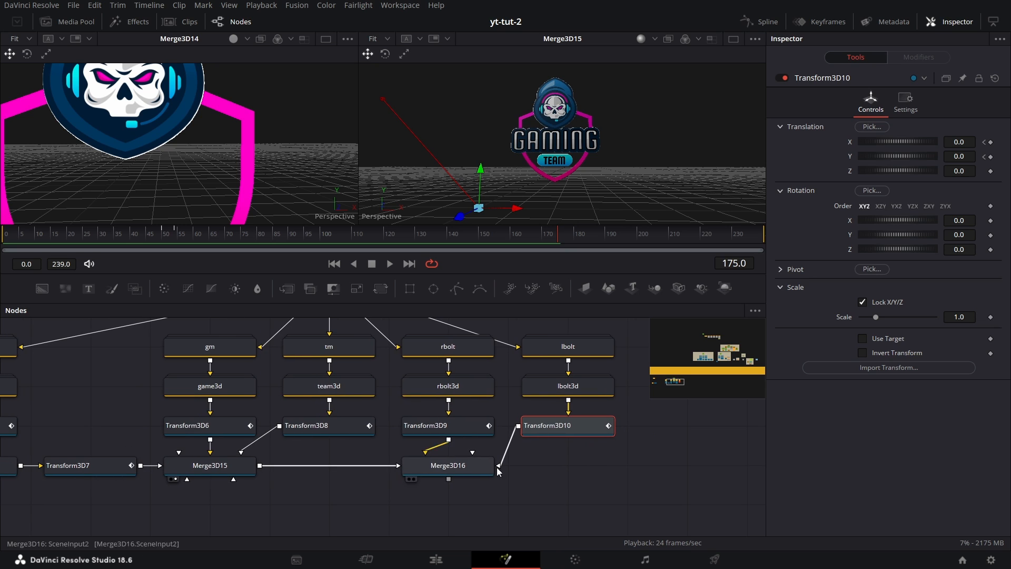
{"action": "left_click_drag", "start_coordinate": [497, 467], "coordinate": [595, 464]}
{"action": "left_click", "coordinate": [596, 465]}
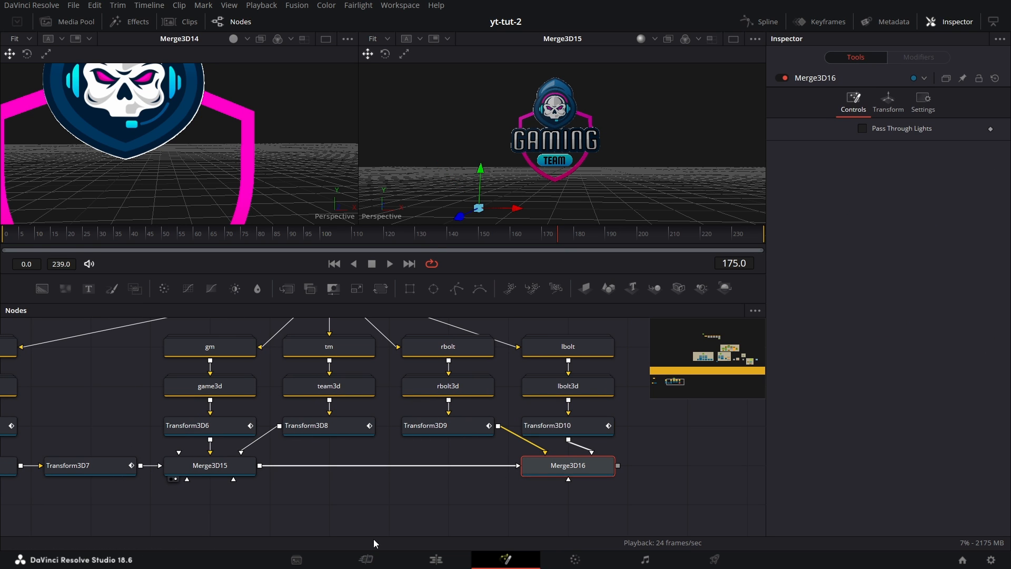
Insert a Transform 3D node between Merge3D15 and Merge3D16.
{"action": "left_click", "coordinate": [242, 471]}
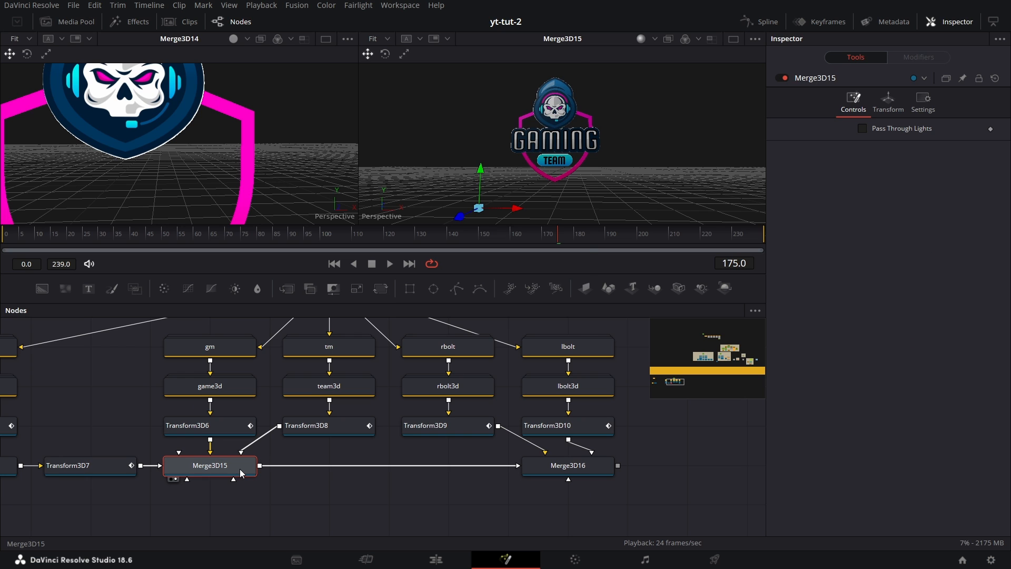
{"action": "key", "text": "shift+space"}
{"action": "type", "text": "tra"}
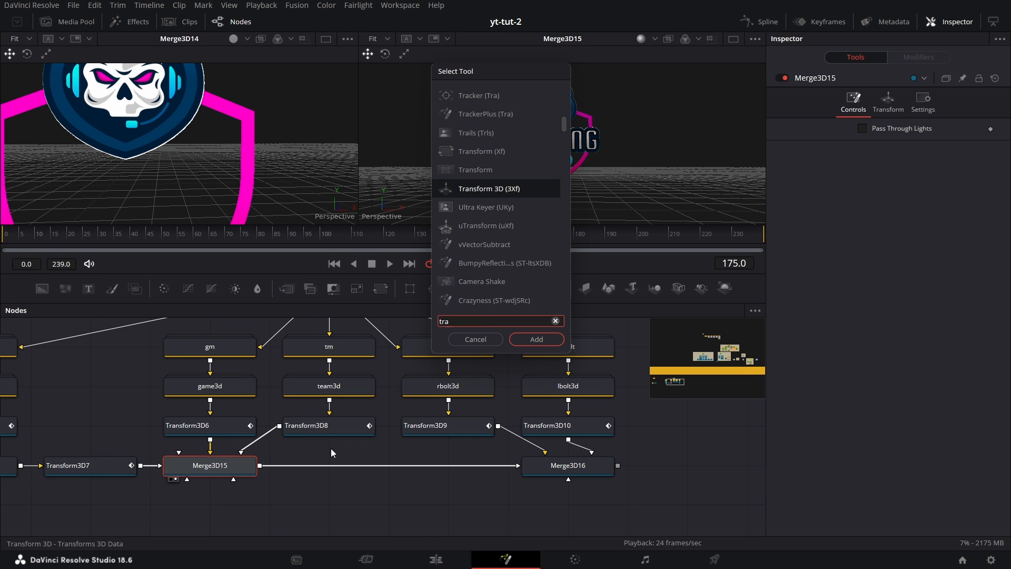
{"action": "left_click", "coordinate": [549, 343]}
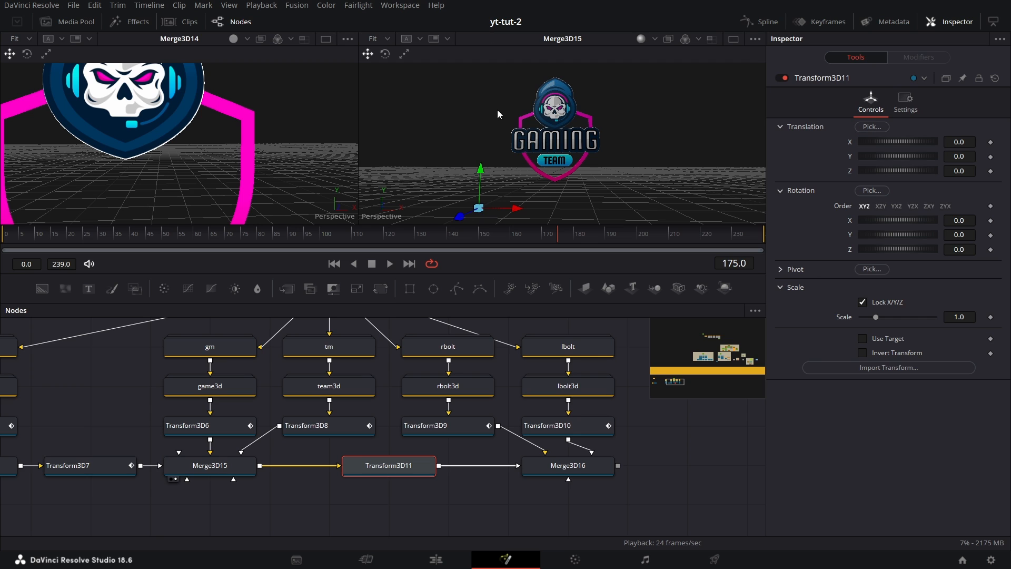
Jump to frame 54, show Merge3D16 in the viewer and select Transform3D11.
{"action": "left_click", "coordinate": [465, 425]}
{"action": "left_click", "coordinate": [984, 157]}
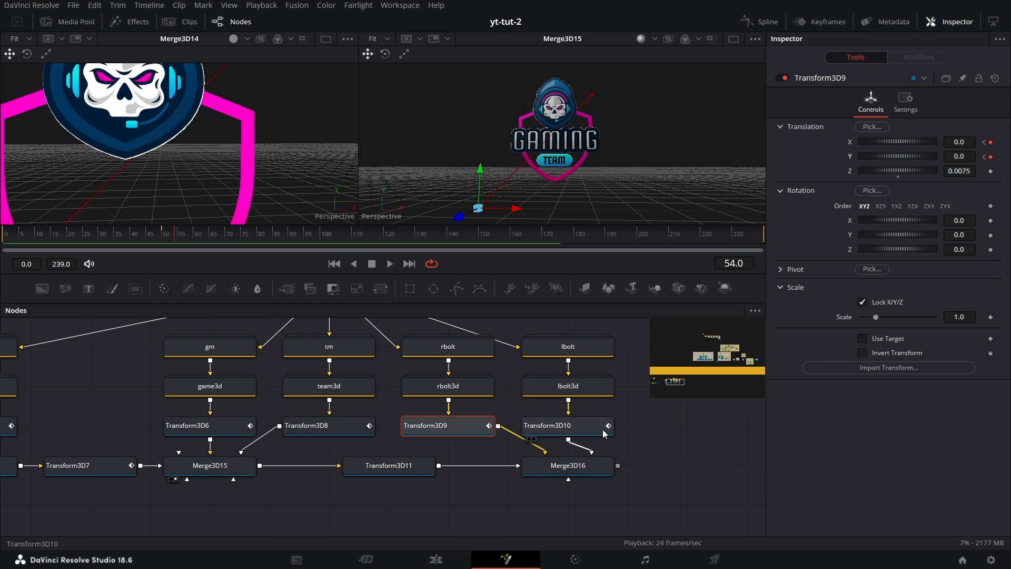
{"action": "left_click", "coordinate": [533, 479]}
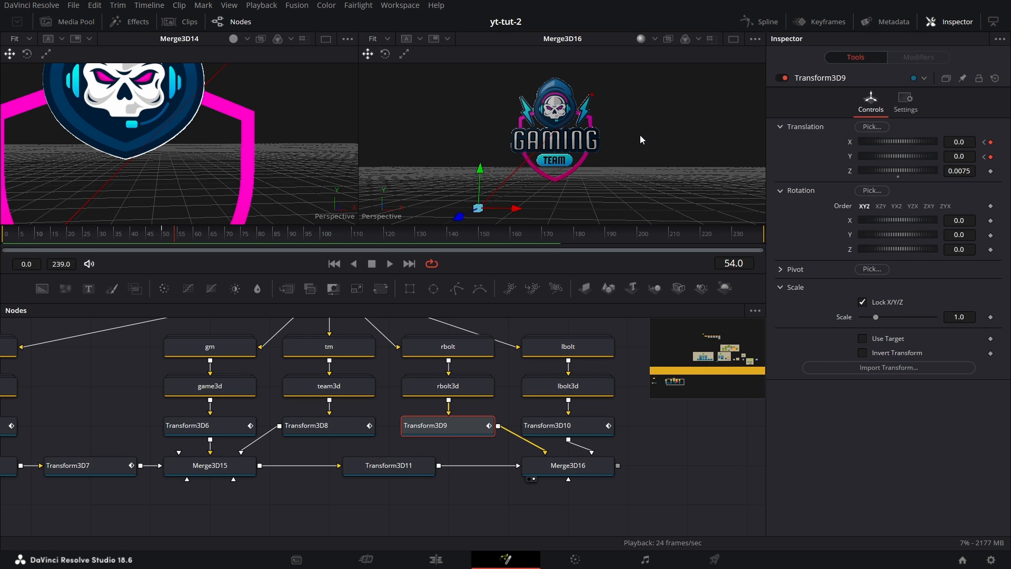
{"action": "left_click", "coordinate": [406, 467]}
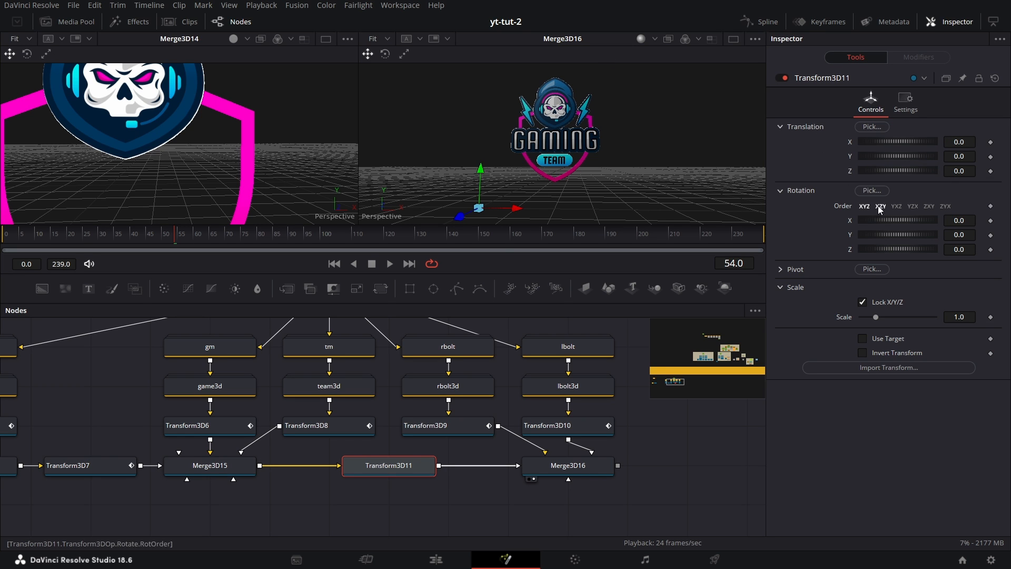
Apply a Shake modifier to Transform3D11's Translation X and Translation Y.
{"action": "right_click", "coordinate": [851, 145]}
{"action": "mouse_move", "coordinate": [924, 203]}
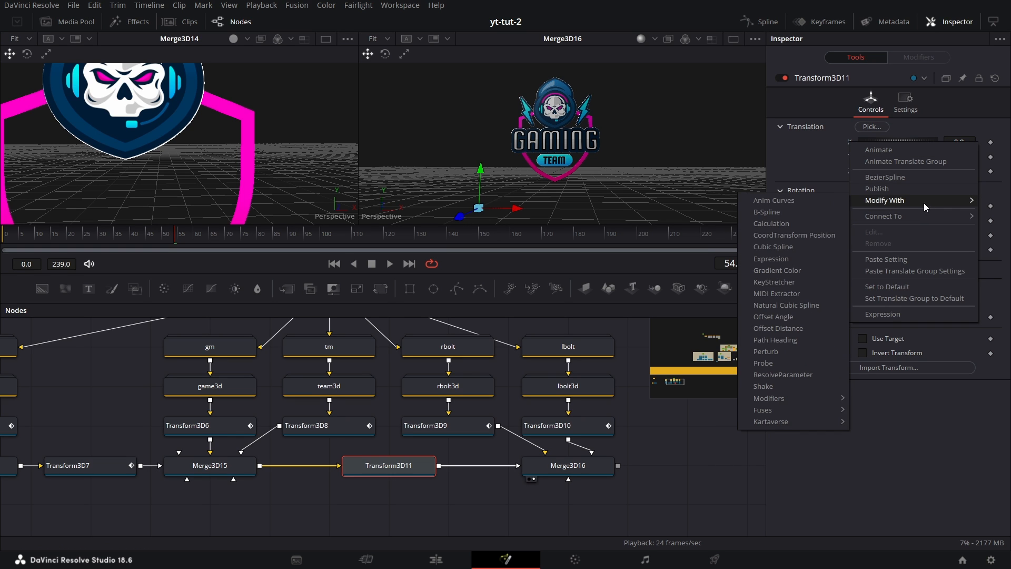
{"action": "left_click", "coordinate": [777, 386]}
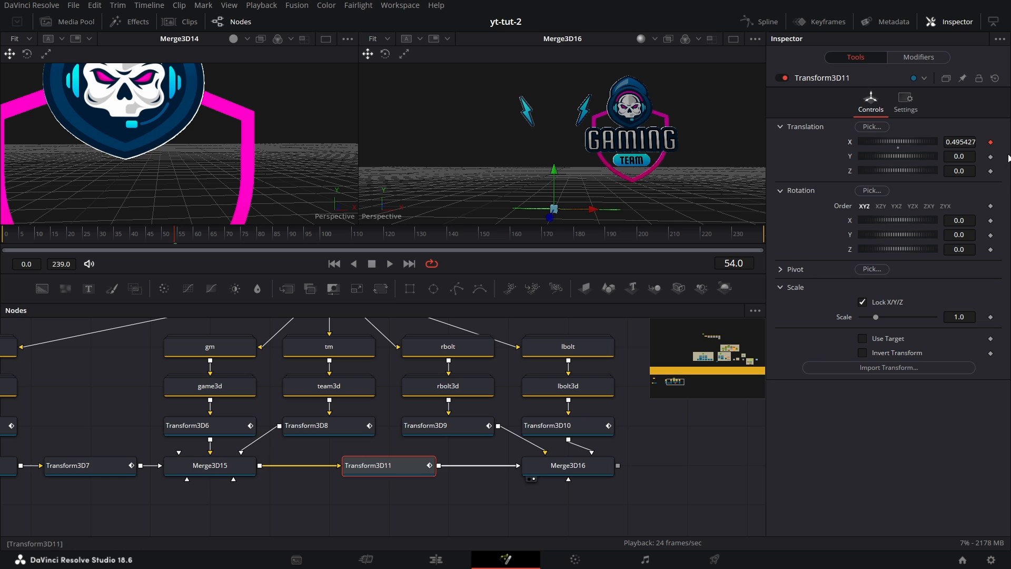
{"action": "right_click", "coordinate": [850, 157]}
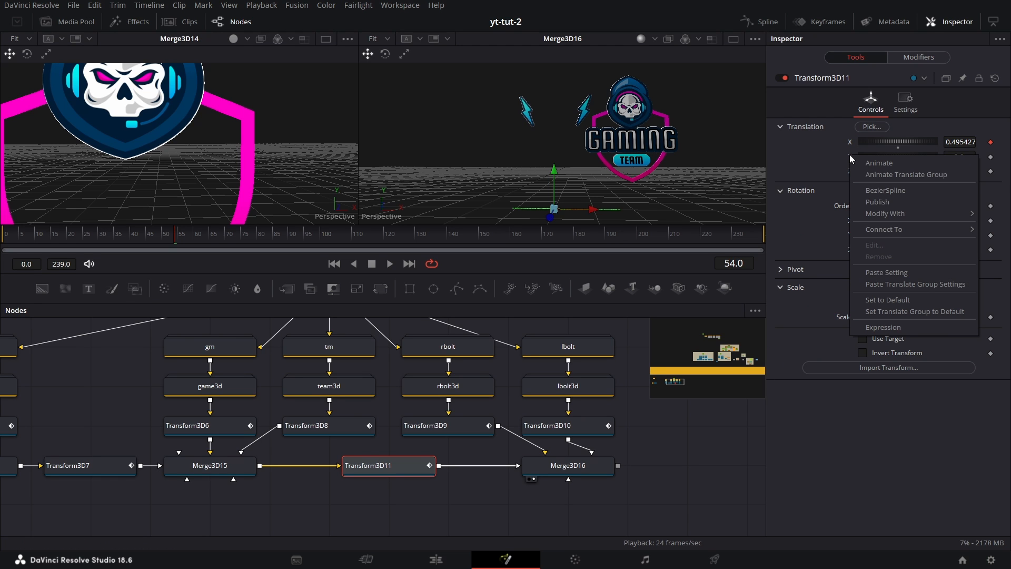
{"action": "mouse_move", "coordinate": [922, 213]}
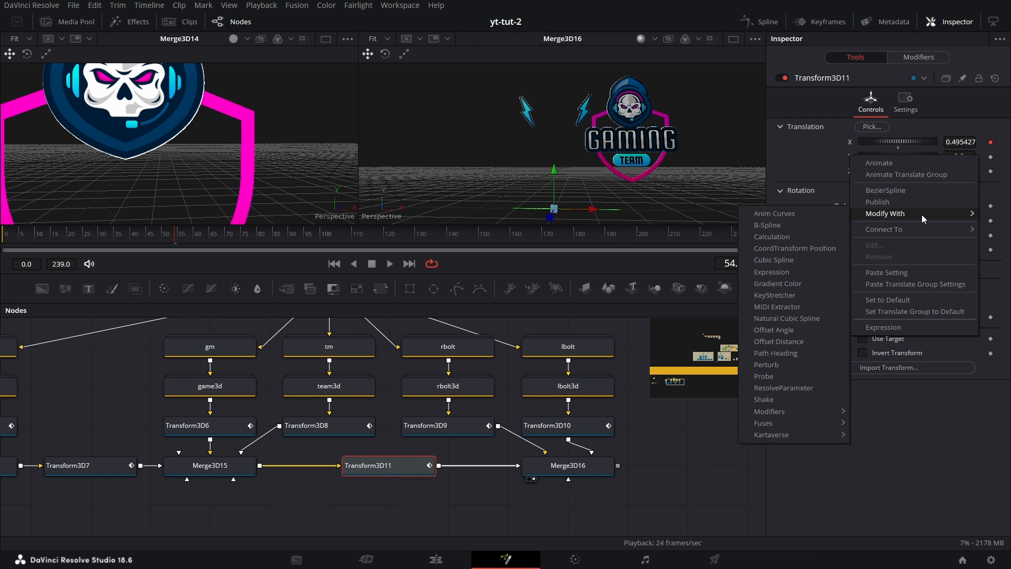
{"action": "left_click", "coordinate": [779, 397]}
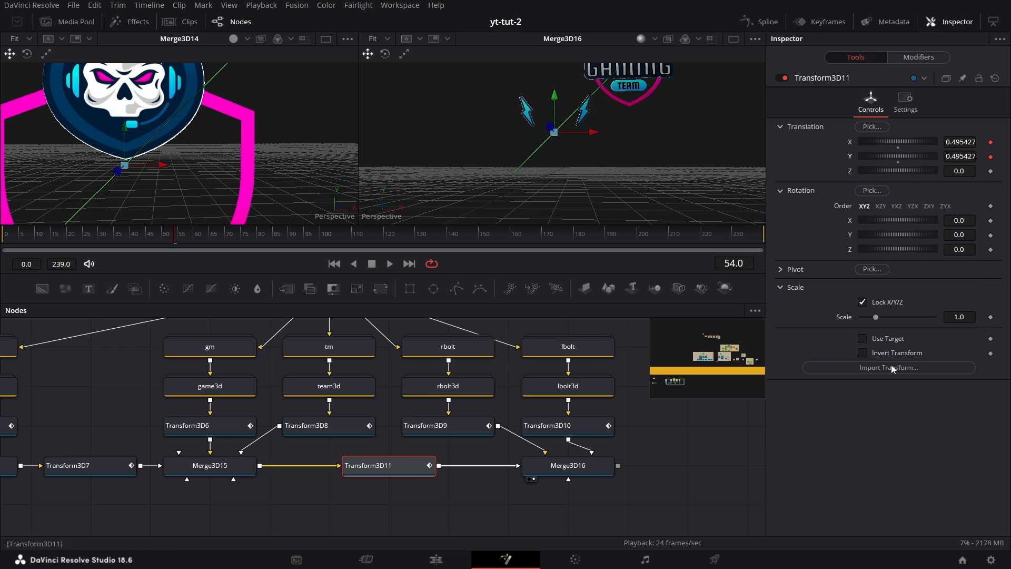
Open the modifiers and set the Y Offset shake's maximum to 0.1.
{"action": "left_click", "coordinate": [927, 60]}
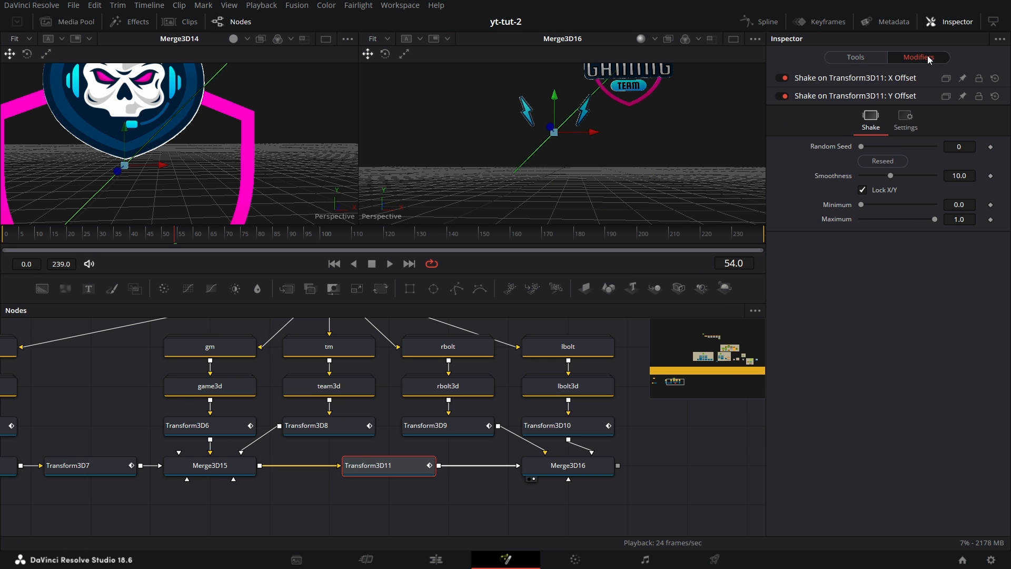
{"action": "left_click", "coordinate": [965, 206]}
{"action": "left_click", "coordinate": [970, 220]}
{"action": "type", "text": "0.0"}
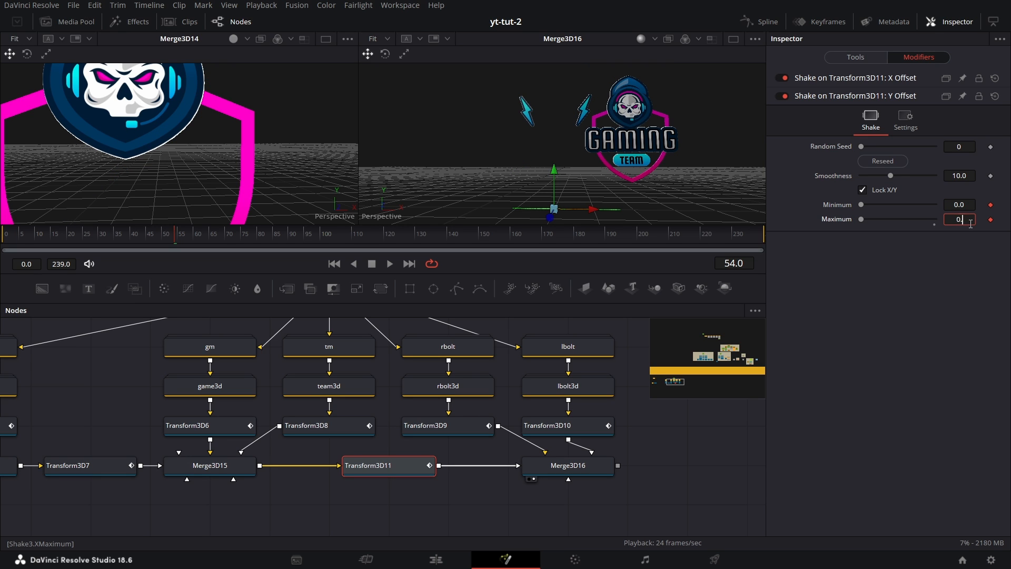
{"action": "key", "text": "Return"}
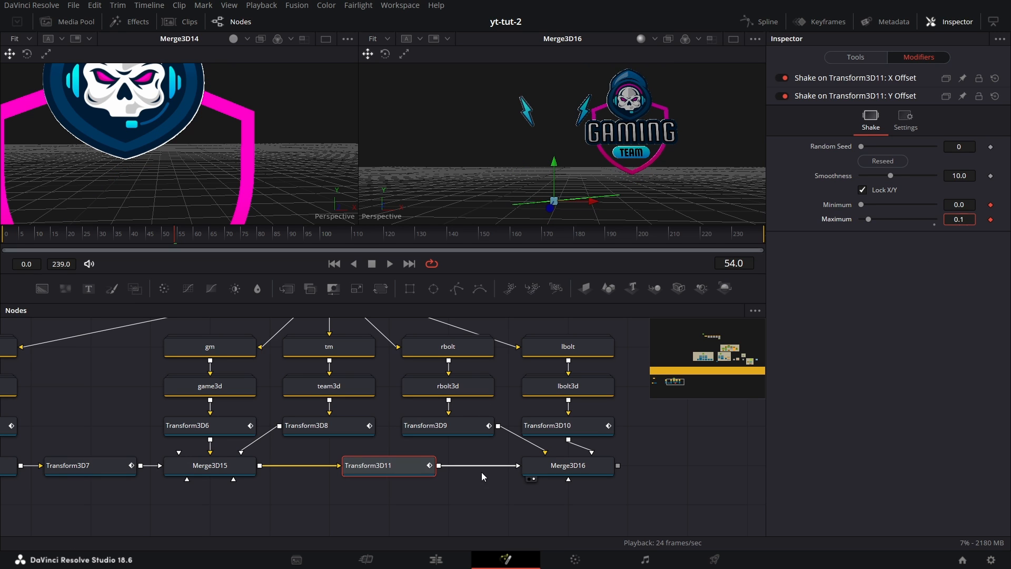
Set the X Offset shake's maximum to 0.1 and lower its smoothness to 0.001.
{"action": "left_click", "coordinate": [881, 78]}
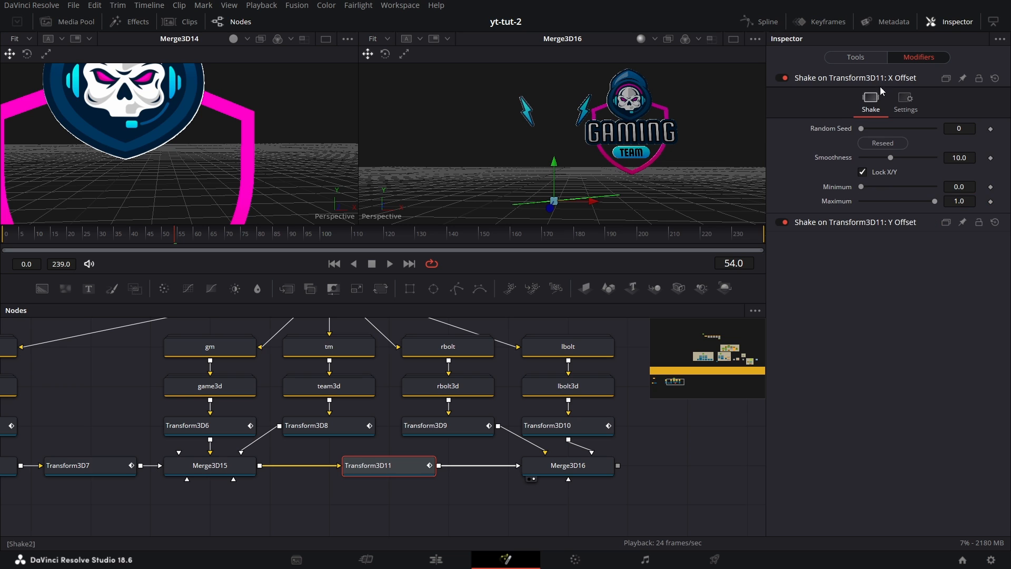
{"action": "left_click", "coordinate": [952, 201]}
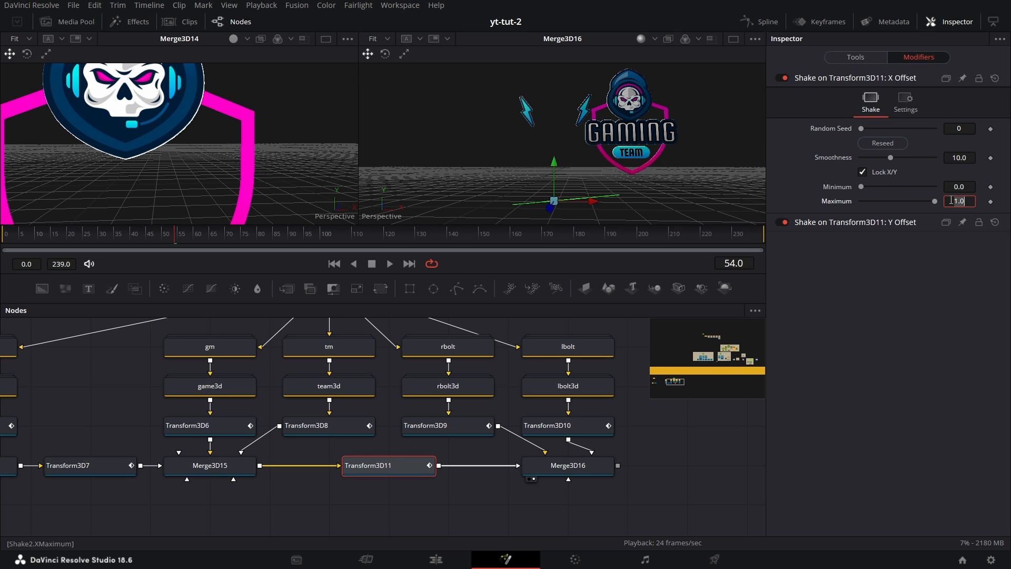
{"action": "type", "text": "0.1"}
{"action": "key", "text": "Return"}
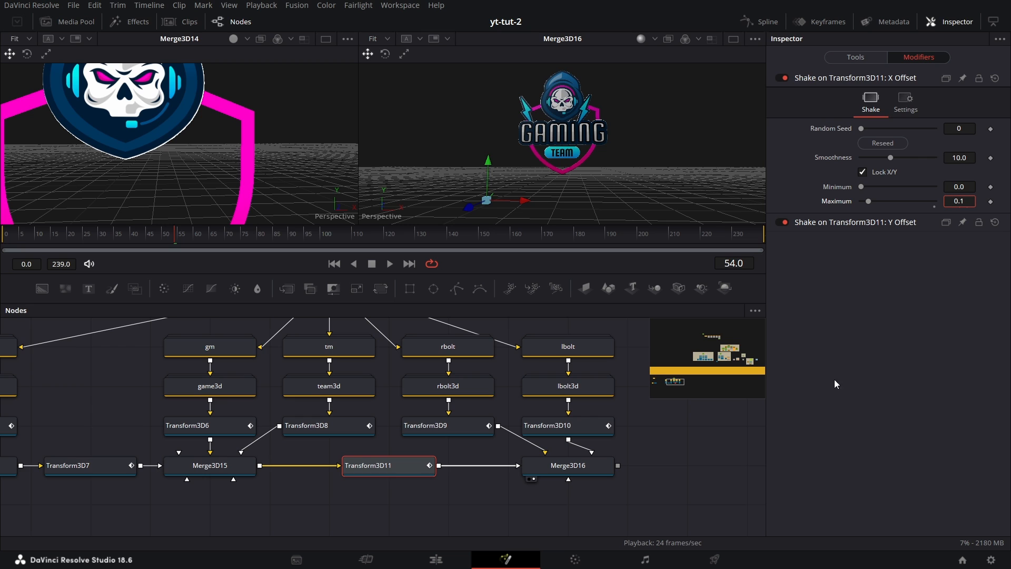
{"action": "left_click_drag", "start_coordinate": [892, 159], "coordinate": [876, 133]}
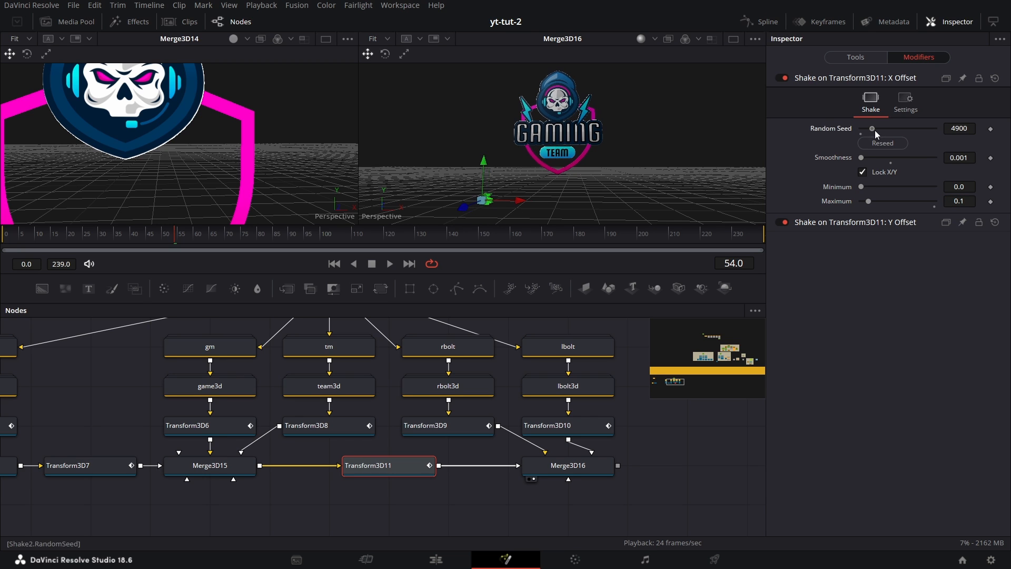
Keyframe the X Offset shake's minimum and maximum at frame 54 and at frame 53.
{"action": "left_click_drag", "start_coordinate": [596, 494], "coordinate": [598, 495]}
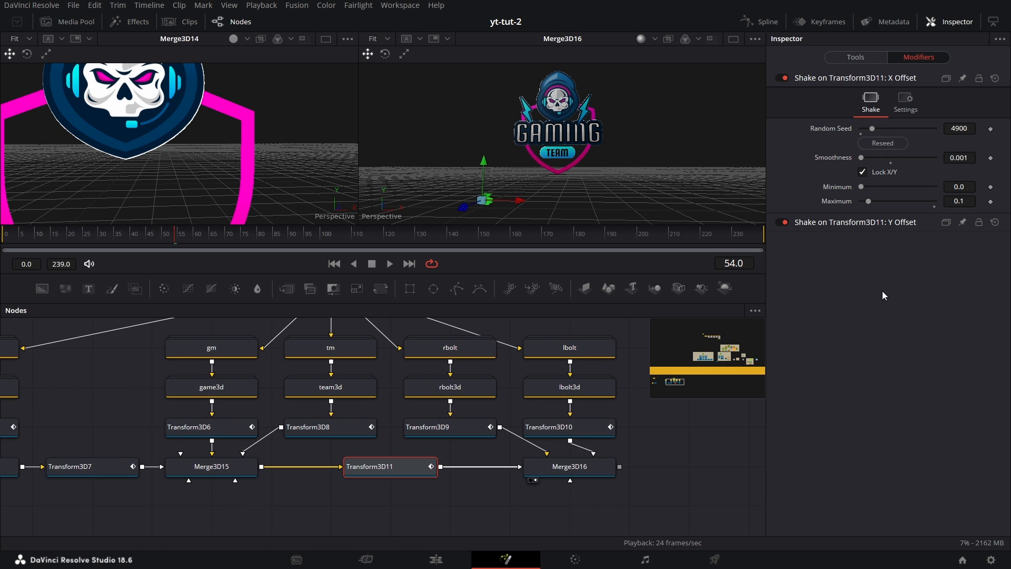
{"action": "left_click", "coordinate": [991, 187]}
{"action": "left_click", "coordinate": [991, 202]}
{"action": "key", "text": "Left"}
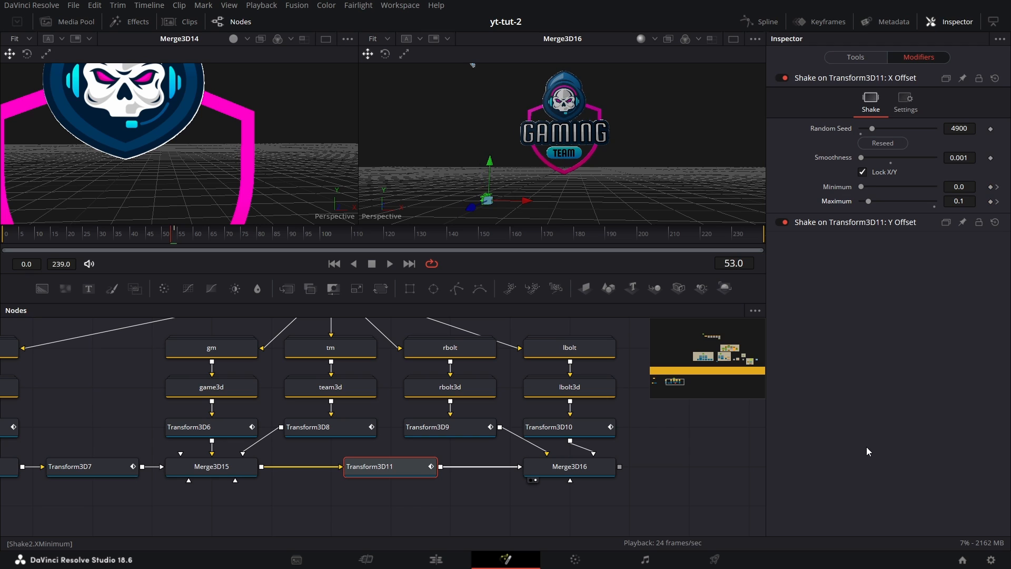
{"action": "left_click", "coordinate": [991, 187]}
{"action": "left_click", "coordinate": [991, 202]}
Play ahead to frame 69, keyframe the X Offset shake's minimum and maximum, and set the maximum to 0.0.
{"action": "left_click_drag", "start_coordinate": [173, 235], "coordinate": [175, 234]}
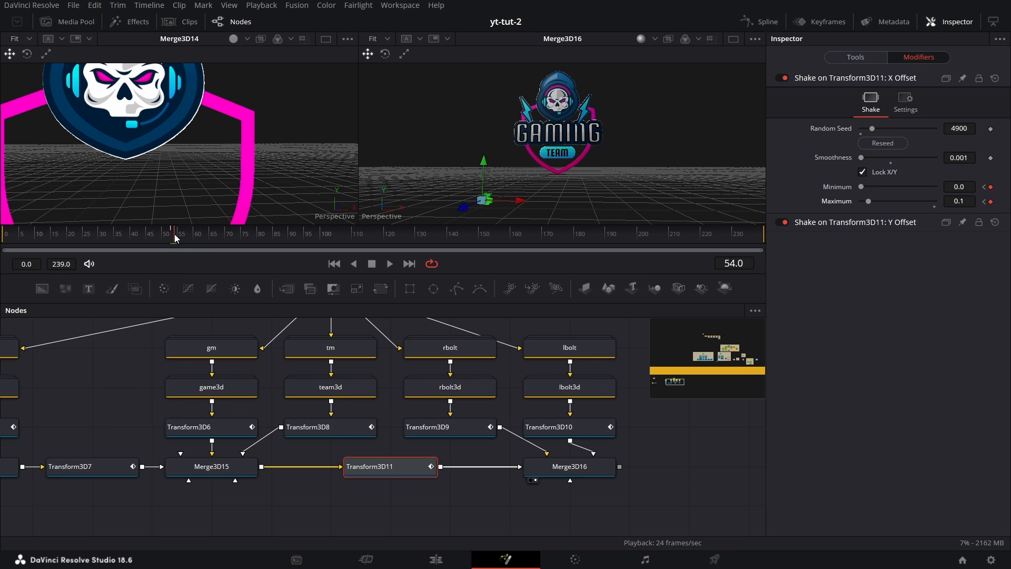
{"action": "key", "text": "space"}
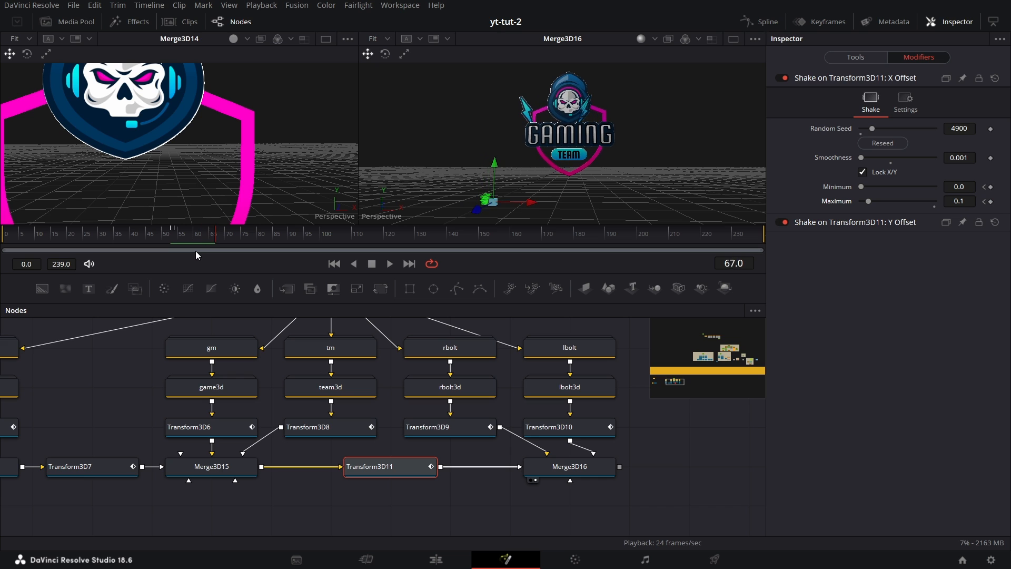
{"action": "left_click", "coordinate": [991, 186]}
{"action": "left_click", "coordinate": [991, 201]}
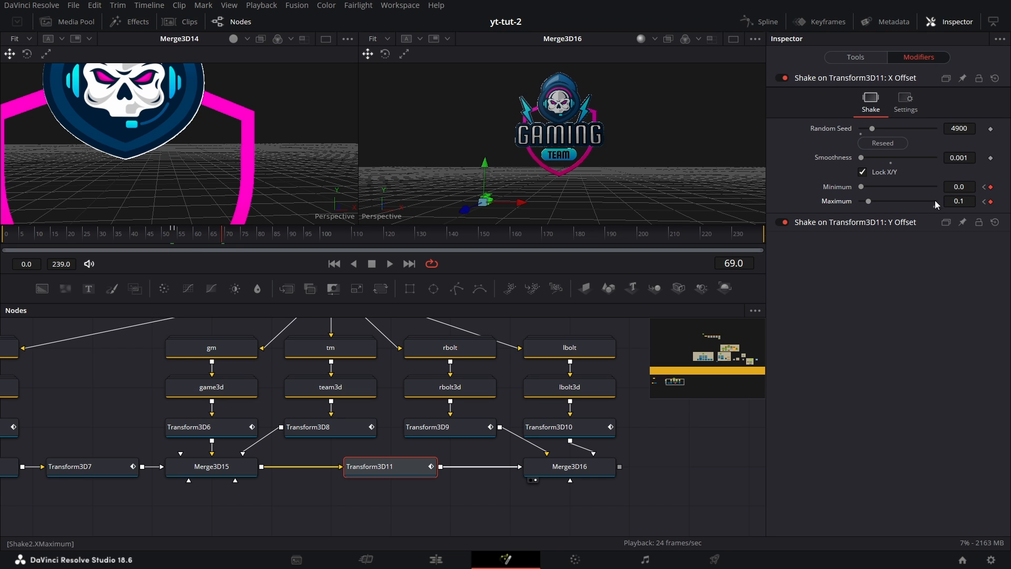
{"action": "left_click_drag", "start_coordinate": [868, 202], "coordinate": [861, 201]}
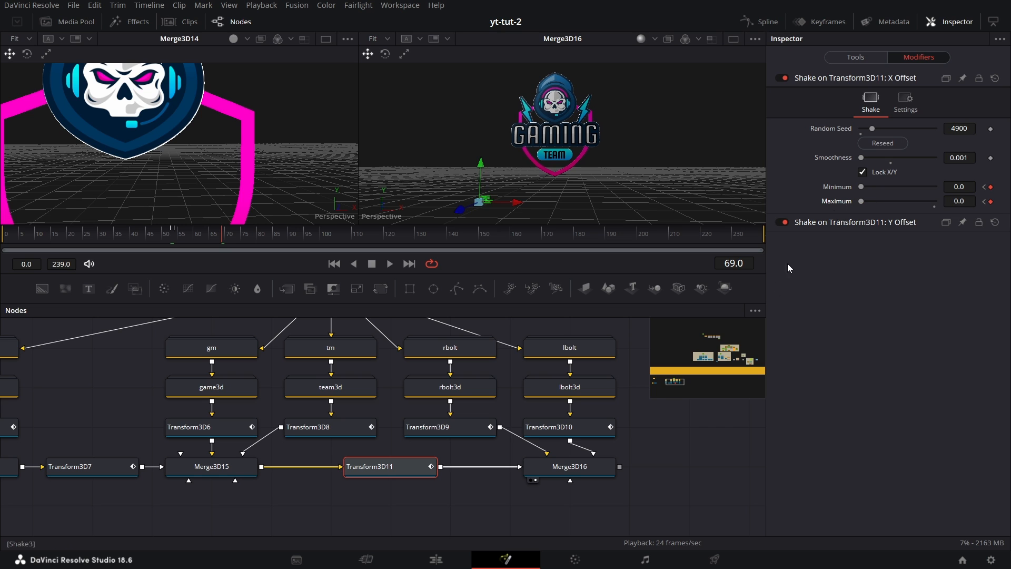
At frame 69, set the Y Offset shake's maximum to 0.0 and keyframe its minimum.
{"action": "left_click", "coordinate": [864, 222]}
{"action": "left_click_drag", "start_coordinate": [869, 219], "coordinate": [861, 219]}
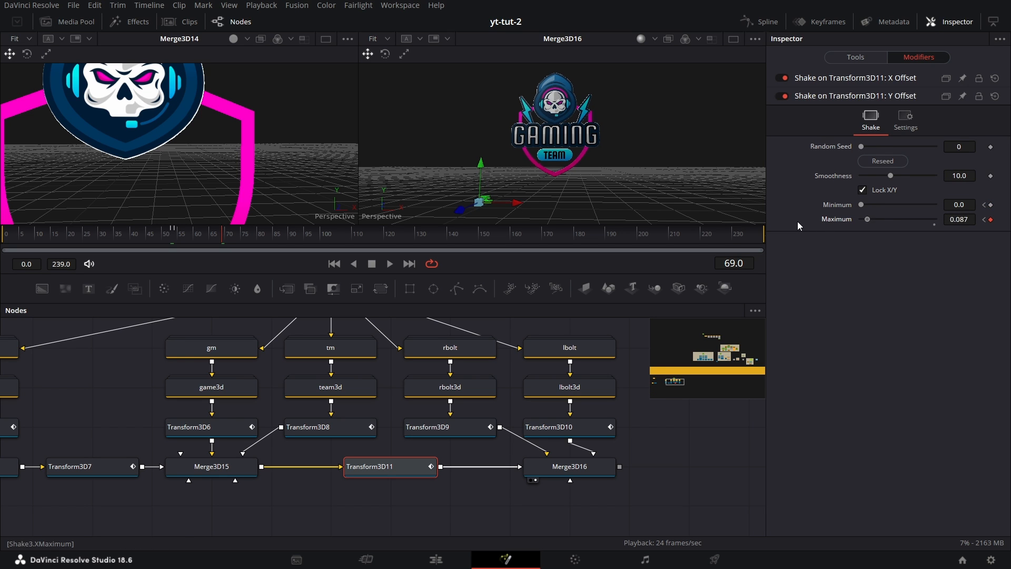
{"action": "left_click", "coordinate": [991, 204]}
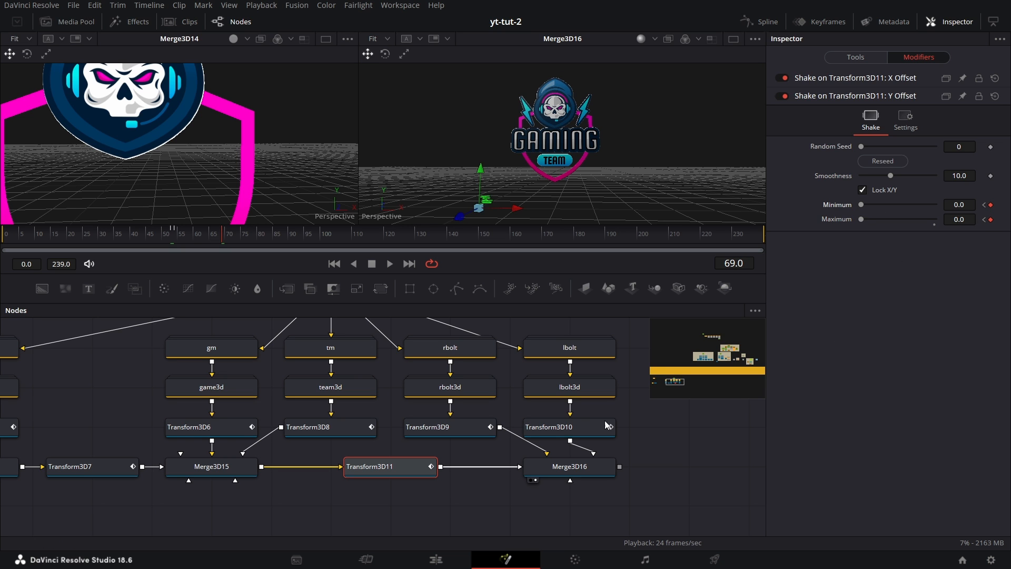
Play the animation from the start and jump to Transform3D10's translation keyframe at frame 54.
{"action": "left_click_drag", "start_coordinate": [624, 478], "coordinate": [608, 172]}
{"action": "left_click", "coordinate": [5, 239]}
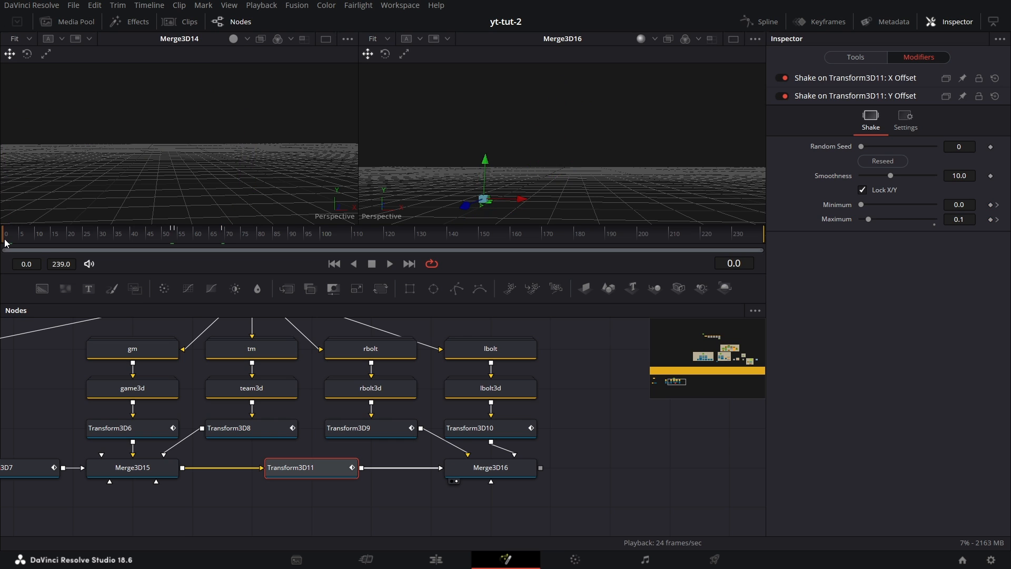
{"action": "left_click", "coordinate": [389, 263]}
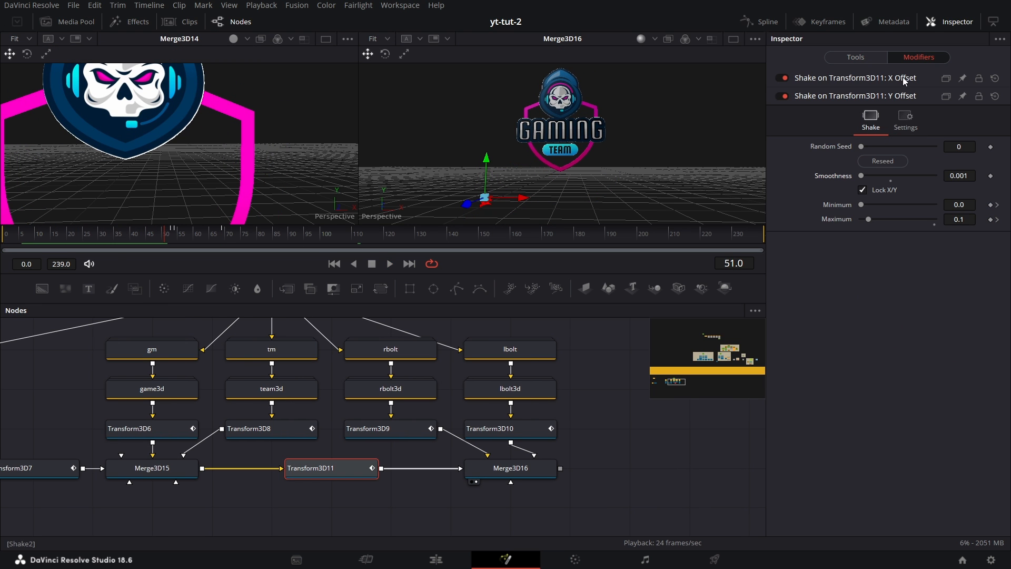
{"action": "left_click", "coordinate": [904, 79]}
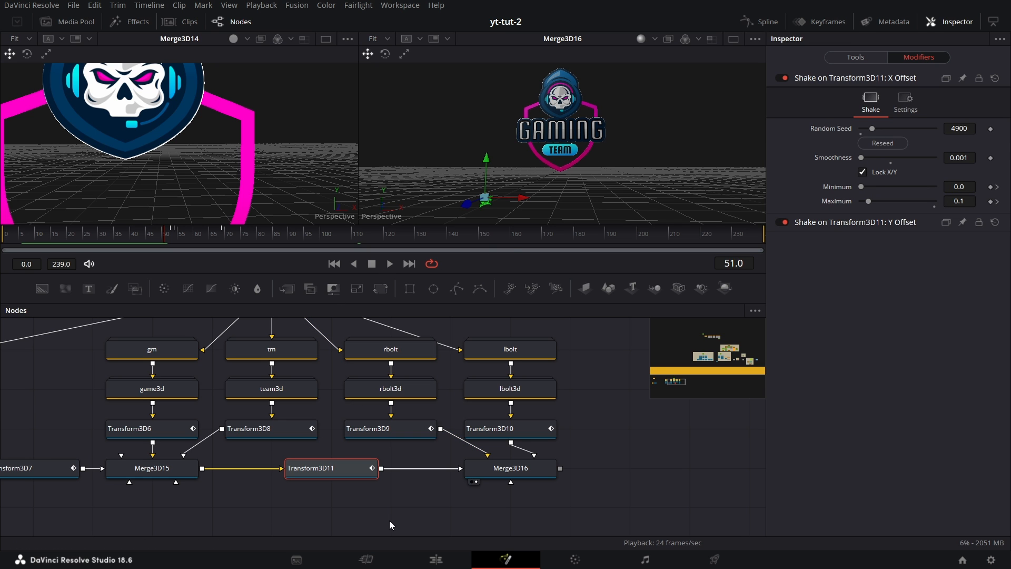
{"action": "left_click", "coordinate": [524, 430]}
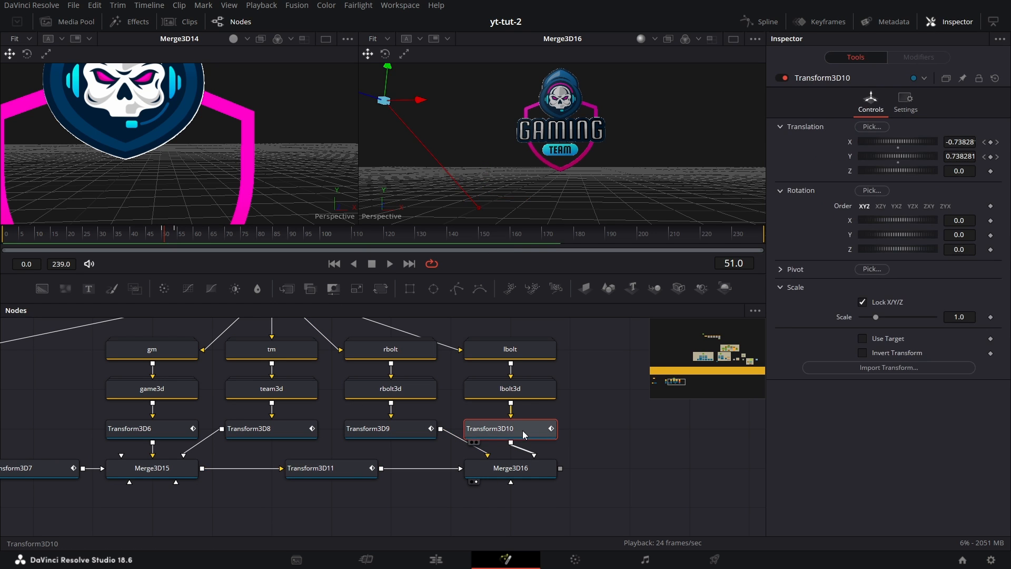
{"action": "left_click", "coordinate": [998, 142]}
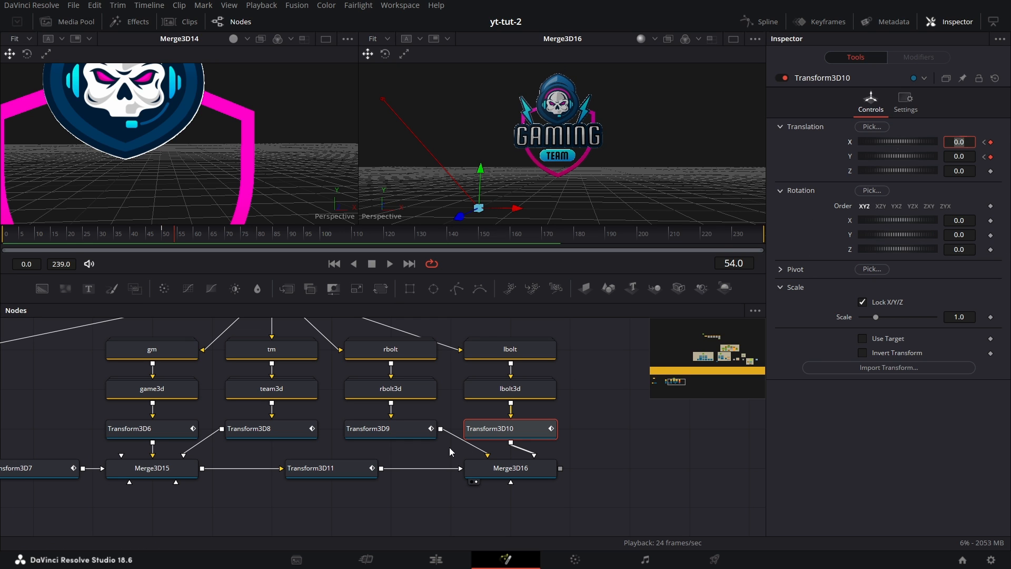
Select Transform3D11 and, at frame 53, set both the X and Y Offset shake maximums to 0.0.
{"action": "left_click", "coordinate": [356, 474]}
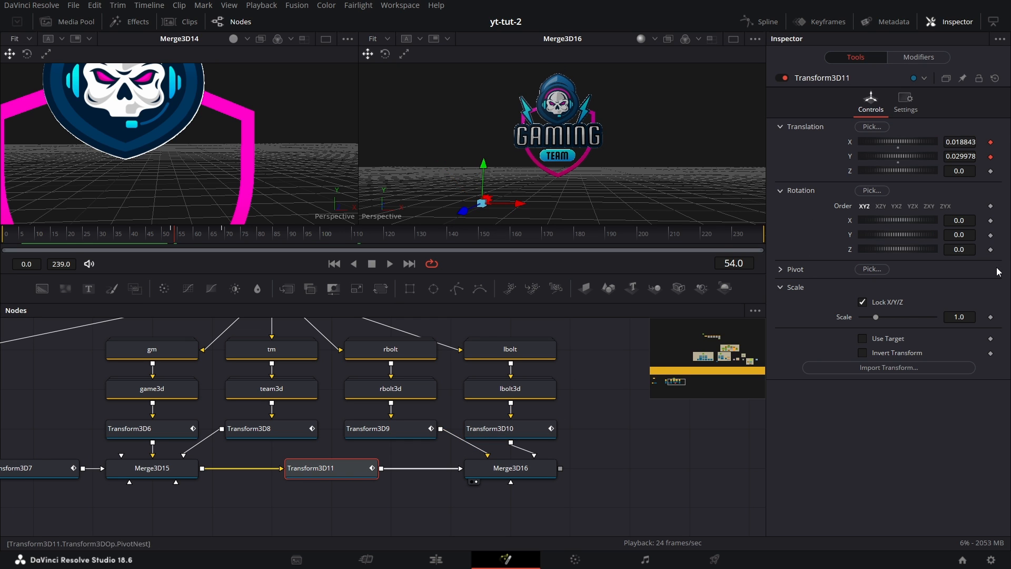
{"action": "left_click", "coordinate": [920, 58]}
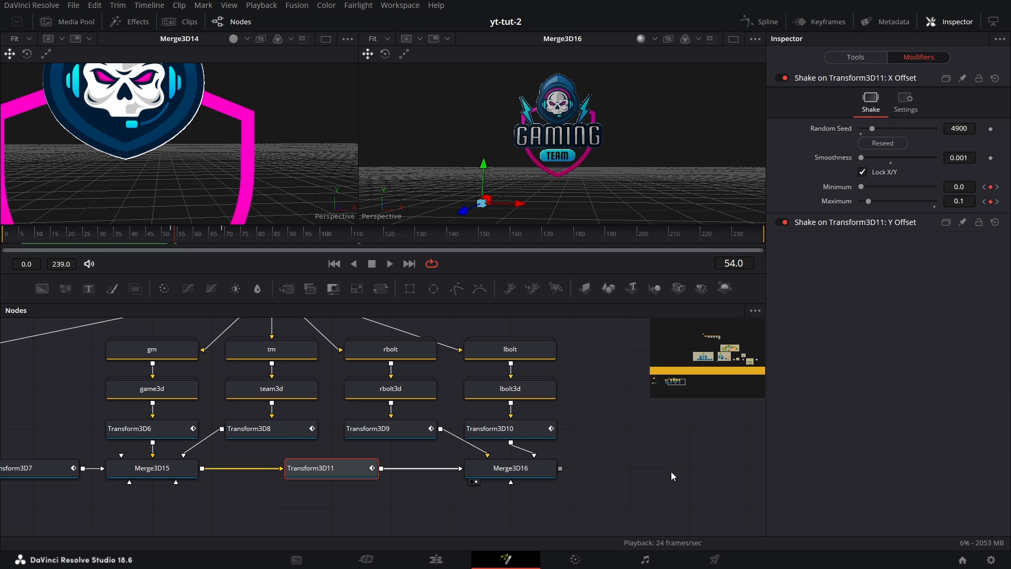
{"action": "key", "text": "Left"}
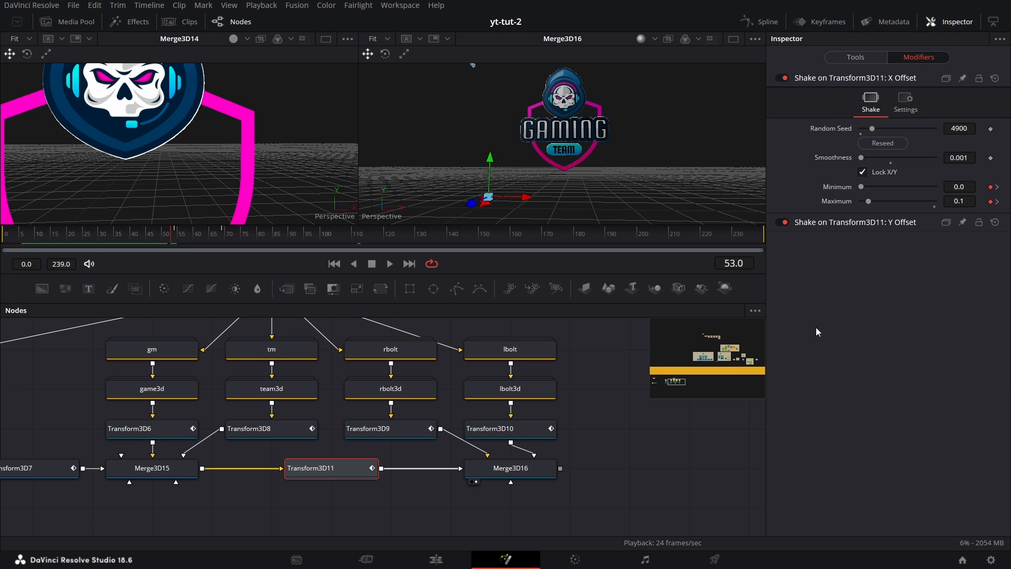
{"action": "left_click_drag", "start_coordinate": [869, 203], "coordinate": [861, 202]}
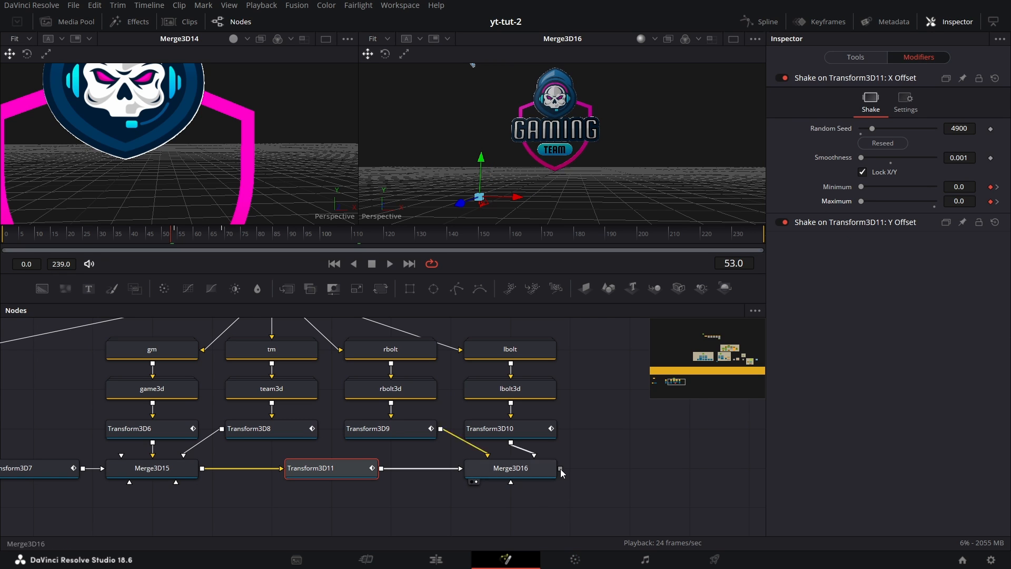
{"action": "left_click", "coordinate": [871, 221]}
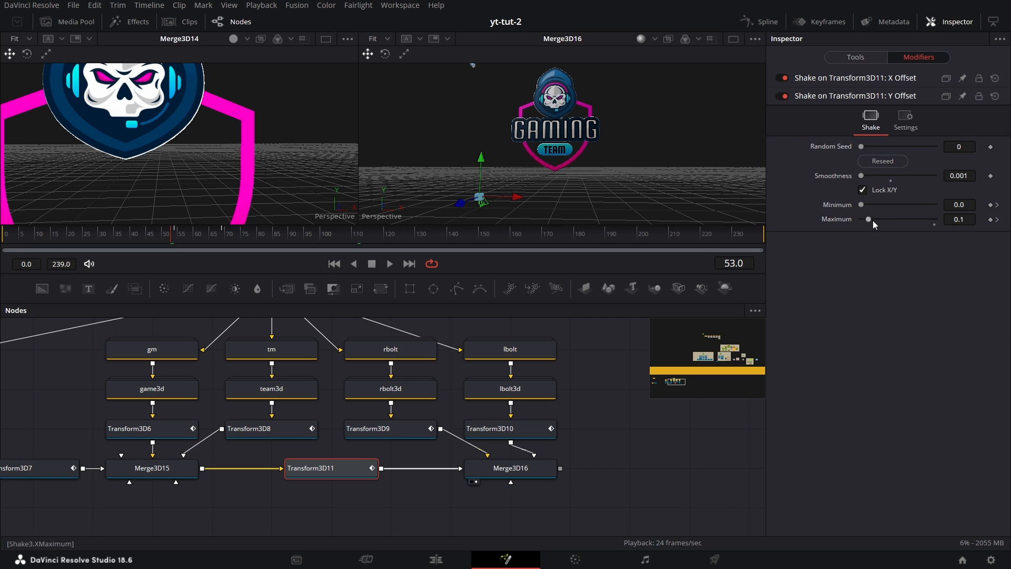
{"action": "left_click_drag", "start_coordinate": [869, 219], "coordinate": [795, 219]}
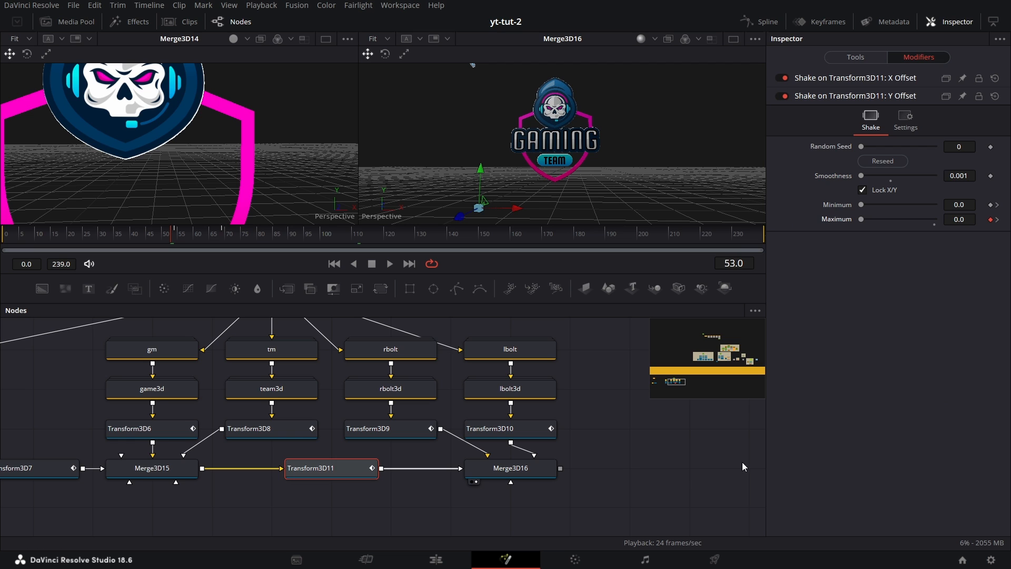
Play back the animation to check the shake.
{"action": "left_click_drag", "start_coordinate": [115, 238], "coordinate": [143, 233]}
{"action": "left_click", "coordinate": [387, 265]}
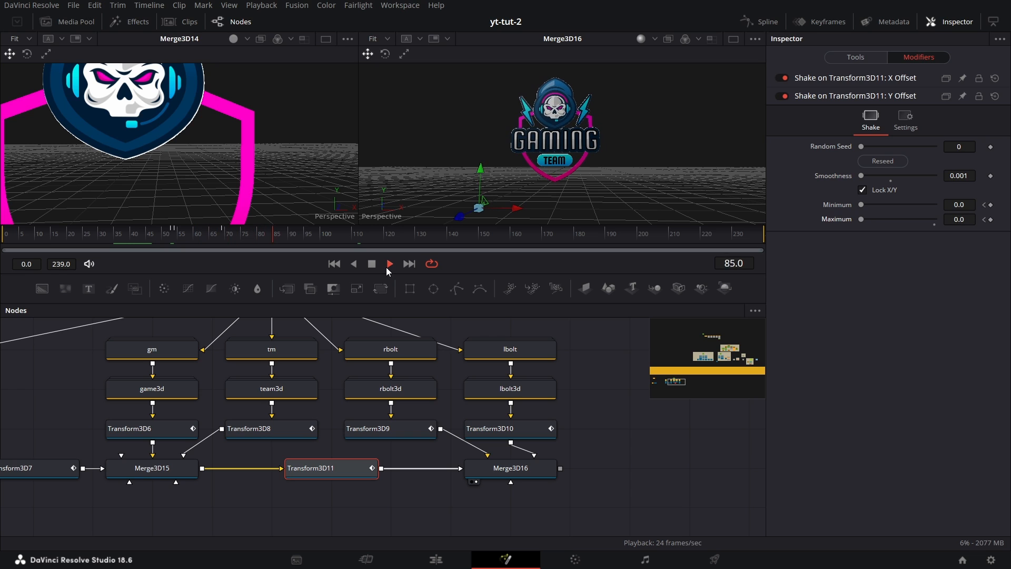
{"action": "left_click", "coordinate": [371, 264]}
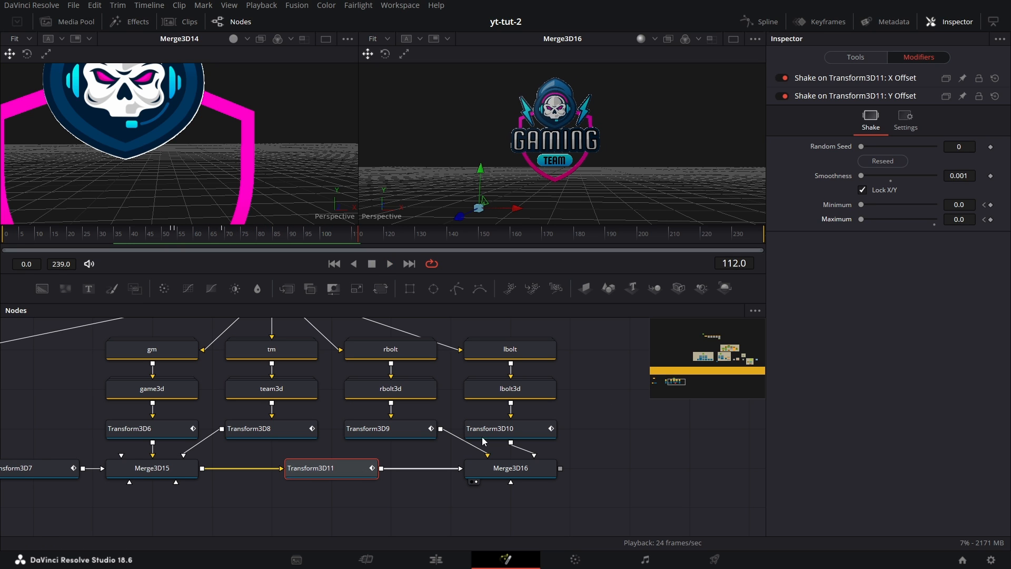
Jump to frame 54 and set the Y Offset shake's maximum to 0.05.
{"action": "left_click", "coordinate": [984, 219]}
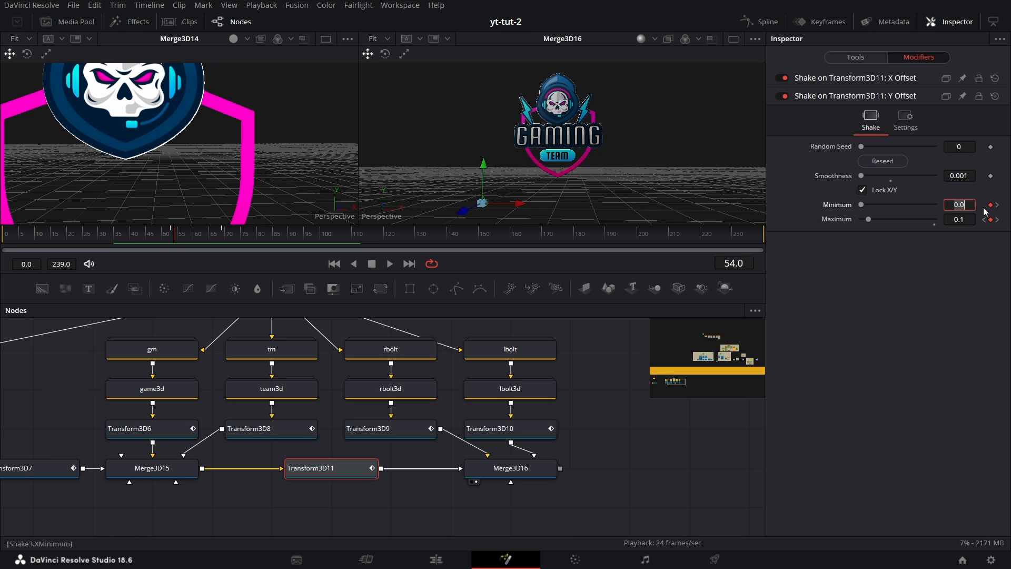
{"action": "left_click", "coordinate": [973, 220]}
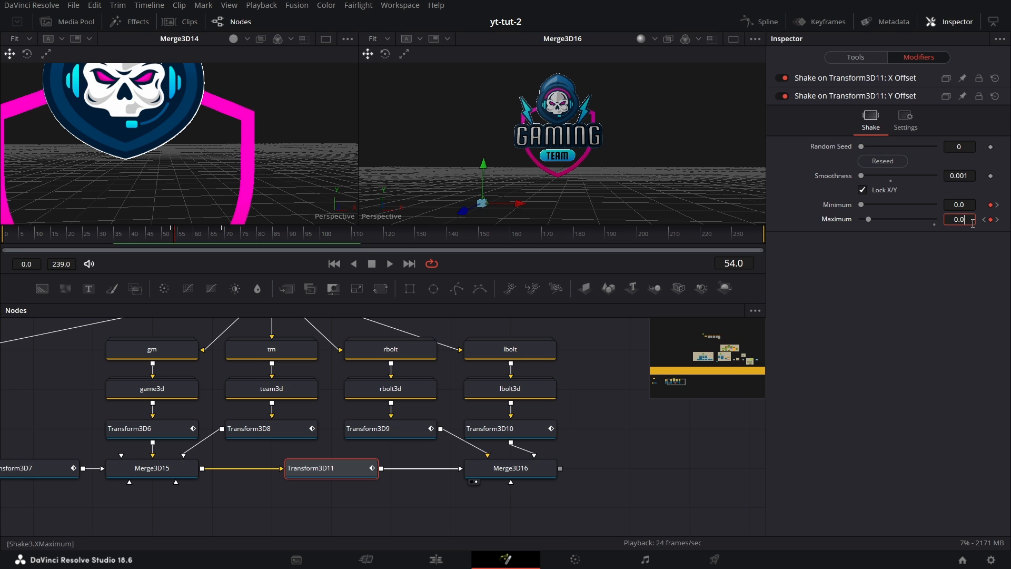
{"action": "type", "text": "0.05"}
{"action": "key", "text": "Return"}
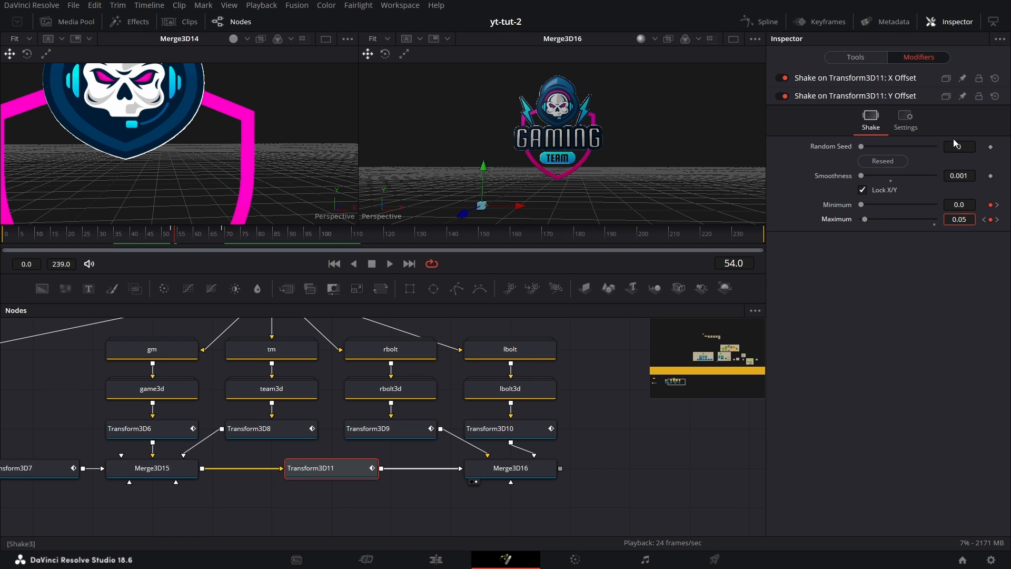
At frame 54, set the X Offset shake's maximum on Transform3D11 to -0.05.
{"action": "left_click", "coordinate": [897, 78]}
{"action": "left_click", "coordinate": [961, 202]}
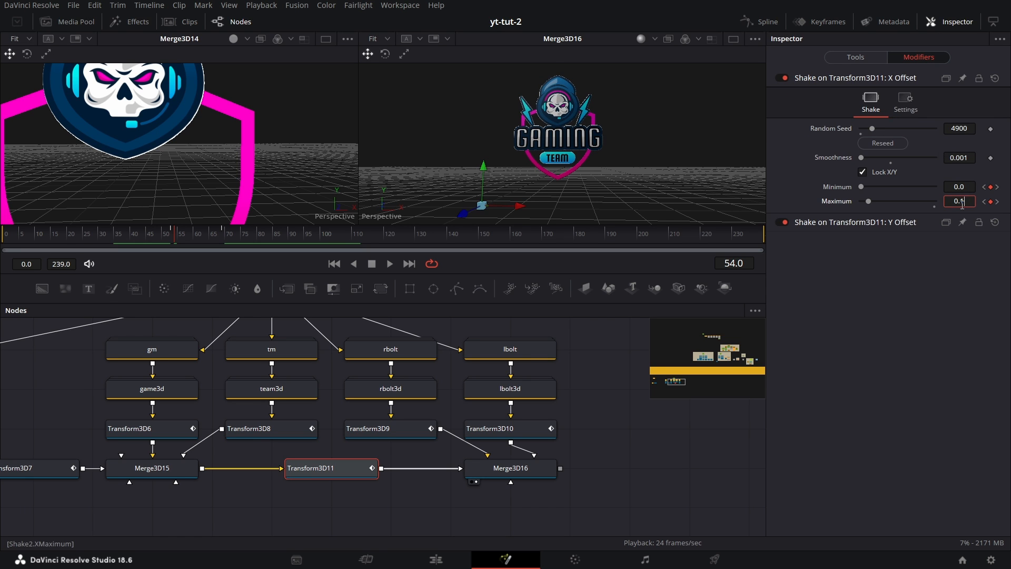
{"action": "key", "text": "Return"}
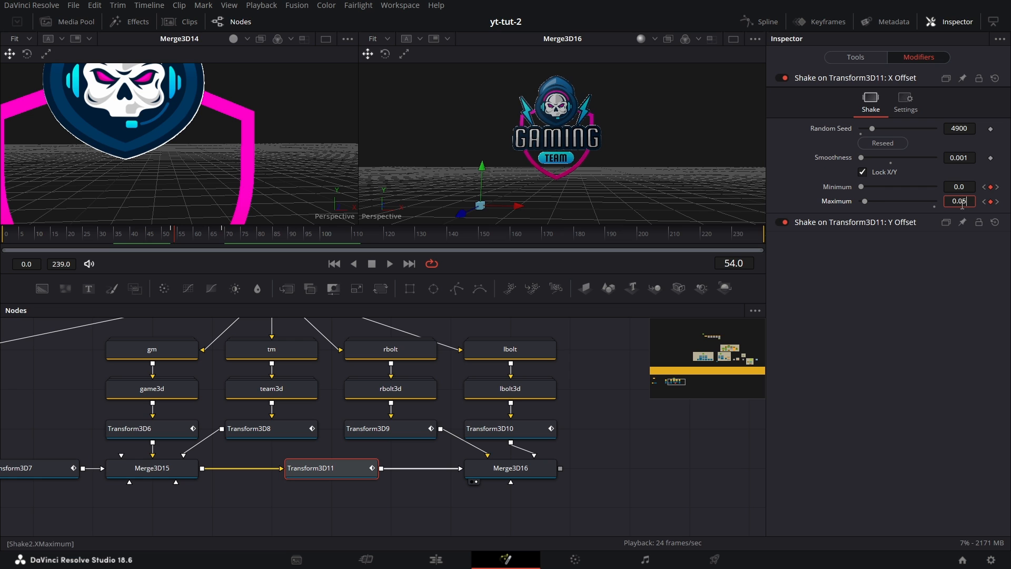
Play back the animation from frame 37 to check the shake.
{"action": "left_click", "coordinate": [120, 234]}
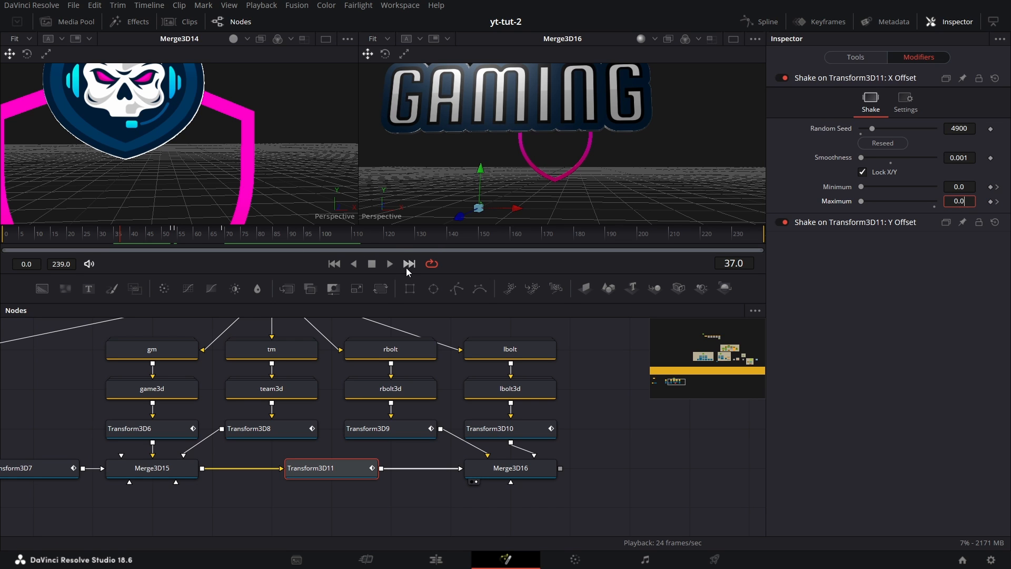
{"action": "left_click", "coordinate": [392, 264]}
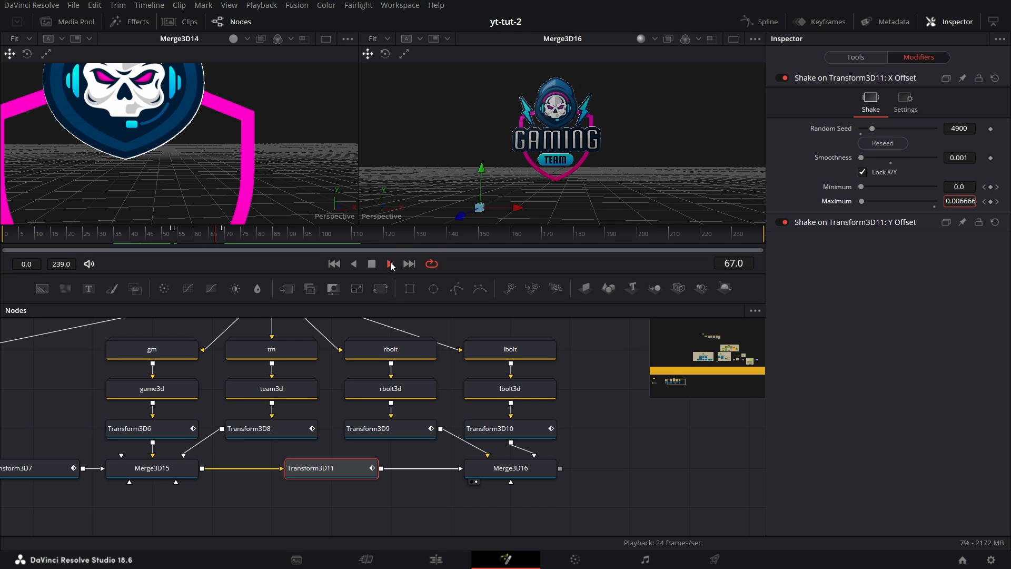
{"action": "left_click", "coordinate": [371, 264]}
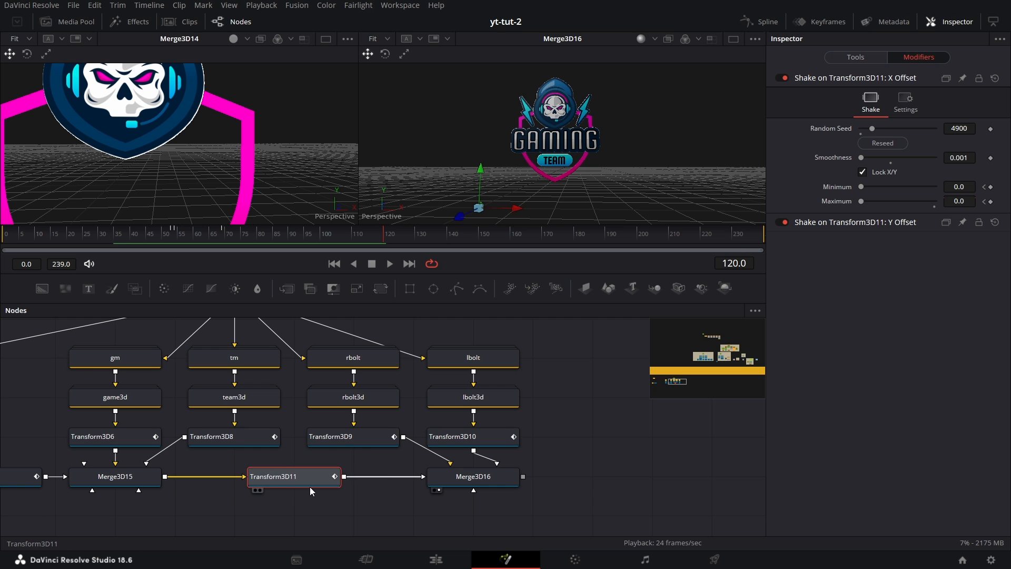
Move Transform3D11 aside and delete the Merge3D16 node.
{"action": "left_click_drag", "start_coordinate": [289, 481], "coordinate": [557, 534]}
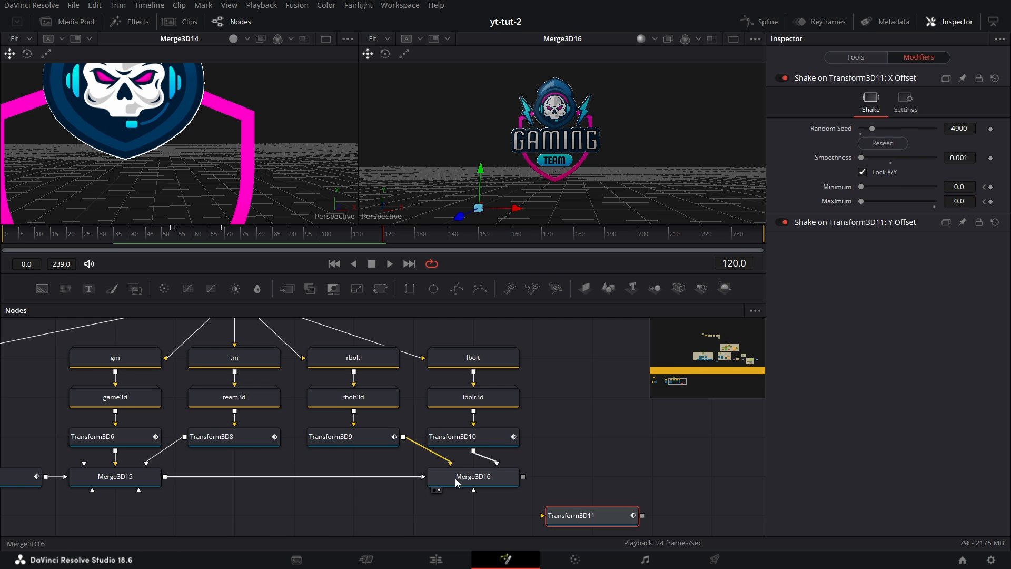
{"action": "left_click_drag", "start_coordinate": [454, 482], "coordinate": [275, 482]}
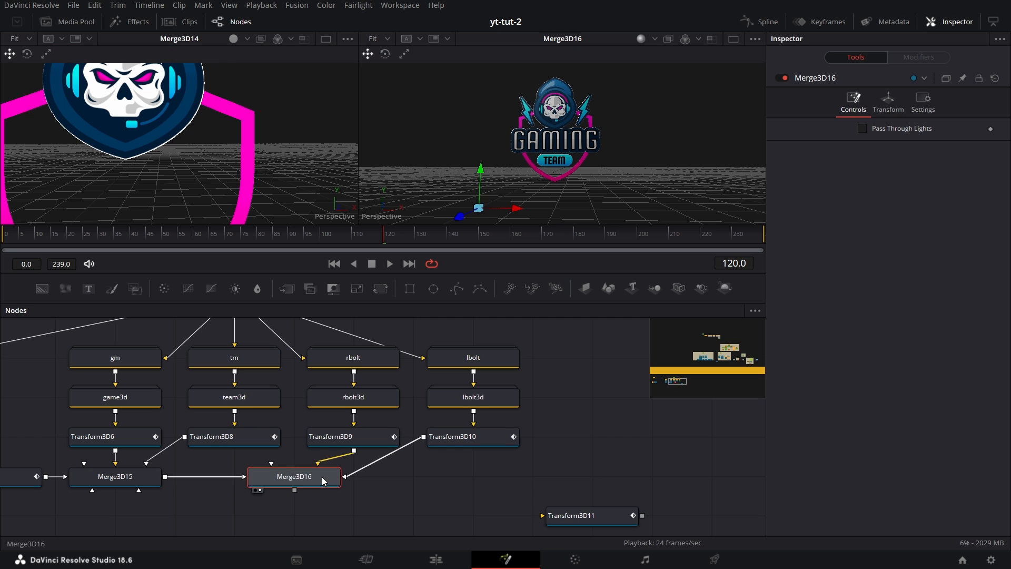
{"action": "key", "text": "Delete"}
Connect Transform3D9 and Transform3D10 into Merge3D15, and link Merge3D15 into Transform3D11.
{"action": "left_click_drag", "start_coordinate": [404, 437], "coordinate": [138, 477]}
{"action": "left_click_drag", "start_coordinate": [524, 438], "coordinate": [142, 475]}
{"action": "left_click_drag", "start_coordinate": [570, 521], "coordinate": [391, 481]}
{"action": "left_click_drag", "start_coordinate": [93, 489], "coordinate": [364, 477]}
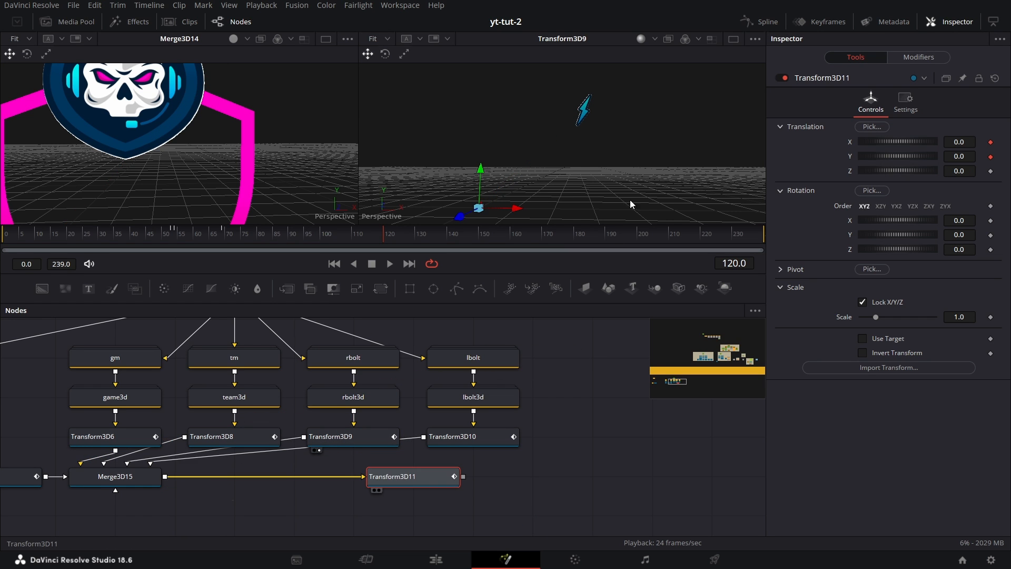
Show Transform3D11 in the second viewer and play back the animation.
{"action": "key", "text": "2"}
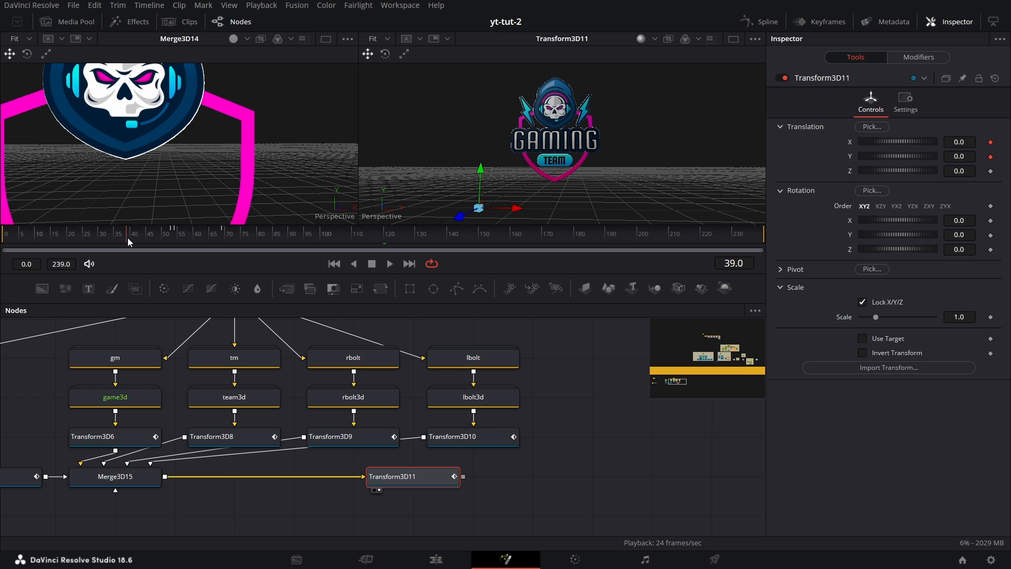
{"action": "left_click", "coordinate": [128, 238]}
{"action": "left_click", "coordinate": [465, 339]}
{"action": "left_click", "coordinate": [390, 263]}
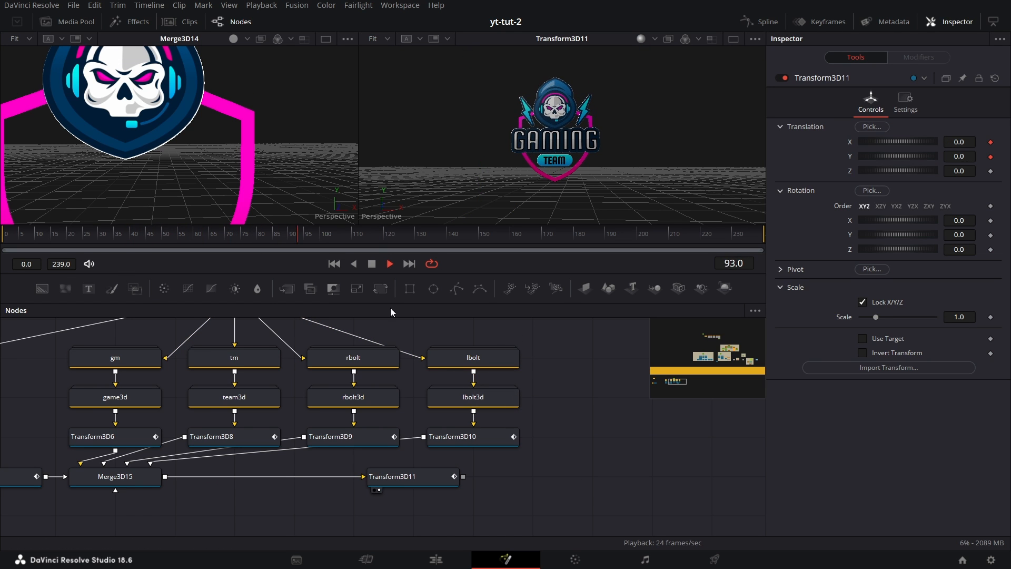
{"action": "left_click", "coordinate": [372, 264]}
Inspect Transform3D11's X and Y Offset shake values at the frame 54 keyframe.
{"action": "left_click", "coordinate": [444, 481]}
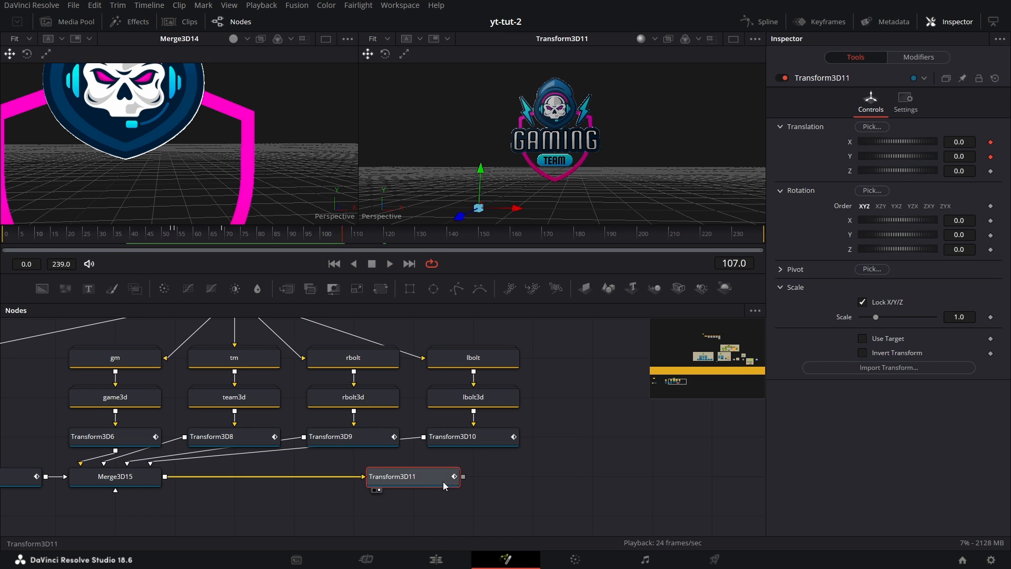
{"action": "left_click", "coordinate": [932, 63]}
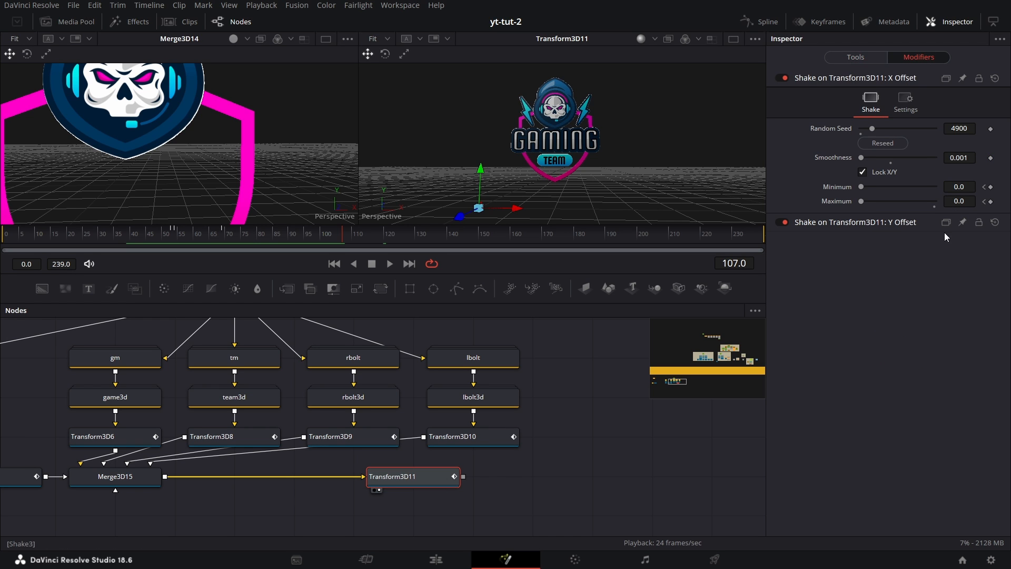
{"action": "left_click", "coordinate": [984, 201]}
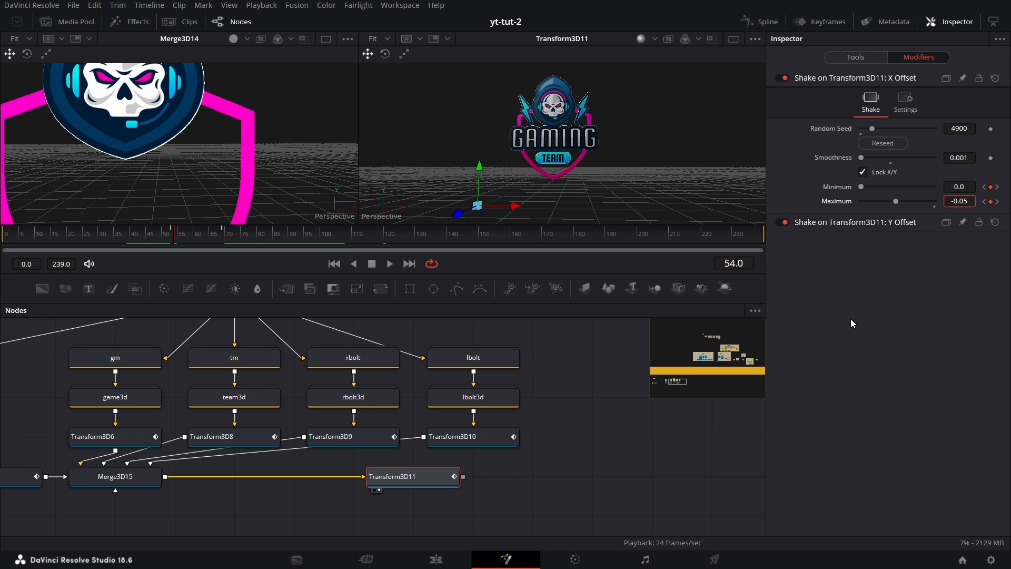
{"action": "left_click", "coordinate": [960, 186]}
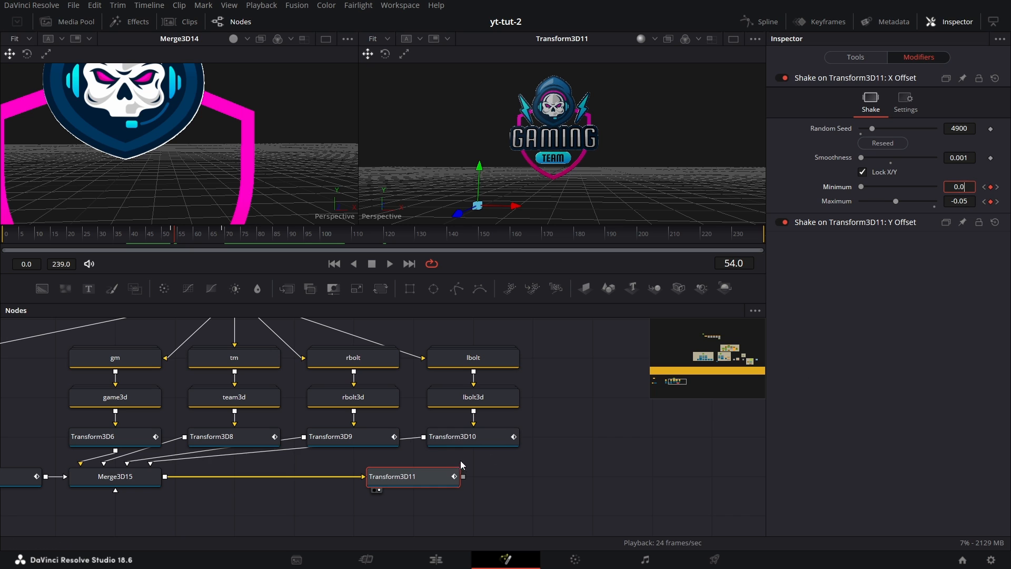
{"action": "left_click", "coordinate": [891, 226]}
{"action": "left_click", "coordinate": [949, 221]}
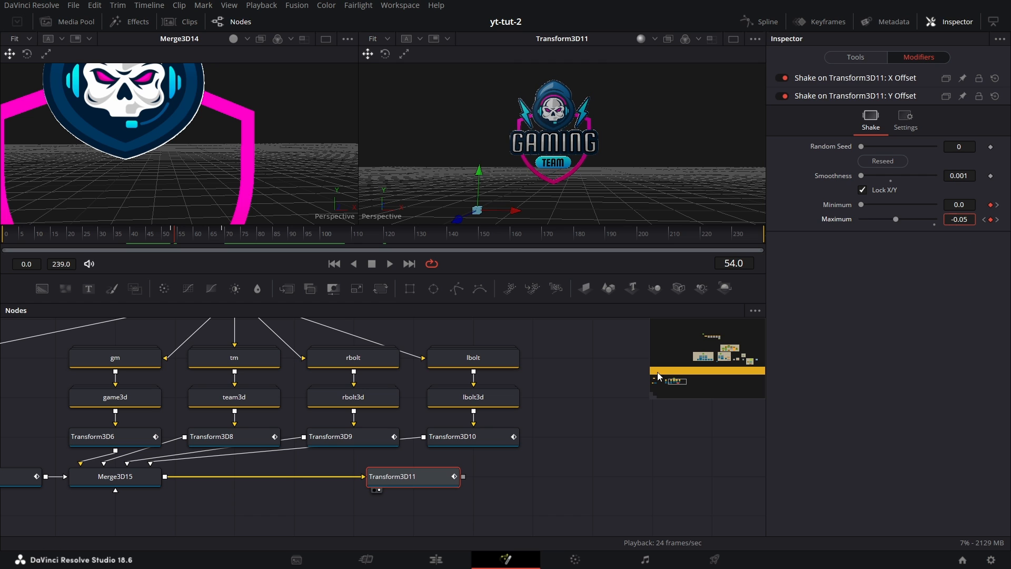
{"action": "left_click", "coordinate": [461, 478]}
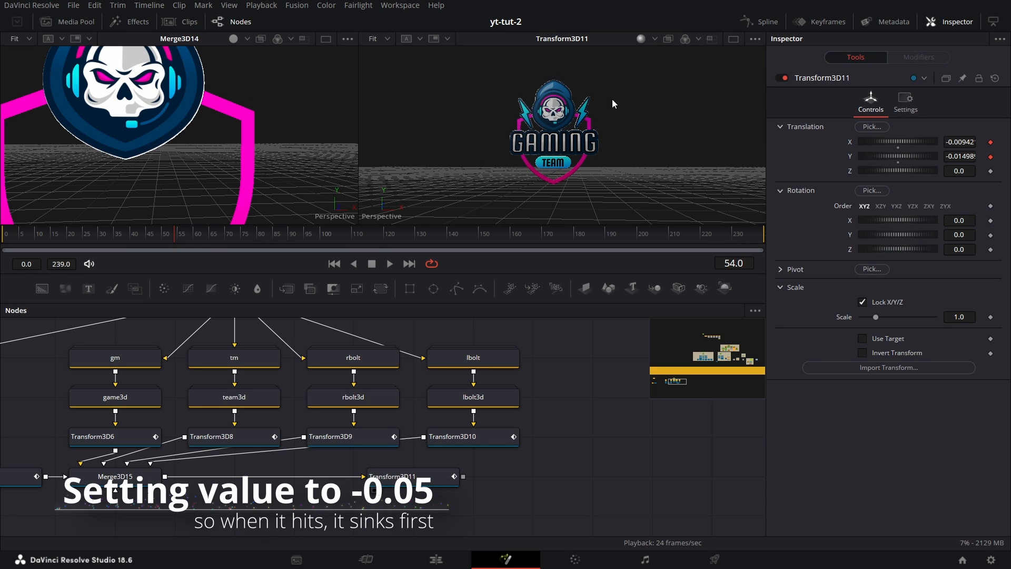
Play back the animation from around frame 43 to review the shake.
{"action": "left_click_drag", "start_coordinate": [155, 249], "coordinate": [166, 238]}
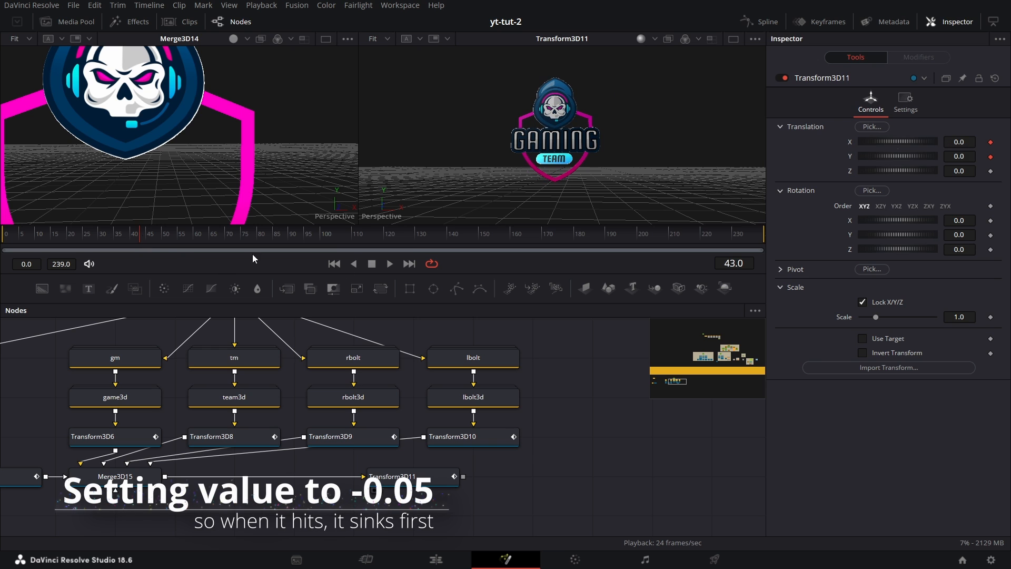
{"action": "left_click", "coordinate": [390, 263]}
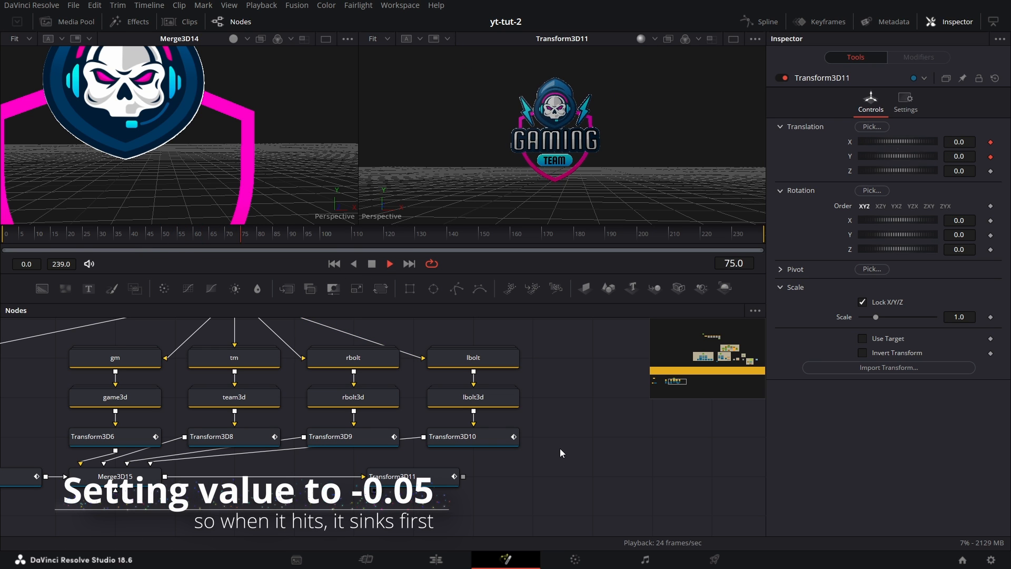
{"action": "left_click", "coordinate": [378, 266]}
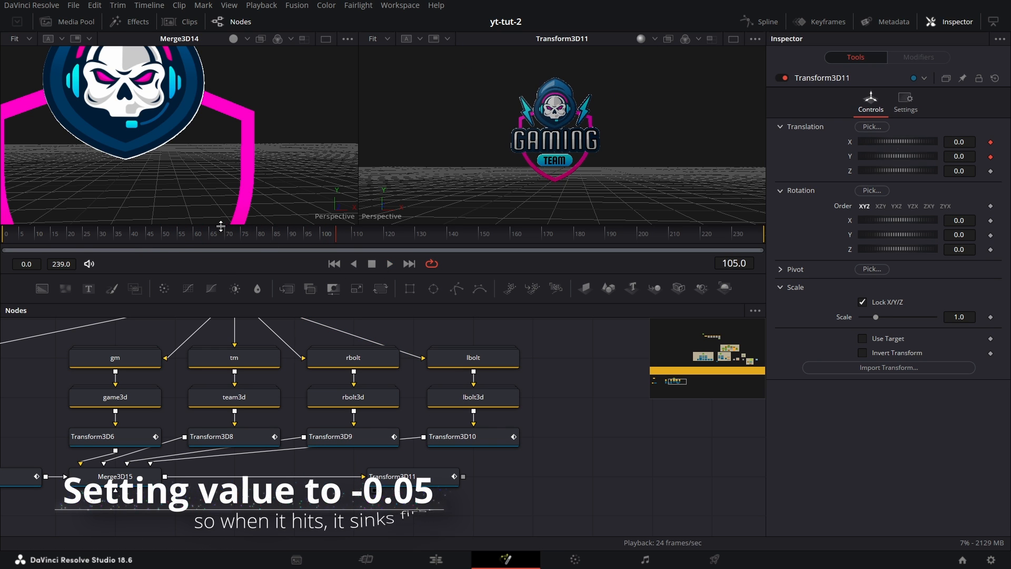
{"action": "left_click", "coordinate": [192, 240]}
{"action": "left_click", "coordinate": [388, 262]}
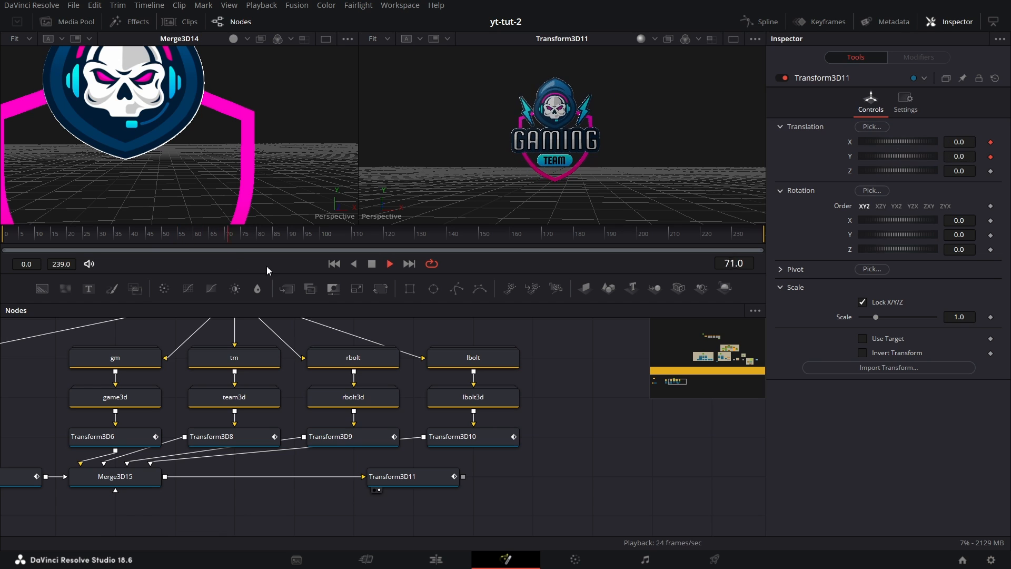
{"action": "left_click", "coordinate": [372, 263]}
Add a Renderer3D node after Transform3D11 and show it in the second viewer.
{"action": "left_click_drag", "start_coordinate": [524, 420], "coordinate": [581, 406]}
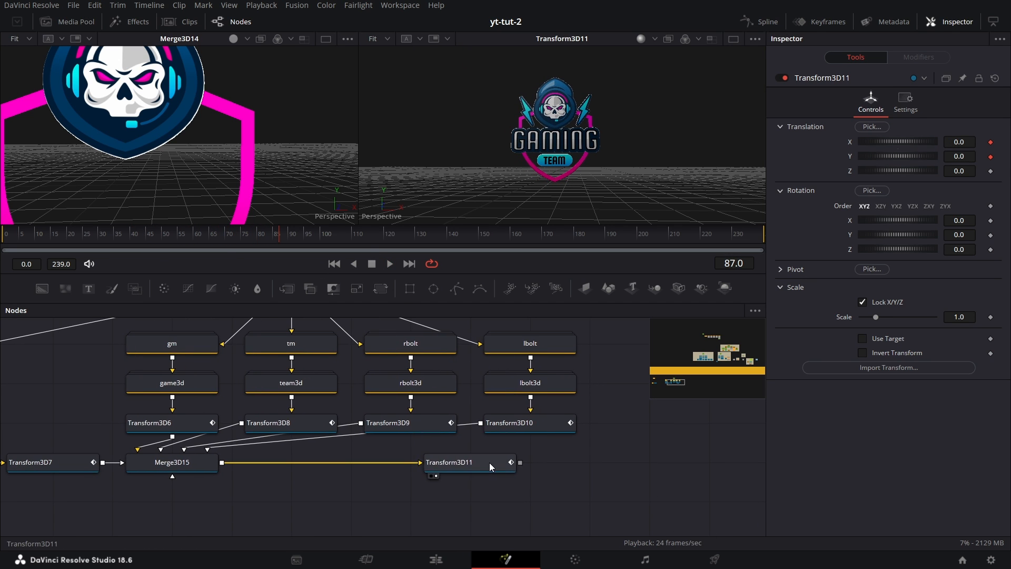
{"action": "left_click_drag", "start_coordinate": [489, 463], "coordinate": [552, 463]}
{"action": "left_click", "coordinate": [552, 463]}
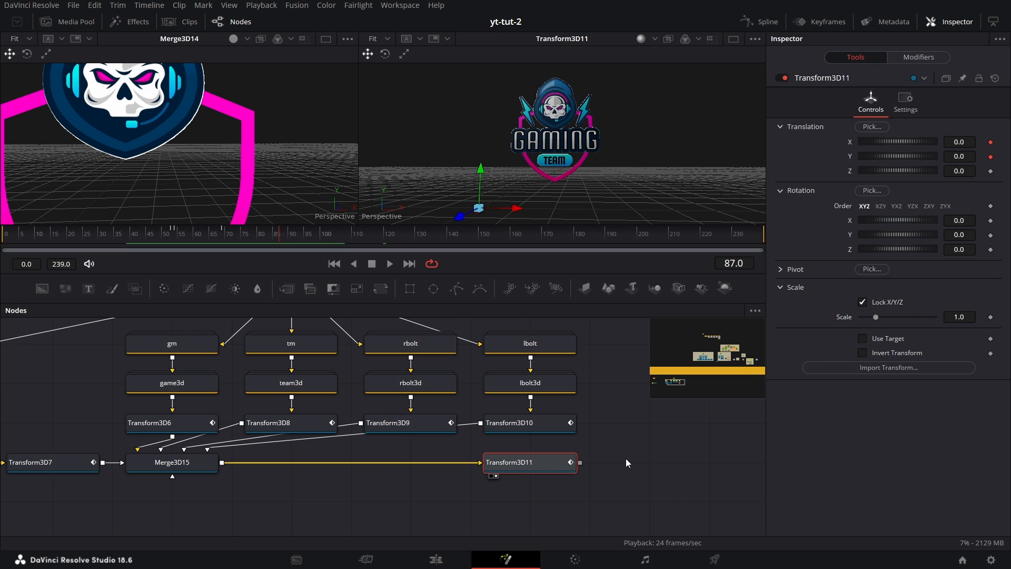
{"action": "left_click_drag", "start_coordinate": [626, 463], "coordinate": [509, 468]}
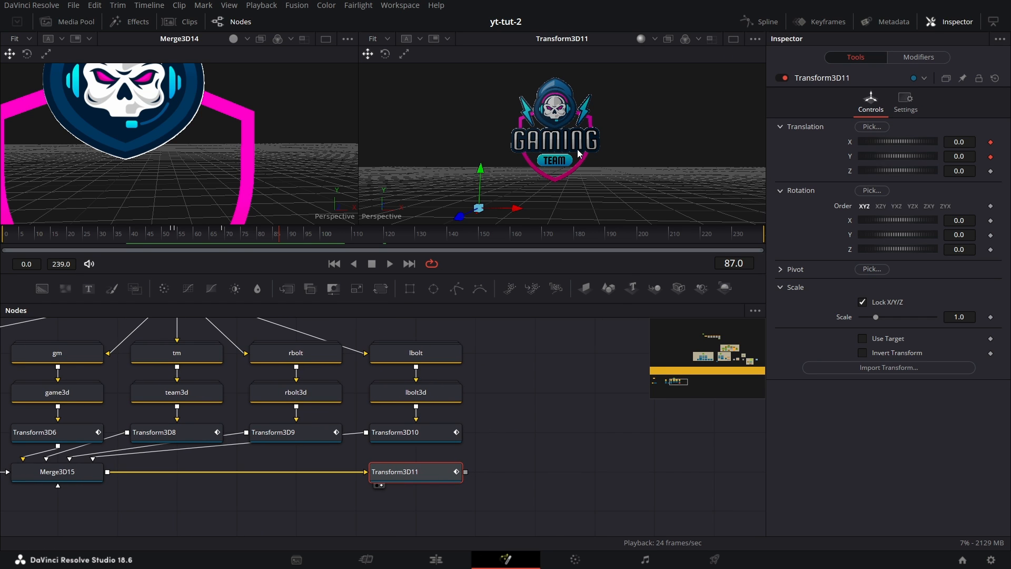
{"action": "left_click", "coordinate": [591, 343]}
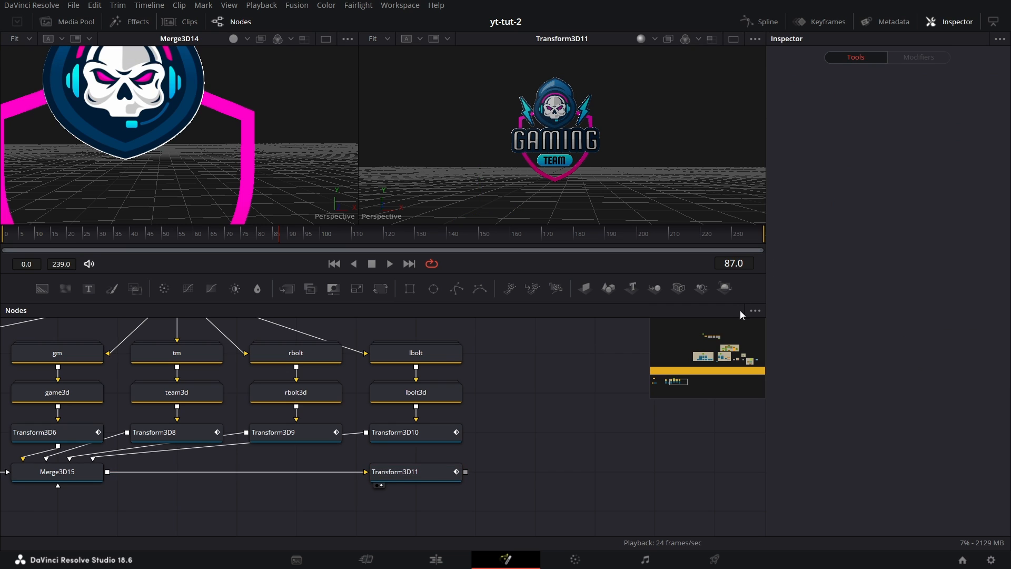
{"action": "left_click_drag", "start_coordinate": [725, 288], "coordinate": [577, 445]}
{"action": "left_click_drag", "start_coordinate": [466, 471], "coordinate": [490, 473]}
{"action": "key", "text": "2"}
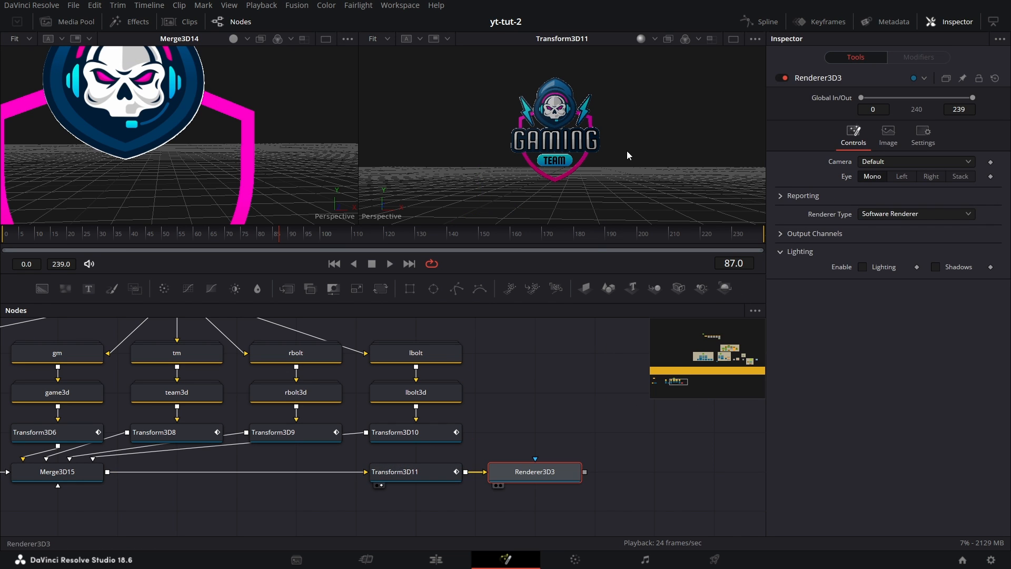
{"action": "left_click_drag", "start_coordinate": [519, 472], "coordinate": [639, 469]}
Insert a Transform 3D node between Transform3D11 and Renderer3D3.
{"action": "left_click", "coordinate": [438, 472]}
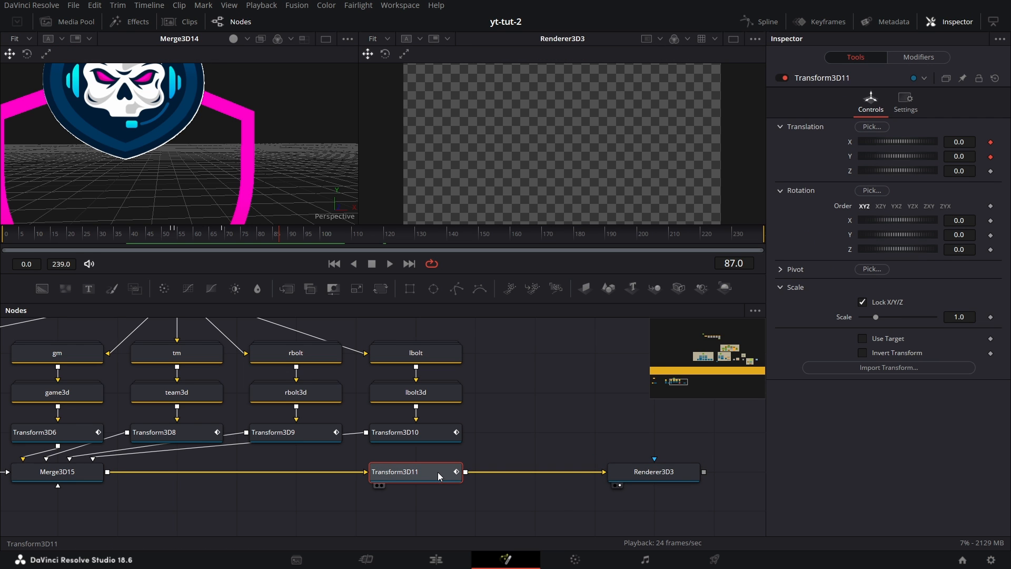
{"action": "key", "text": "shift+space"}
{"action": "type", "text": "tra"}
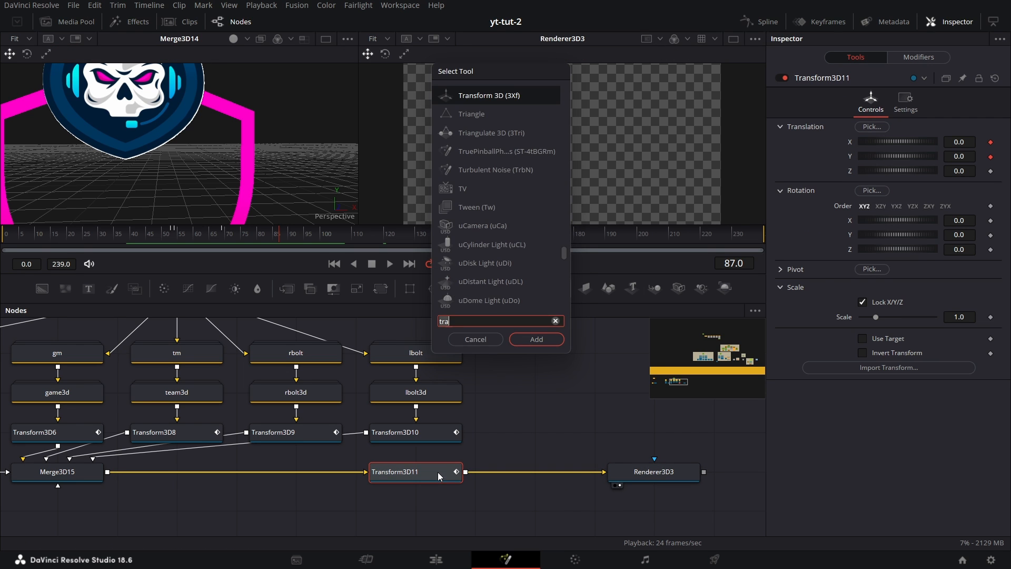
{"action": "left_click", "coordinate": [553, 339]}
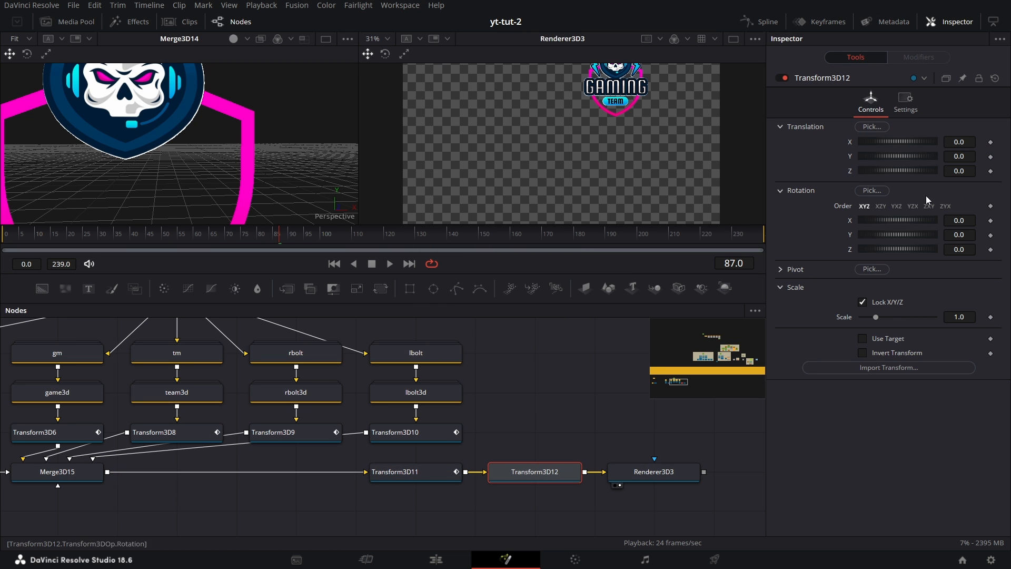
Reposition Transform3D12, setting its X and Y translation to -0.5.
{"action": "left_click", "coordinate": [966, 172]}
{"action": "type", "text": "1.321"}
{"action": "key", "text": "Tab"}
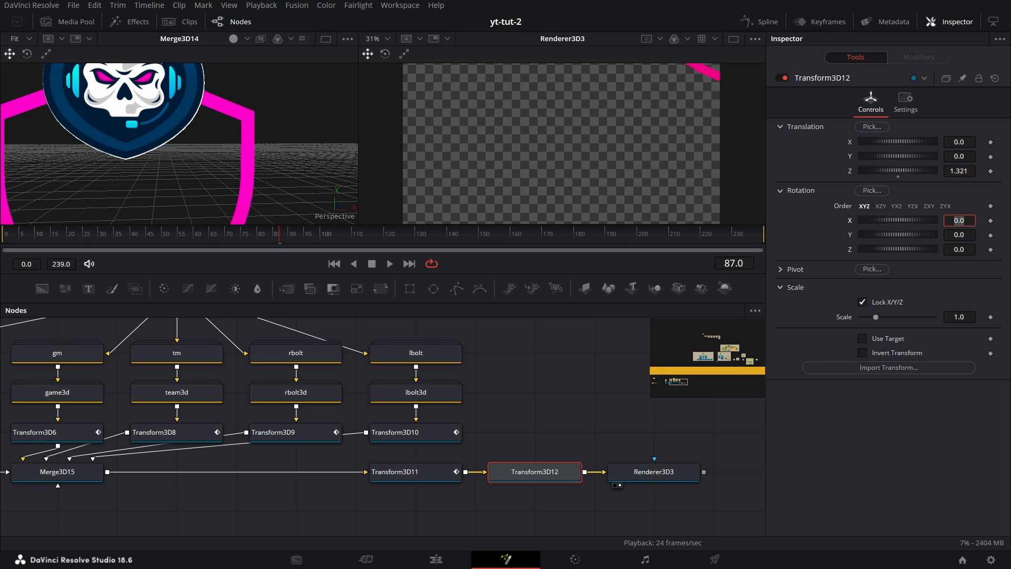
{"action": "left_click_drag", "start_coordinate": [962, 156], "coordinate": [940, 141]}
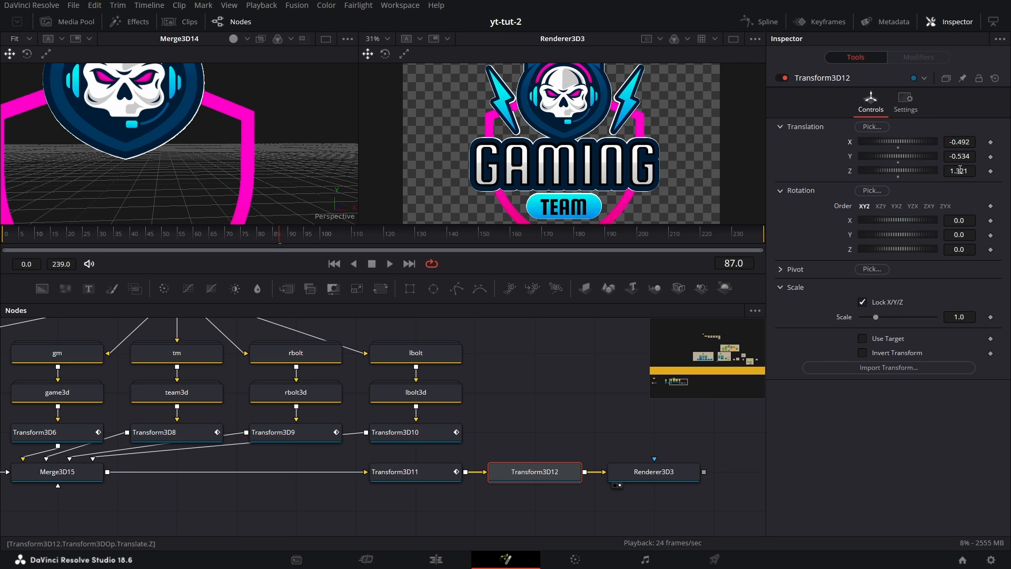
{"action": "left_click_drag", "start_coordinate": [961, 174], "coordinate": [970, 153]}
{"action": "scroll", "coordinate": [443, 100], "scroll_direction": "down", "scroll_amount": 2}
{"action": "type", "text": "-0.5"}
{"action": "key", "text": "Tab"}
{"action": "left_click", "coordinate": [973, 142]}
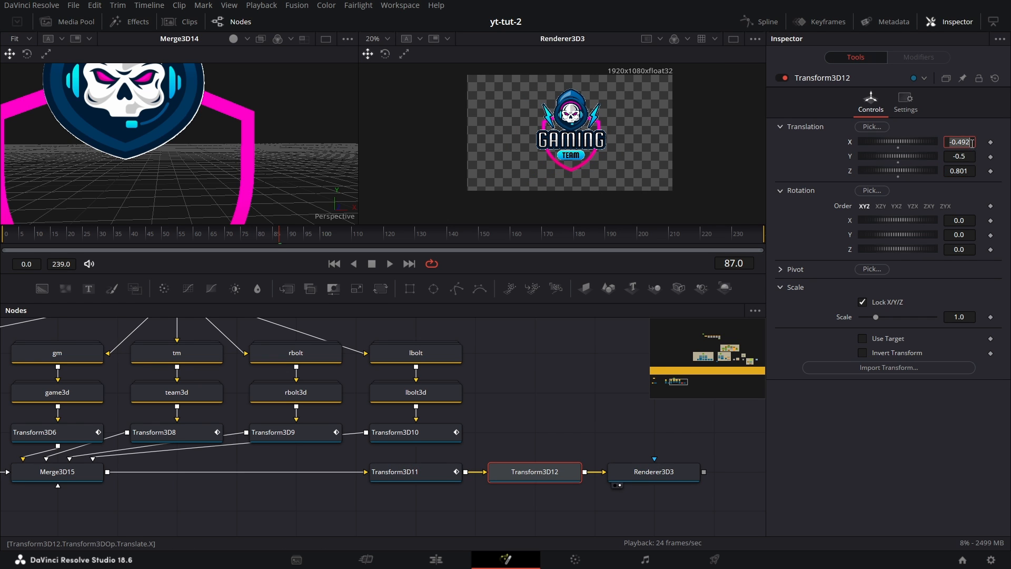
{"action": "type", "text": "-0.5"}
{"action": "key", "text": "Tab"}
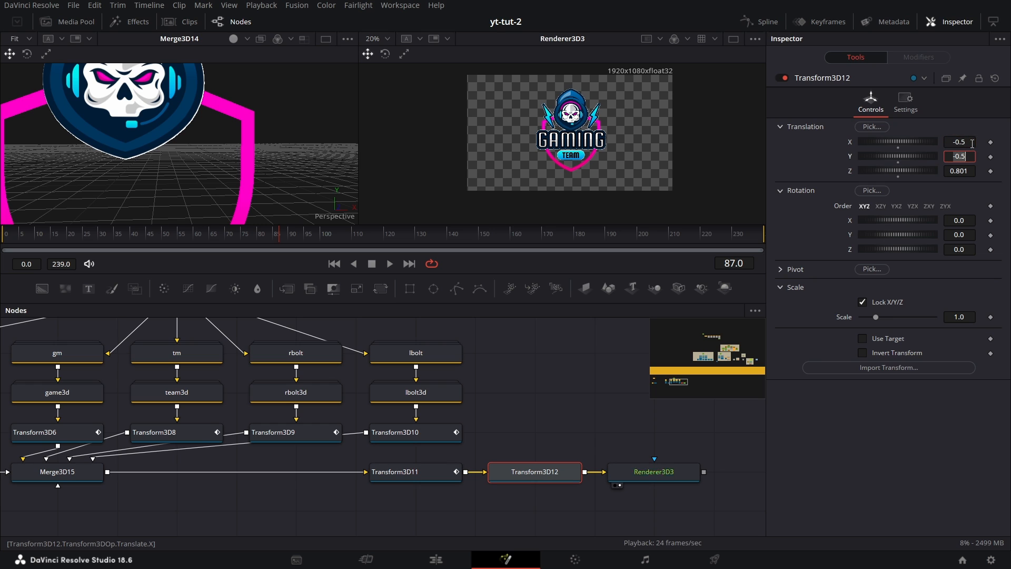
Set Transform3D12's Z translation to 0.75.
{"action": "left_click_drag", "start_coordinate": [973, 172], "coordinate": [977, 173]}
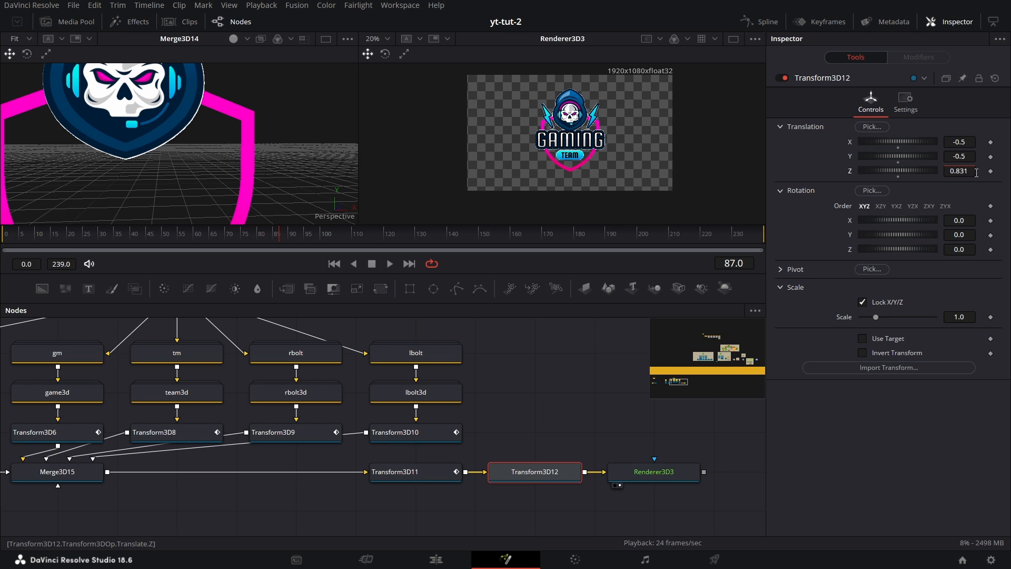
{"action": "left_click", "coordinate": [976, 172]}
{"action": "key", "text": "BackSpace"}
{"action": "key", "text": "BackSpace"}
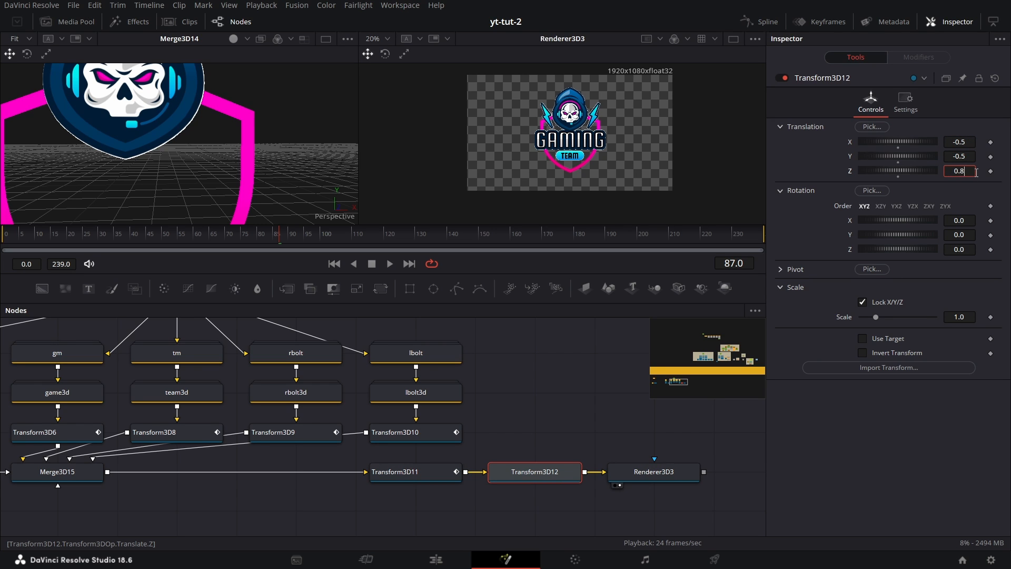
{"action": "type", "text": "75"}
{"action": "key", "text": "Tab"}
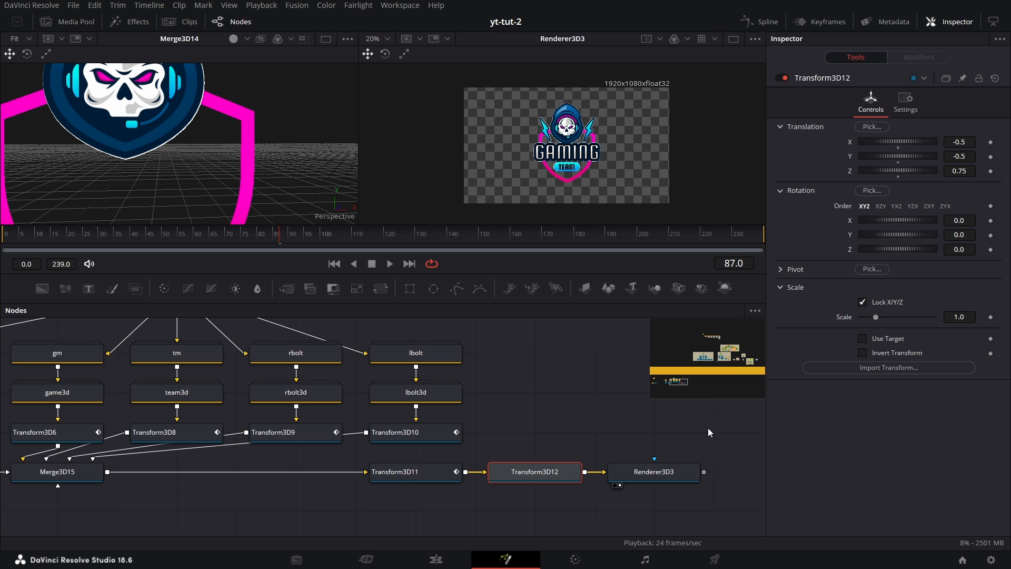
Switch Renderer3D3's renderer type to Hardware Renderer.
{"action": "left_click", "coordinate": [644, 476]}
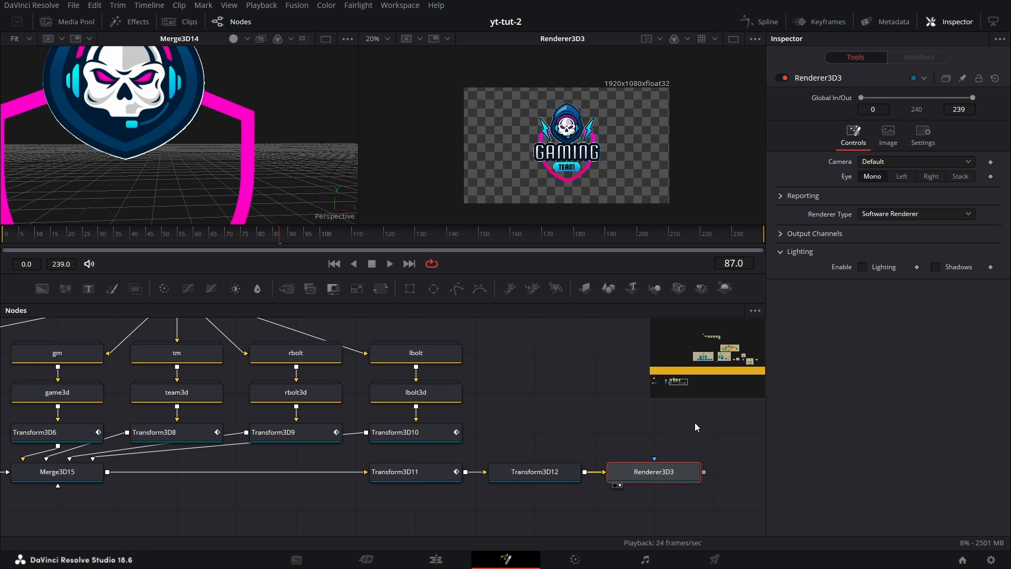
{"action": "left_click", "coordinate": [909, 213]}
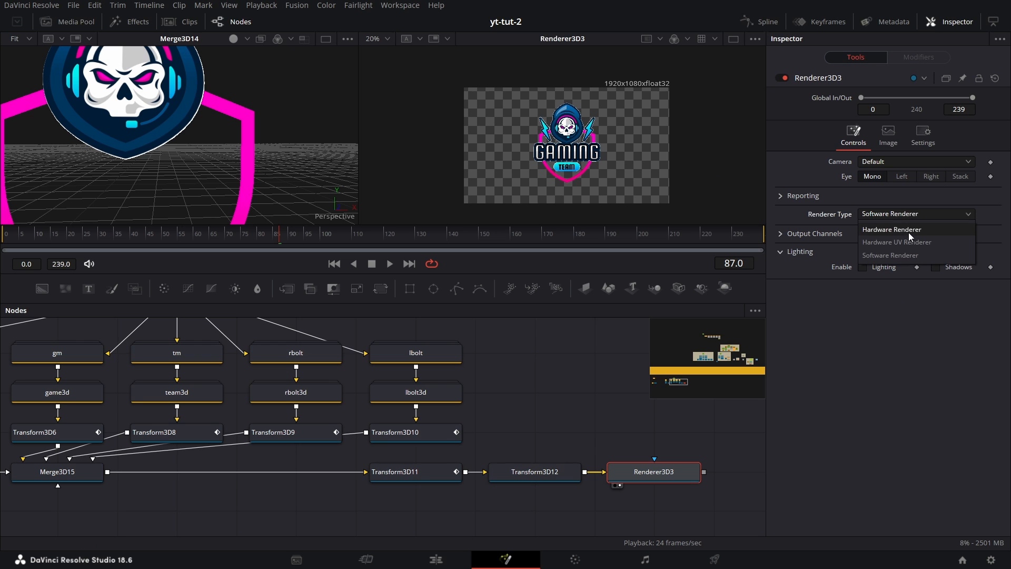
{"action": "left_click", "coordinate": [909, 230]}
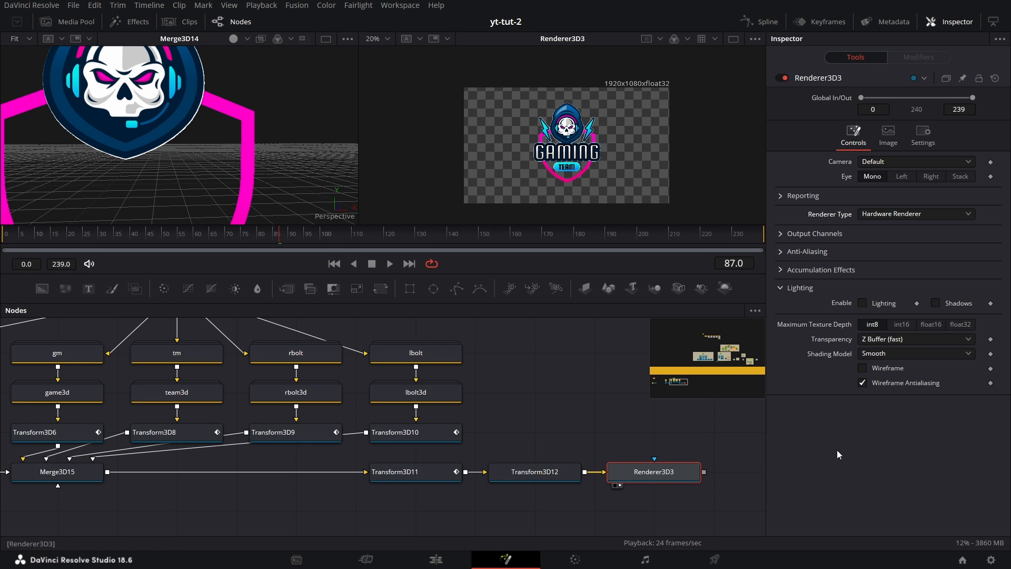
Add a Background node beside the renderer and set its type to Gradient.
{"action": "left_click_drag", "start_coordinate": [637, 452], "coordinate": [454, 427]}
{"action": "left_click_drag", "start_coordinate": [42, 289], "coordinate": [555, 409]}
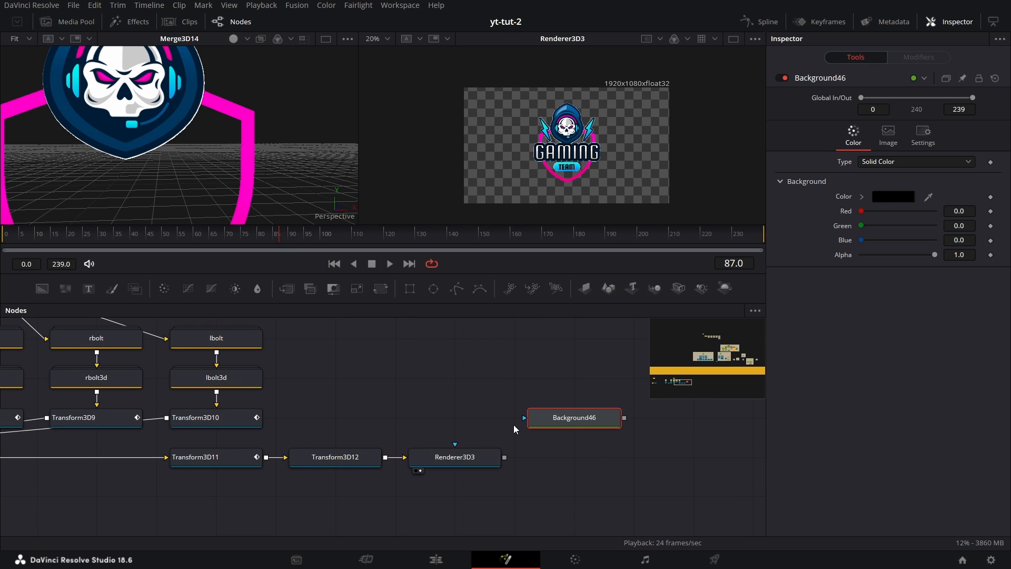
{"action": "left_click", "coordinate": [904, 165]}
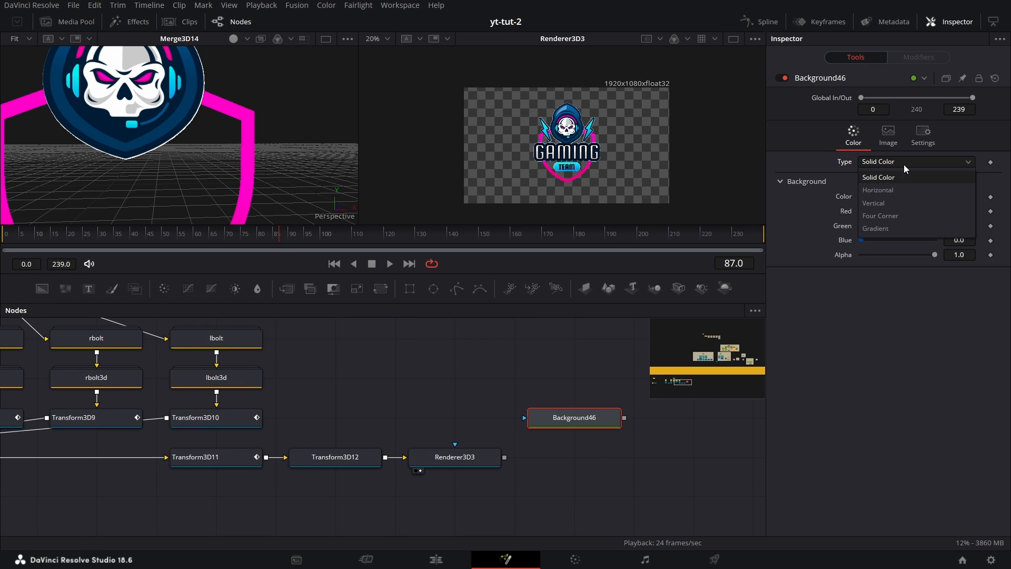
{"action": "left_click", "coordinate": [889, 227]}
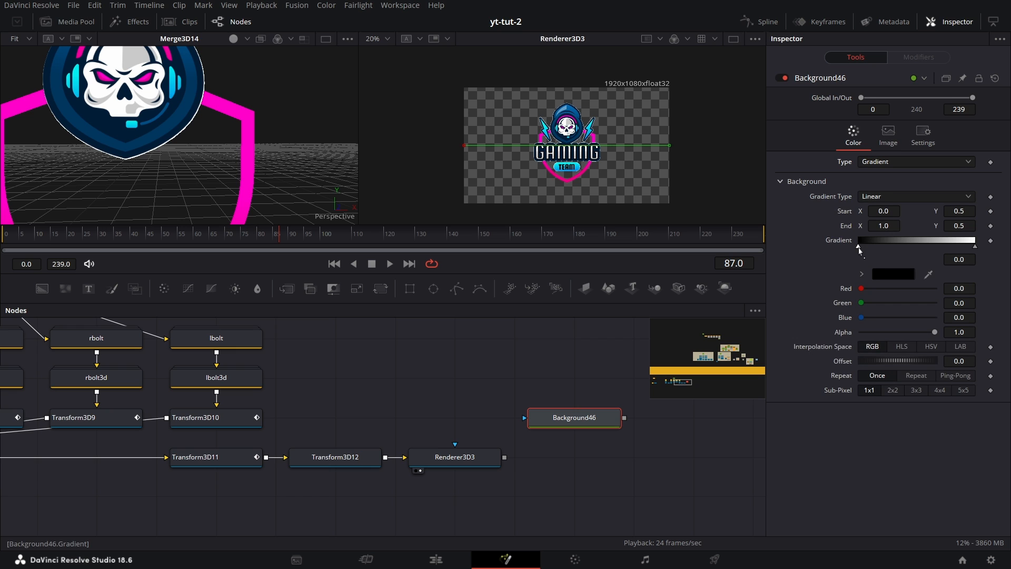
Sample dark blue from the logo for both gradient color stops, setting the right stop to #00315b.
{"action": "left_click_drag", "start_coordinate": [642, 169], "coordinate": [569, 120]}
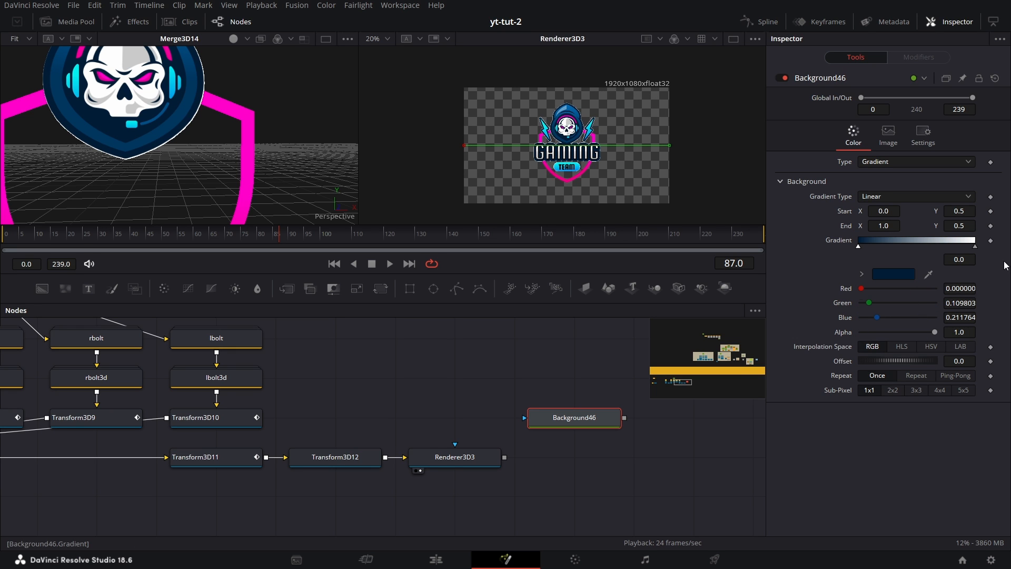
{"action": "left_click", "coordinate": [976, 248]}
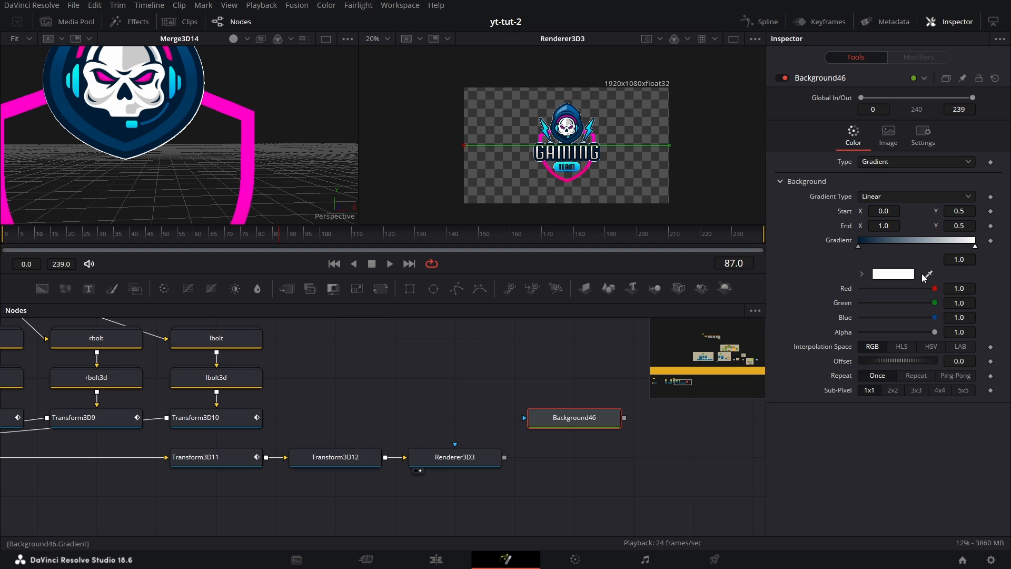
{"action": "left_click_drag", "start_coordinate": [930, 278], "coordinate": [564, 141]}
{"action": "left_click", "coordinate": [888, 273]}
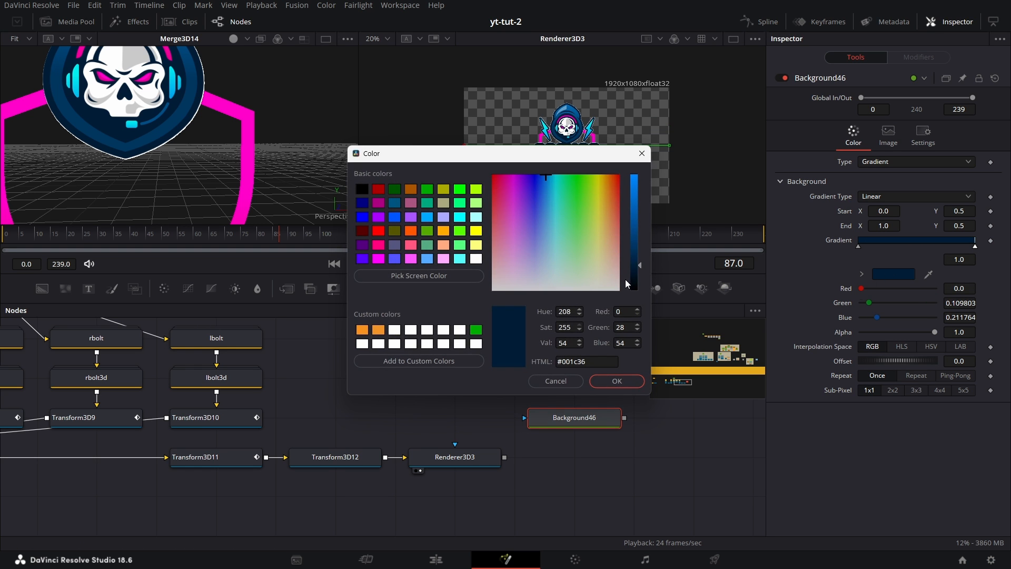
{"action": "left_click", "coordinate": [637, 248]}
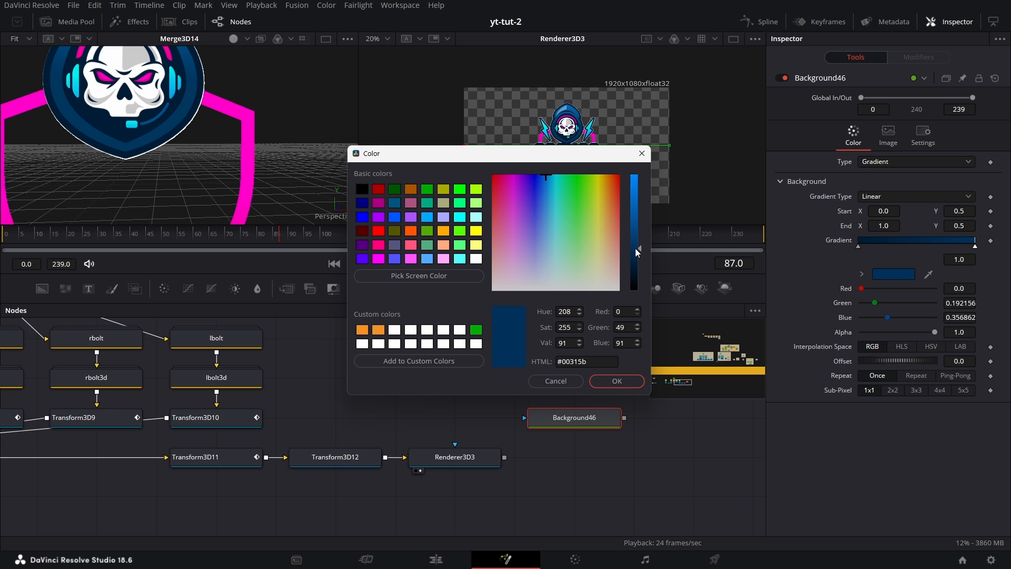
{"action": "left_click", "coordinate": [624, 380]}
Show the background in the first viewer and make it a Radial gradient with Start X at 0.5.
{"action": "left_click_drag", "start_coordinate": [563, 416], "coordinate": [295, 183]}
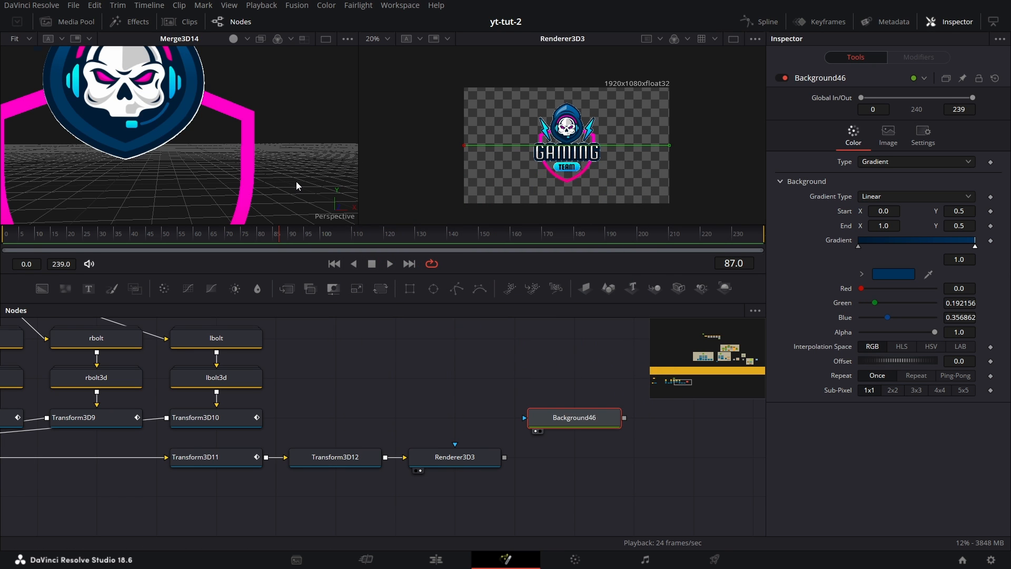
{"action": "left_click", "coordinate": [924, 197]}
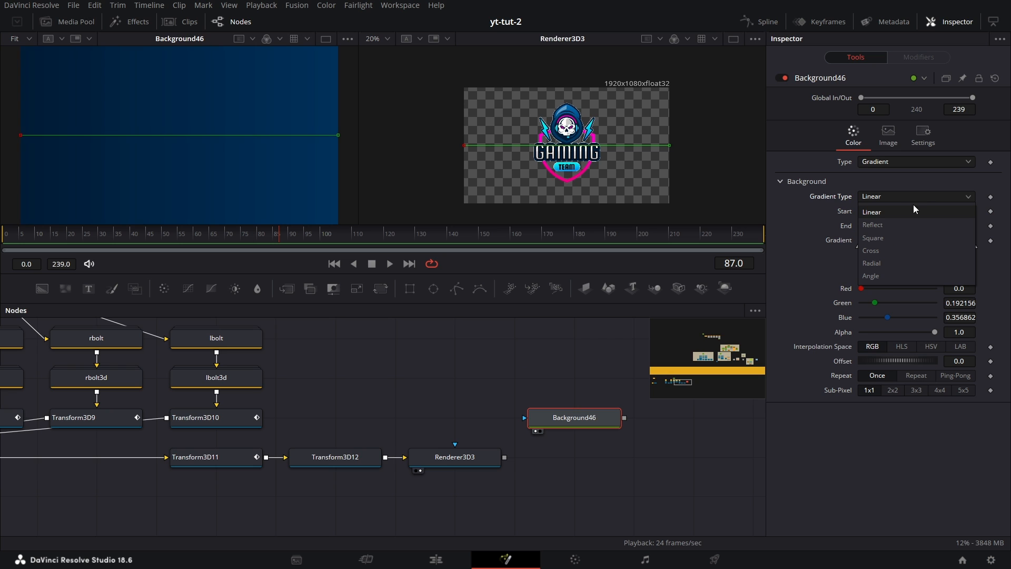
{"action": "left_click", "coordinate": [886, 263]}
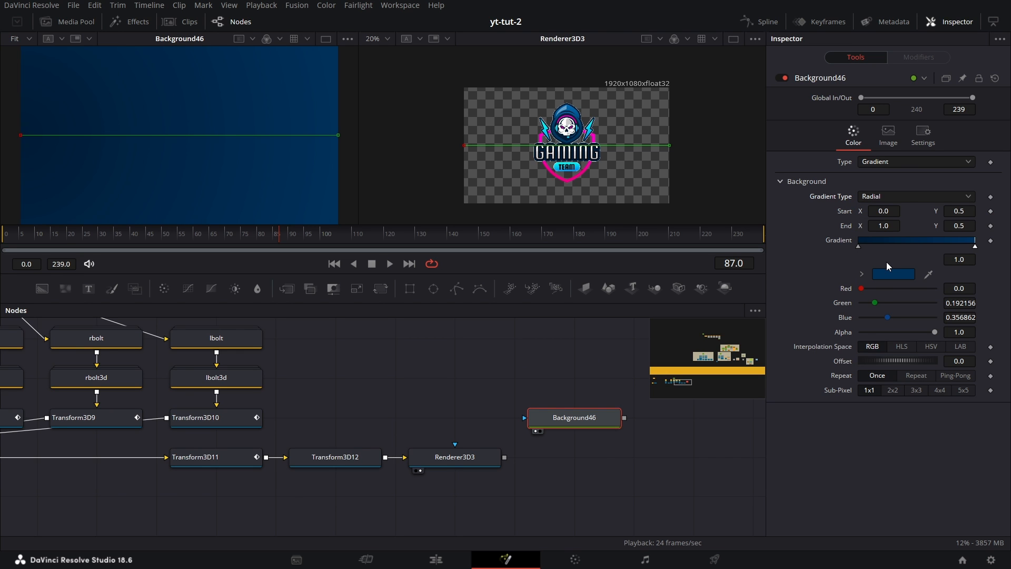
{"action": "left_click", "coordinate": [894, 211]}
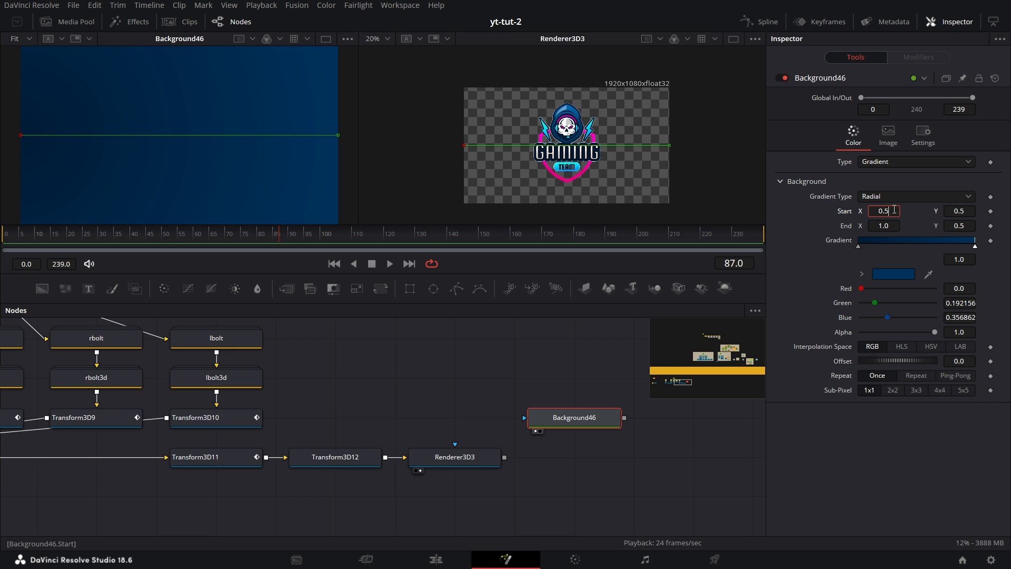
{"action": "type", "text": "5"}
{"action": "key", "text": "Tab"}
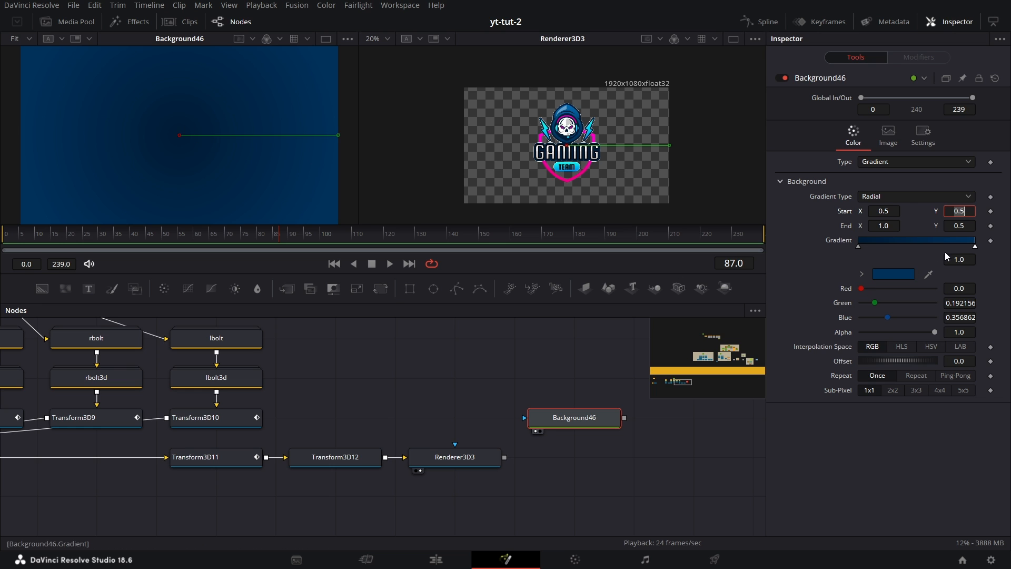
Adjust the gradient's color stops and move the Background node up.
{"action": "mouse_move", "coordinate": [975, 249]}
{"action": "left_mouse_down"}
{"action": "mouse_move", "coordinate": [902, 248]}
{"action": "mouse_move", "coordinate": [978, 249]}
{"action": "left_mouse_up"}
{"action": "left_click_drag", "start_coordinate": [904, 248], "coordinate": [849, 249]}
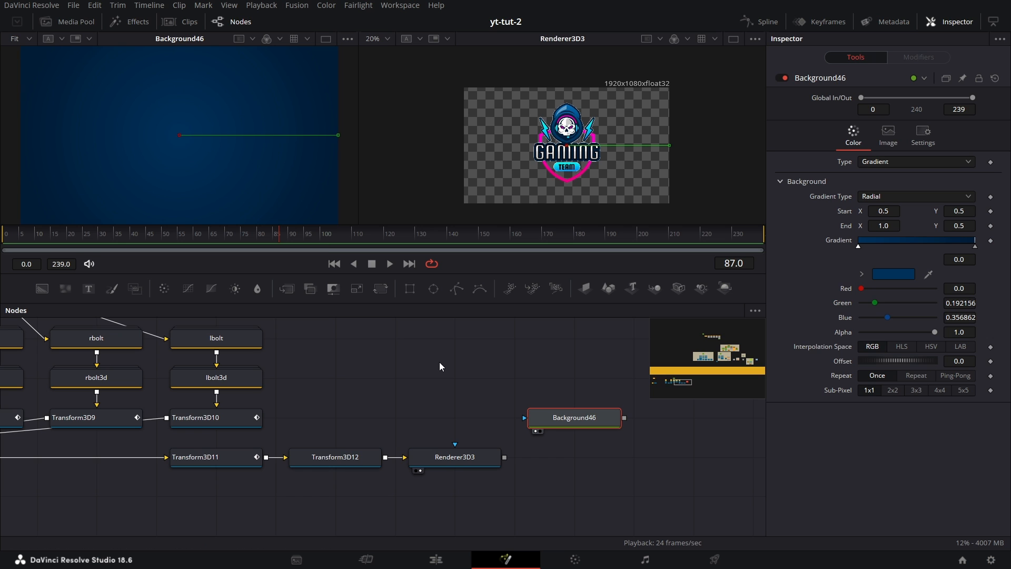
{"action": "left_click_drag", "start_coordinate": [568, 420], "coordinate": [568, 380]}
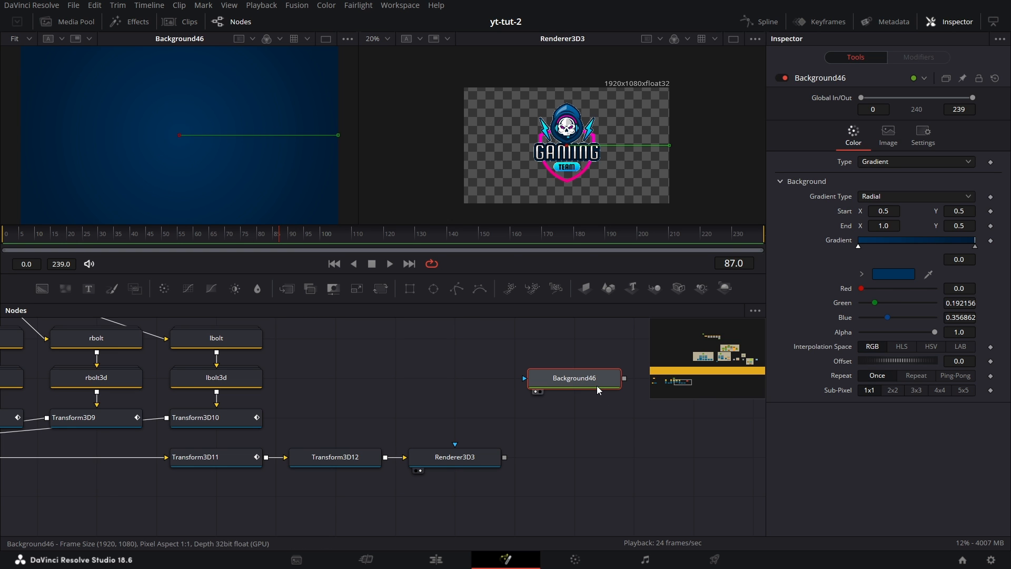
Add a Film Grain node after the background and set its grain size to 0.1.
{"action": "key", "text": "shift+space"}
{"action": "type", "text": "fil"}
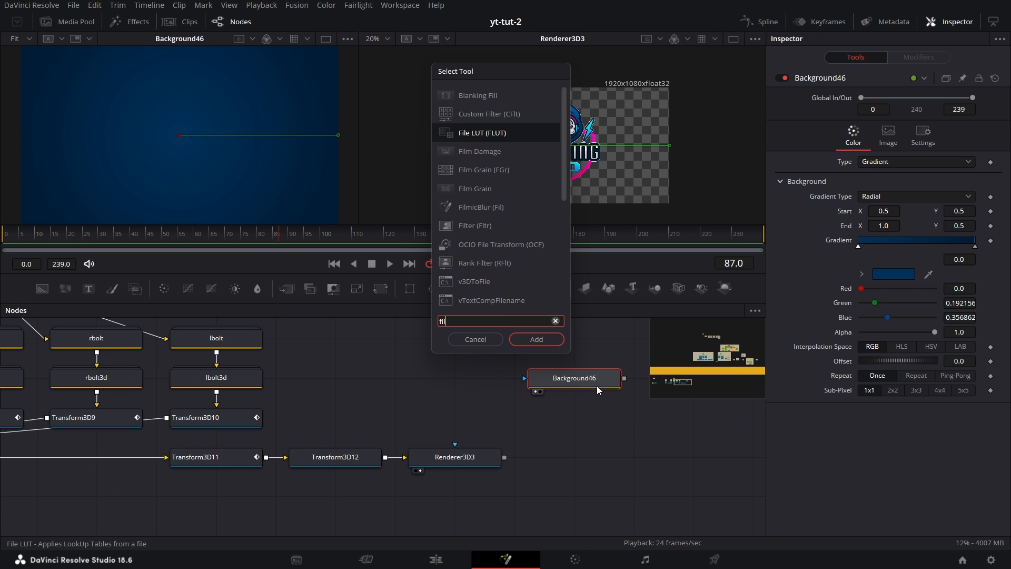
{"action": "type", "text": "m"}
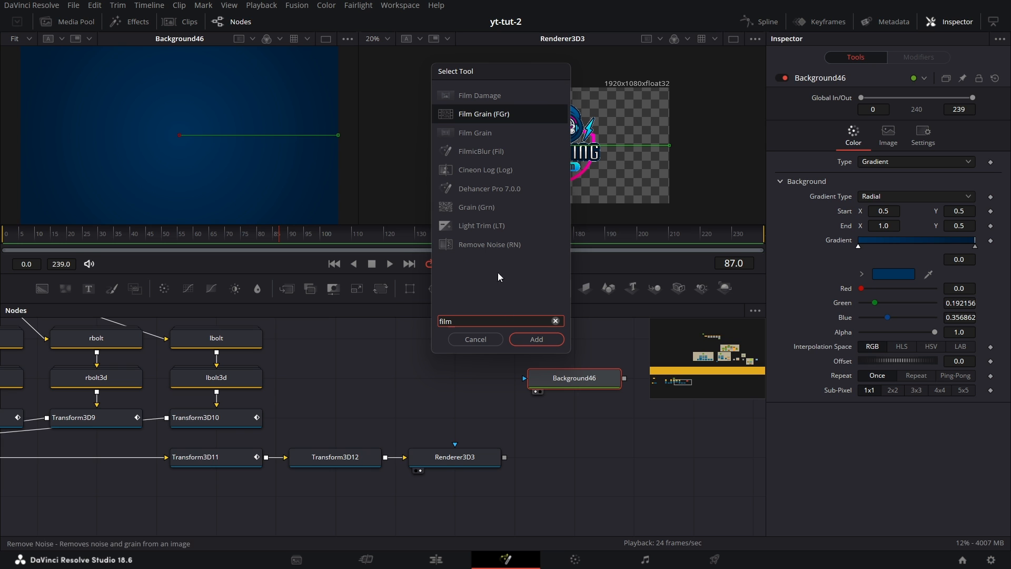
{"action": "left_click", "coordinate": [551, 344]}
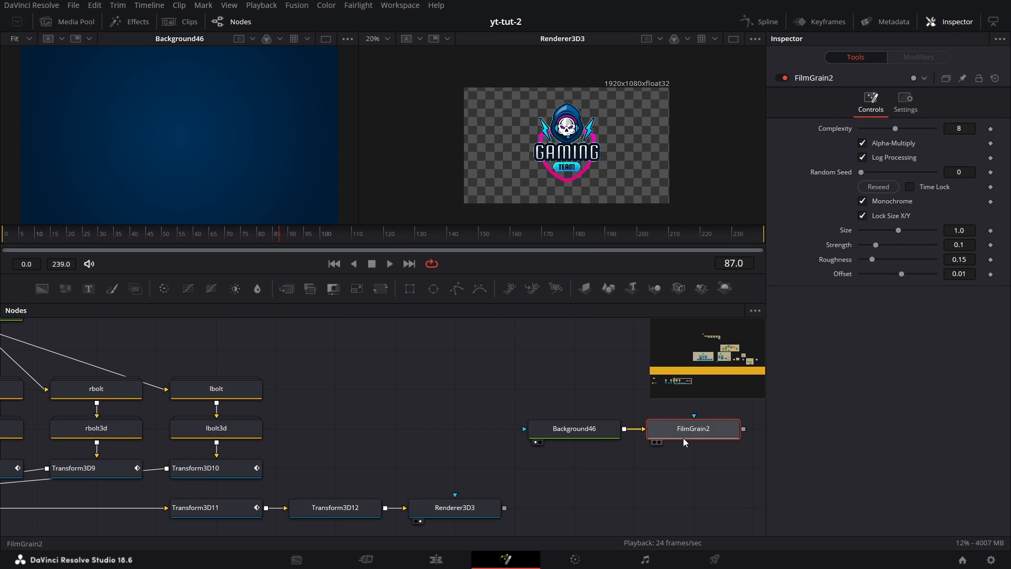
{"action": "left_click_drag", "start_coordinate": [682, 440], "coordinate": [589, 453]}
{"action": "left_click", "coordinate": [962, 230]}
{"action": "type", "text": "0.1"}
{"action": "key", "text": "Return"}
Merge the grainy background with the rendered logo, swap the merge inputs, and view the merge.
{"action": "left_click_drag", "start_coordinate": [624, 468], "coordinate": [504, 508]}
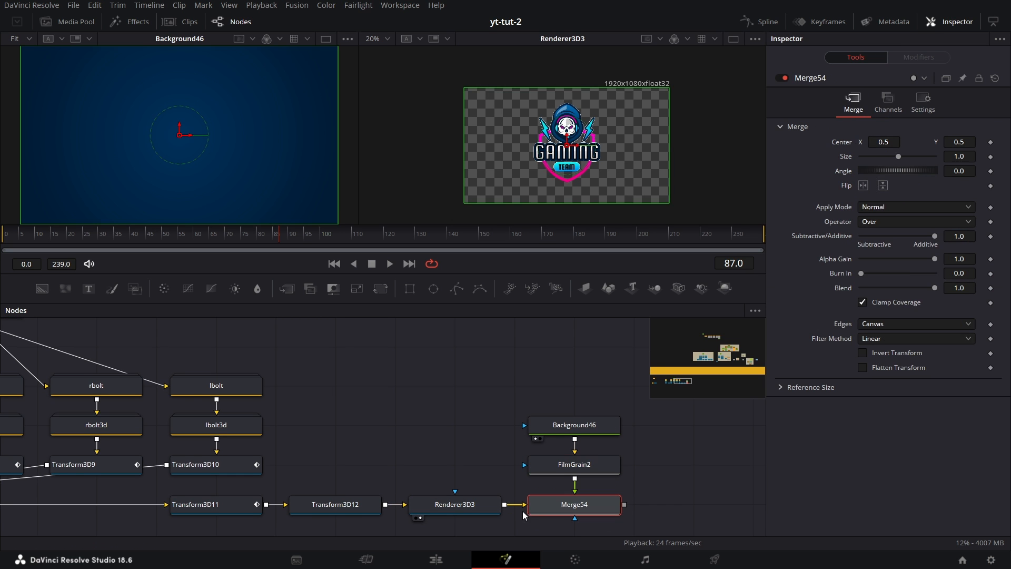
{"action": "right_click", "coordinate": [595, 504]}
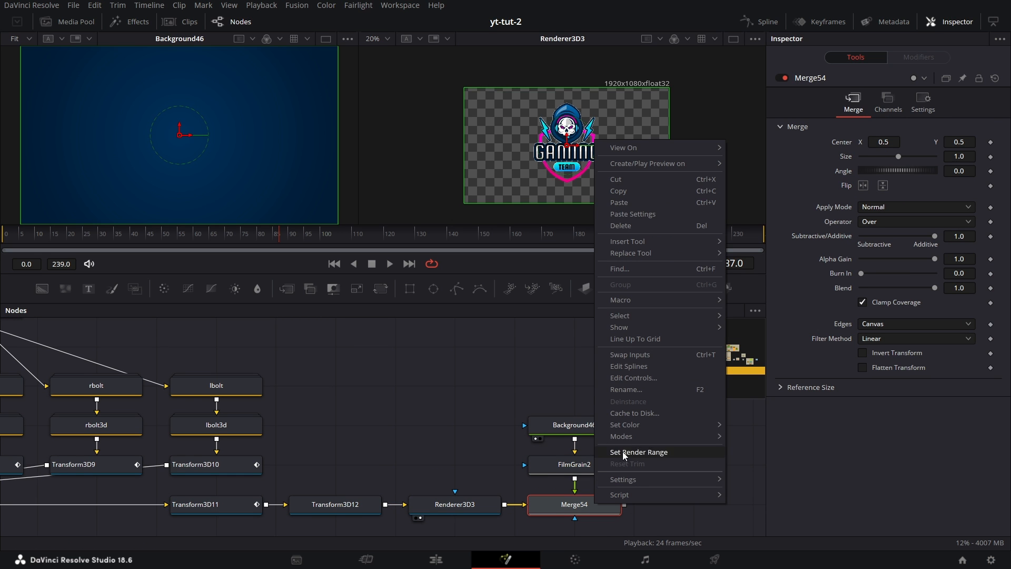
{"action": "left_click", "coordinate": [656, 355]}
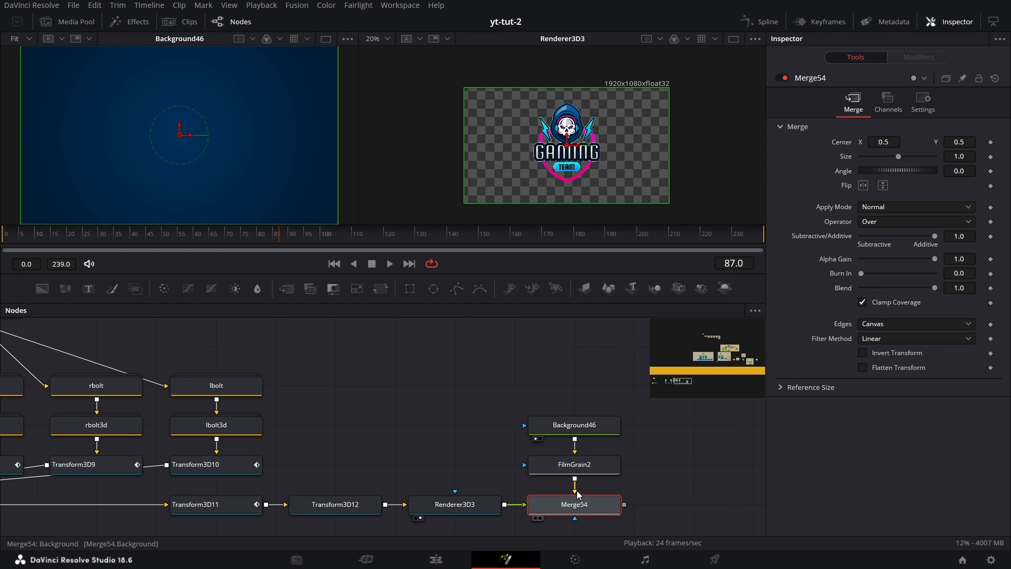
{"action": "left_click_drag", "start_coordinate": [570, 511], "coordinate": [550, 191]}
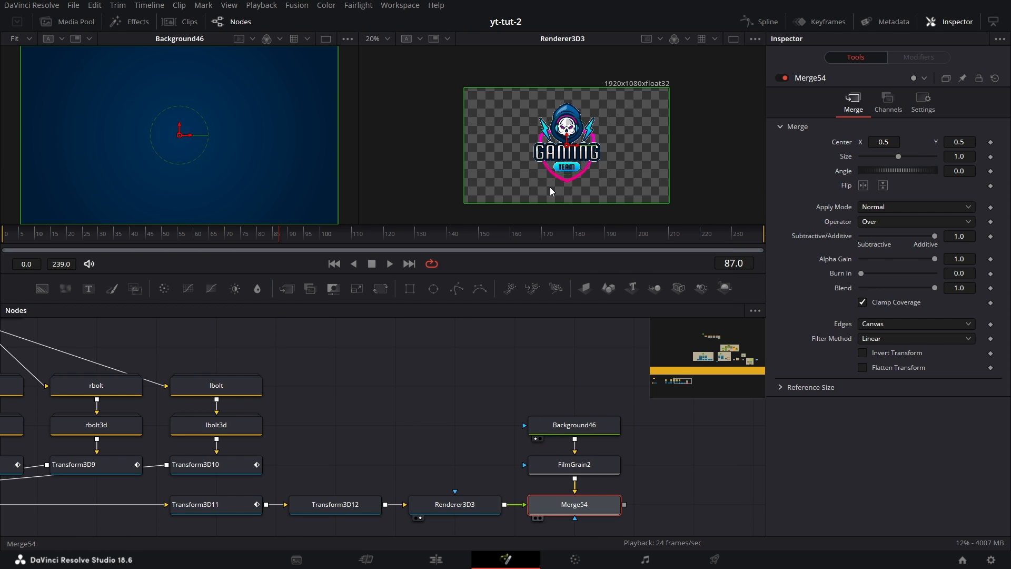
{"action": "left_click_drag", "start_coordinate": [706, 432], "coordinate": [606, 420]}
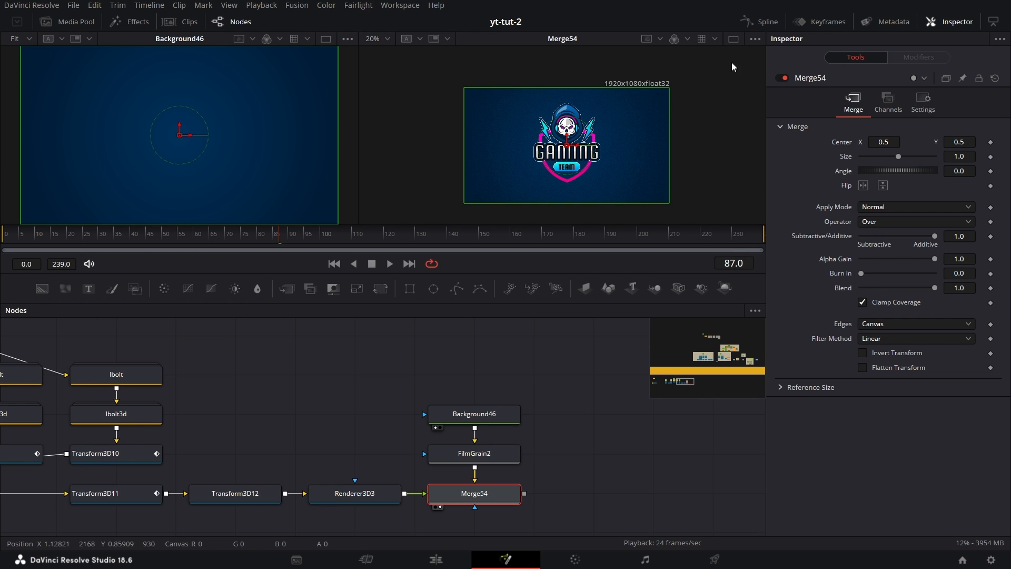
Enlarge the single viewer to fit and play through the animation to review it.
{"action": "left_click", "coordinate": [732, 38]}
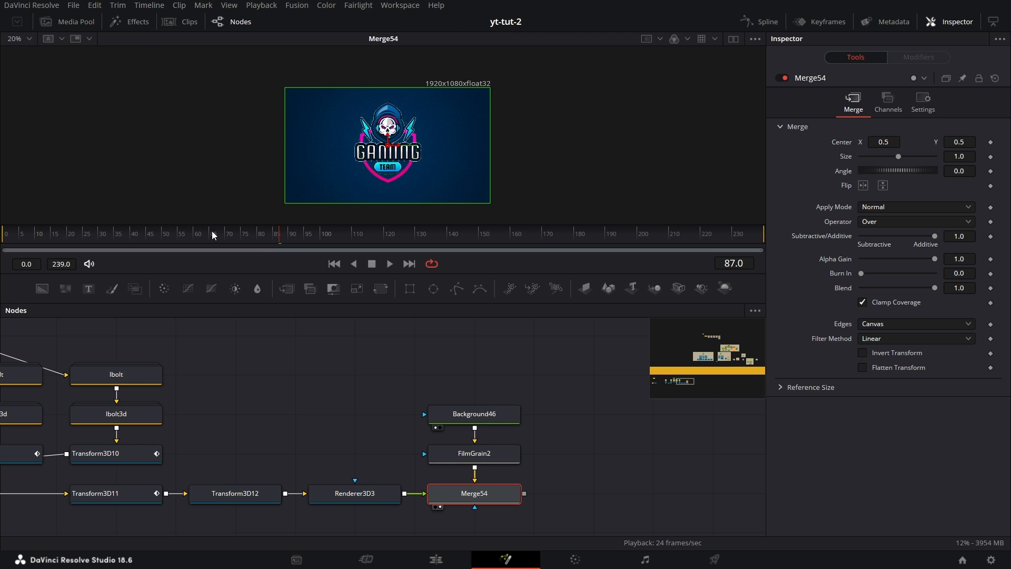
{"action": "left_click", "coordinate": [27, 38]}
{"action": "left_click", "coordinate": [24, 48]}
{"action": "left_click_drag", "start_coordinate": [400, 274], "coordinate": [454, 413]}
{"action": "left_click_drag", "start_coordinate": [449, 485], "coordinate": [442, 442]}
{"action": "left_click", "coordinate": [4, 375]}
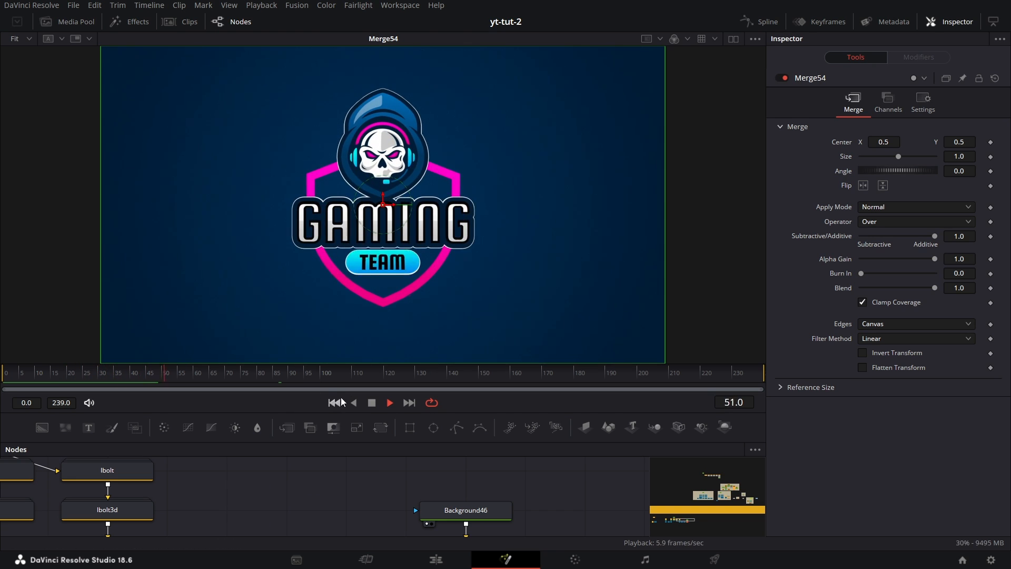
{"action": "left_click", "coordinate": [371, 402]}
{"action": "left_click_drag", "start_coordinate": [154, 374], "coordinate": [126, 377]}
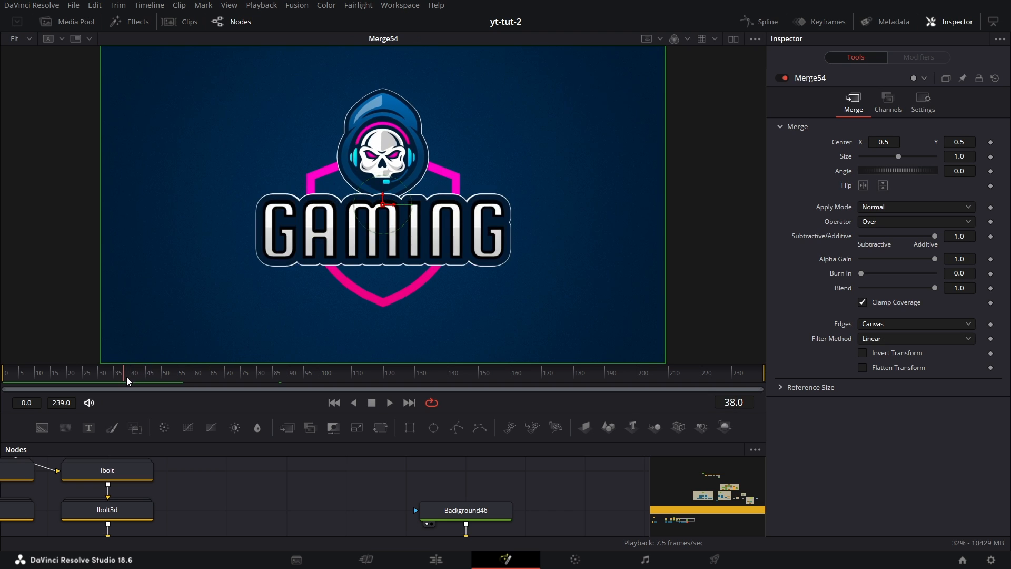
{"action": "key", "text": "Right"}
{"action": "key", "text": "Right"}
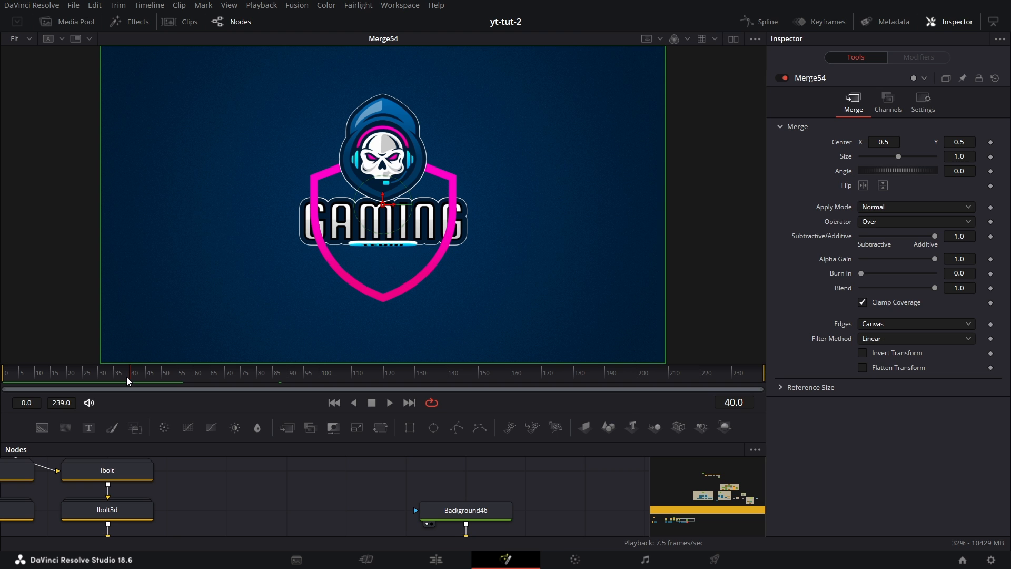
Select Transform3D7 and jump to its next Z translation keyframe.
{"action": "left_click_drag", "start_coordinate": [313, 521], "coordinate": [412, 472]}
{"action": "left_click_drag", "start_coordinate": [252, 501], "coordinate": [444, 490]}
{"action": "left_click_drag", "start_coordinate": [159, 504], "coordinate": [354, 499]}
{"action": "left_click_drag", "start_coordinate": [251, 520], "coordinate": [382, 509]}
{"action": "left_click_drag", "start_coordinate": [221, 514], "coordinate": [400, 517]}
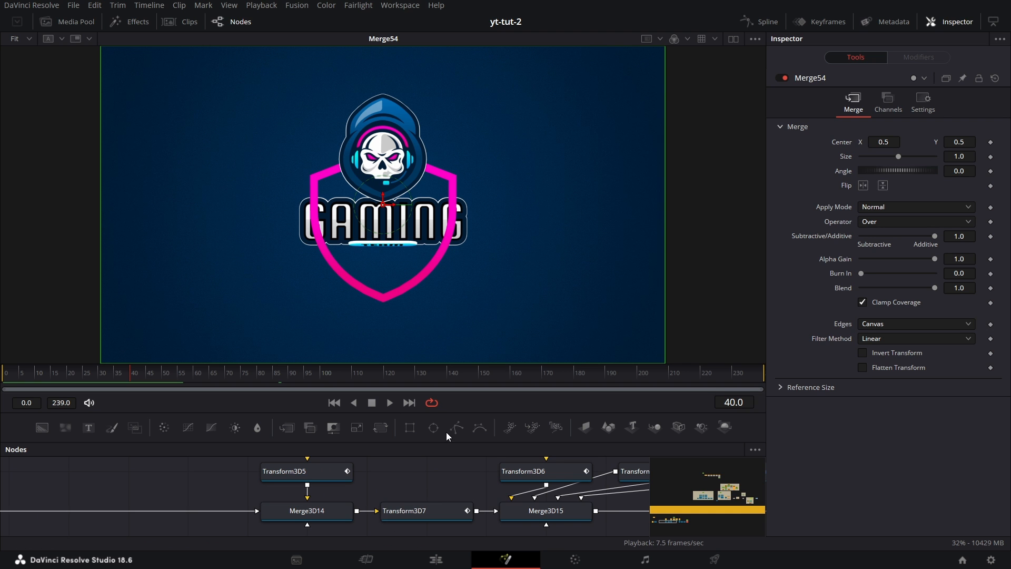
{"action": "left_click_drag", "start_coordinate": [446, 441], "coordinate": [446, 211]}
{"action": "left_click_drag", "start_coordinate": [411, 305], "coordinate": [355, 483]}
{"action": "left_click", "coordinate": [366, 454]}
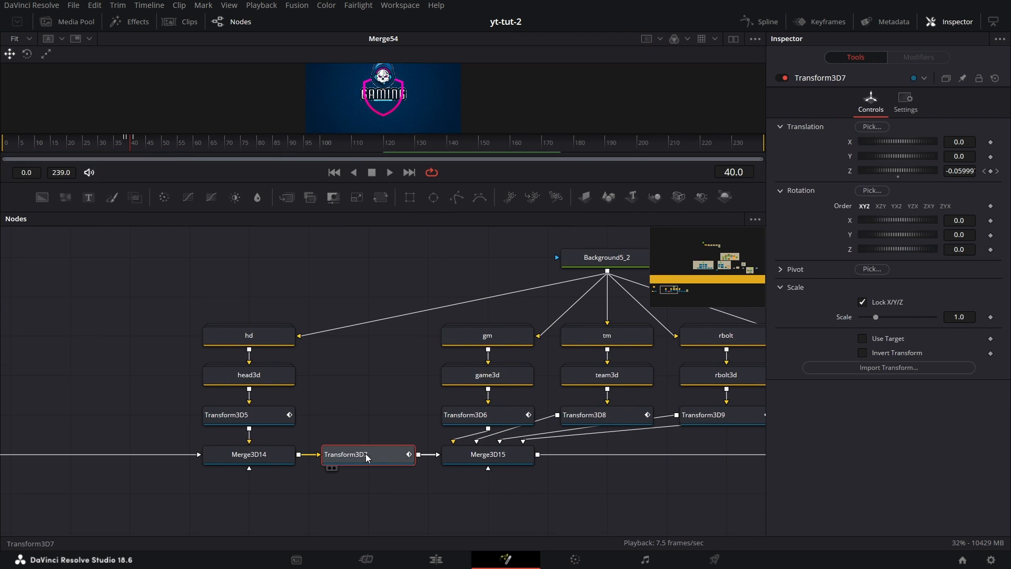
{"action": "left_click", "coordinate": [997, 172]}
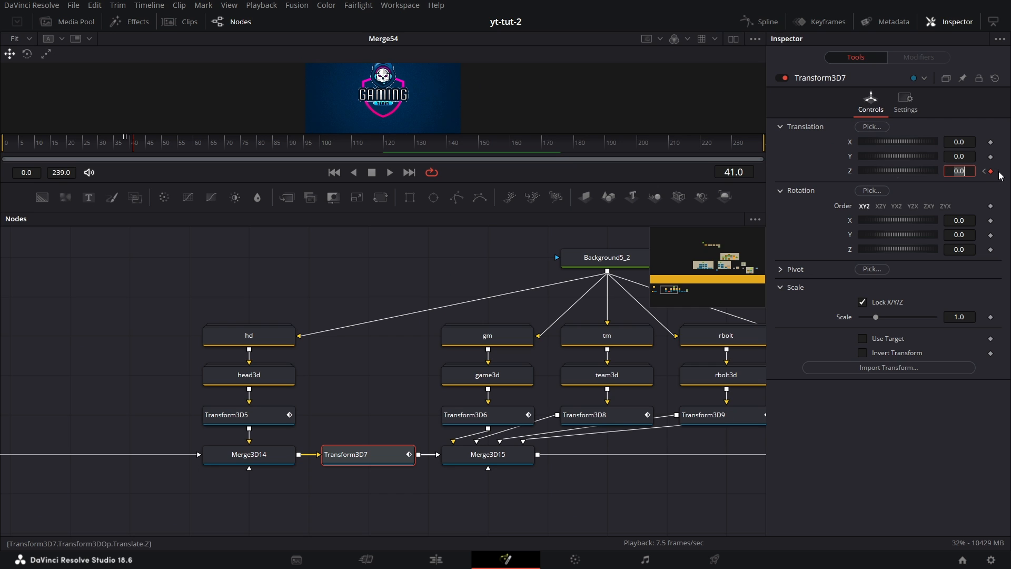
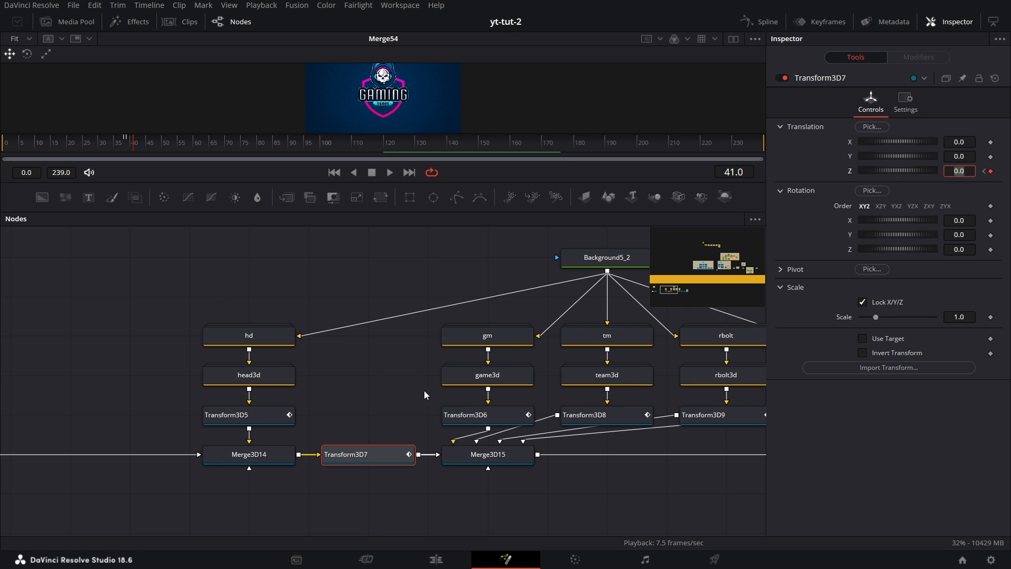
Open the keyframe editor and move Transform3D7's last Z offset keyframe to frame 44.
{"action": "left_click", "coordinate": [827, 22]}
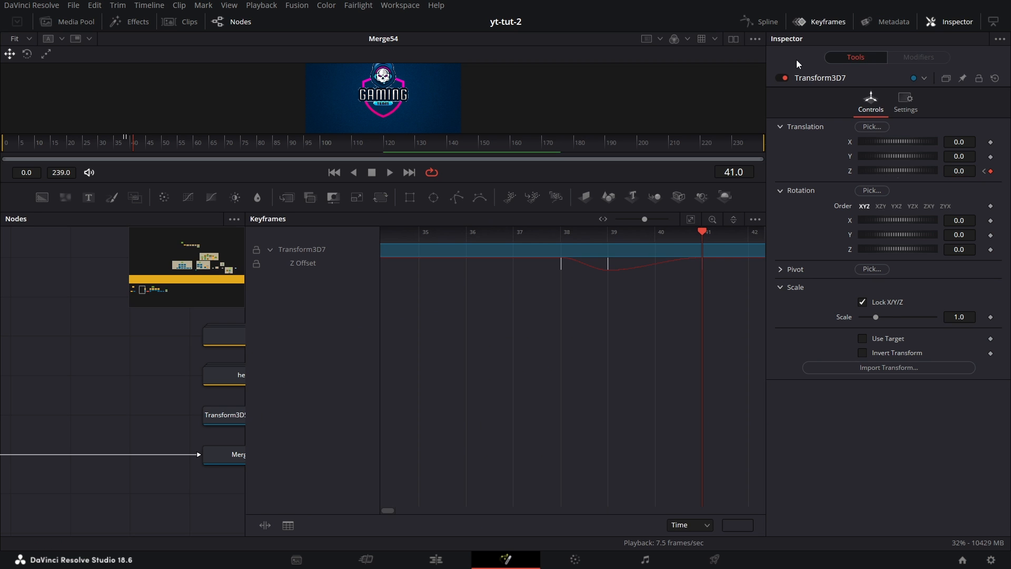
{"action": "left_click", "coordinate": [607, 266]}
{"action": "left_click_drag", "start_coordinate": [646, 369], "coordinate": [493, 398]}
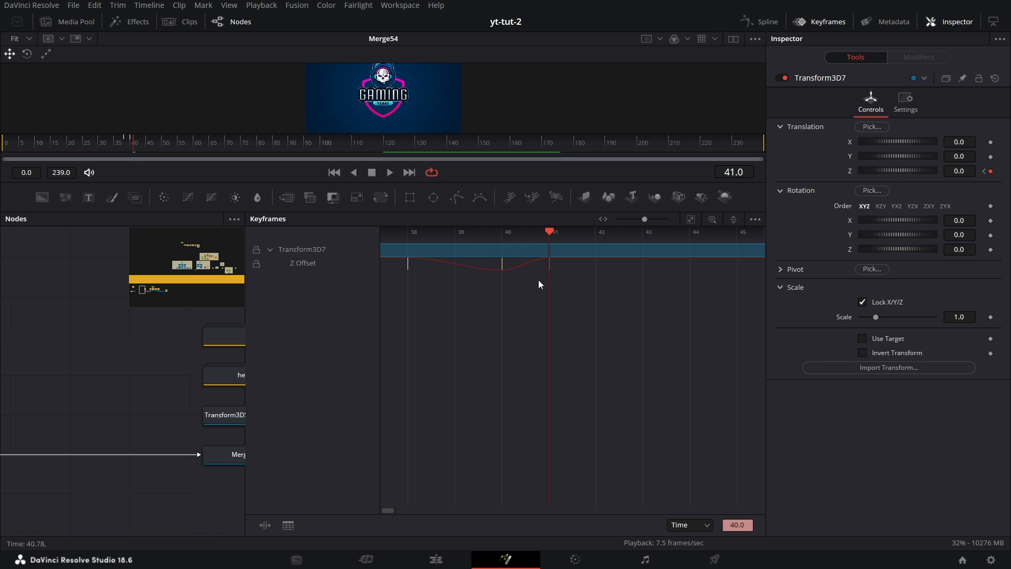
{"action": "key", "text": "Left"}
{"action": "left_click_drag", "start_coordinate": [551, 235], "coordinate": [591, 240]}
{"action": "left_click_drag", "start_coordinate": [679, 281], "coordinate": [556, 275]}
{"action": "left_click_drag", "start_coordinate": [408, 300], "coordinate": [577, 329]}
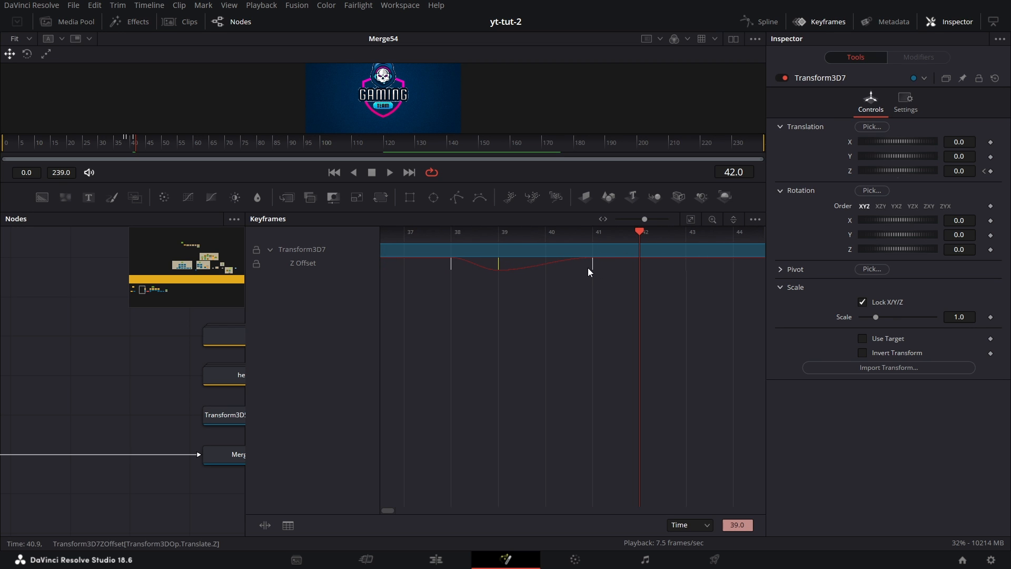
{"action": "left_click_drag", "start_coordinate": [593, 264], "coordinate": [728, 279]}
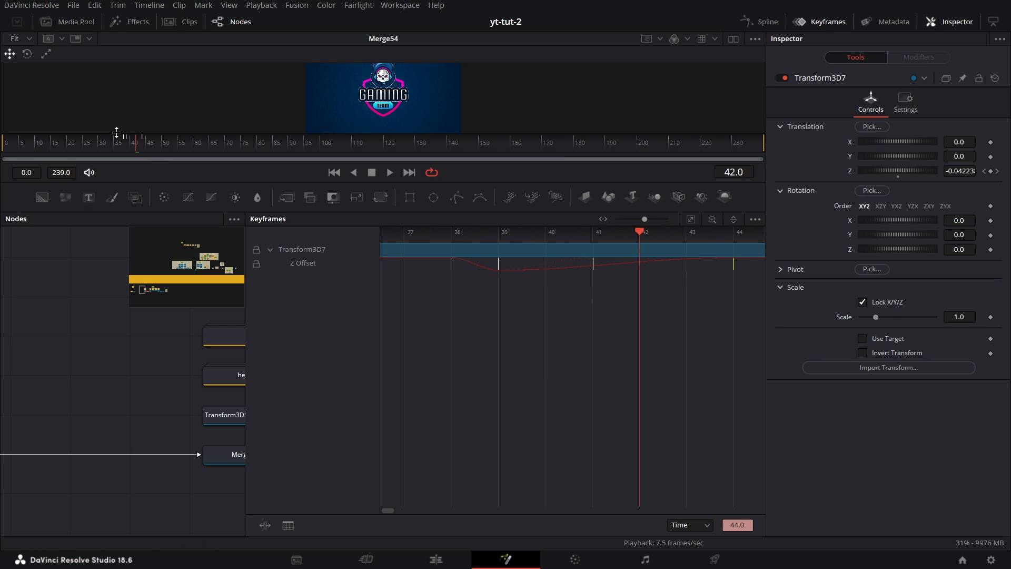
Step frame by frame through frames 35 to 46 to review the logo's Z bounce.
{"action": "left_click_drag", "start_coordinate": [433, 182], "coordinate": [409, 324]}
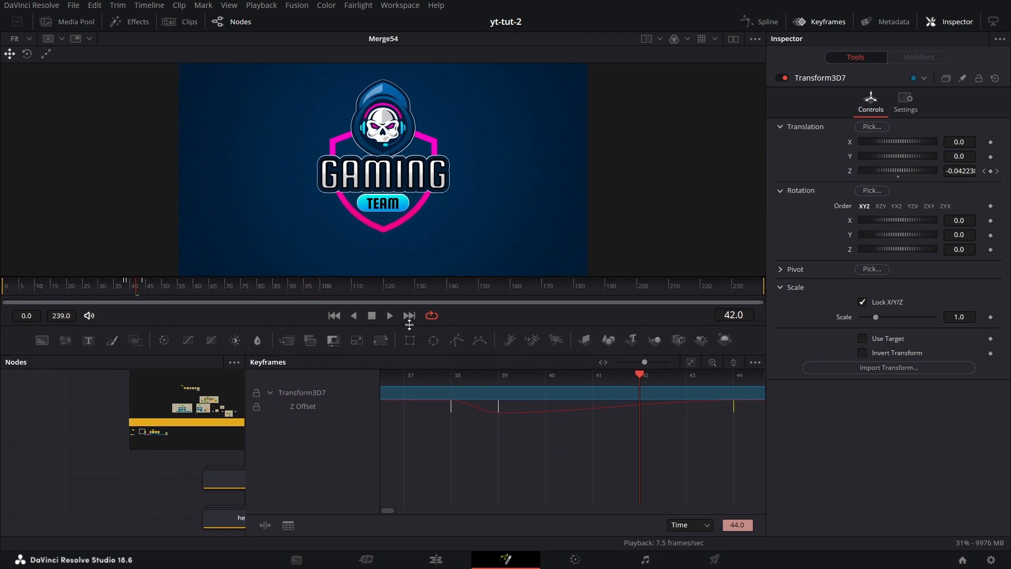
{"action": "left_click", "coordinate": [114, 293]}
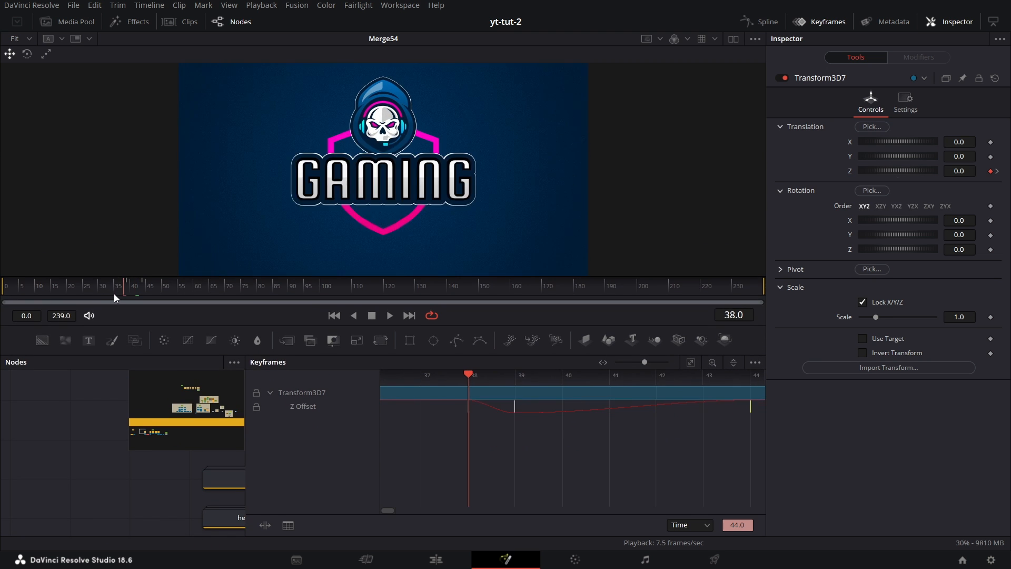
{"action": "key", "text": "Right"}
{"action": "key", "text": "Right"}
{"action": "key", "text": "Right"}
{"action": "key", "text": "Right"}
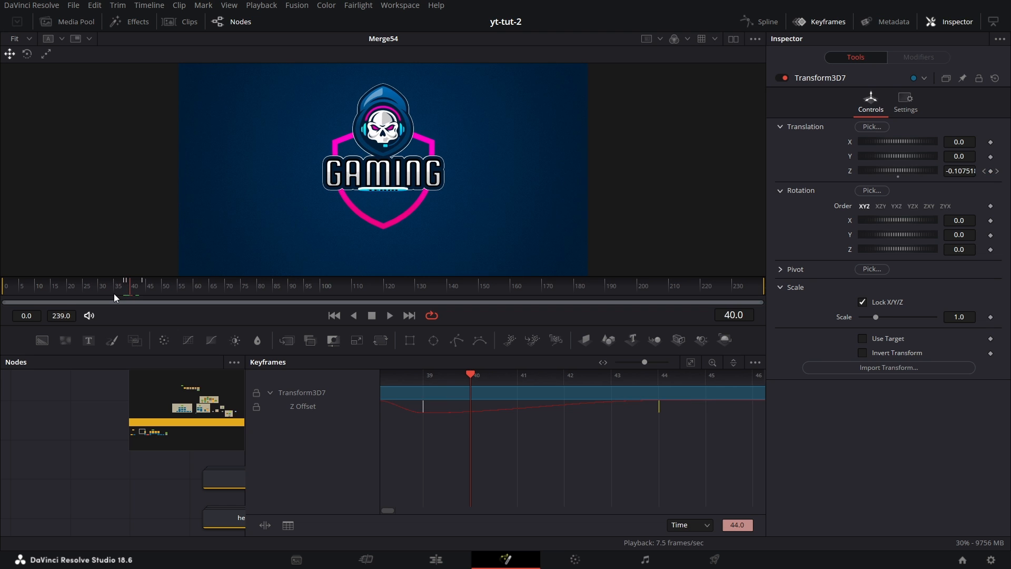
{"action": "key", "text": "Right"}
{"action": "key", "text": "Right"}
{"action": "key", "text": "Right"}
{"action": "key", "text": "Right"}
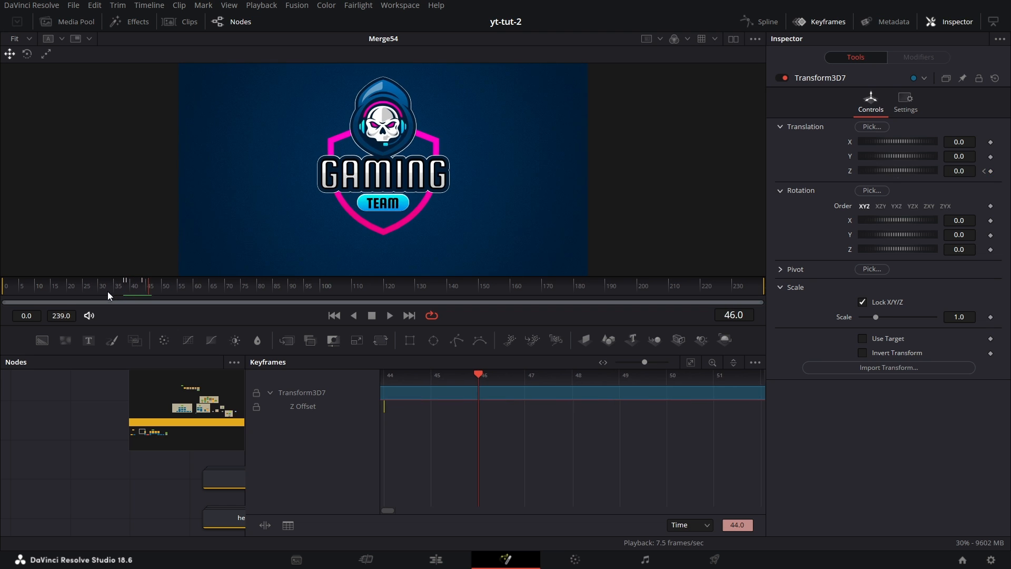
Close the keyframe editor, select Transform3D10 and scrub to frames 50 and 54 to inspect the bolt animation.
{"action": "left_click", "coordinate": [824, 21]}
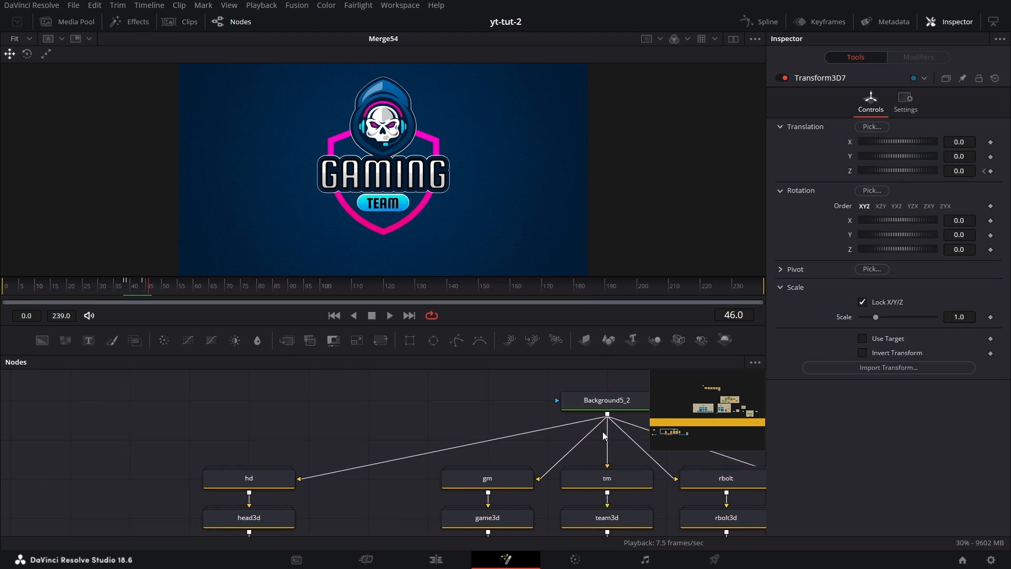
{"action": "left_click_drag", "start_coordinate": [594, 437], "coordinate": [412, 436]}
{"action": "left_click_drag", "start_coordinate": [610, 481], "coordinate": [5, 358]}
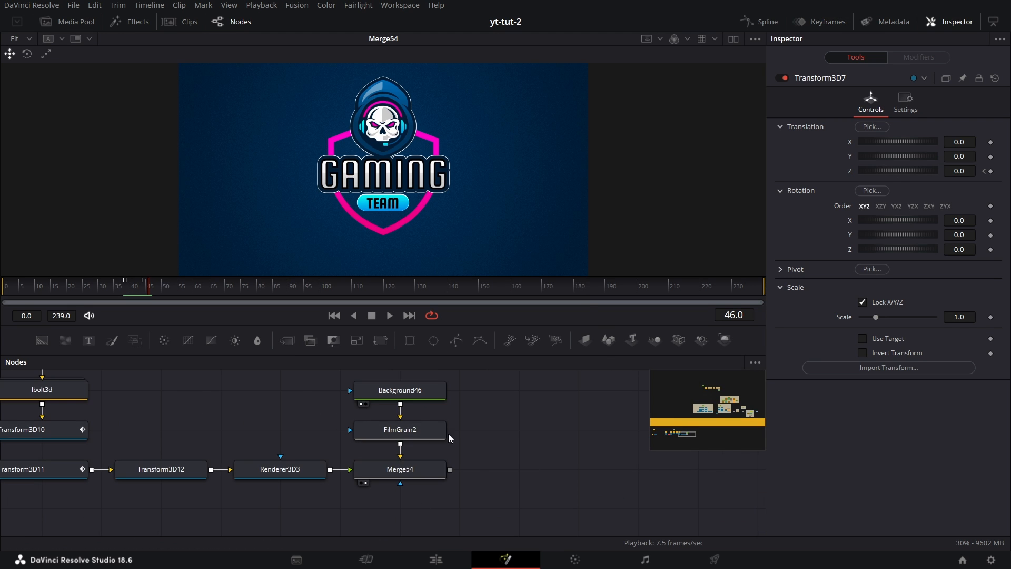
{"action": "left_click_drag", "start_coordinate": [141, 486], "coordinate": [336, 508]}
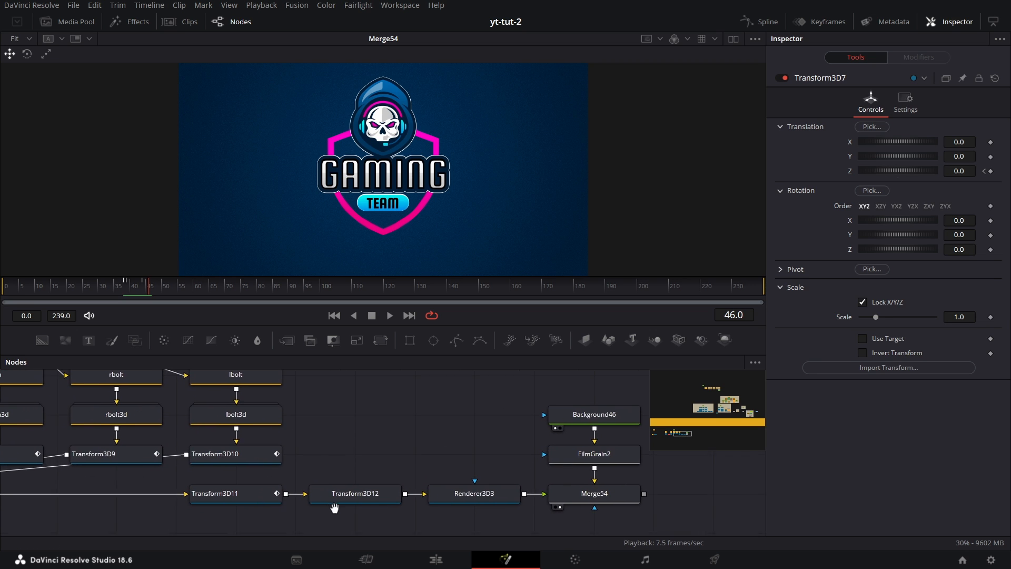
{"action": "left_click", "coordinate": [224, 451]}
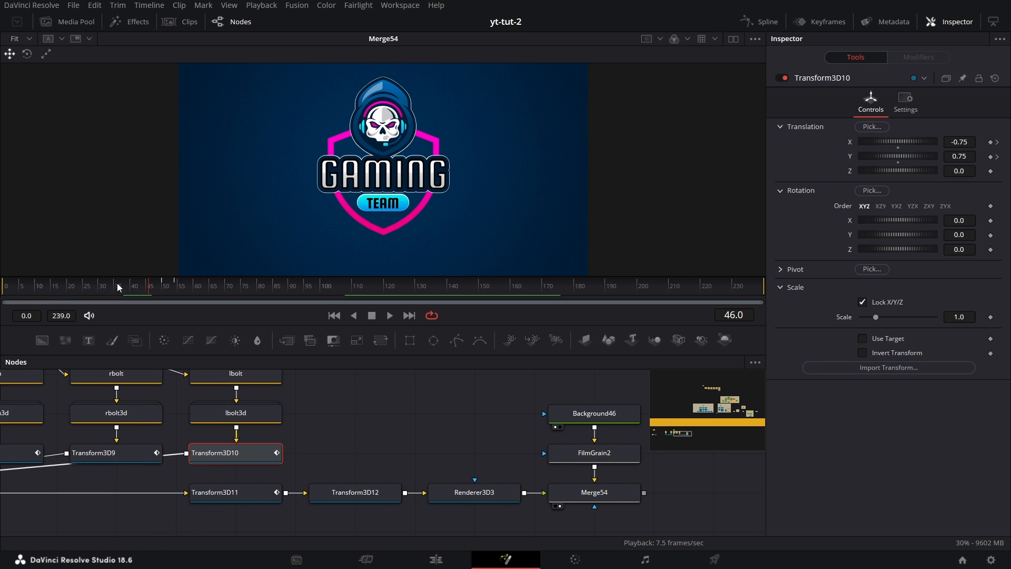
{"action": "left_click", "coordinate": [164, 288]}
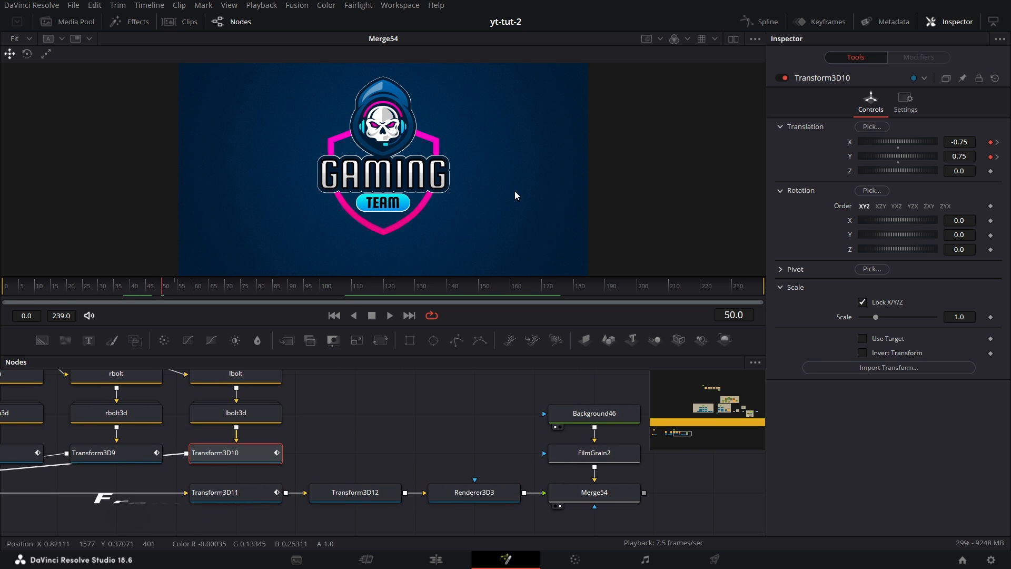
{"action": "left_click", "coordinate": [175, 287]}
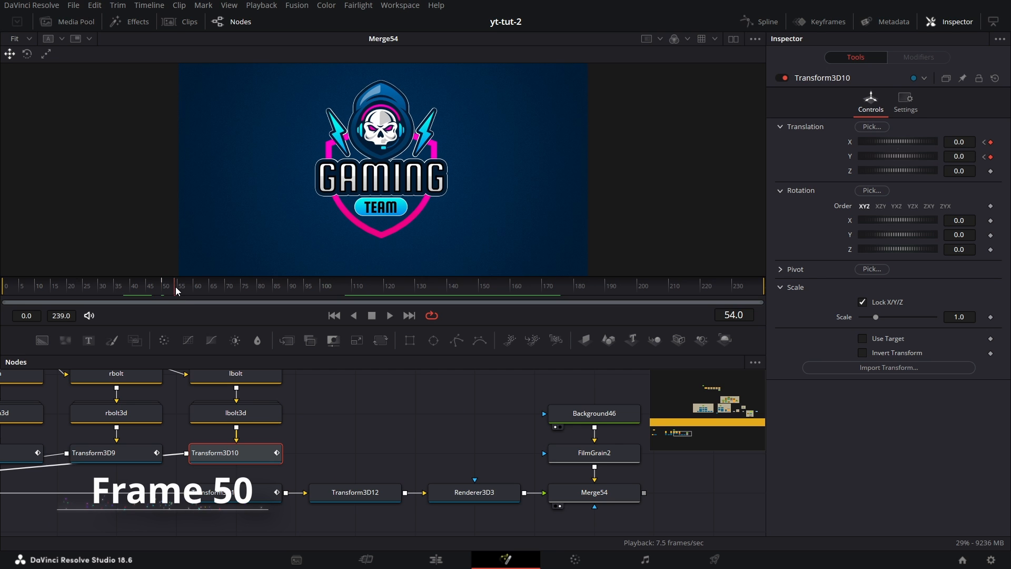
Disconnect the lightning-bolt transforms Transform3D9 and Transform3D10 from Merge3D15.
{"action": "left_click_drag", "start_coordinate": [493, 450], "coordinate": [354, 446]}
{"action": "left_click_drag", "start_coordinate": [495, 489], "coordinate": [543, 478]}
{"action": "left_click_drag", "start_coordinate": [232, 406], "coordinate": [512, 458]}
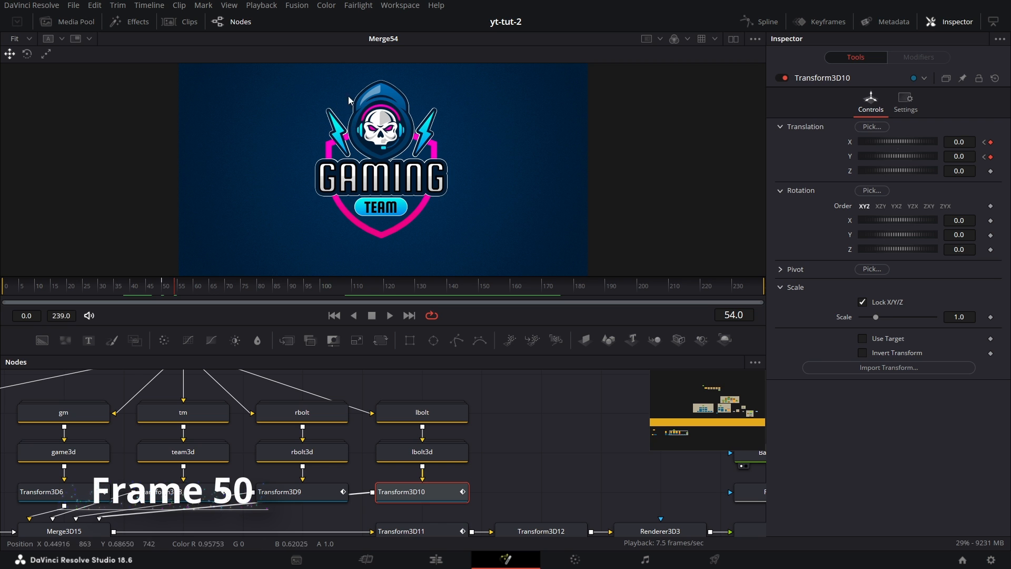
{"action": "left_click_drag", "start_coordinate": [510, 473], "coordinate": [526, 394]}
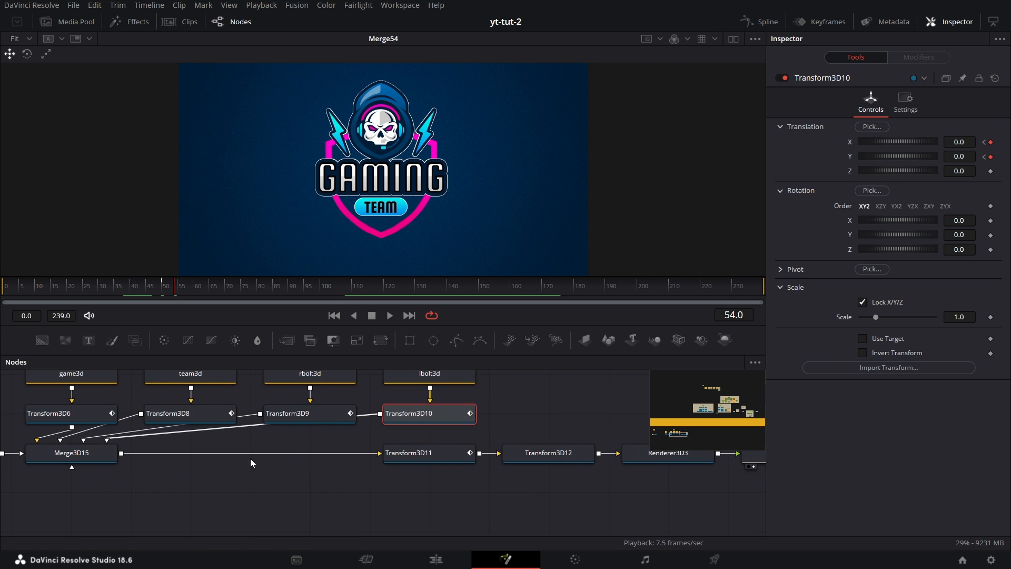
{"action": "left_click", "coordinate": [138, 434]}
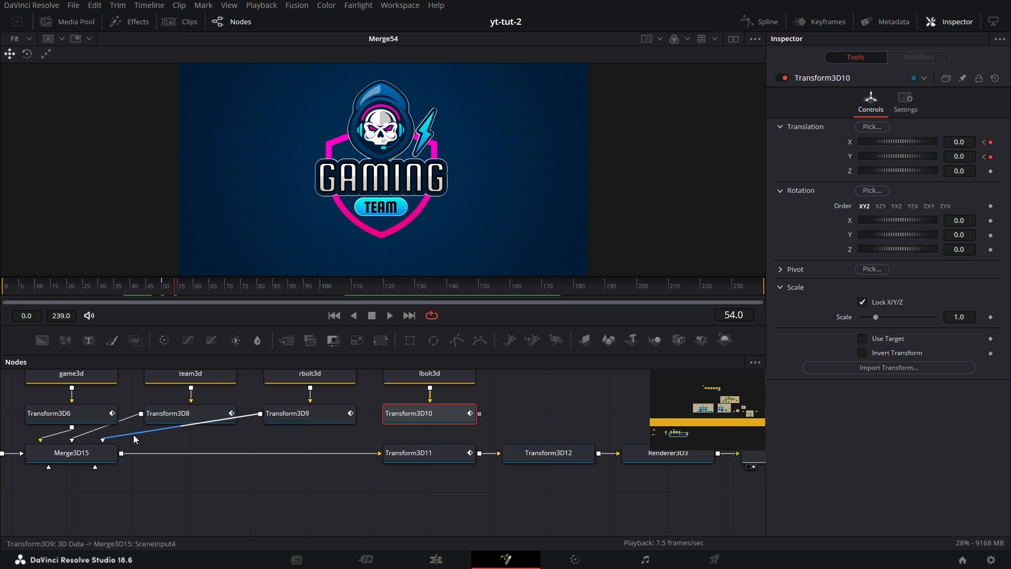
{"action": "left_click", "coordinate": [134, 435]}
Move the Background46, FilmGrain2 and Merge54 nodes further right to make room.
{"action": "scroll", "coordinate": [421, 459], "scroll_direction": "up", "scroll_amount": 2}
{"action": "scroll", "coordinate": [422, 459], "scroll_direction": "right", "scroll_amount": 8}
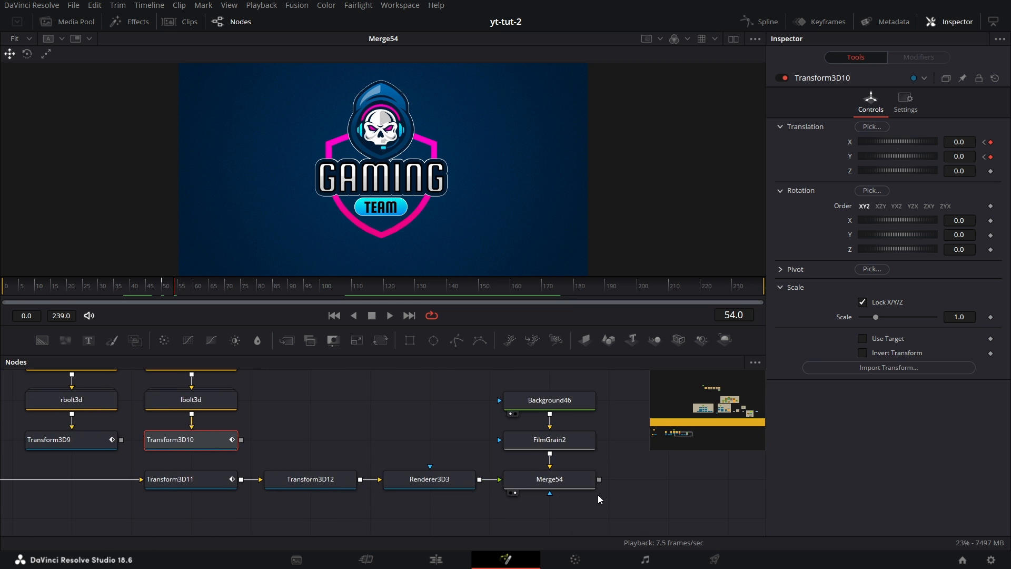
{"action": "left_click_drag", "start_coordinate": [583, 511], "coordinate": [577, 392]}
{"action": "left_click_drag", "start_coordinate": [547, 480], "coordinate": [606, 480]}
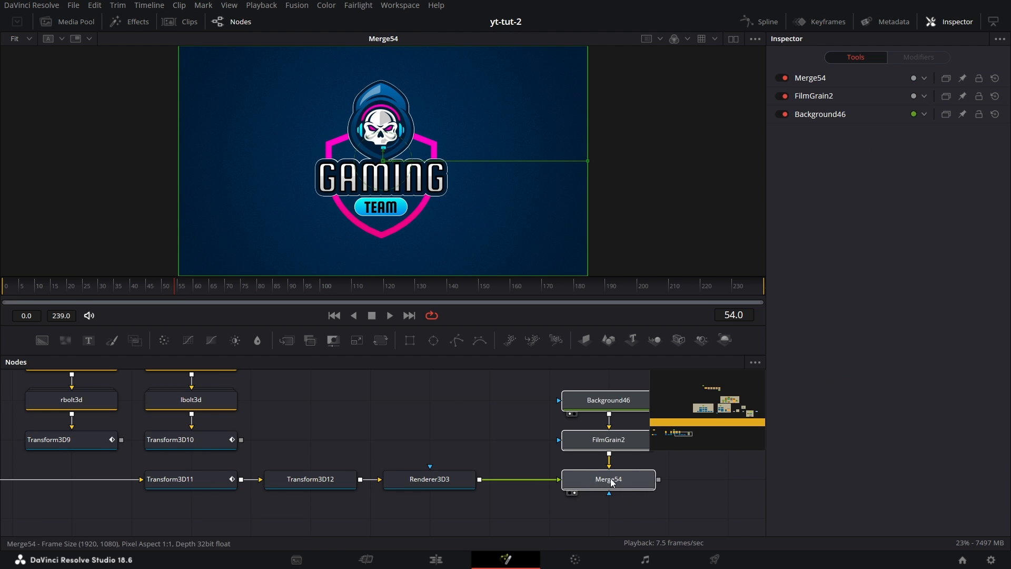
Add a Merge3D node above the main 3D chain.
{"action": "scroll", "coordinate": [358, 449], "scroll_direction": "up", "scroll_amount": 3}
{"action": "scroll", "coordinate": [358, 449], "scroll_direction": "left", "scroll_amount": 2}
{"action": "left_click_drag", "start_coordinate": [126, 400], "coordinate": [268, 441]}
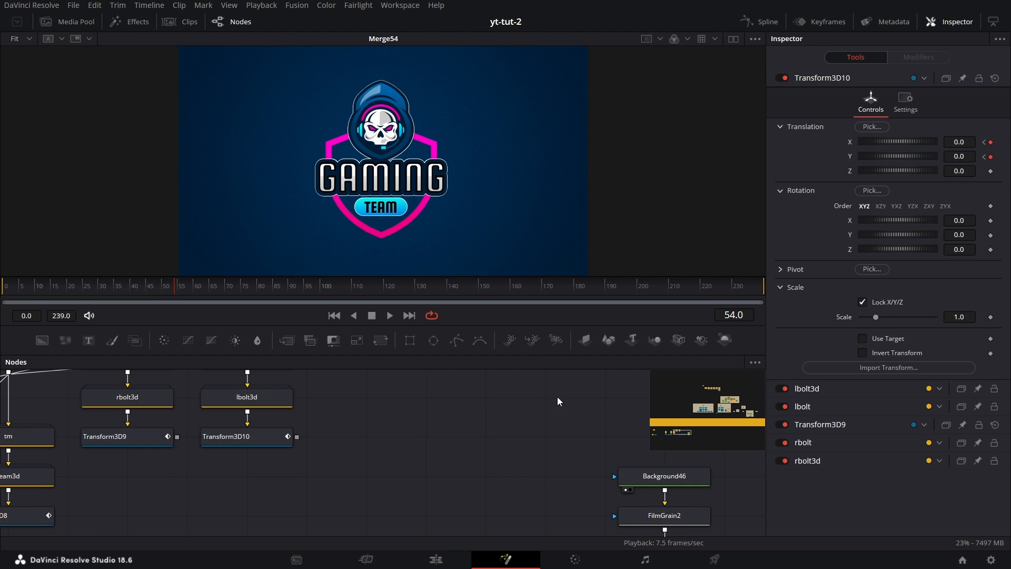
{"action": "left_click_drag", "start_coordinate": [655, 341], "coordinate": [533, 371]}
Duplicate Transform3D12 by copy and paste and place the copy beside the new Merge3D node.
{"action": "left_click_drag", "start_coordinate": [571, 456], "coordinate": [565, 481]}
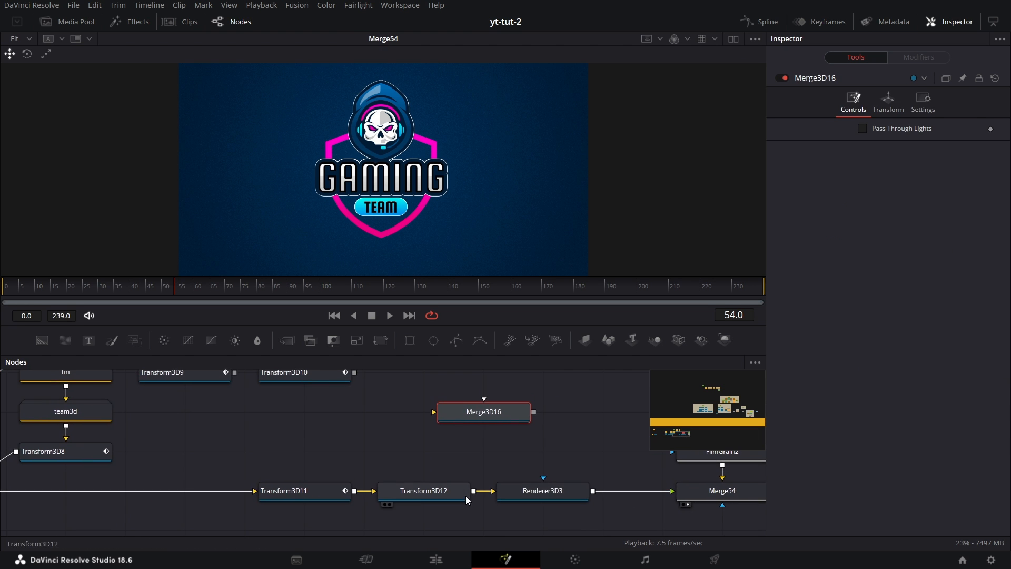
{"action": "left_click", "coordinate": [419, 491]}
{"action": "right_click", "coordinate": [426, 491]}
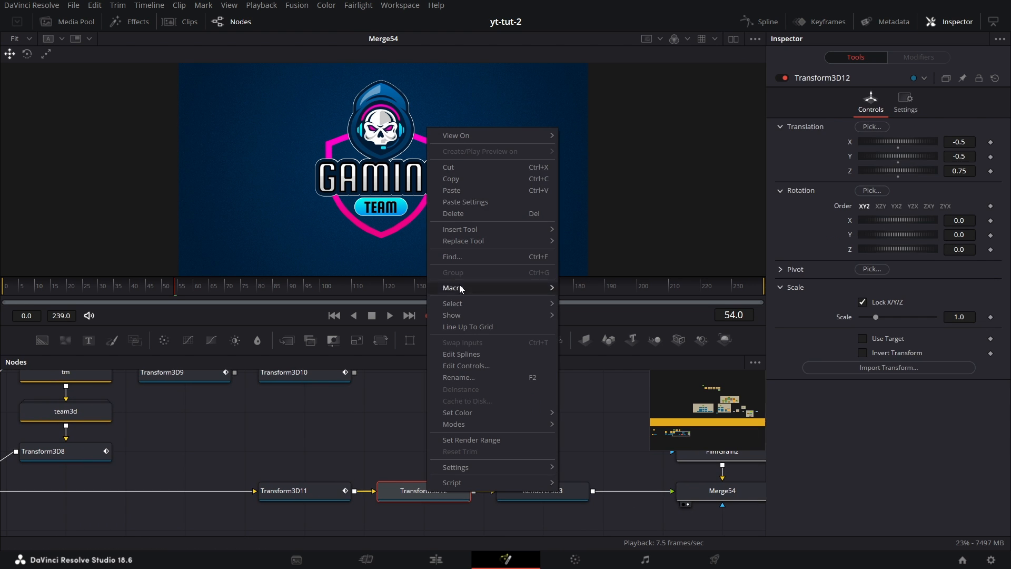
{"action": "left_click", "coordinate": [477, 178]}
{"action": "left_click", "coordinate": [301, 415]}
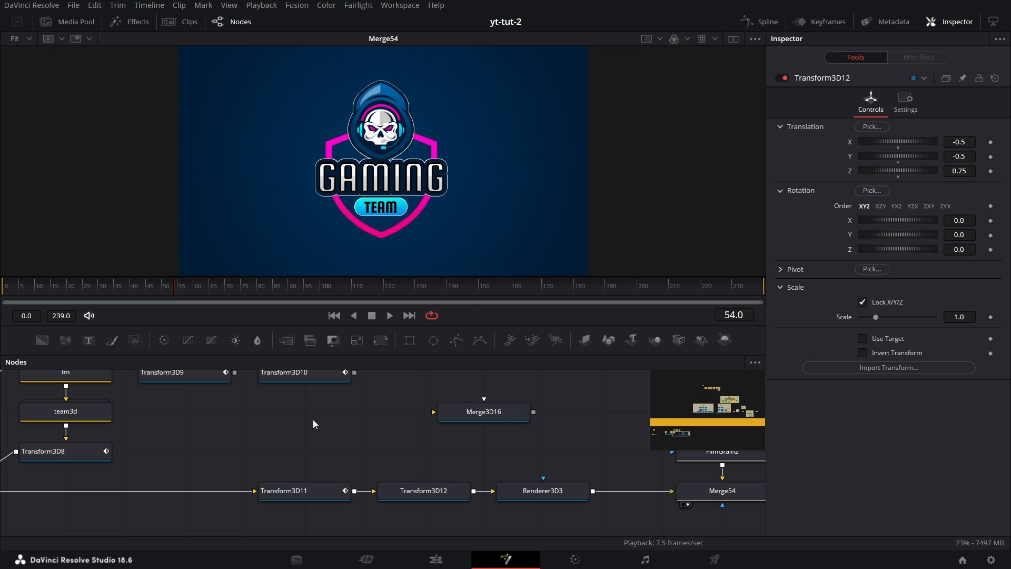
{"action": "right_click", "coordinate": [321, 419]}
{"action": "left_click", "coordinate": [369, 399]}
{"action": "left_click_drag", "start_coordinate": [355, 412], "coordinate": [419, 414]}
{"action": "left_click_drag", "start_coordinate": [307, 417], "coordinate": [522, 414]}
Delete the new Merge3D node and connect a new Renderer3D node after Transform3D12_1.
{"action": "left_click", "coordinate": [530, 435]}
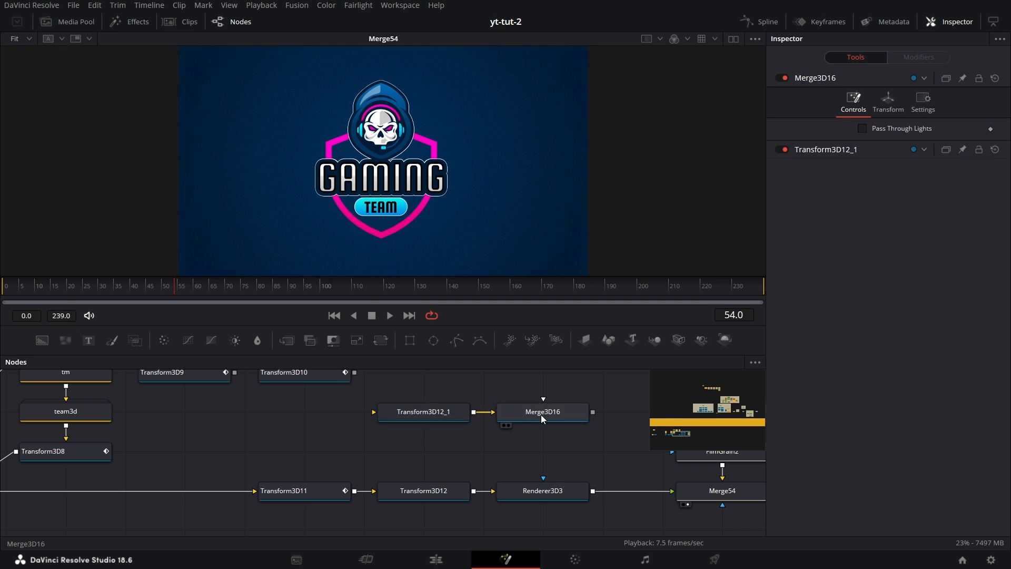
{"action": "key", "text": "Delete"}
{"action": "left_click_drag", "start_coordinate": [725, 339], "coordinate": [537, 409]}
{"action": "left_click_drag", "start_coordinate": [474, 412], "coordinate": [498, 412]}
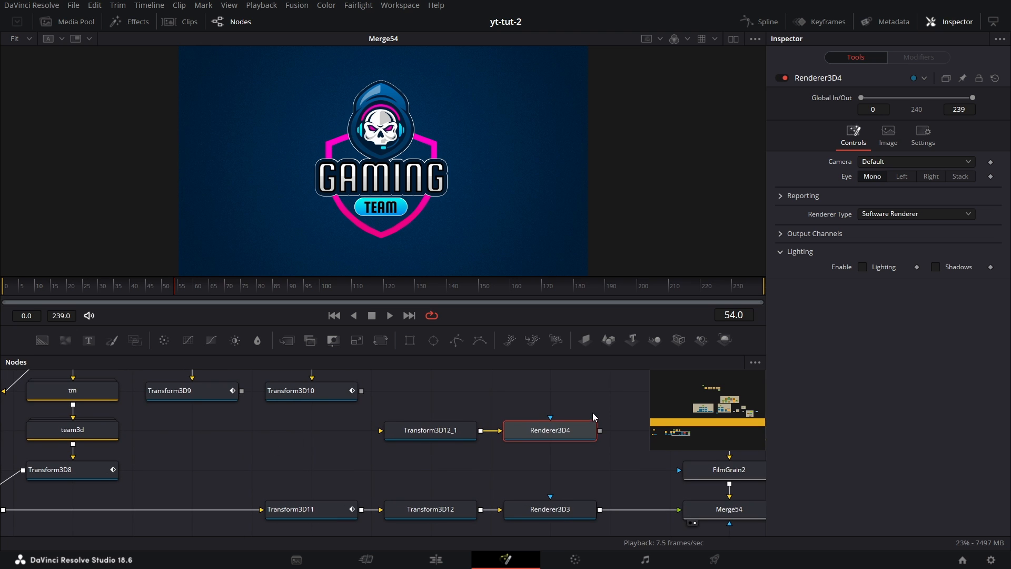
Add a Merge3D node before Transform3D12_1 and connect Transform3D9 and Transform3D10 into it.
{"action": "left_click_drag", "start_coordinate": [654, 339], "coordinate": [312, 432]}
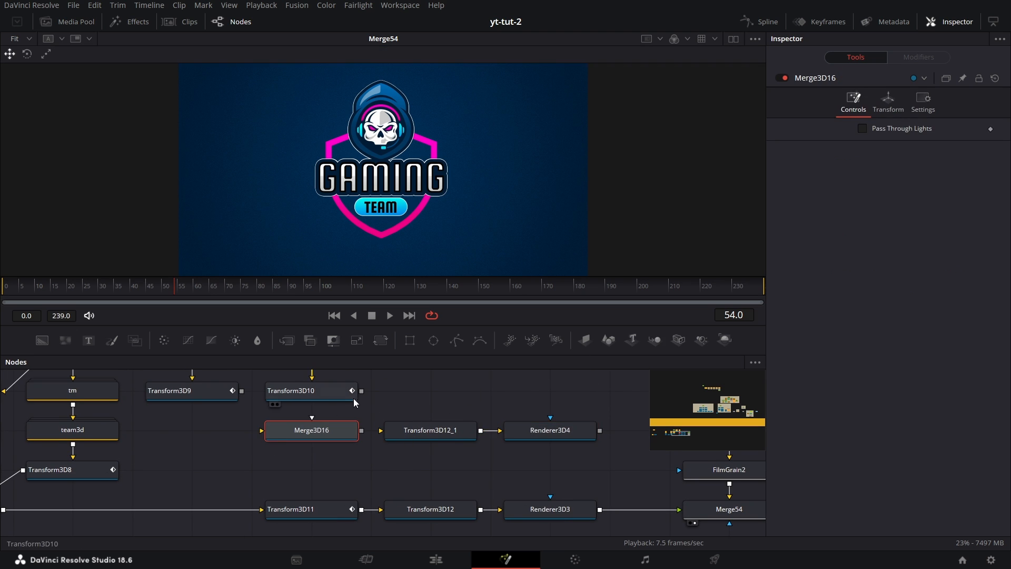
{"action": "left_click_drag", "start_coordinate": [362, 394], "coordinate": [303, 429]}
{"action": "left_click_drag", "start_coordinate": [242, 391], "coordinate": [289, 439]}
{"action": "left_click_drag", "start_coordinate": [359, 430], "coordinate": [383, 431]}
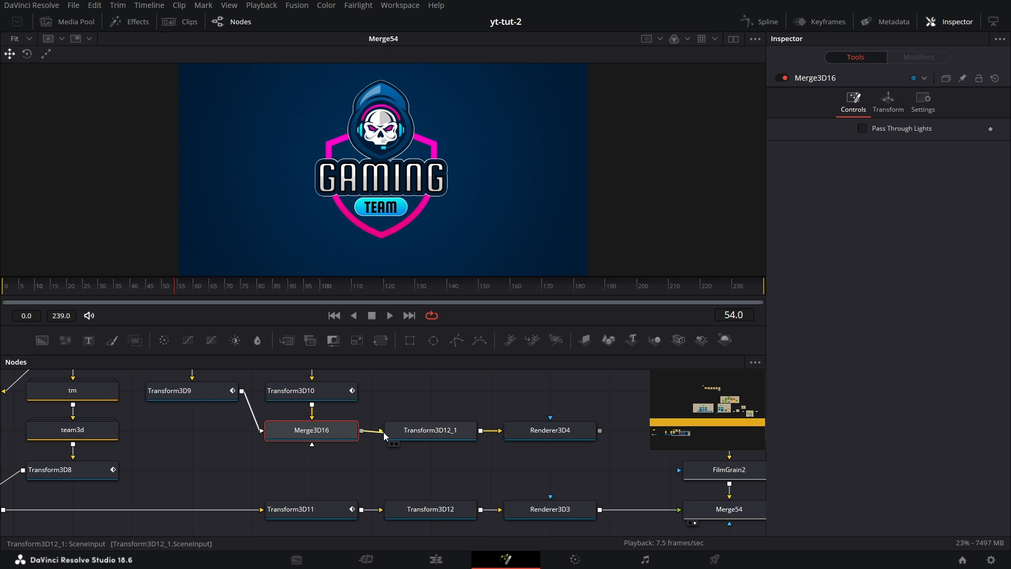
Enable the Vector output channel on Renderer3D4.
{"action": "left_click", "coordinate": [551, 432]}
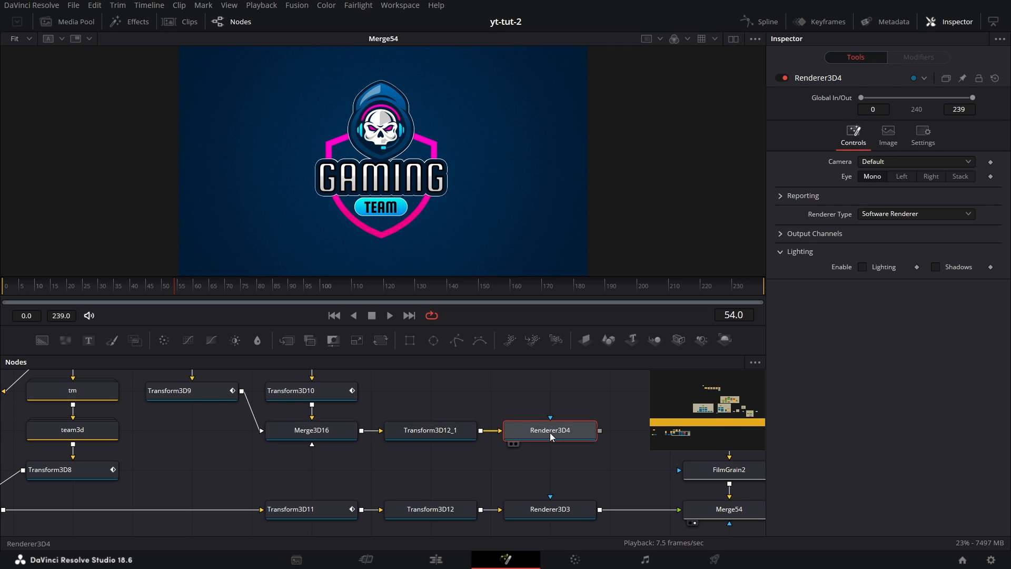
{"action": "left_click_drag", "start_coordinate": [618, 459], "coordinate": [422, 477]}
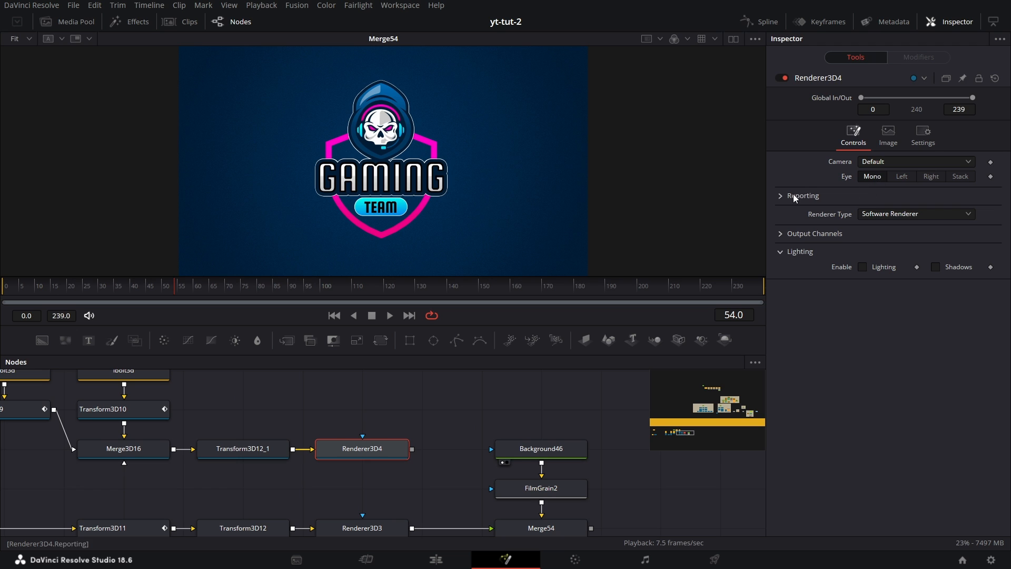
{"action": "left_click", "coordinate": [781, 234]}
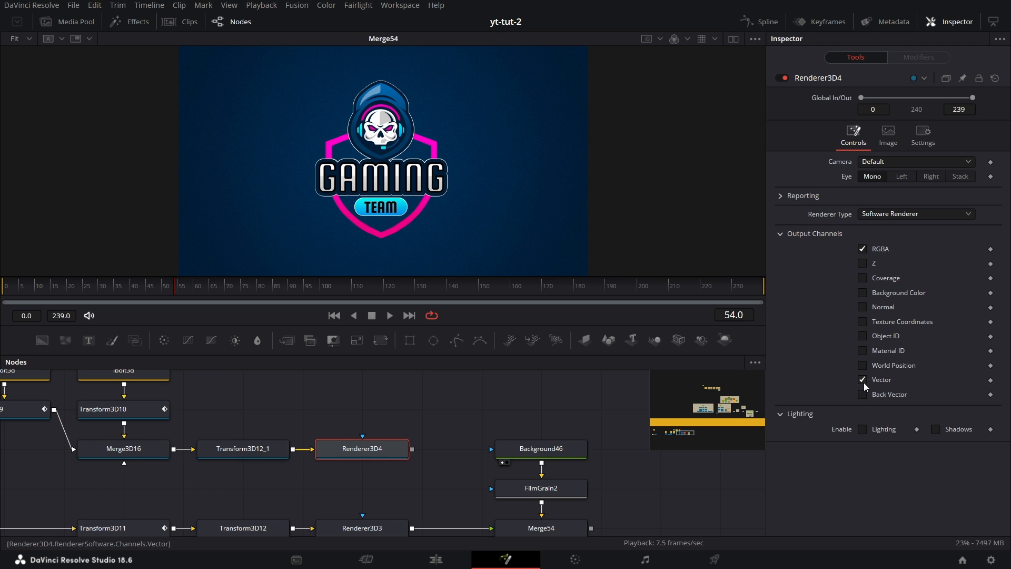
{"action": "left_click_drag", "start_coordinate": [376, 453], "coordinate": [361, 477]}
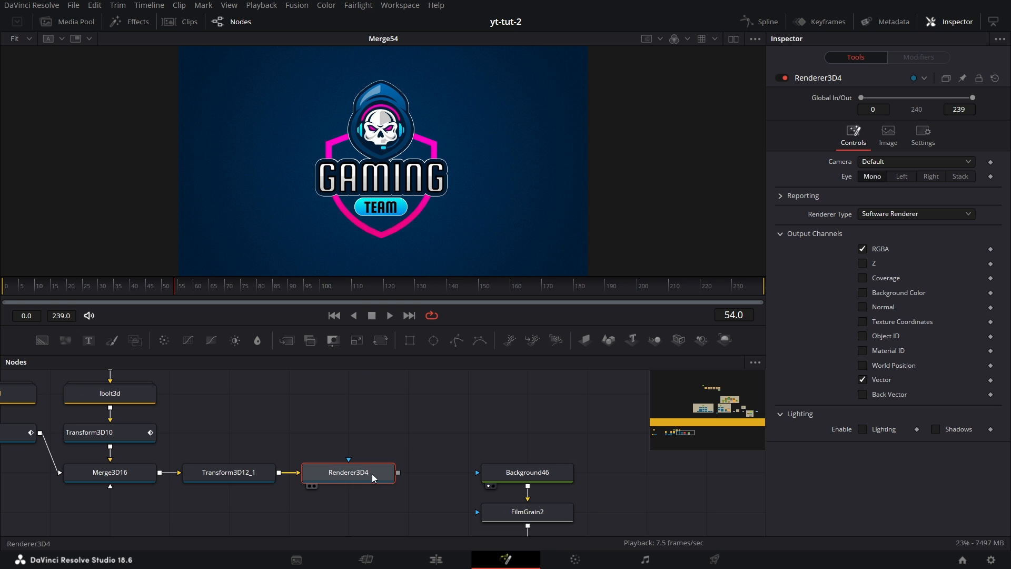
{"action": "left_click_drag", "start_coordinate": [564, 445], "coordinate": [560, 469]}
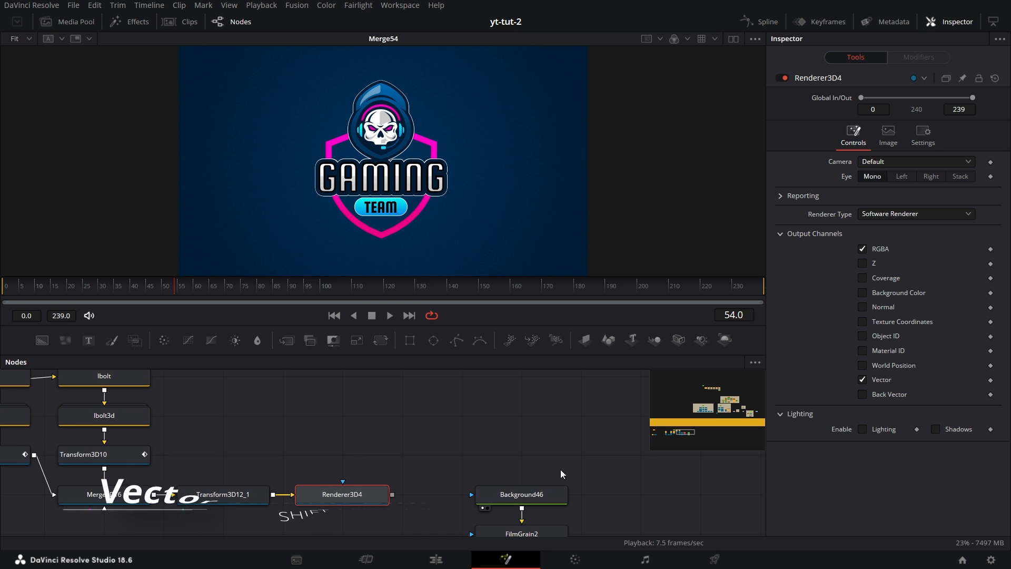
{"action": "left_click_drag", "start_coordinate": [362, 498], "coordinate": [242, 458]}
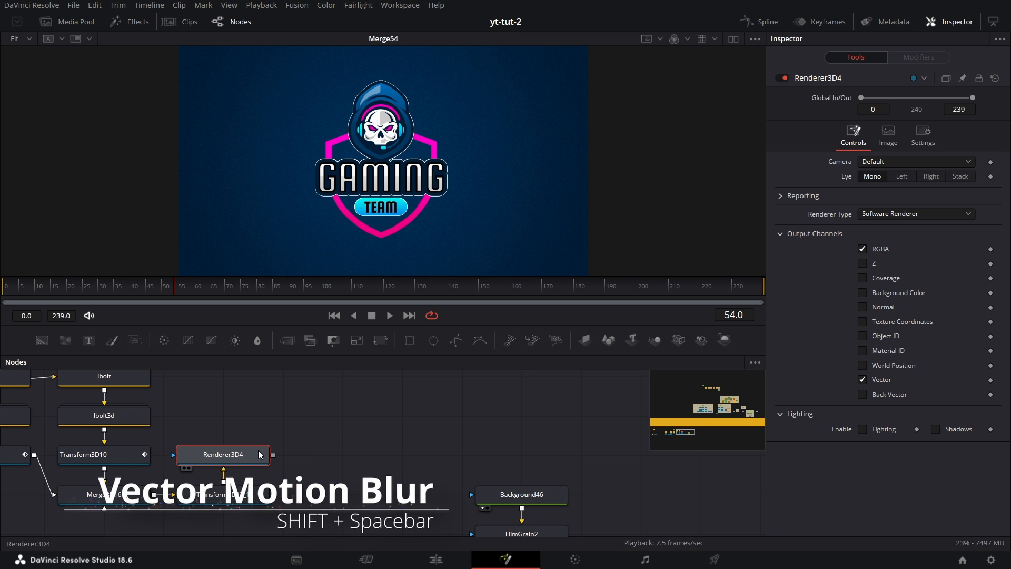
Add a Vector Motion Blur node after Renderer3D4 and play its result in the viewer.
{"action": "key", "text": "shift+space"}
{"action": "type", "text": "ve"}
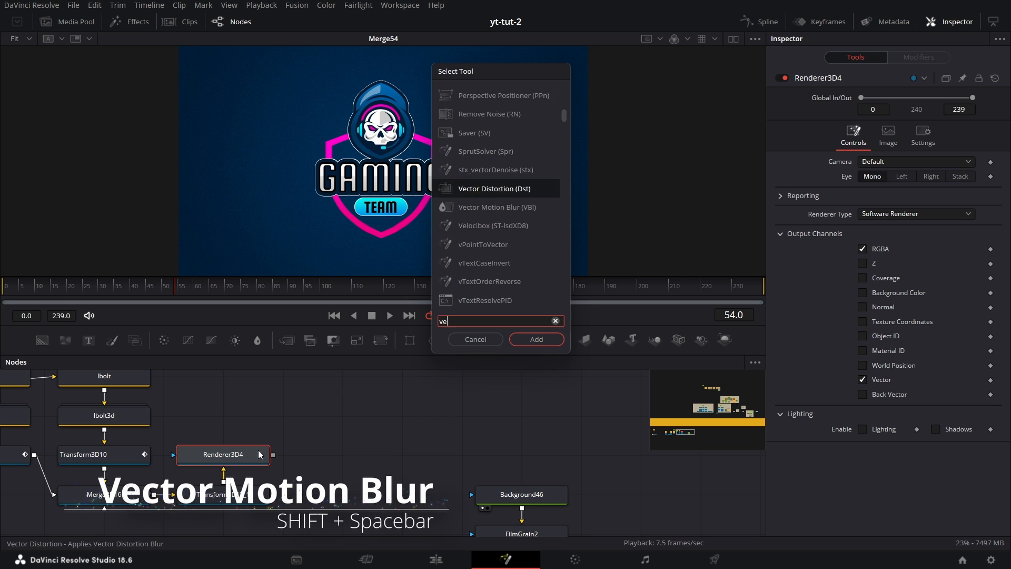
{"action": "type", "text": "cto"}
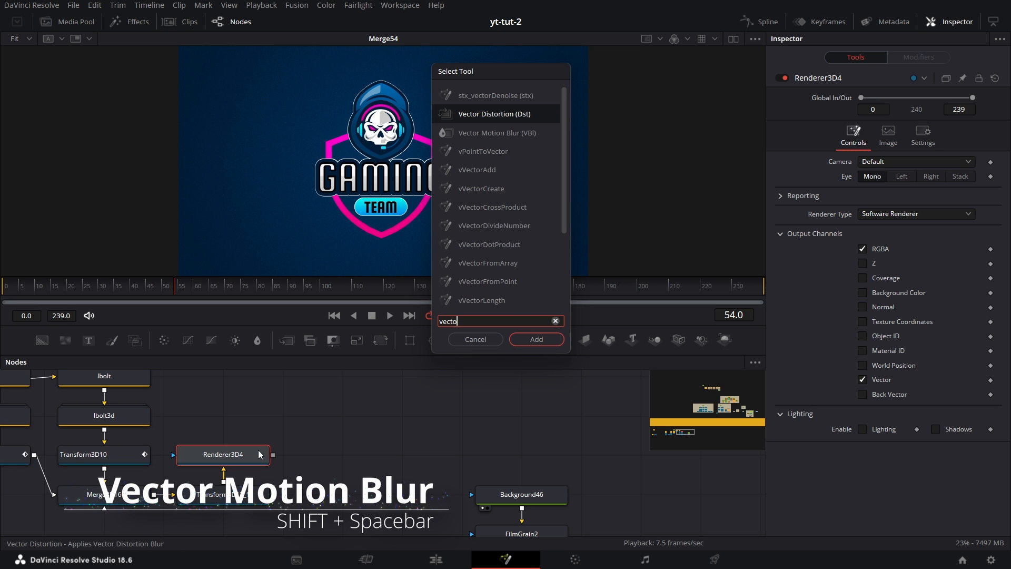
{"action": "left_click", "coordinate": [480, 138]}
{"action": "left_click", "coordinate": [542, 340]}
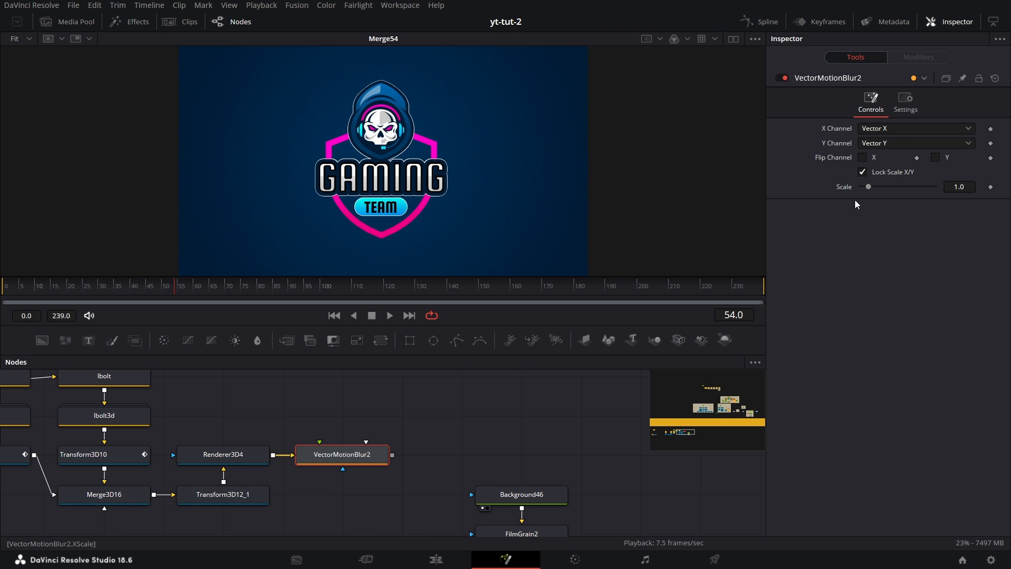
{"action": "key", "text": "1"}
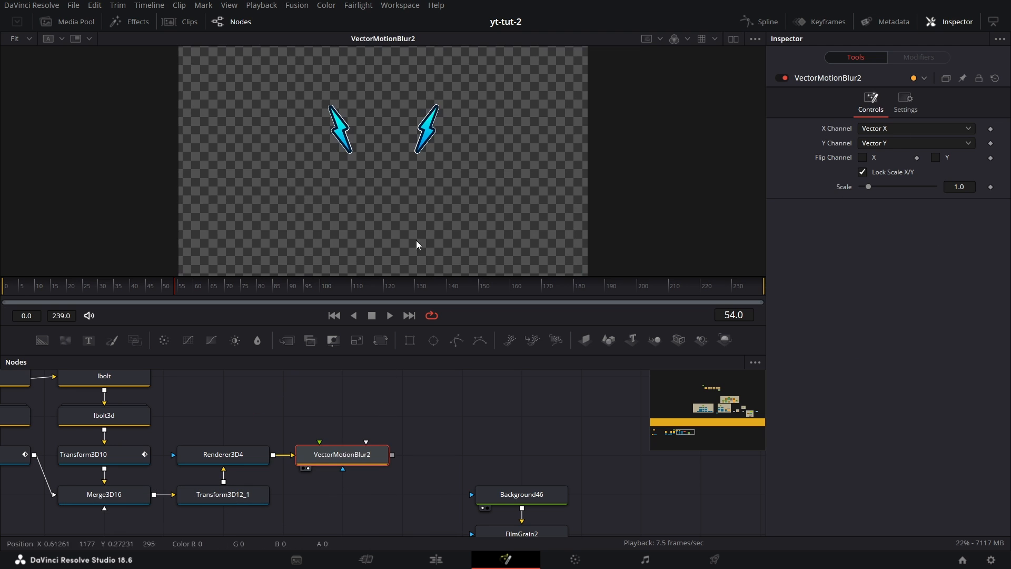
{"action": "left_click", "coordinate": [128, 289]}
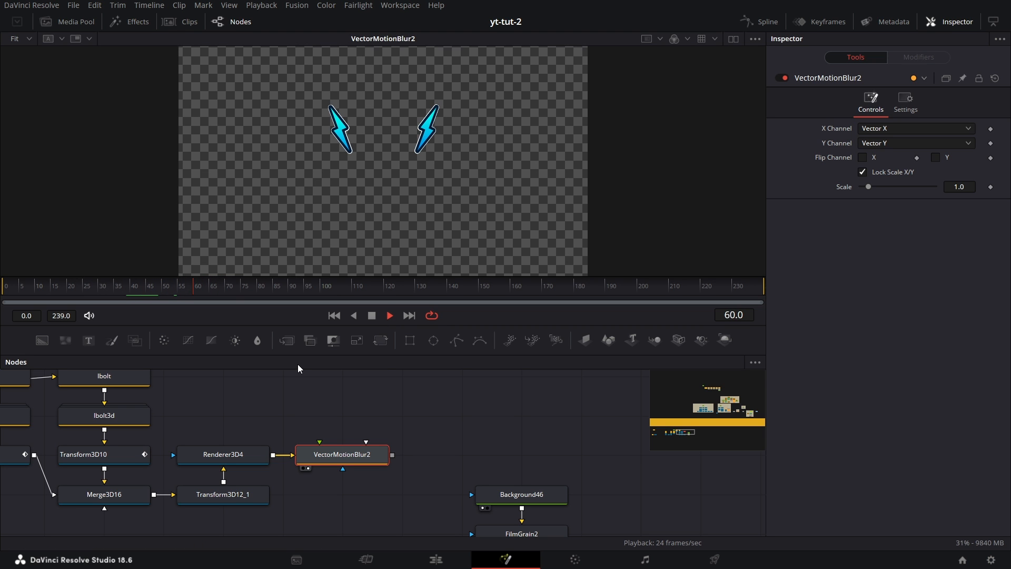
{"action": "key", "text": "space"}
Insert a Merge node between Renderer3D3 and Merge54 and connect VectorMotionBlur2 into its foreground.
{"action": "left_click_drag", "start_coordinate": [433, 462], "coordinate": [386, 401]}
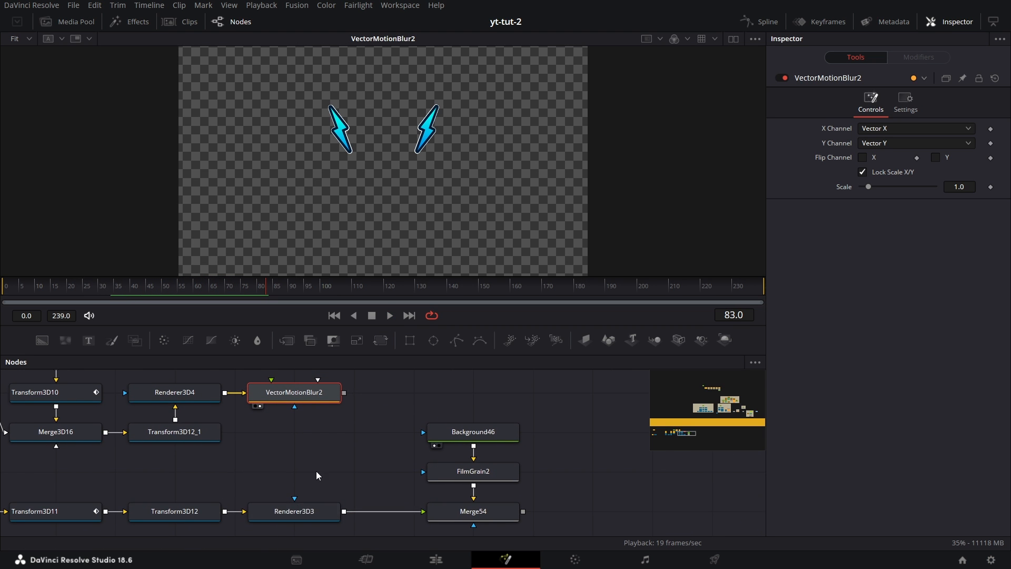
{"action": "left_click_drag", "start_coordinate": [533, 418], "coordinate": [609, 519]}
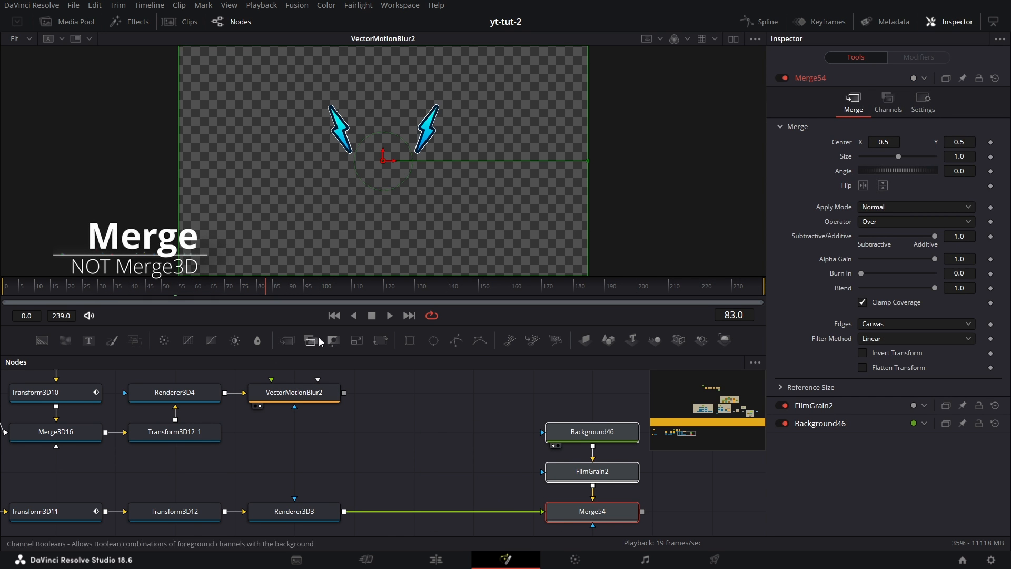
{"action": "left_click_drag", "start_coordinate": [285, 339], "coordinate": [406, 513]}
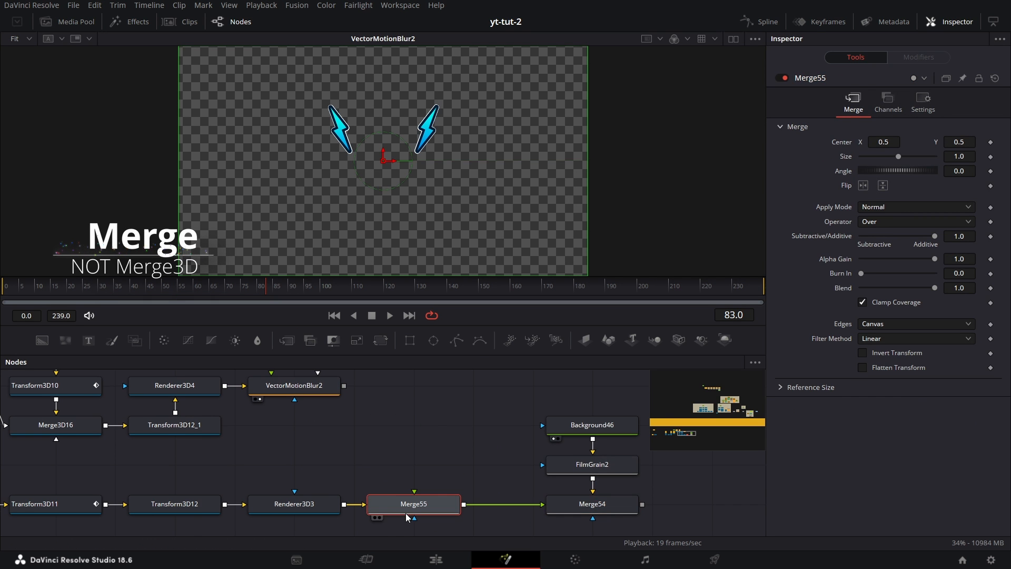
{"action": "left_click_drag", "start_coordinate": [345, 388], "coordinate": [418, 503]}
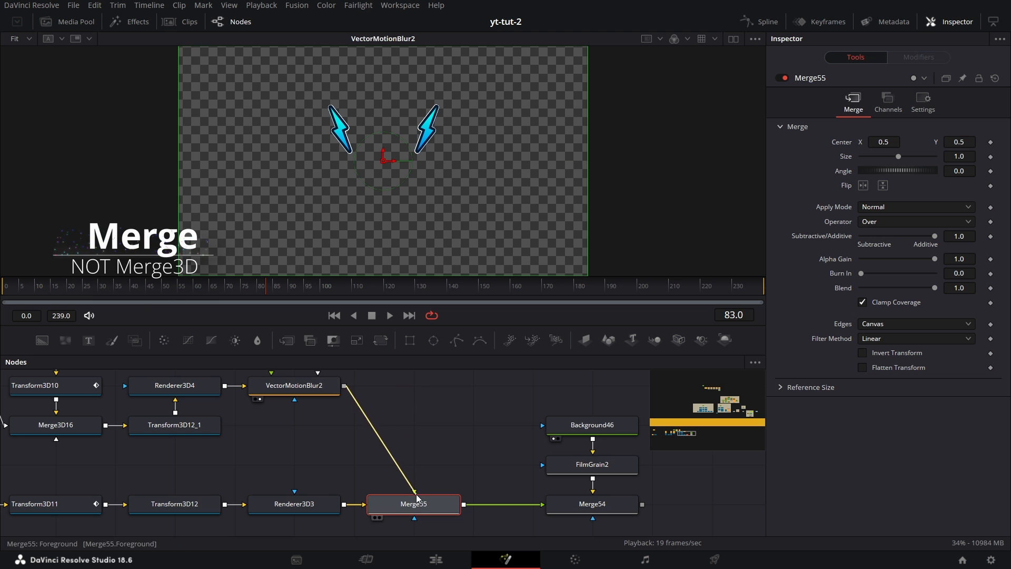
Play back the merged logo from Merge55 to check the blurred lightning bolts.
{"action": "key", "text": "1"}
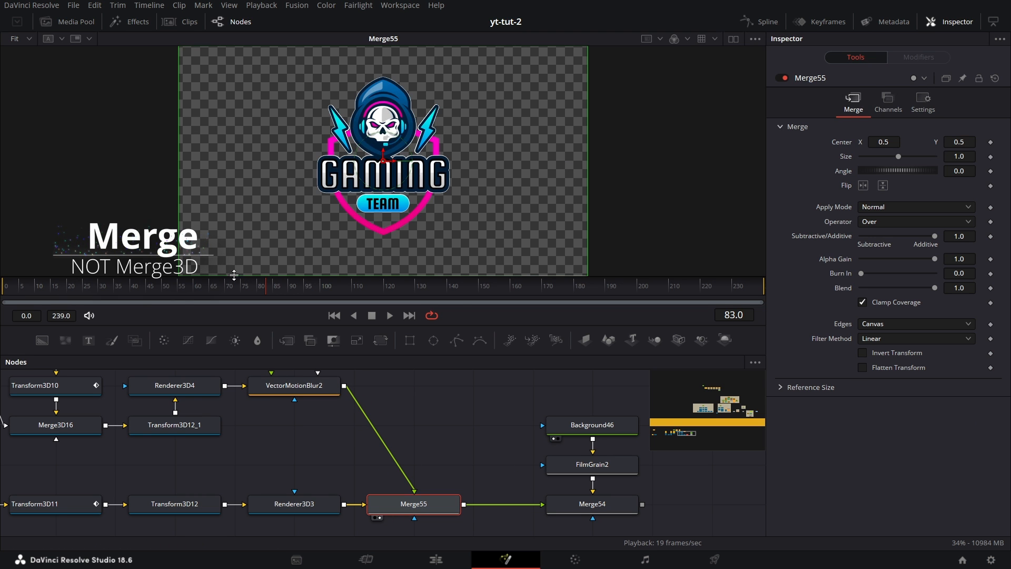
{"action": "left_click", "coordinate": [187, 285]}
{"action": "left_click", "coordinate": [388, 316]}
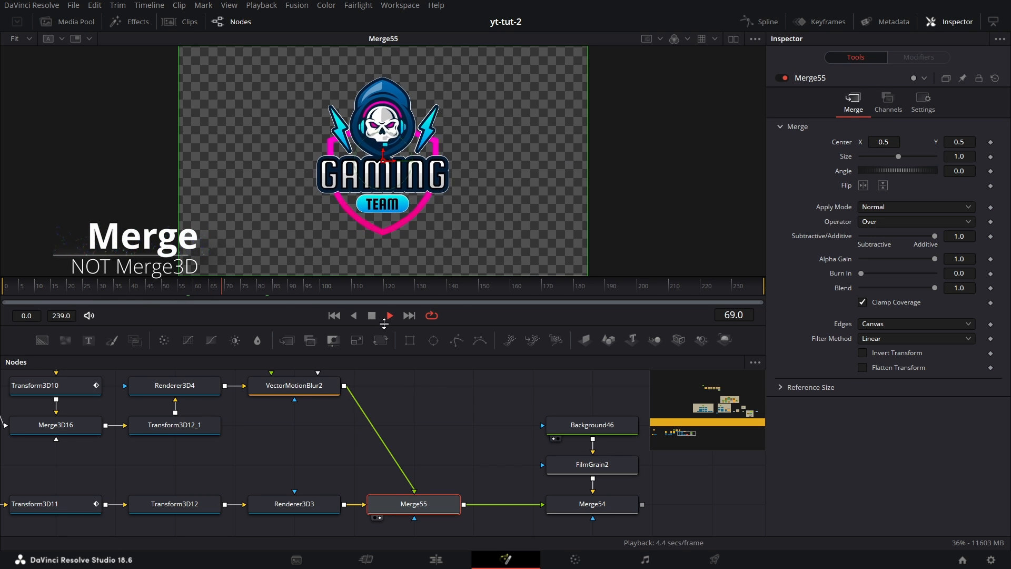
{"action": "left_click", "coordinate": [135, 294]}
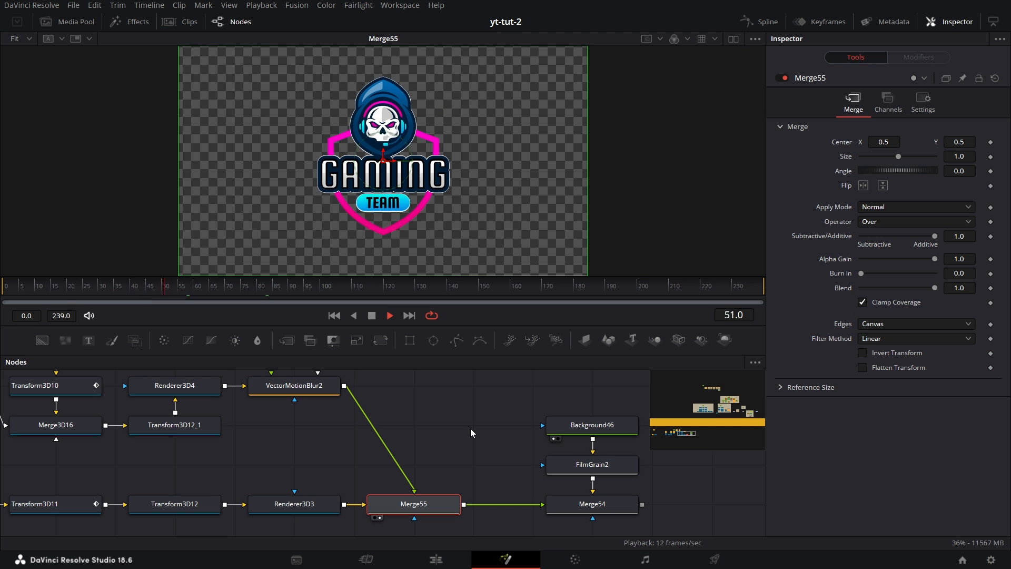
{"action": "key", "text": "space"}
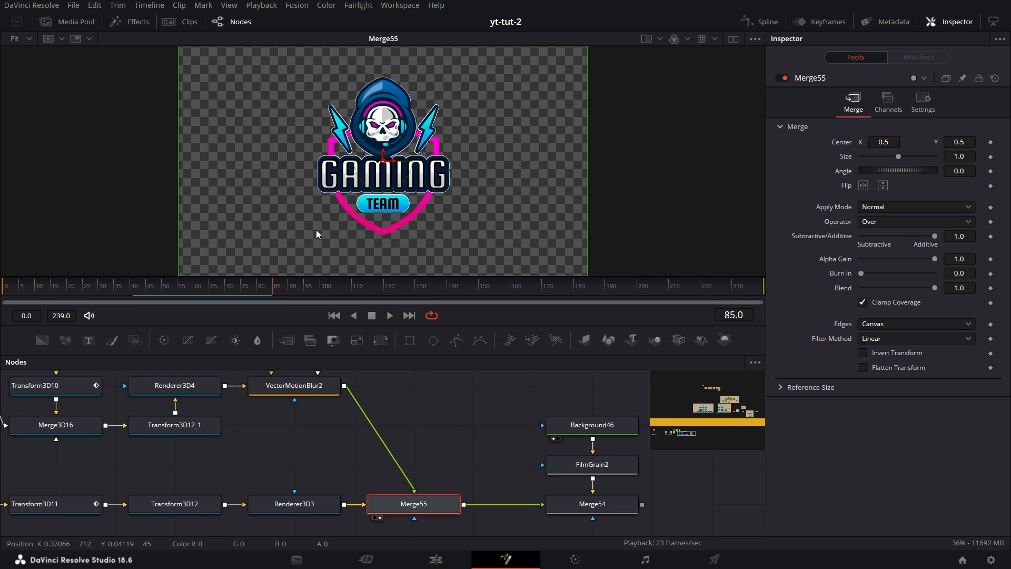
Copy Transform3D11 and paste it as an instance after Merge3D16, making room in the node chain.
{"action": "left_click_drag", "start_coordinate": [393, 413], "coordinate": [454, 424]}
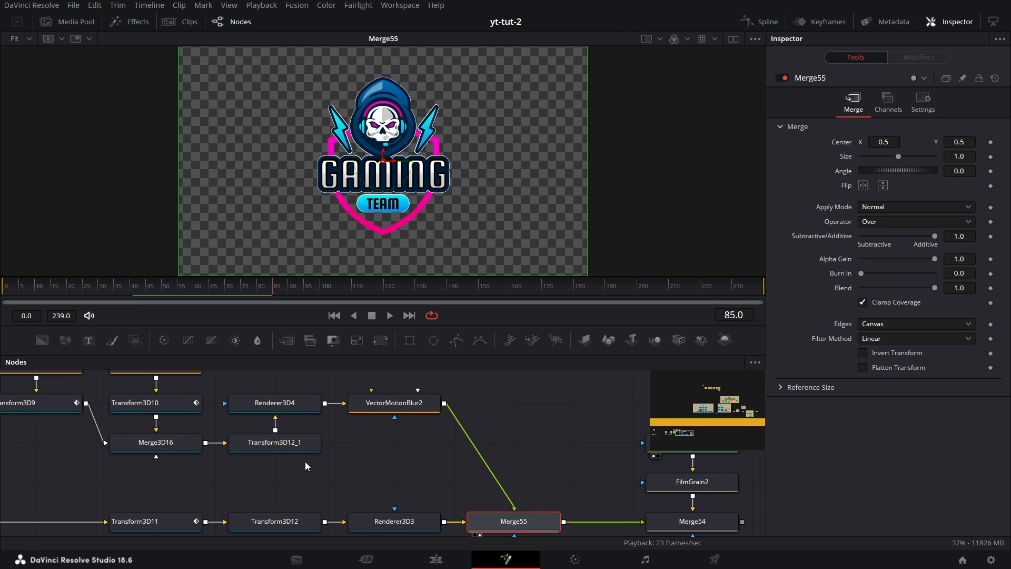
{"action": "left_click_drag", "start_coordinate": [334, 470], "coordinate": [436, 445]}
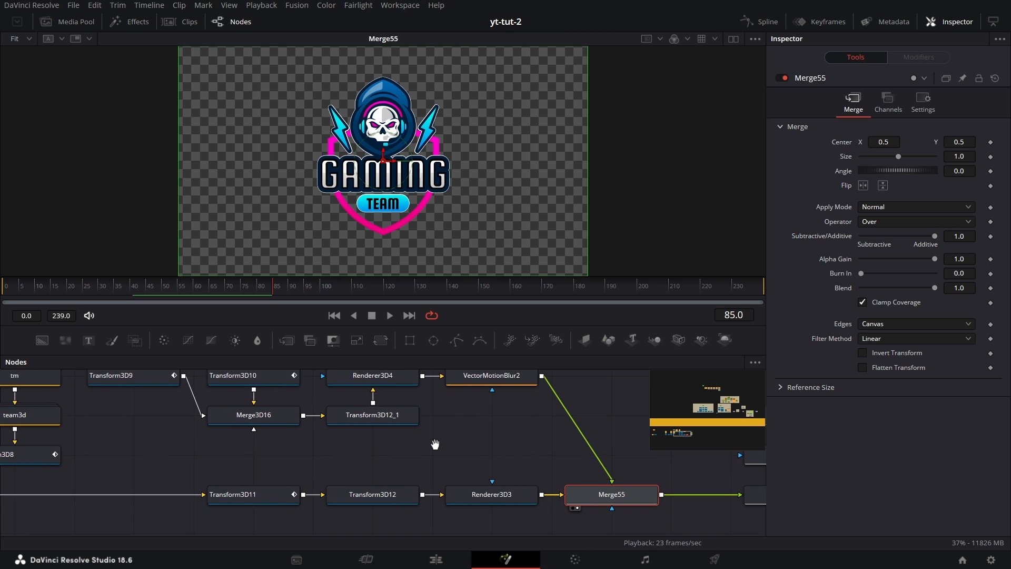
{"action": "left_click", "coordinate": [258, 495]}
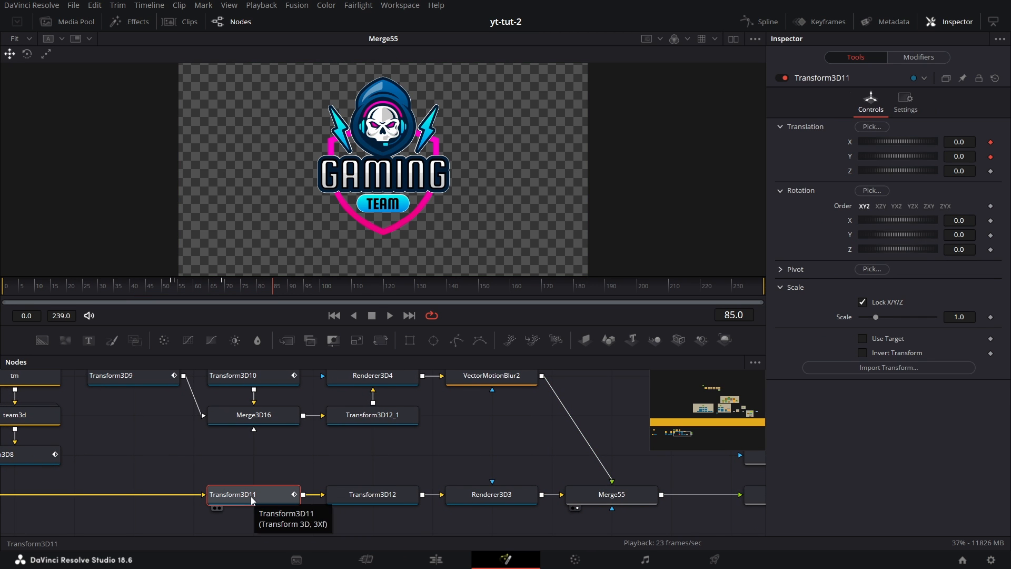
{"action": "right_click", "coordinate": [249, 497]}
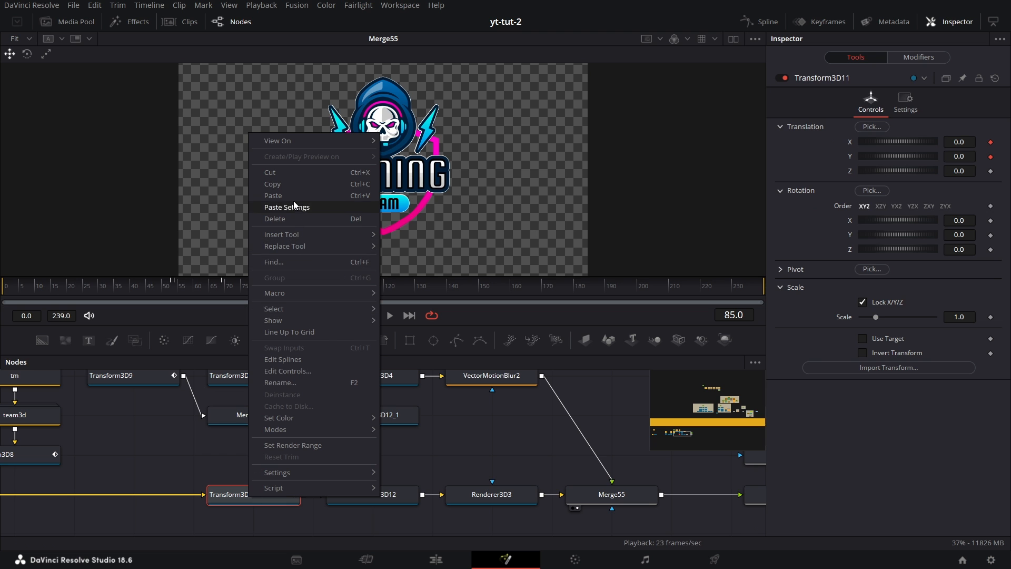
{"action": "left_click", "coordinate": [295, 184]}
{"action": "left_click_drag", "start_coordinate": [461, 459], "coordinate": [339, 508]}
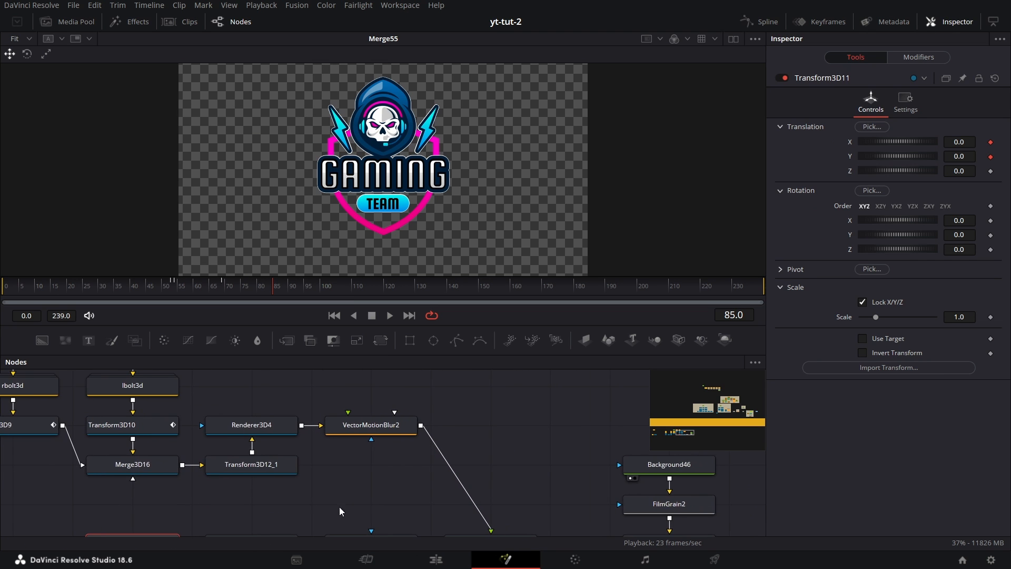
{"action": "left_click_drag", "start_coordinate": [258, 417], "coordinate": [376, 496]}
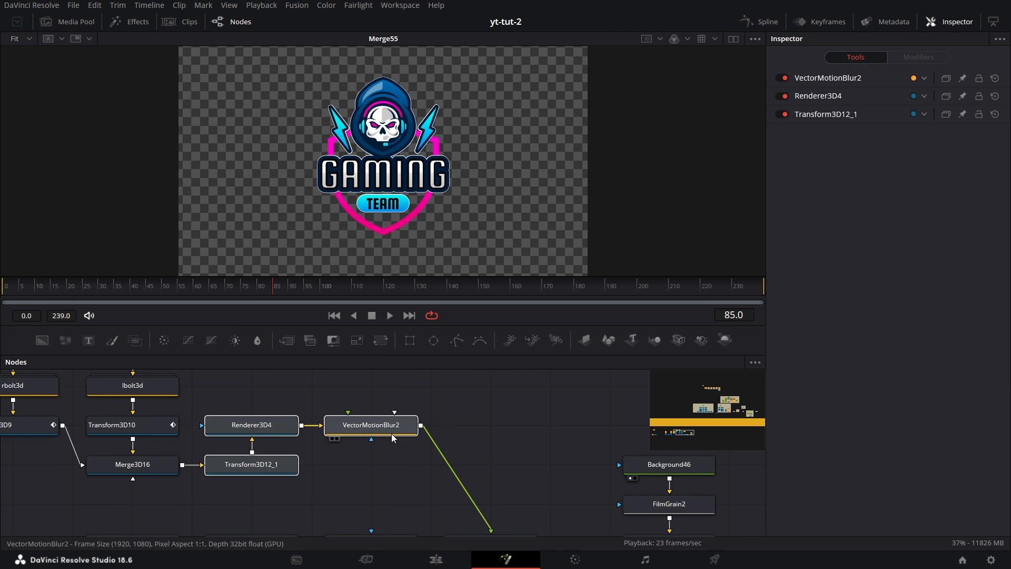
{"action": "left_click_drag", "start_coordinate": [278, 465], "coordinate": [398, 464]}
{"action": "left_click", "coordinate": [159, 468]}
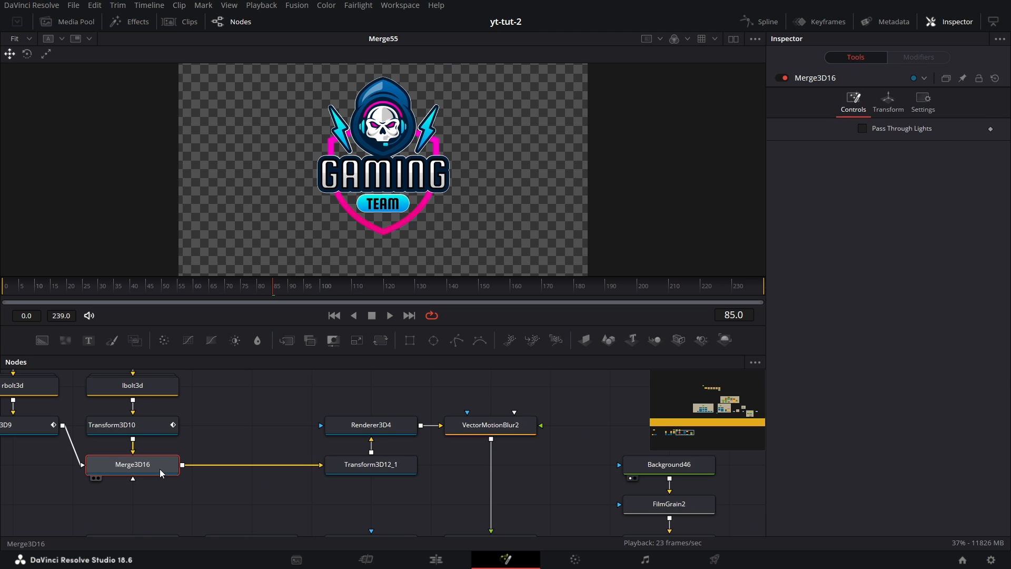
{"action": "key", "text": "ctrl+shift+v"}
Play back the animation and inspect Transform3D10 at frame 54.
{"action": "left_click_drag", "start_coordinate": [429, 460], "coordinate": [295, 444]}
{"action": "left_click_drag", "start_coordinate": [156, 286], "coordinate": [161, 283]}
{"action": "left_click", "coordinate": [388, 315]}
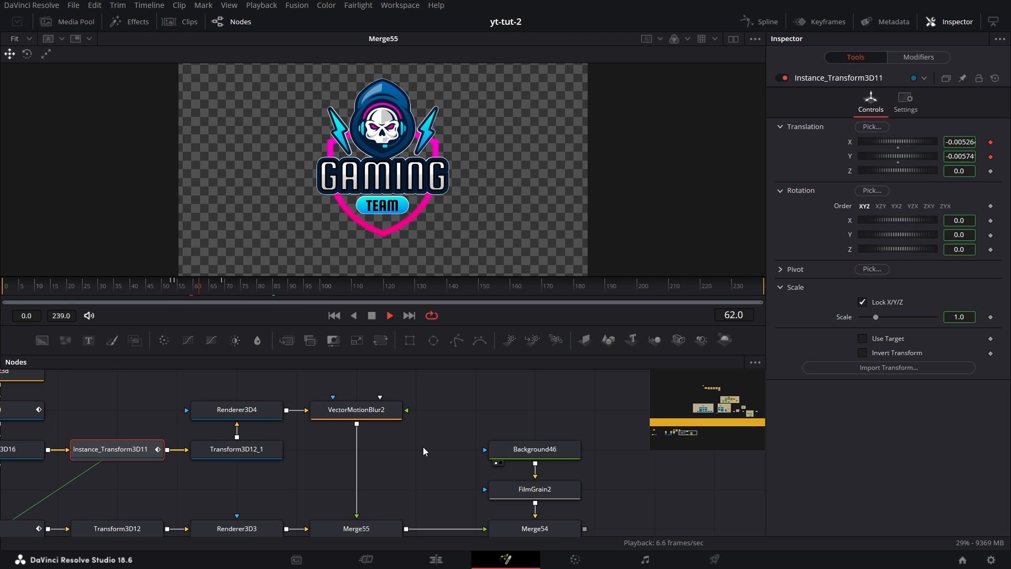
{"action": "left_click", "coordinate": [372, 316]}
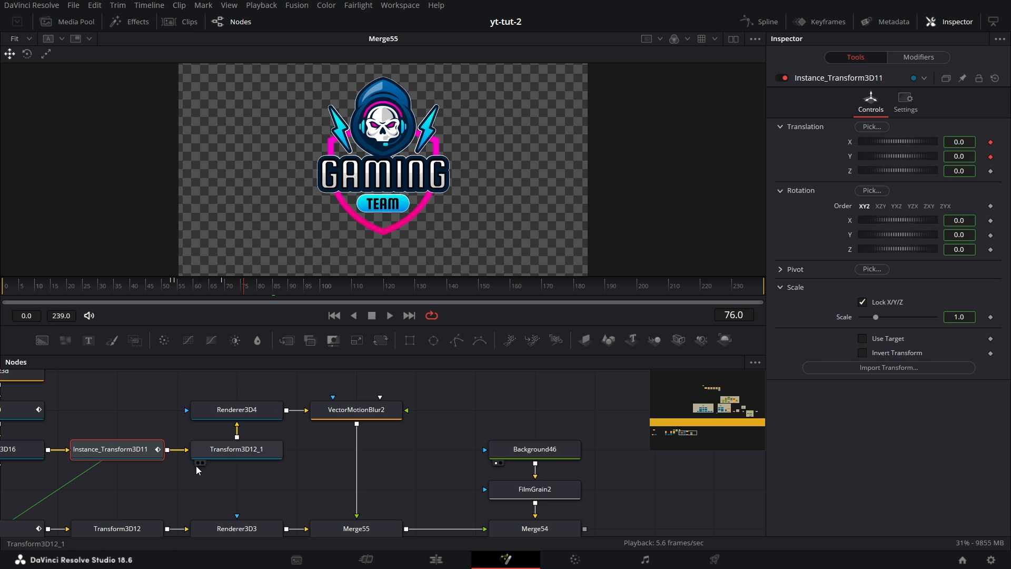
{"action": "left_click_drag", "start_coordinate": [105, 469], "coordinate": [196, 462]}
{"action": "left_click", "coordinate": [105, 404]}
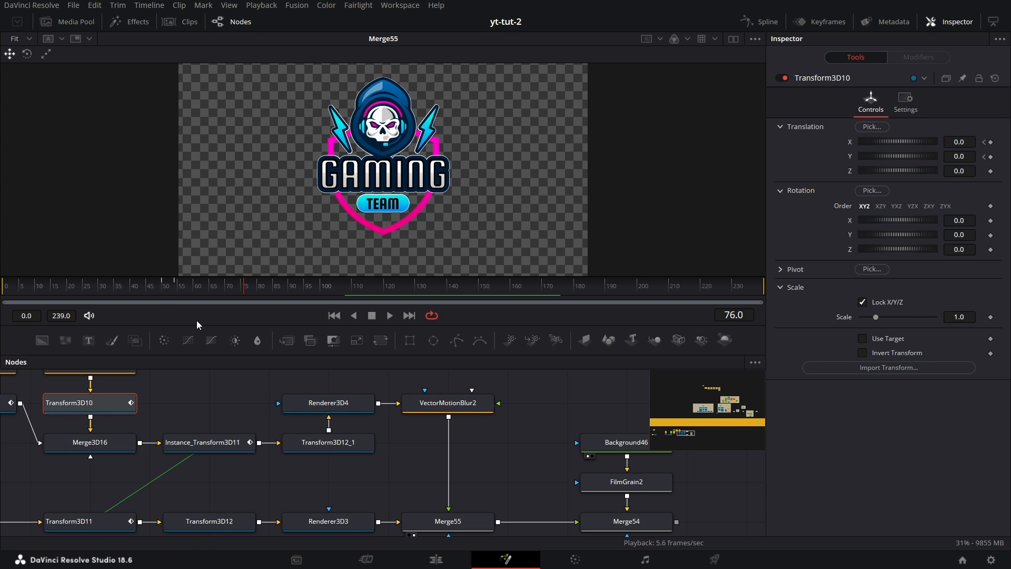
{"action": "left_click", "coordinate": [175, 287]}
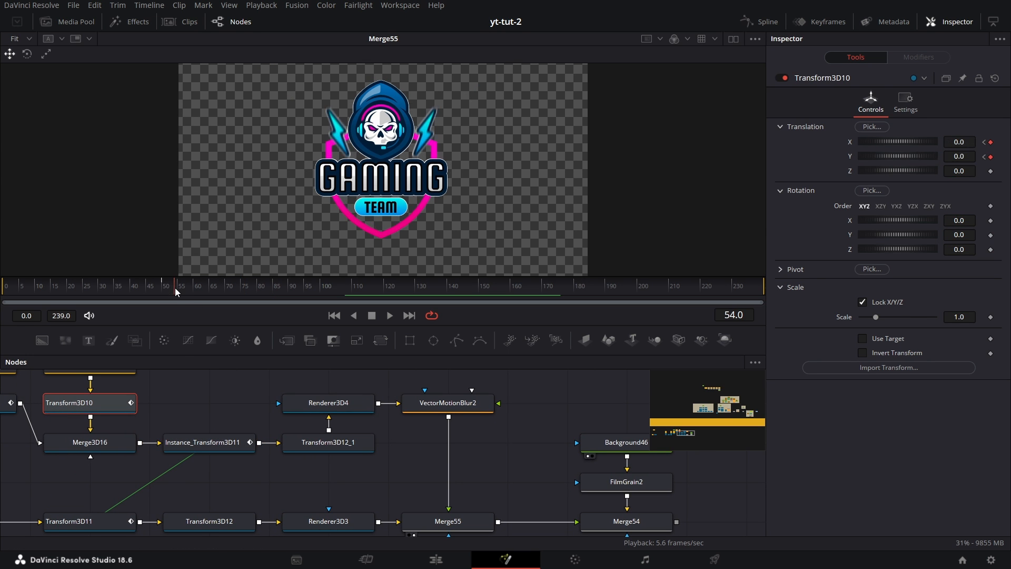
Add a Fast Noise node, set Detail to 10, Contrast to 2.4, and Color 1 alpha to 1.
{"action": "left_click_drag", "start_coordinate": [470, 409], "coordinate": [523, 465]}
{"action": "left_click_drag", "start_coordinate": [65, 340], "coordinate": [460, 183]}
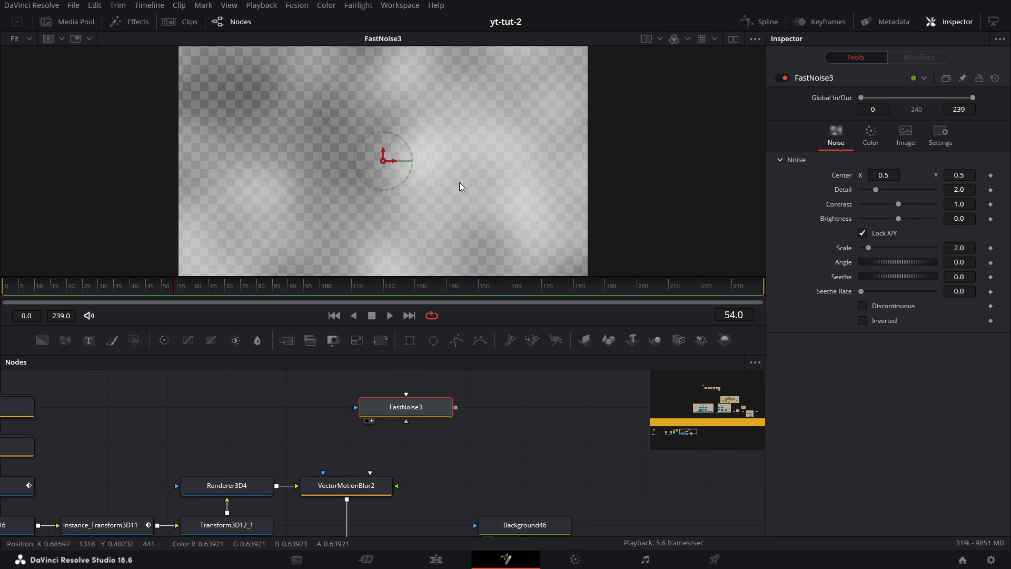
{"action": "left_click_drag", "start_coordinate": [876, 190], "coordinate": [911, 208]}
{"action": "left_click", "coordinate": [871, 137]}
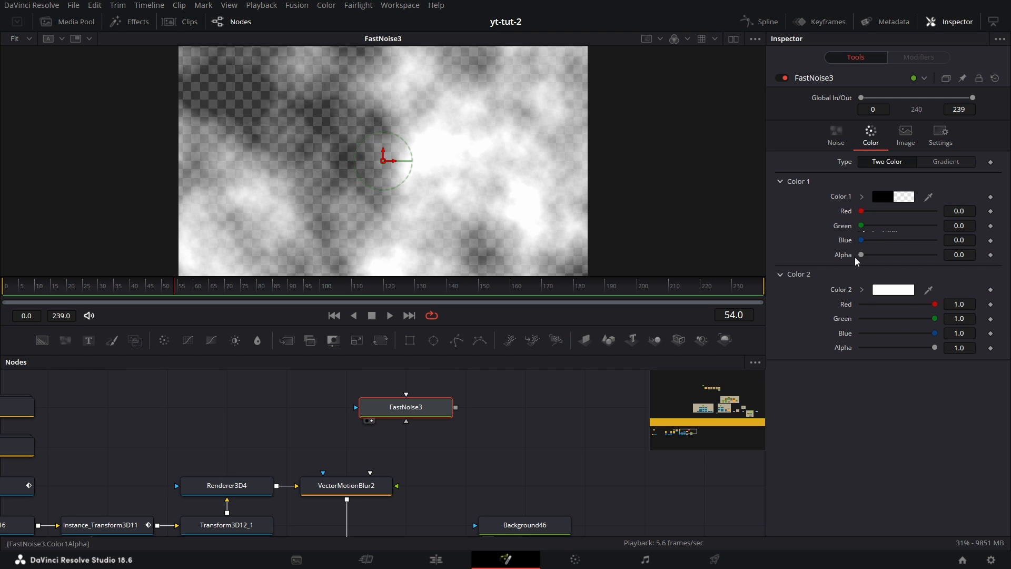
{"action": "left_click_drag", "start_coordinate": [863, 255], "coordinate": [935, 254]}
Enable Discontinuous on the noise and set its Scale to about 4.57.
{"action": "left_click", "coordinate": [836, 136]}
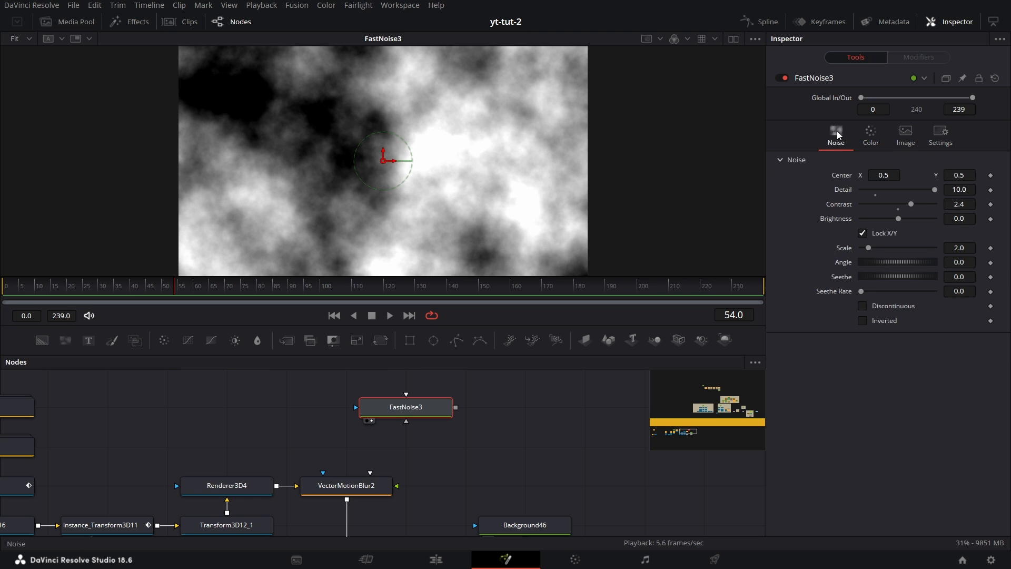
{"action": "left_click", "coordinate": [860, 306]}
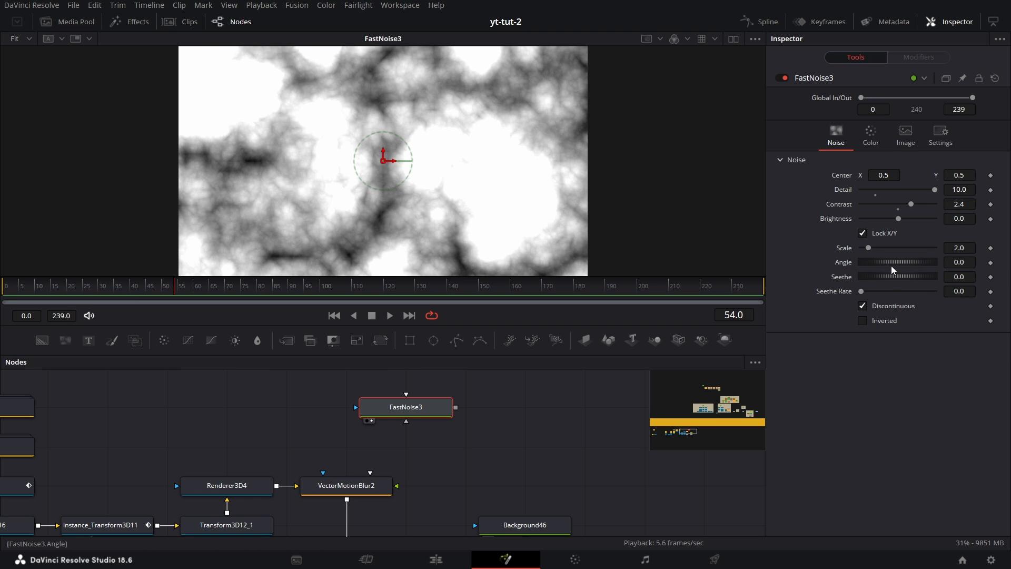
{"action": "left_click_drag", "start_coordinate": [870, 247], "coordinate": [879, 251]}
{"action": "left_click_drag", "start_coordinate": [441, 425], "coordinate": [448, 422]}
{"action": "left_click_drag", "start_coordinate": [461, 458], "coordinate": [468, 446]}
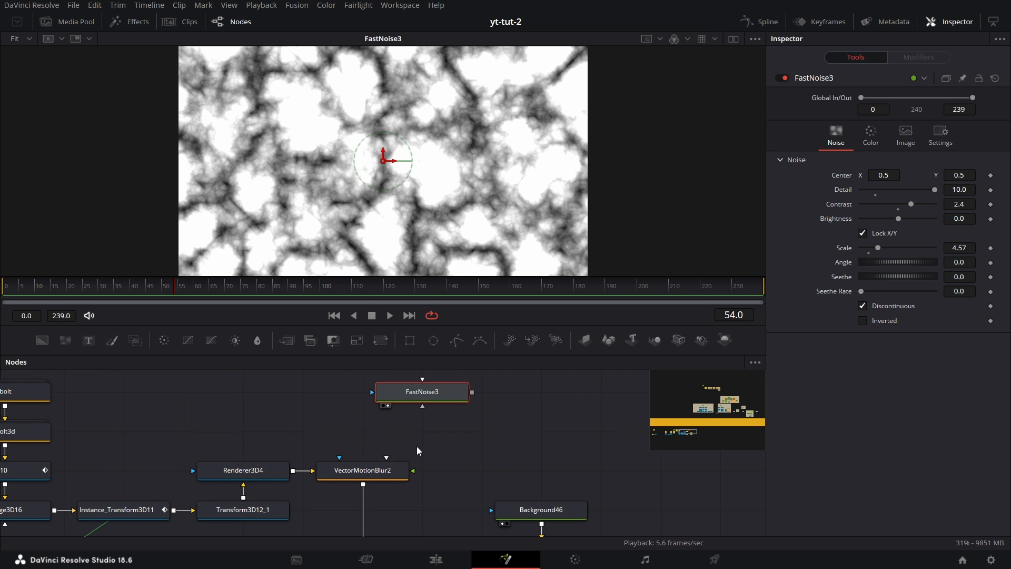
Switch to dual viewers and show Merge54 in the first viewer.
{"action": "left_click", "coordinate": [732, 39]}
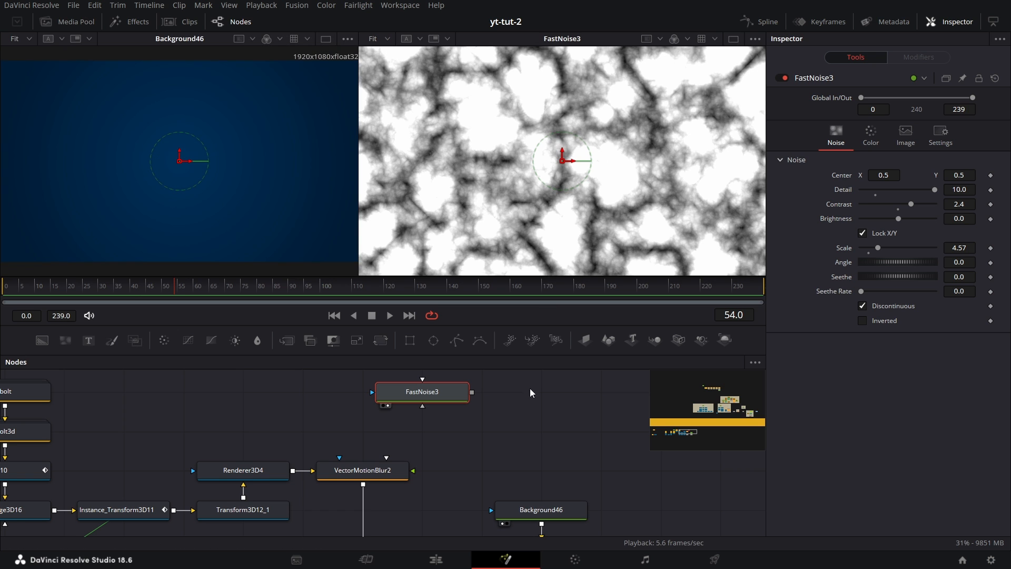
{"action": "scroll", "coordinate": [527, 387], "scroll_direction": "down", "scroll_amount": 5}
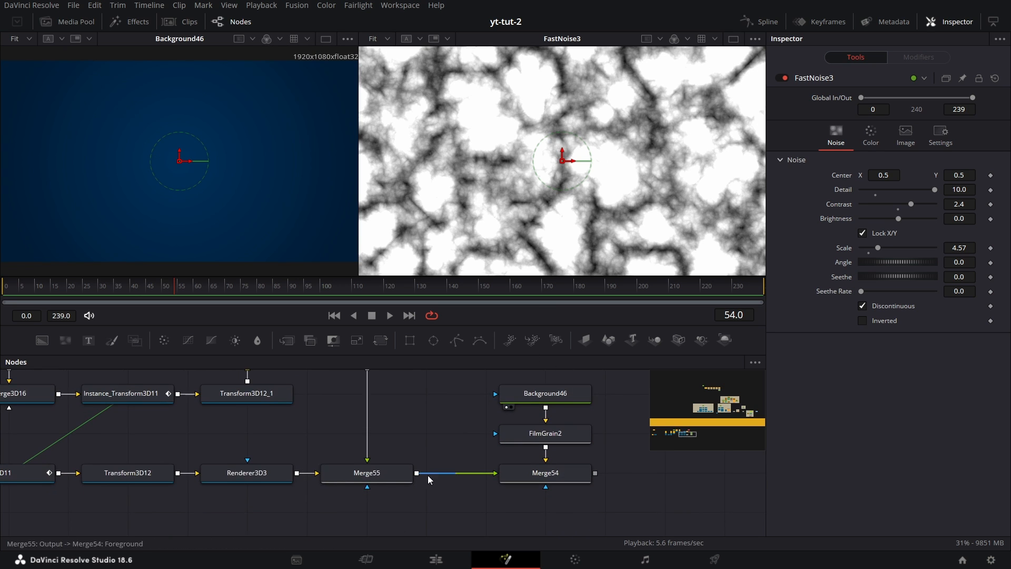
{"action": "left_click_drag", "start_coordinate": [540, 475], "coordinate": [204, 145]}
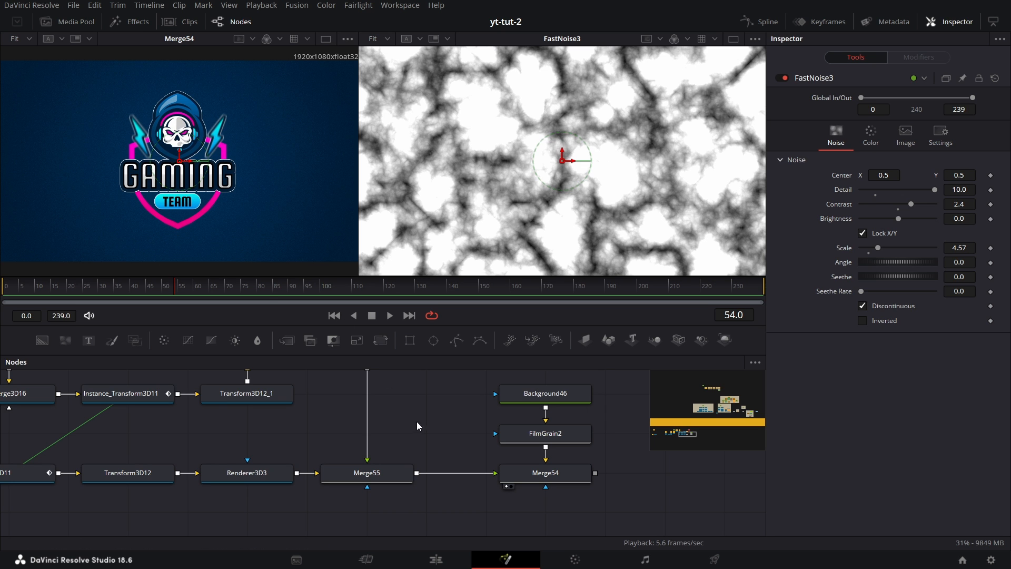
Add a Rectangle node and shrink its width to about 0.0057.
{"action": "left_click_drag", "start_coordinate": [444, 400], "coordinate": [449, 535]}
{"action": "left_click_drag", "start_coordinate": [534, 487], "coordinate": [511, 490]}
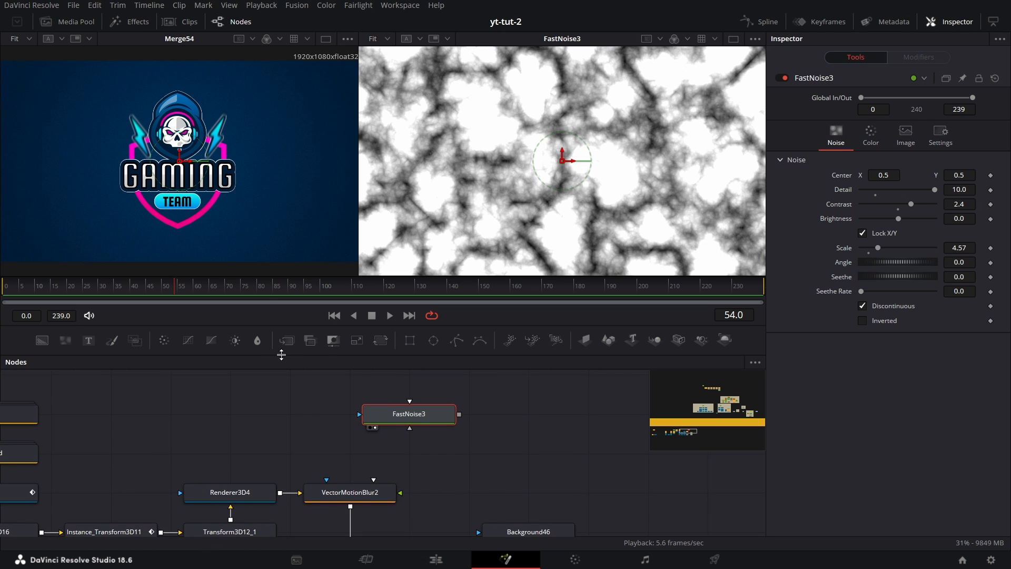
{"action": "left_click_drag", "start_coordinate": [410, 342], "coordinate": [548, 422]}
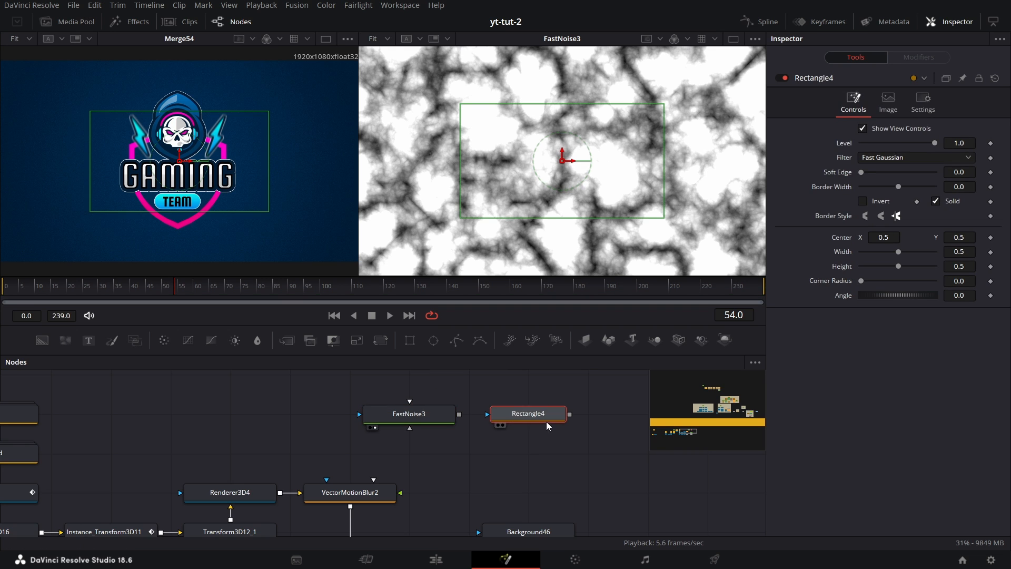
{"action": "left_click_drag", "start_coordinate": [269, 161], "coordinate": [183, 158]}
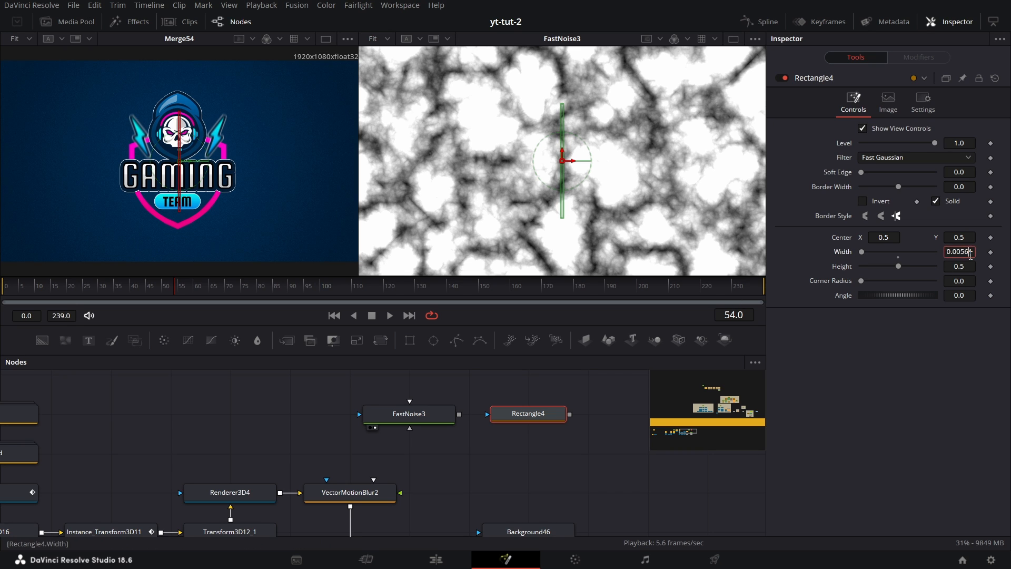
Add a Background node masked by the rectangle and set its color to light blue #bfe1e6.
{"action": "key", "text": "Tab"}
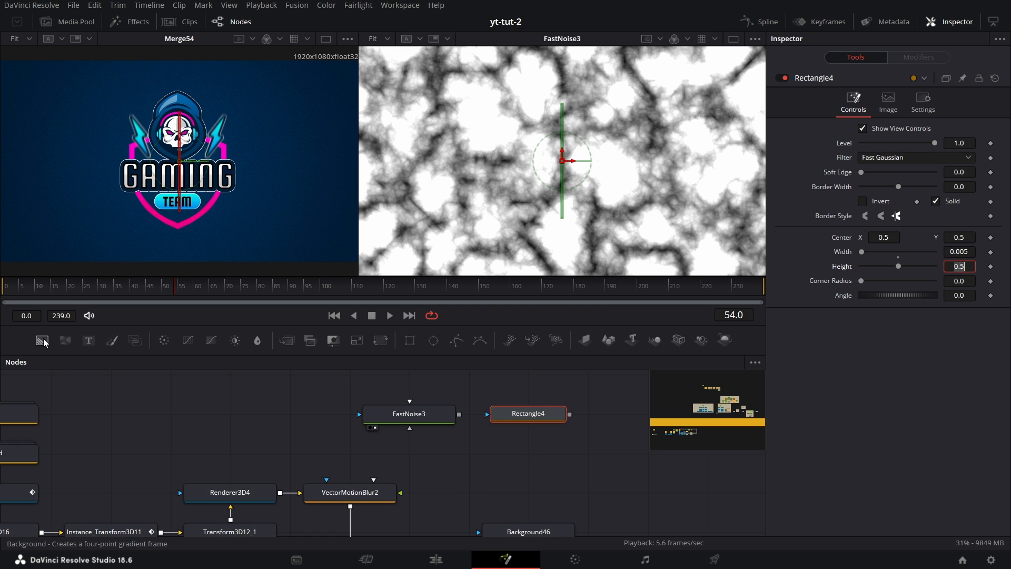
{"action": "left_click_drag", "start_coordinate": [44, 345], "coordinate": [545, 457]}
{"action": "left_click_drag", "start_coordinate": [569, 415], "coordinate": [549, 456]}
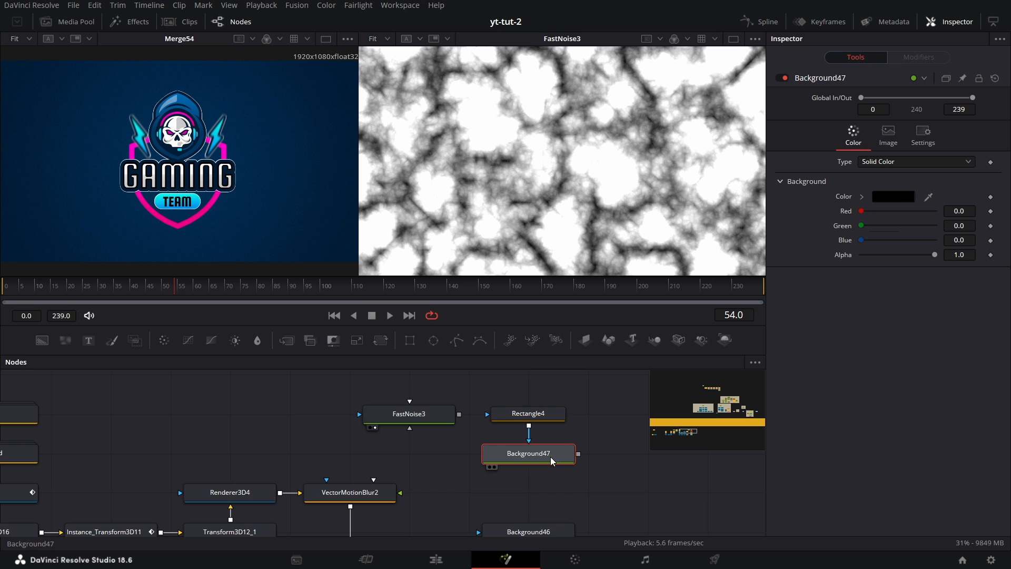
{"action": "left_click", "coordinate": [895, 197]}
{"action": "left_click_drag", "start_coordinate": [541, 202], "coordinate": [558, 248]}
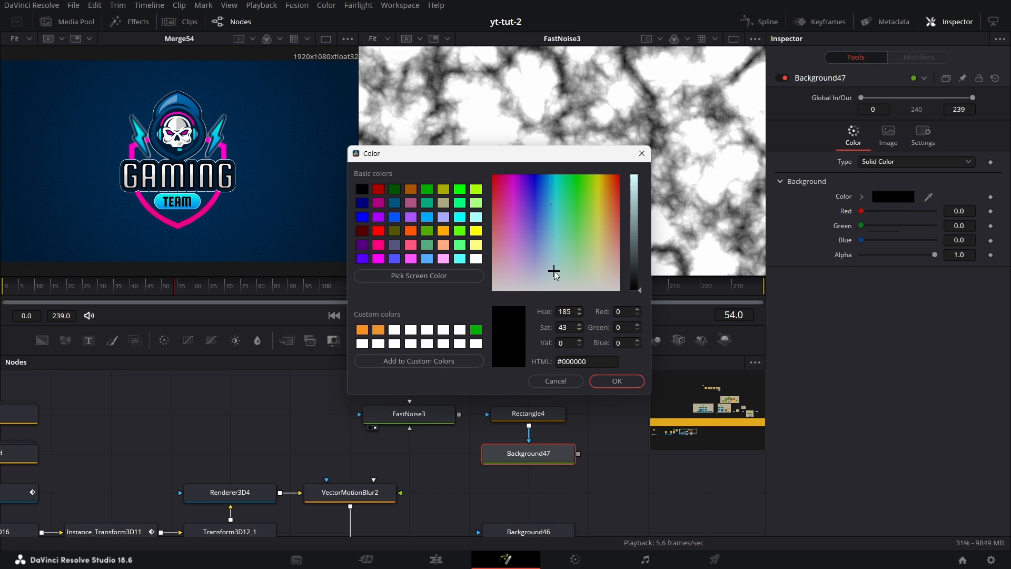
{"action": "left_click", "coordinate": [616, 380]}
{"action": "key", "text": "1"}
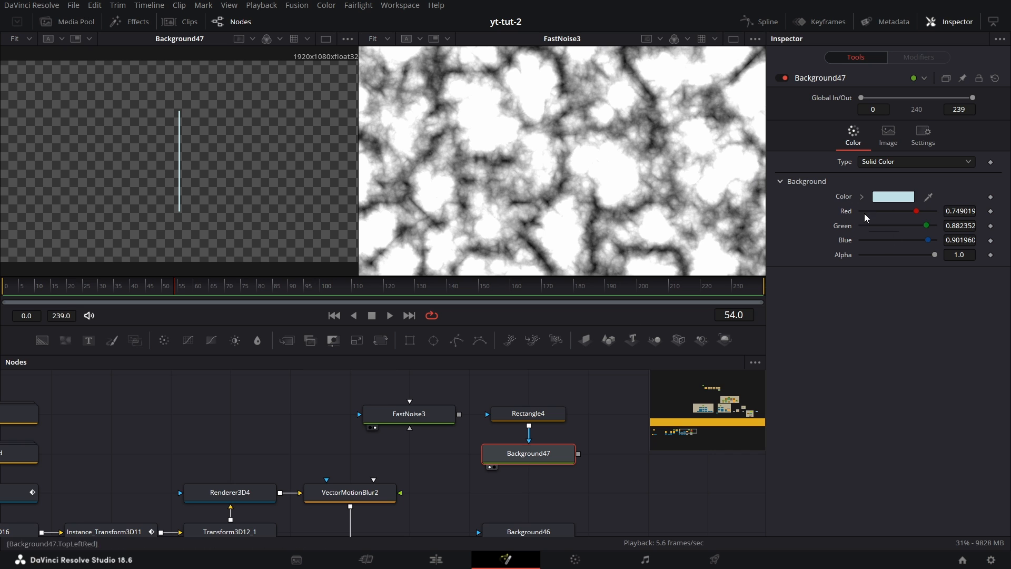
Rotate the rectangle to an angle of 35.
{"action": "left_click", "coordinate": [544, 415]}
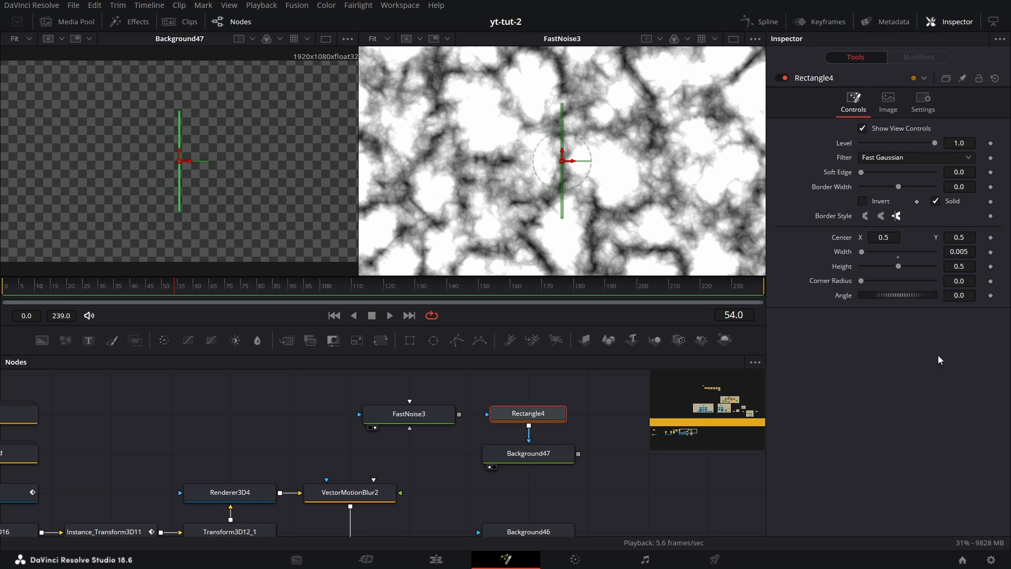
{"action": "left_click", "coordinate": [970, 298]}
{"action": "type", "text": "35"}
{"action": "key", "text": "Tab"}
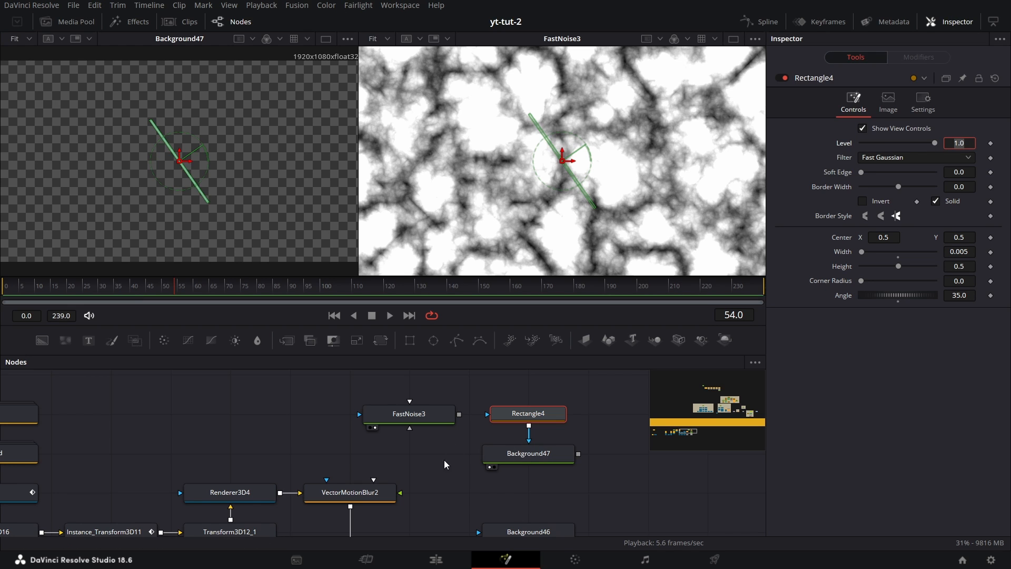
Move the rectangle's center to about 0.46, 0.43 while comparing against the Merge54 composite.
{"action": "left_click_drag", "start_coordinate": [402, 484], "coordinate": [305, 333]}
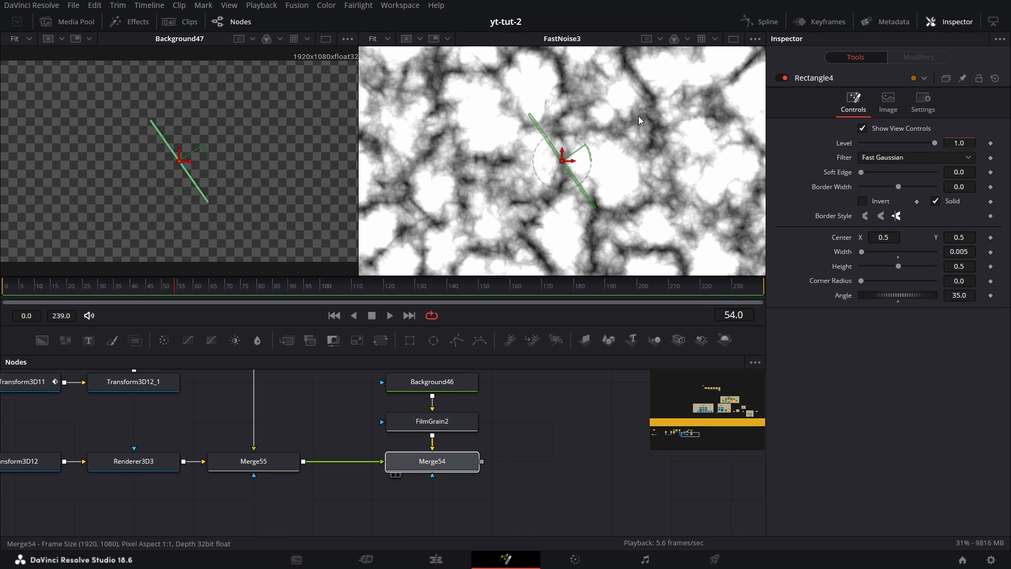
{"action": "left_click_drag", "start_coordinate": [453, 465], "coordinate": [571, 162]}
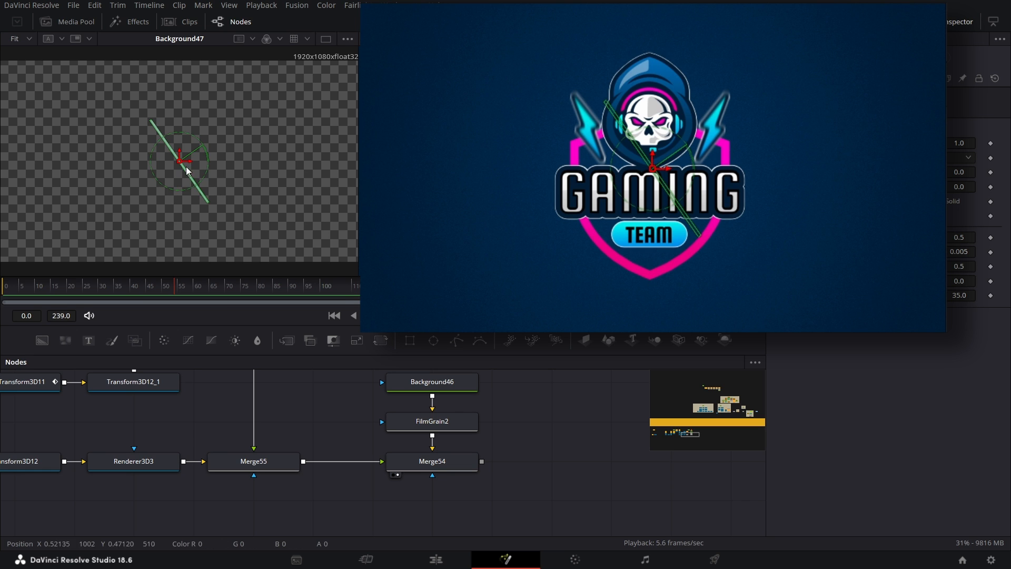
{"action": "left_click_drag", "start_coordinate": [181, 162], "coordinate": [167, 179]}
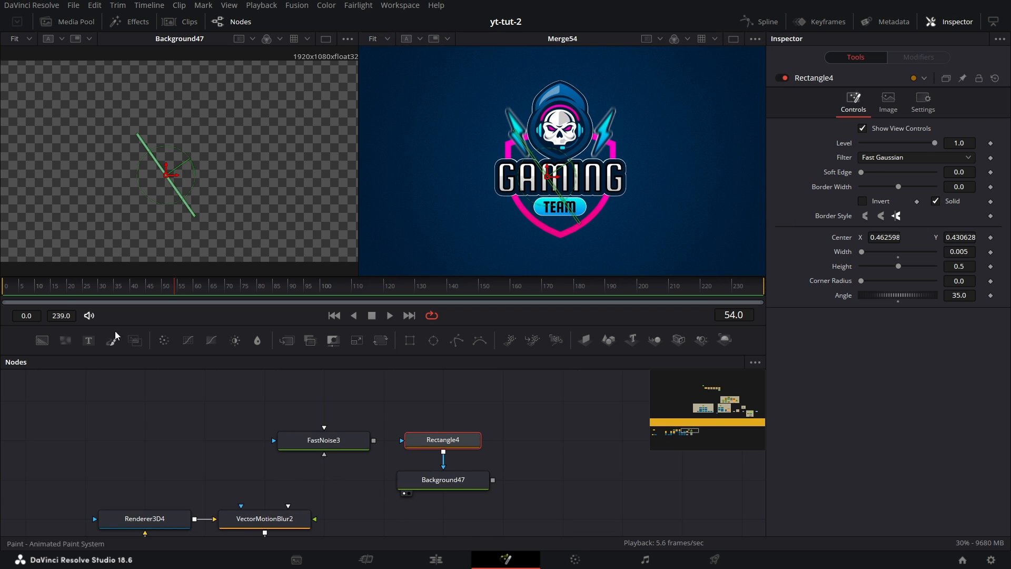
Add a Displace node after the light blue background and feed the Fast Noise into it.
{"action": "left_click_drag", "start_coordinate": [513, 404], "coordinate": [463, 414]}
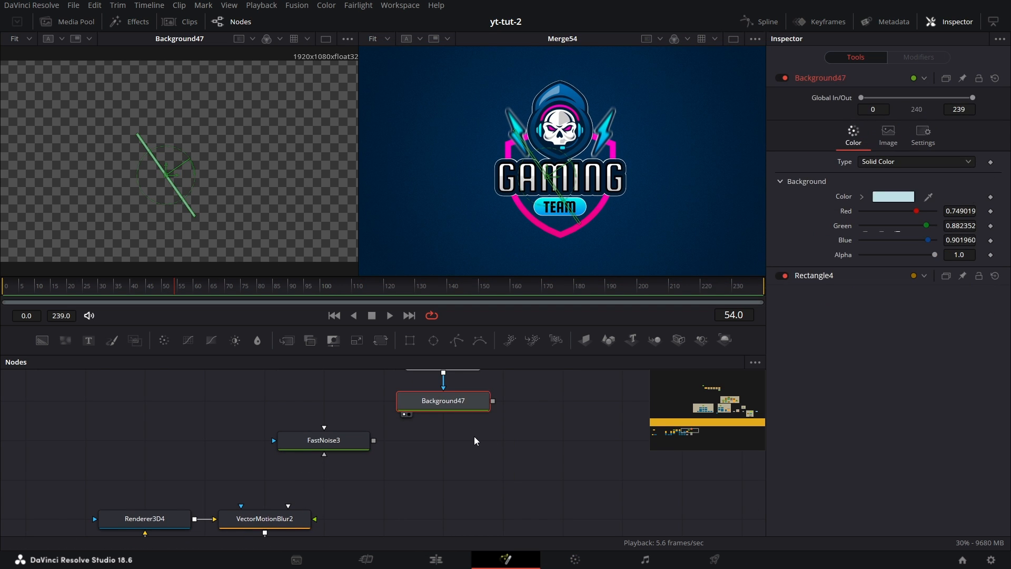
{"action": "key", "text": "shift+space"}
{"action": "type", "text": "displ"}
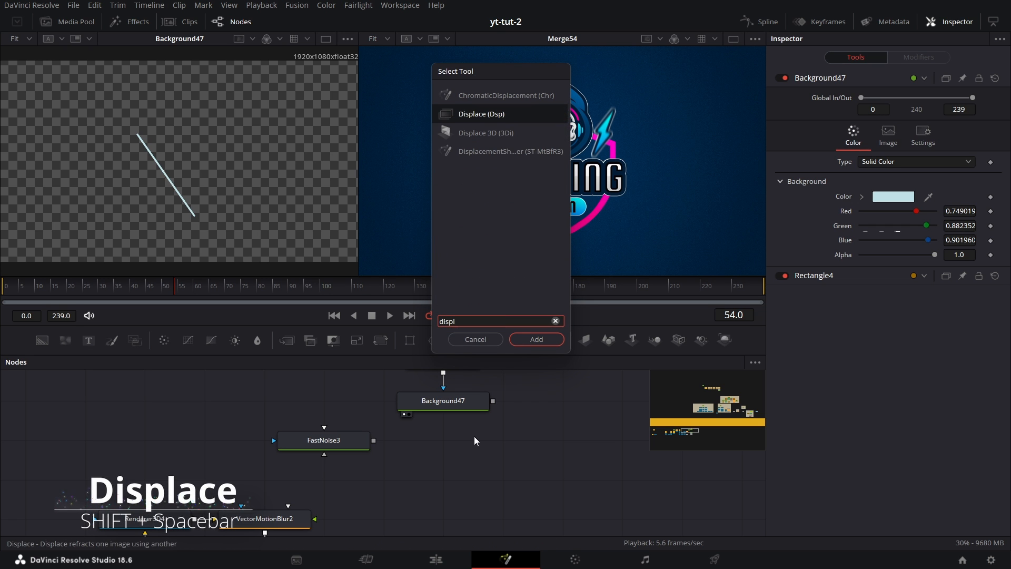
{"action": "left_click", "coordinate": [535, 339]}
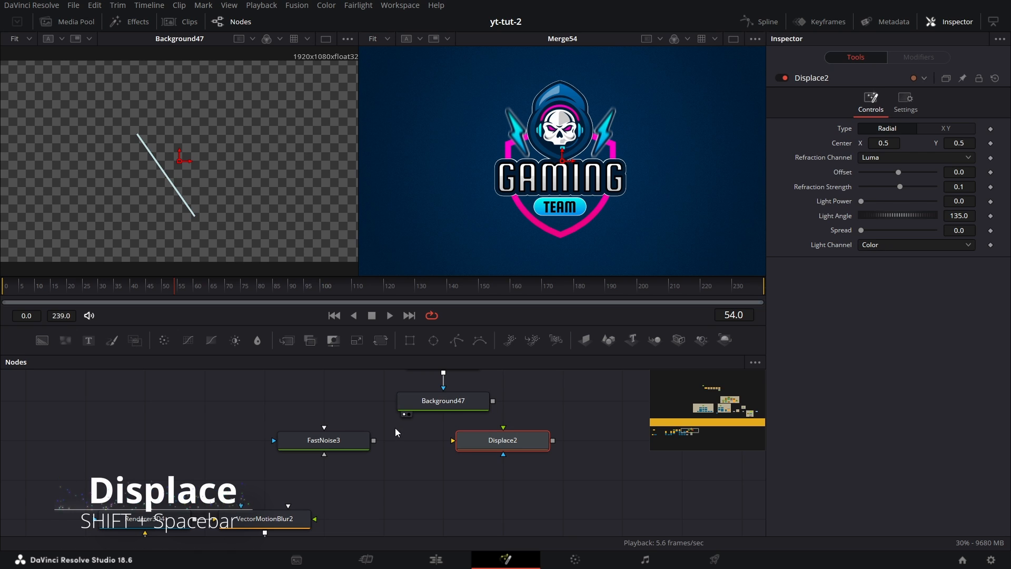
{"action": "left_click_drag", "start_coordinate": [373, 440], "coordinate": [484, 442]}
{"action": "key", "text": "1"}
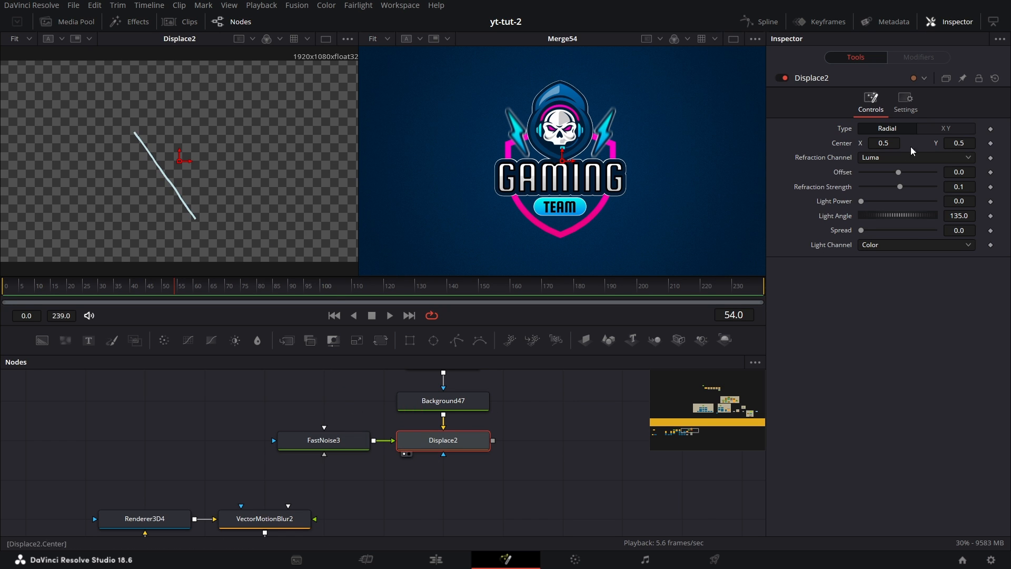
Set the Displace type to XY, X Refraction to 0.1 and Y Refraction to about -0.041.
{"action": "left_click", "coordinate": [950, 128]}
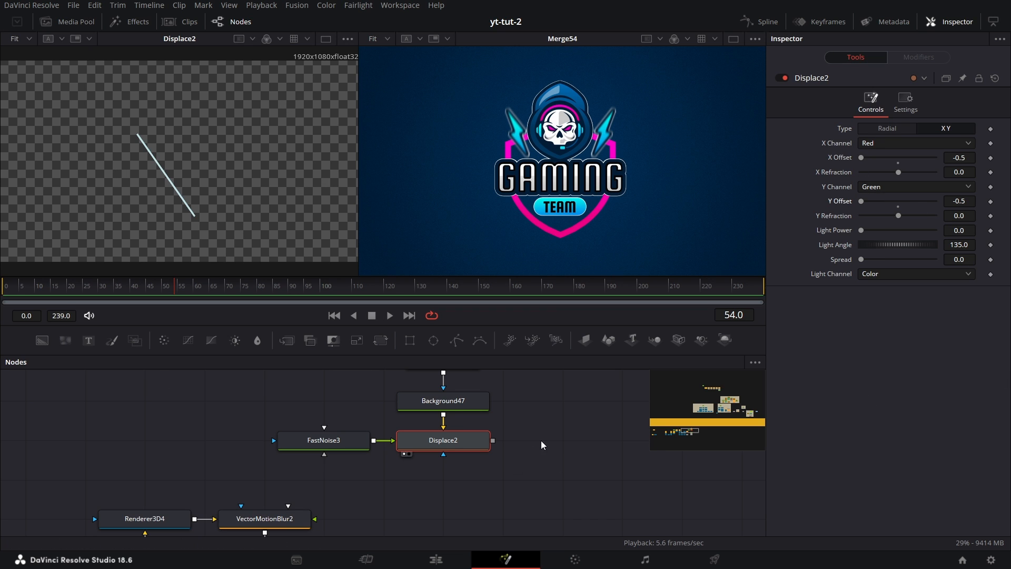
{"action": "left_click_drag", "start_coordinate": [542, 440], "coordinate": [533, 463]}
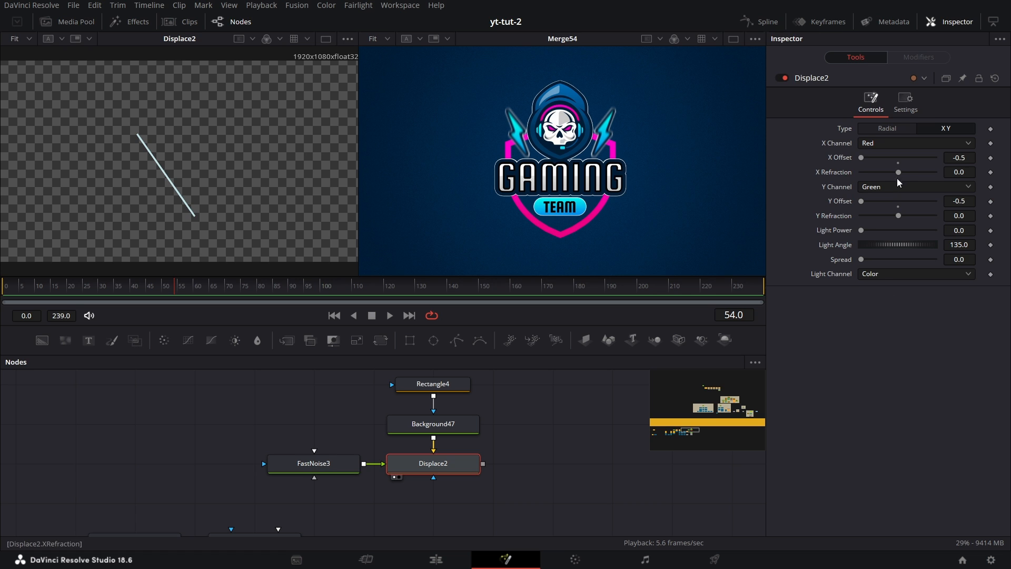
{"action": "right_click", "coordinate": [839, 221]}
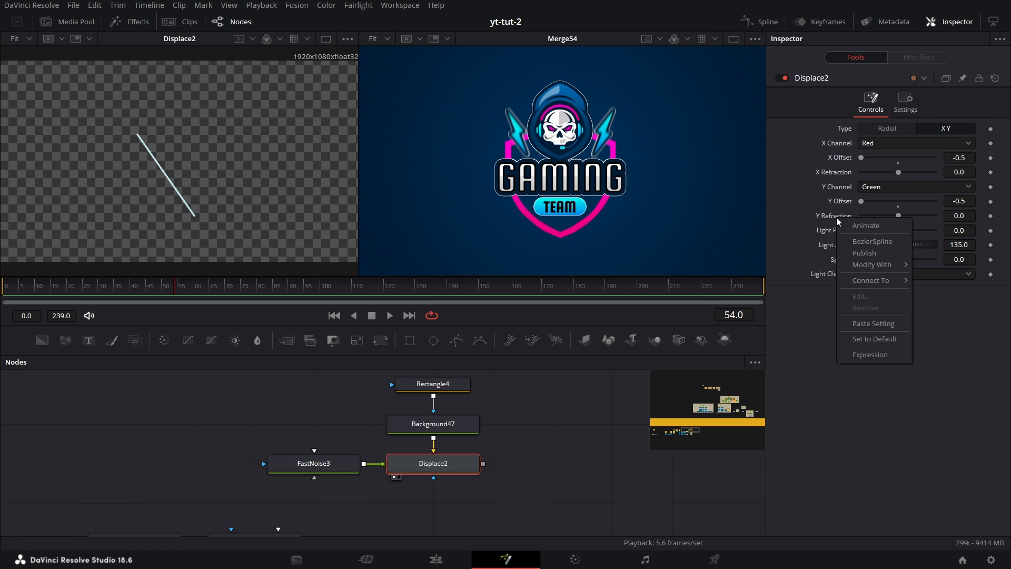
{"action": "left_click", "coordinate": [796, 349]}
{"action": "left_click_drag", "start_coordinate": [898, 175], "coordinate": [960, 185]}
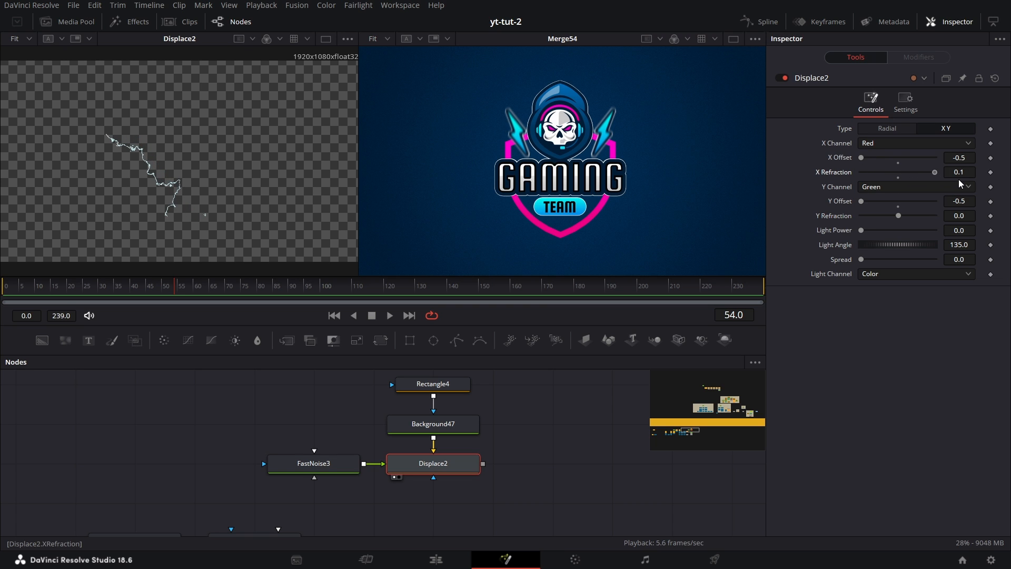
{"action": "mouse_move", "coordinate": [896, 221]}
{"action": "left_mouse_down"}
{"action": "mouse_move", "coordinate": [861, 226]}
{"action": "mouse_move", "coordinate": [884, 219]}
{"action": "left_mouse_up"}
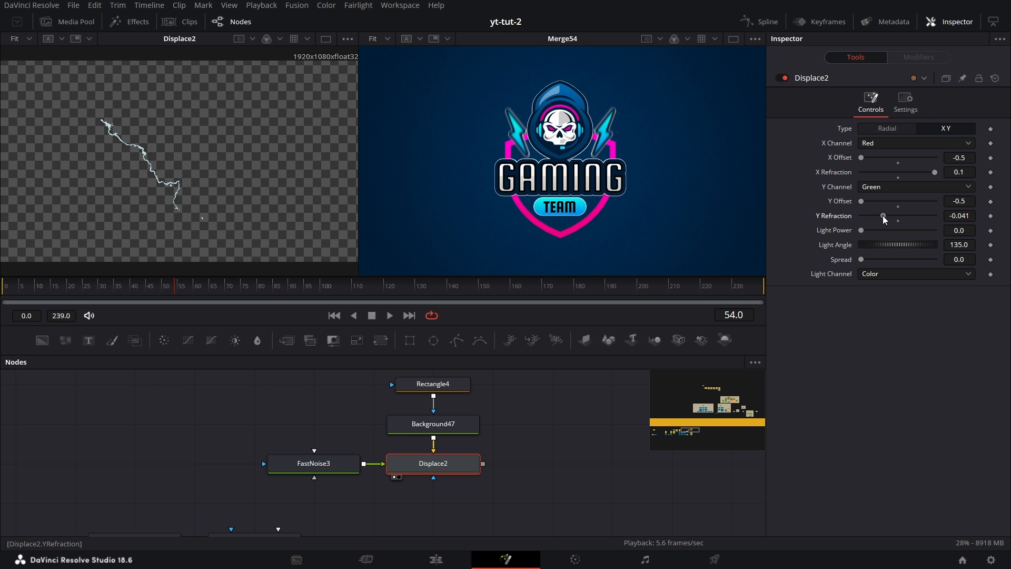
Set the noise's Seethe Rate to 0.4 and play the timeline to preview the bolt.
{"action": "left_click", "coordinate": [331, 464]}
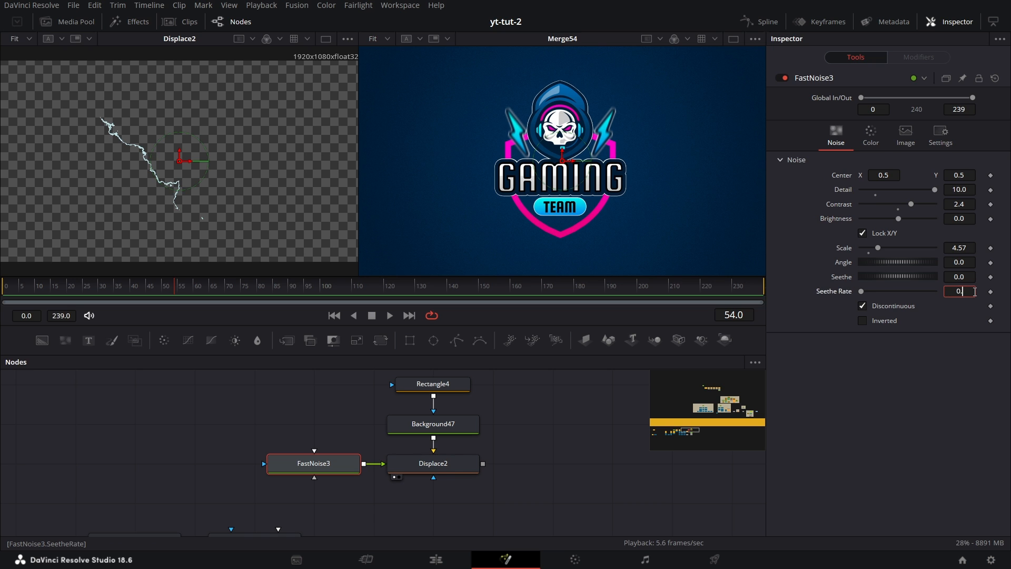
{"action": "key", "text": "Return"}
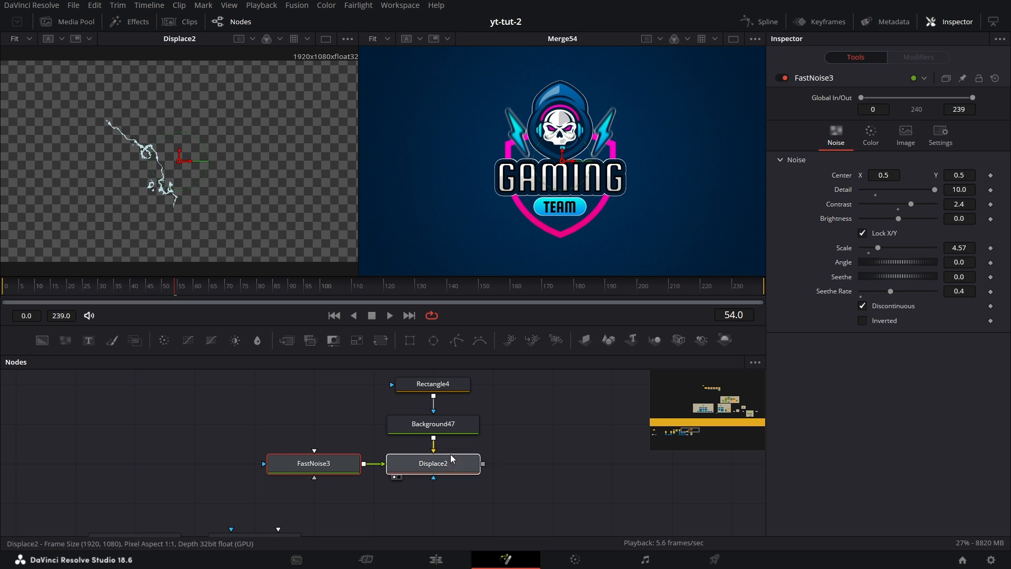
{"action": "left_click", "coordinate": [156, 286]}
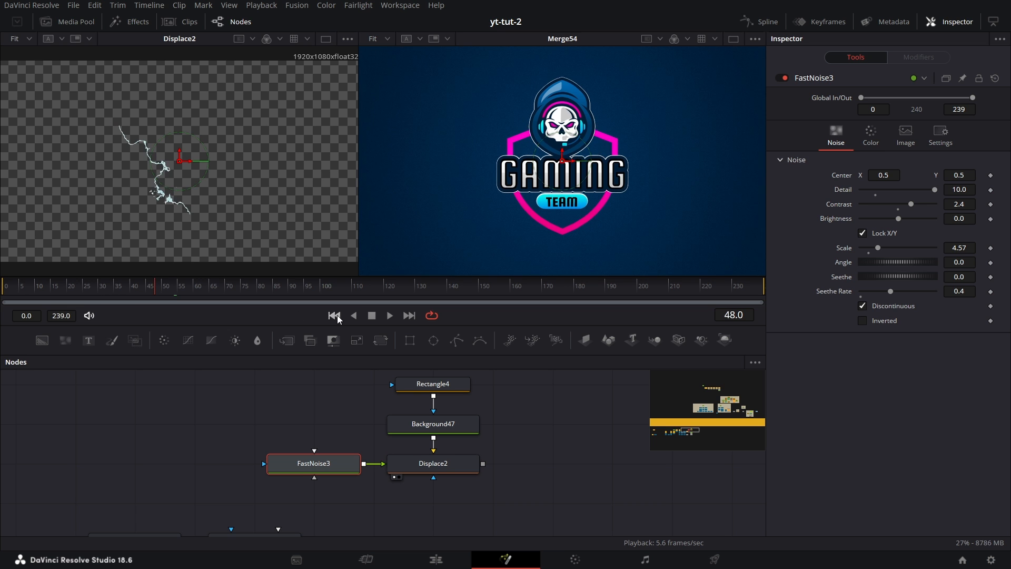
{"action": "left_click", "coordinate": [389, 315]}
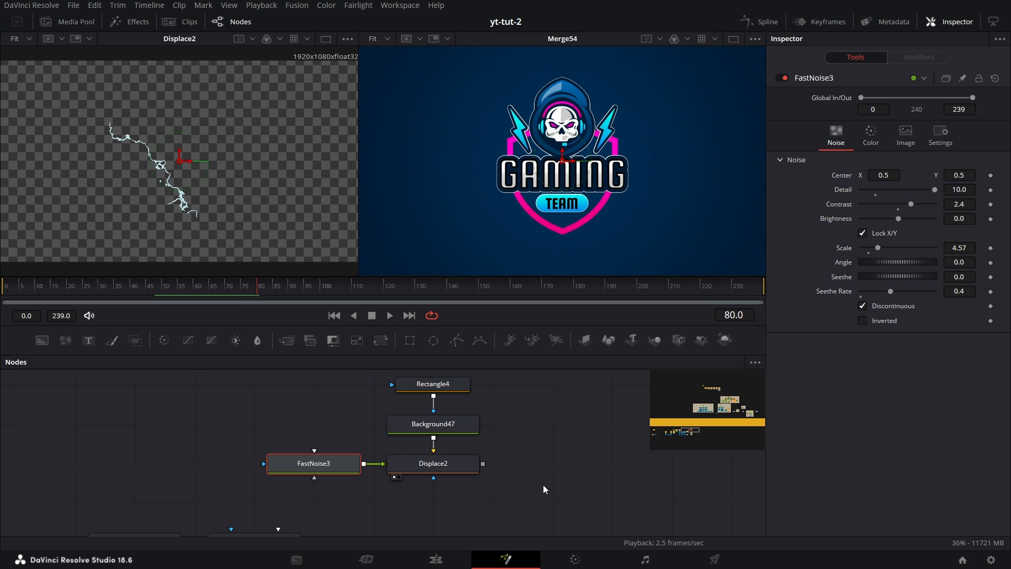
Merge the displaced bolt over the Merge54 composite with a new Merge node.
{"action": "left_click", "coordinate": [438, 465]}
{"action": "left_click_drag", "start_coordinate": [329, 503], "coordinate": [322, 366]}
{"action": "scroll", "coordinate": [375, 457], "scroll_direction": "down", "scroll_amount": 2}
{"action": "left_click_drag", "start_coordinate": [338, 466], "coordinate": [420, 427]}
{"action": "left_click_drag", "start_coordinate": [460, 387], "coordinate": [282, 412]}
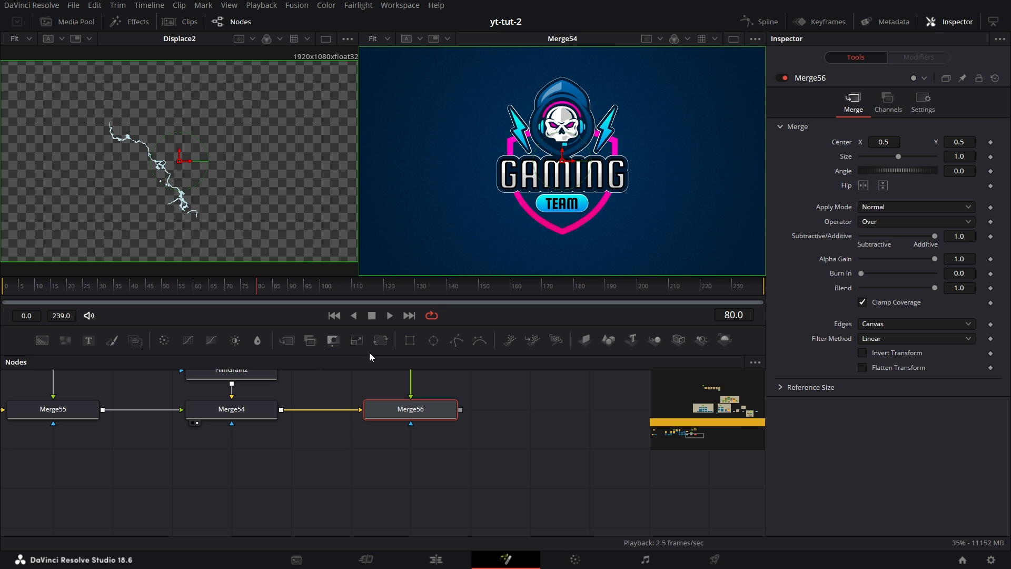
Show the new Merge56 result in the second viewer.
{"action": "left_click_drag", "start_coordinate": [368, 353], "coordinate": [369, 279]}
{"action": "left_click_drag", "start_coordinate": [469, 413], "coordinate": [459, 546]}
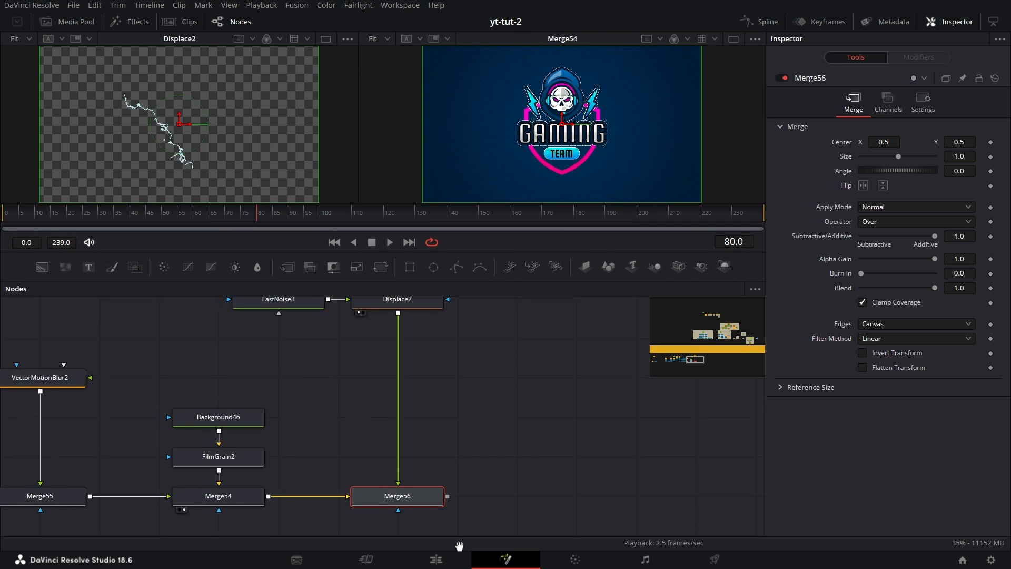
{"action": "left_click_drag", "start_coordinate": [497, 431], "coordinate": [490, 517]}
{"action": "left_click_drag", "start_coordinate": [221, 328], "coordinate": [475, 343]}
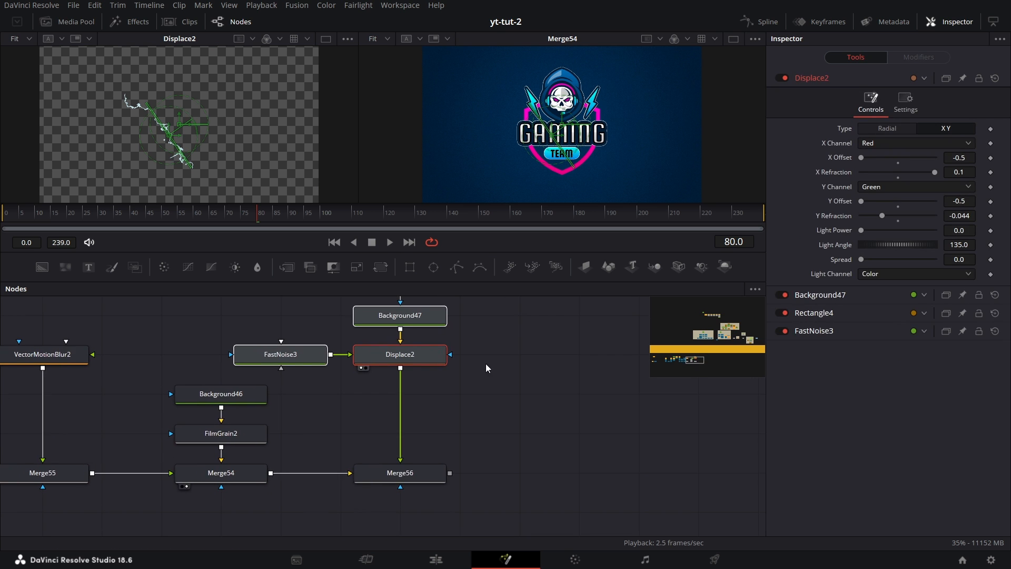
{"action": "left_click_drag", "start_coordinate": [431, 475], "coordinate": [554, 117]}
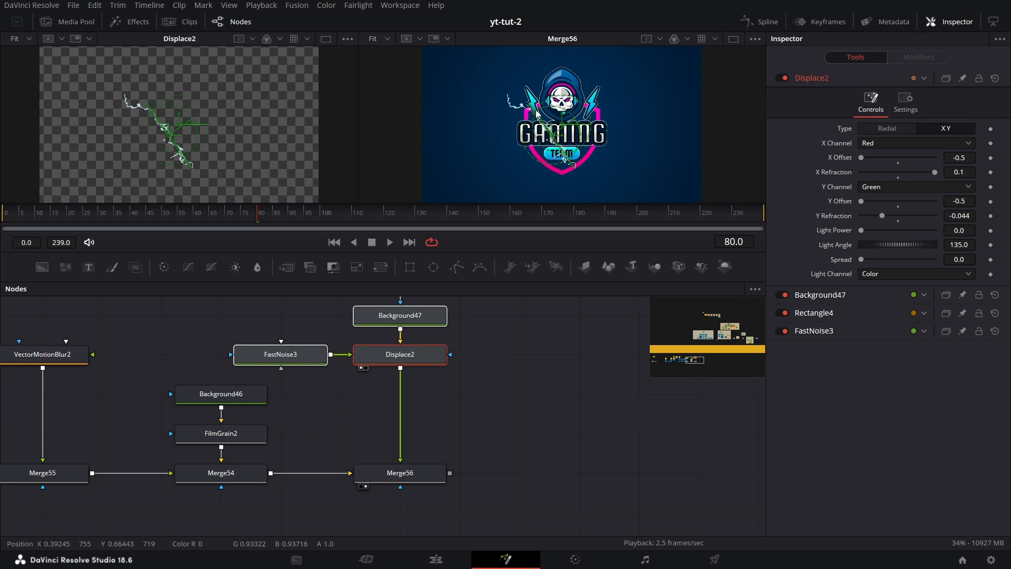
Set the Displace Y Refraction to about 0.017.
{"action": "left_click_drag", "start_coordinate": [510, 387], "coordinate": [520, 401]}
{"action": "left_click", "coordinate": [527, 403]}
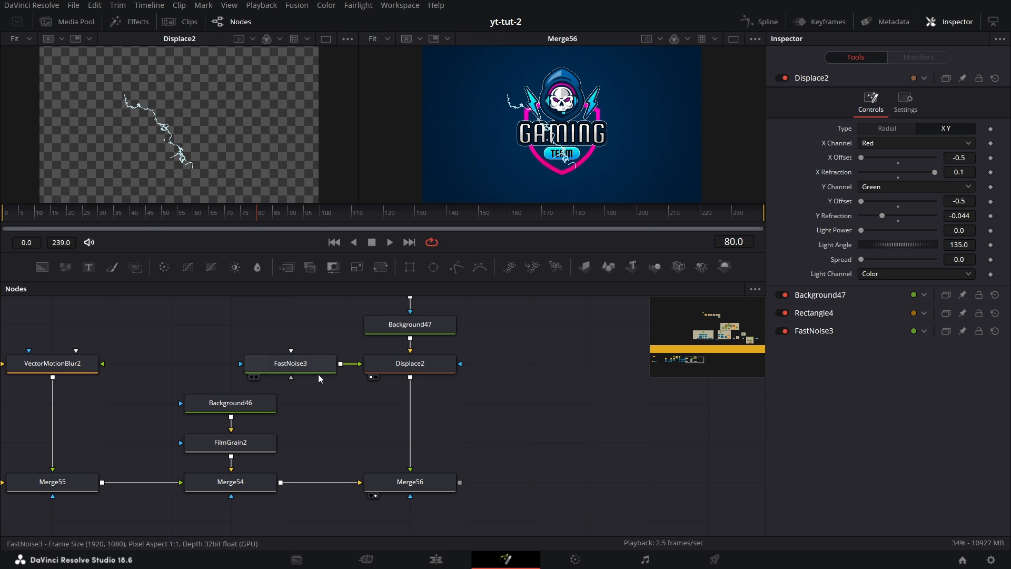
{"action": "left_click", "coordinate": [416, 368]}
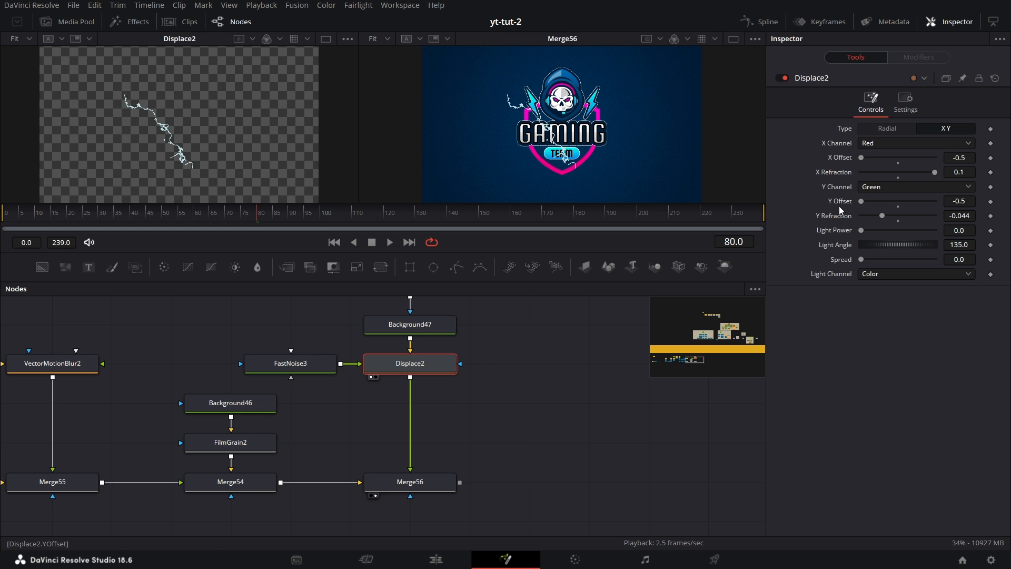
{"action": "left_click_drag", "start_coordinate": [897, 213], "coordinate": [901, 218]}
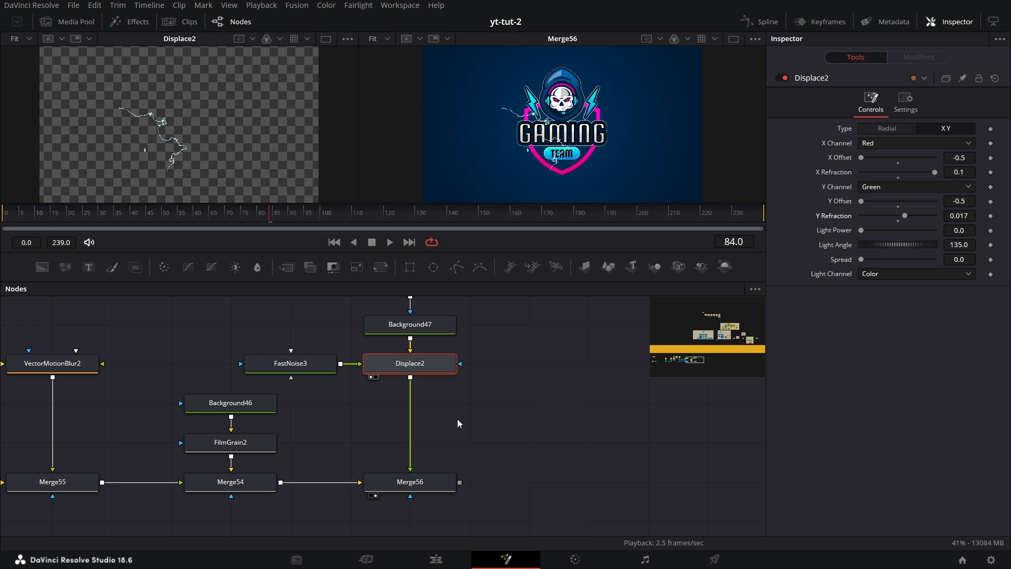
Copy the rectangle, background, noise and displace nodes and paste a duplicate set beside them.
{"action": "left_click_drag", "start_coordinate": [500, 402], "coordinate": [474, 423]}
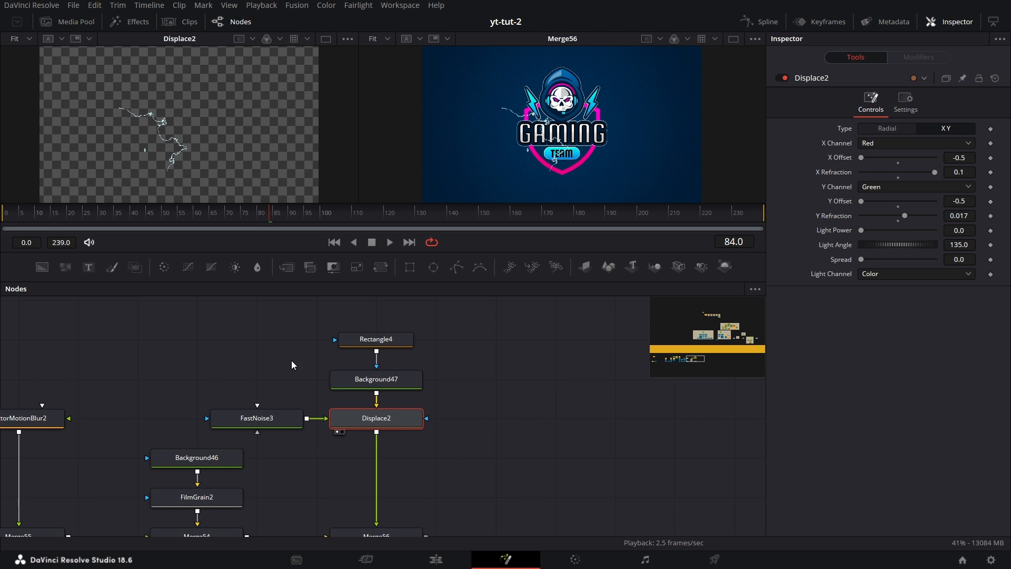
{"action": "left_click_drag", "start_coordinate": [227, 336], "coordinate": [421, 428]}
{"action": "right_click", "coordinate": [382, 417]}
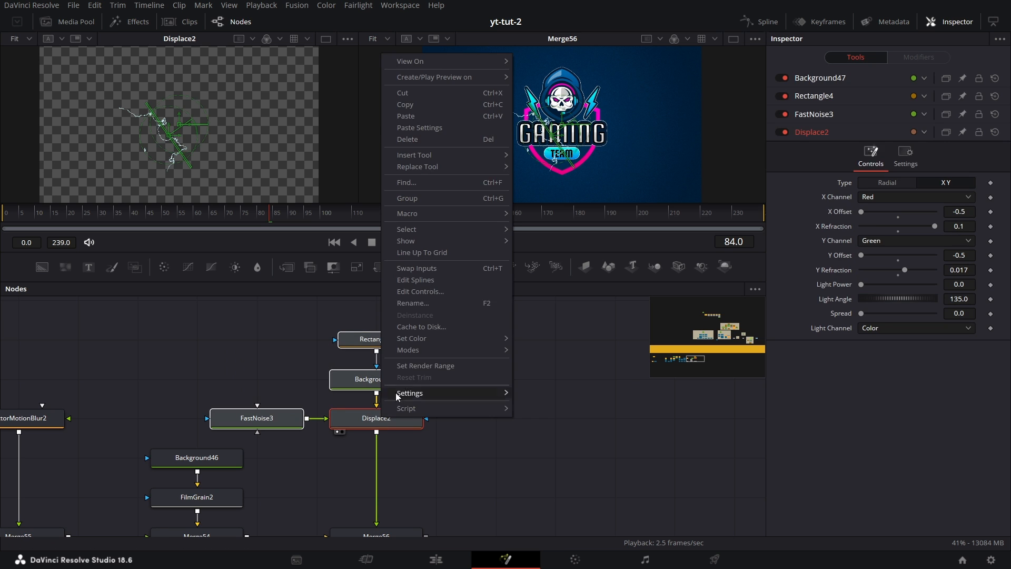
{"action": "left_click", "coordinate": [414, 104]}
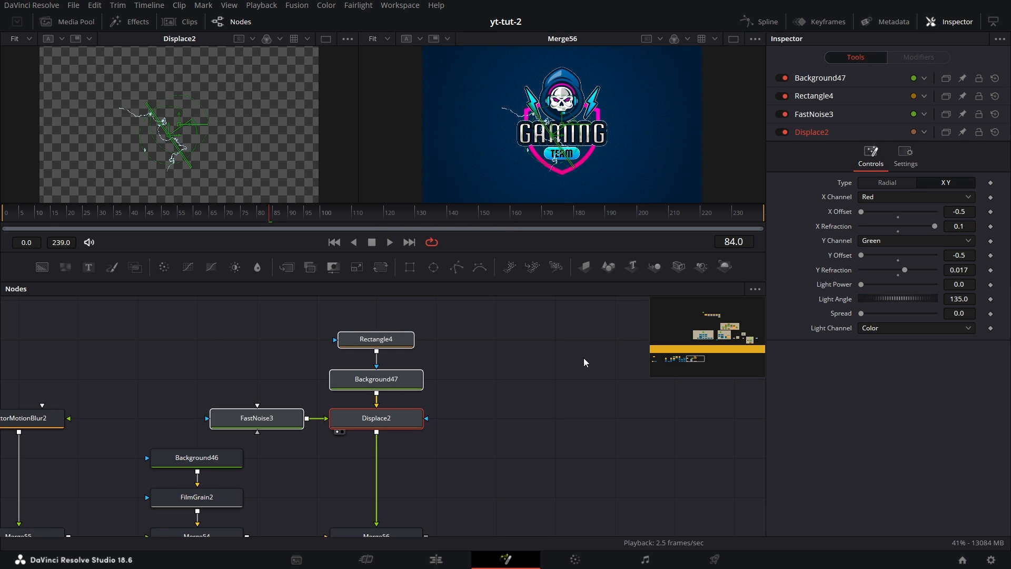
{"action": "right_click", "coordinate": [613, 373]}
{"action": "left_click", "coordinate": [629, 358]}
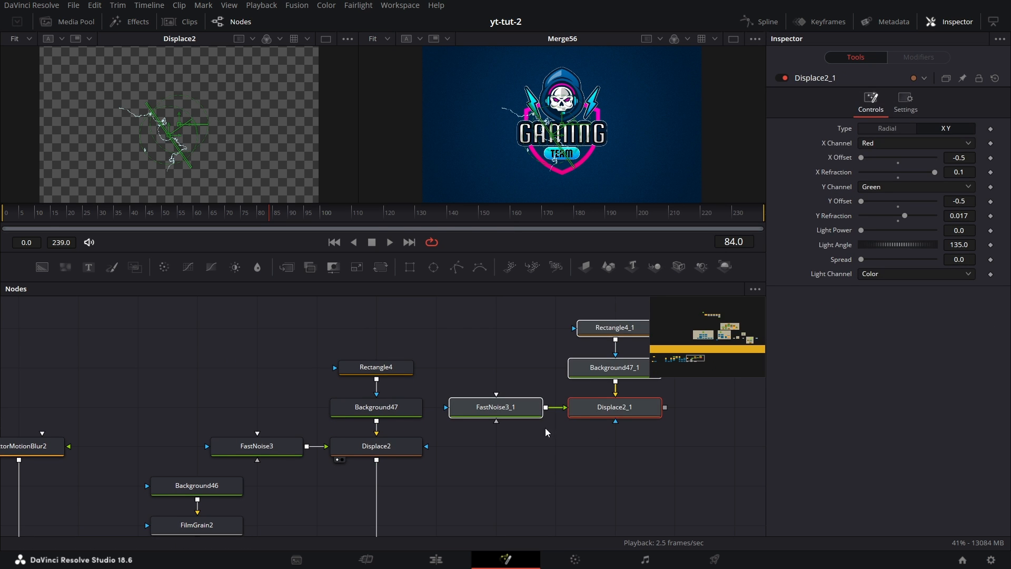
{"action": "left_click_drag", "start_coordinate": [622, 414], "coordinate": [557, 461]}
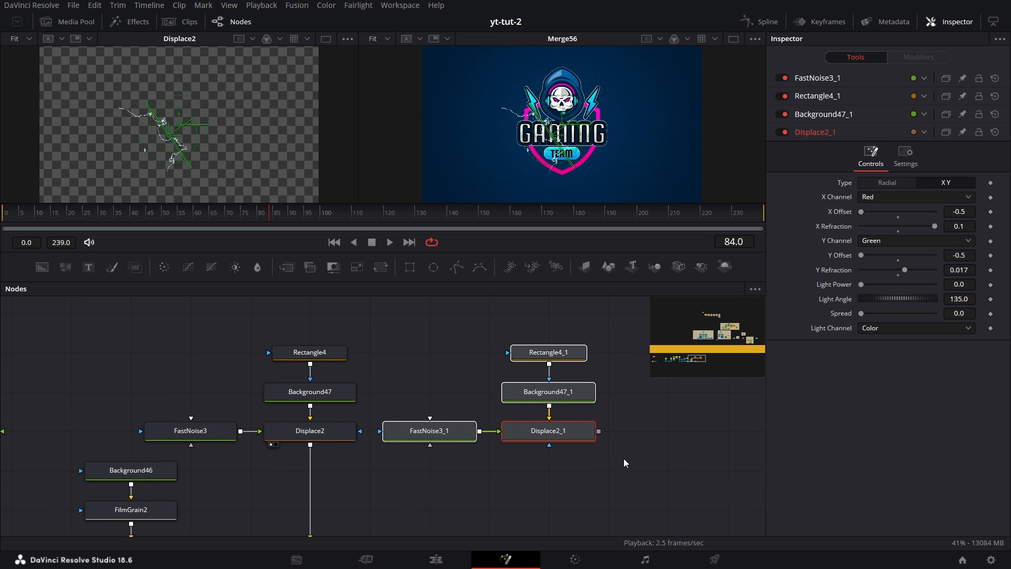
{"action": "left_click", "coordinate": [569, 353]}
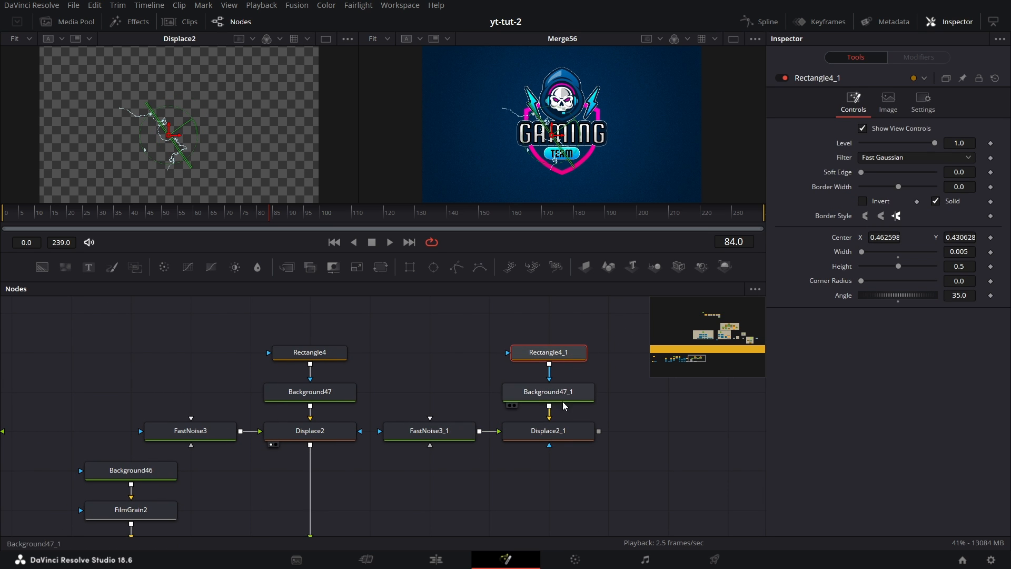
Set the duplicate rectangle's angle to -35.
{"action": "left_click_drag", "start_coordinate": [911, 295], "coordinate": [896, 296]}
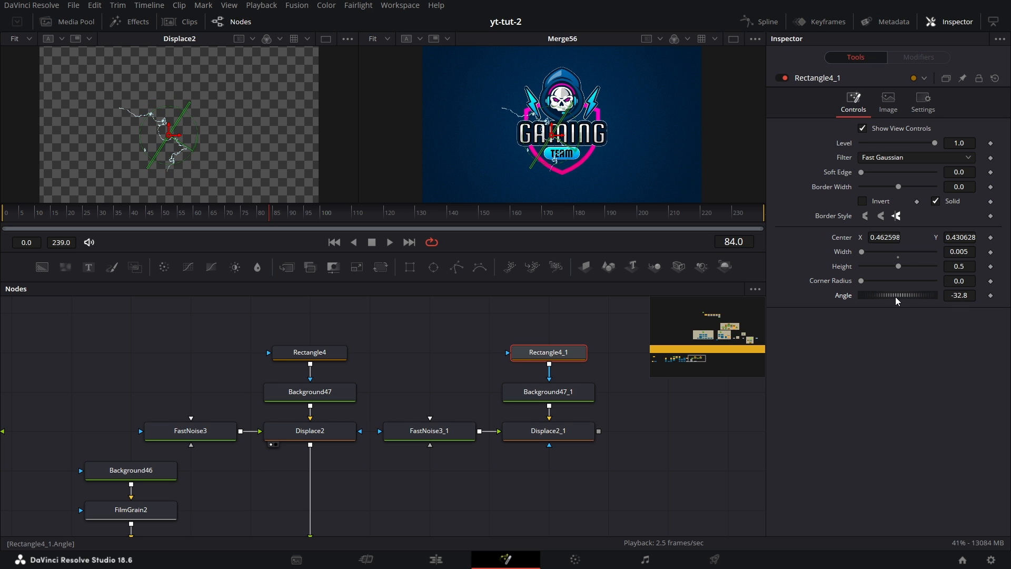
{"action": "left_click", "coordinate": [971, 295]}
{"action": "type", "text": "-35"}
{"action": "key", "text": "Tab"}
Adjust a setting of the duplicate FastNoise node.
{"action": "left_click_drag", "start_coordinate": [591, 476], "coordinate": [578, 466]}
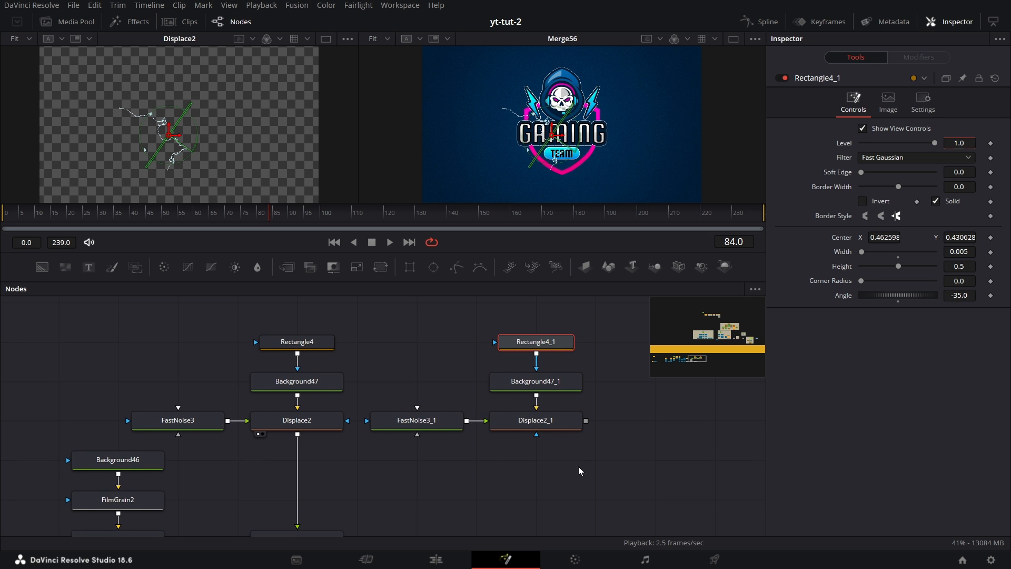
{"action": "left_click", "coordinate": [436, 423]}
{"action": "left_click_drag", "start_coordinate": [884, 276], "coordinate": [914, 277]}
Merge the duplicate displaced bolt over Merge56 with a new Merge node and show it in the second viewer.
{"action": "left_click", "coordinate": [559, 425]}
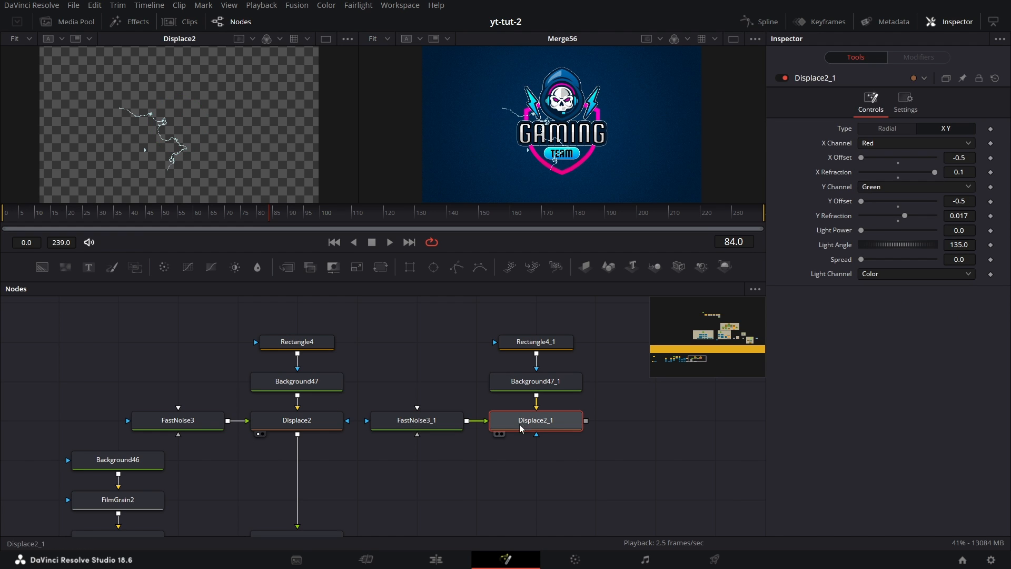
{"action": "left_click_drag", "start_coordinate": [584, 424], "coordinate": [349, 480]}
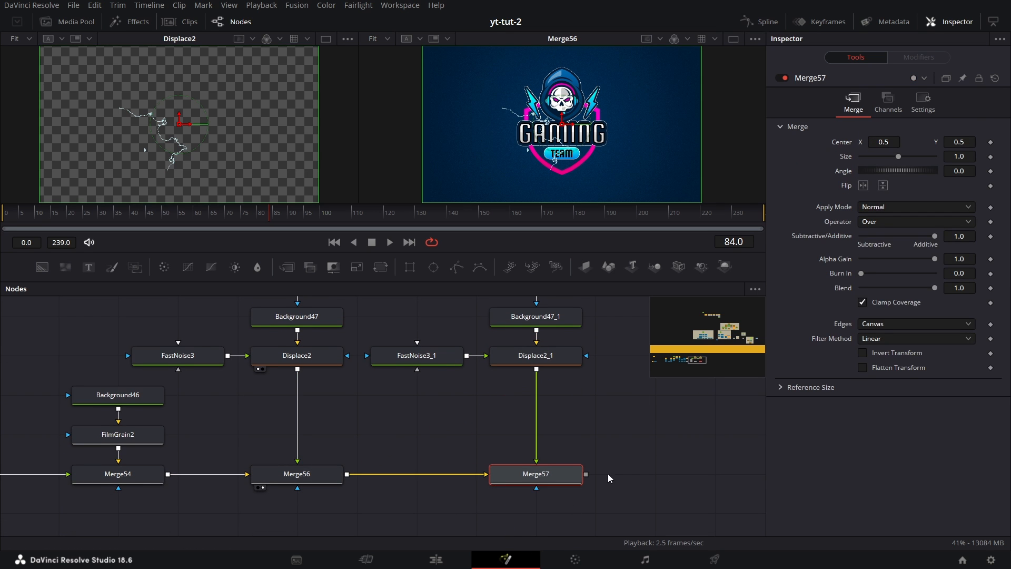
{"action": "key", "text": "2"}
Set the duplicate Displace node's X Refraction to about 0.083.
{"action": "scroll", "coordinate": [571, 391], "scroll_direction": "up", "scroll_amount": 1}
{"action": "left_click", "coordinate": [563, 377]}
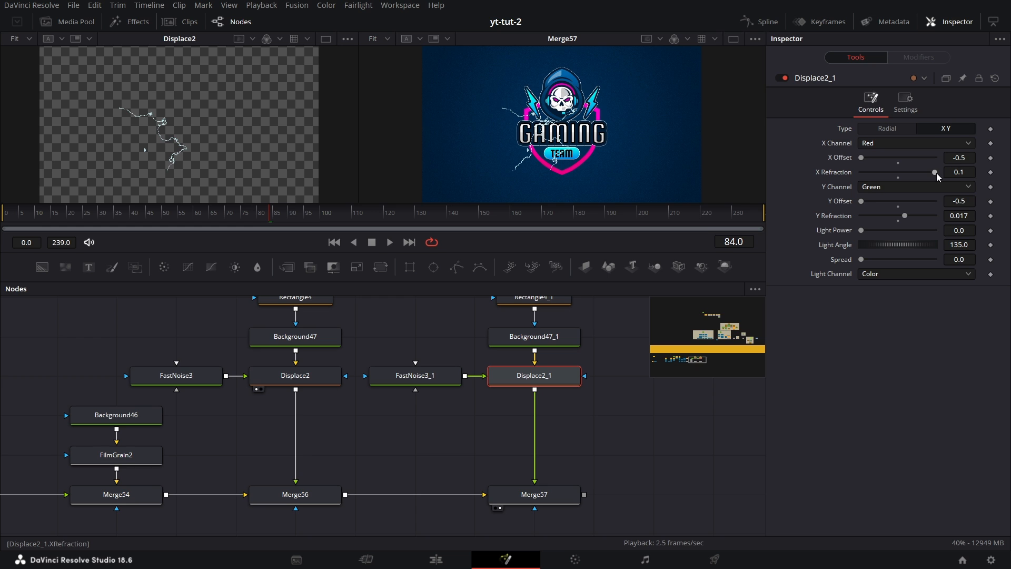
{"action": "left_click_drag", "start_coordinate": [925, 173], "coordinate": [937, 172]}
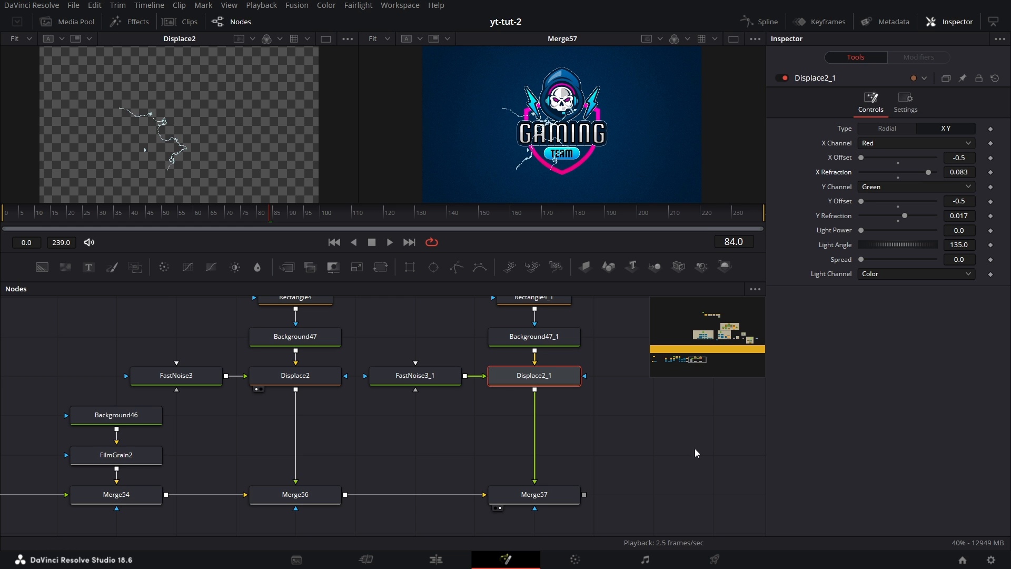
Add a Merge node that combines the two displaced bolts, placed below the duplicate Displace node.
{"action": "left_click_drag", "start_coordinate": [613, 423], "coordinate": [631, 459]}
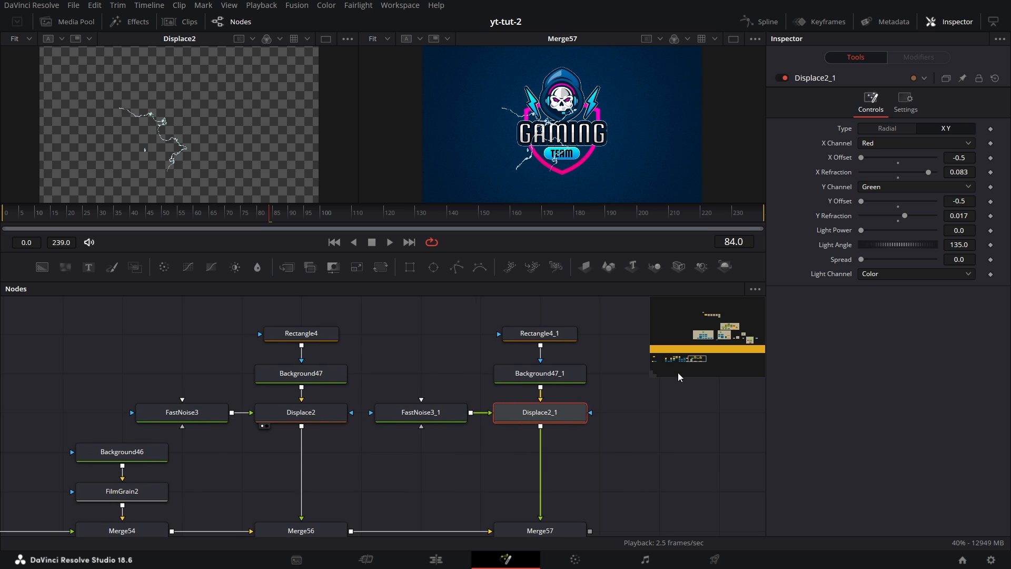
{"action": "left_click_drag", "start_coordinate": [552, 445], "coordinate": [543, 369]}
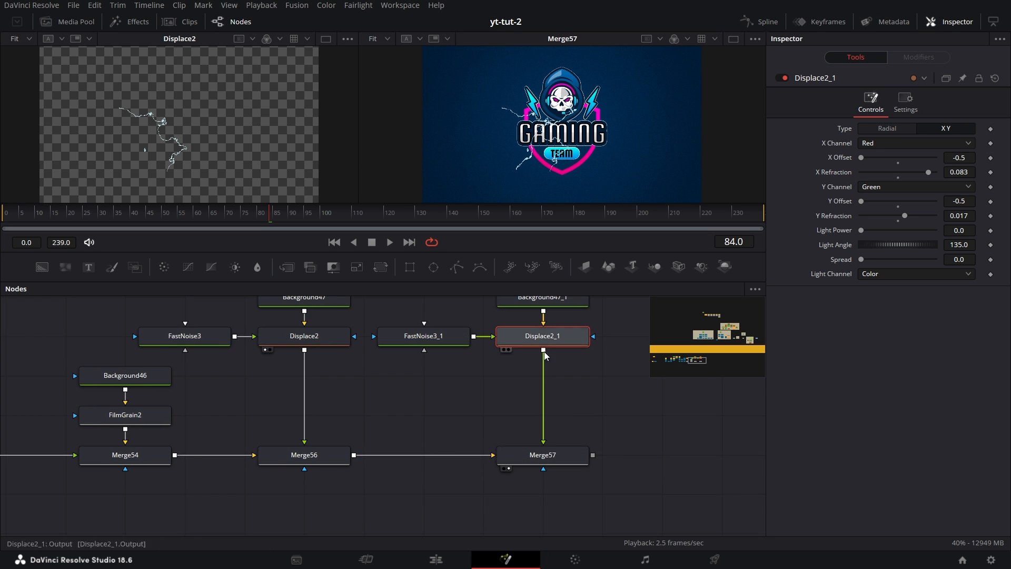
{"action": "left_click_drag", "start_coordinate": [590, 403], "coordinate": [582, 445]}
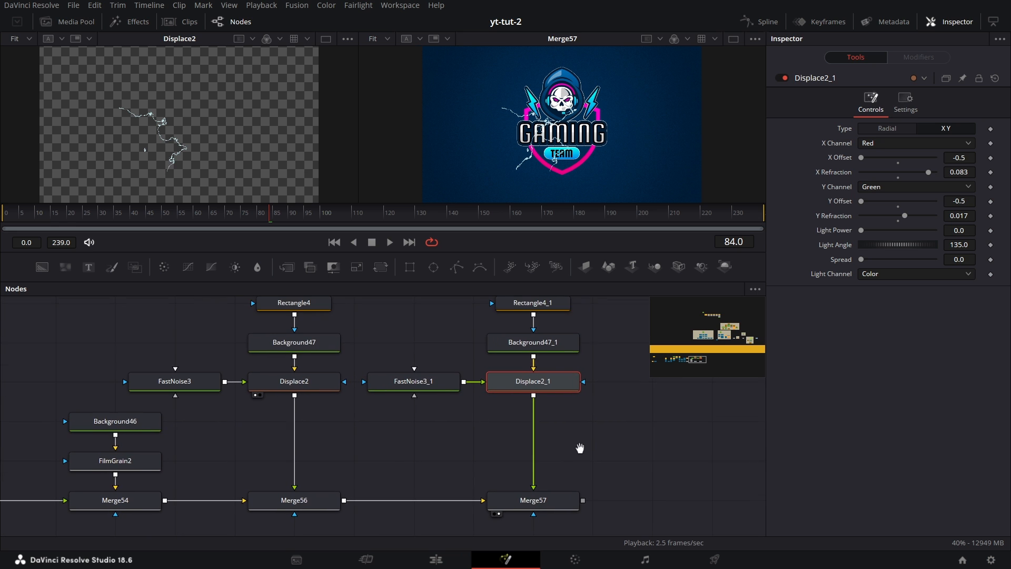
{"action": "left_click_drag", "start_coordinate": [287, 268], "coordinate": [352, 423]}
{"action": "left_click_drag", "start_coordinate": [296, 400], "coordinate": [355, 410]}
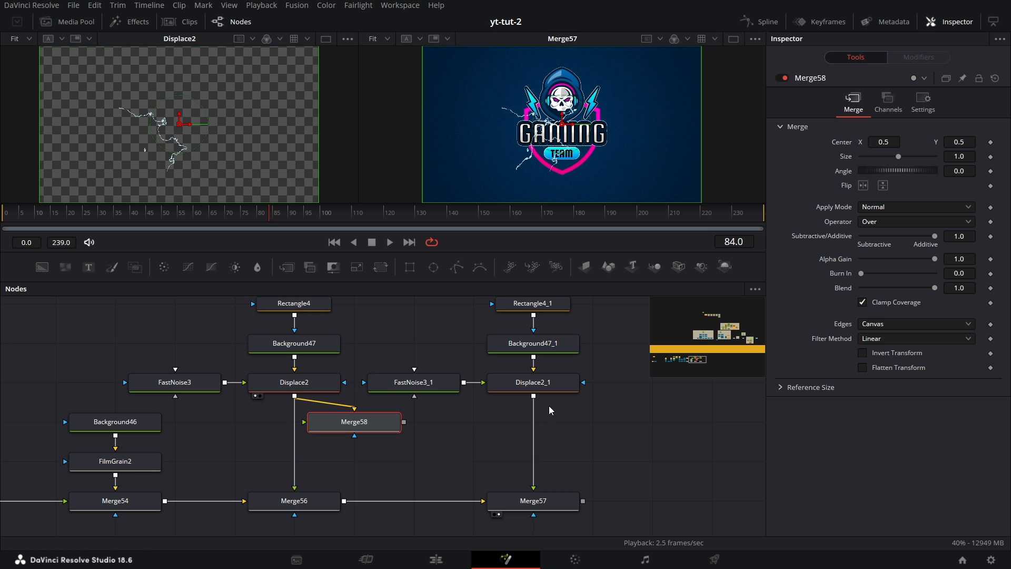
{"action": "left_click_drag", "start_coordinate": [533, 396], "coordinate": [378, 407]}
{"action": "left_click_drag", "start_coordinate": [296, 422], "coordinate": [306, 420]}
{"action": "left_click_drag", "start_coordinate": [538, 477], "coordinate": [578, 433]}
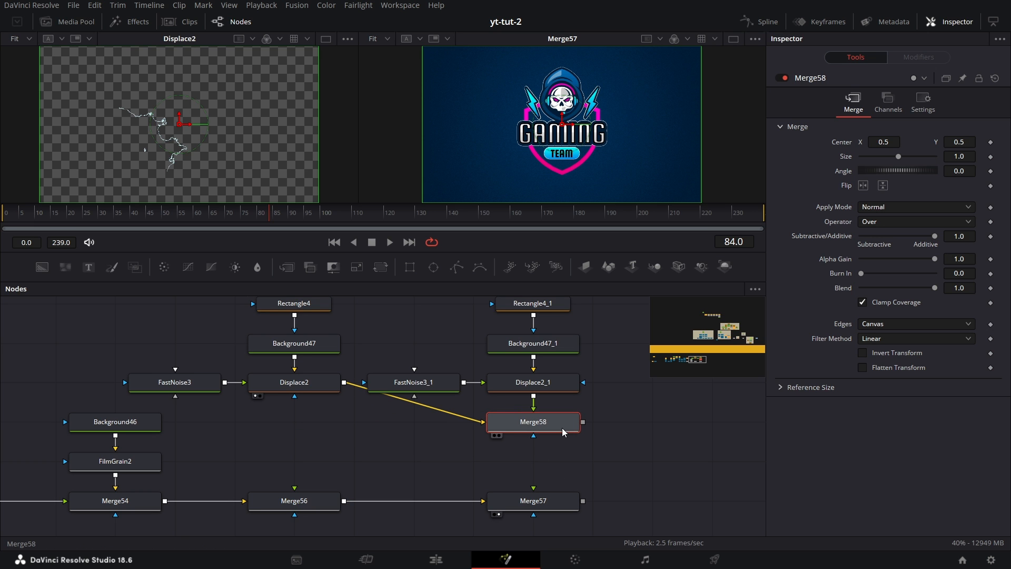
Insert a Soft Glow node after the bolts' Merge node.
{"action": "key", "text": "shift+space"}
{"action": "type", "text": "displ"}
{"action": "key", "text": "BackSpace"}
{"action": "key", "text": "BackSpace"}
{"action": "key", "text": "BackSpace"}
{"action": "key", "text": "BackSpace"}
{"action": "key", "text": "BackSpace"}
{"action": "type", "text": "soft"}
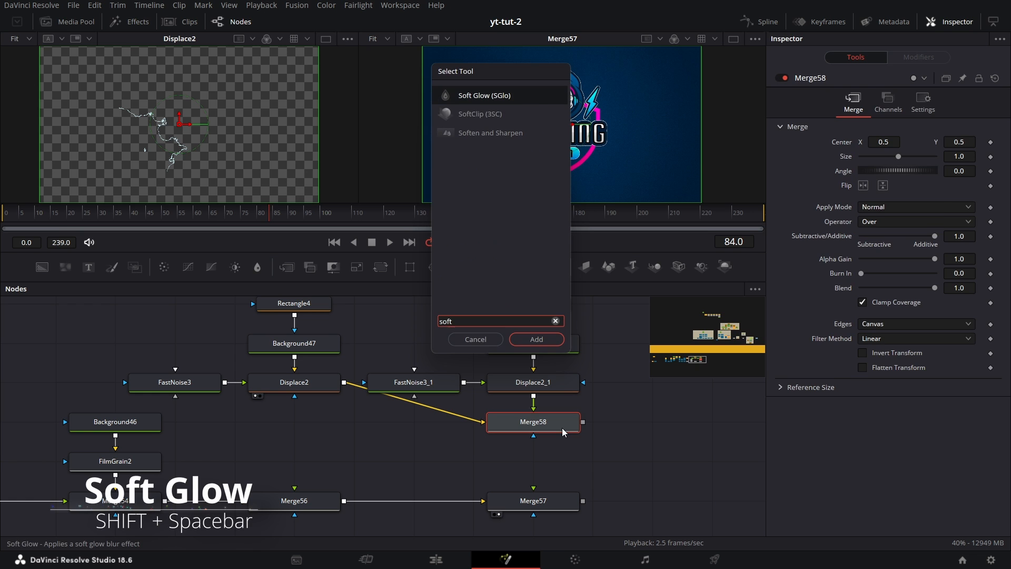
{"action": "key", "text": "Return"}
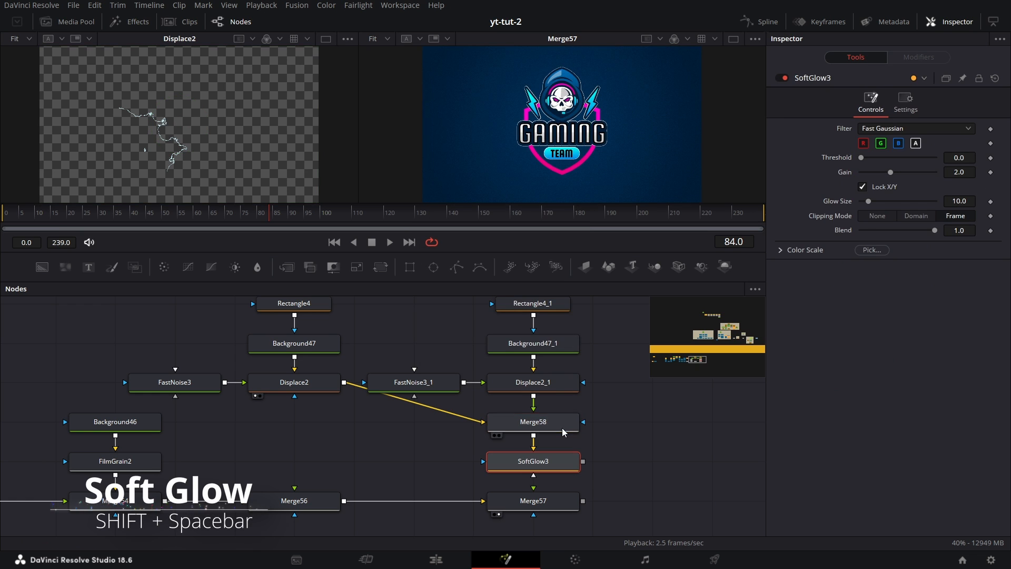
Show the Soft Glow result in the second viewer and select the Soft Glow node.
{"action": "left_click_drag", "start_coordinate": [534, 498], "coordinate": [498, 539]}
{"action": "left_click_drag", "start_coordinate": [130, 319], "coordinate": [525, 501]}
{"action": "left_click_drag", "start_coordinate": [525, 501], "coordinate": [615, 161]}
{"action": "left_click", "coordinate": [566, 446]}
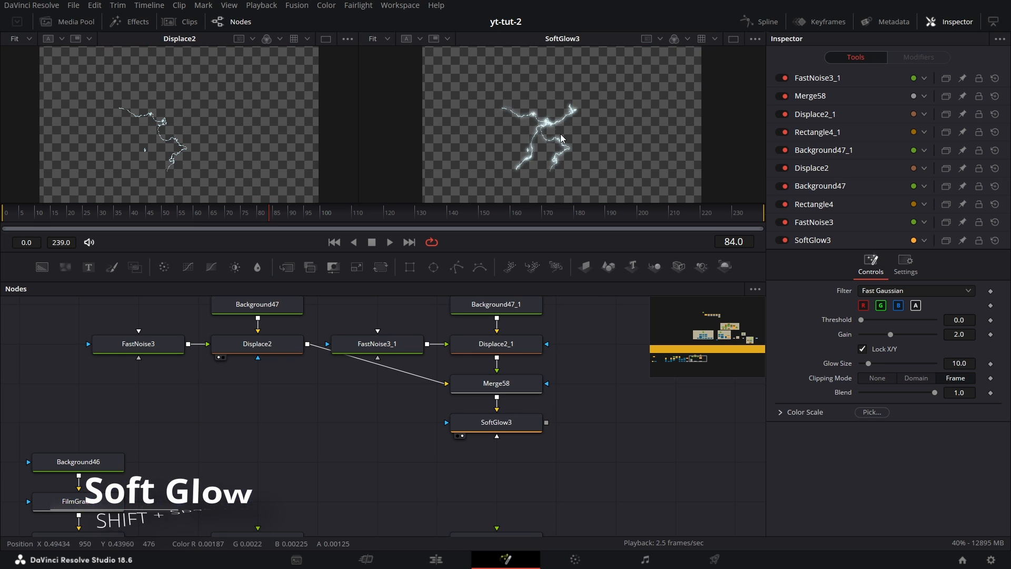
{"action": "left_click", "coordinate": [520, 426]}
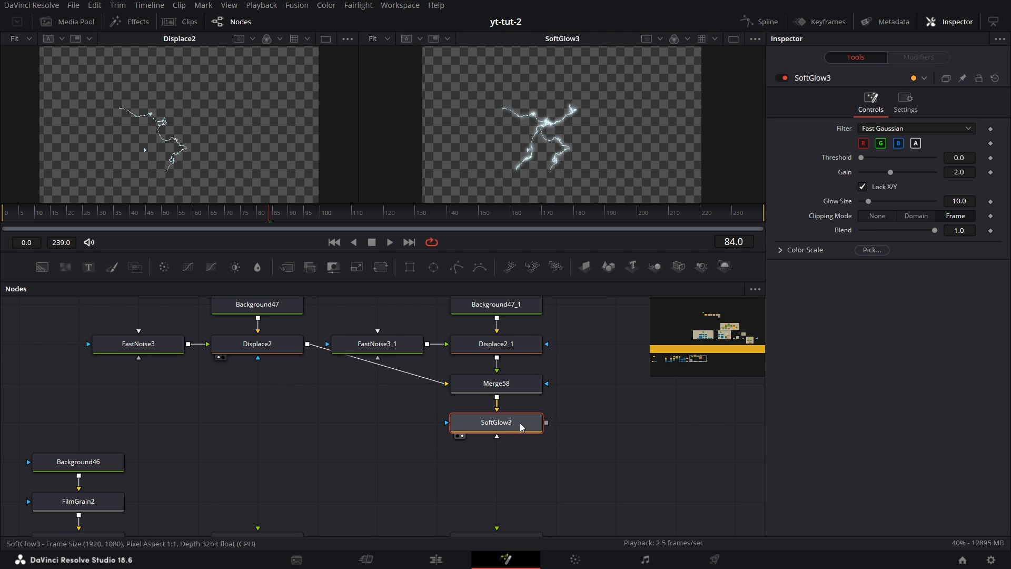
Paste a second Soft Glow below it and set its Glow Size to 50.
{"action": "key", "text": "ctrl+v"}
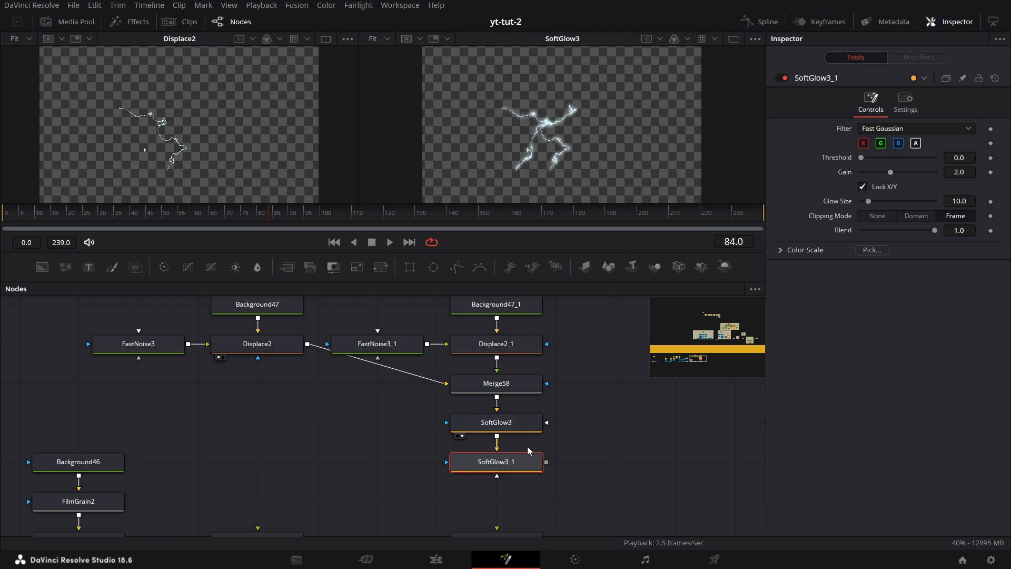
{"action": "left_click", "coordinate": [873, 201]}
{"action": "left_click_drag", "start_coordinate": [873, 201], "coordinate": [896, 201]}
{"action": "left_click", "coordinate": [969, 202]}
{"action": "type", "text": "50"}
{"action": "key", "text": "Tab"}
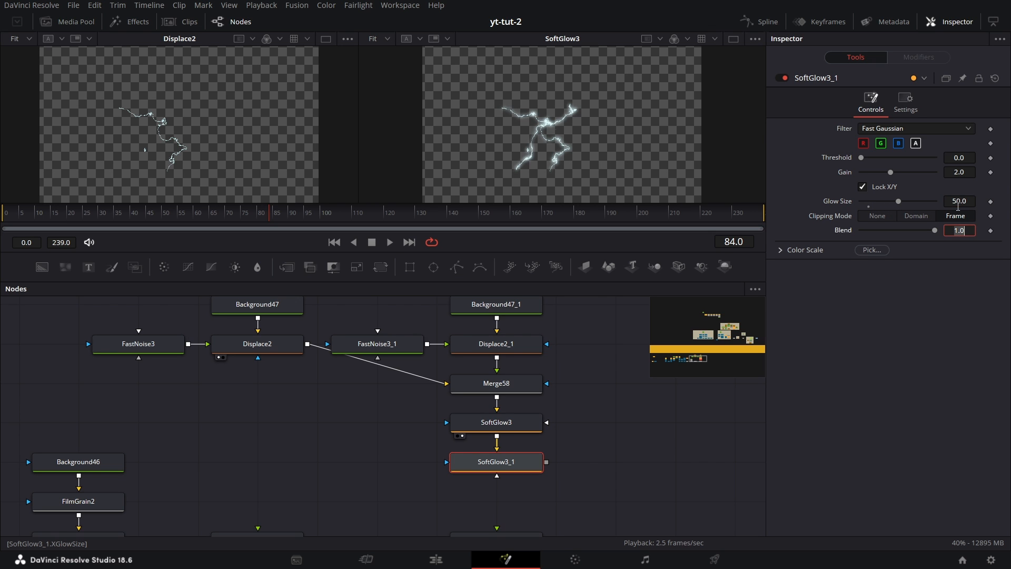
Copy the second Soft Glow and paste a third one beneath it.
{"action": "right_click", "coordinate": [529, 467]}
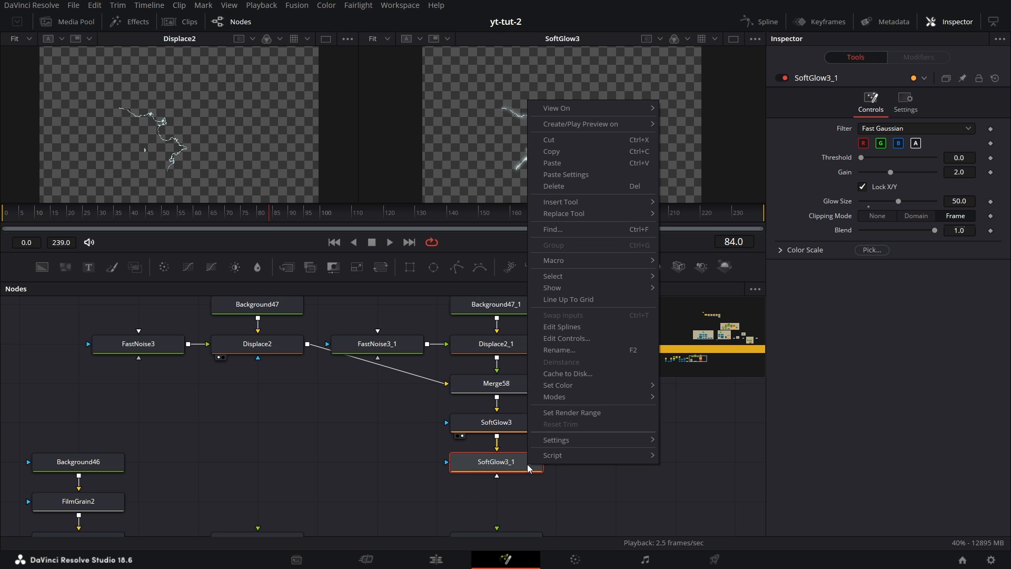
{"action": "left_click", "coordinate": [583, 153]}
{"action": "left_click", "coordinate": [613, 494]}
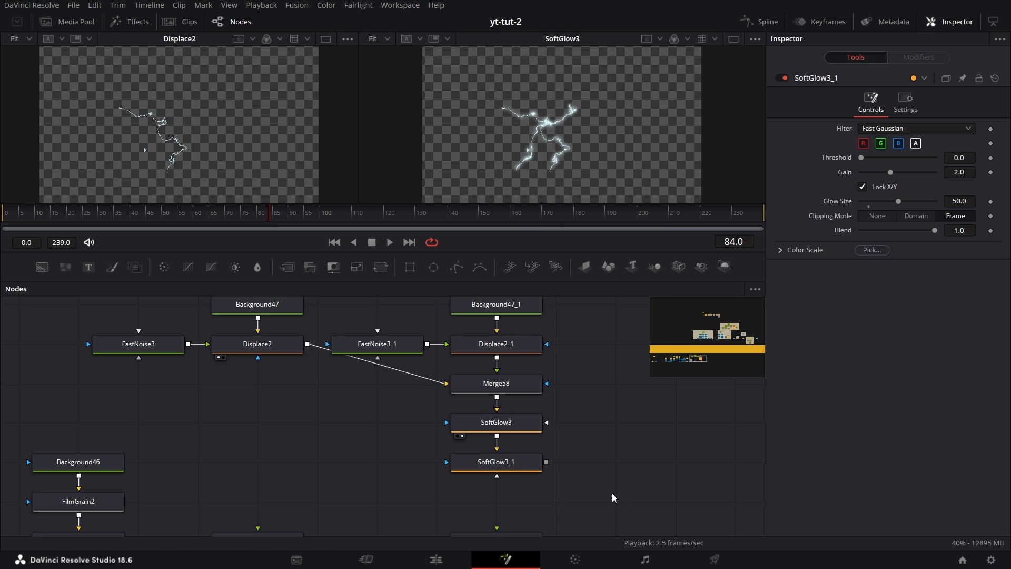
{"action": "left_click", "coordinate": [533, 469]}
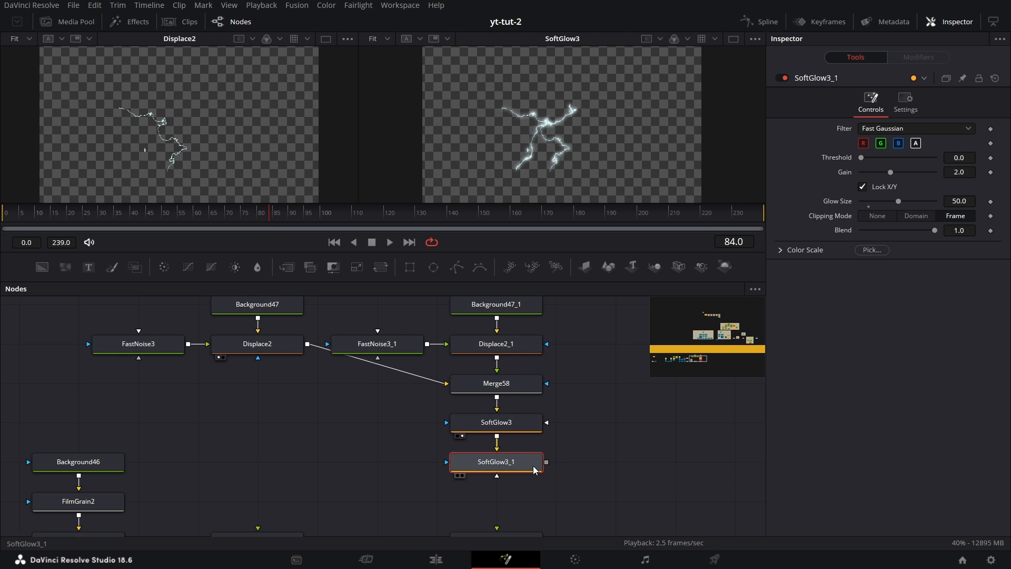
{"action": "key", "text": "ctrl+v"}
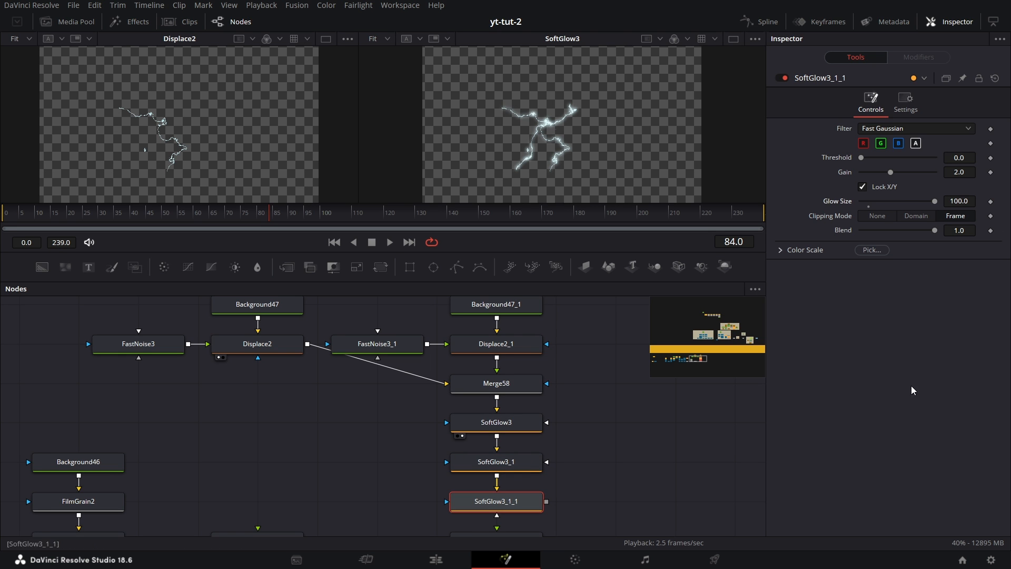
Delete the Merge56 node.
{"action": "left_click_drag", "start_coordinate": [573, 506], "coordinate": [537, 474]}
{"action": "left_click", "coordinate": [269, 466]}
{"action": "key", "text": "Delete"}
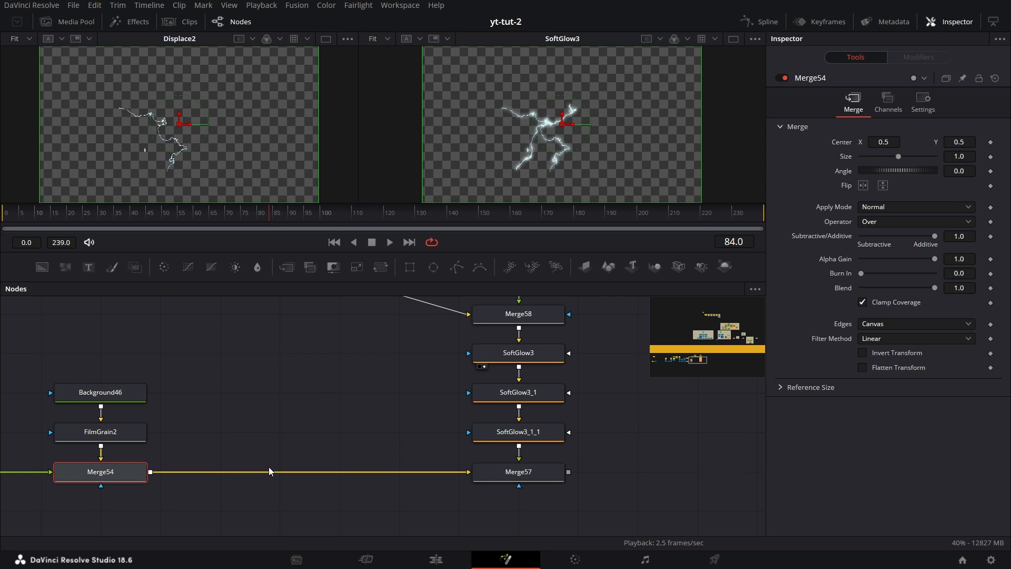
Show Merge57 in the second viewer and play the animation briefly.
{"action": "left_click_drag", "start_coordinate": [624, 483], "coordinate": [604, 509]}
{"action": "left_click_drag", "start_coordinate": [539, 502], "coordinate": [653, 157]}
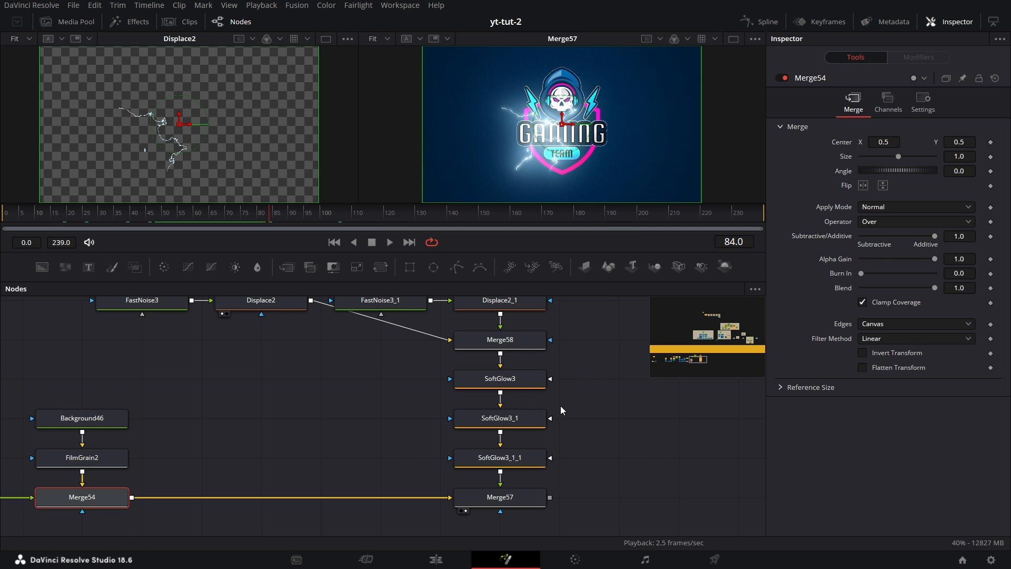
{"action": "scroll", "coordinate": [572, 411], "scroll_direction": "up", "scroll_amount": 1}
{"action": "left_click", "coordinate": [160, 217]}
{"action": "left_click", "coordinate": [390, 242]}
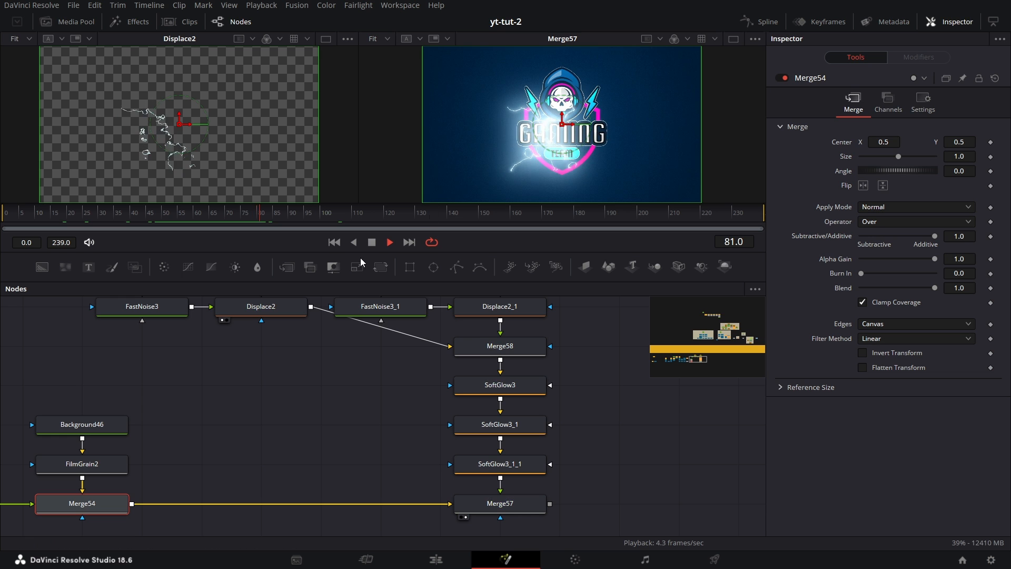
{"action": "left_click", "coordinate": [371, 242]}
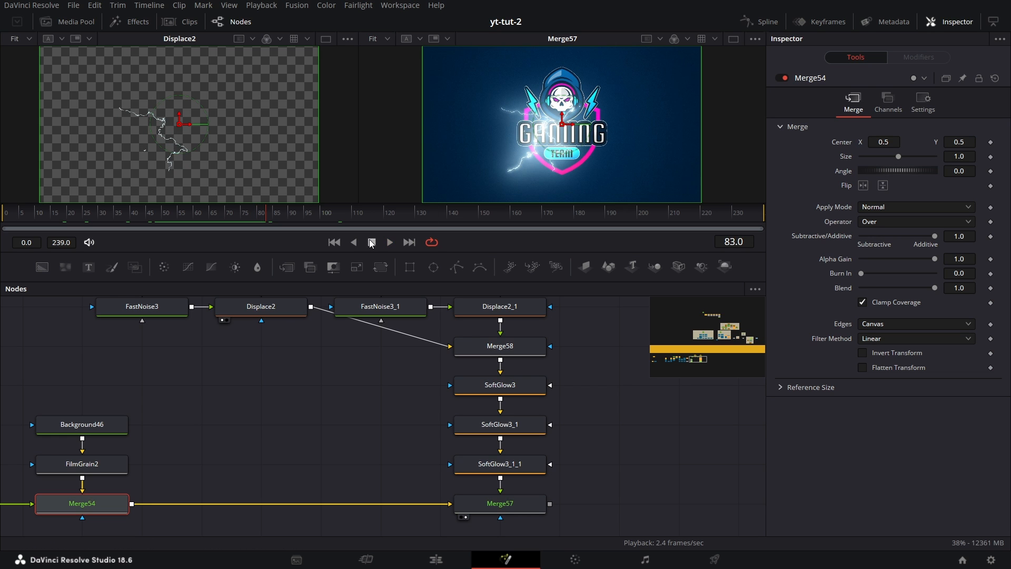
Set Merge57's center X to 0.577.
{"action": "left_click", "coordinate": [517, 503]}
{"action": "left_click_drag", "start_coordinate": [883, 141], "coordinate": [919, 142]}
{"action": "left_click_drag", "start_coordinate": [643, 460], "coordinate": [524, 455]}
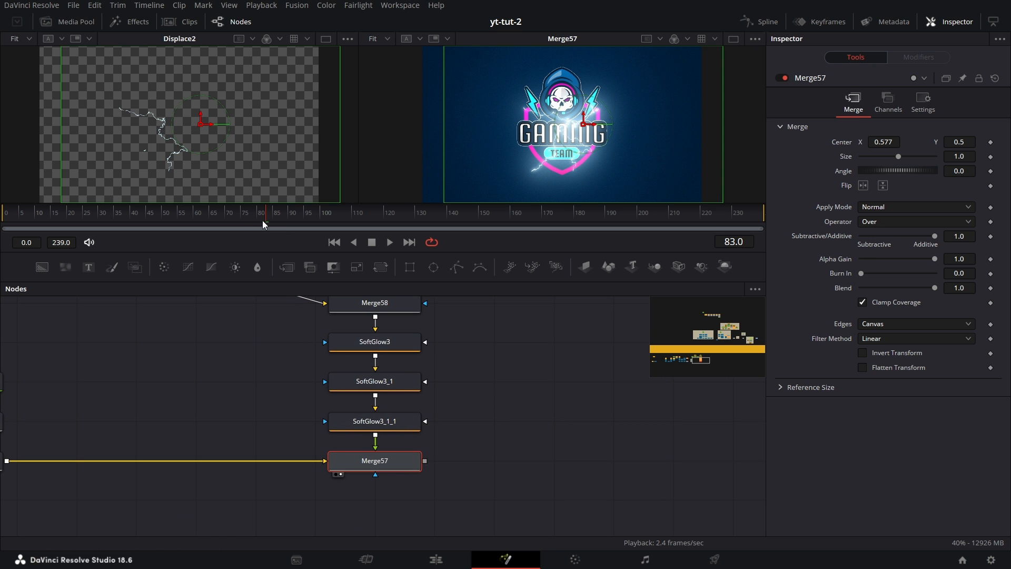
Examine the Transform3D10 node, move to frame 54, and return to Merge57.
{"action": "left_click_drag", "start_coordinate": [424, 372], "coordinate": [623, 391]}
{"action": "left_click_drag", "start_coordinate": [346, 434], "coordinate": [427, 530]}
{"action": "left_click_drag", "start_coordinate": [496, 487], "coordinate": [540, 427]}
{"action": "left_click_drag", "start_coordinate": [379, 449], "coordinate": [577, 438]}
{"action": "left_click", "coordinate": [128, 369]}
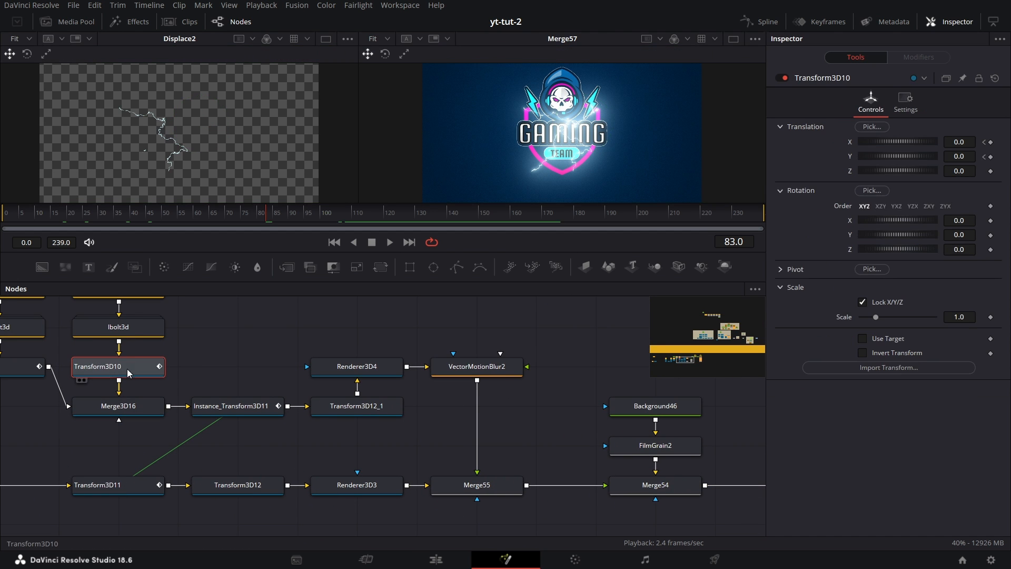
{"action": "left_click", "coordinate": [176, 213]}
{"action": "left_click_drag", "start_coordinate": [555, 439], "coordinate": [286, 432]}
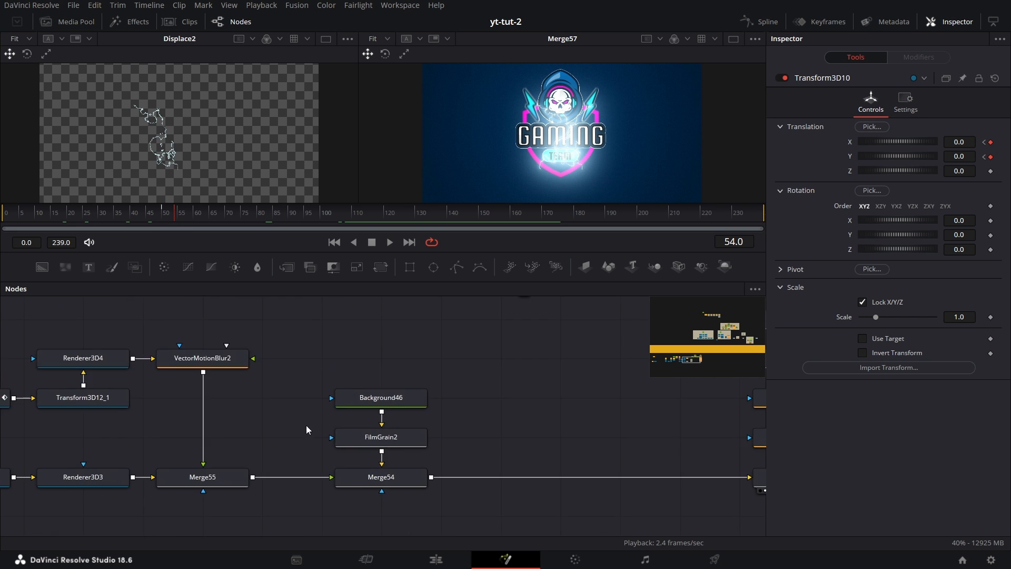
{"action": "left_click_drag", "start_coordinate": [648, 436], "coordinate": [354, 409]}
{"action": "left_click", "coordinate": [520, 453]}
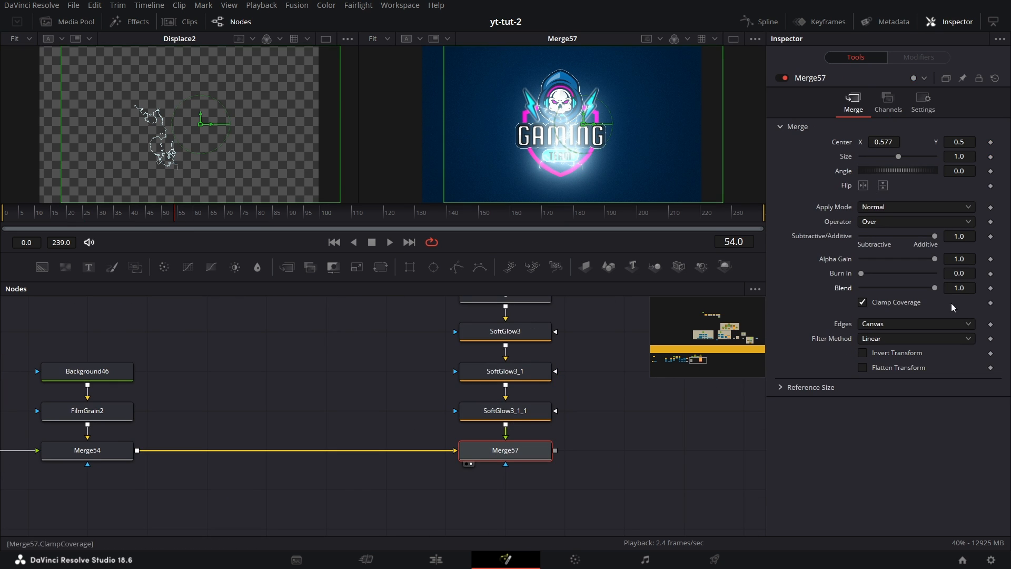
Add a Rectangle mask node and stretch its height to about 0.78 in the viewer.
{"action": "scroll", "coordinate": [611, 434], "scroll_direction": "down", "scroll_amount": 1}
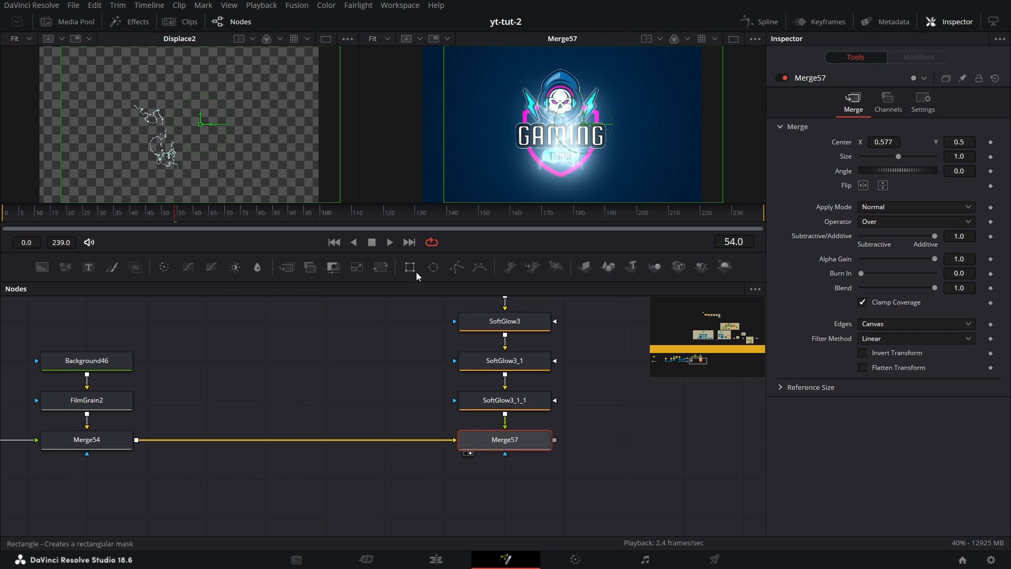
{"action": "left_click_drag", "start_coordinate": [409, 277], "coordinate": [509, 479]}
{"action": "left_click_drag", "start_coordinate": [589, 163], "coordinate": [589, 186]}
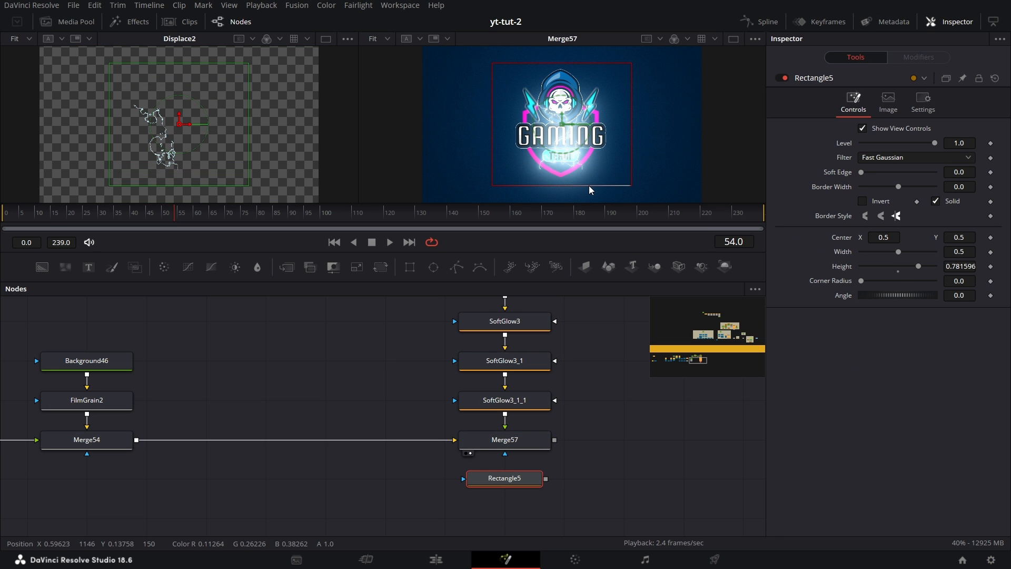
{"action": "left_click_drag", "start_coordinate": [522, 479], "coordinate": [521, 519]}
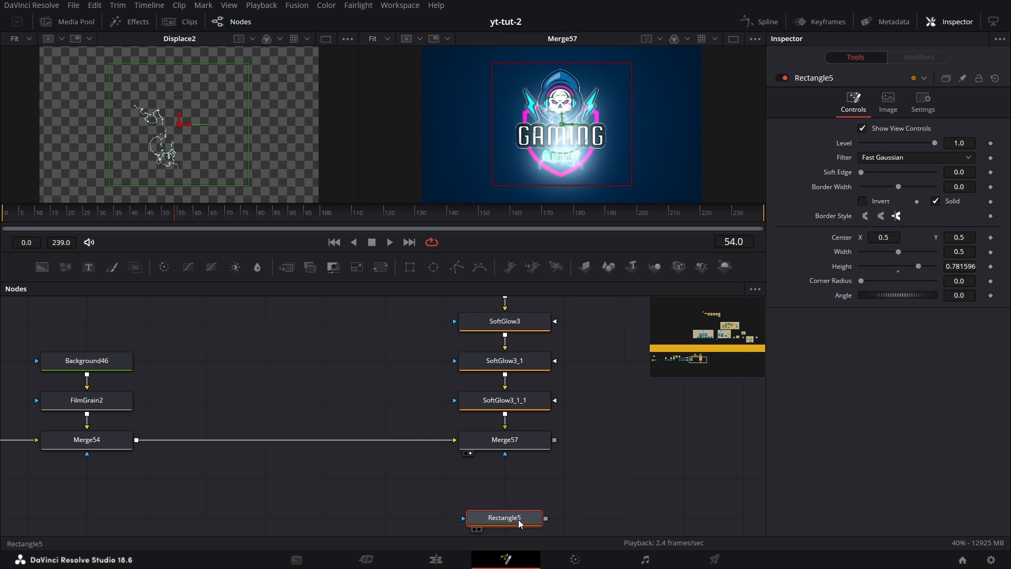
Insert a Transform node after the rectangle and connect it to Merge57's effect mask.
{"action": "left_click_drag", "start_coordinate": [358, 265], "coordinate": [519, 478]}
{"action": "left_click_drag", "start_coordinate": [546, 518], "coordinate": [456, 482]}
{"action": "left_click_drag", "start_coordinate": [555, 479], "coordinate": [504, 455]}
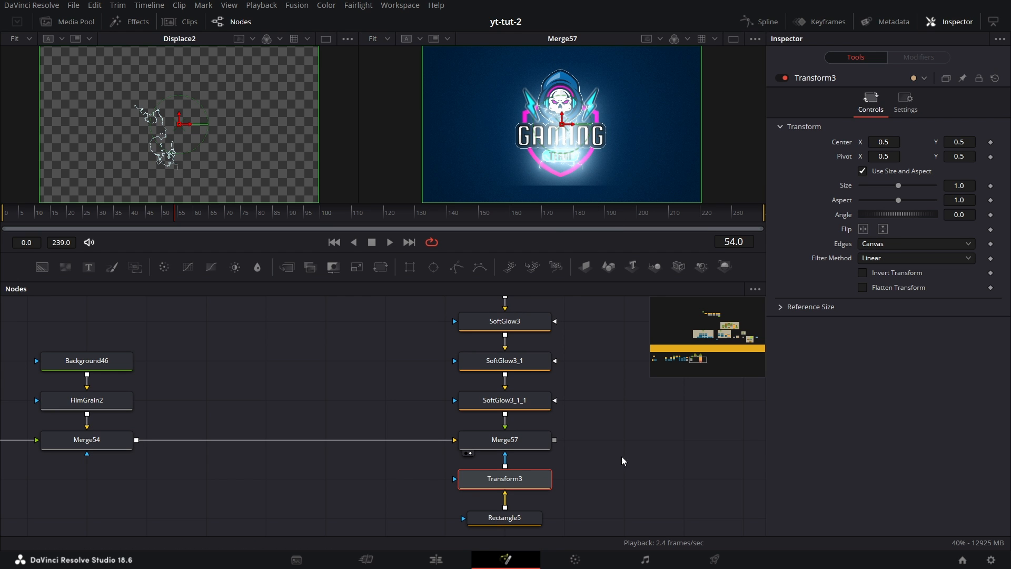
{"action": "mouse_move", "coordinate": [645, 470]}
{"action": "left_mouse_down"}
{"action": "mouse_move", "coordinate": [643, 432]}
{"action": "mouse_move", "coordinate": [639, 461]}
{"action": "left_mouse_up"}
{"action": "left_click_drag", "start_coordinate": [568, 464], "coordinate": [495, 534]}
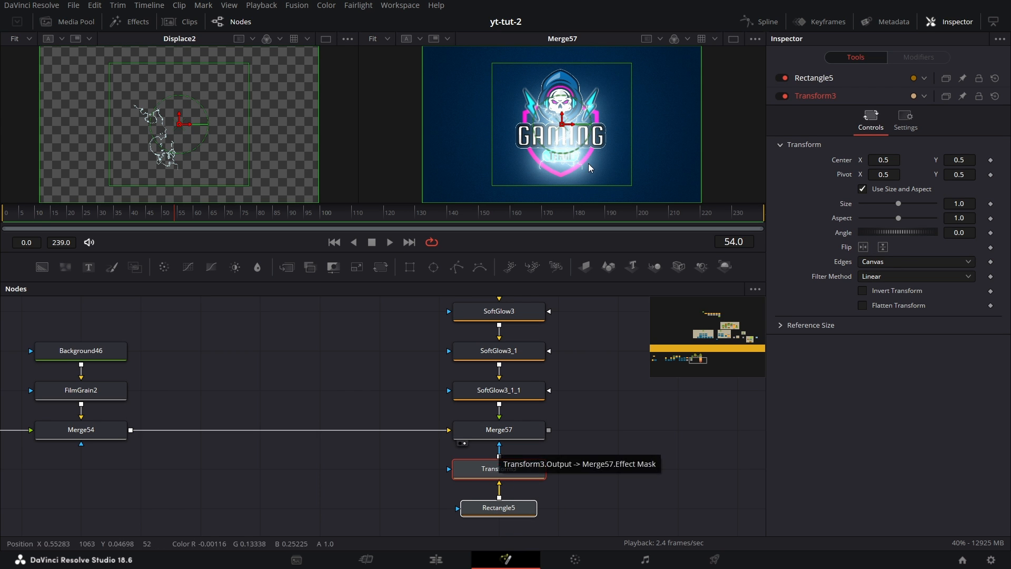
{"action": "left_click", "coordinate": [630, 442]}
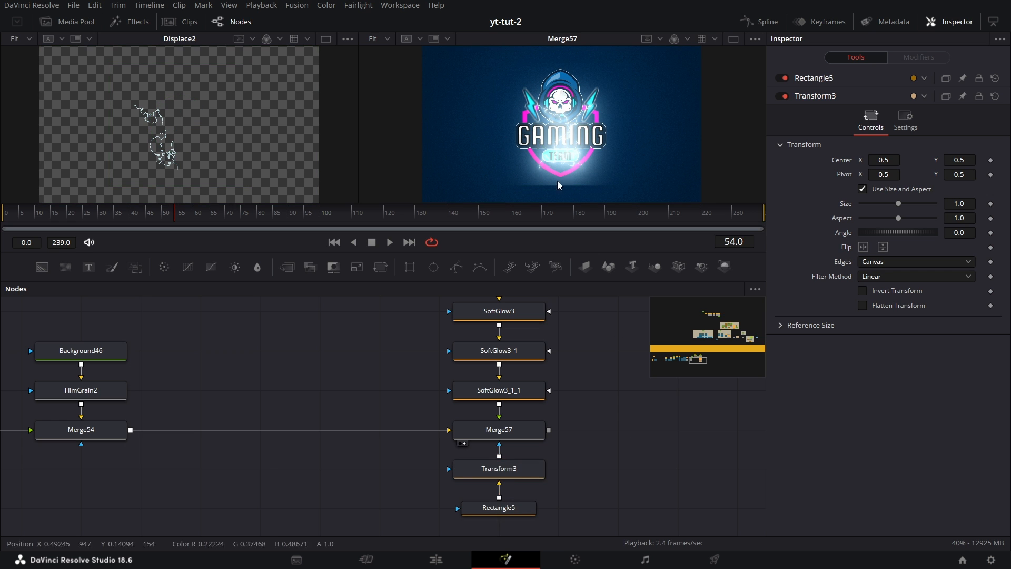
Disconnect Transform3 from Merge57's mask and move it with Rectangle5 beside the Merge58 branch.
{"action": "left_click_drag", "start_coordinate": [518, 474], "coordinate": [518, 514]}
{"action": "left_click", "coordinate": [501, 454]}
{"action": "left_click_drag", "start_coordinate": [592, 492], "coordinate": [606, 454]}
{"action": "left_click_drag", "start_coordinate": [607, 457], "coordinate": [511, 513]}
{"action": "left_click_drag", "start_coordinate": [527, 477], "coordinate": [364, 295]}
{"action": "left_click_drag", "start_coordinate": [660, 387], "coordinate": [591, 532]}
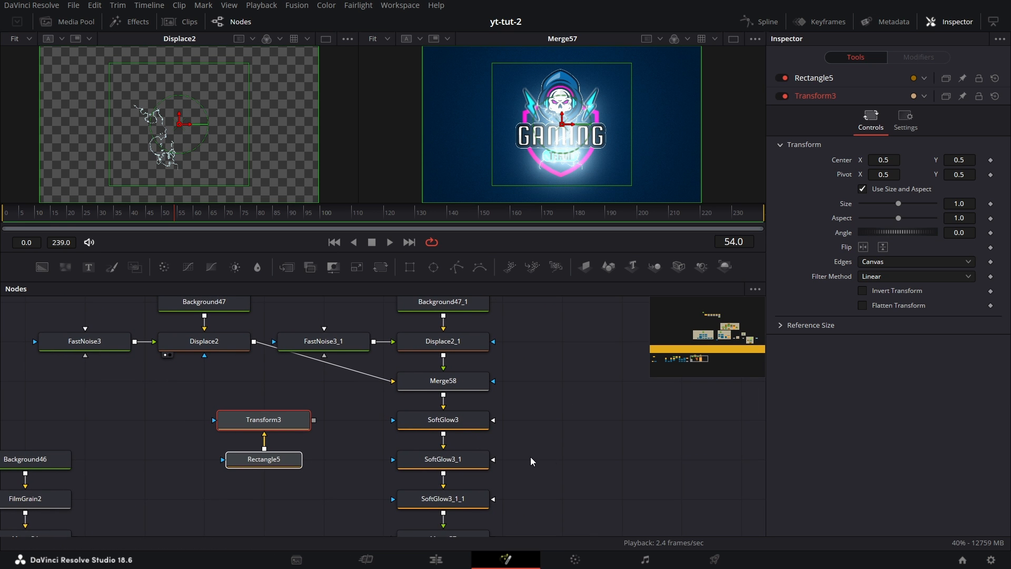
{"action": "left_click_drag", "start_coordinate": [539, 396], "coordinate": [513, 458]}
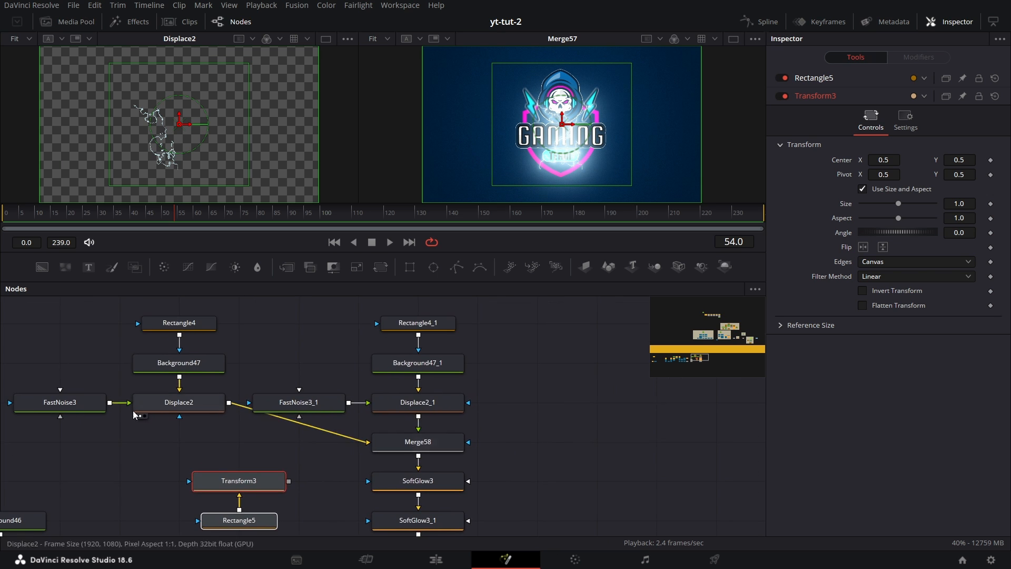
Insert a Matte Control node after Merge58 and connect Transform3 to its Garbage Matte input.
{"action": "left_click_drag", "start_coordinate": [20, 305], "coordinate": [435, 410]}
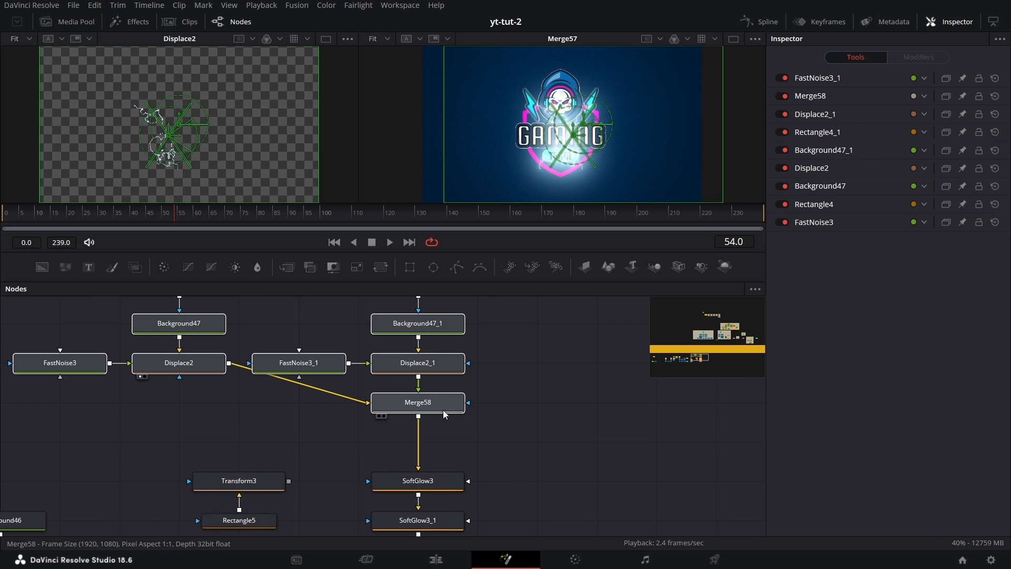
{"action": "left_click_drag", "start_coordinate": [333, 267], "coordinate": [419, 447]}
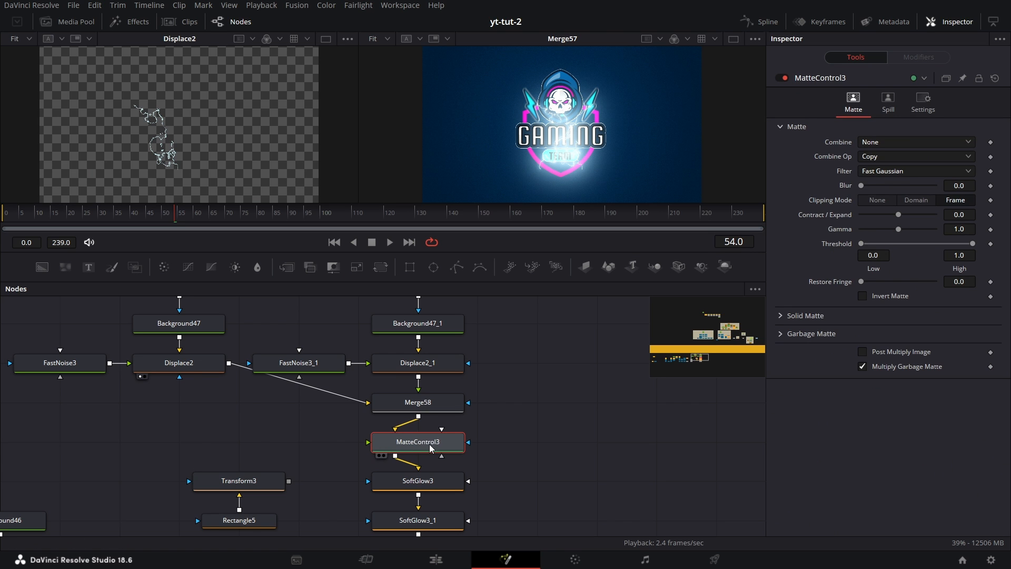
{"action": "left_click_drag", "start_coordinate": [289, 481], "coordinate": [416, 442]}
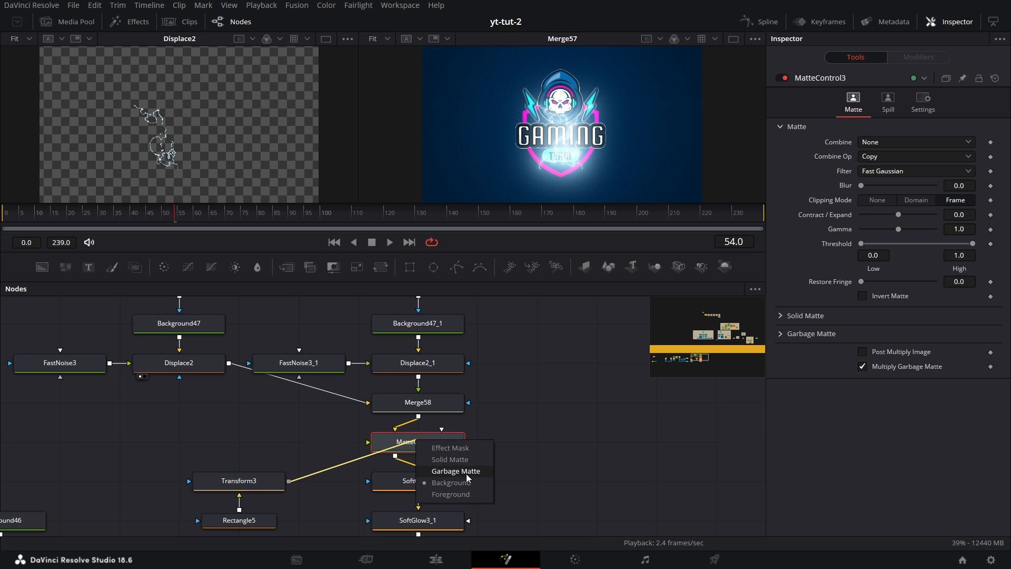
{"action": "left_click", "coordinate": [466, 472]}
{"action": "left_click_drag", "start_coordinate": [237, 456], "coordinate": [257, 440]}
{"action": "left_click", "coordinate": [420, 444]}
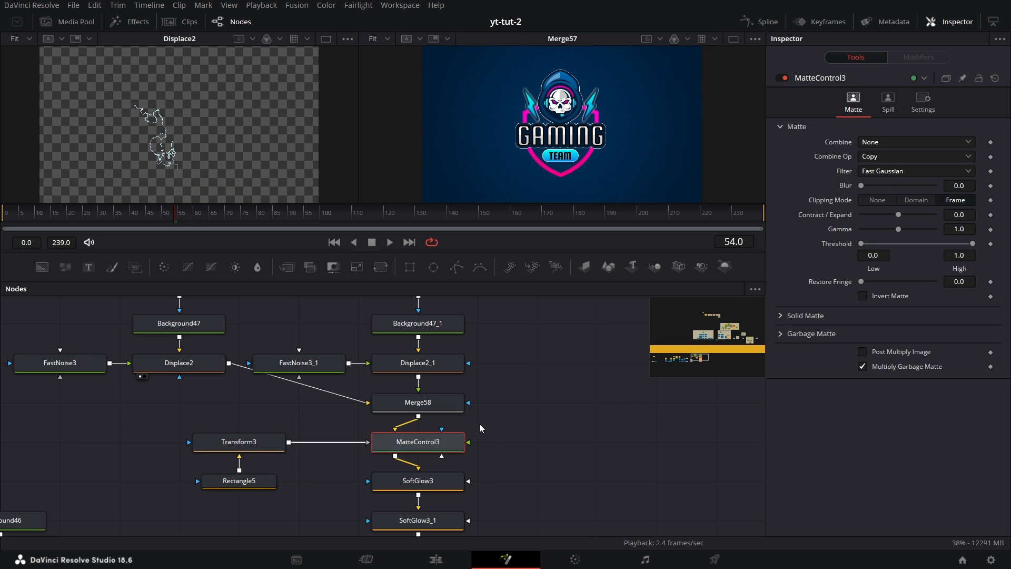
Invert the garbage matte on MatteControl3.
{"action": "left_click", "coordinate": [783, 333]}
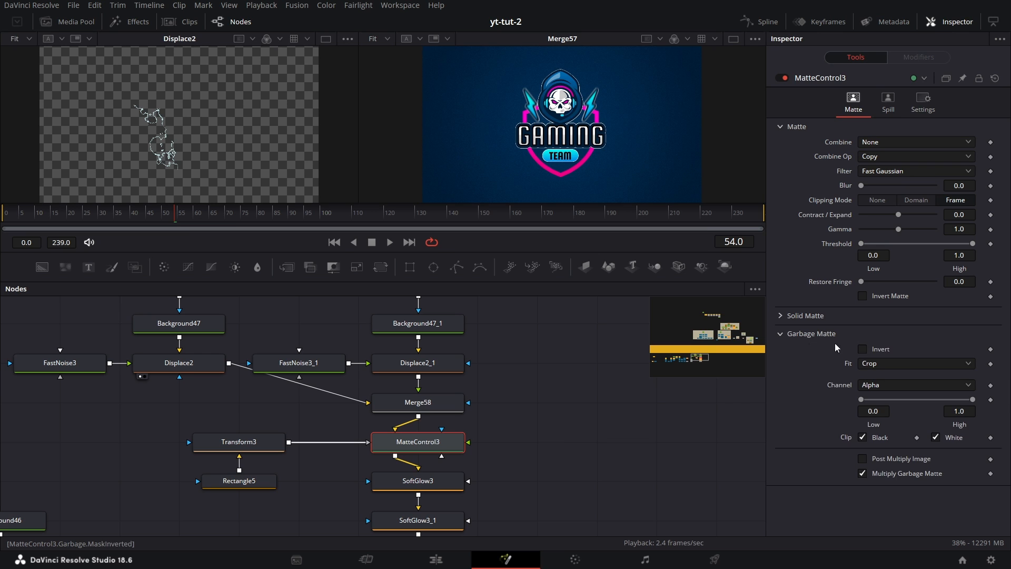
{"action": "left_click", "coordinate": [862, 349]}
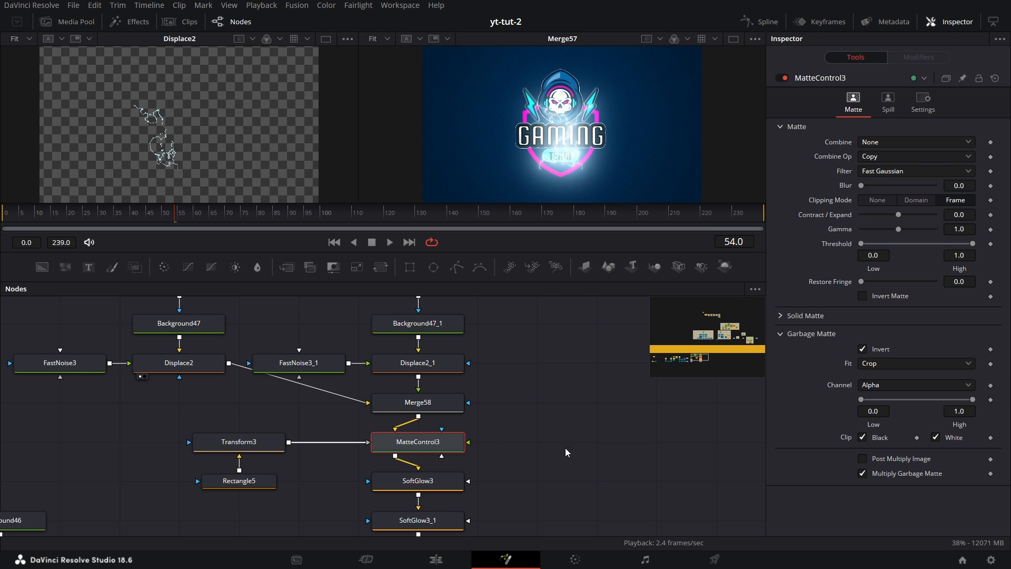
{"action": "left_click_drag", "start_coordinate": [565, 449], "coordinate": [574, 431]}
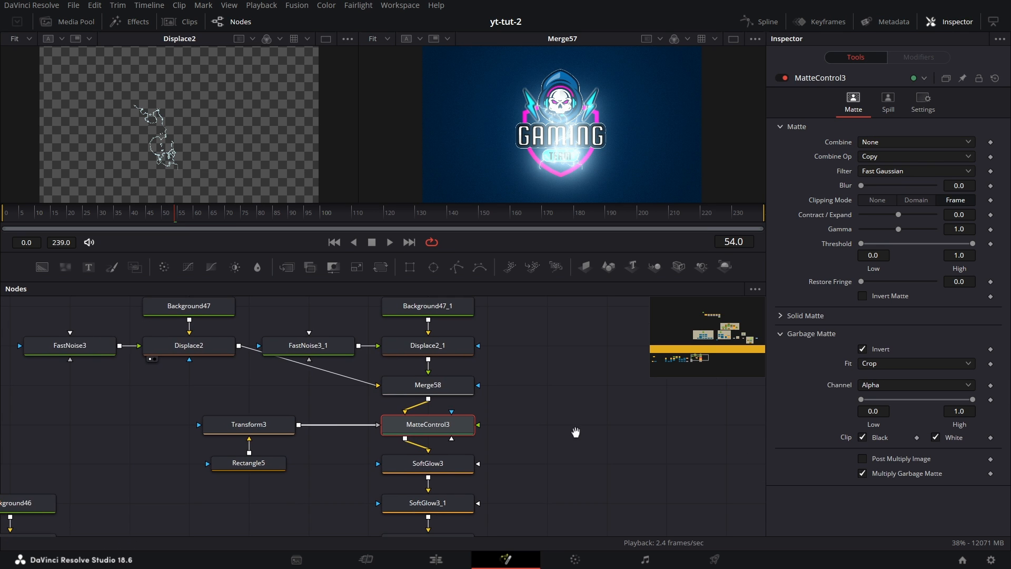
{"action": "left_click", "coordinate": [260, 467]}
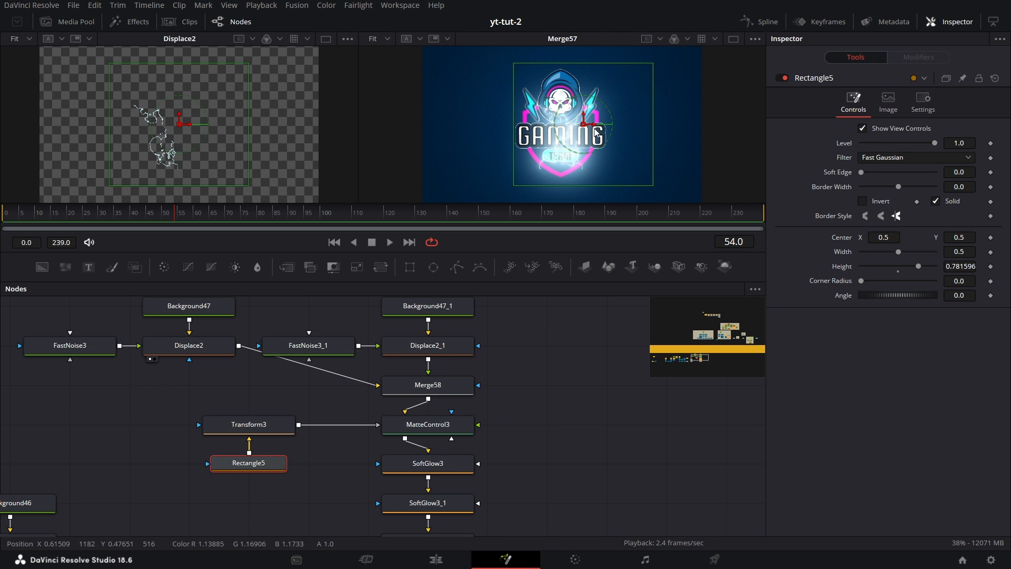
{"action": "left_click_drag", "start_coordinate": [597, 125], "coordinate": [575, 124]}
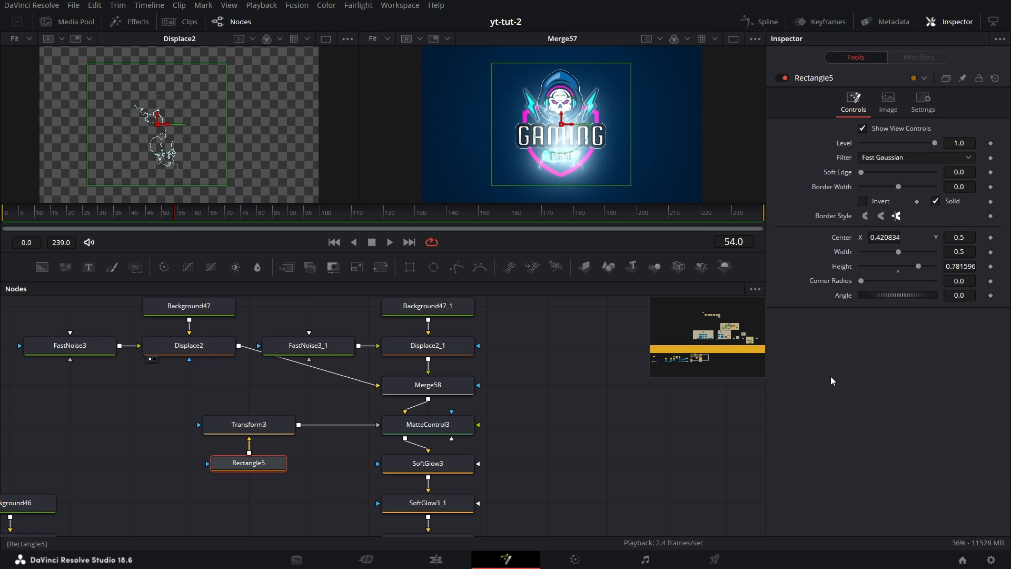
{"action": "left_click", "coordinate": [275, 427]}
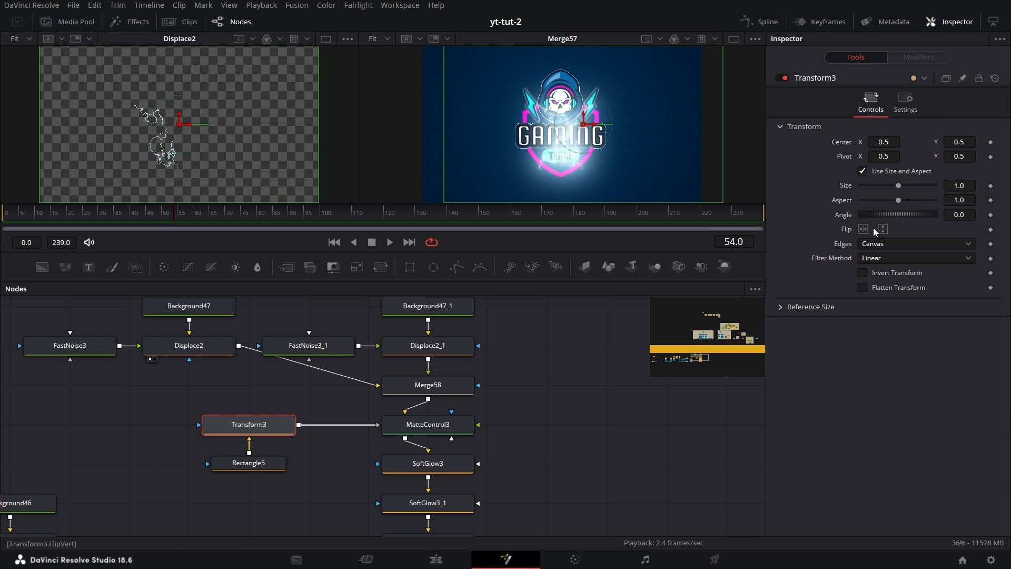
{"action": "left_click", "coordinate": [267, 464]}
{"action": "key", "text": "ctrl+z"}
Keyframe Transform3's center at frame 56 with Y set to 0.5.
{"action": "left_click", "coordinate": [991, 143]}
{"action": "left_click_drag", "start_coordinate": [959, 142], "coordinate": [997, 142]}
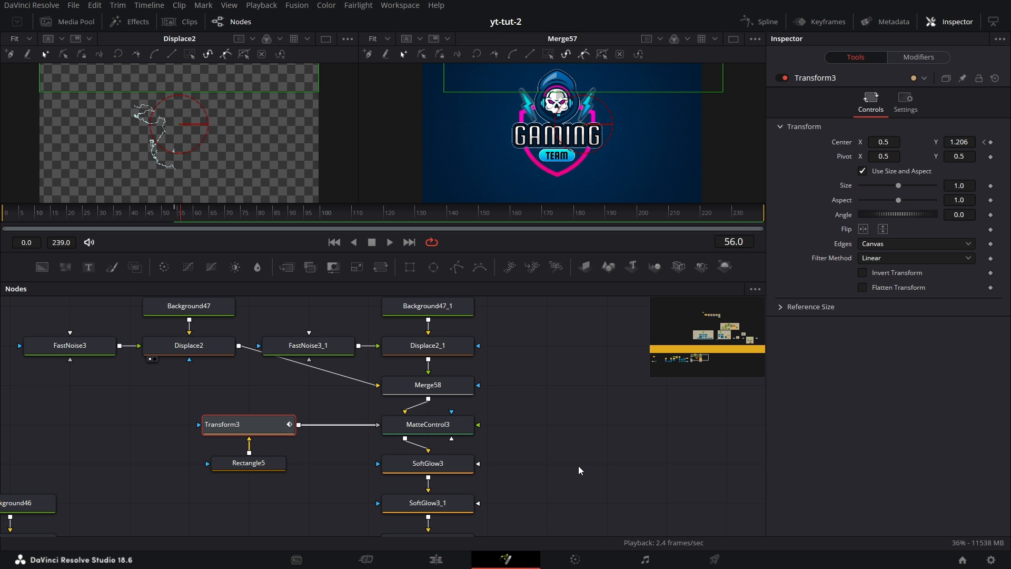
{"action": "left_click_drag", "start_coordinate": [966, 144], "coordinate": [908, 144]}
{"action": "double_click", "coordinate": [973, 142]}
{"action": "type", "text": "0.5"}
{"action": "key", "text": "Tab"}
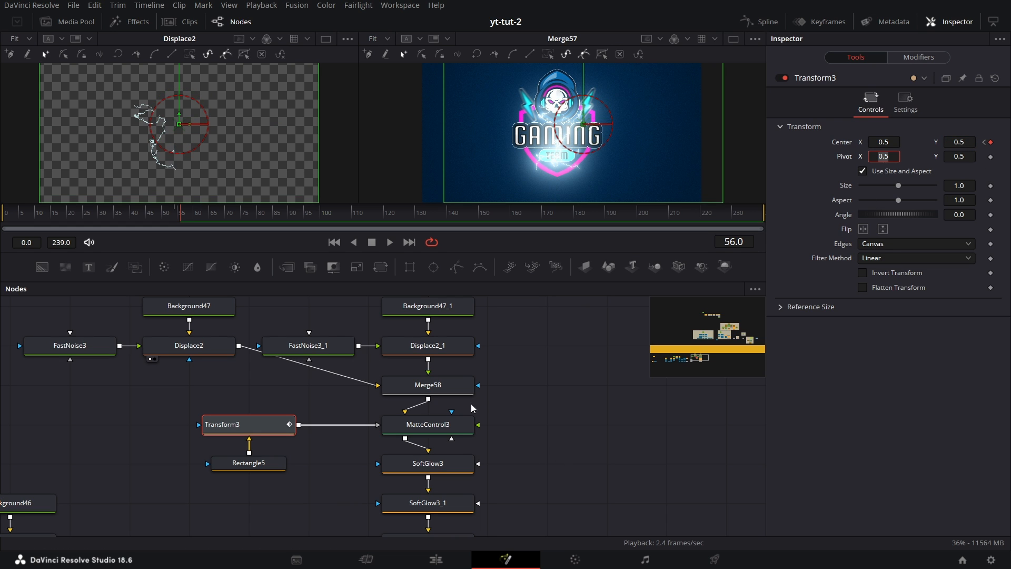
Add a center keyframe at frame 80, then set Transform3's center Y to 1.425 at frame 83.
{"action": "left_click_drag", "start_coordinate": [186, 214], "coordinate": [258, 220]}
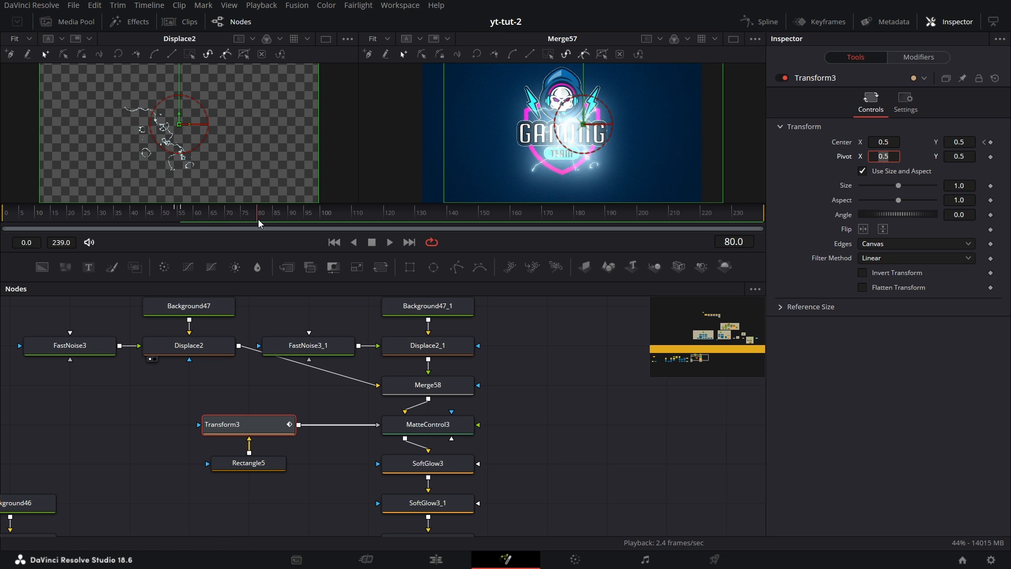
{"action": "left_click", "coordinate": [991, 143]}
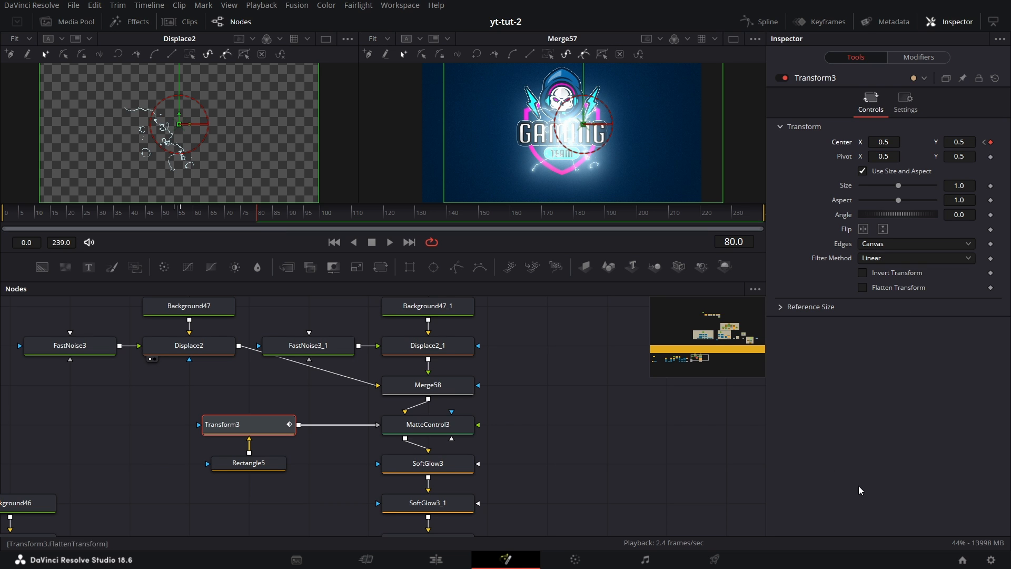
{"action": "key", "text": "space"}
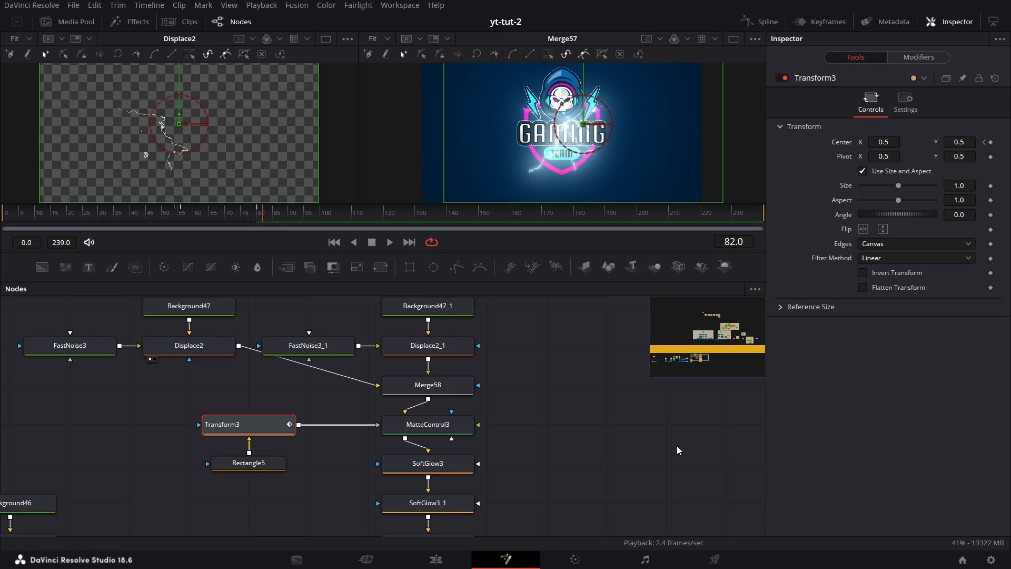
{"action": "left_click_drag", "start_coordinate": [960, 141], "coordinate": [998, 142]}
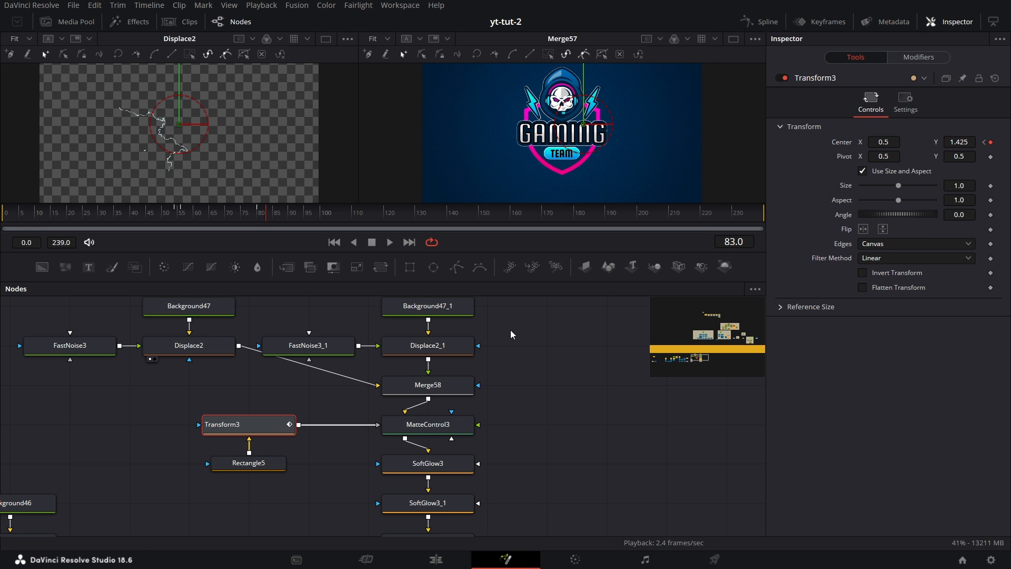
Play back the animation to preview the mask sweeping across the glow.
{"action": "scroll", "coordinate": [549, 451], "scroll_direction": "down", "scroll_amount": 1}
{"action": "scroll", "coordinate": [549, 451], "scroll_direction": "down", "scroll_amount": 5}
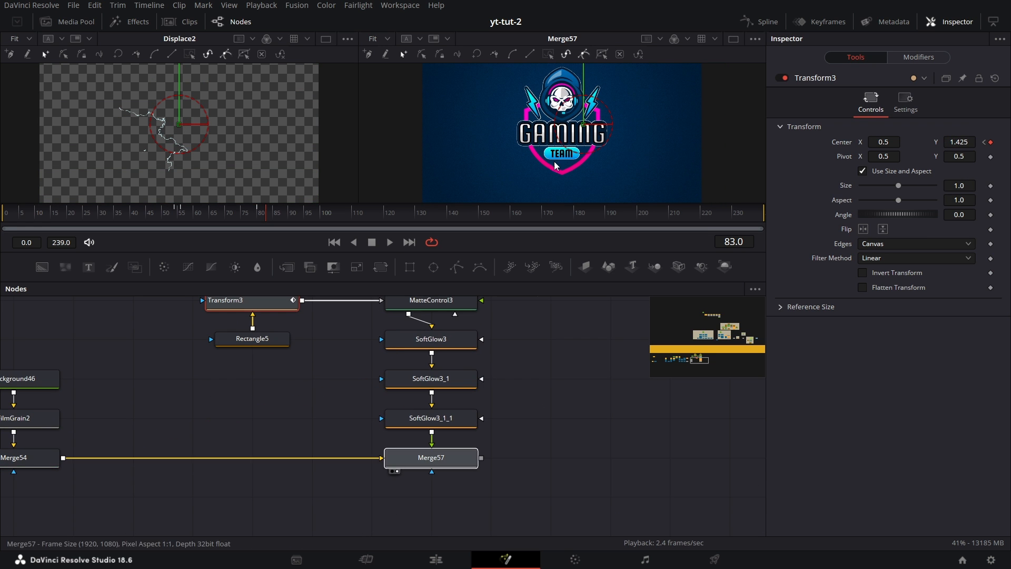
{"action": "left_click", "coordinate": [162, 222]}
{"action": "left_click", "coordinate": [555, 412]}
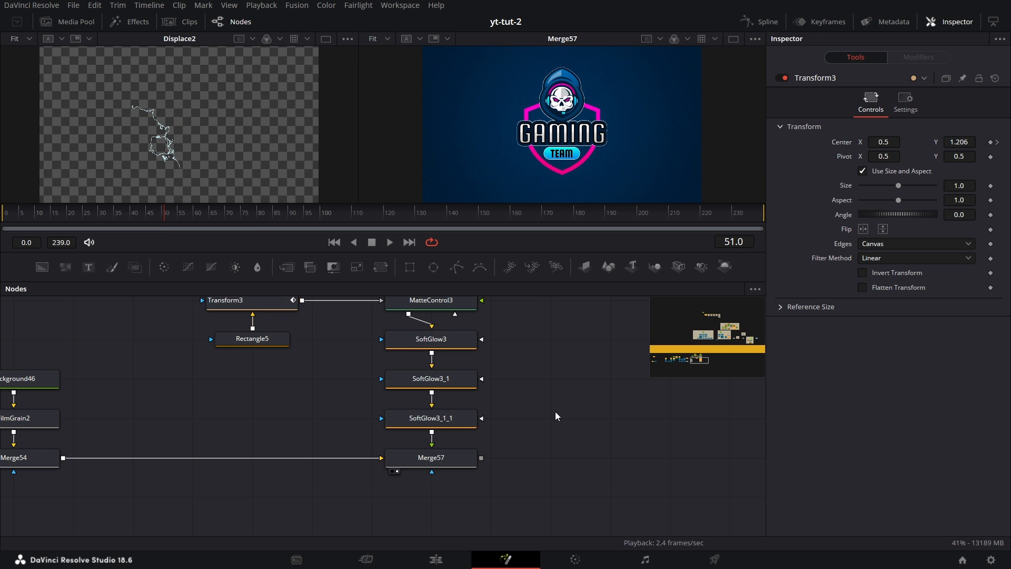
{"action": "left_click", "coordinate": [390, 243]}
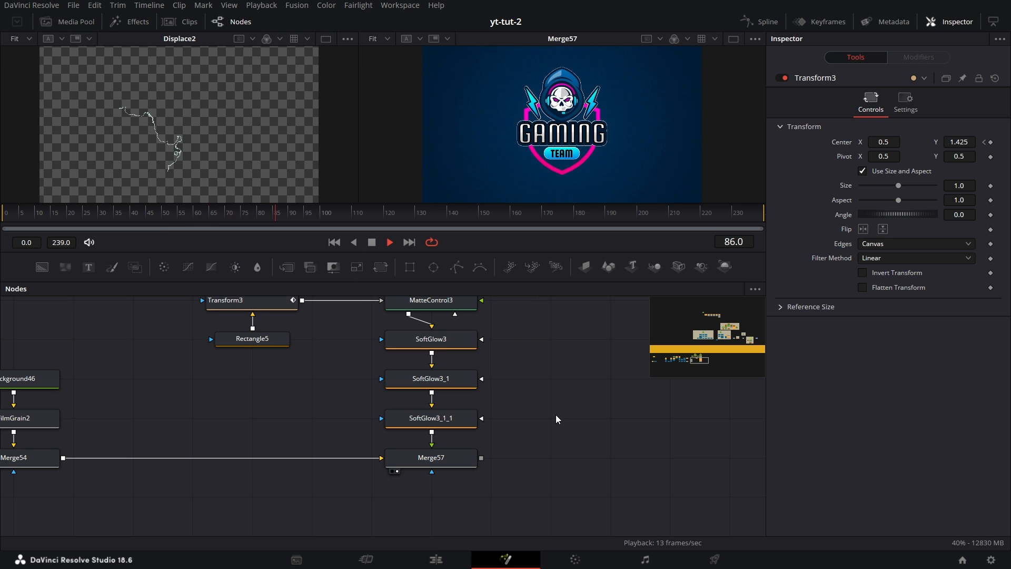
{"action": "left_click", "coordinate": [389, 242]}
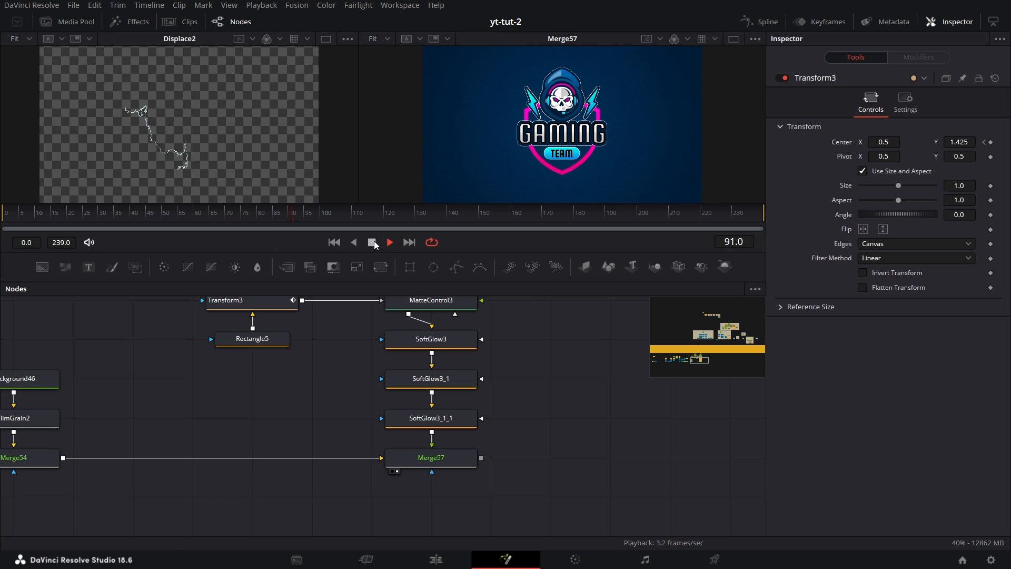
{"action": "left_click_drag", "start_coordinate": [273, 375], "coordinate": [264, 412]}
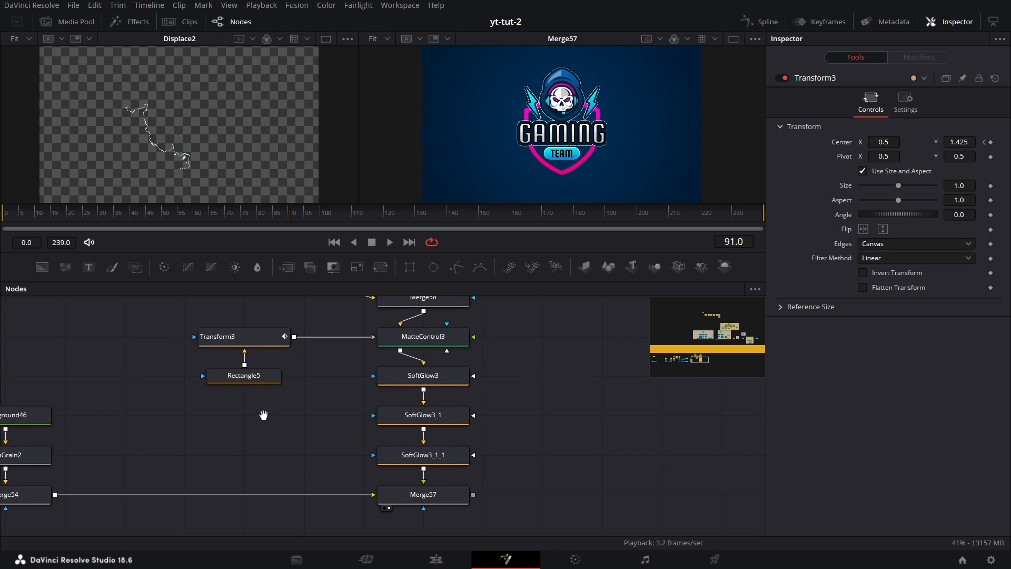
{"action": "left_click", "coordinate": [261, 342]}
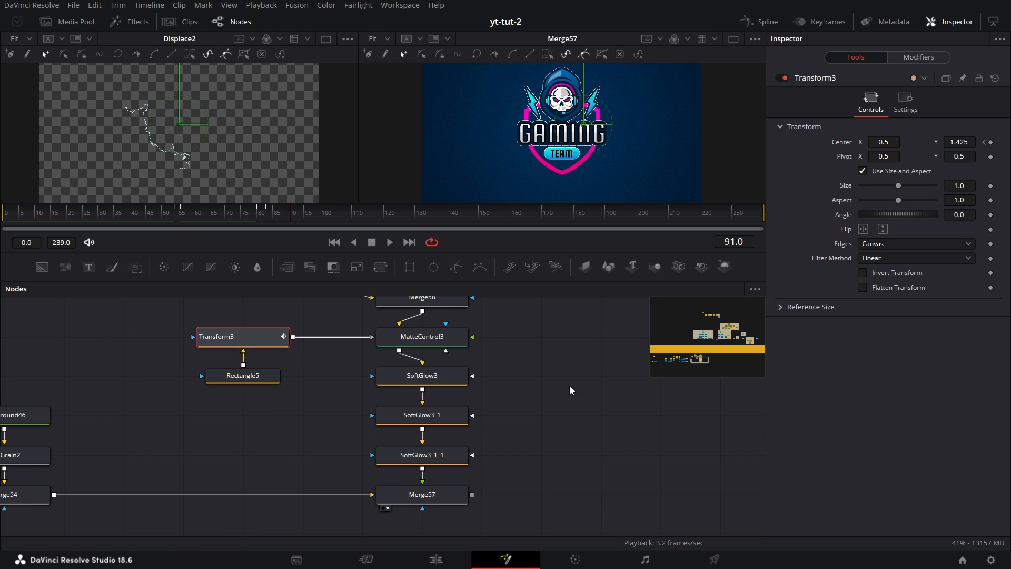
Examine Transform3's center keyframes in the Keyframes editor.
{"action": "left_click", "coordinate": [828, 22]}
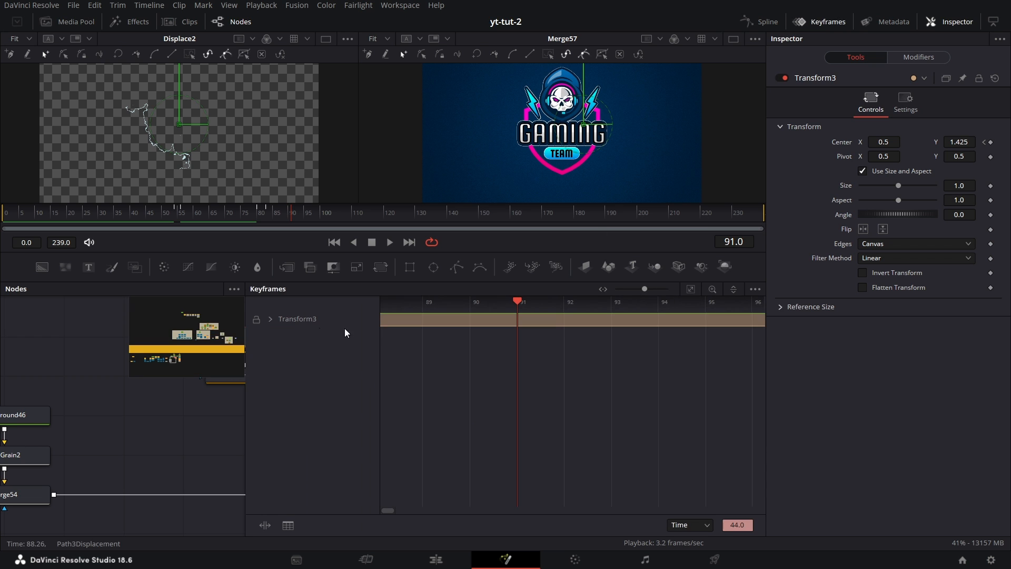
{"action": "left_click", "coordinate": [690, 290]}
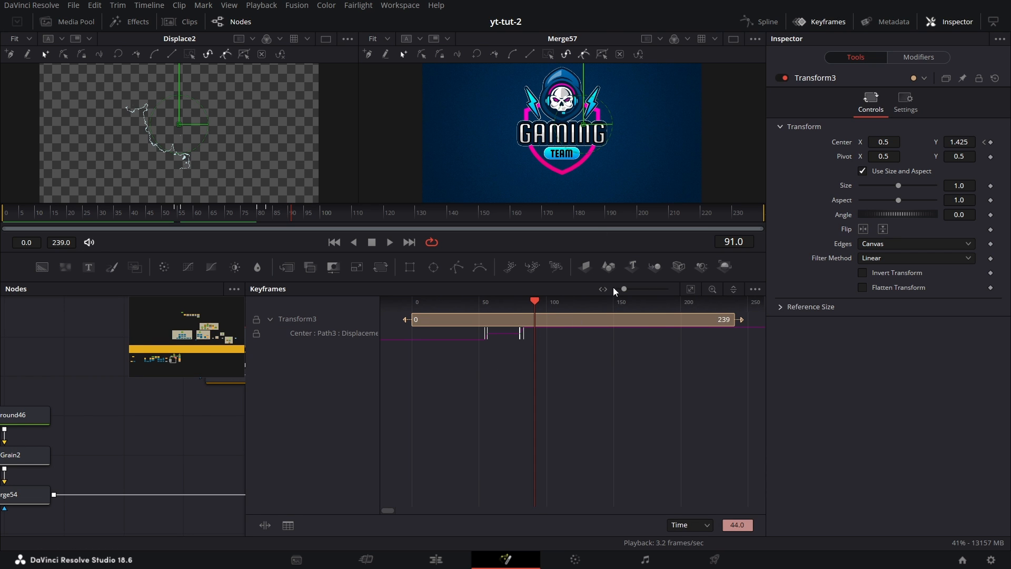
{"action": "left_click_drag", "start_coordinate": [625, 290], "coordinate": [650, 296]}
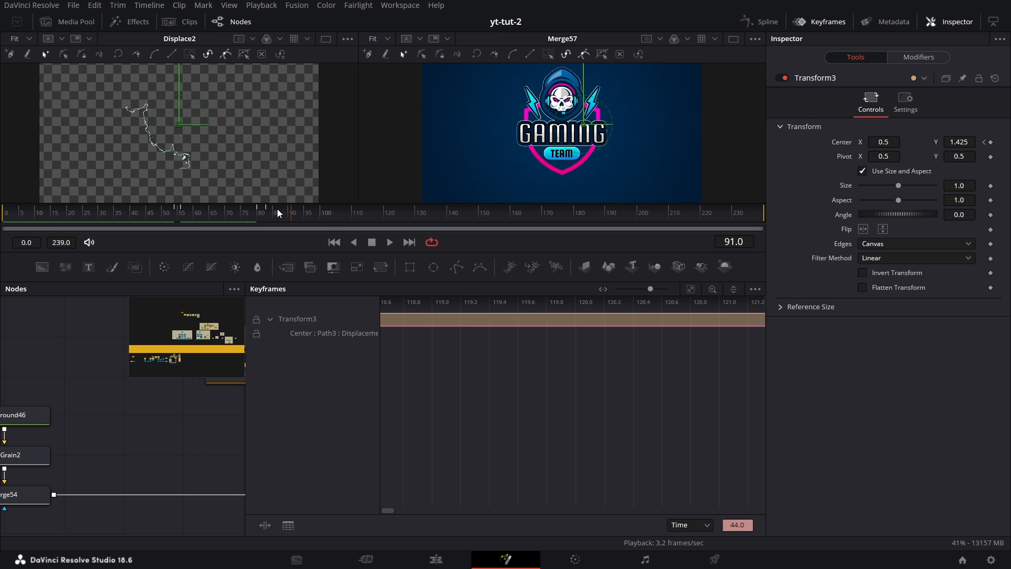
{"action": "left_click", "coordinate": [255, 214]}
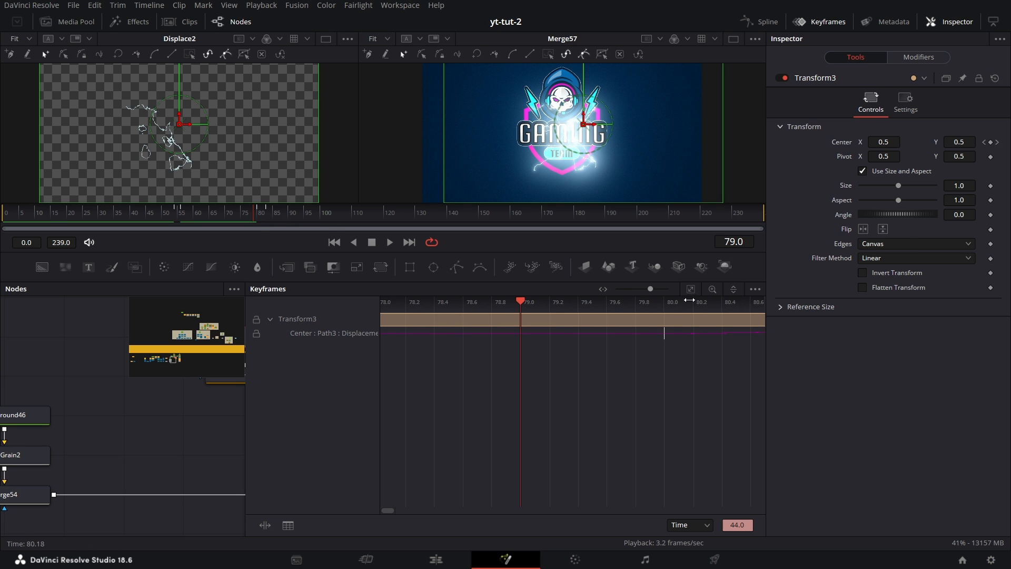
{"action": "left_click_drag", "start_coordinate": [650, 291], "coordinate": [642, 290]}
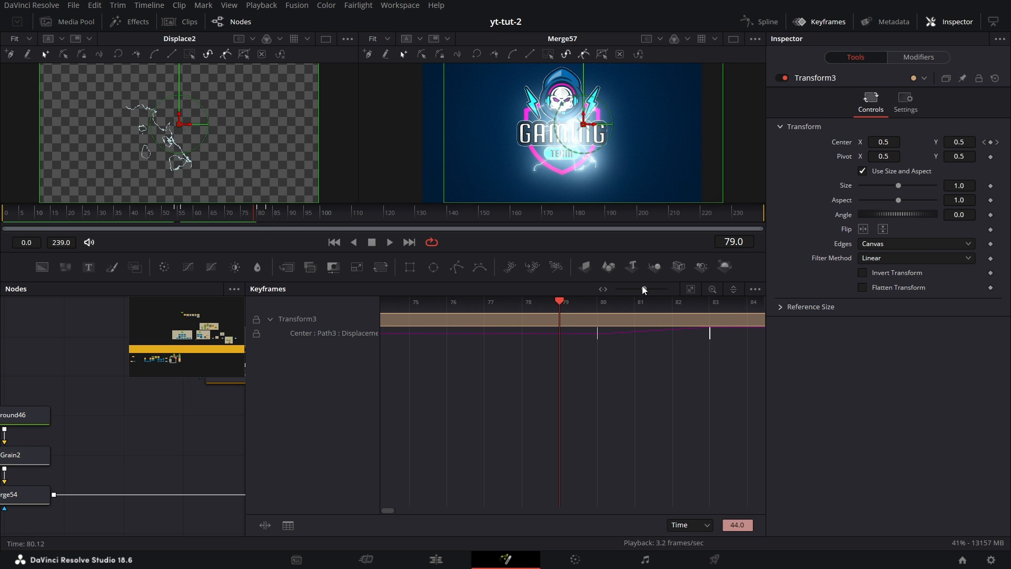
{"action": "left_click_drag", "start_coordinate": [673, 401], "coordinate": [489, 392]}
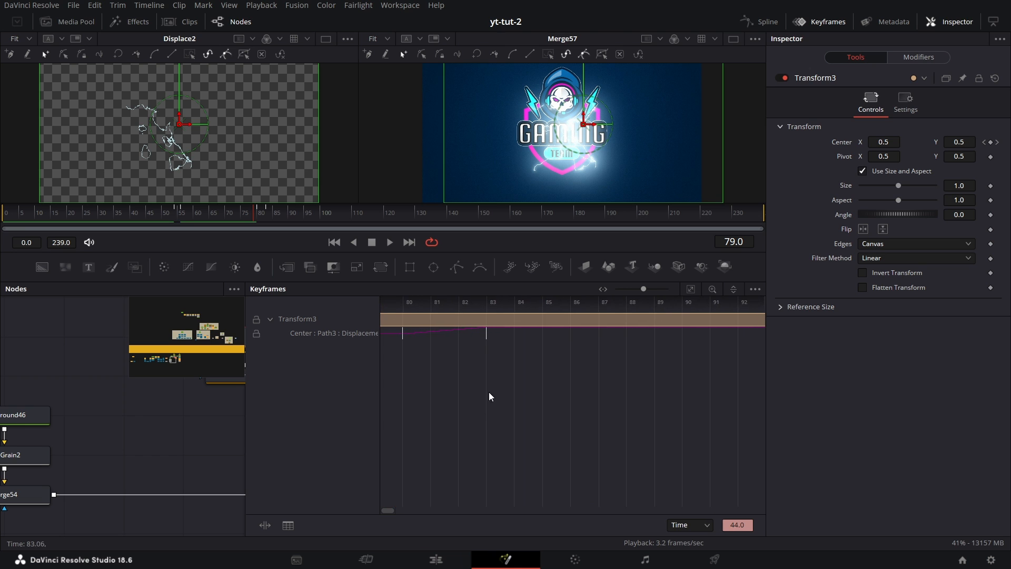
{"action": "left_click", "coordinate": [485, 336]}
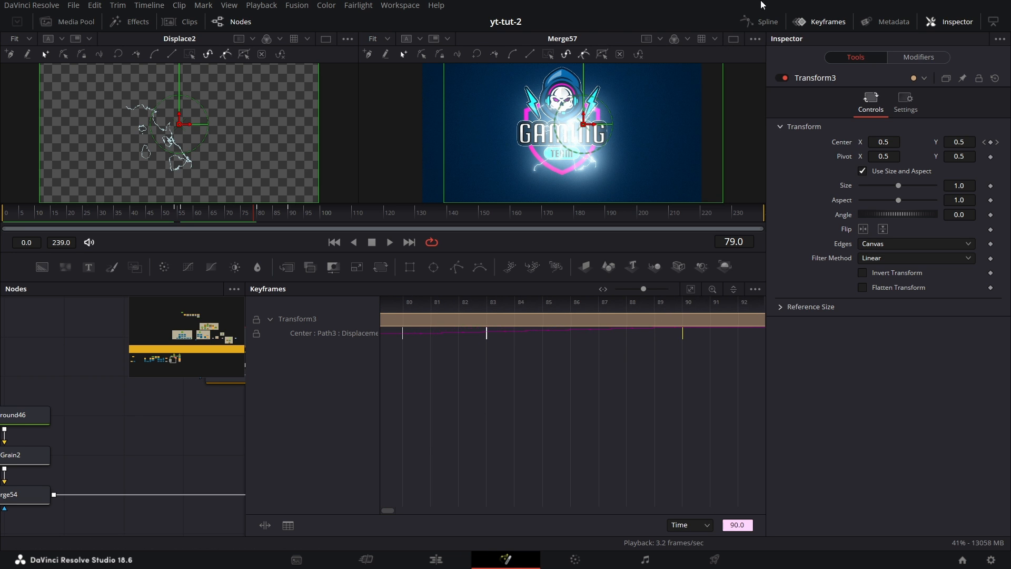
Close the Keyframes editor and scrub the timeline around frames 60 to 90 to check the reveal.
{"action": "left_click", "coordinate": [828, 21]}
{"action": "left_click", "coordinate": [562, 451]}
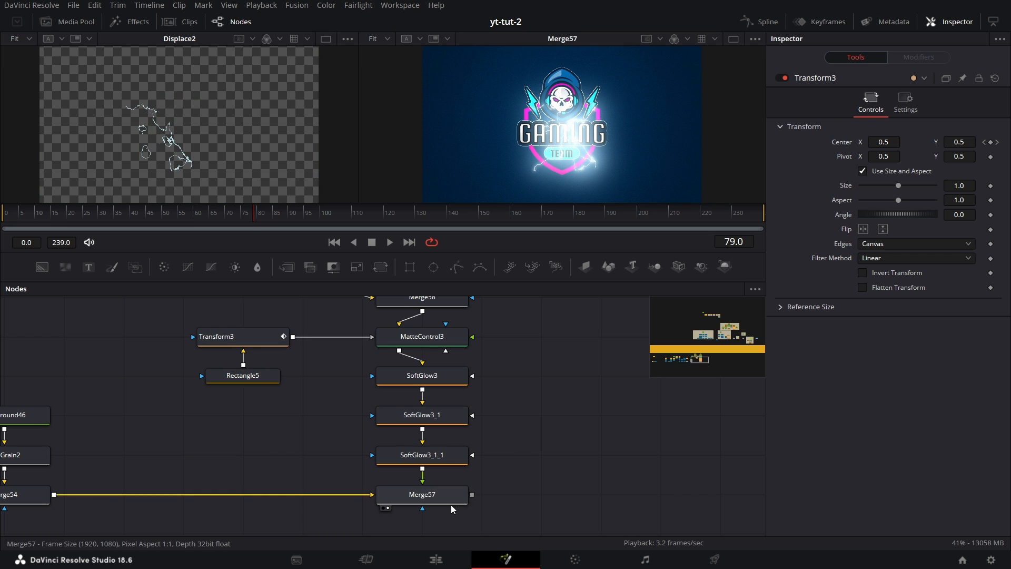
{"action": "left_click", "coordinate": [235, 211]}
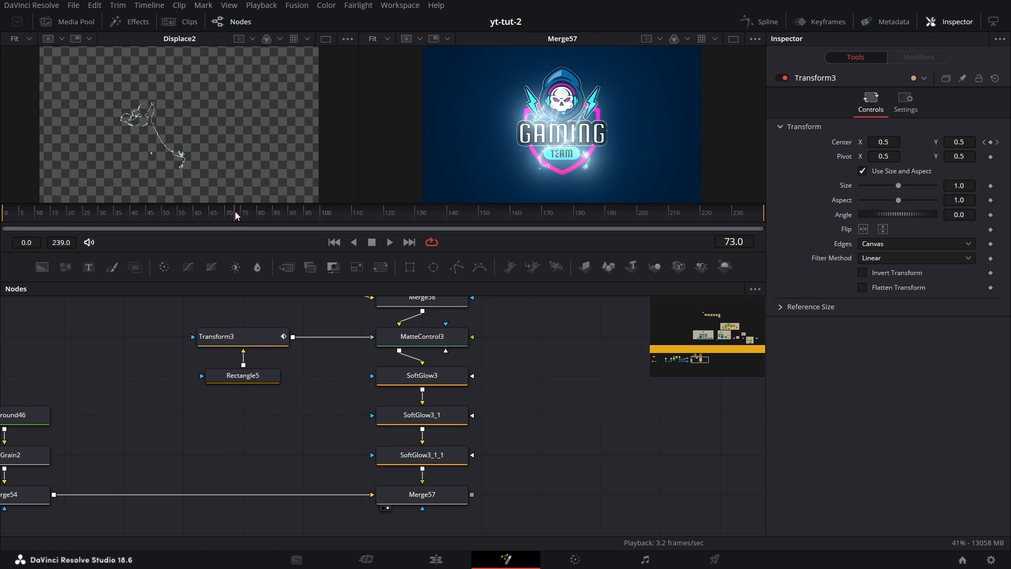
{"action": "left_click", "coordinate": [390, 242]}
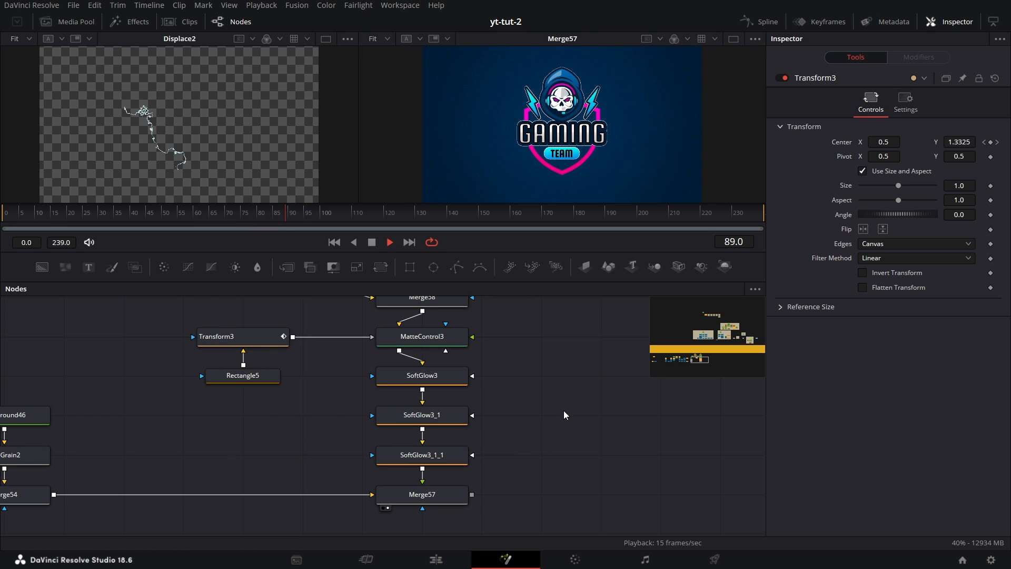
{"action": "left_click_drag", "start_coordinate": [126, 216], "coordinate": [184, 214]}
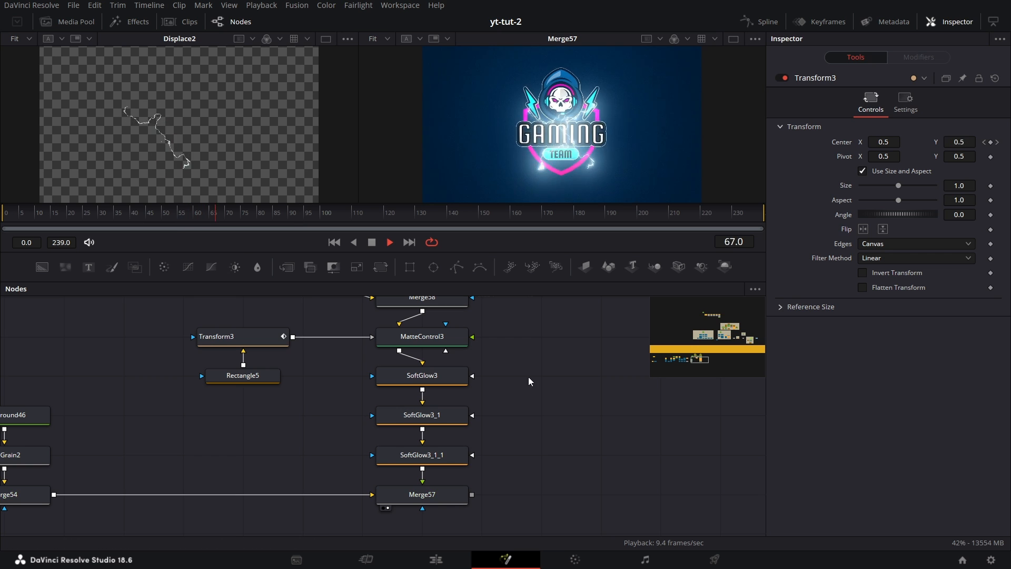
Enlarge the viewer to a single panel and play back the animation from the start to preview the logo reveal.
{"action": "left_click", "coordinate": [181, 214]}
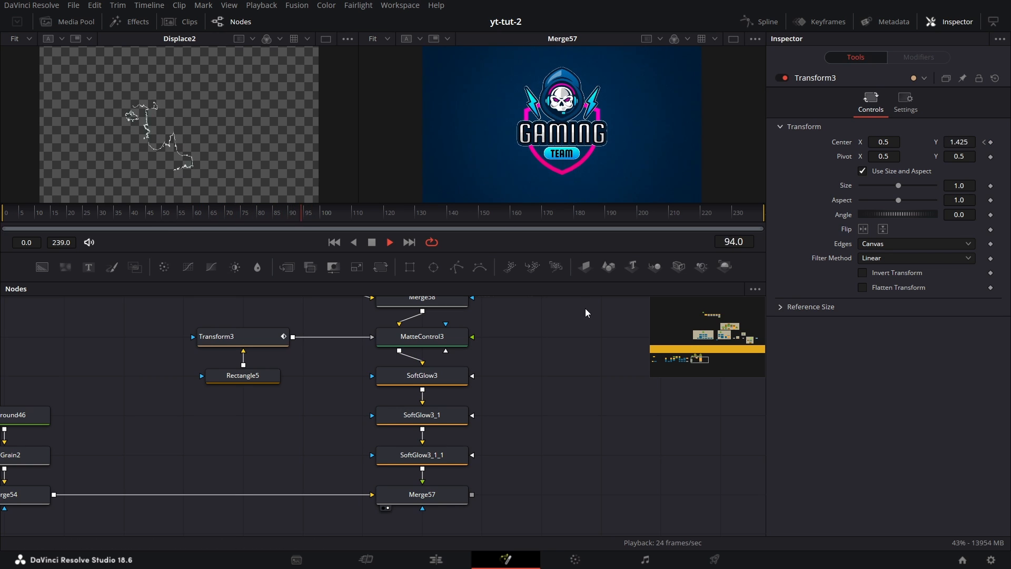
{"action": "left_click", "coordinate": [374, 242]}
{"action": "left_click_drag", "start_coordinate": [491, 409], "coordinate": [523, 405]}
{"action": "left_click", "coordinate": [8, 216]}
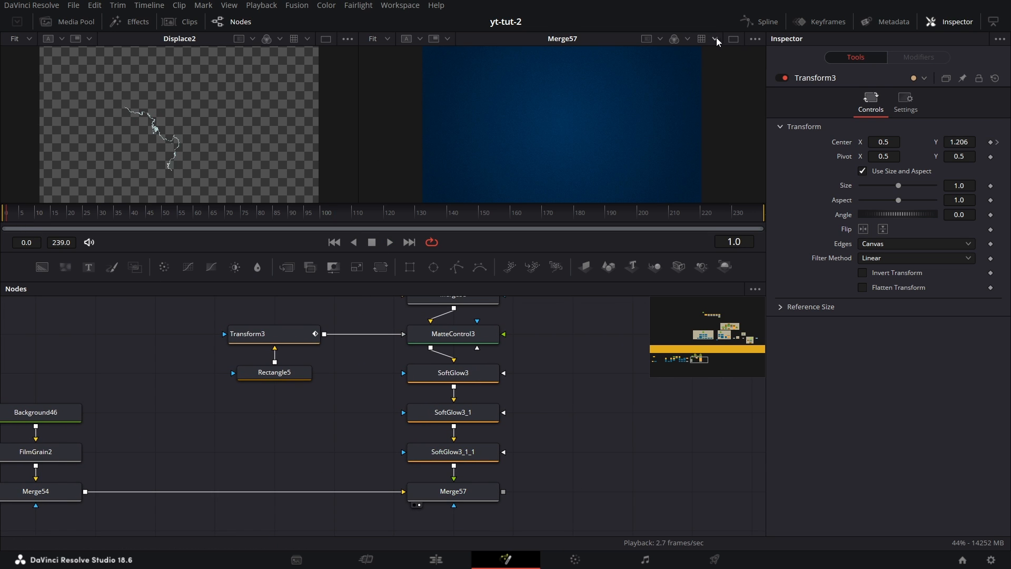
{"action": "left_click", "coordinate": [733, 39]}
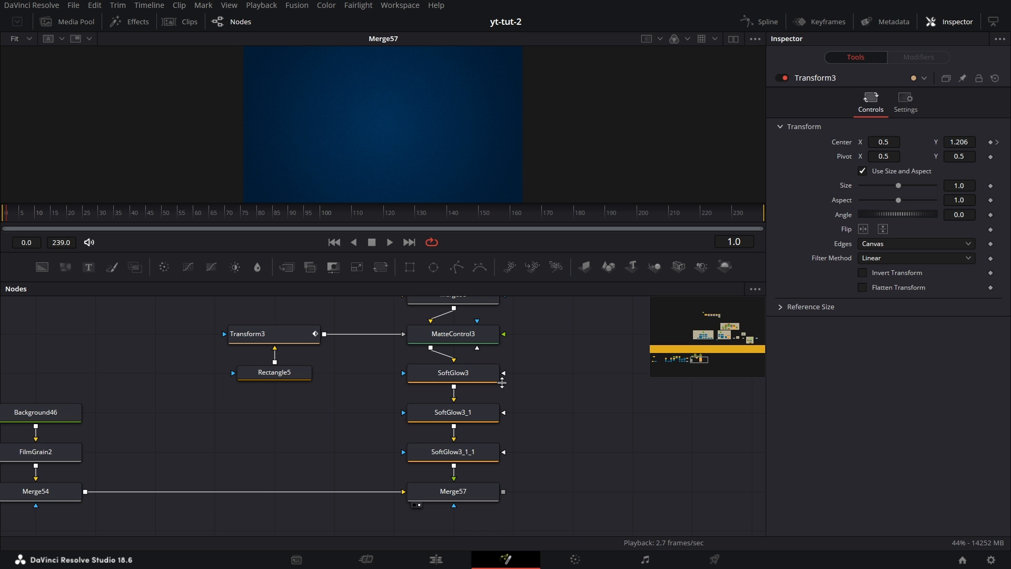
{"action": "left_click_drag", "start_coordinate": [544, 251], "coordinate": [543, 399]}
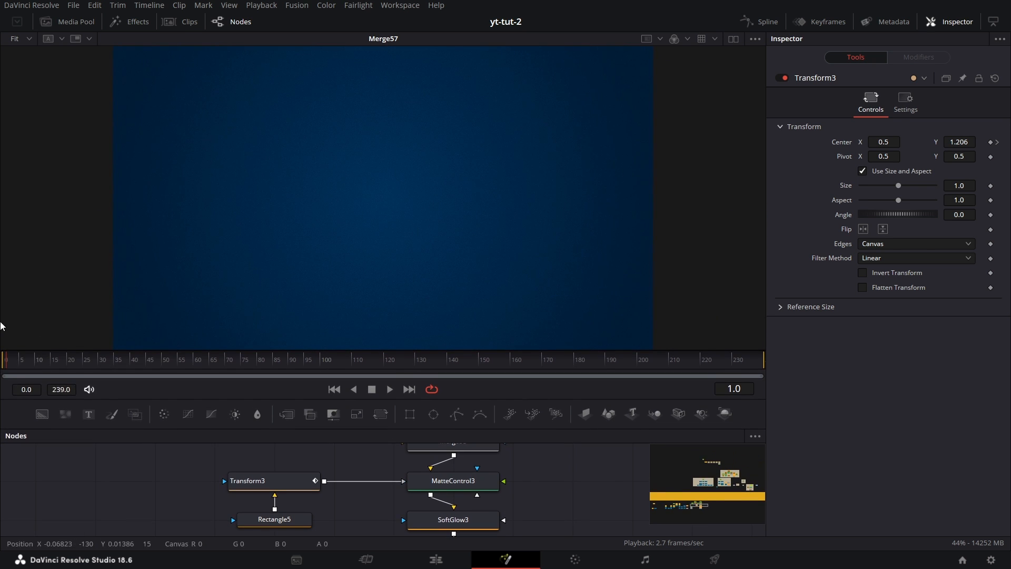
{"action": "left_click", "coordinate": [387, 390]}
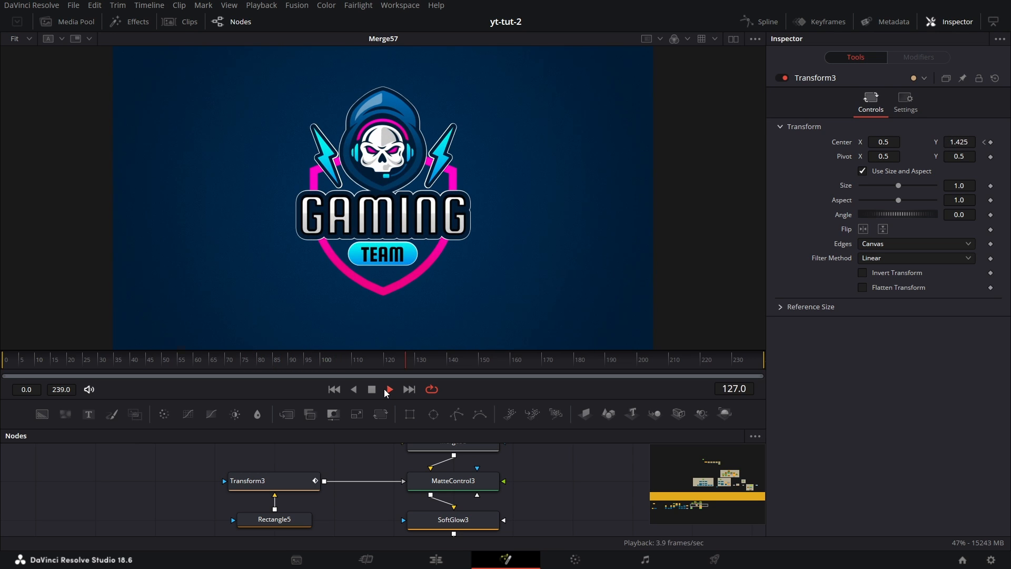
{"action": "left_click", "coordinate": [8, 365]}
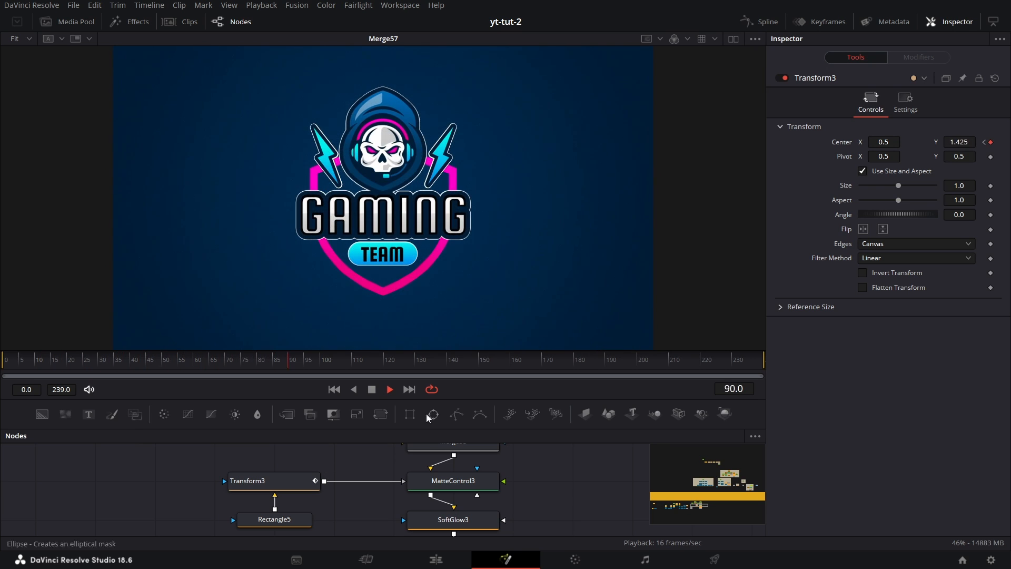
{"action": "left_click", "coordinate": [389, 390]}
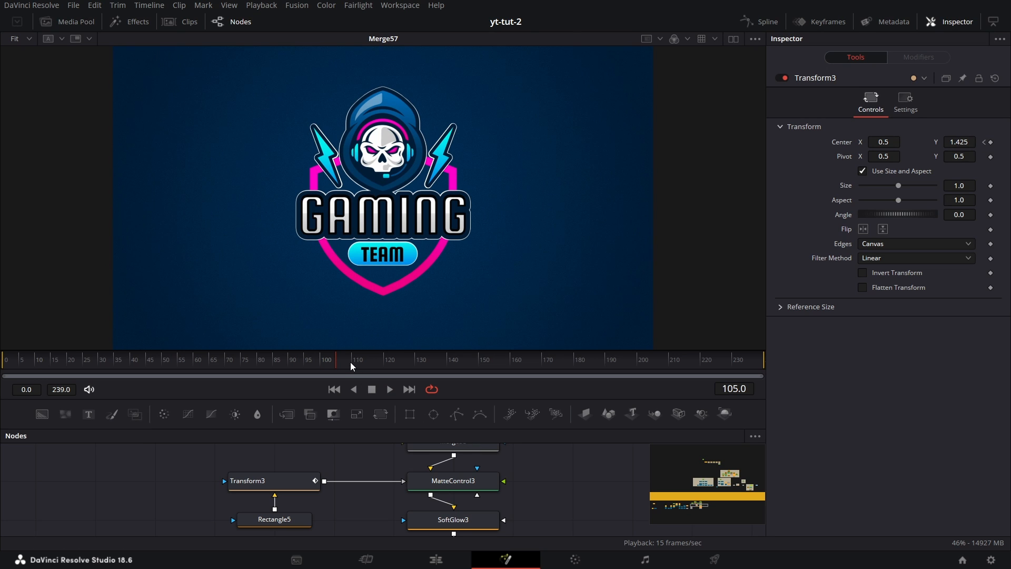
{"action": "left_click_drag", "start_coordinate": [533, 428], "coordinate": [532, 266]}
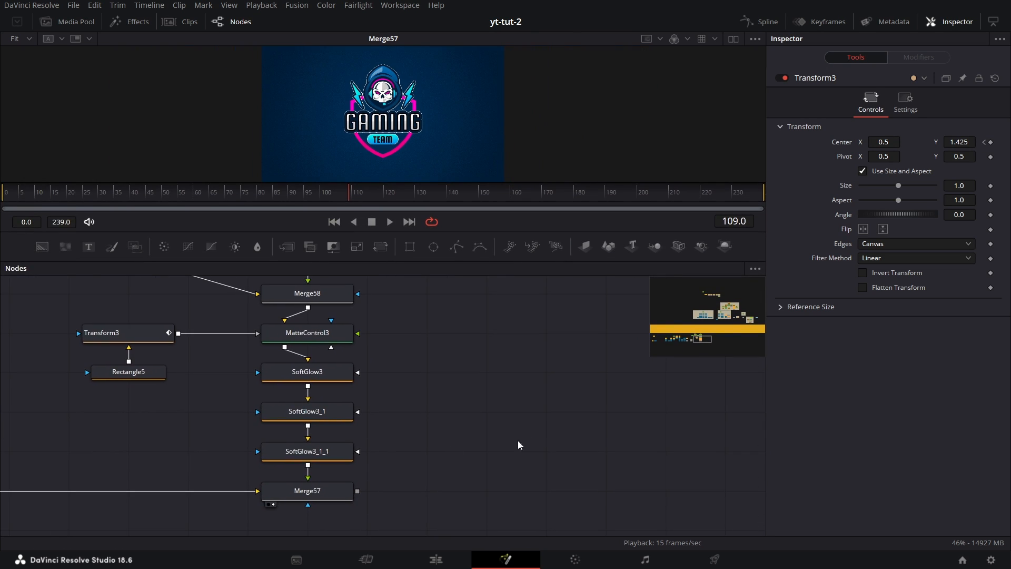
Add a Brightness/Contrast node after Merge57.
{"action": "key", "text": "shift+space"}
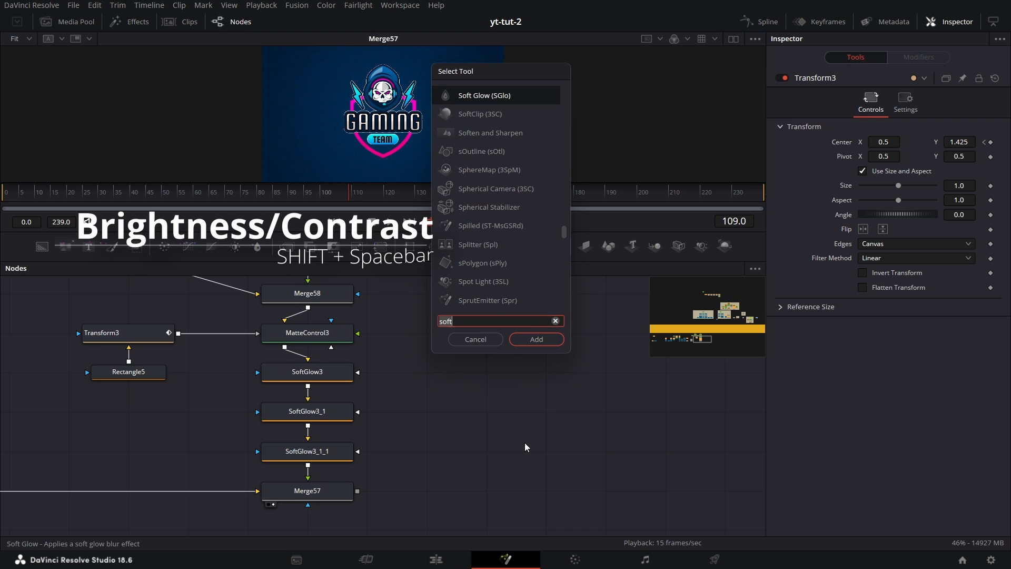
{"action": "type", "text": "brigh"}
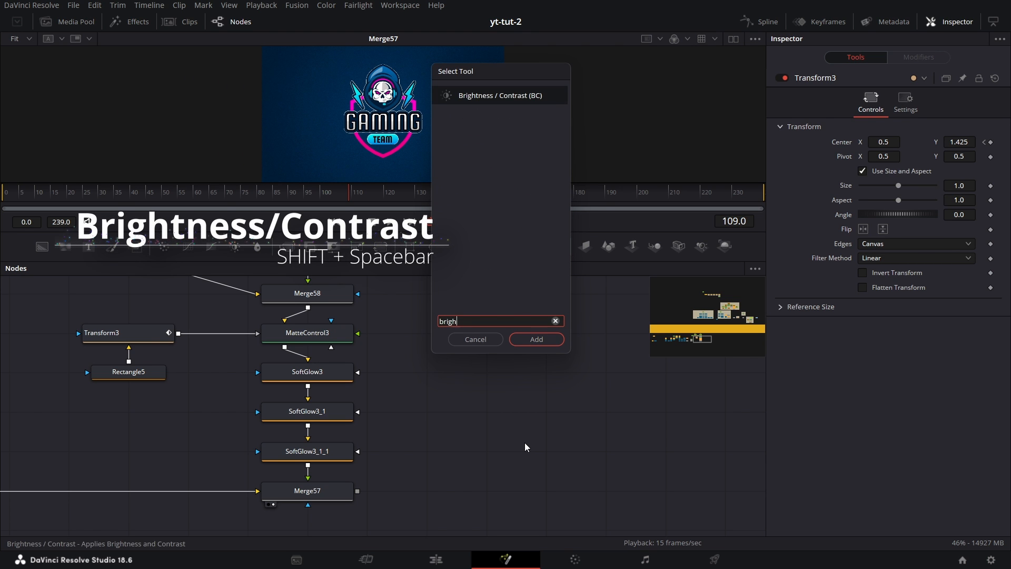
{"action": "key", "text": "Return"}
{"action": "left_click_drag", "start_coordinate": [525, 446], "coordinate": [376, 491]}
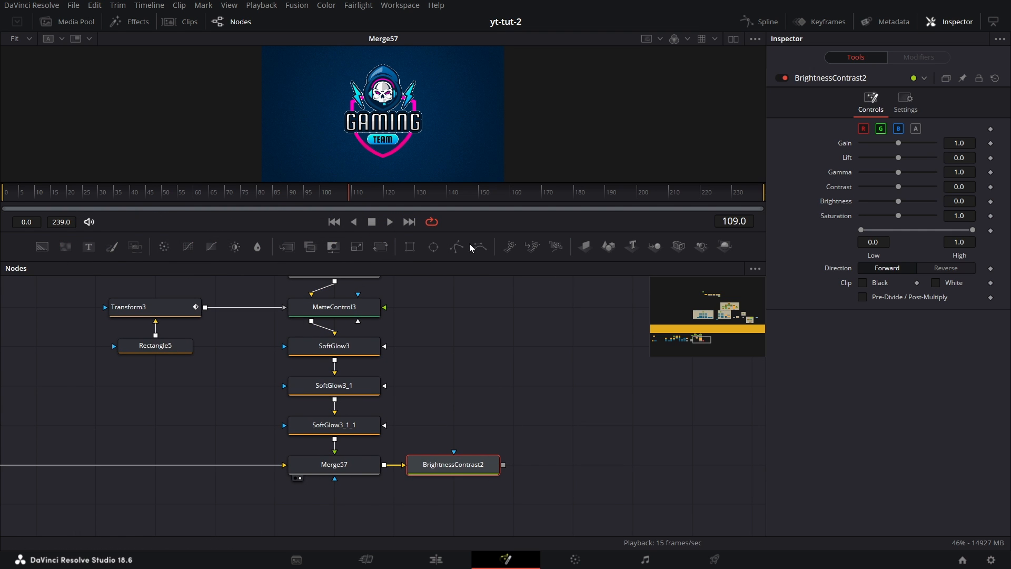
Add a Rectangle mask and set its width to about 0.041, height to 1.0 and angle to -35.
{"action": "left_click_drag", "start_coordinate": [409, 246], "coordinate": [447, 514]}
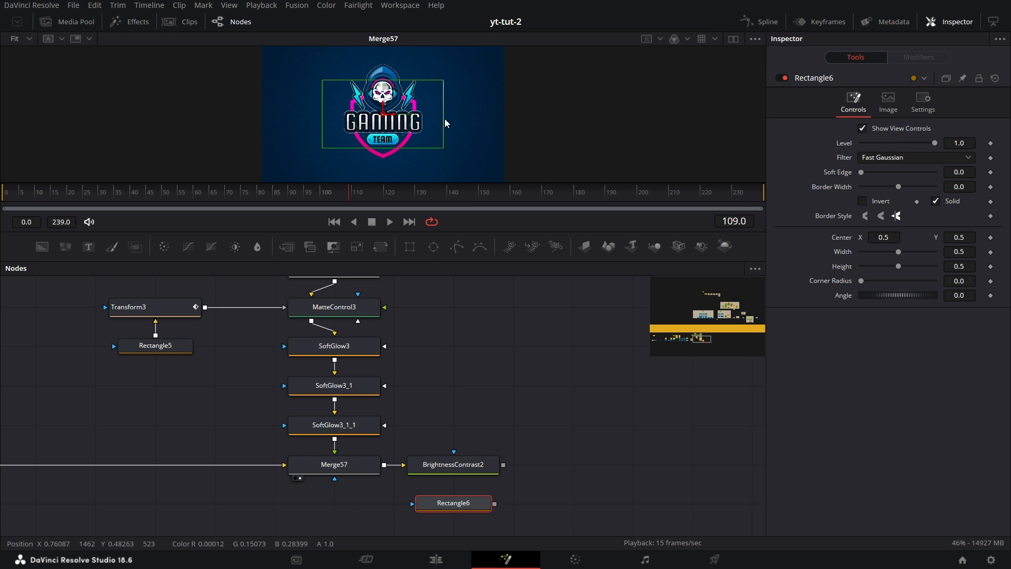
{"action": "left_click_drag", "start_coordinate": [444, 118], "coordinate": [387, 114]}
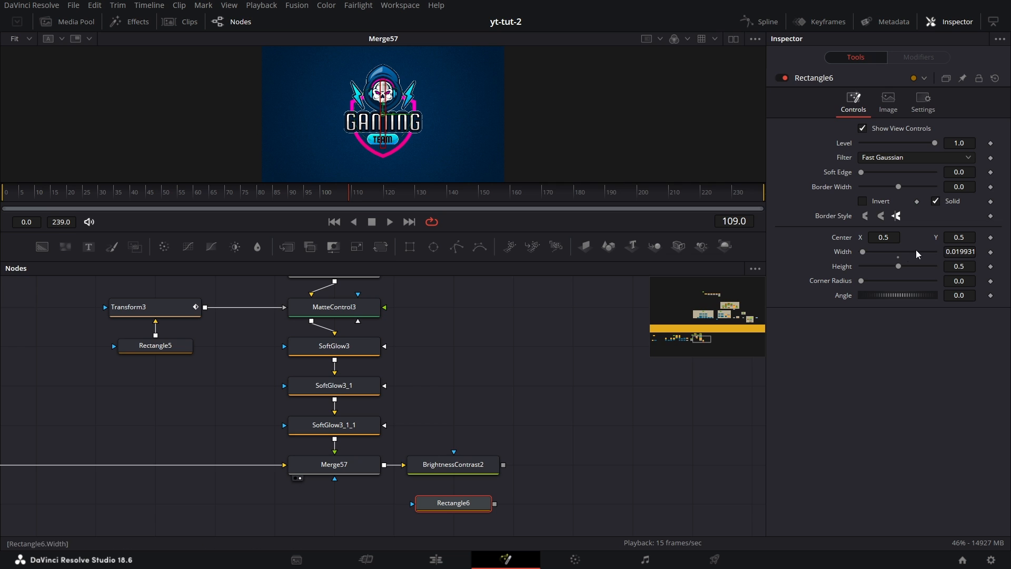
{"action": "left_click", "coordinate": [971, 296]}
{"action": "key", "text": "Tab"}
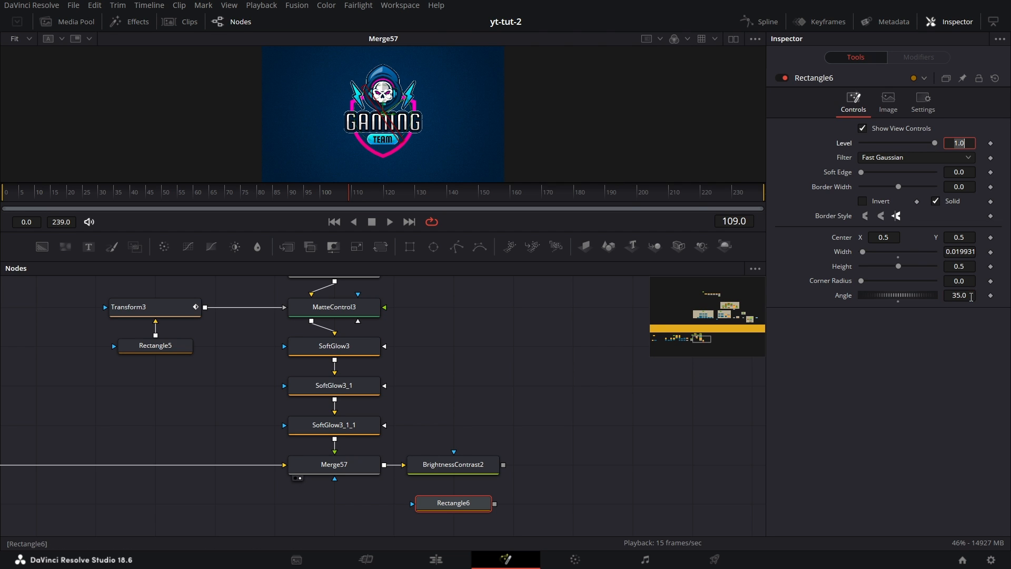
{"action": "left_click", "coordinate": [953, 295]}
{"action": "type", "text": "-"}
{"action": "key", "text": "Tab"}
{"action": "left_click_drag", "start_coordinate": [961, 253], "coordinate": [973, 252]}
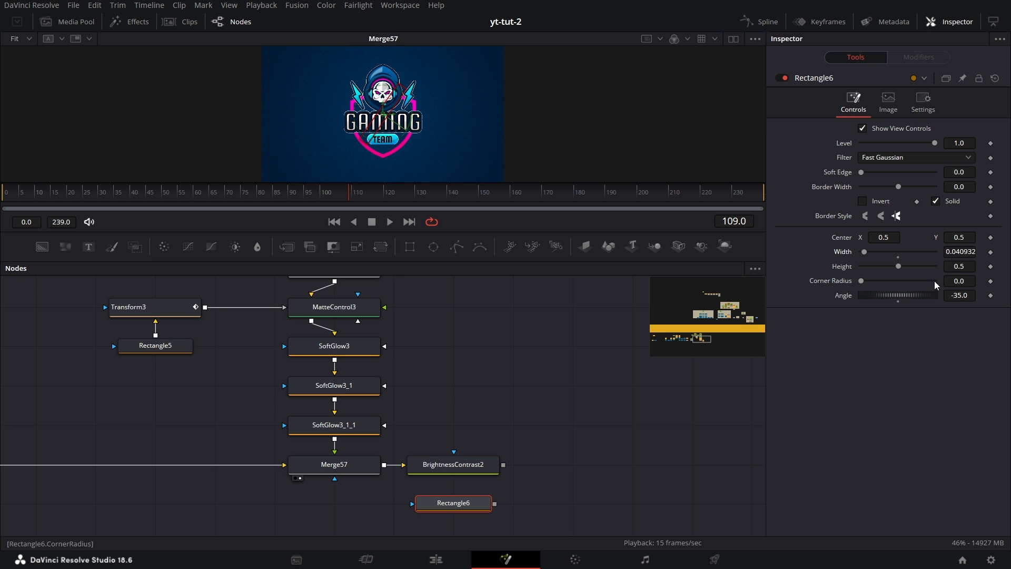
{"action": "left_click_drag", "start_coordinate": [898, 266], "coordinate": [936, 267]}
Insert a Transform node between the rectangle mask and the Brightness/Contrast node's mask input.
{"action": "left_click_drag", "start_coordinate": [476, 506], "coordinate": [477, 455]}
{"action": "left_click_drag", "start_coordinate": [380, 246], "coordinate": [457, 440]}
{"action": "left_click_drag", "start_coordinate": [505, 466], "coordinate": [448, 427]}
{"action": "left_click_drag", "start_coordinate": [505, 466], "coordinate": [465, 384]}
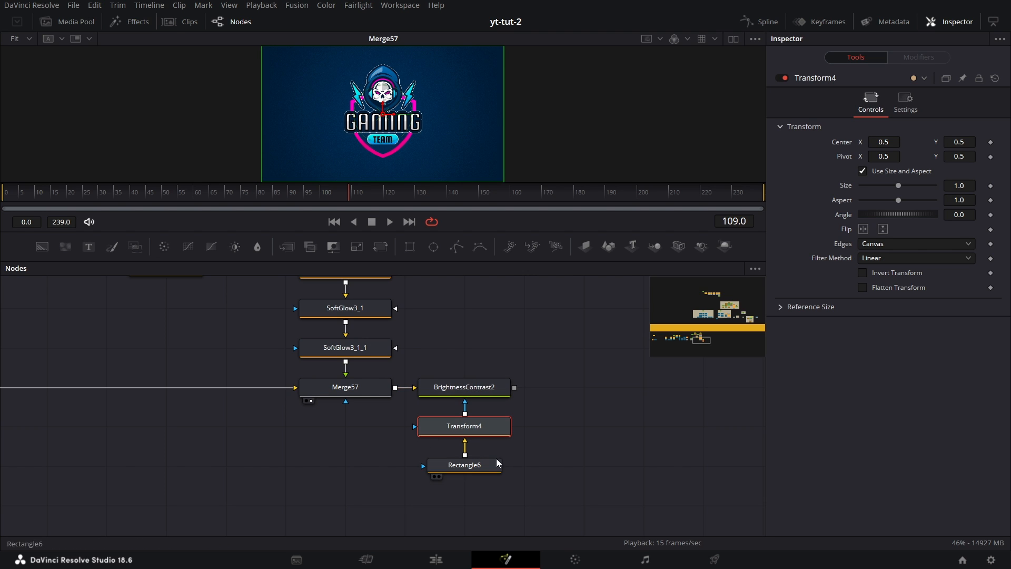
Set the Brightness/Contrast node's gain to 5.0.
{"action": "left_click", "coordinate": [486, 391]}
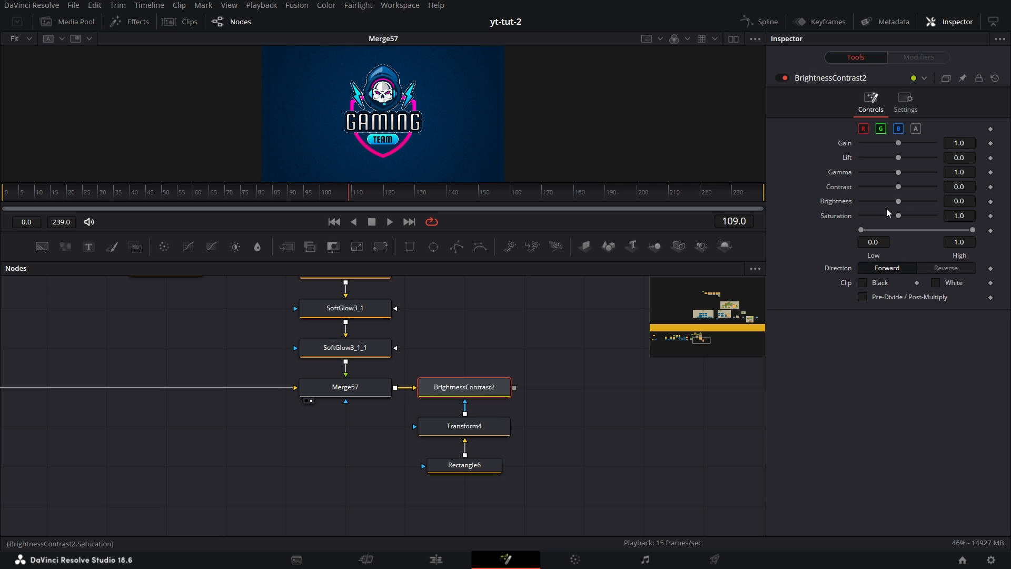
{"action": "left_click_drag", "start_coordinate": [899, 143], "coordinate": [992, 147]}
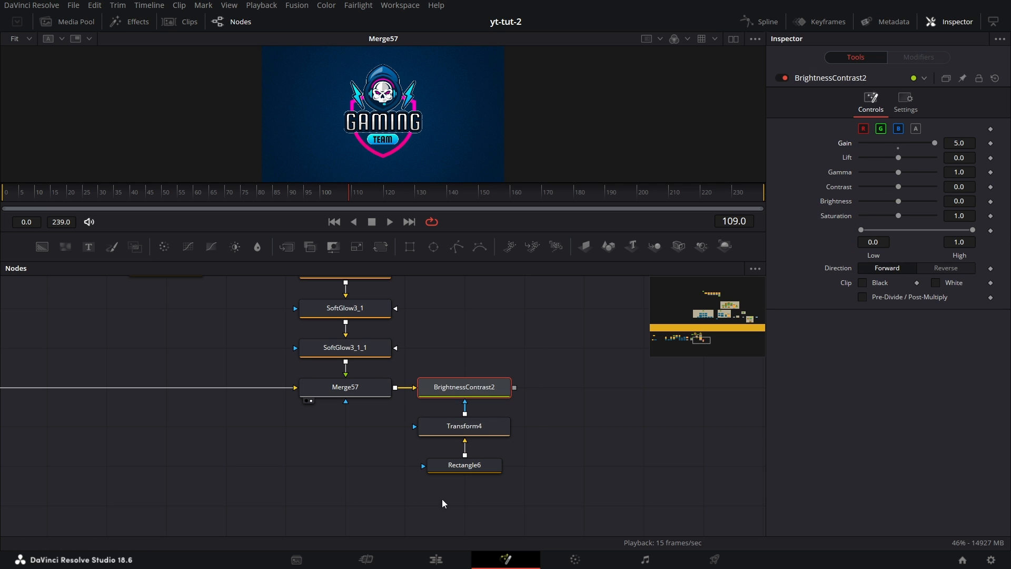
Keyframe Transform4's center X at -0.006 on frame 100 and at 1.298 on frame 120.
{"action": "left_click", "coordinate": [481, 431]}
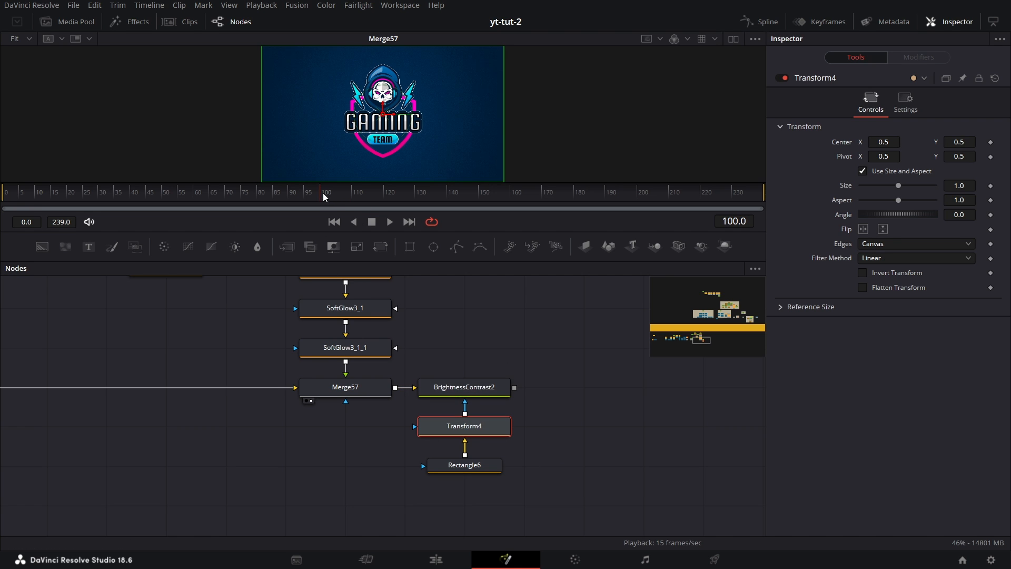
{"action": "left_click", "coordinate": [990, 142]}
{"action": "left_click_drag", "start_coordinate": [883, 141], "coordinate": [840, 142]}
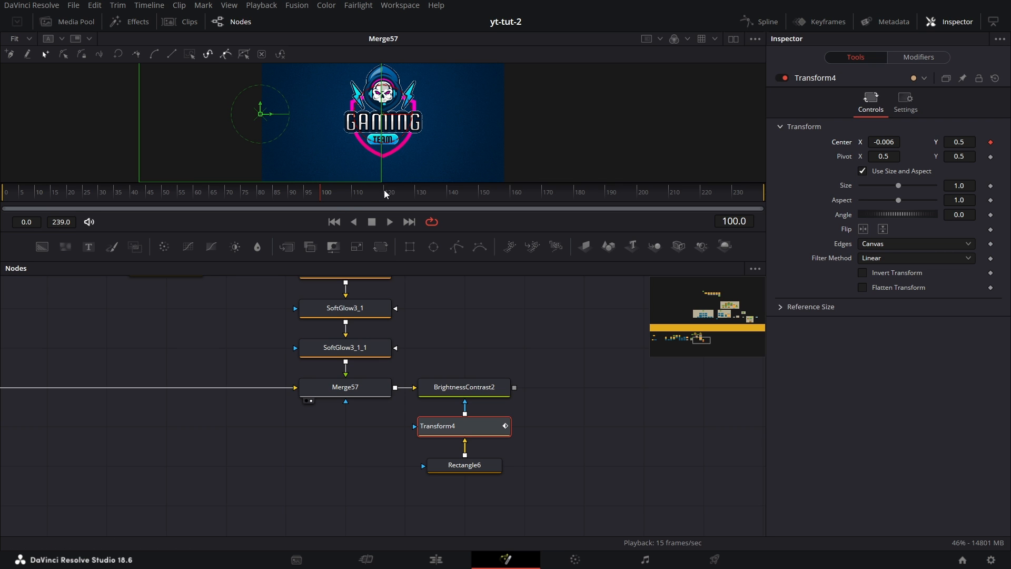
{"action": "left_click_drag", "start_coordinate": [883, 142], "coordinate": [952, 142]}
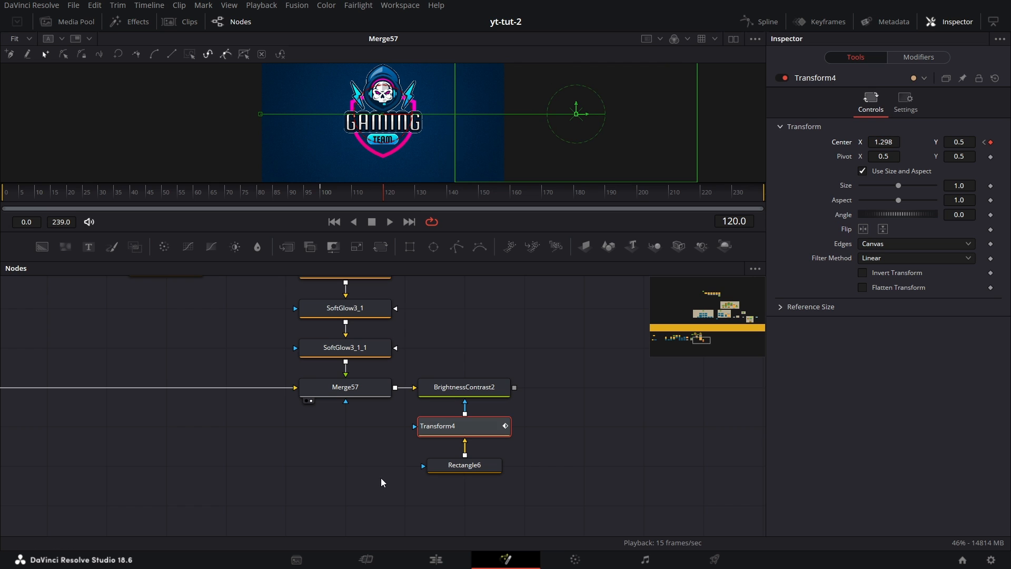
View the Brightness/Contrast output at frame 93 and set the rectangle mask's height to 1.5.
{"action": "left_click", "coordinate": [557, 403]}
{"action": "left_click", "coordinate": [463, 388]}
{"action": "left_click_drag", "start_coordinate": [415, 136], "coordinate": [415, 136]}
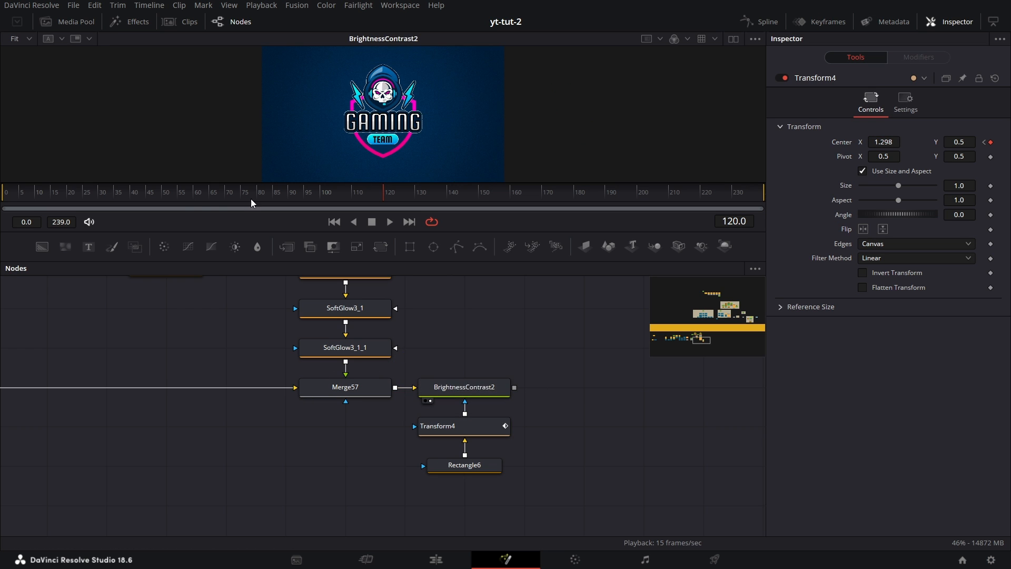
{"action": "left_click", "coordinate": [300, 193]}
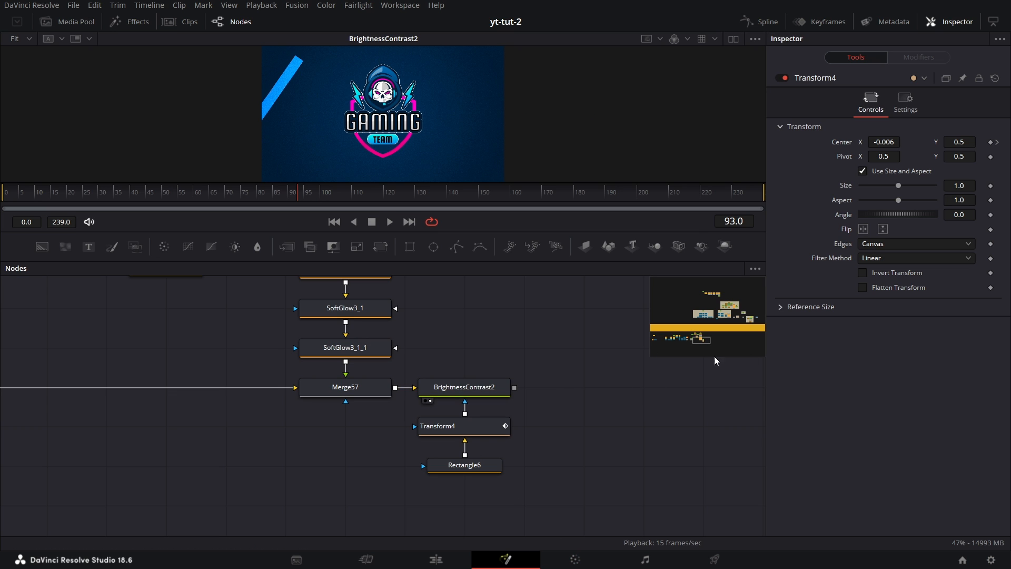
{"action": "left_click", "coordinate": [472, 467]}
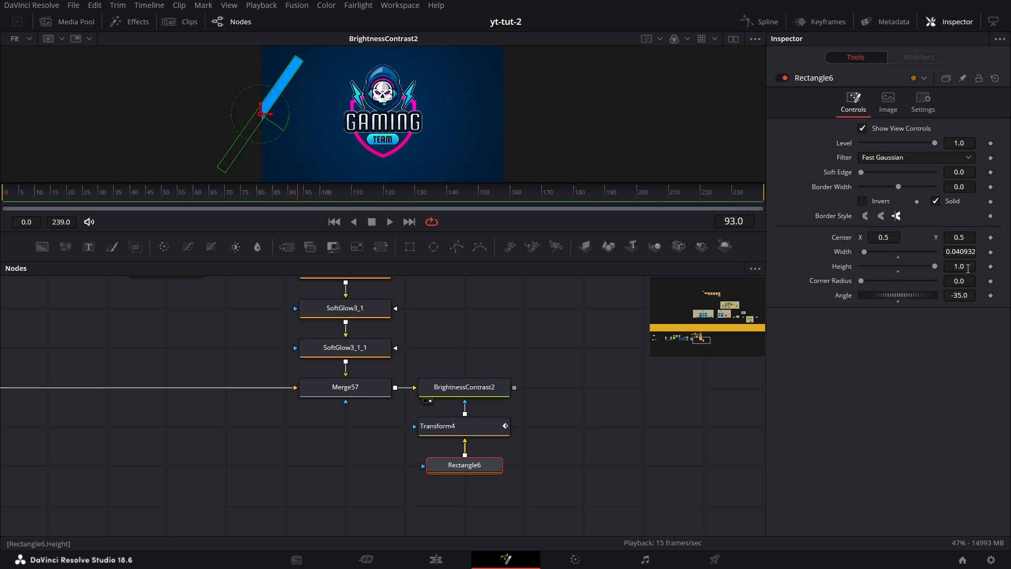
{"action": "key", "text": "Tab"}
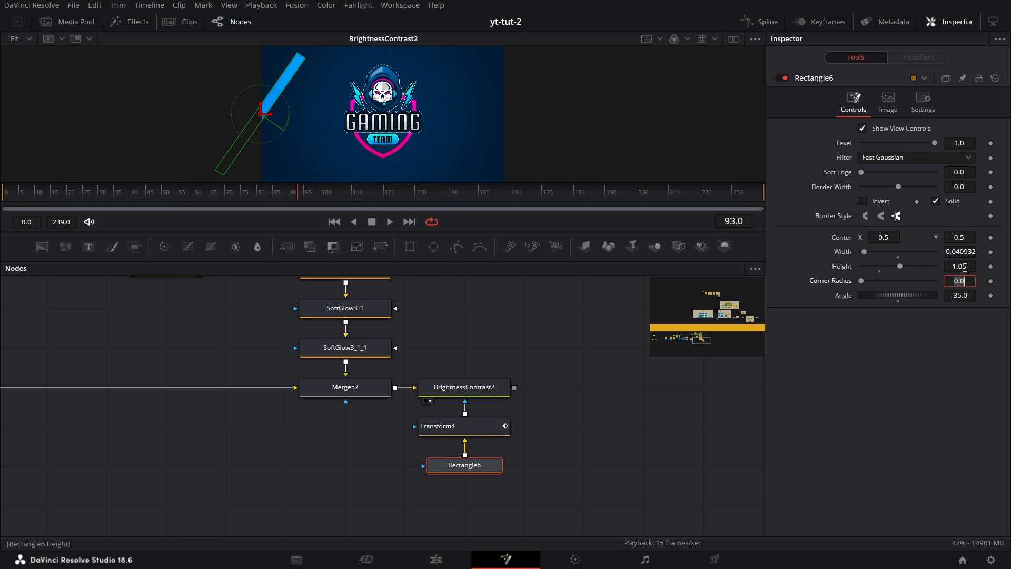
{"action": "left_click_drag", "start_coordinate": [536, 356], "coordinate": [537, 483]}
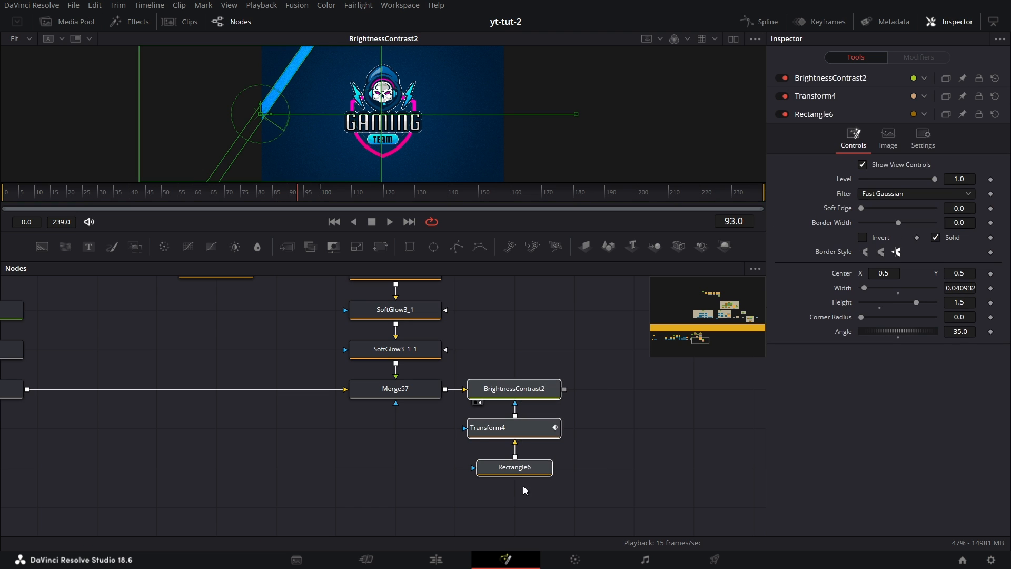
Move the Brightness/Contrast, Transform4 and Rectangle6 nodes next to Merge54.
{"action": "left_click", "coordinate": [461, 390]}
{"action": "left_click_drag", "start_coordinate": [541, 360], "coordinate": [501, 494]}
{"action": "left_click_drag", "start_coordinate": [497, 390], "coordinate": [200, 430]}
{"action": "left_click_drag", "start_coordinate": [389, 458], "coordinate": [756, 464]}
{"action": "left_click_drag", "start_coordinate": [262, 436], "coordinate": [273, 415]}
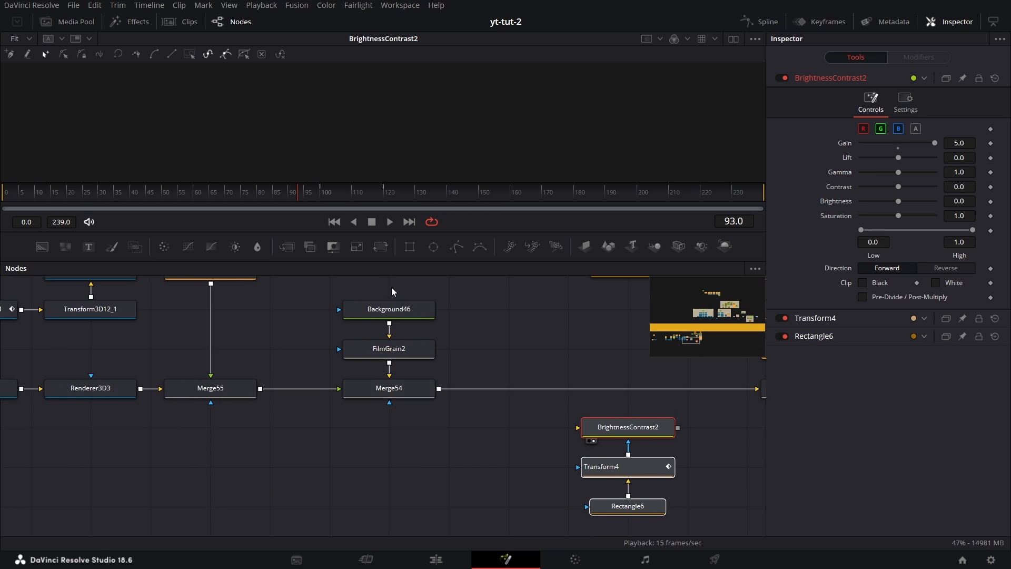
{"action": "left_click_drag", "start_coordinate": [401, 444], "coordinate": [366, 429]}
{"action": "left_click_drag", "start_coordinate": [411, 285], "coordinate": [544, 382]}
{"action": "left_click", "coordinate": [544, 382]}
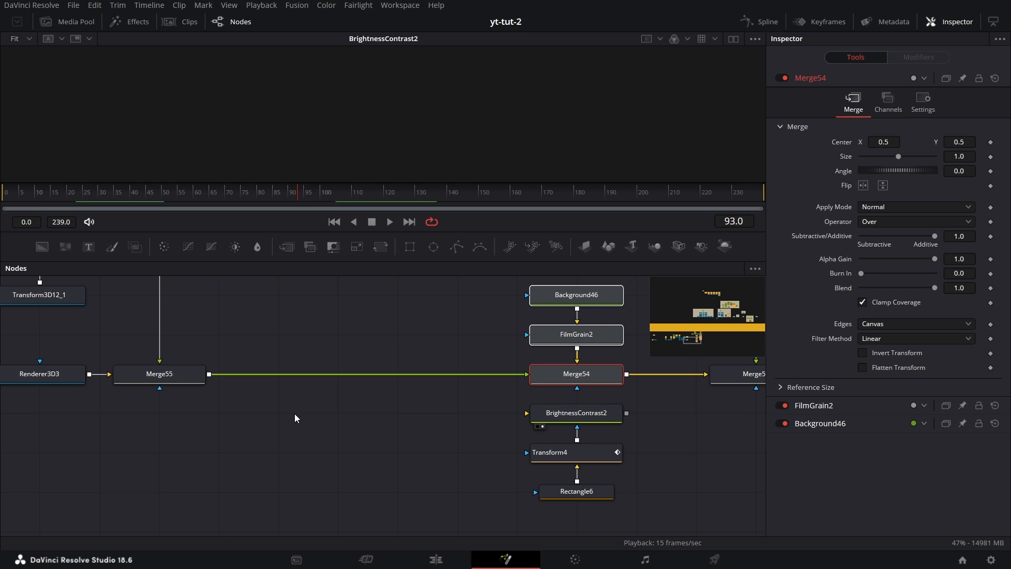
Insert the Brightness/Contrast node between Merge55 and Merge54 and align it in the flow.
{"action": "left_click_drag", "start_coordinate": [209, 375], "coordinate": [531, 412]}
{"action": "left_click_drag", "start_coordinate": [678, 421], "coordinate": [530, 517]}
{"action": "left_click_drag", "start_coordinate": [619, 412], "coordinate": [464, 413]}
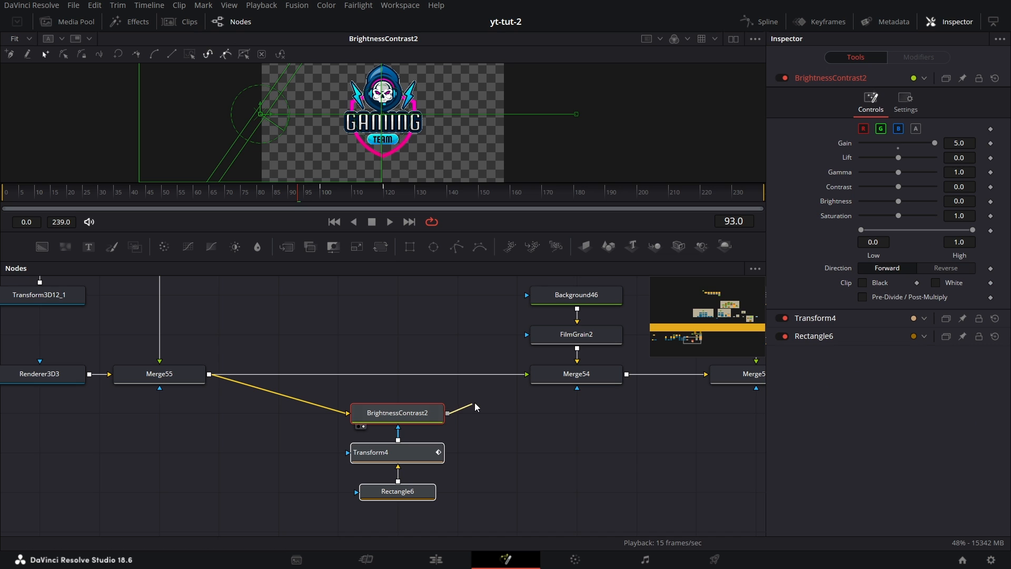
{"action": "left_click_drag", "start_coordinate": [526, 377], "coordinate": [527, 375]}
{"action": "left_click_drag", "start_coordinate": [449, 375], "coordinate": [387, 506]}
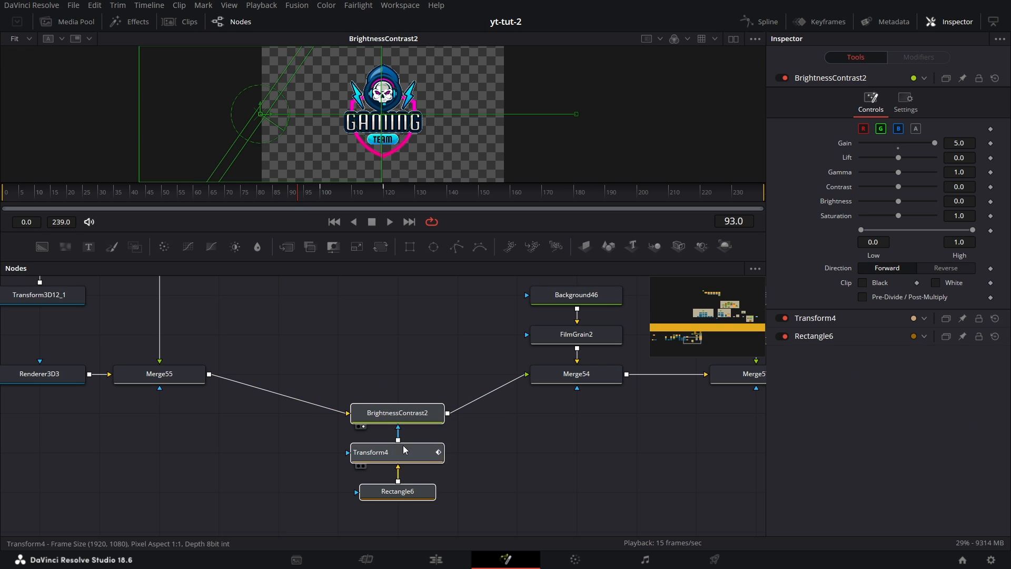
{"action": "left_click_drag", "start_coordinate": [406, 413], "coordinate": [407, 370]}
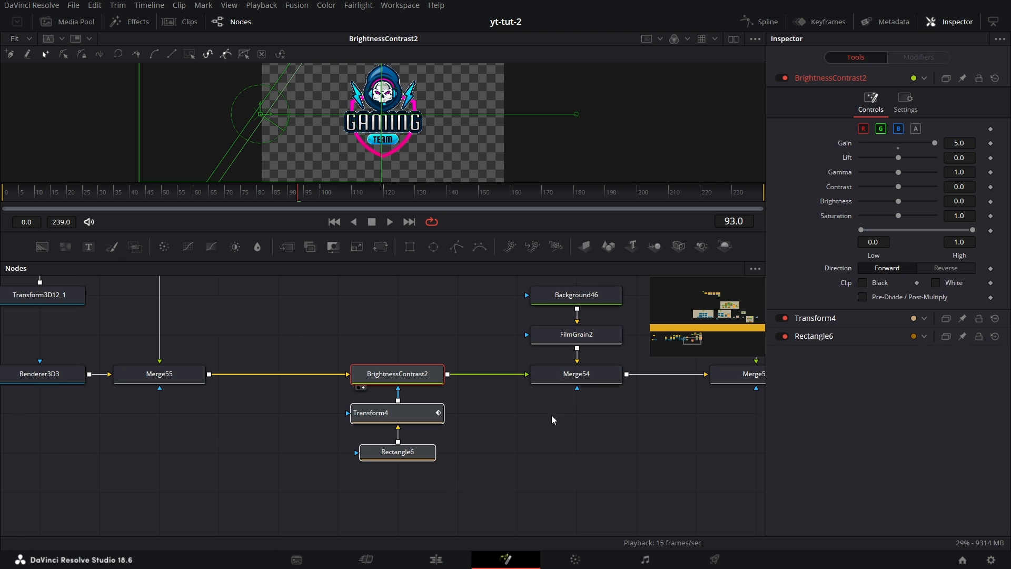
View Merge57 and play back the animation to preview the light sweep across the logo.
{"action": "left_click_drag", "start_coordinate": [551, 415], "coordinate": [292, 455]}
{"action": "left_click_drag", "start_coordinate": [648, 433], "coordinate": [516, 458]}
{"action": "left_click_drag", "start_coordinate": [566, 422], "coordinate": [560, 425]}
{"action": "left_click_drag", "start_coordinate": [388, 444], "coordinate": [438, 124]}
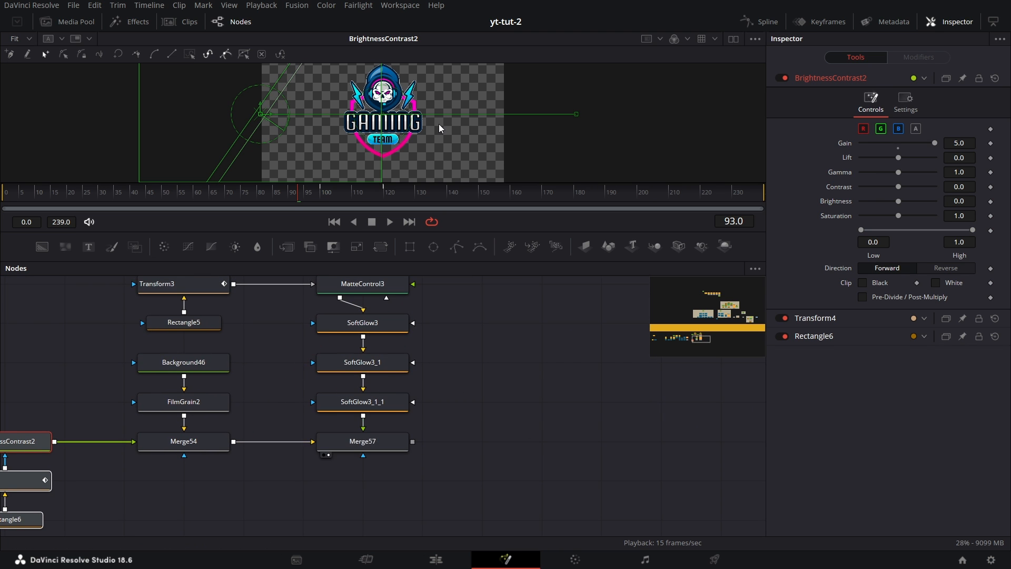
{"action": "left_click", "coordinate": [512, 360]}
{"action": "left_click", "coordinate": [390, 221]}
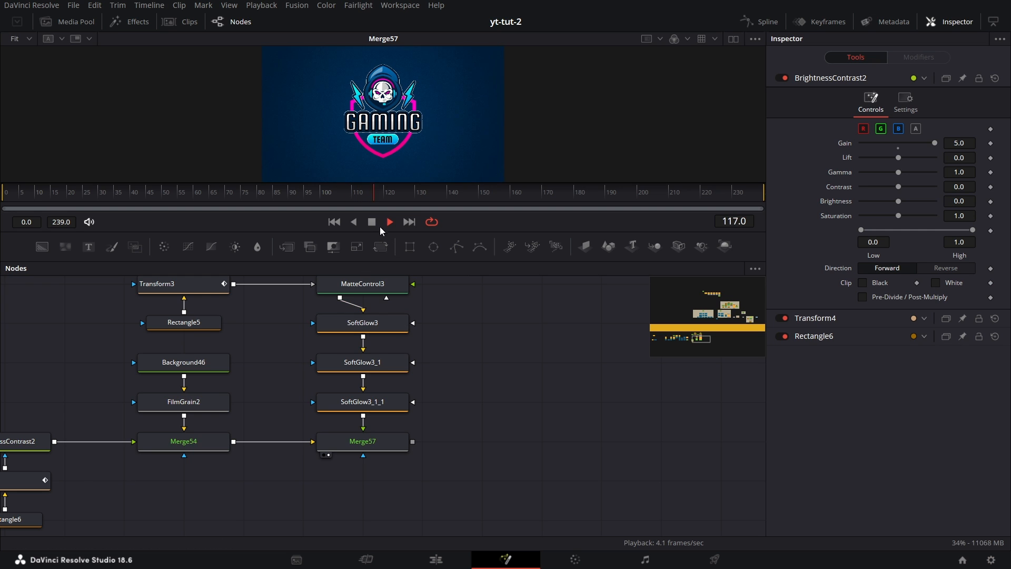
{"action": "left_click_drag", "start_coordinate": [519, 469], "coordinate": [611, 425]}
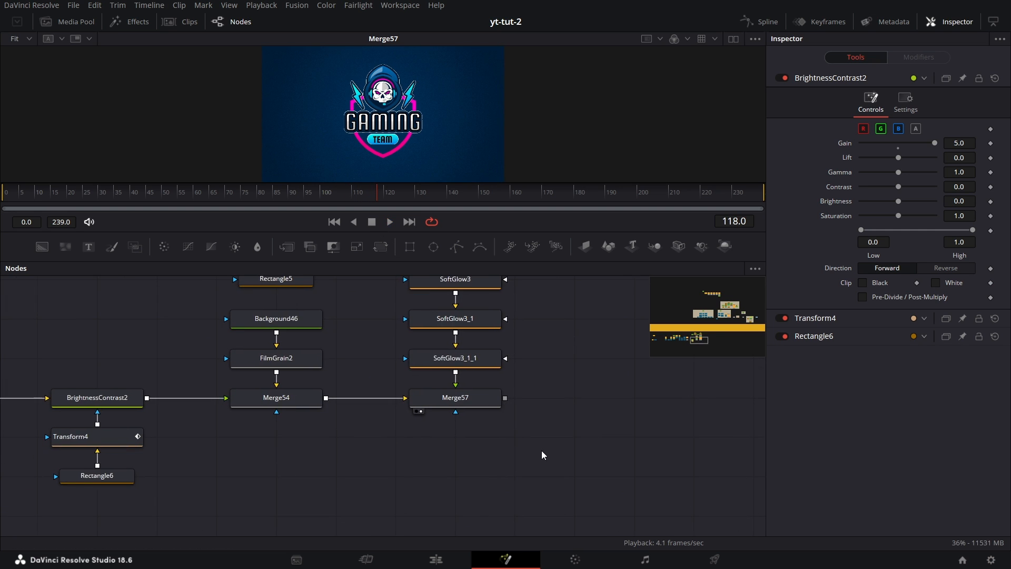